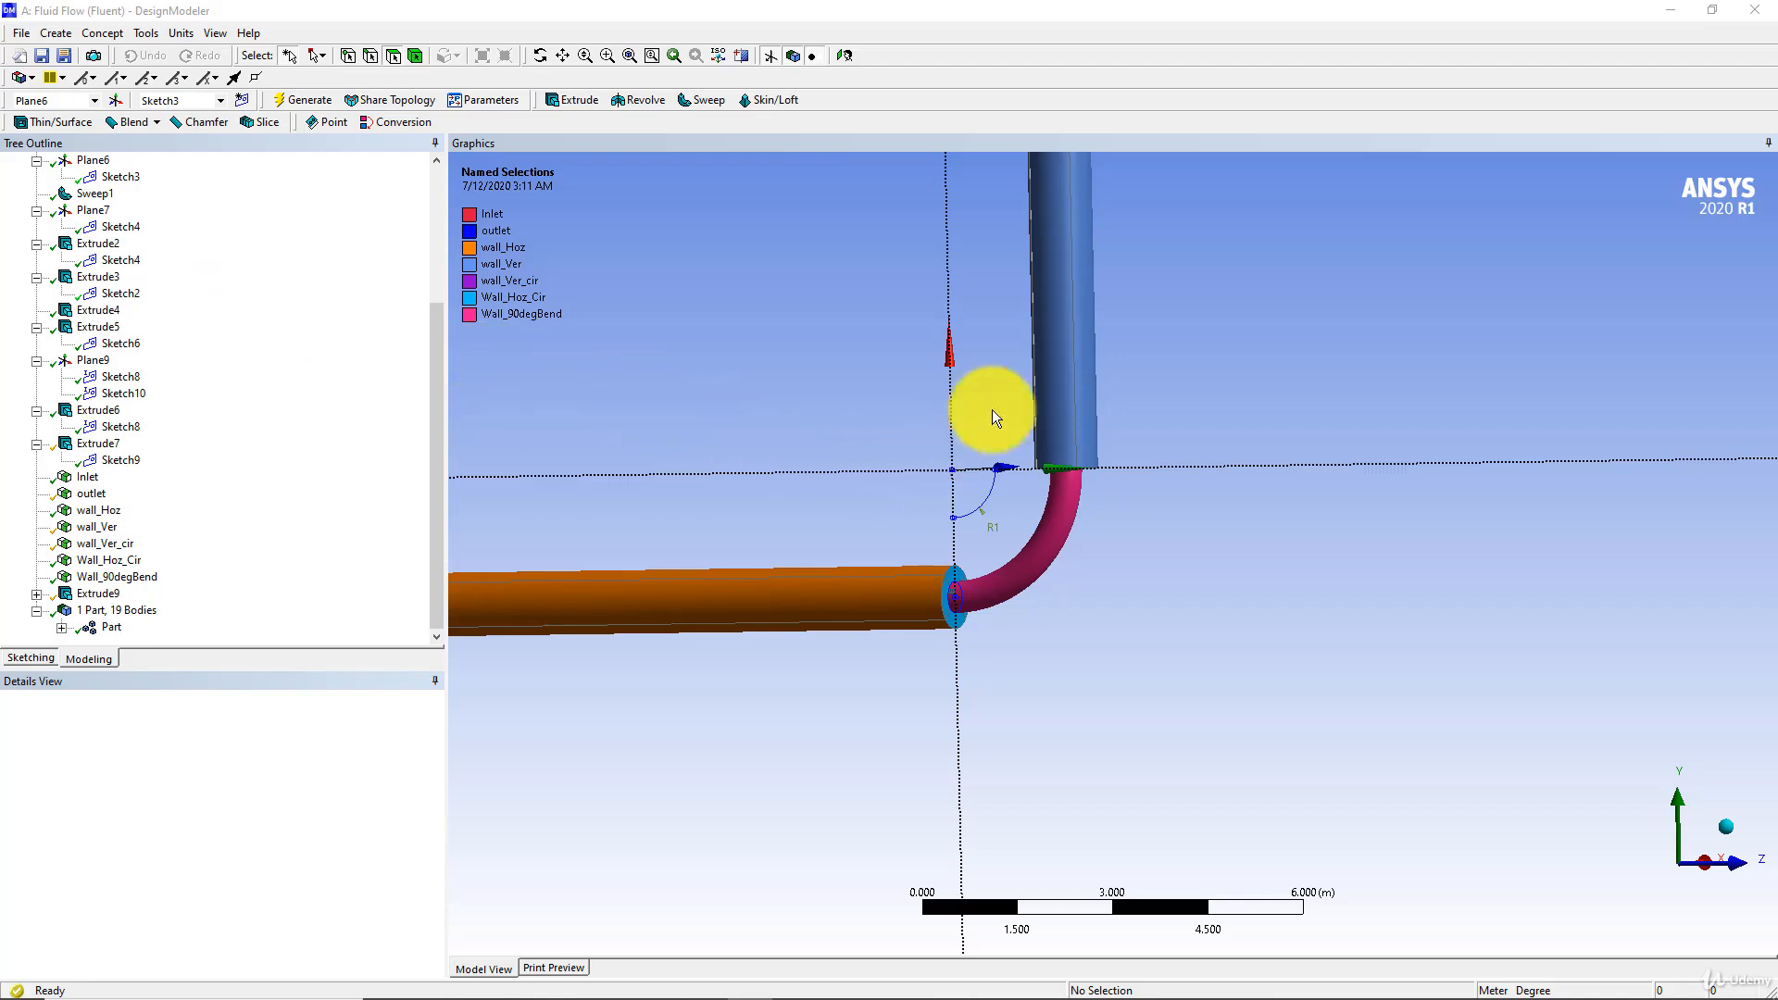
Suppress the Extrude3 slice feature in the pipe model
left_click(107, 282)
left_click(98, 311)
left_click(109, 328)
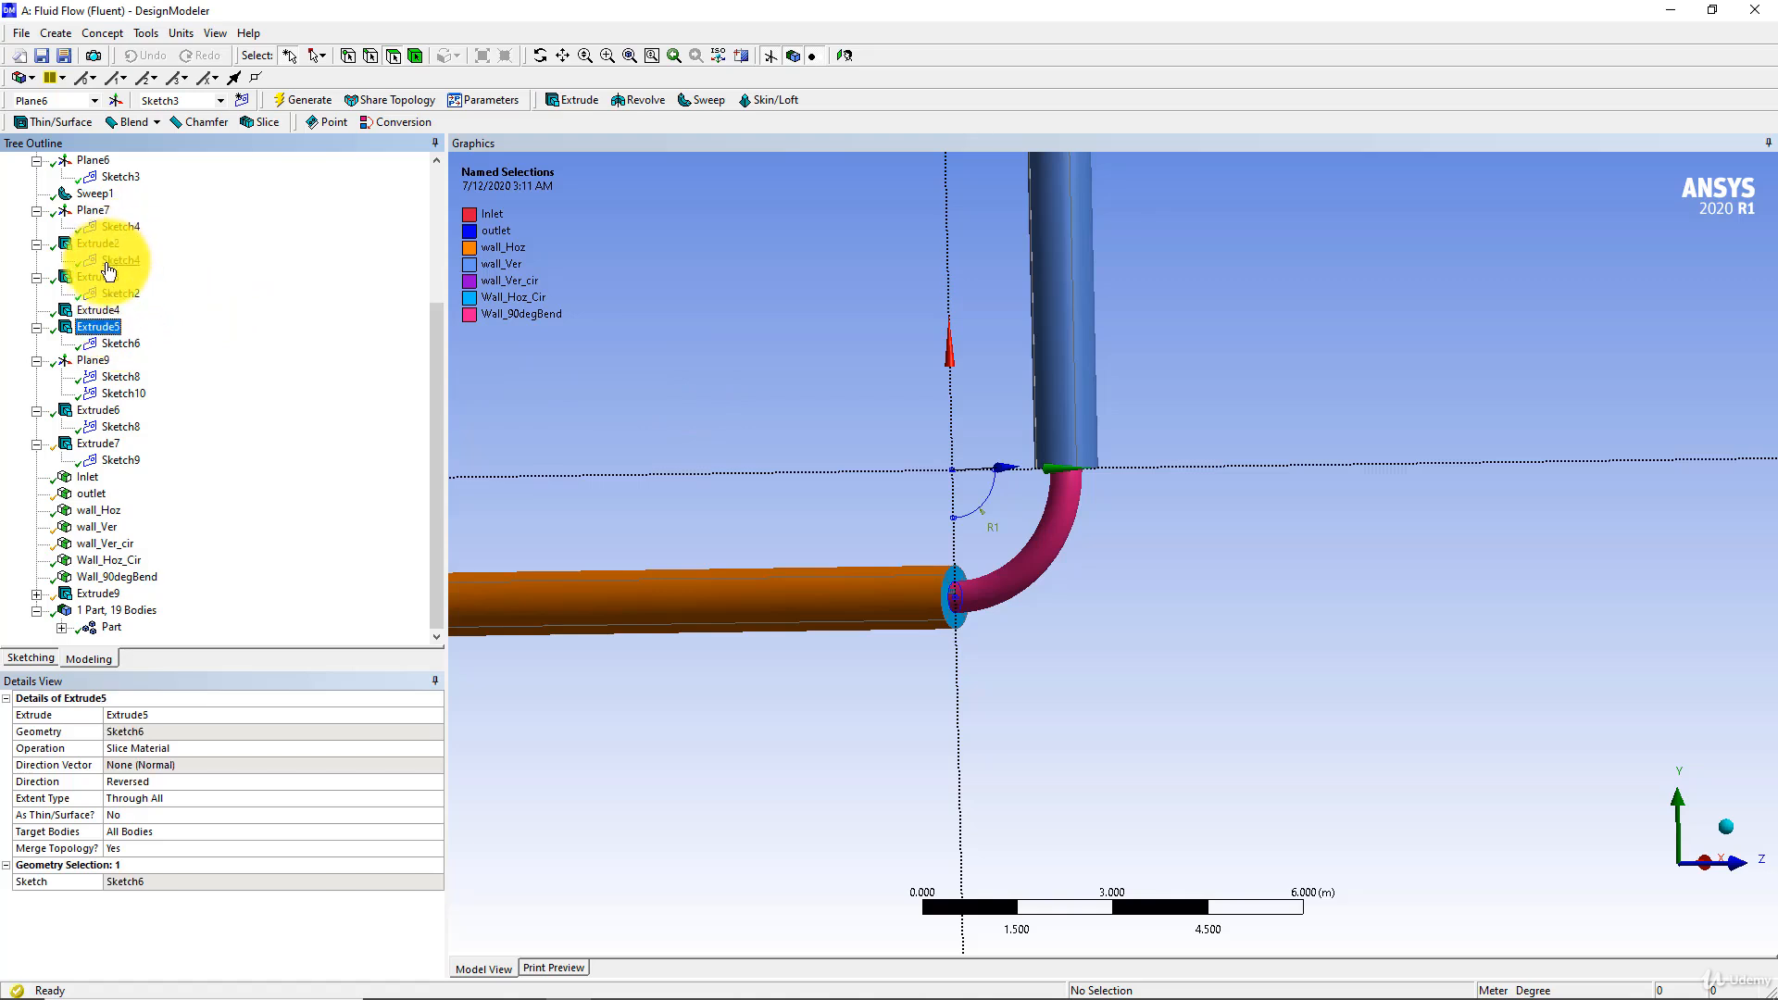
left_click(105, 280)
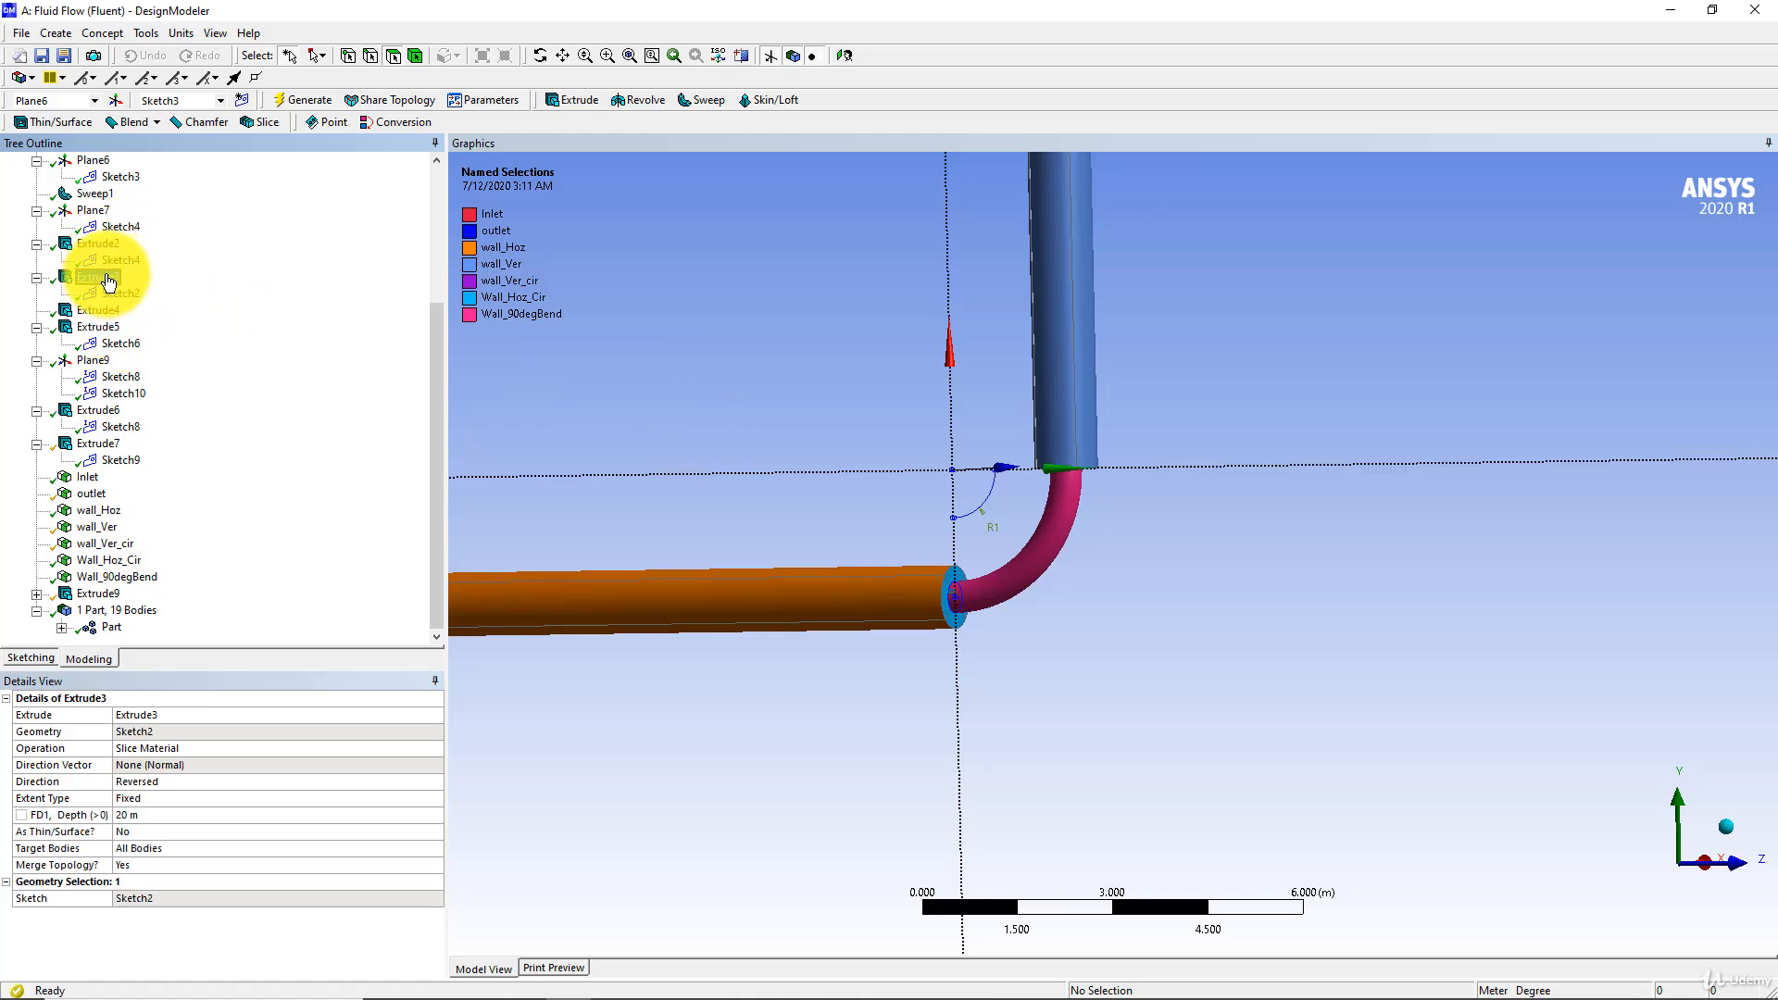
right_click(98, 280)
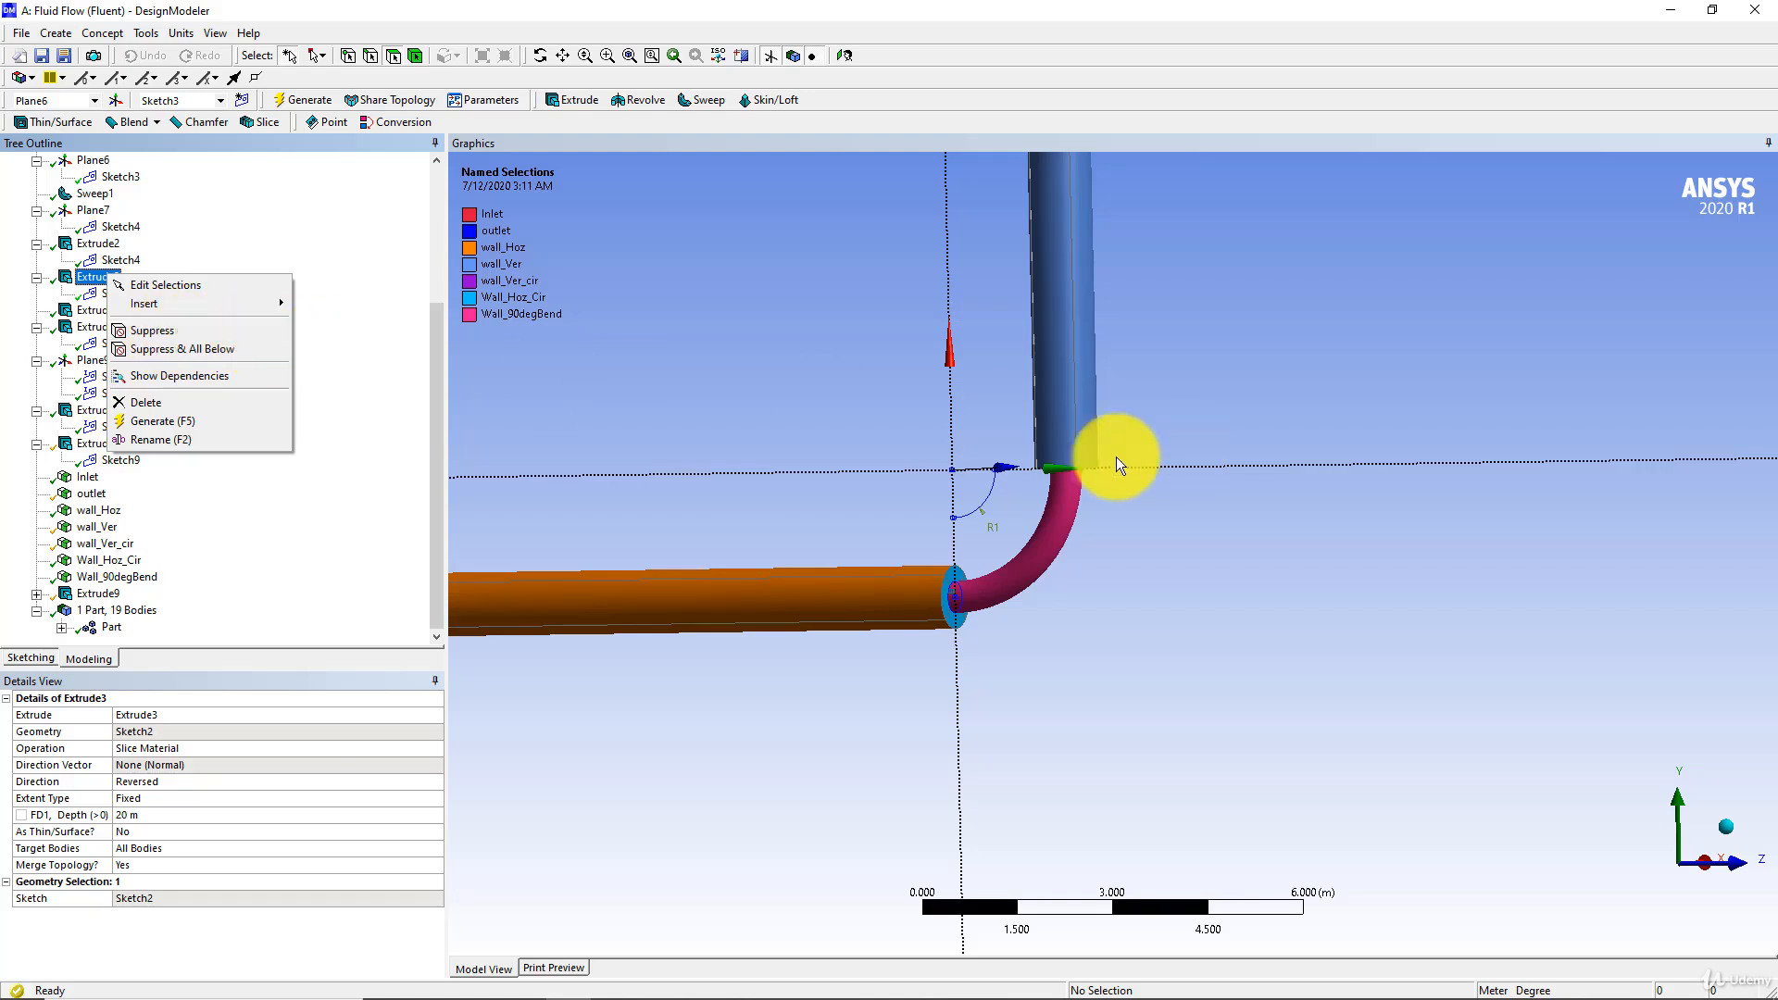
left_click(152, 331)
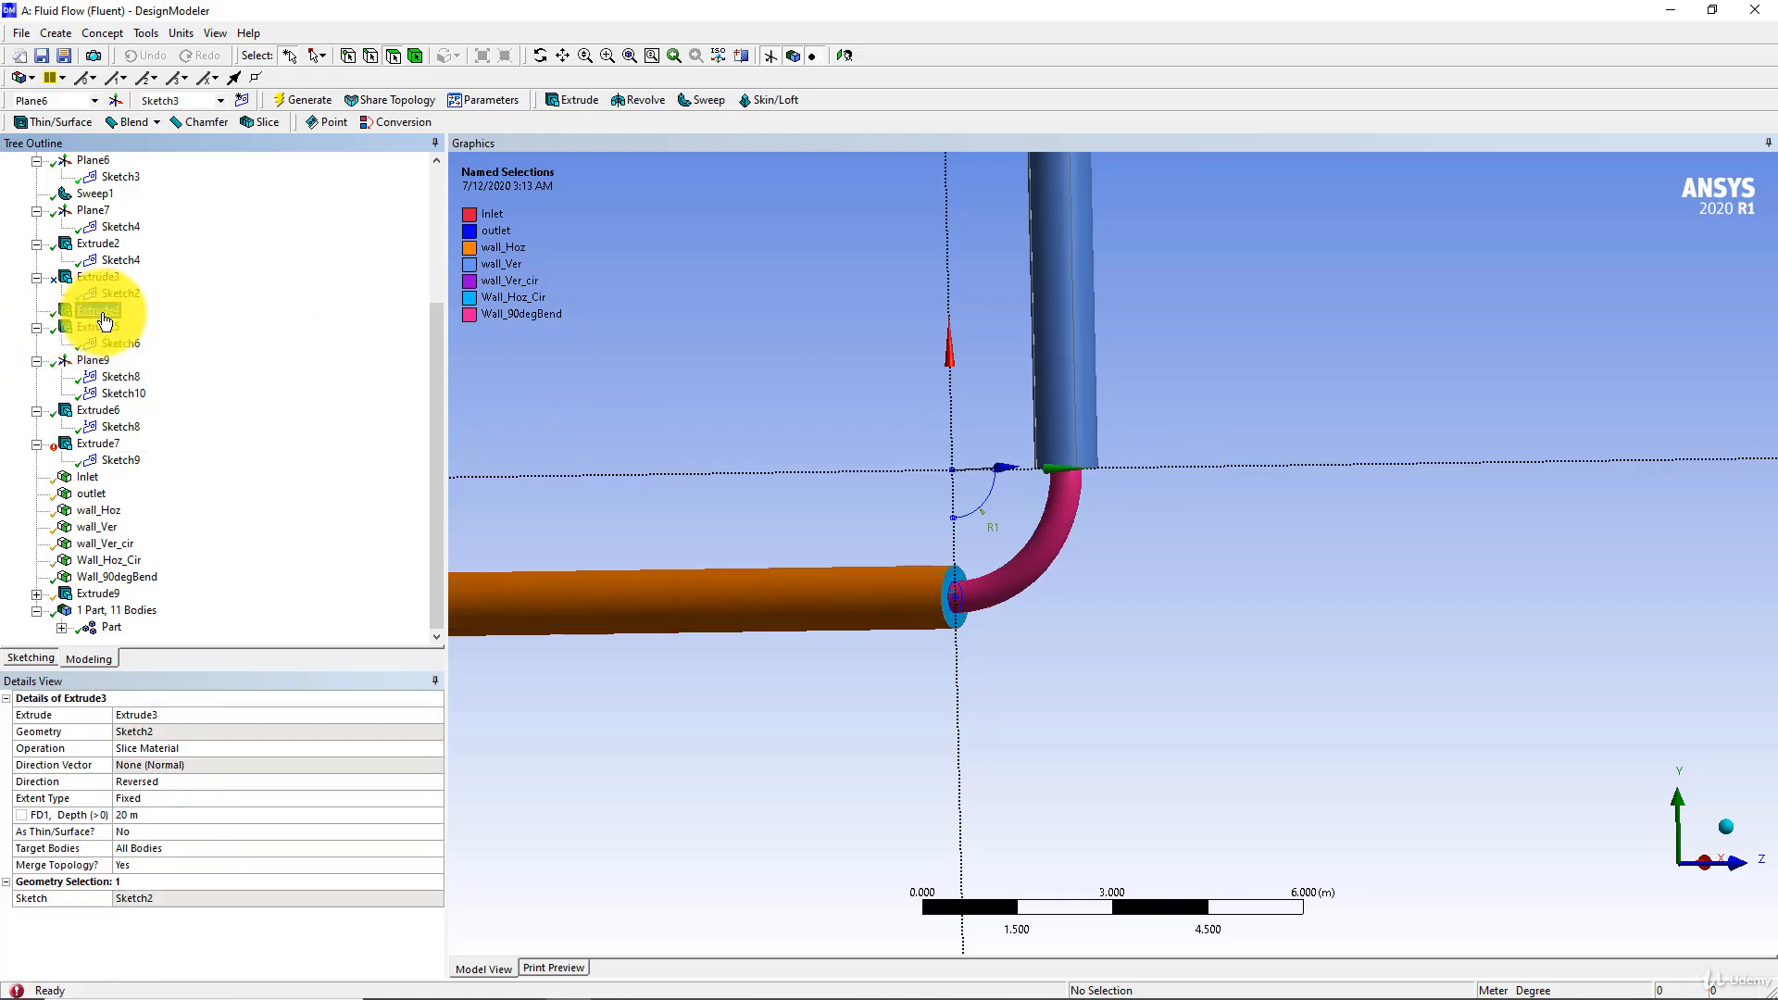
Suppress Extrude4, Extrude5, Plane9, Extrude6 and Extrude7 together
left_click(100, 312)
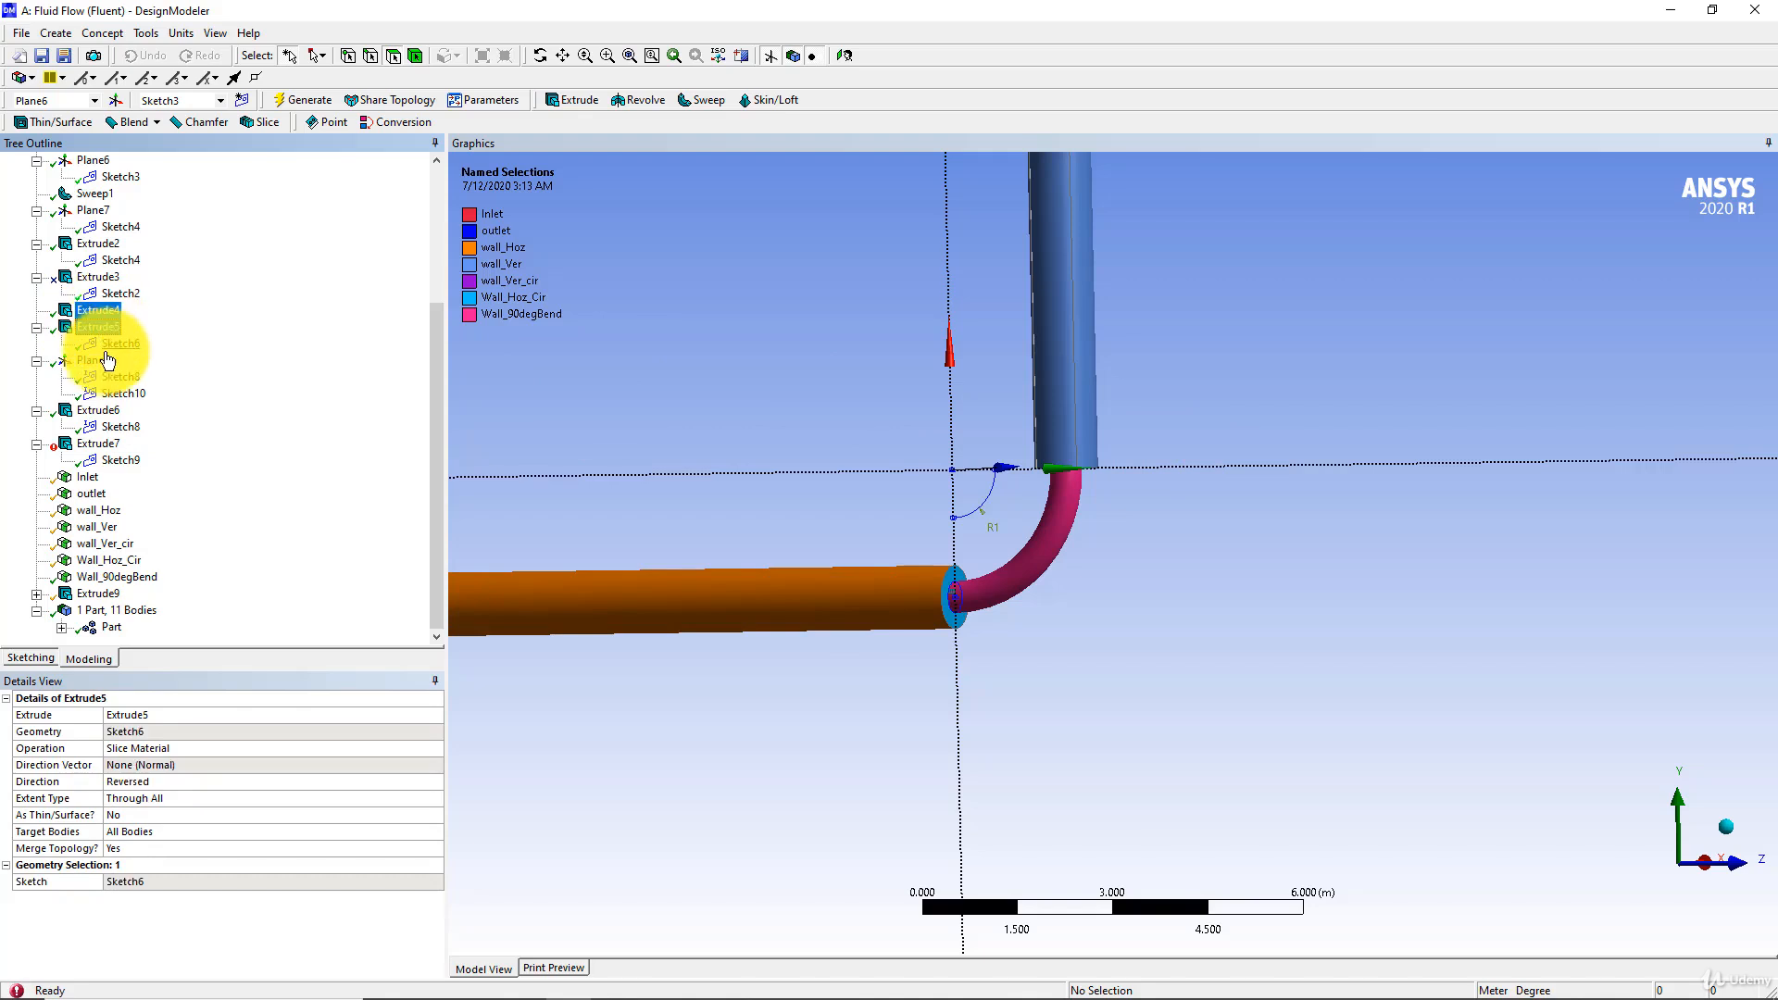
left_click(102, 359, "ctrl")
left_click(98, 410, "ctrl")
left_click(100, 444, "ctrl")
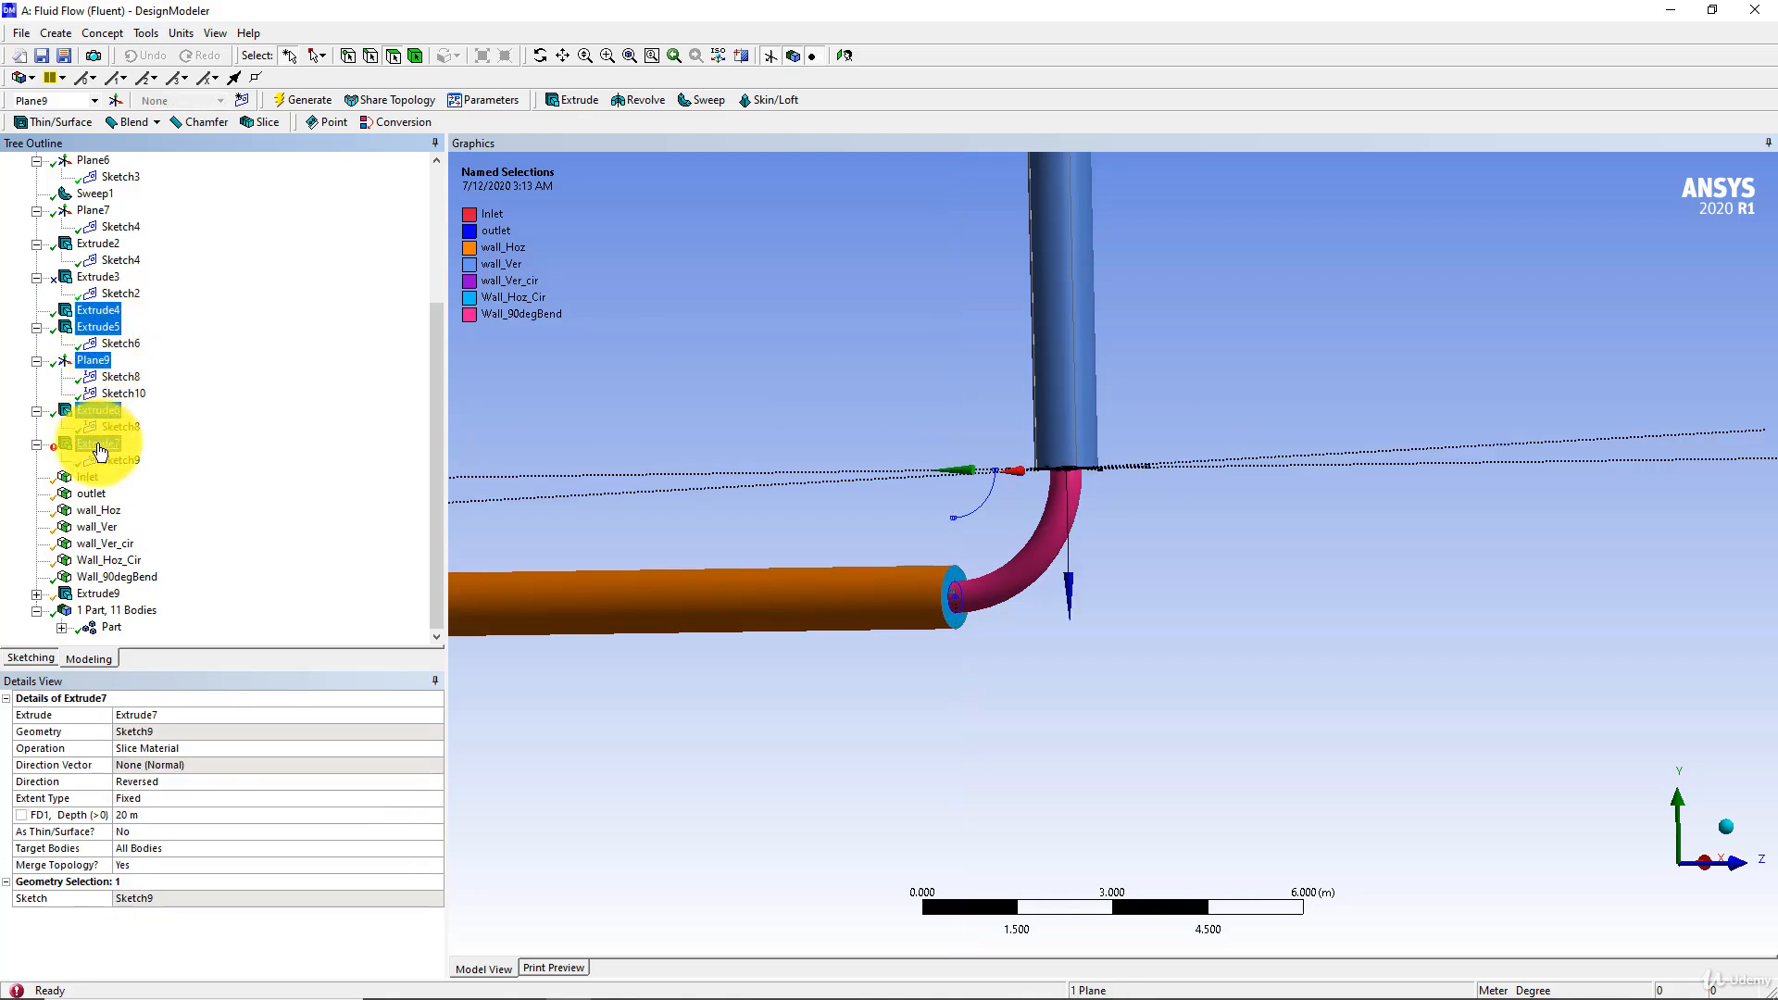
right_click(100, 451)
left_click(133, 454)
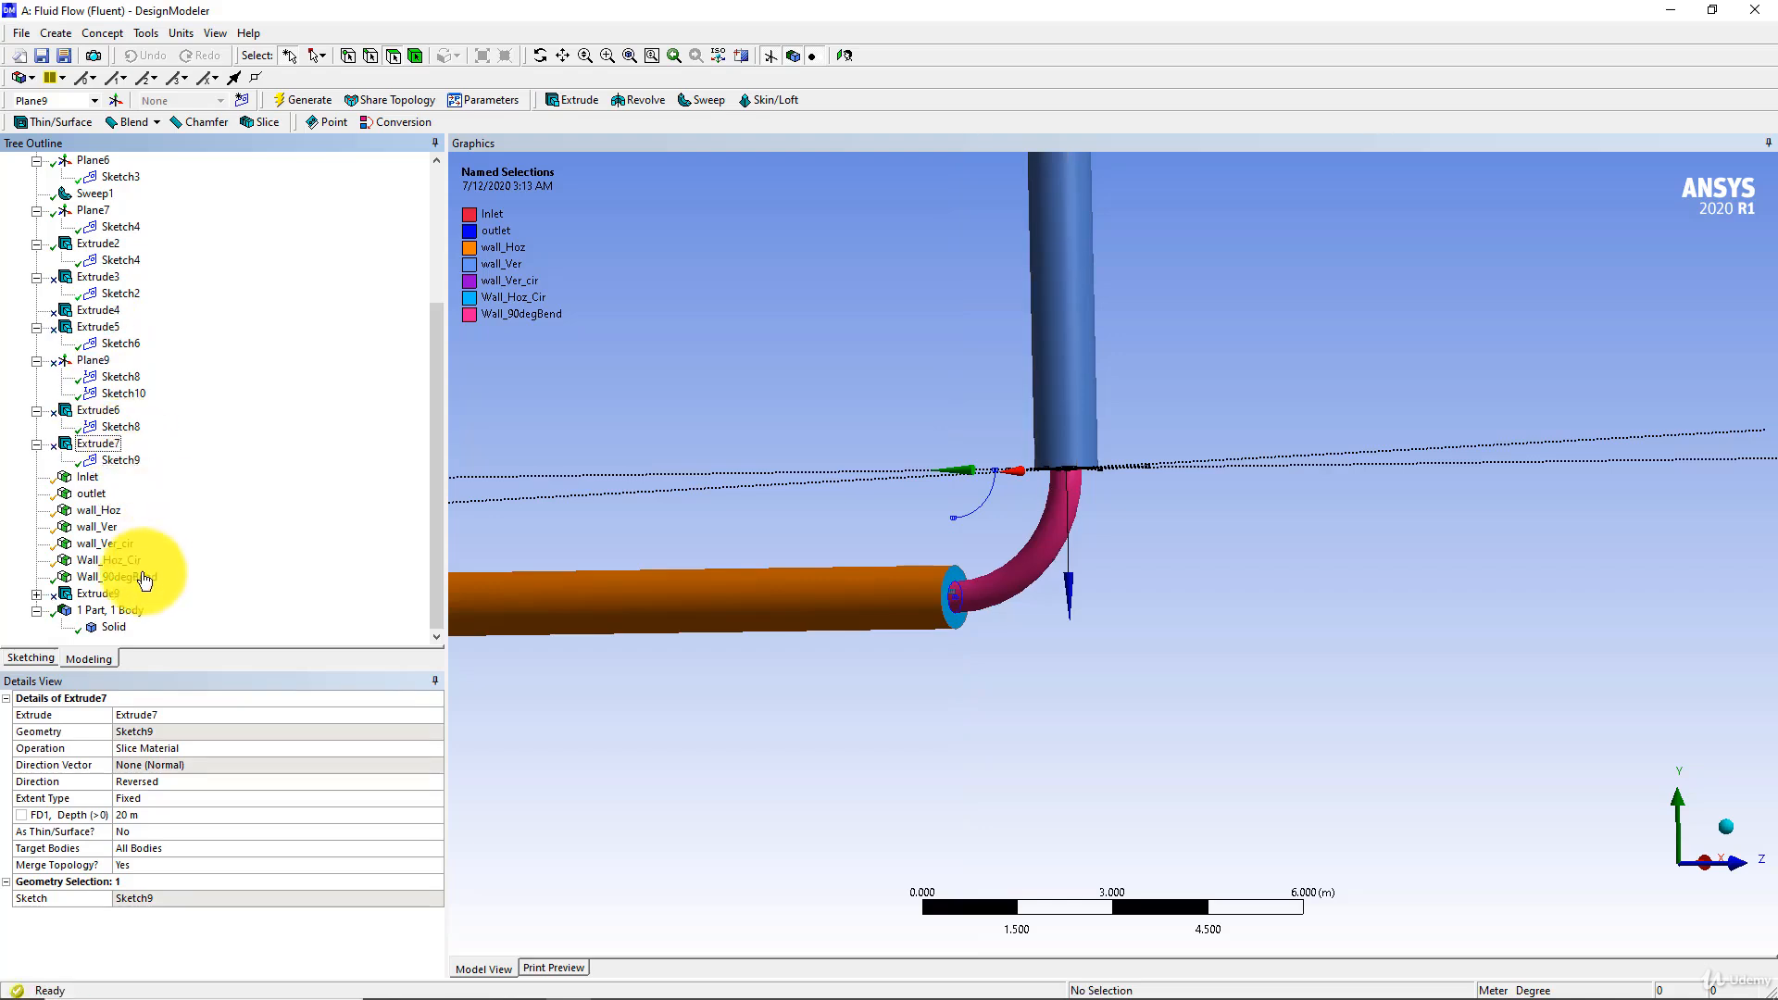
left_click(98, 593)
right_click(98, 596)
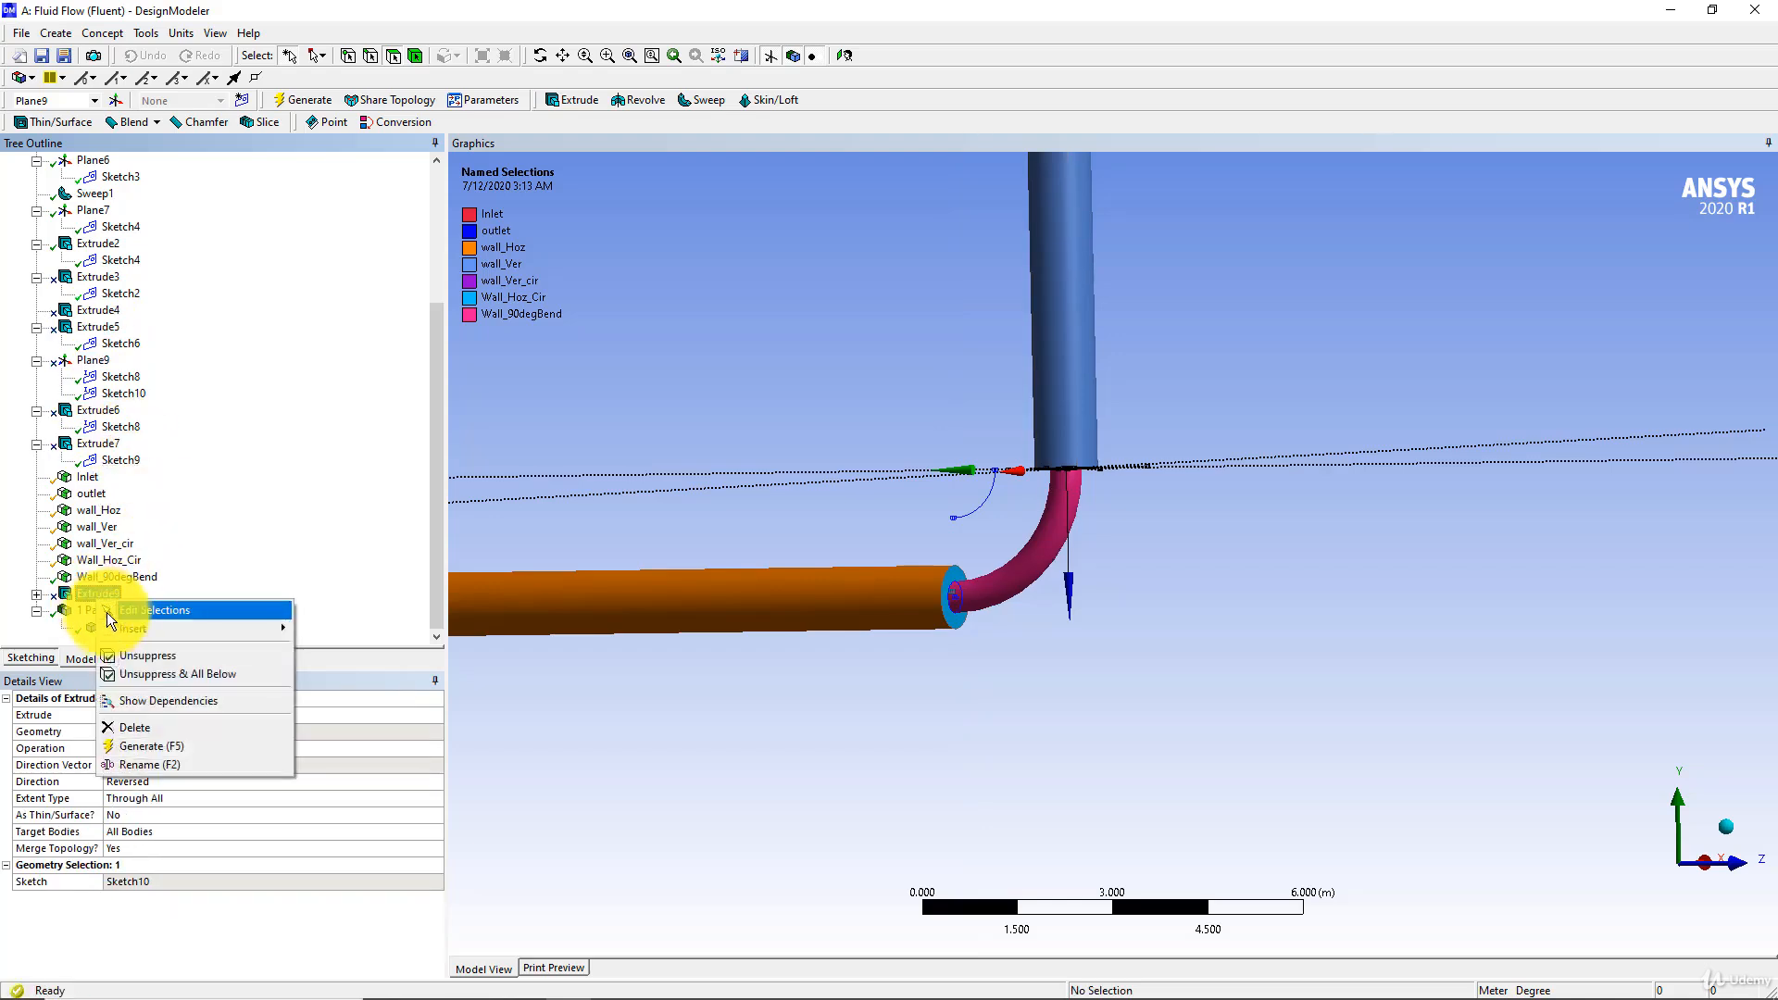
left_click(131, 655)
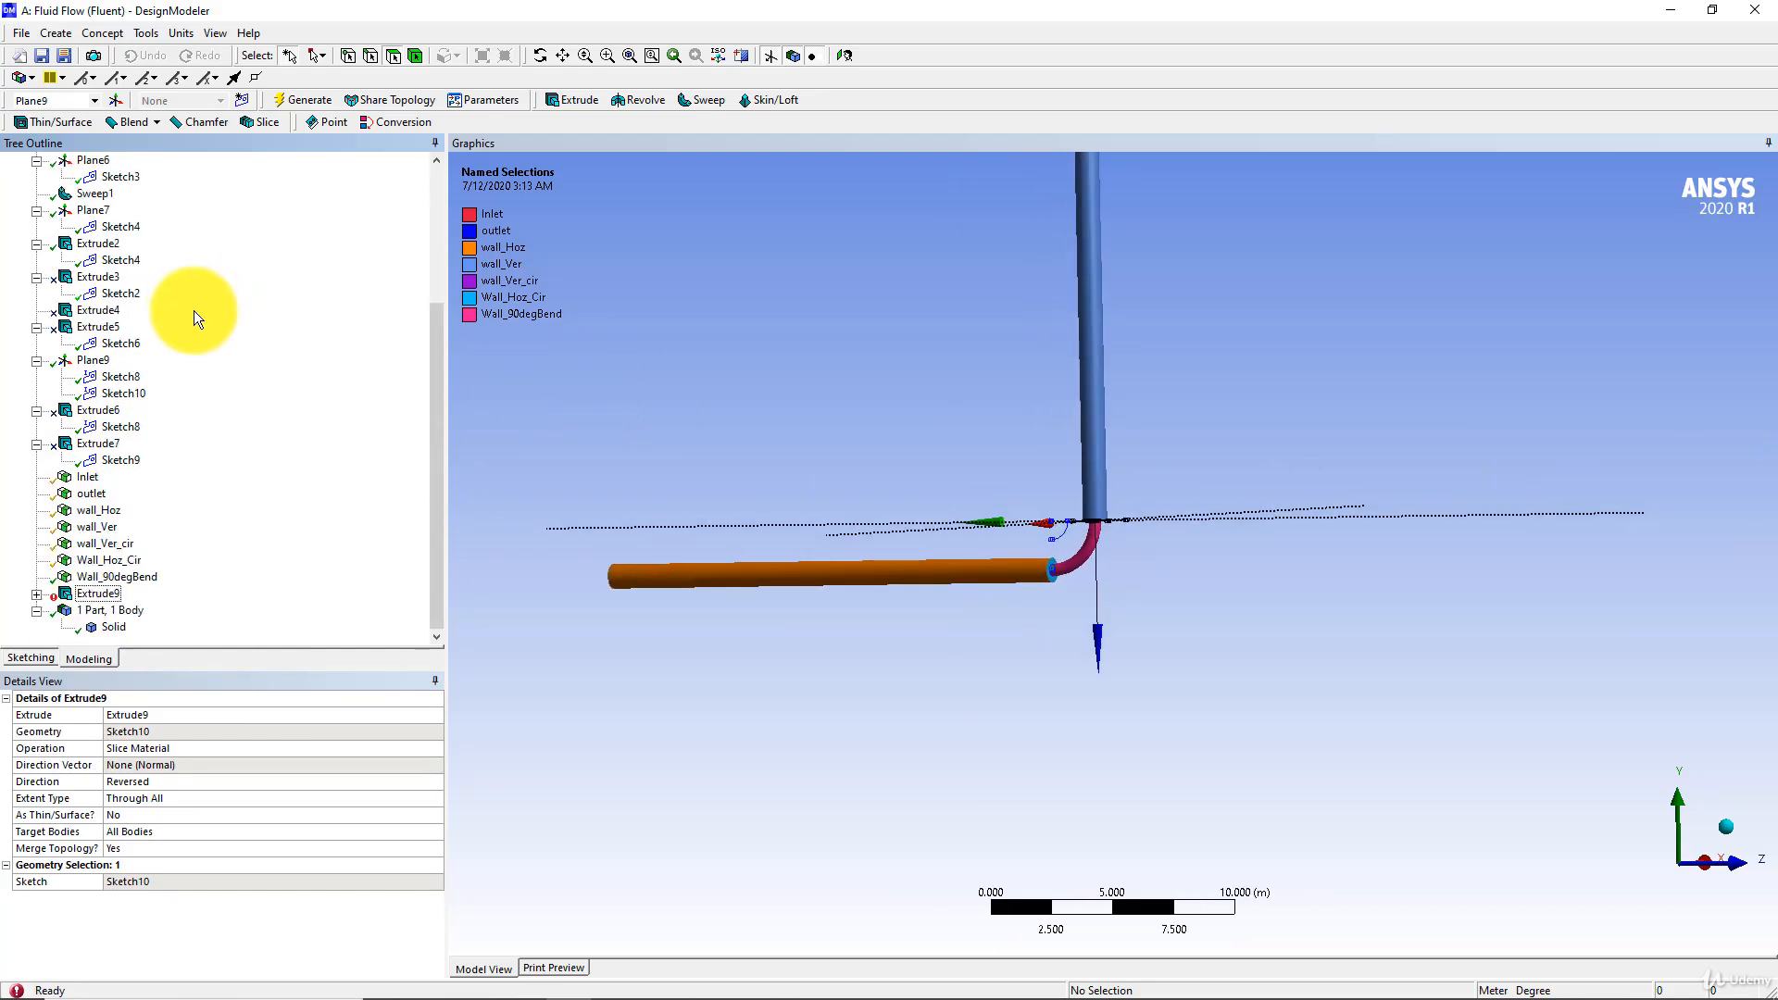
right_click(90, 594)
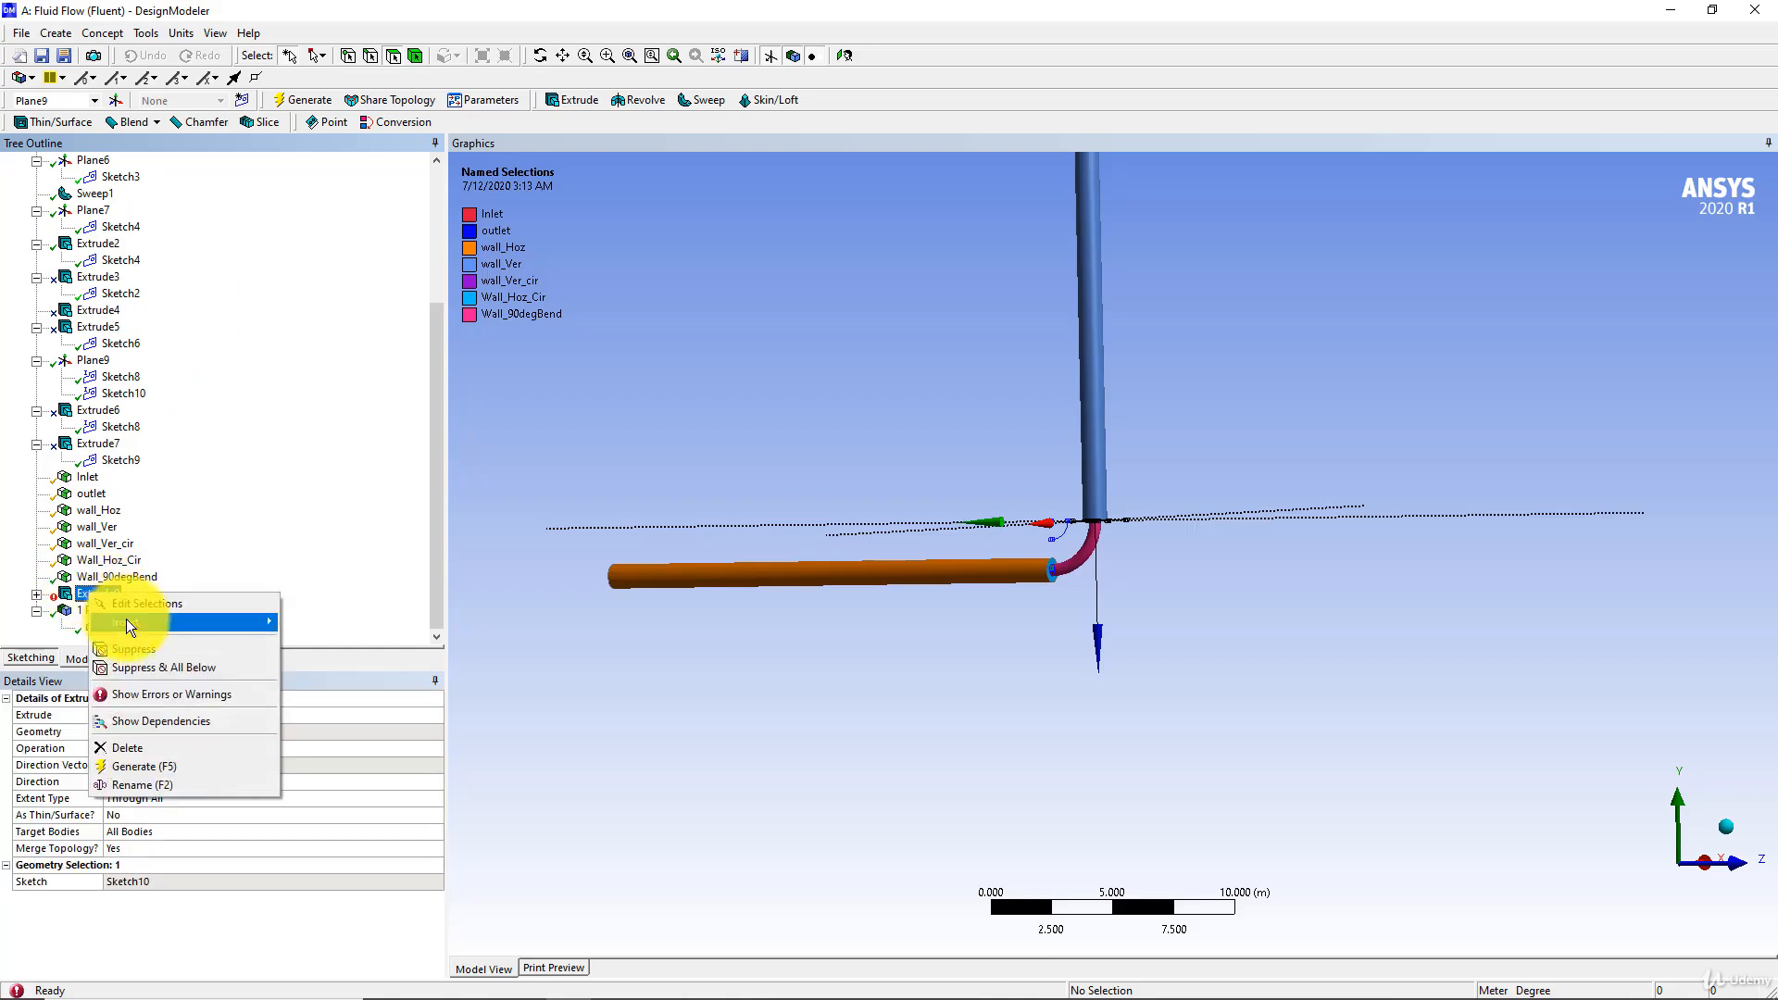
left_click(145, 650)
Switch to the Workbench project and open the Fluid Flow system's Mesh cell in Meshing, re-reading the upstream geometry data
scroll(846, 515, "down", 2)
scroll(703, 525, "up", 5)
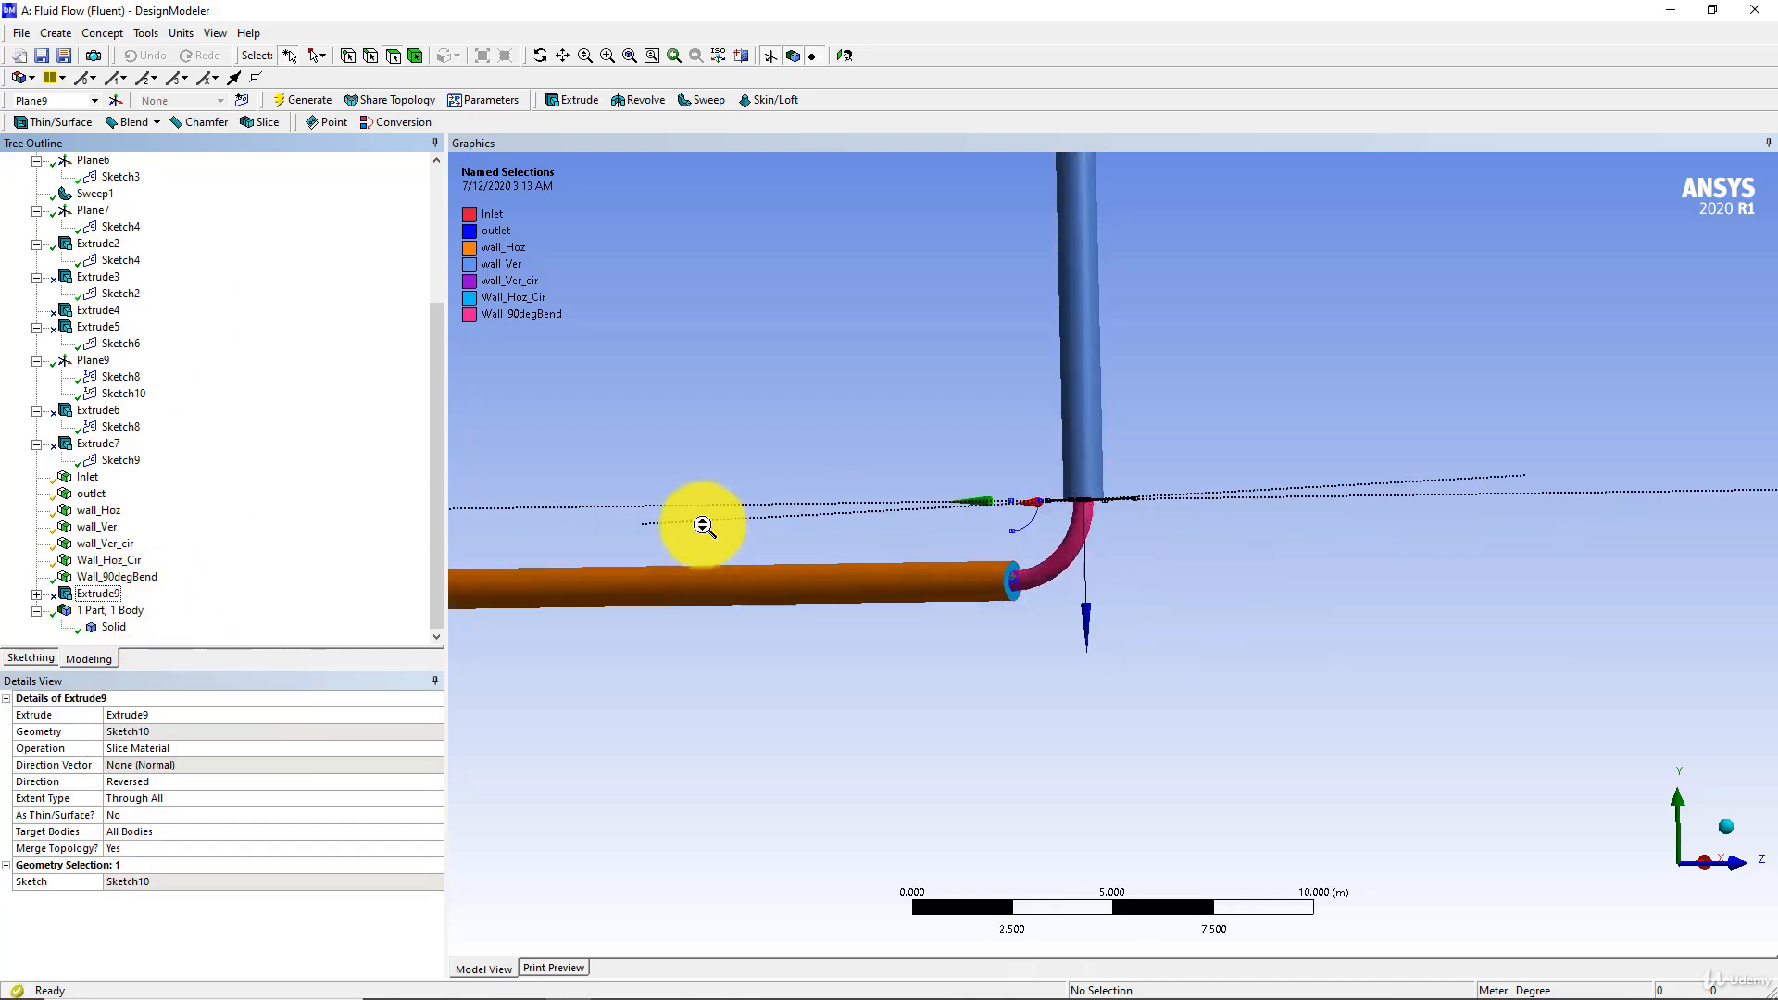
scroll(704, 526, "up", 3)
mouse_move(794, 508)
middle_mouse_down()
mouse_move(637, 491)
mouse_move(695, 448)
mouse_move(1004, 679)
mouse_move(1004, 651)
mouse_move(1347, 602)
mouse_move(1097, 614)
mouse_move(843, 681)
mouse_move(1188, 461)
mouse_move(1135, 525)
middle_mouse_up()
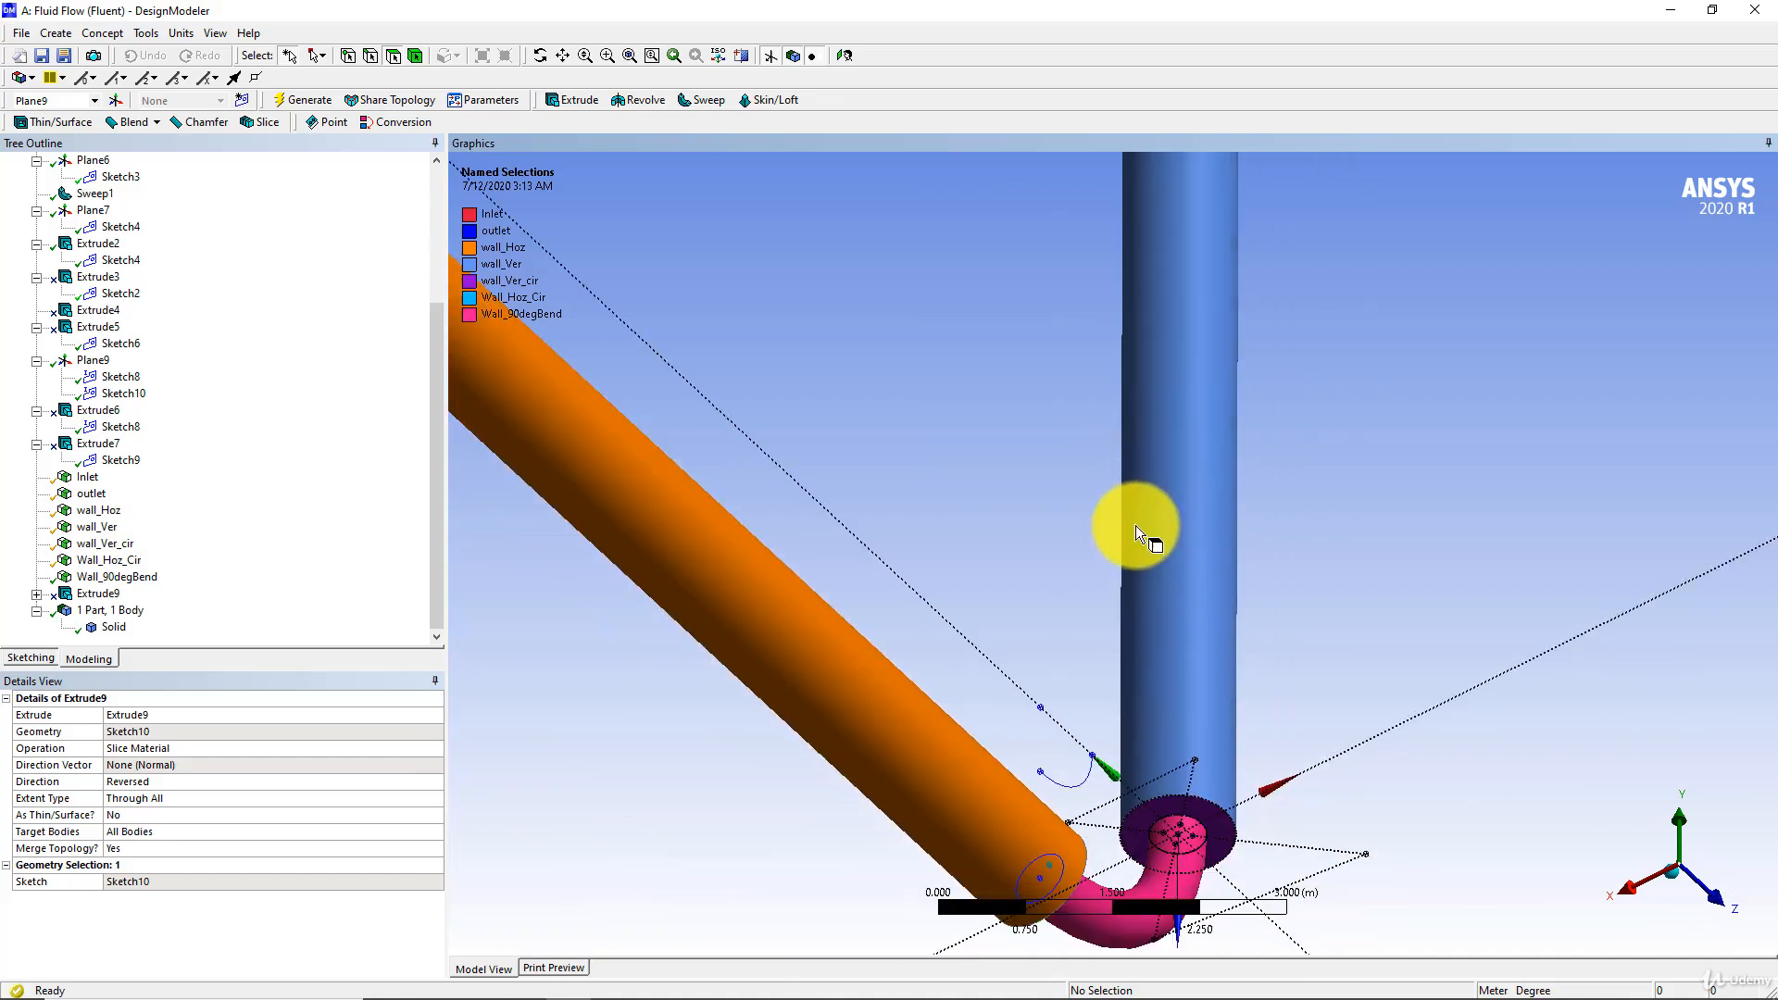
scroll(1074, 544, "down", 7)
middle_click_drag(996, 532, 962, 514)
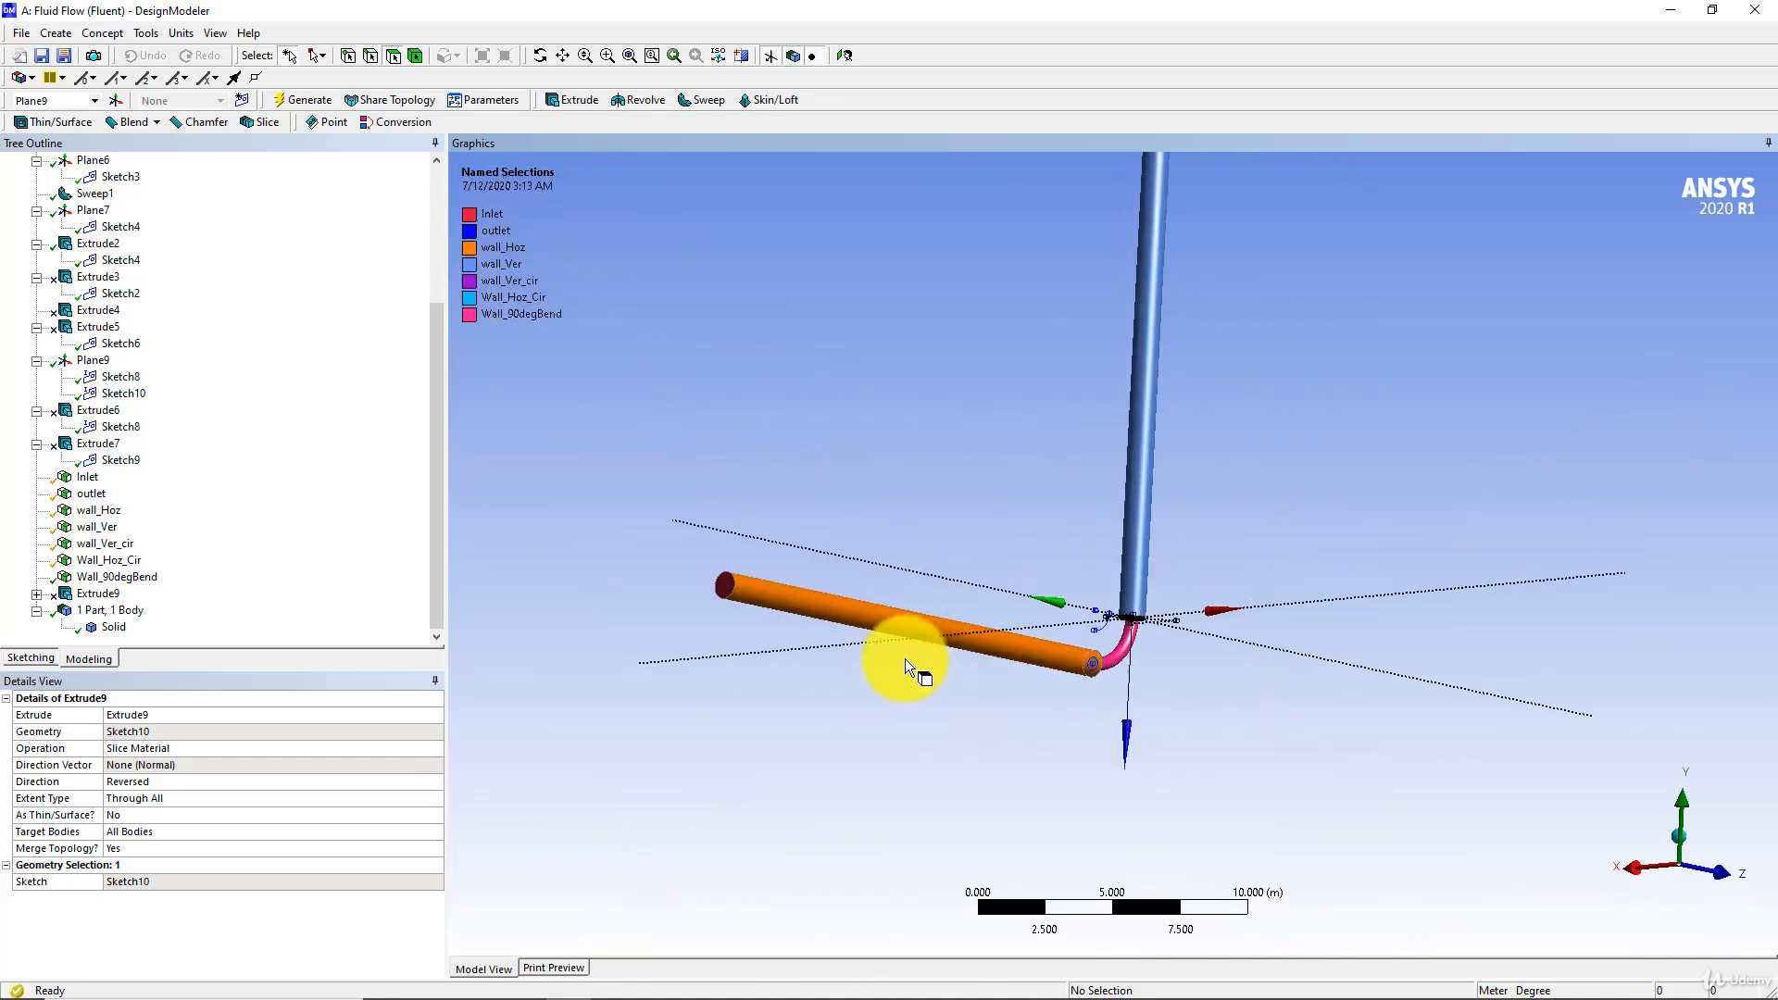
left_click(523, 982)
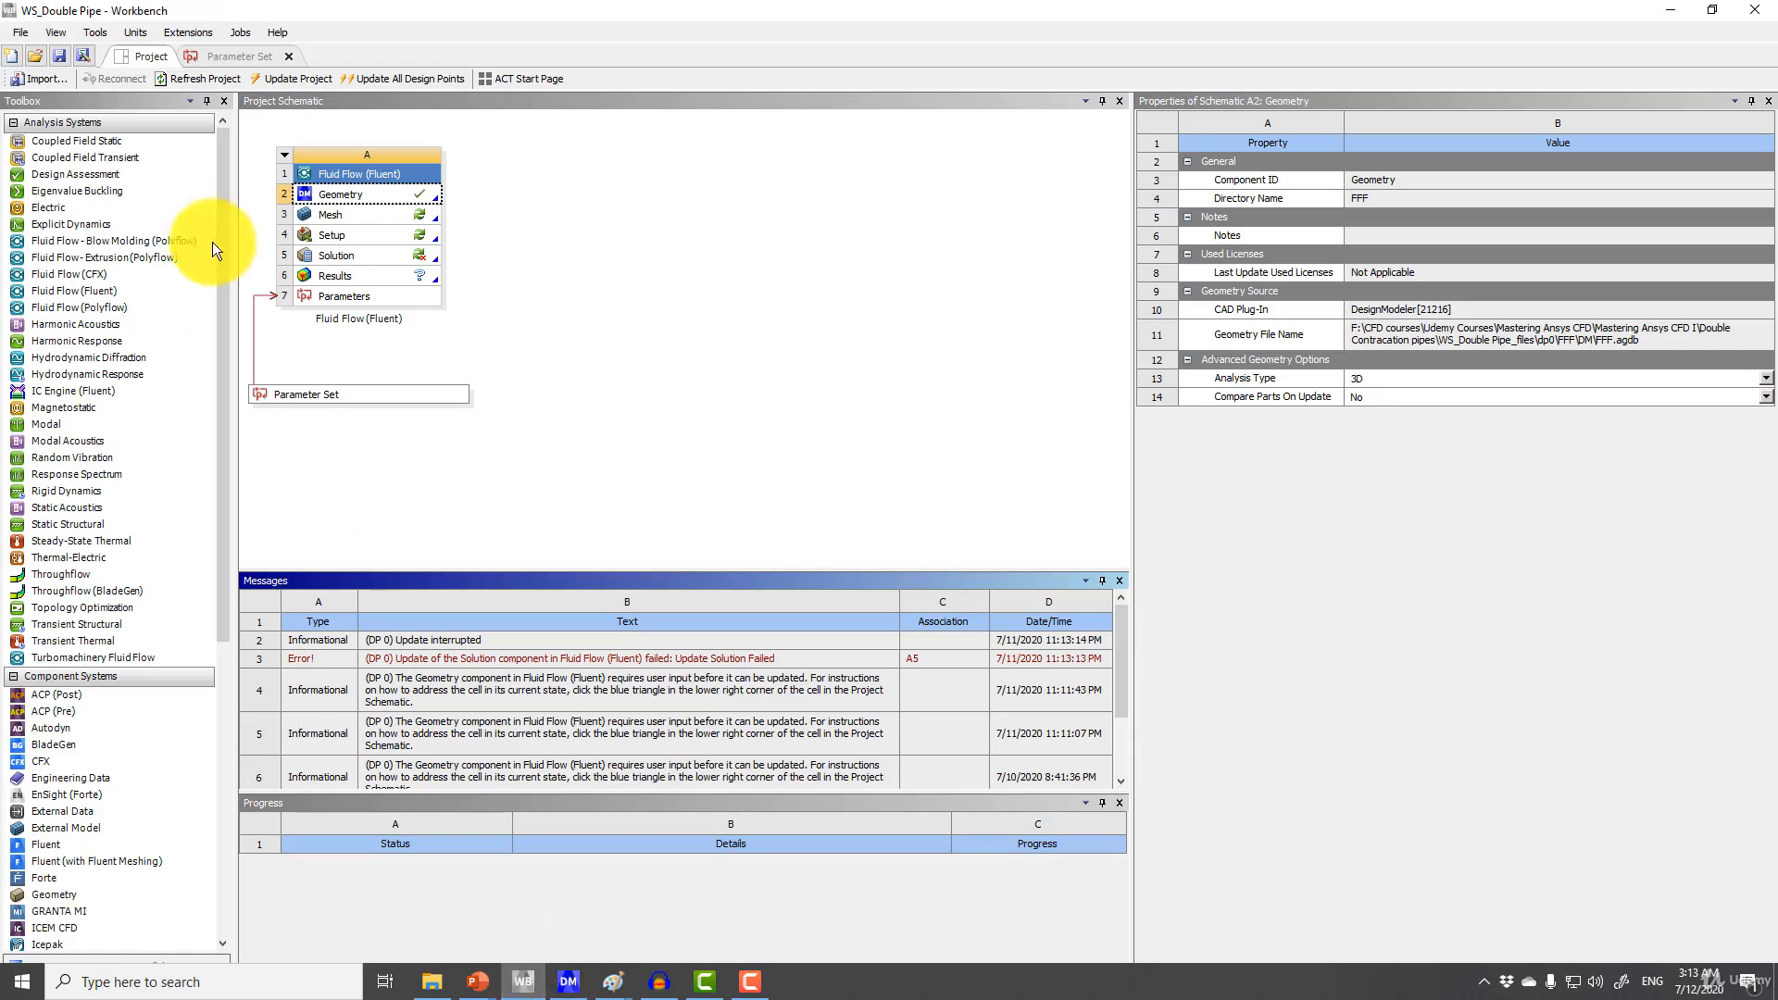
double_click(333, 215)
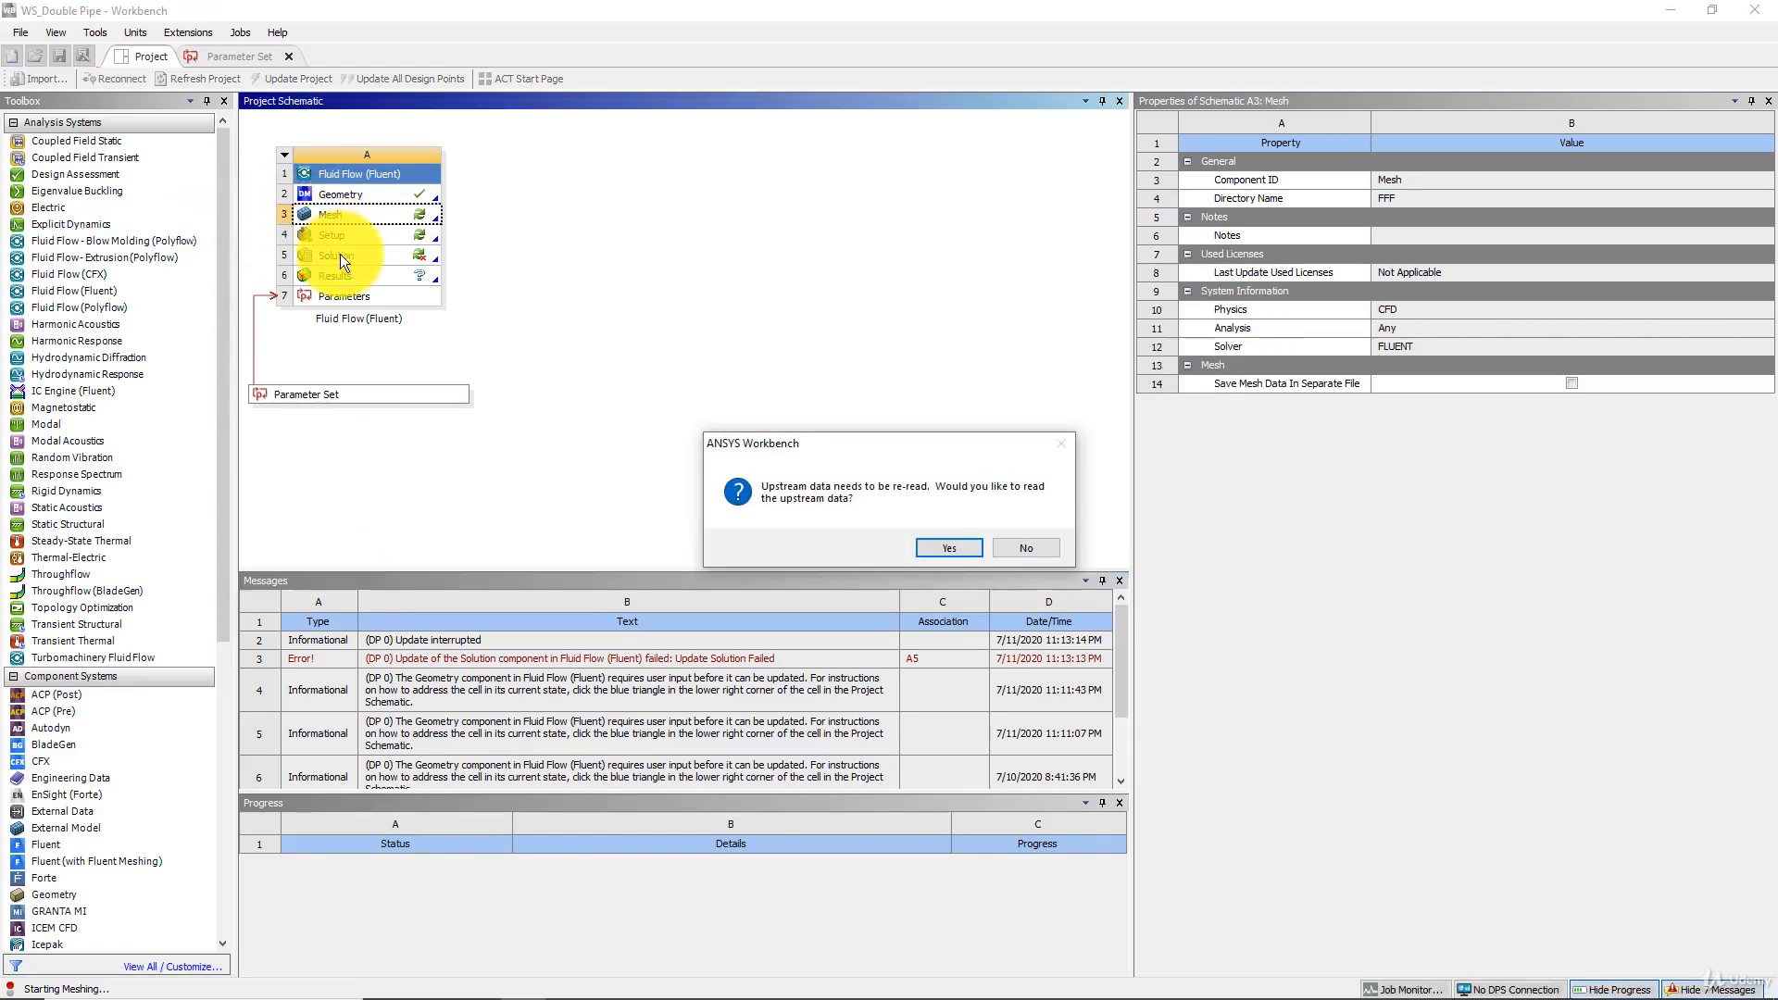
left_click(958, 549)
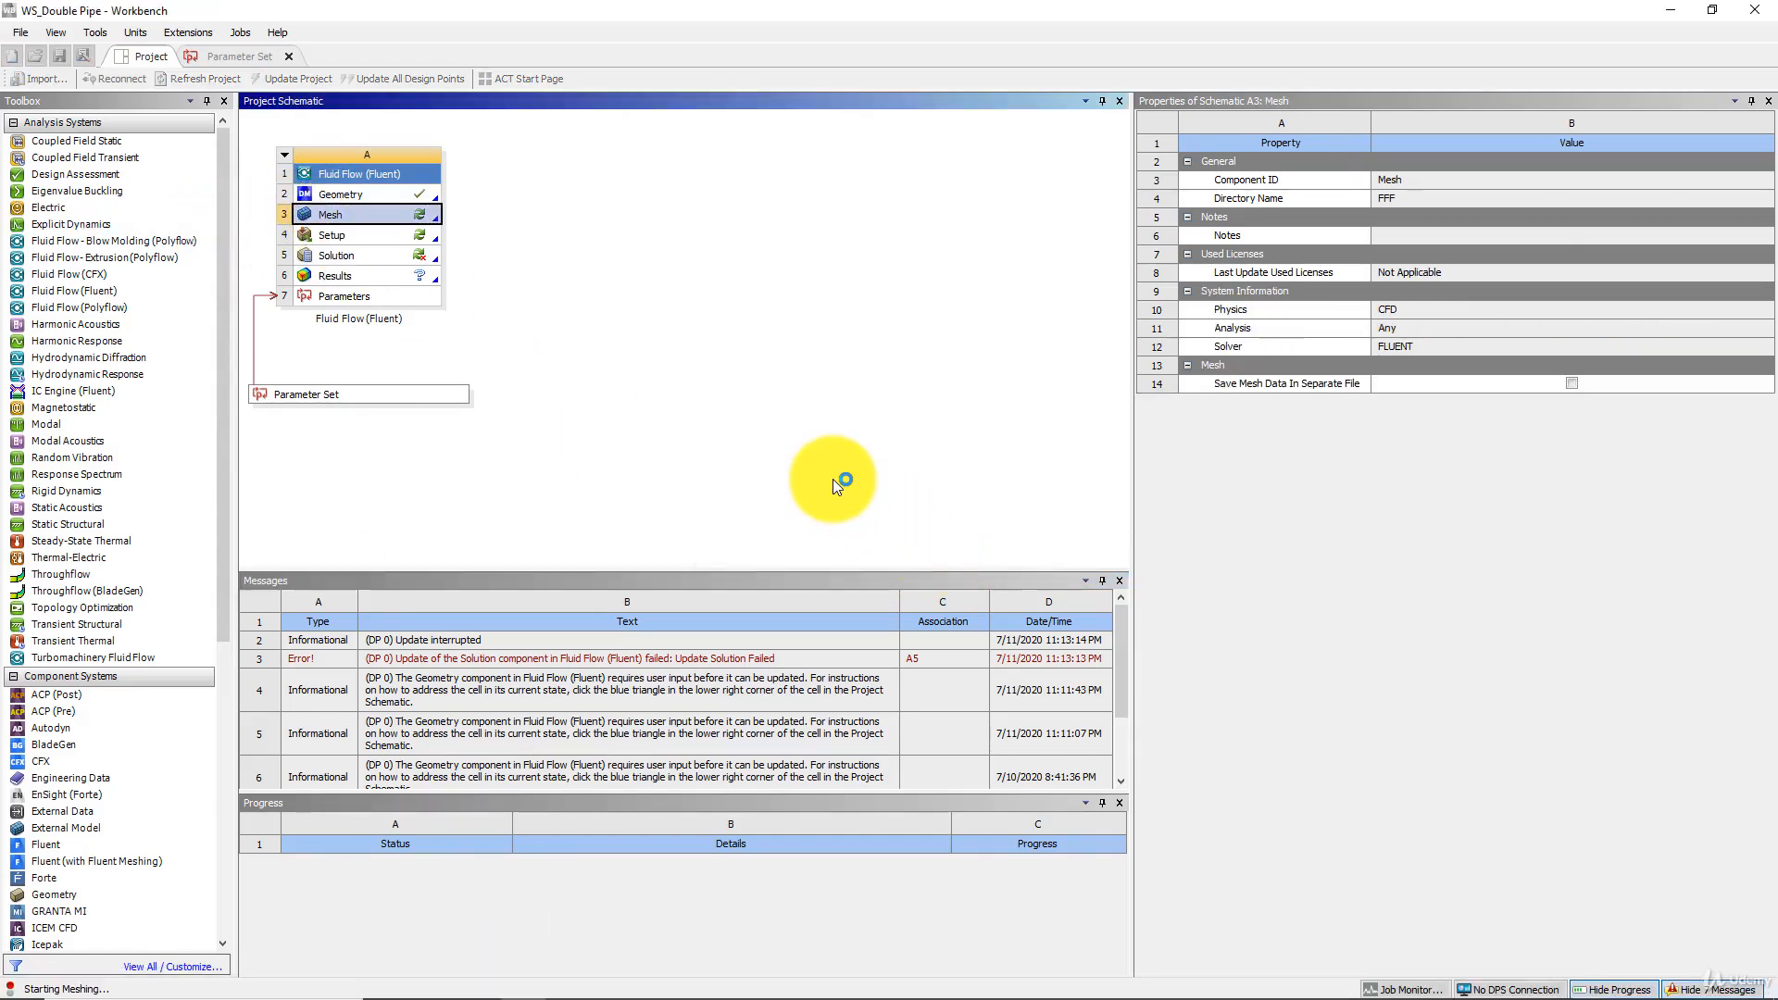
mouse_move(68, 997)
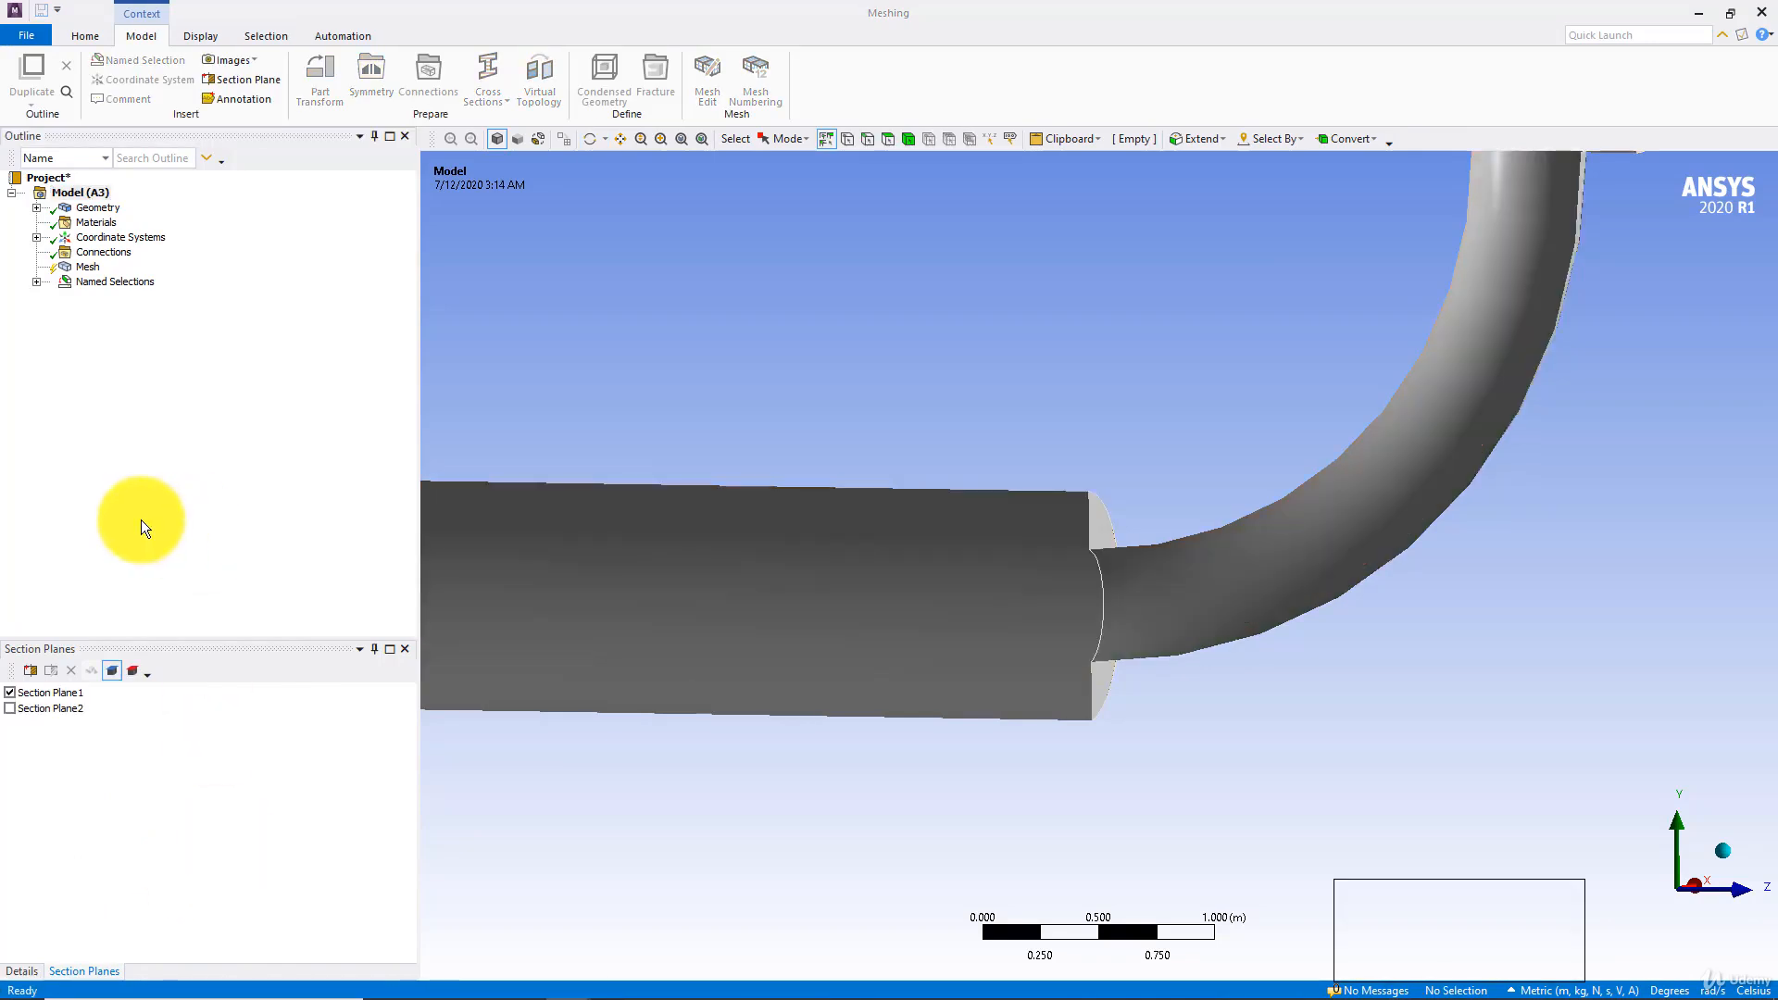
Disable Section Plane1 so the whole pipe geometry is displayed uncut
left_click(10, 692)
scroll(1075, 500, "down", 2)
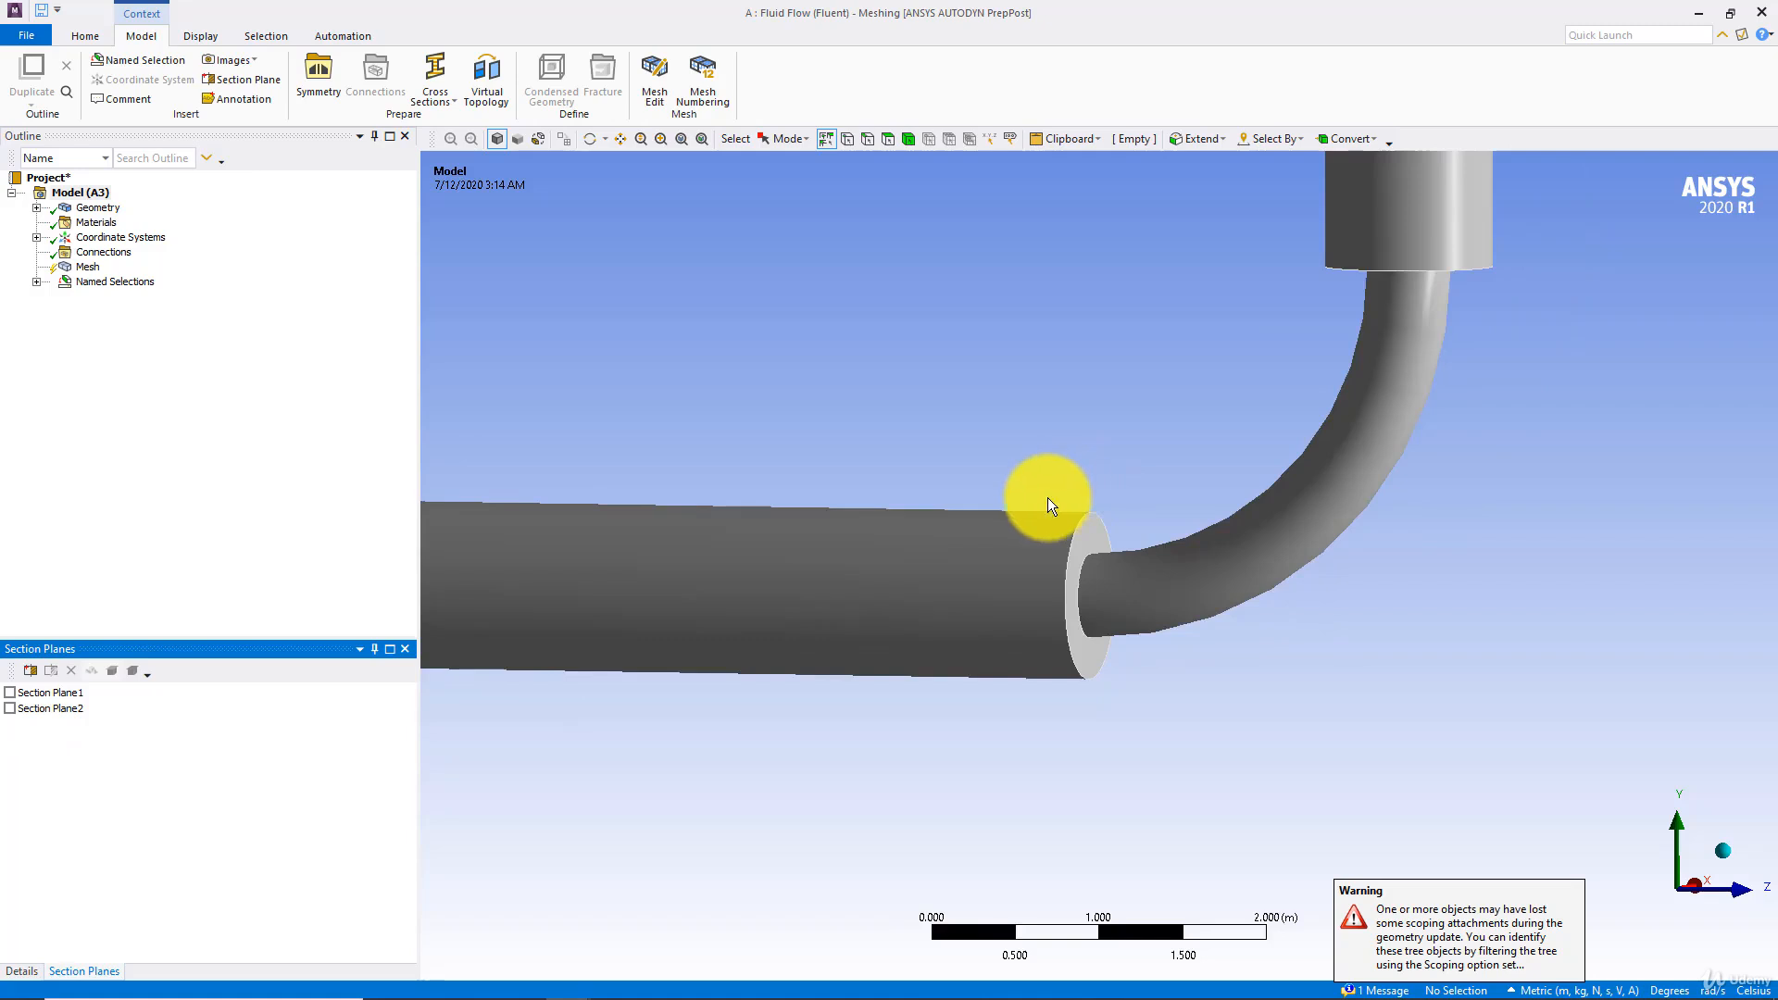
scroll(1051, 497, "down", 3)
middle_click_drag(939, 475, 988, 497)
middle_click_drag(858, 505, 997, 501, "ctrl")
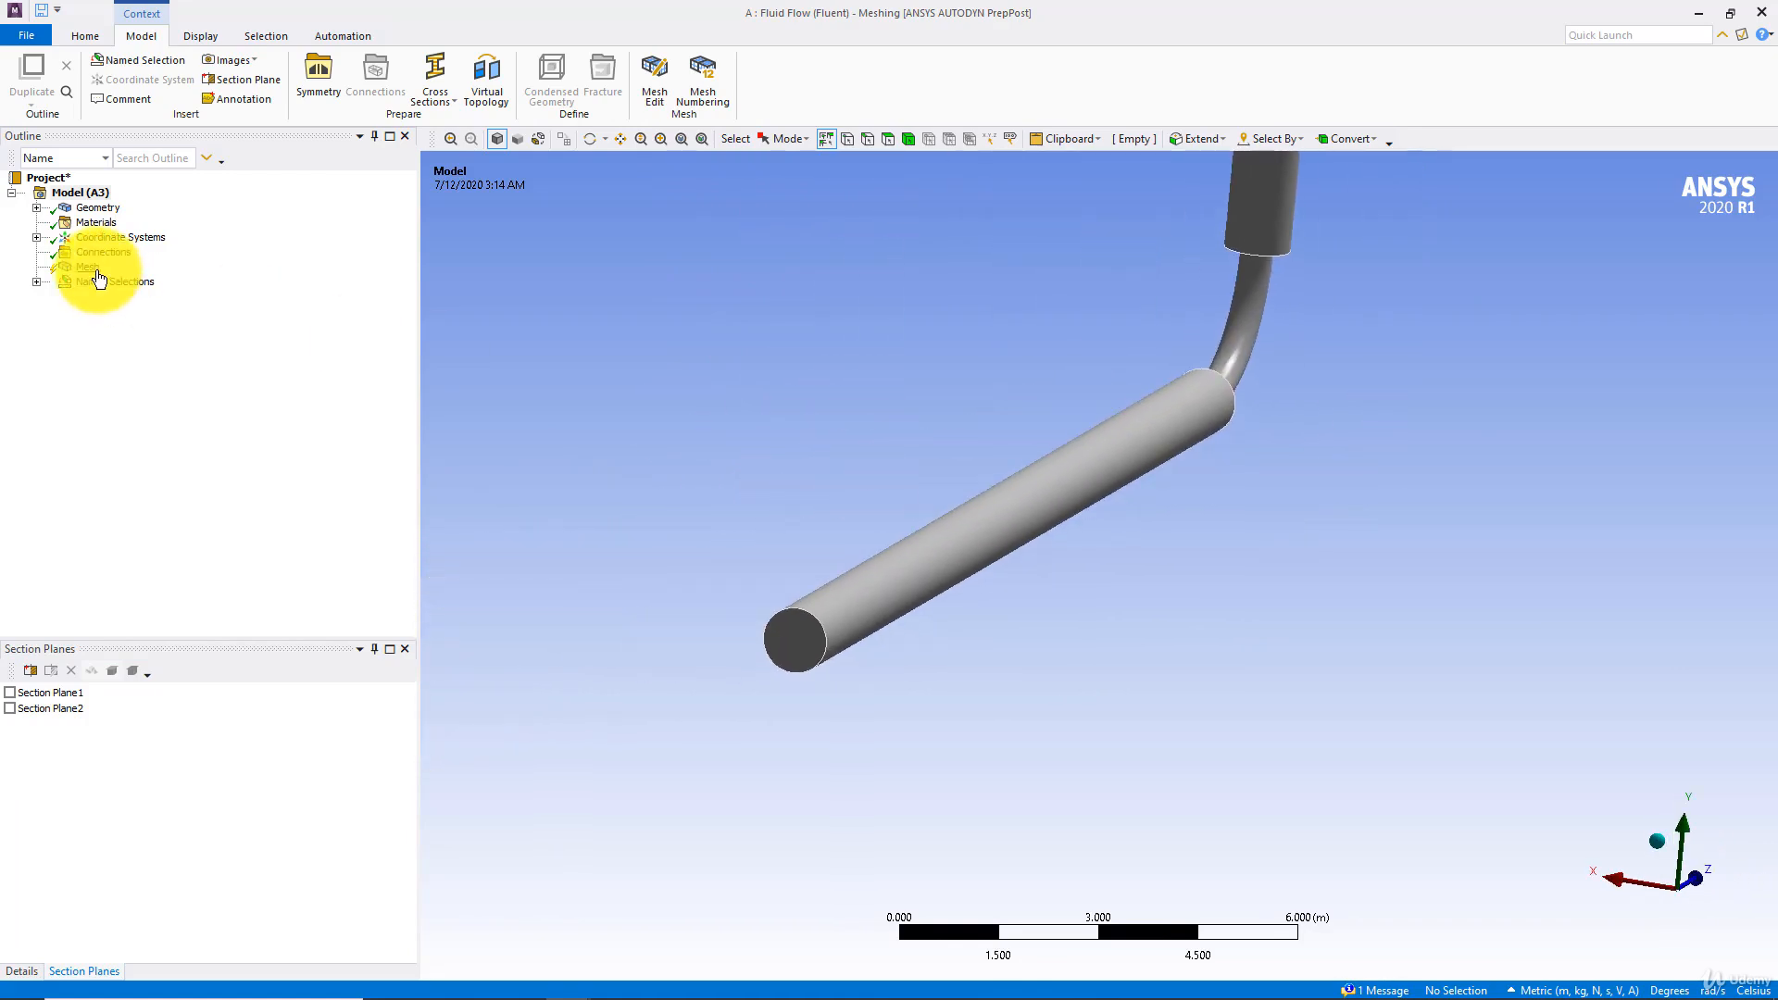
Show the Mesh object's details and set its physics preference to CFD
left_click(90, 270)
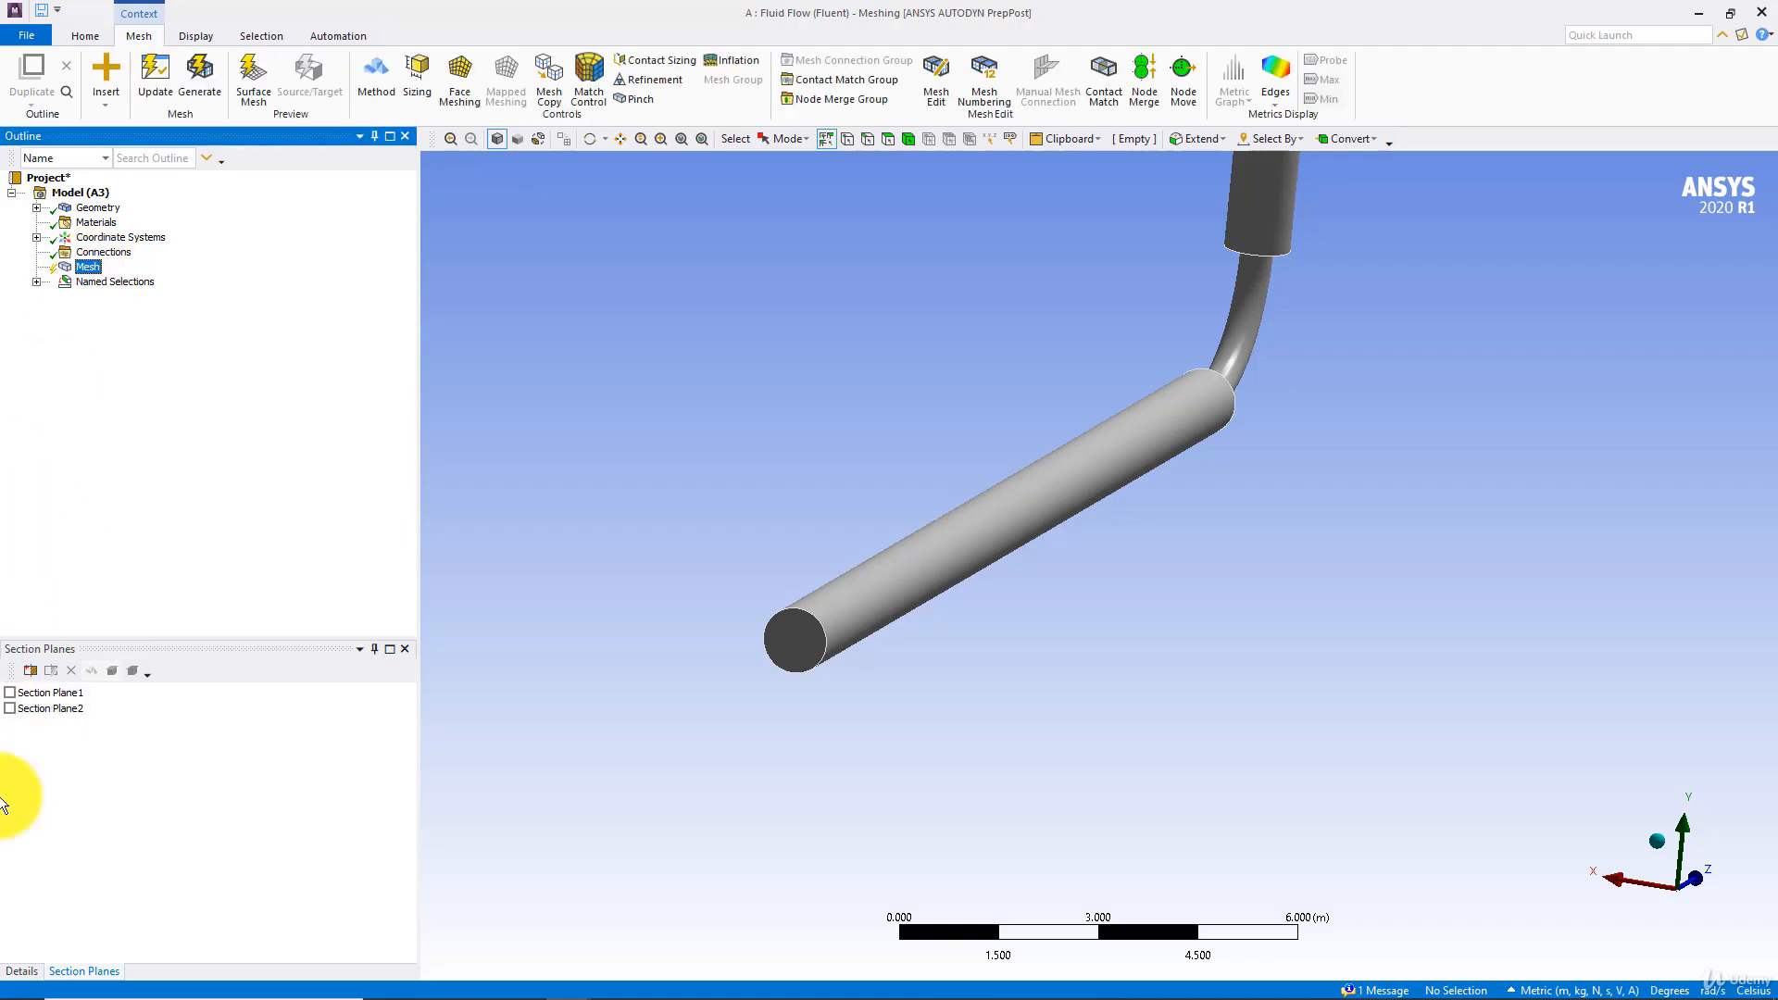
left_click(26, 969)
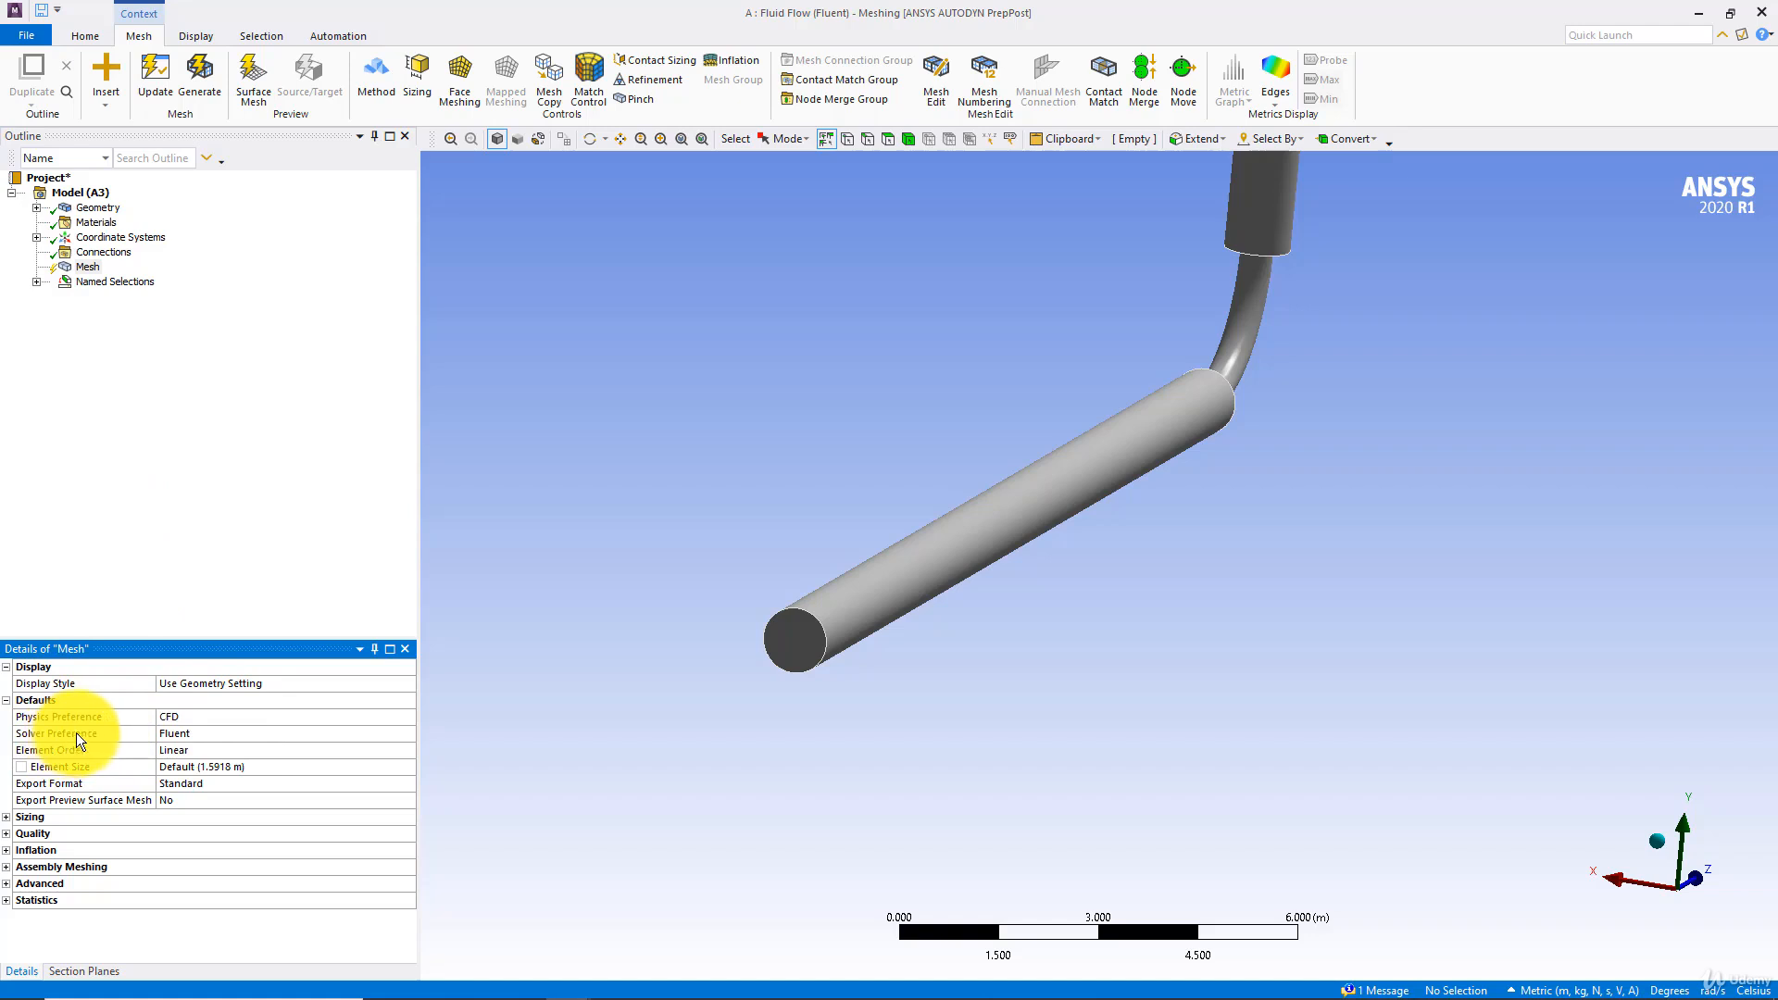
left_click(199, 715)
left_click(409, 717)
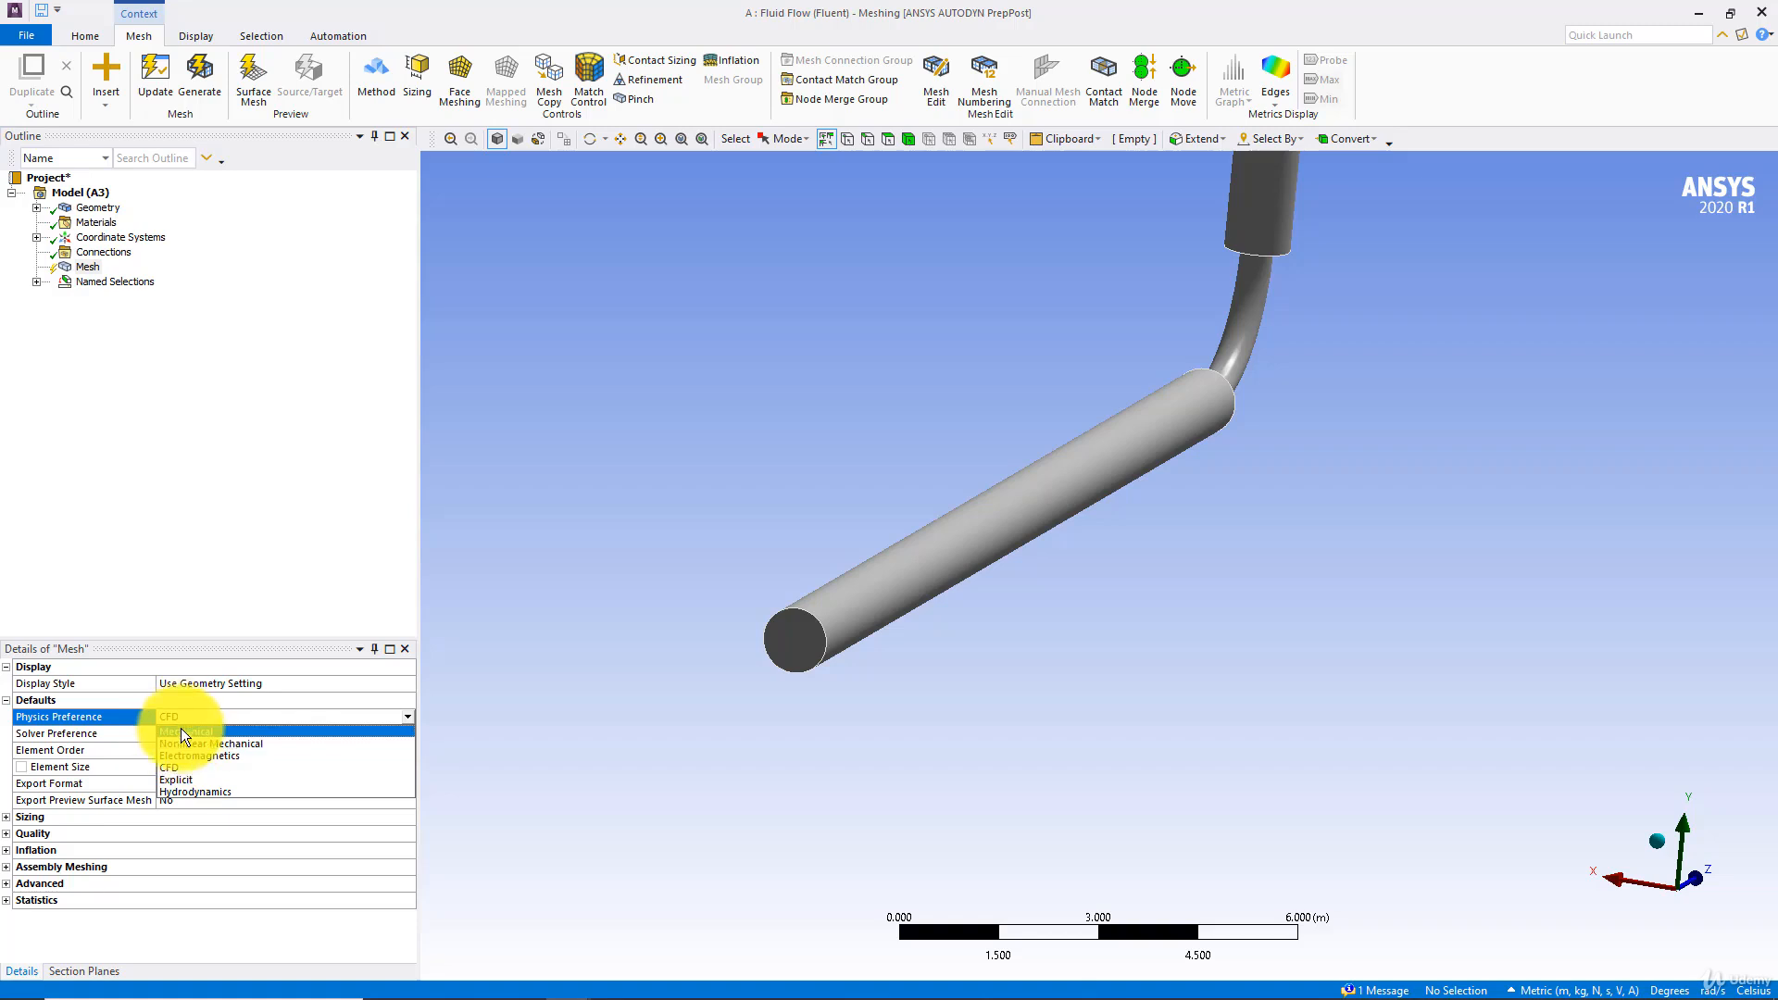
left_click(180, 766)
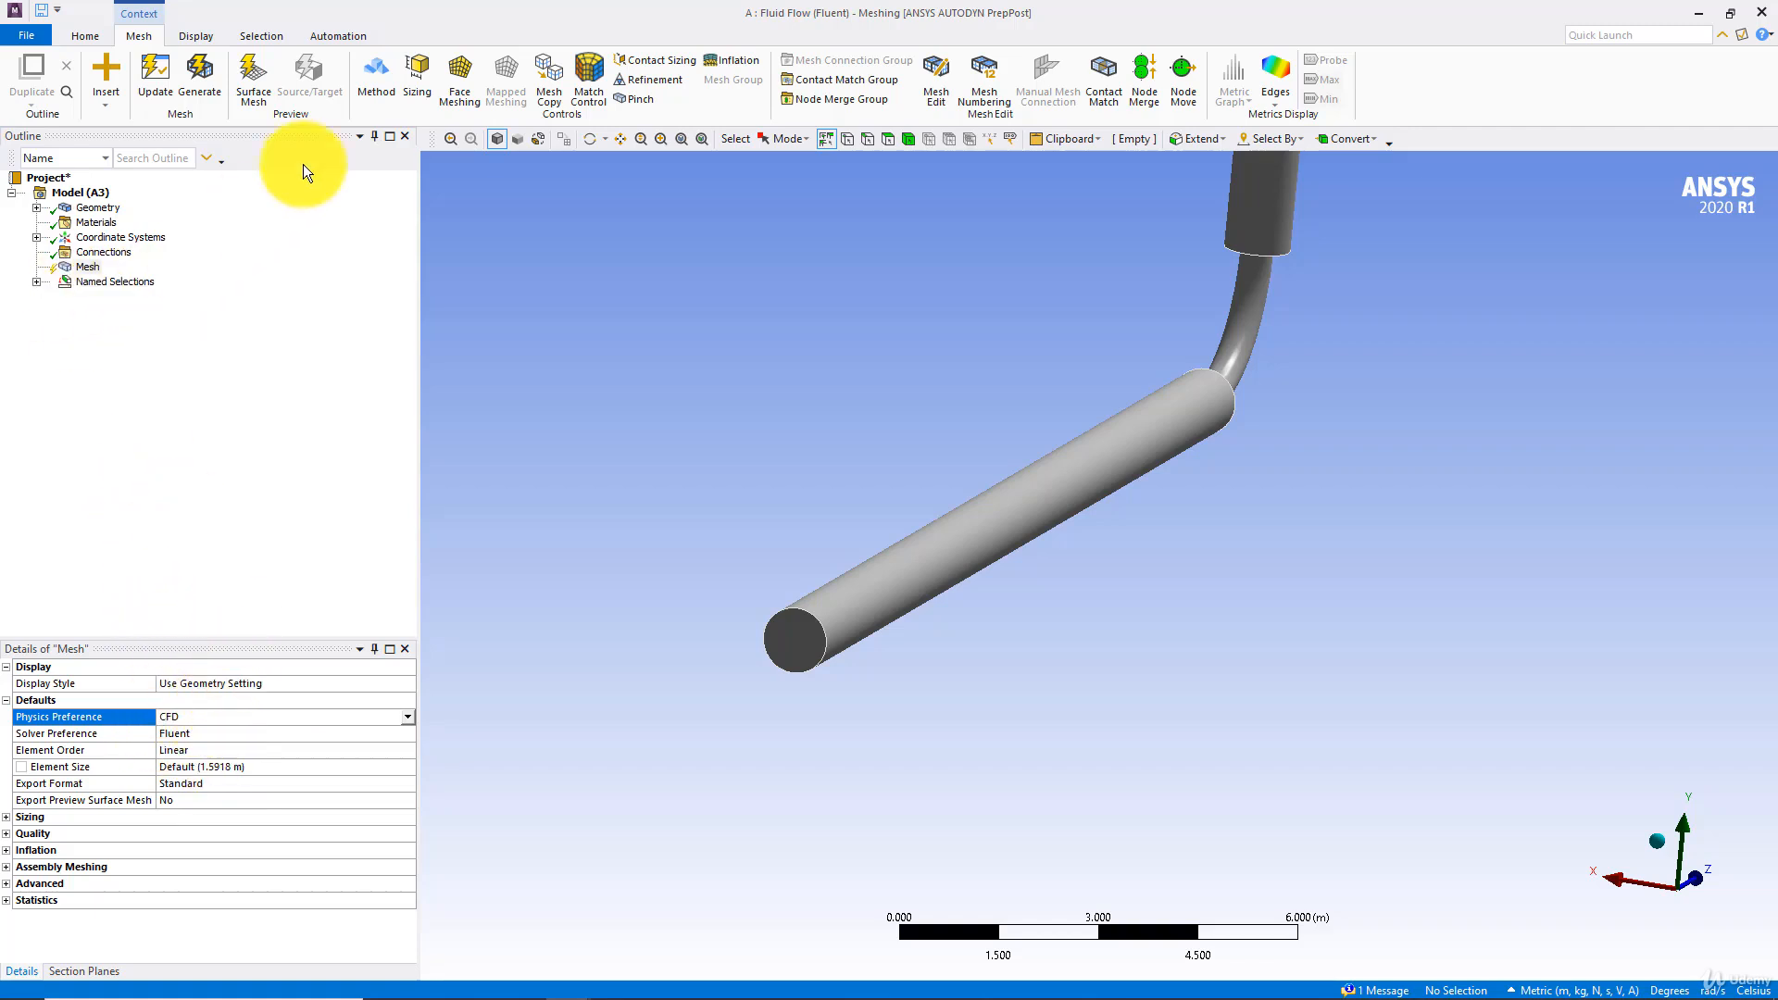
Update the mesh of the pipe with the default sizing settings
left_click(159, 76)
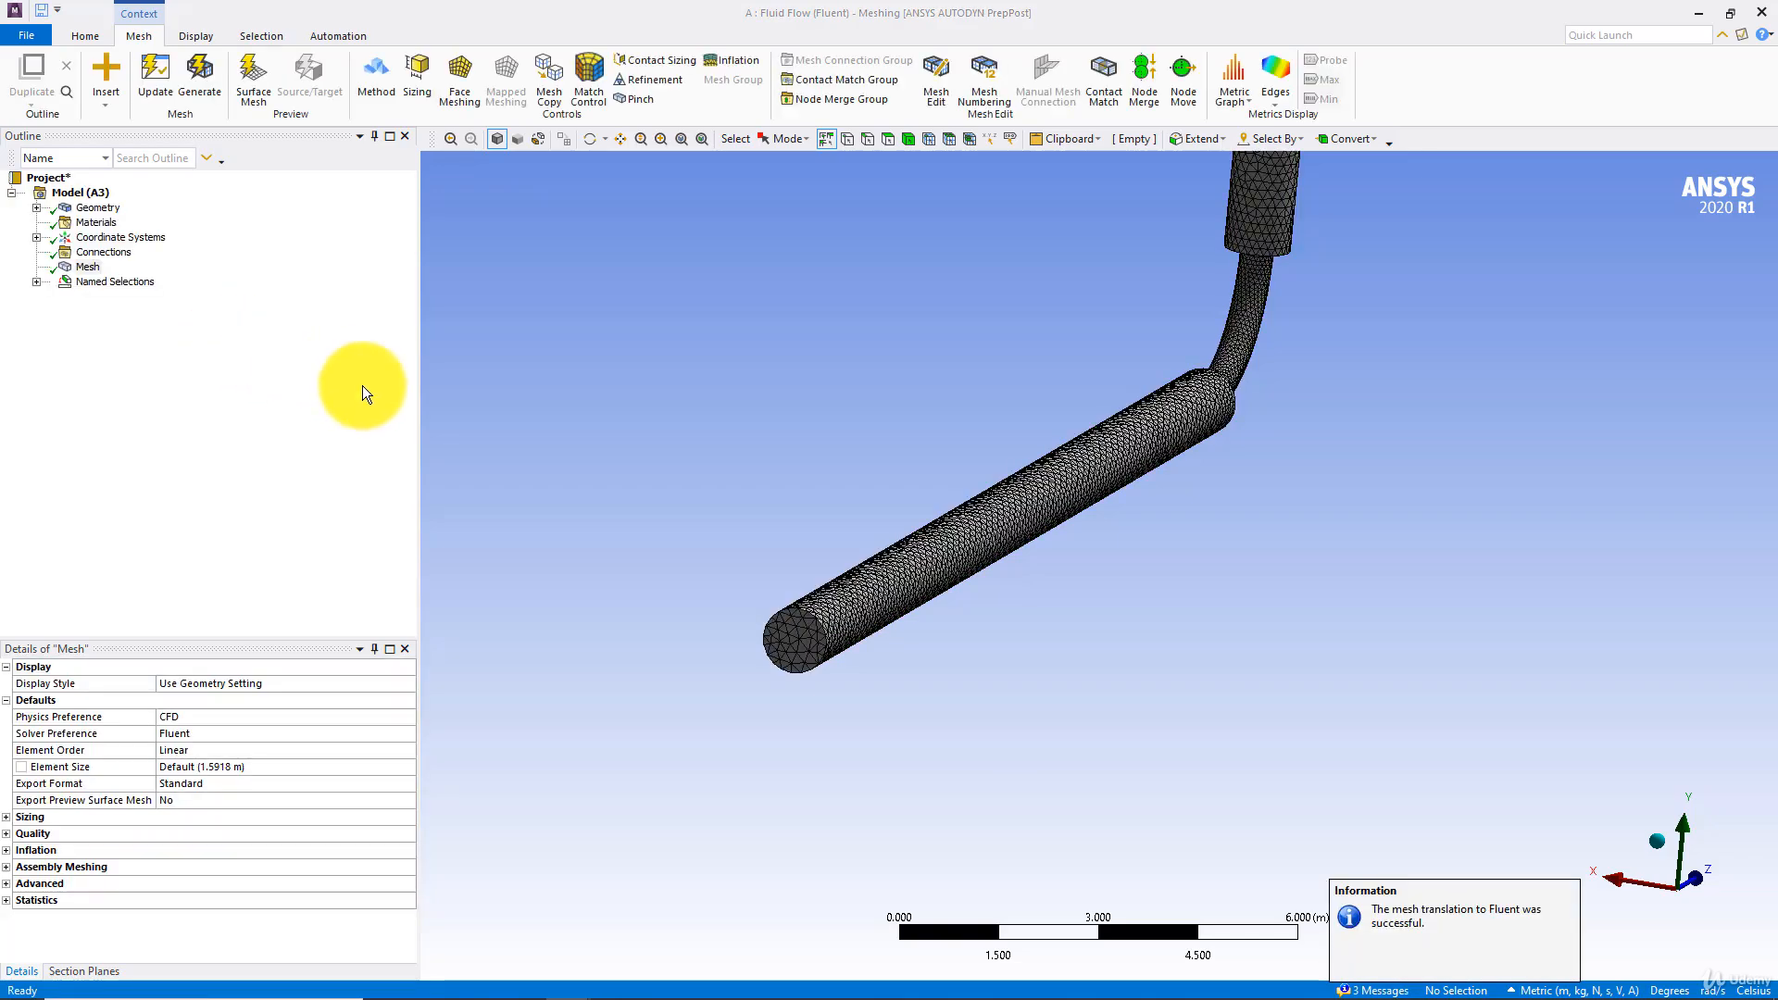
scroll(820, 593, "up", 5)
scroll(891, 602, "down", 5)
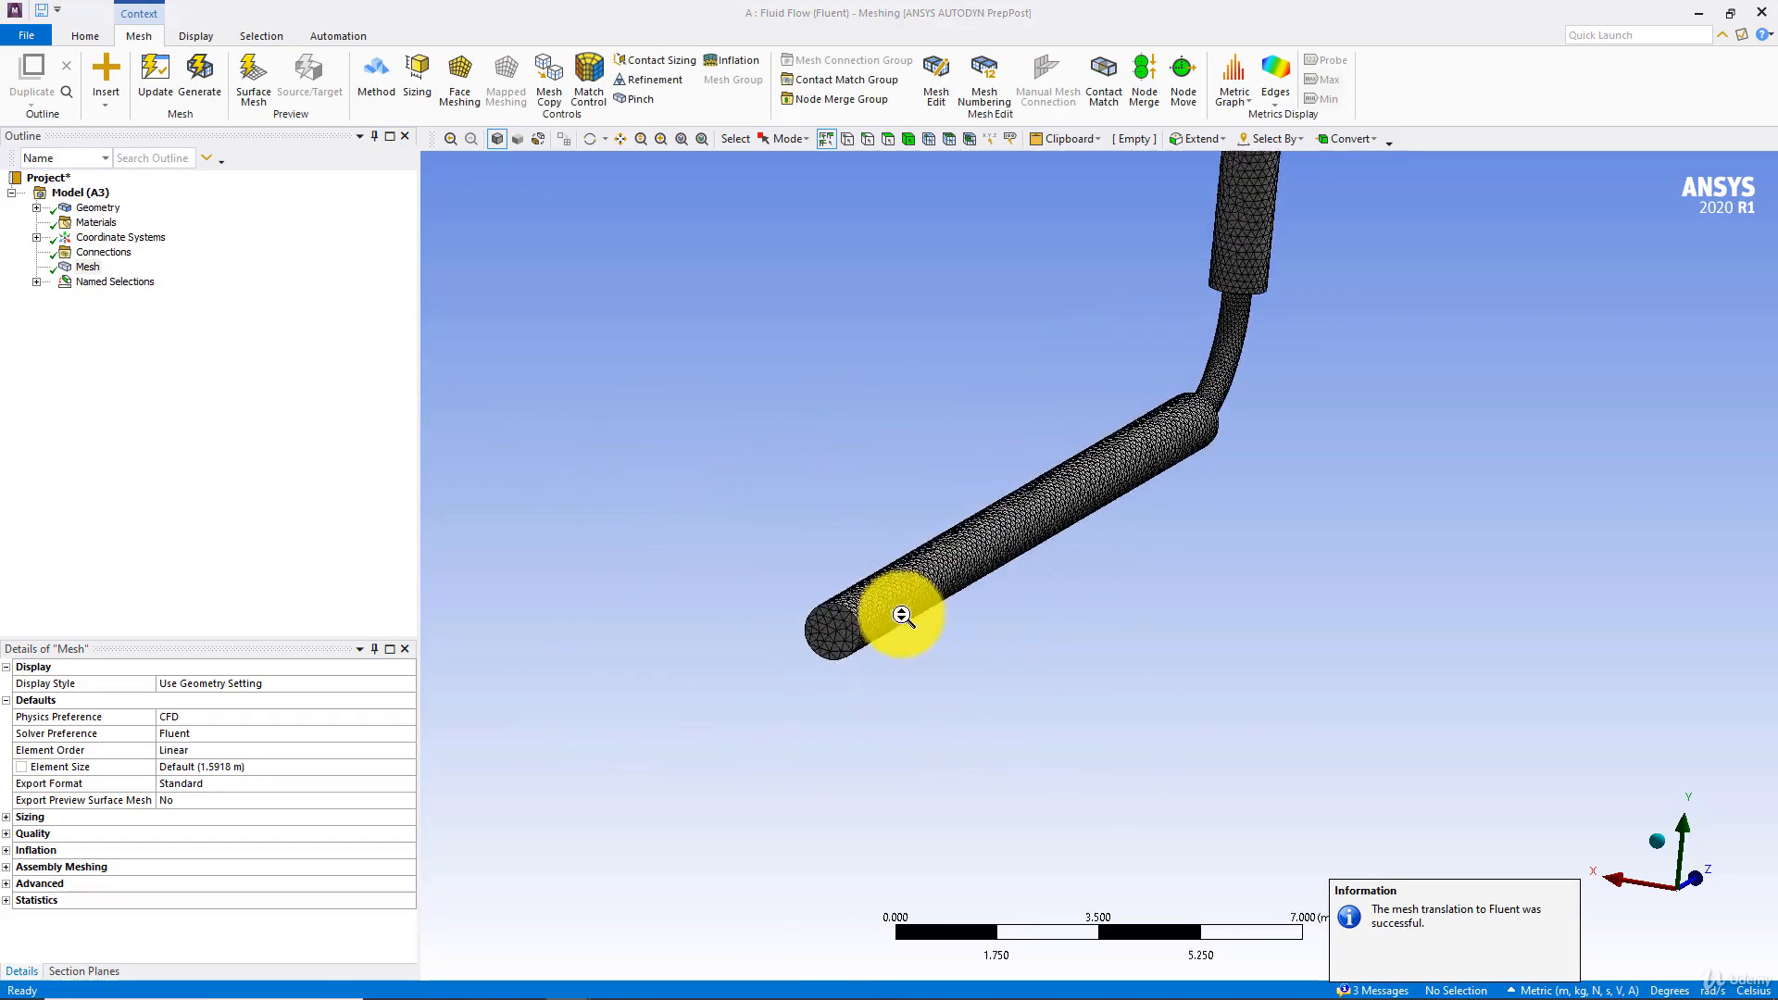
mouse_move(890, 602)
middle_mouse_down()
mouse_move(876, 598)
mouse_move(905, 575)
mouse_move(904, 603)
middle_mouse_up()
Expand the mesh's Sizing and Quality settings and review them
left_click(7, 817)
scroll(282, 826, "down", 2)
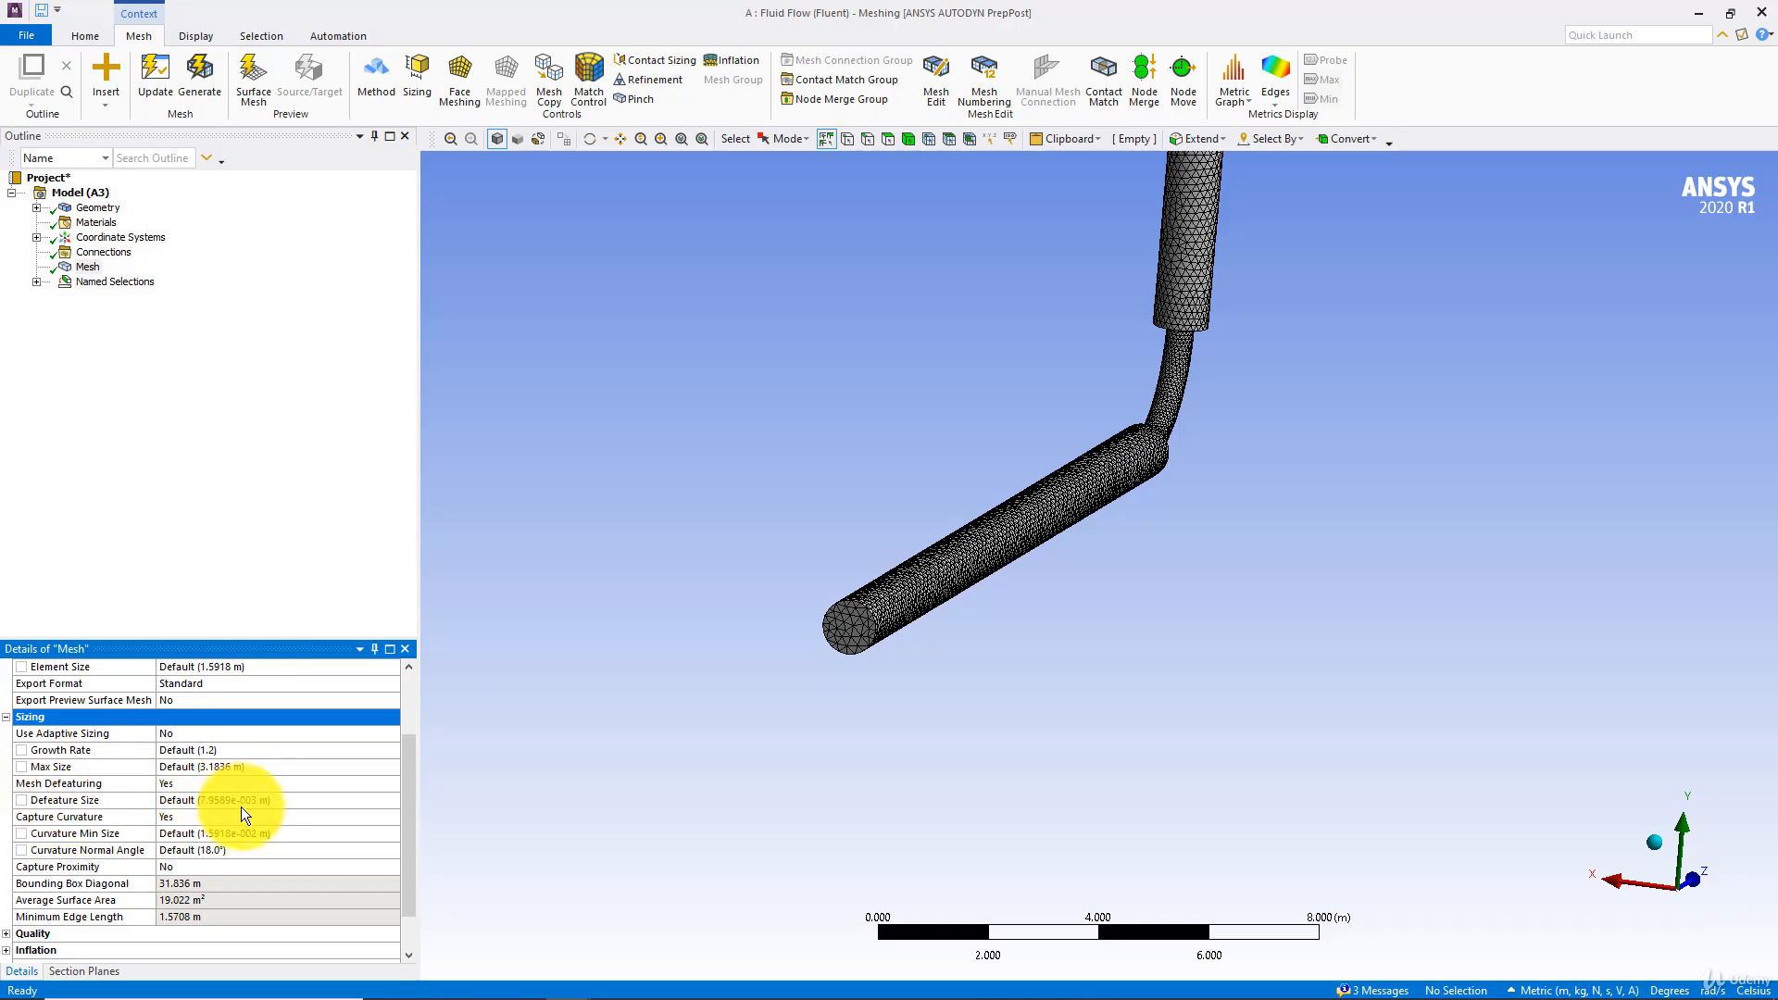
scroll(240, 810, "down", 1)
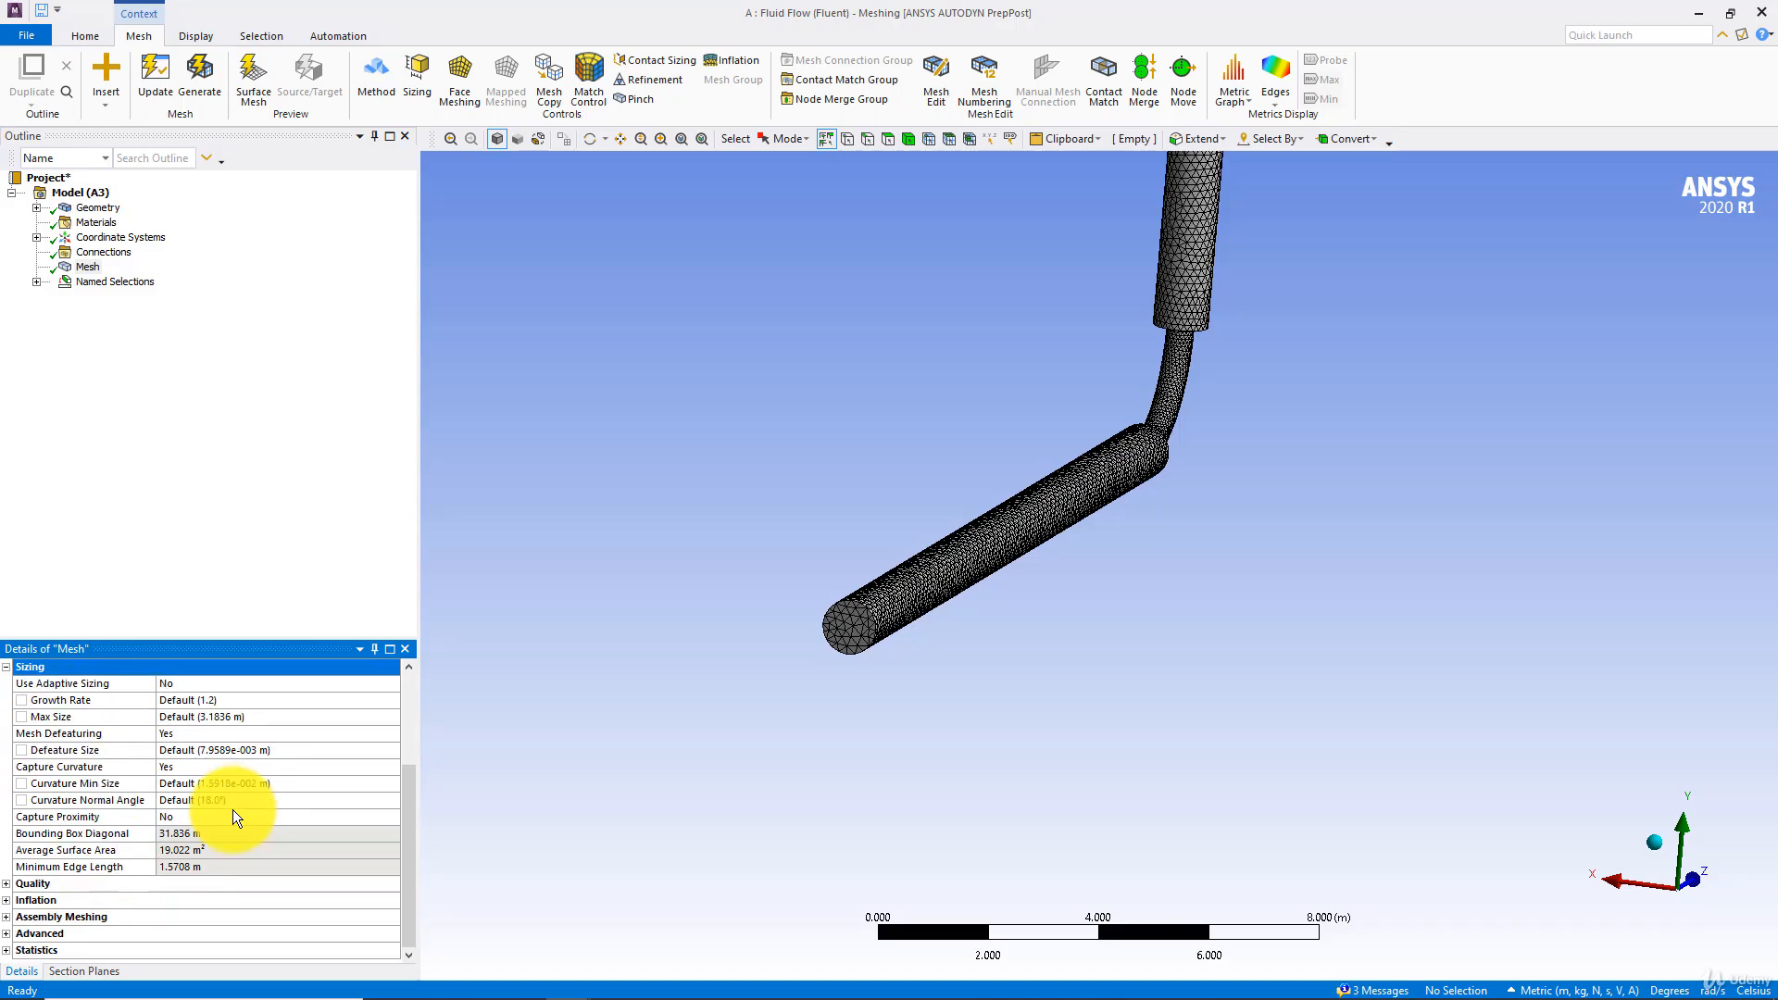
left_click(12, 884)
scroll(197, 887, "down", 2)
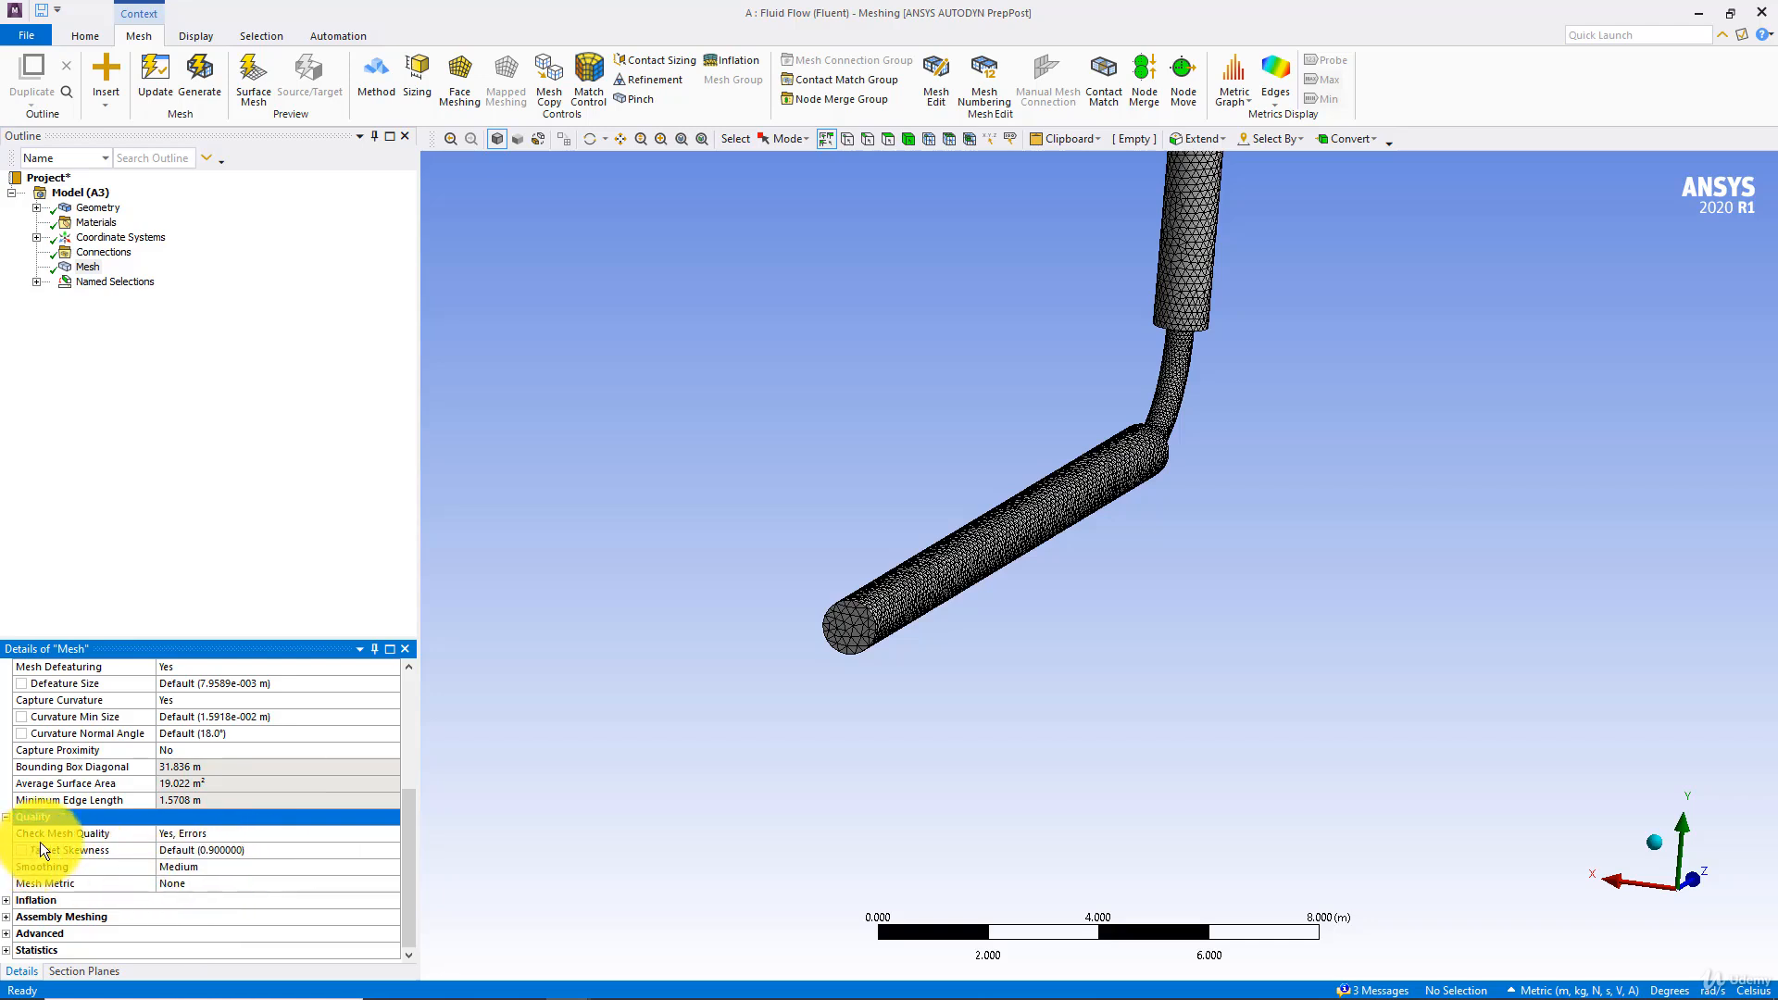
Display the mesh metric for Orthogonal Quality first and for Skewness second
left_click(183, 882)
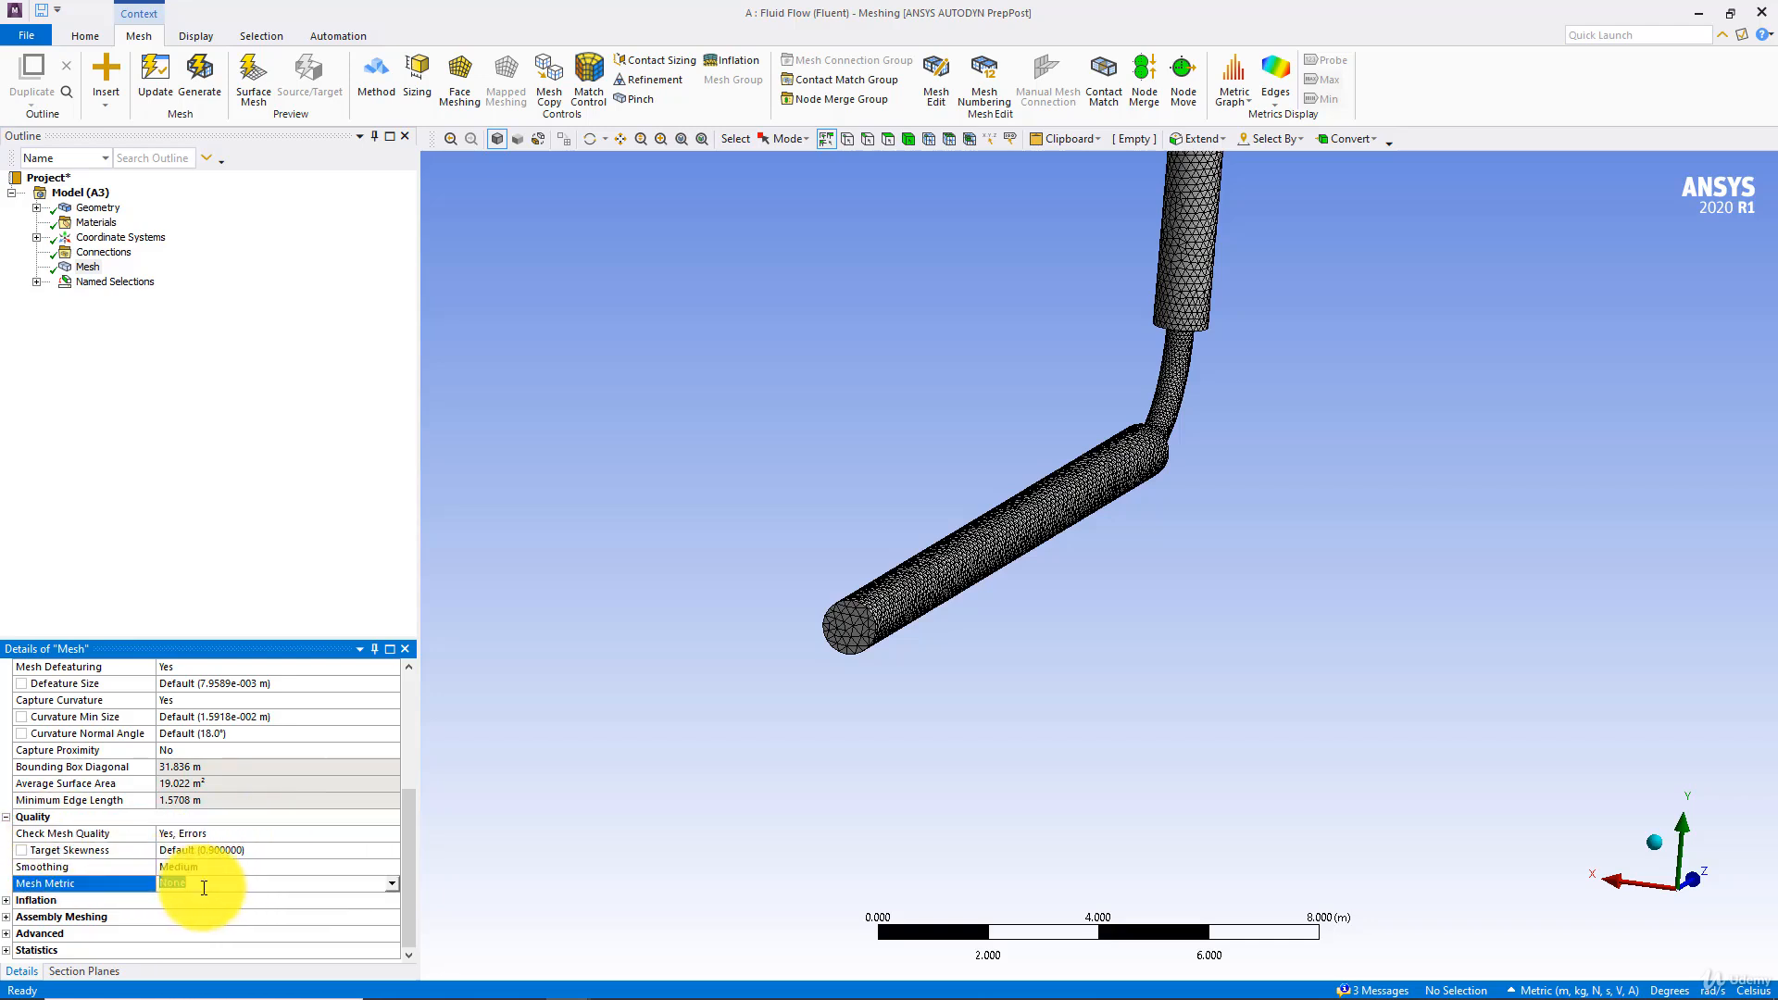
left_click(391, 885)
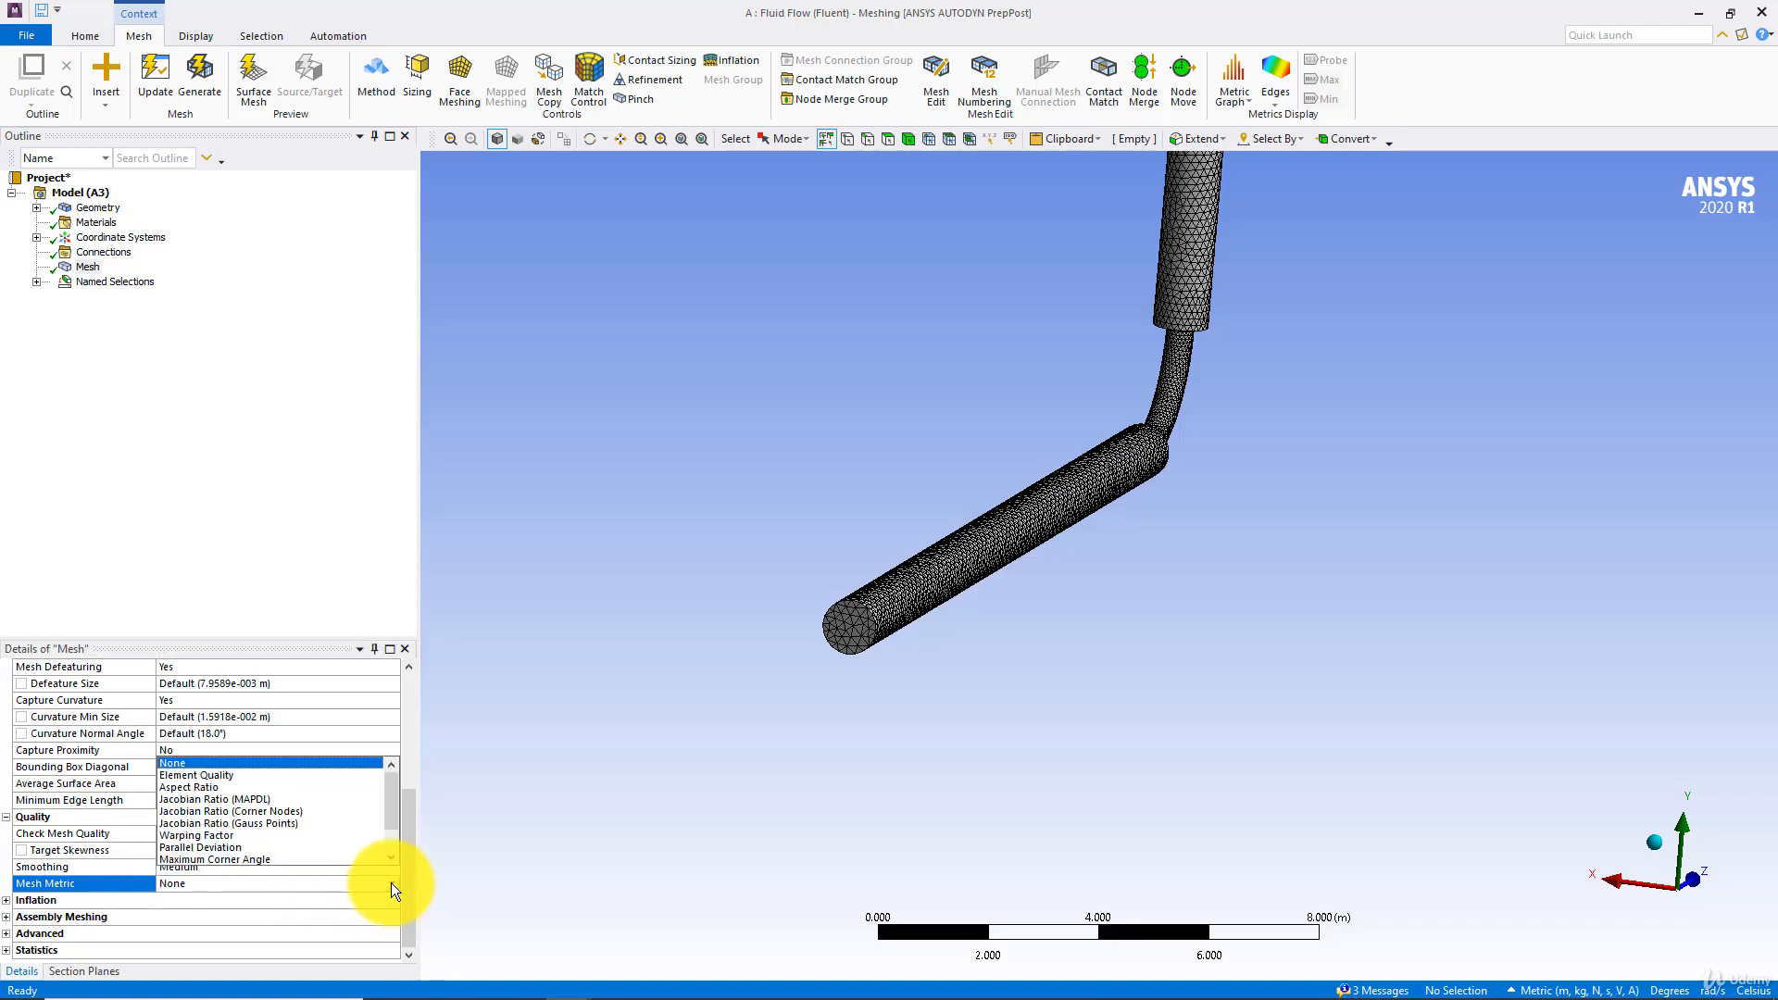
scroll(259, 802, "down", 2)
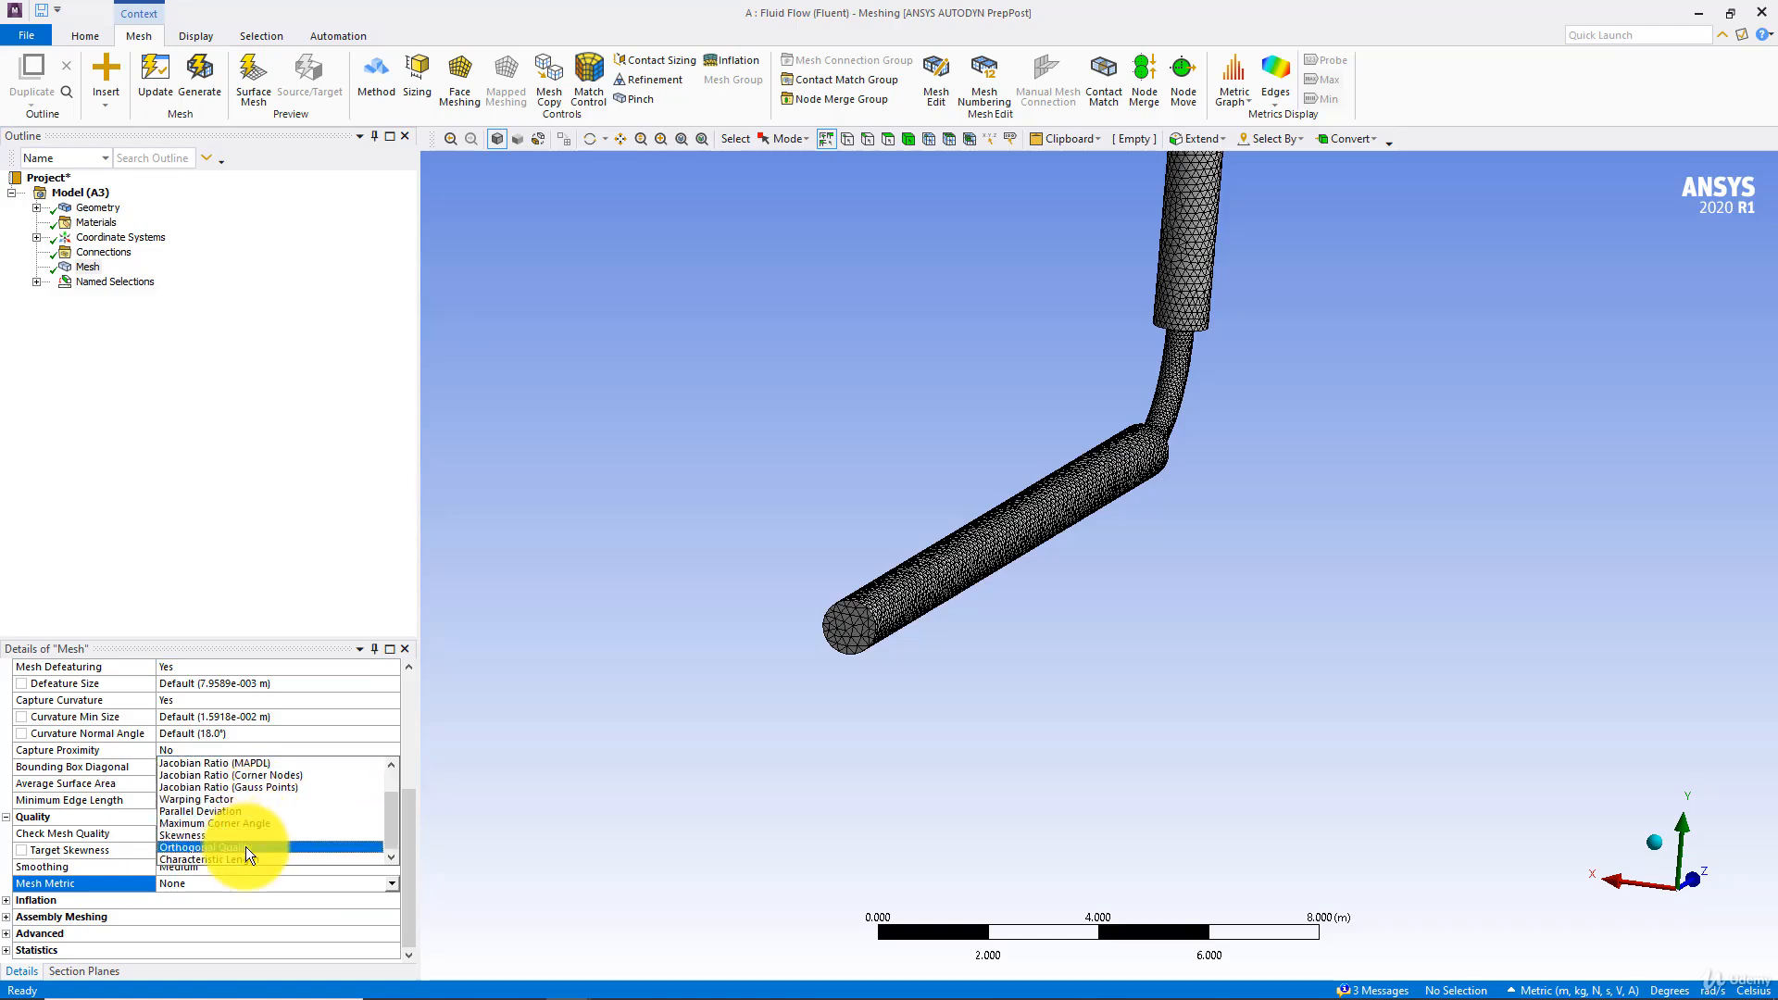
left_click(246, 847)
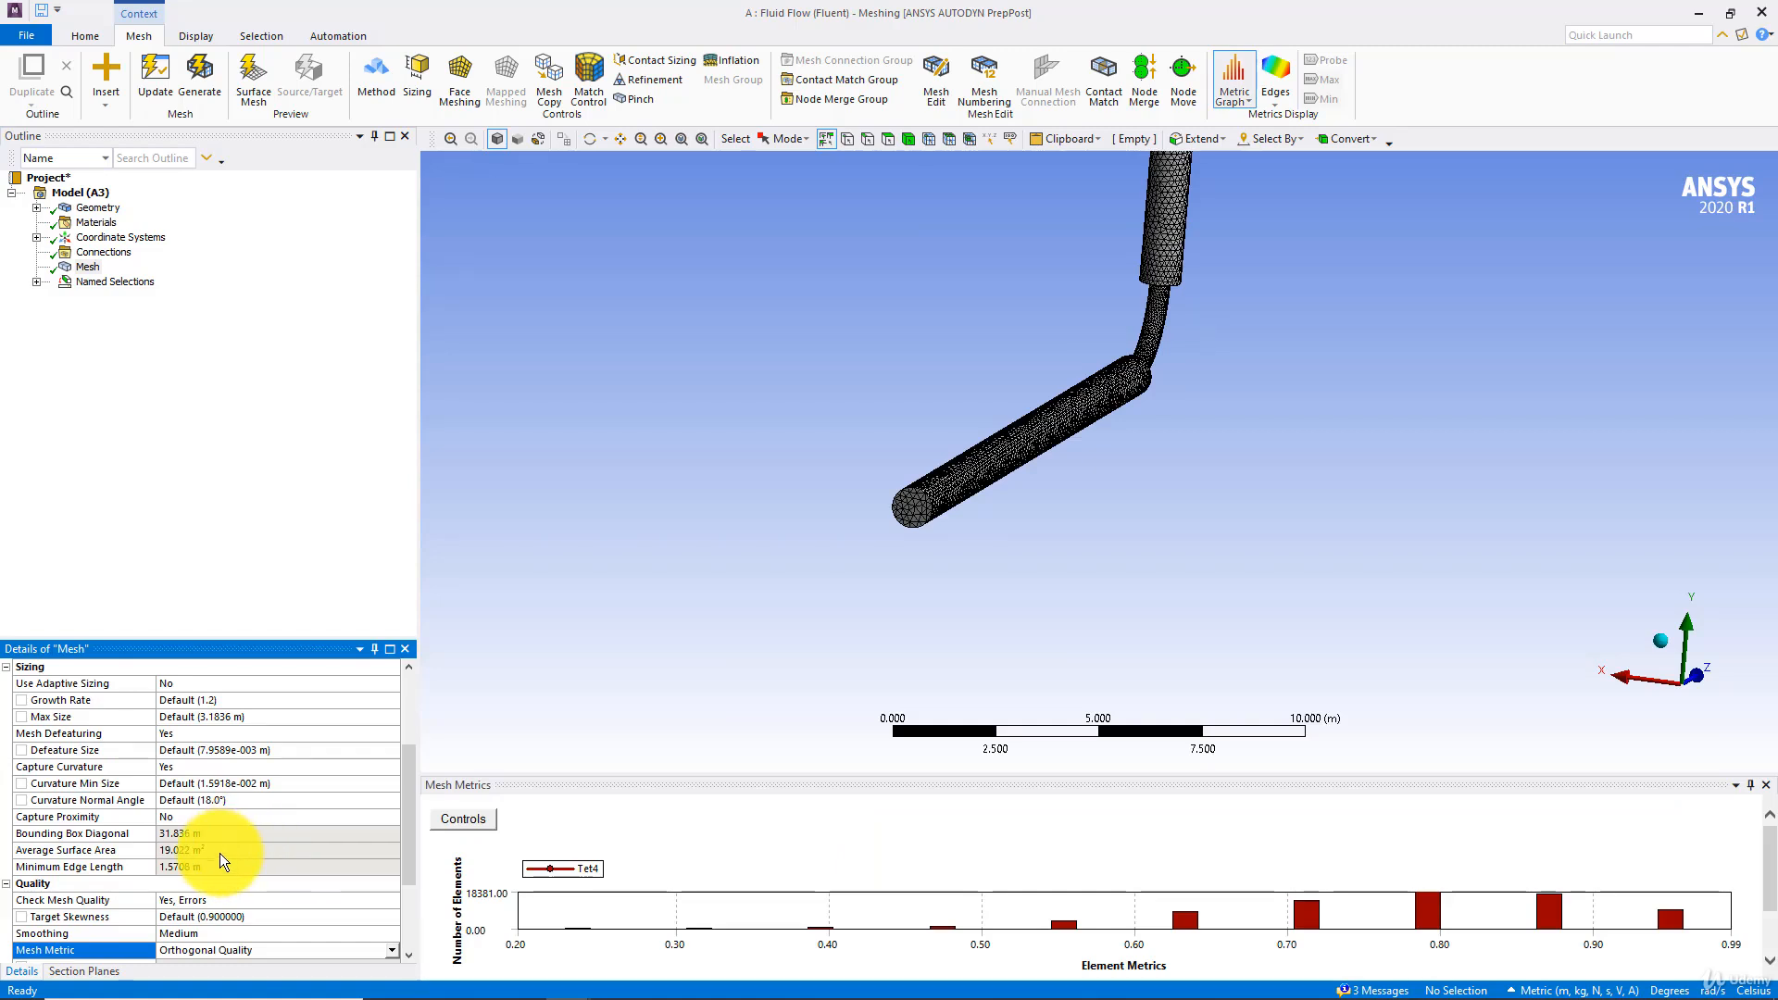
scroll(219, 853, "down", 2)
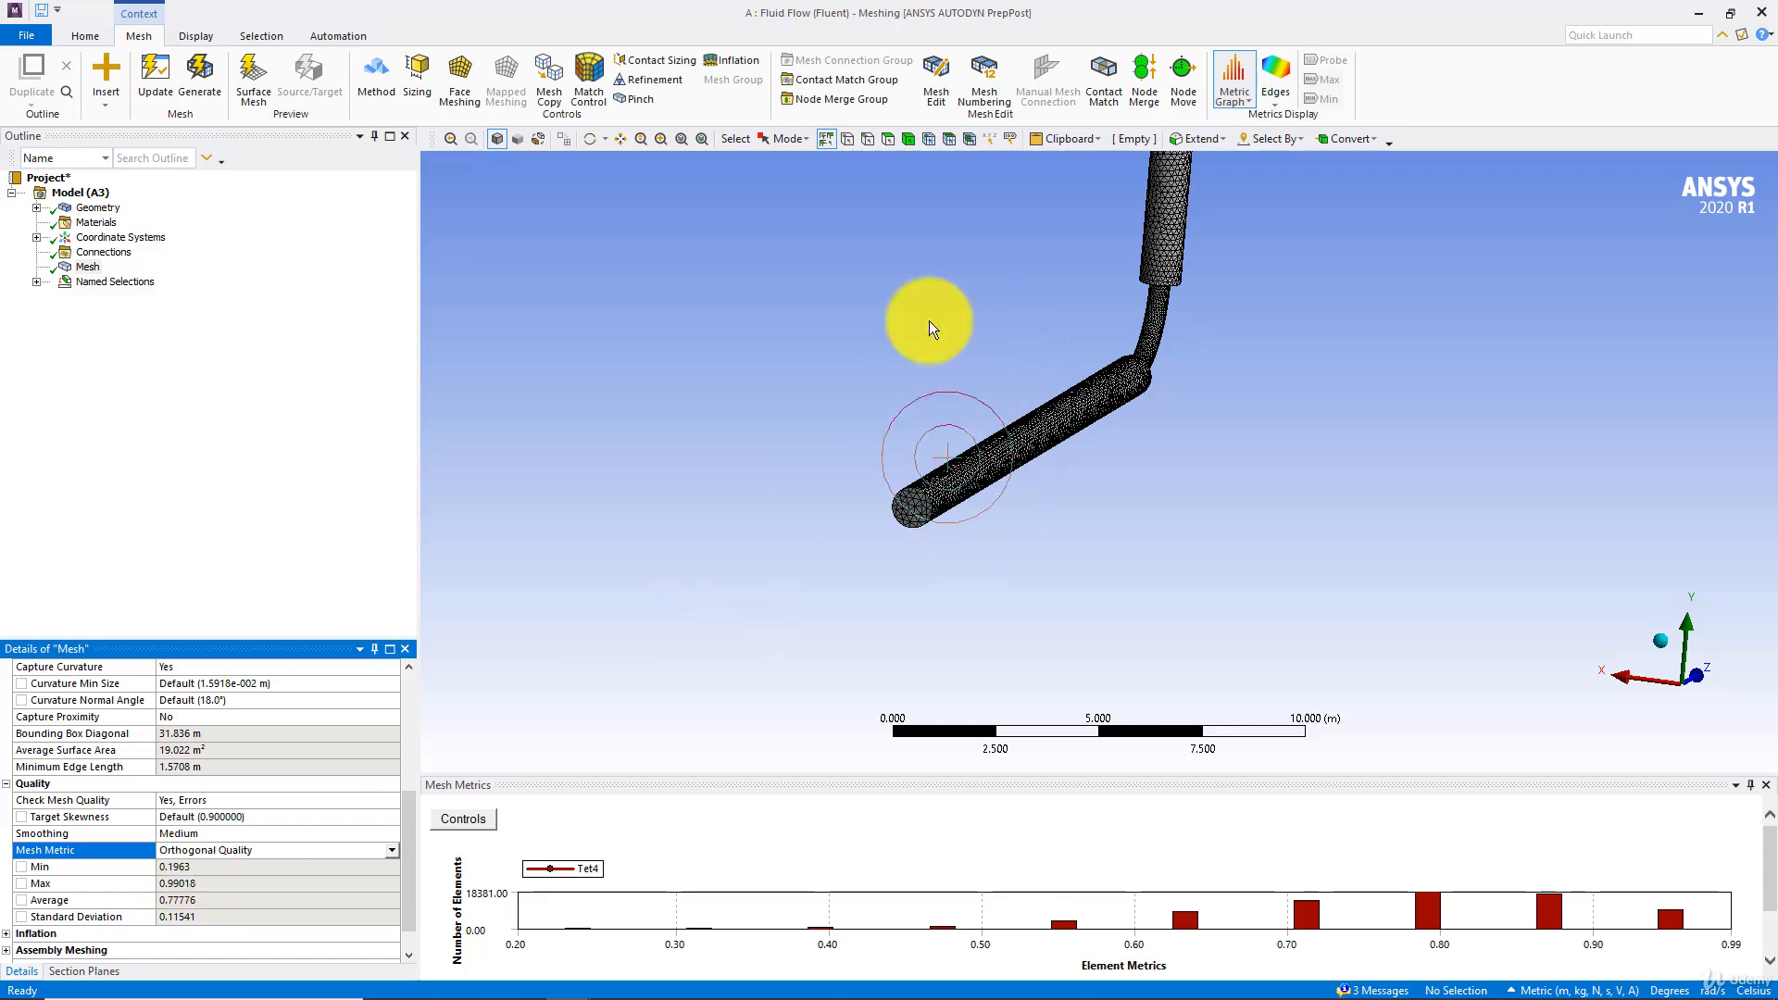
left_click(387, 852)
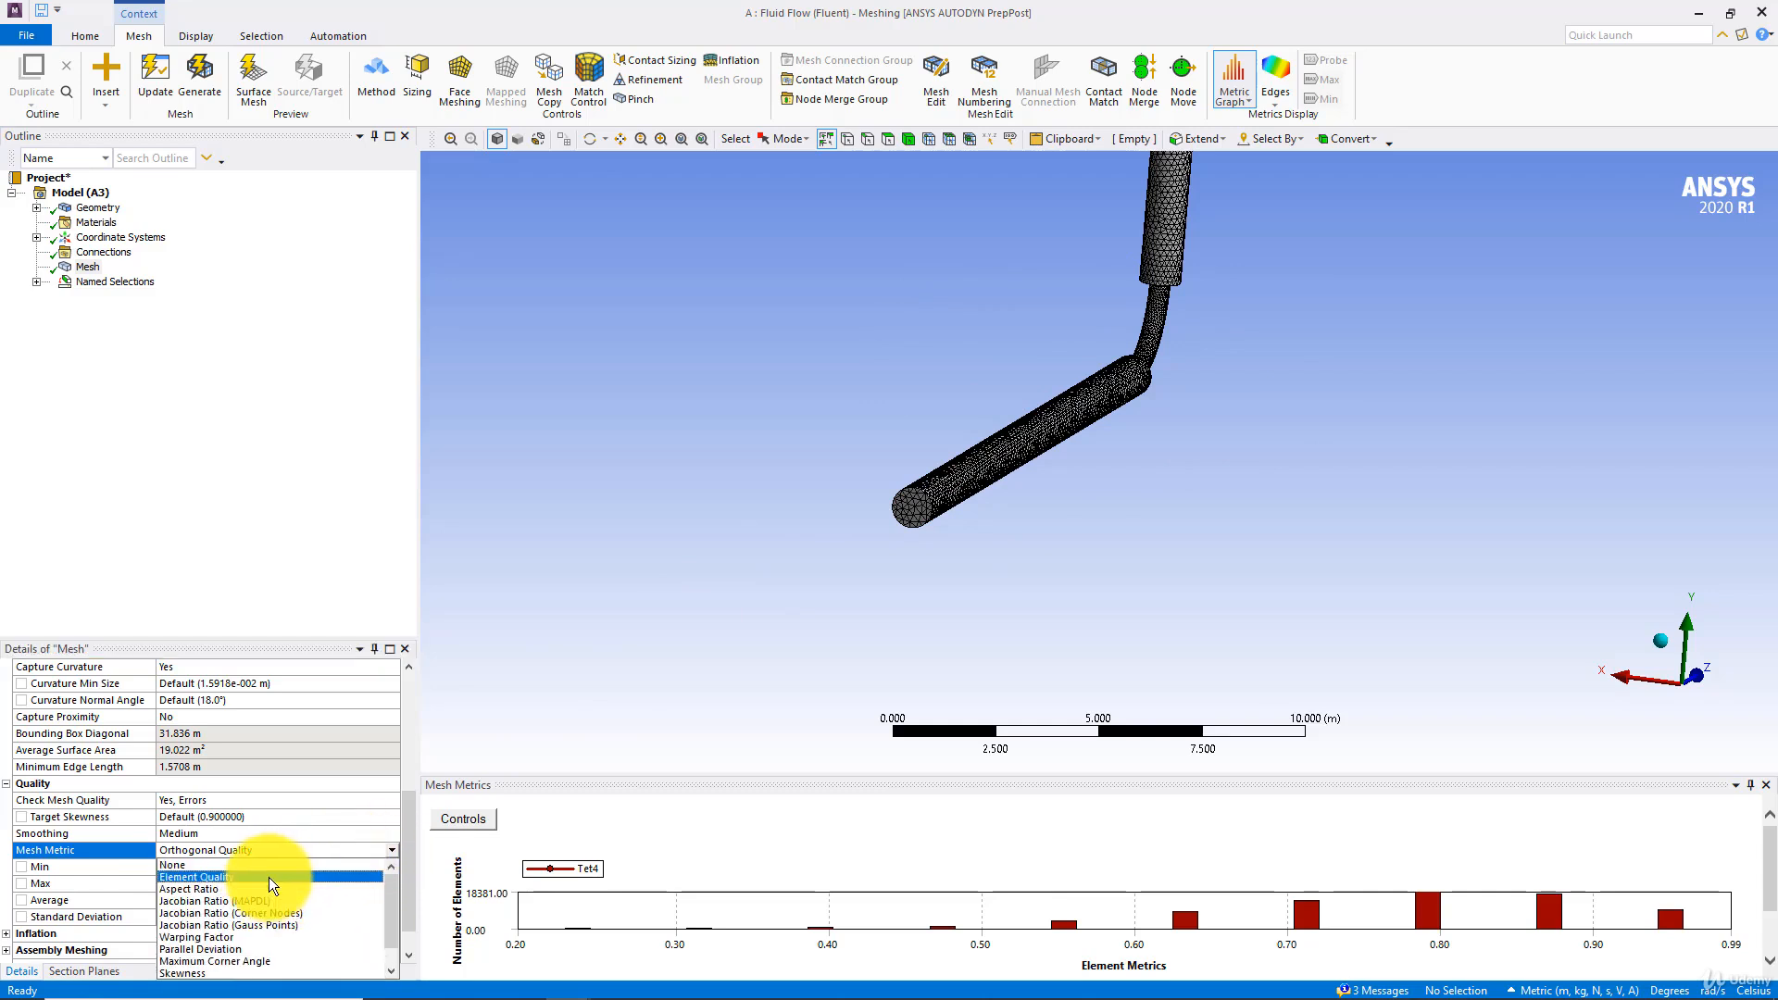
left_click(209, 970)
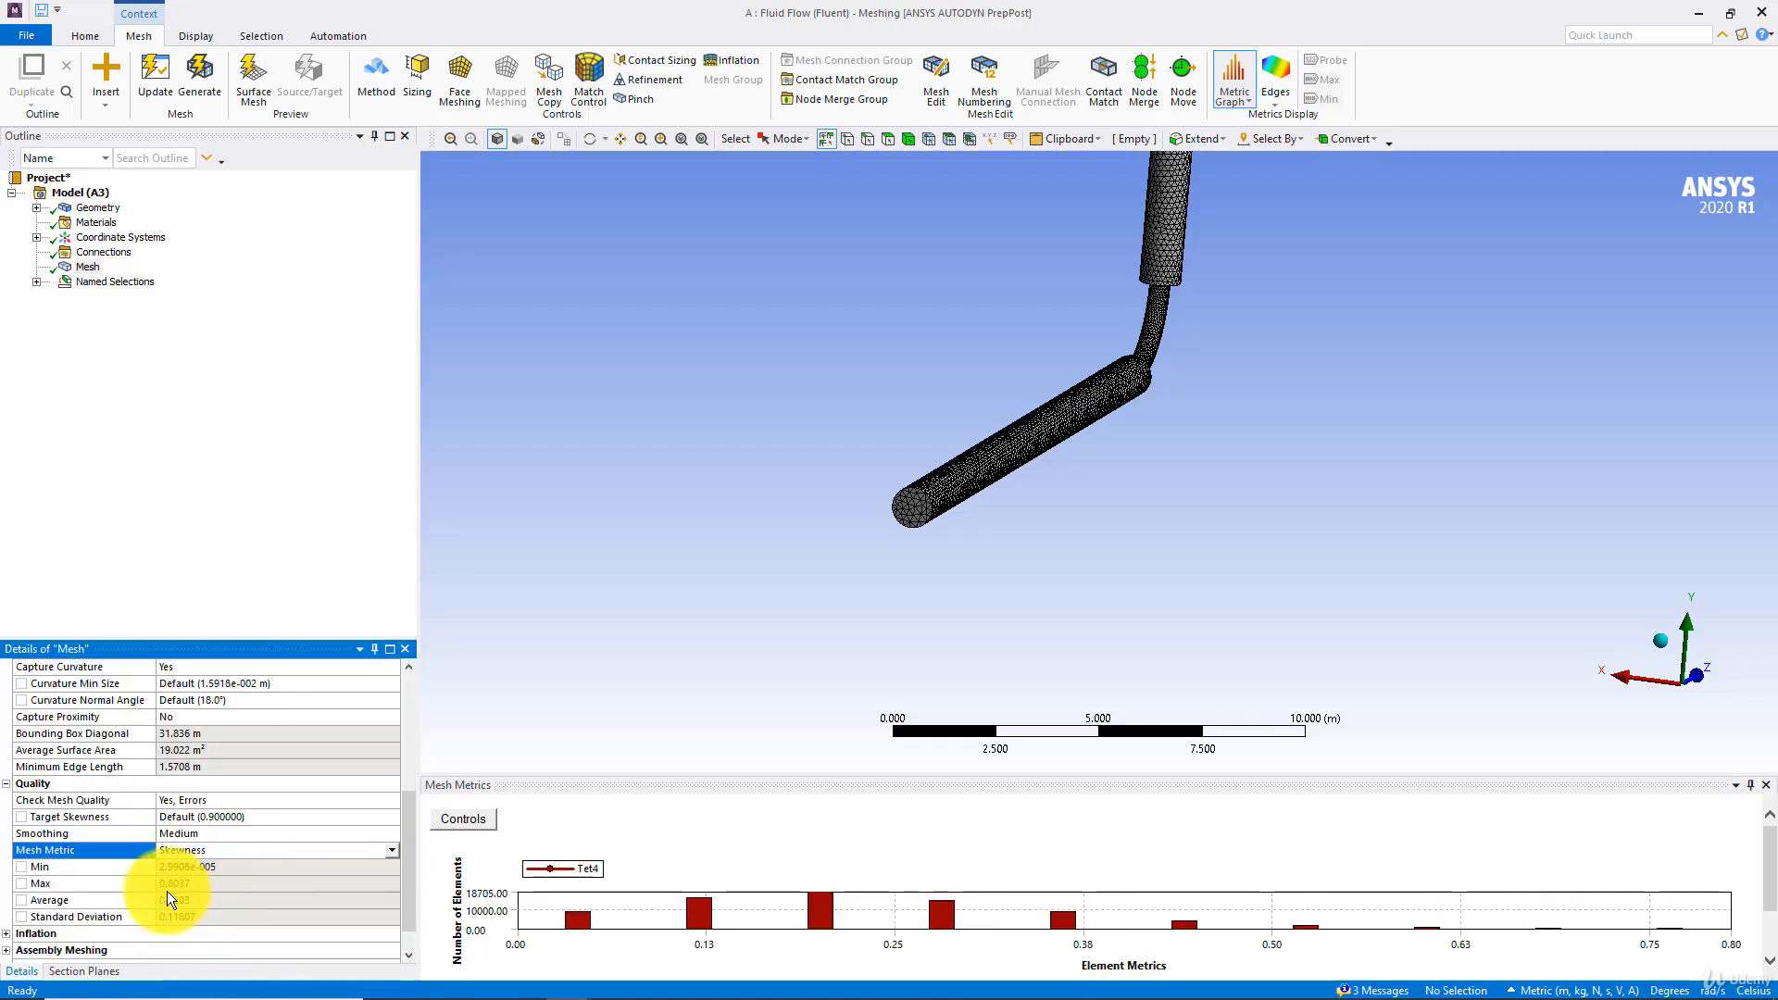
Expand the mesh's Statistics and review its node and element counts
scroll(215, 884, "down", 1)
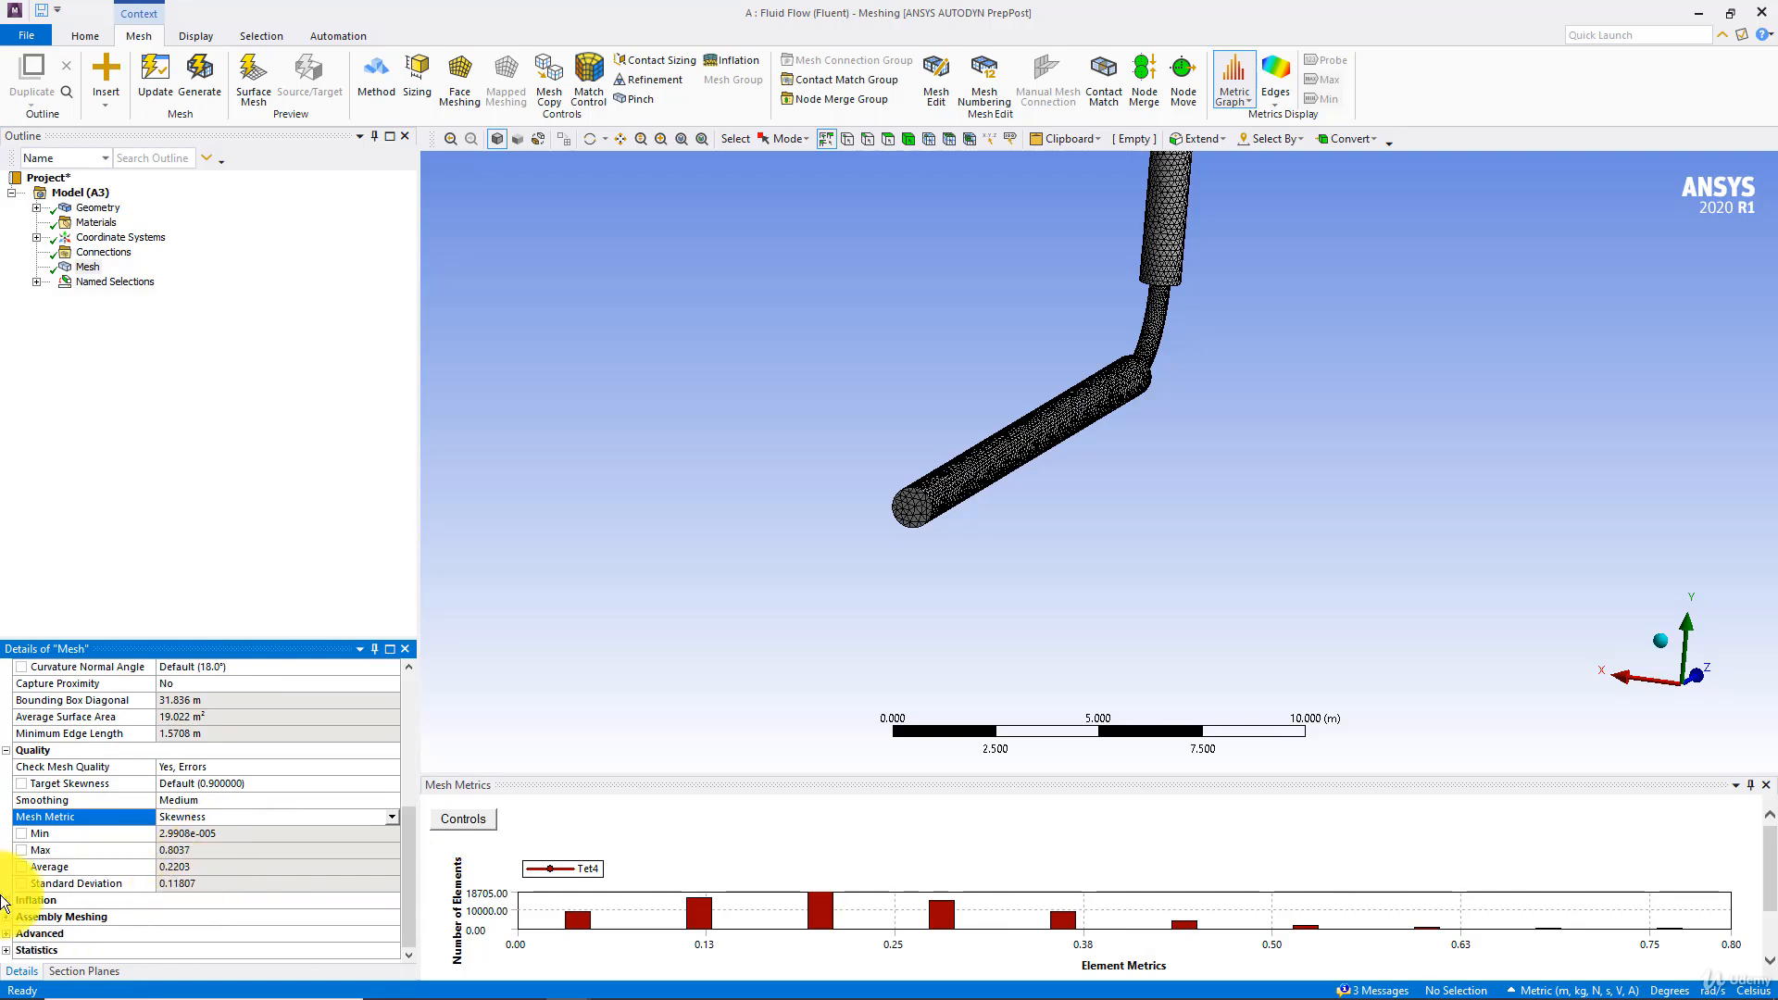
left_click(10, 952)
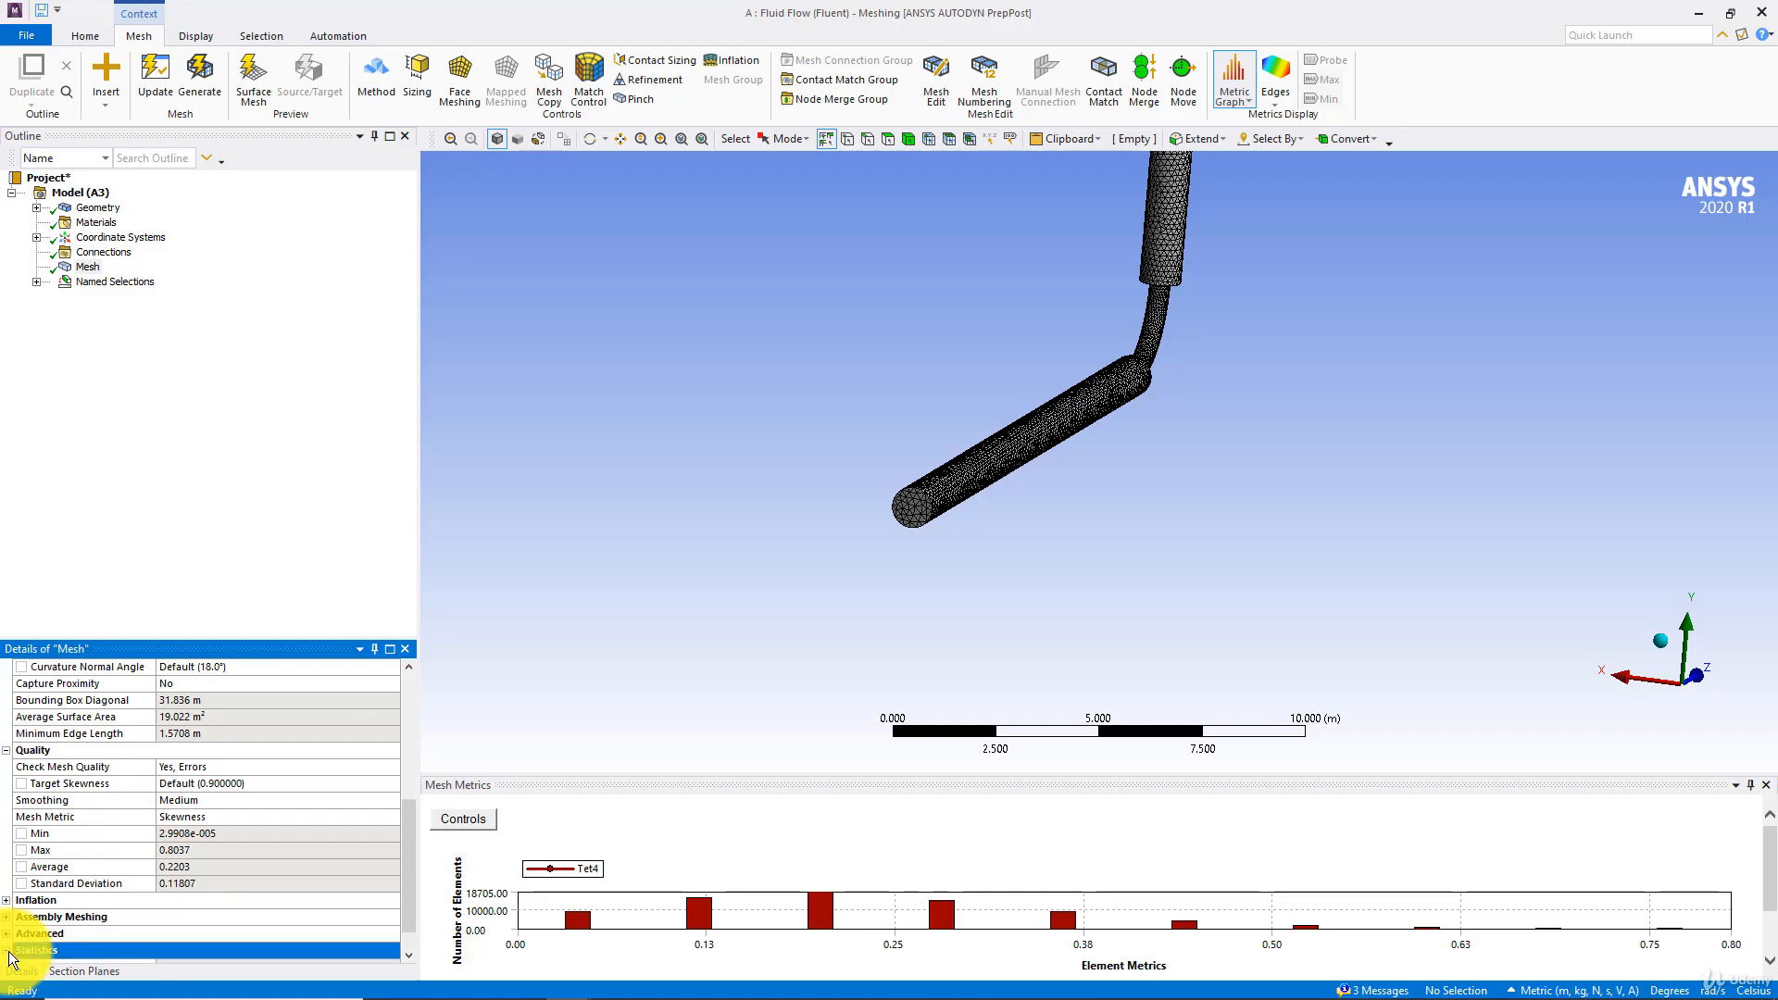
scroll(189, 921, "down", 1)
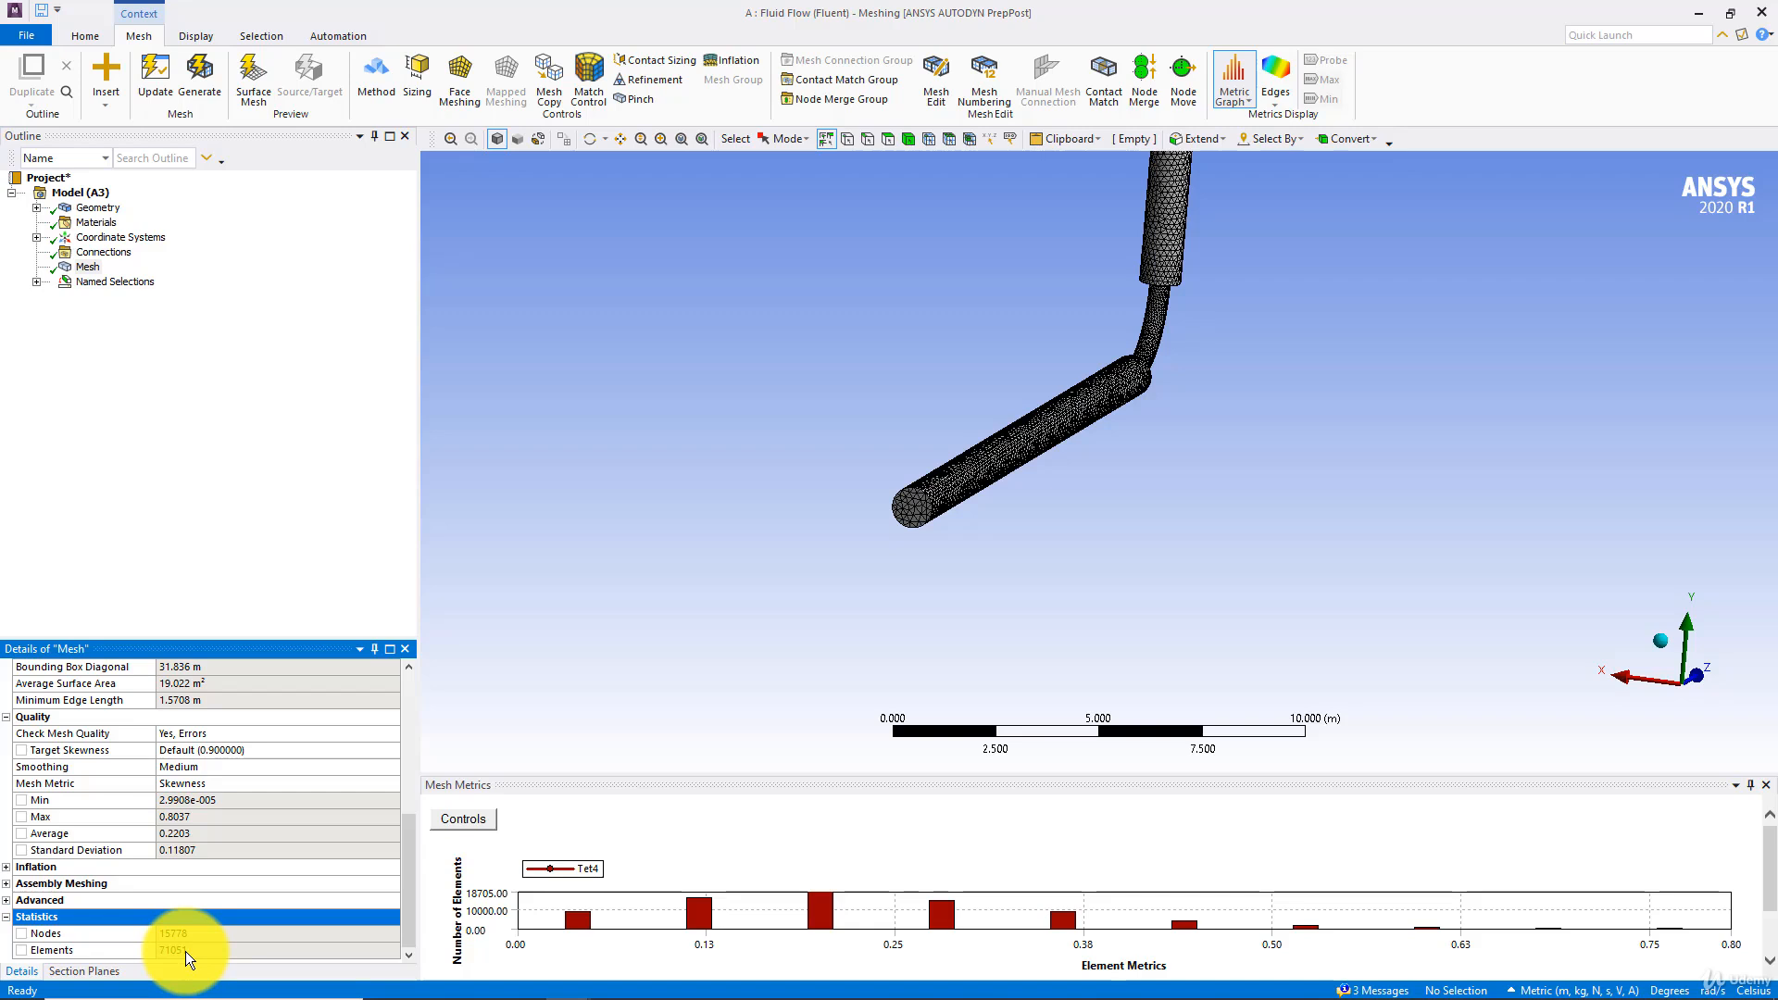
left_click(963, 308)
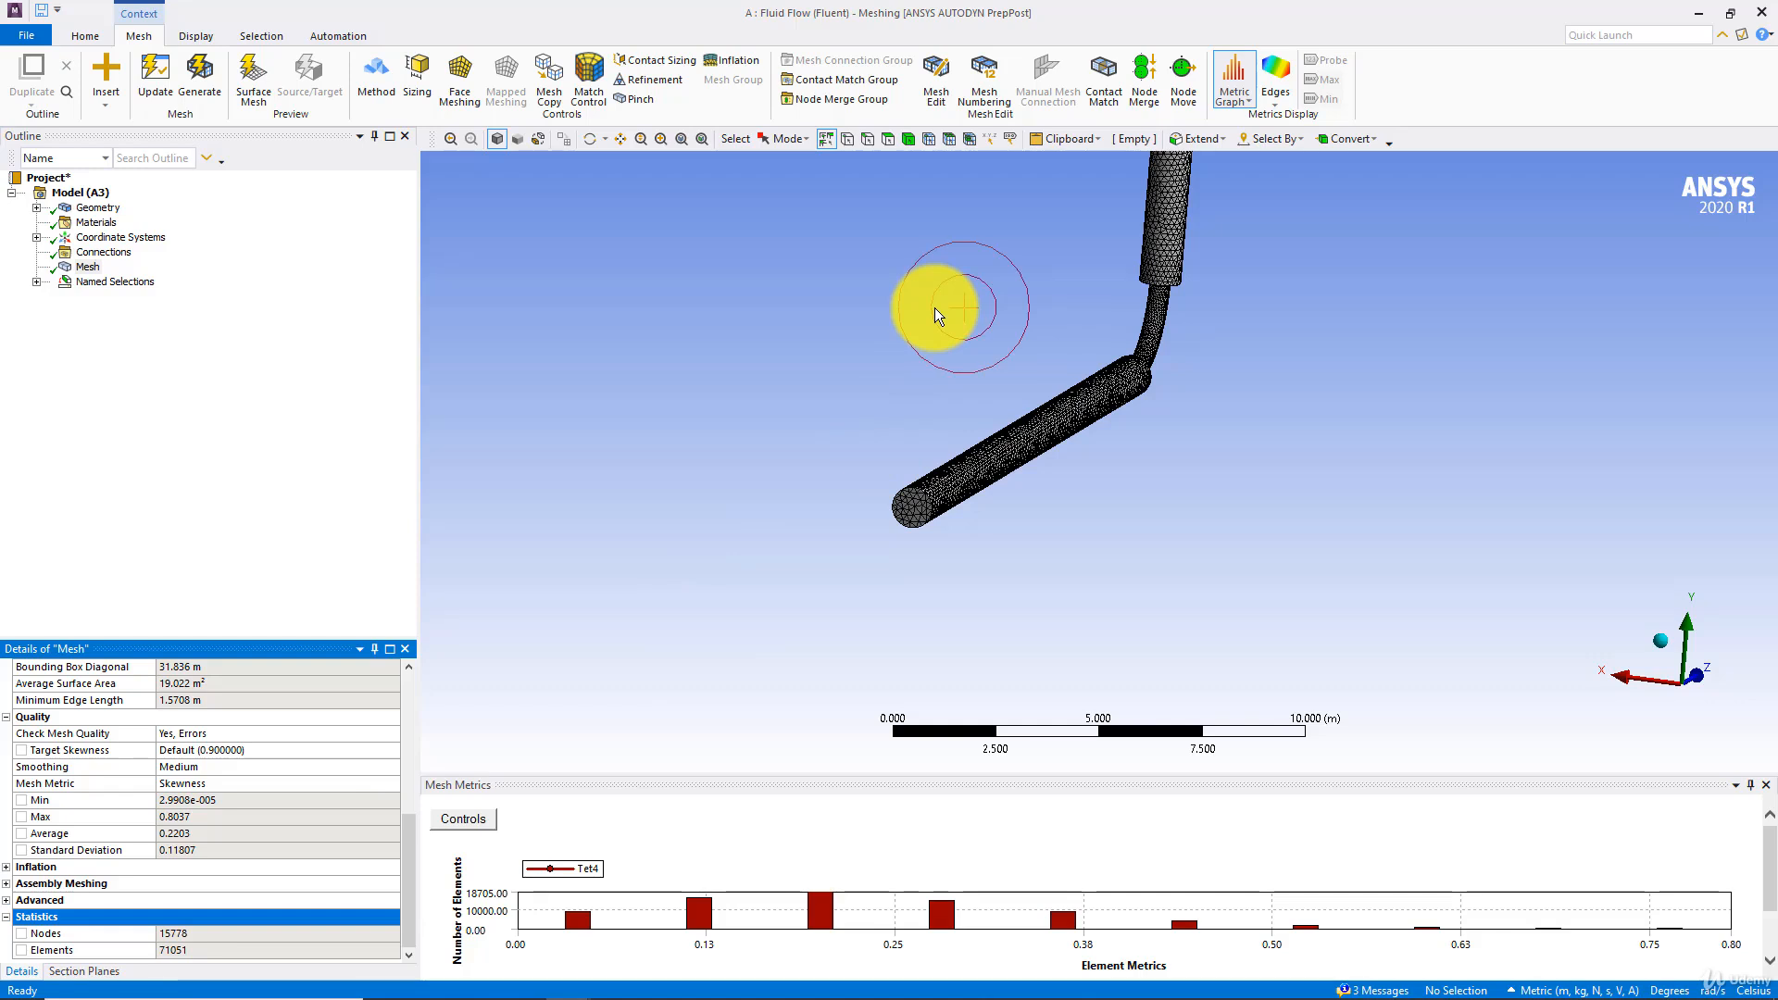
left_click(926, 313)
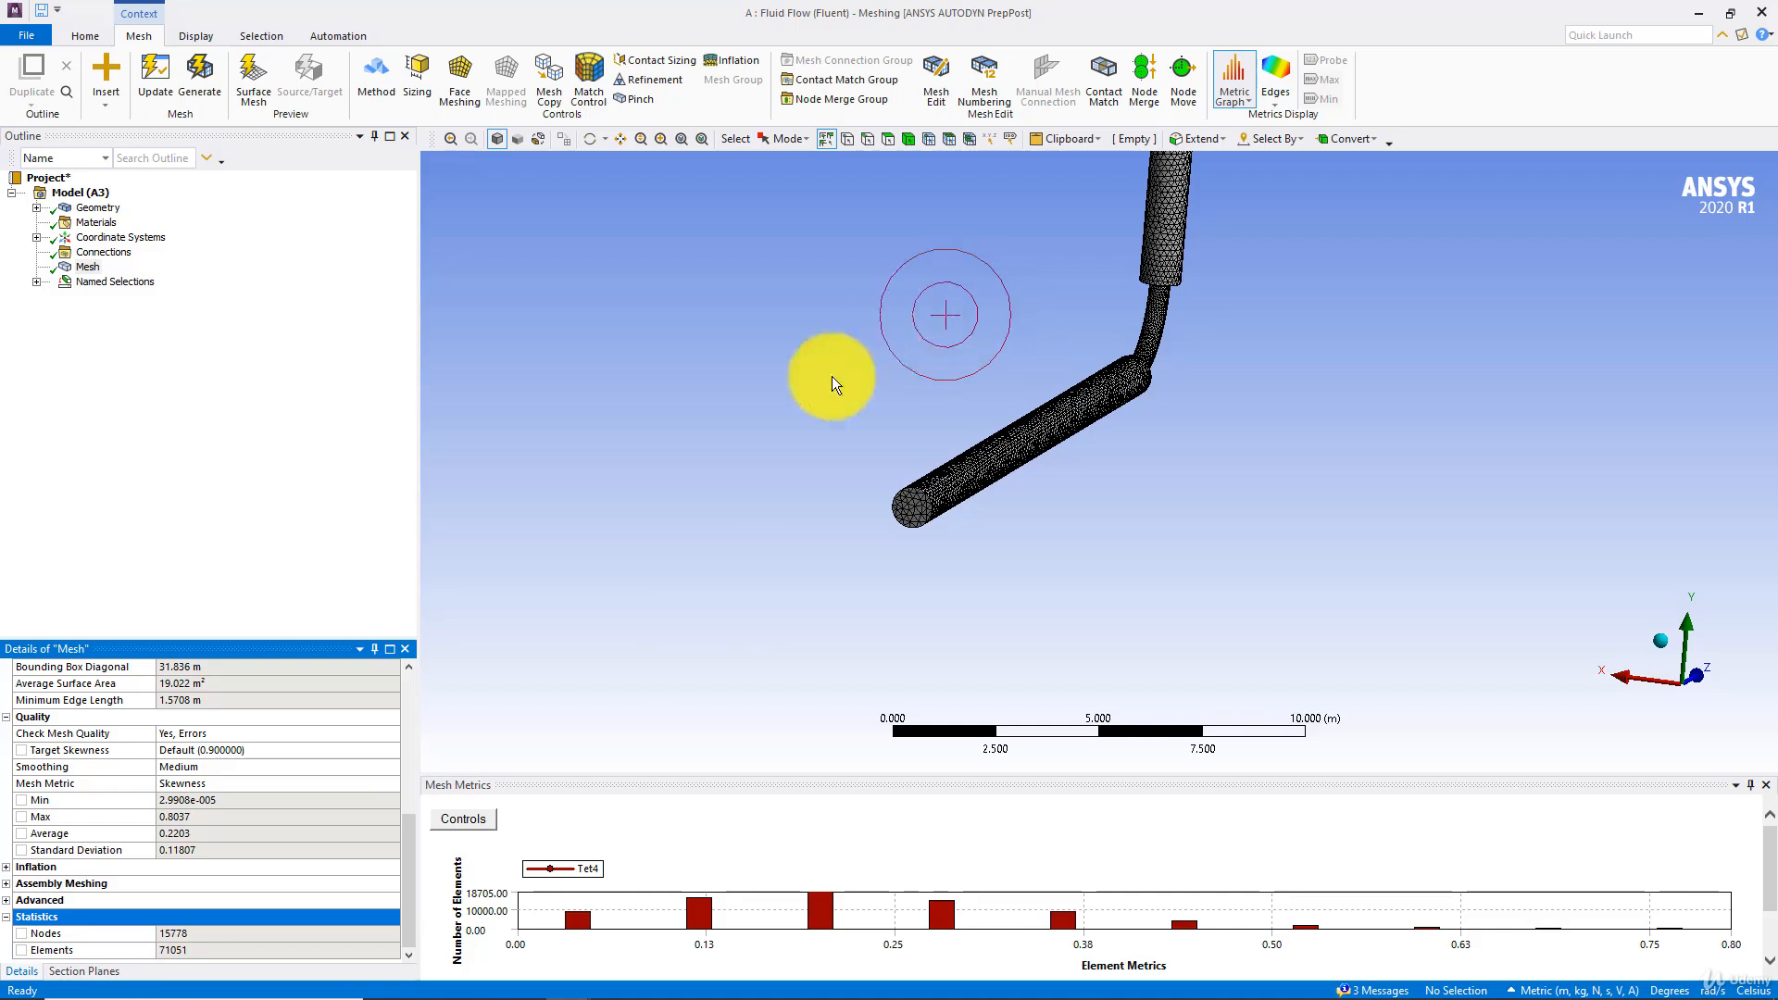
left_click(708, 415)
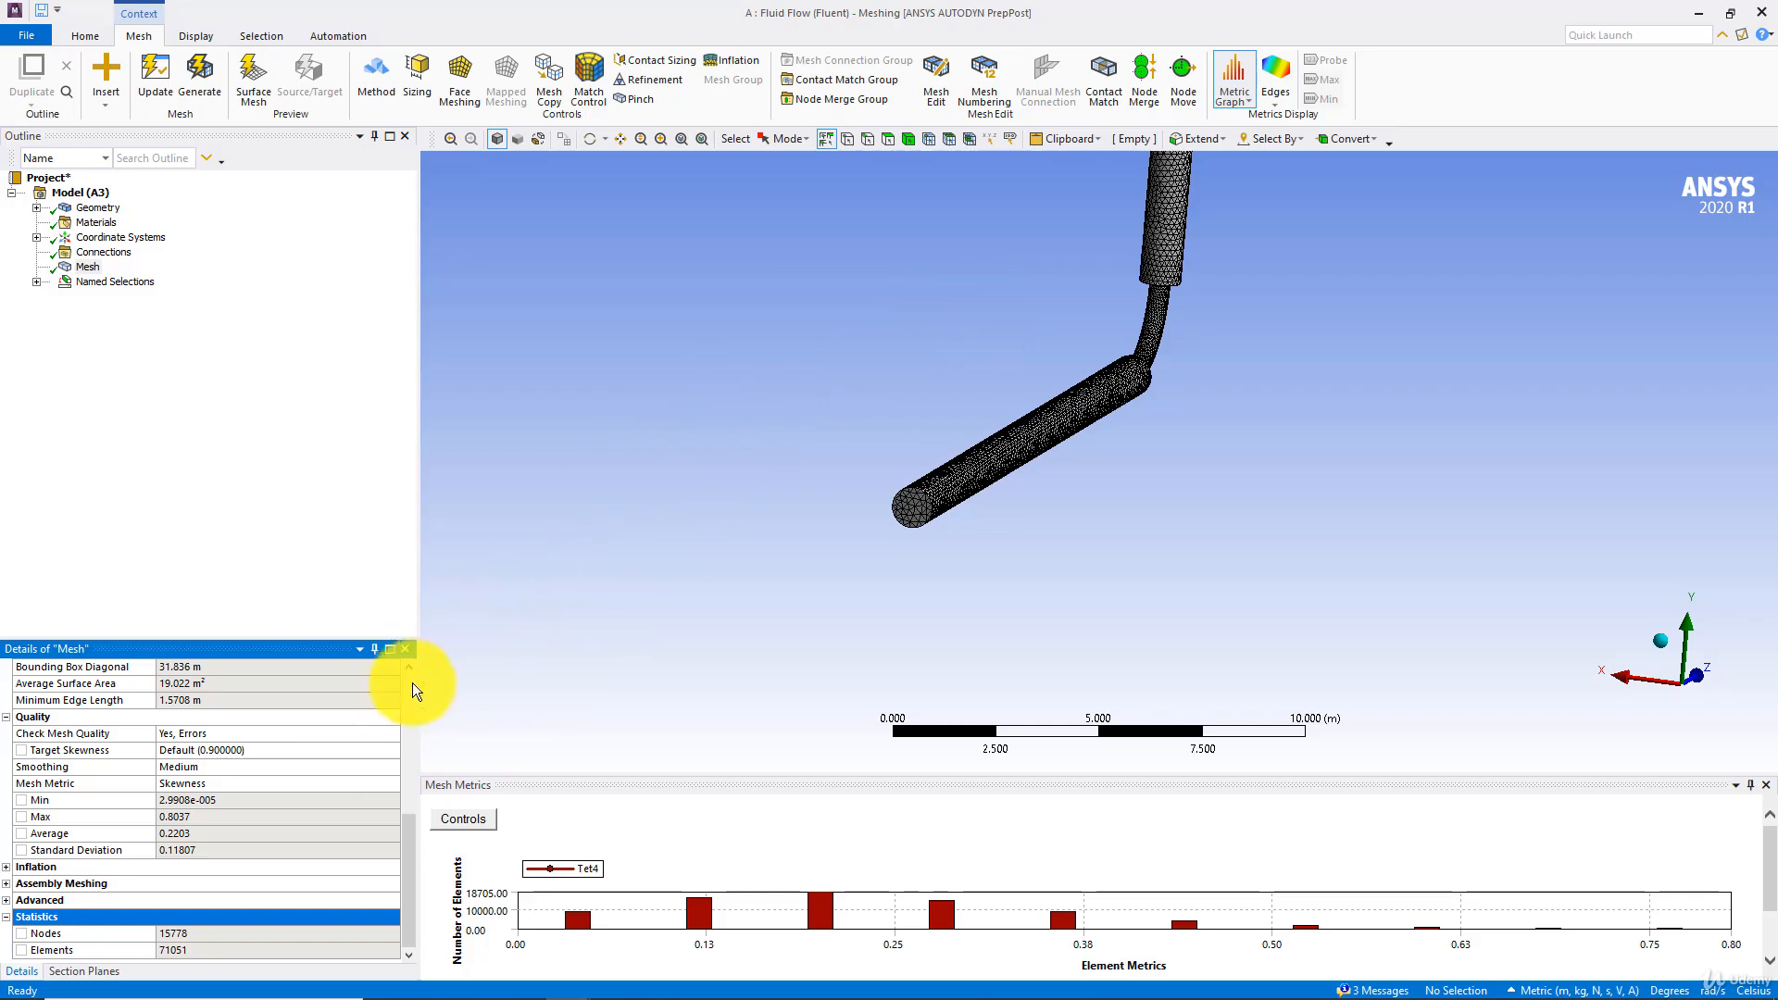
left_click(571, 537)
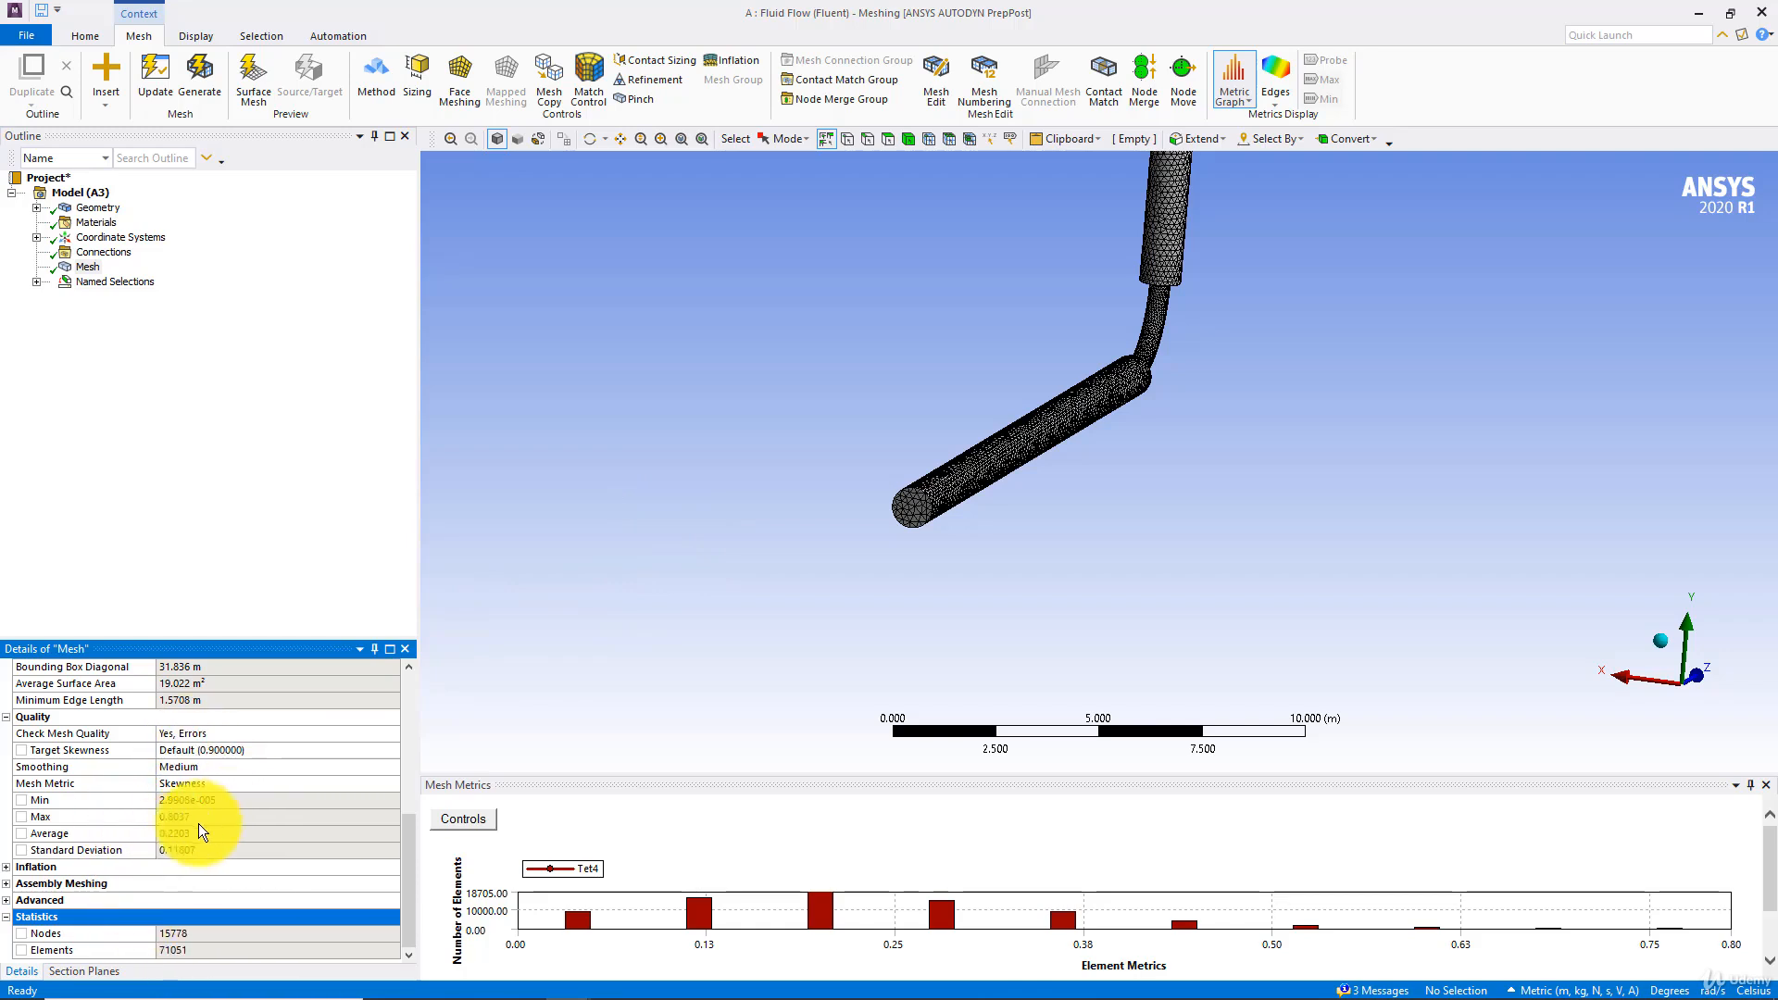
Expand the mesh's Inflation settings and review the available inflation algorithm options
left_click(6, 867)
scroll(257, 882, "down", 2)
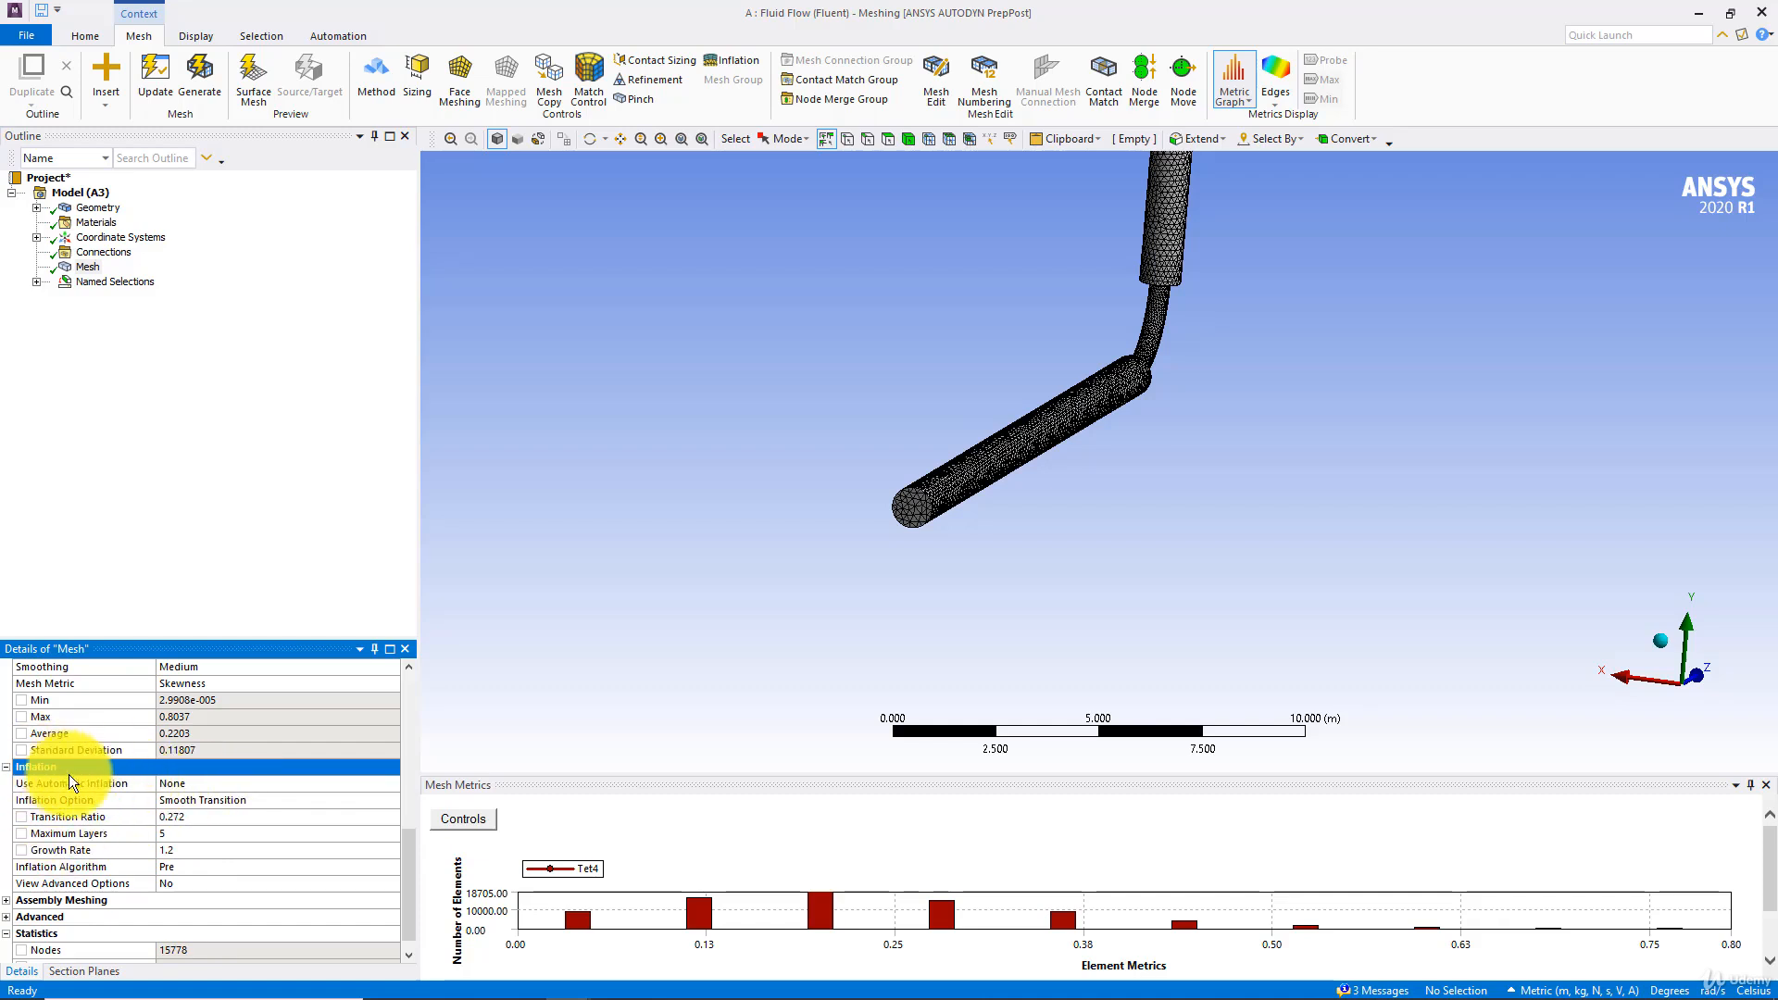
left_click(198, 864)
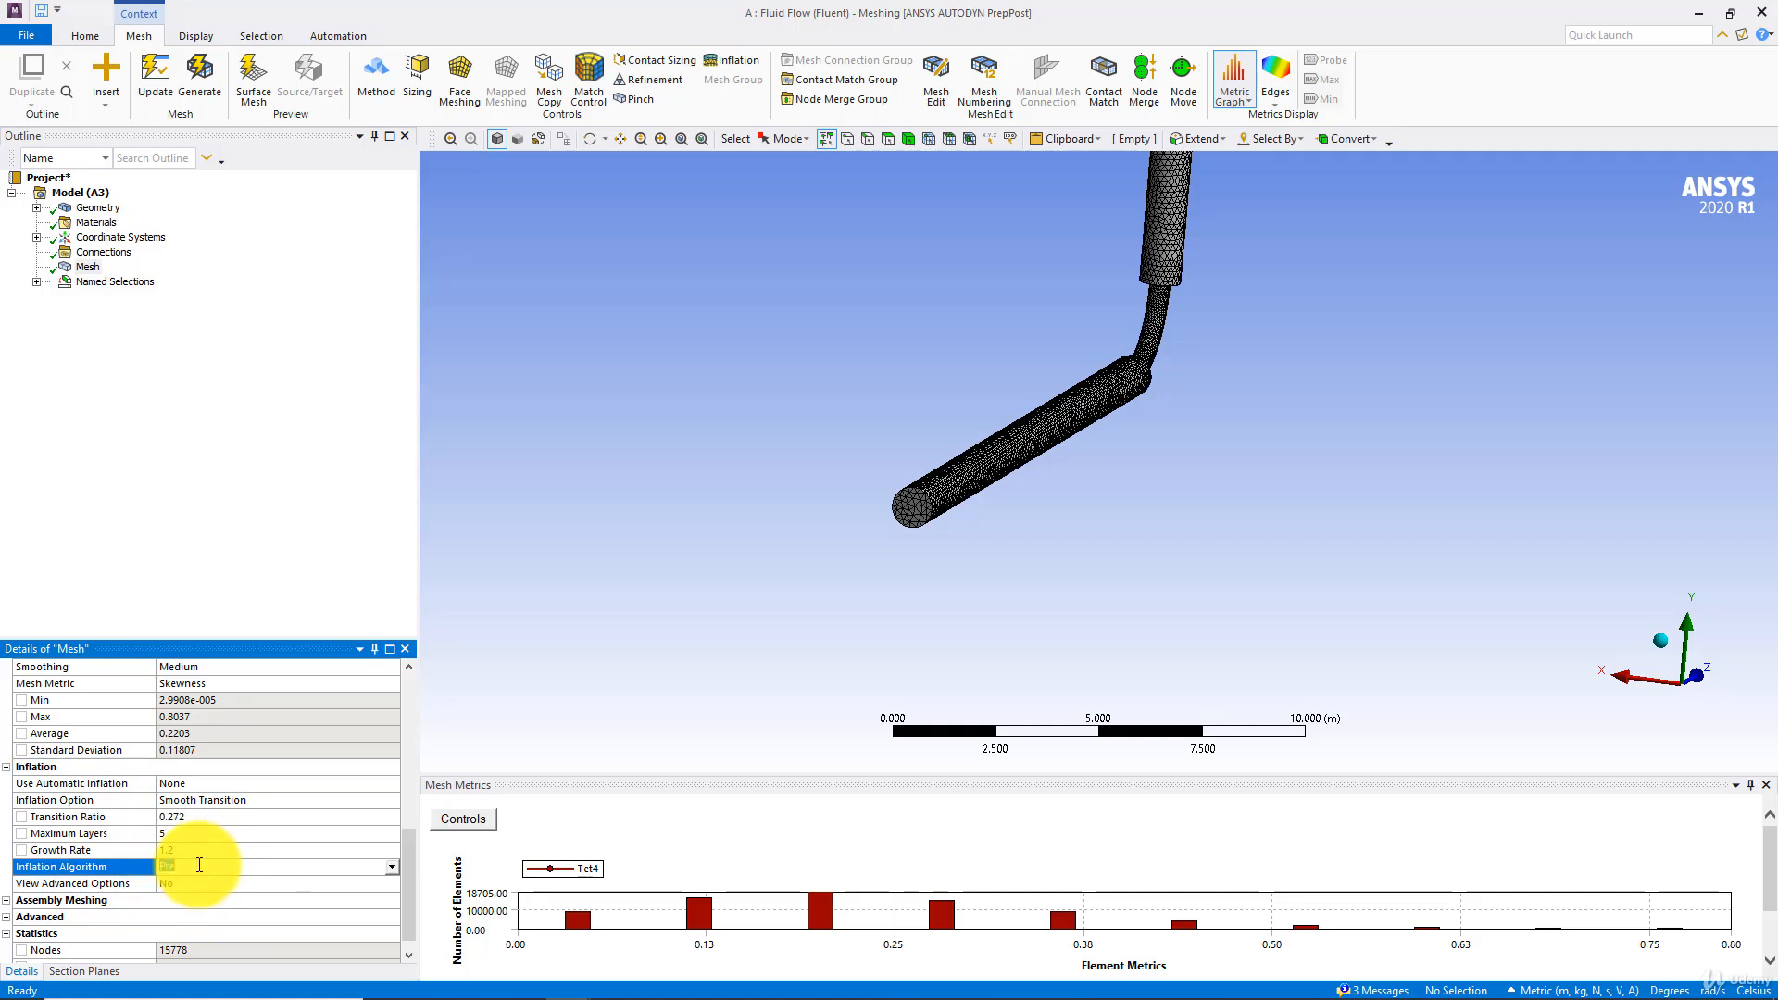
left_click(392, 867)
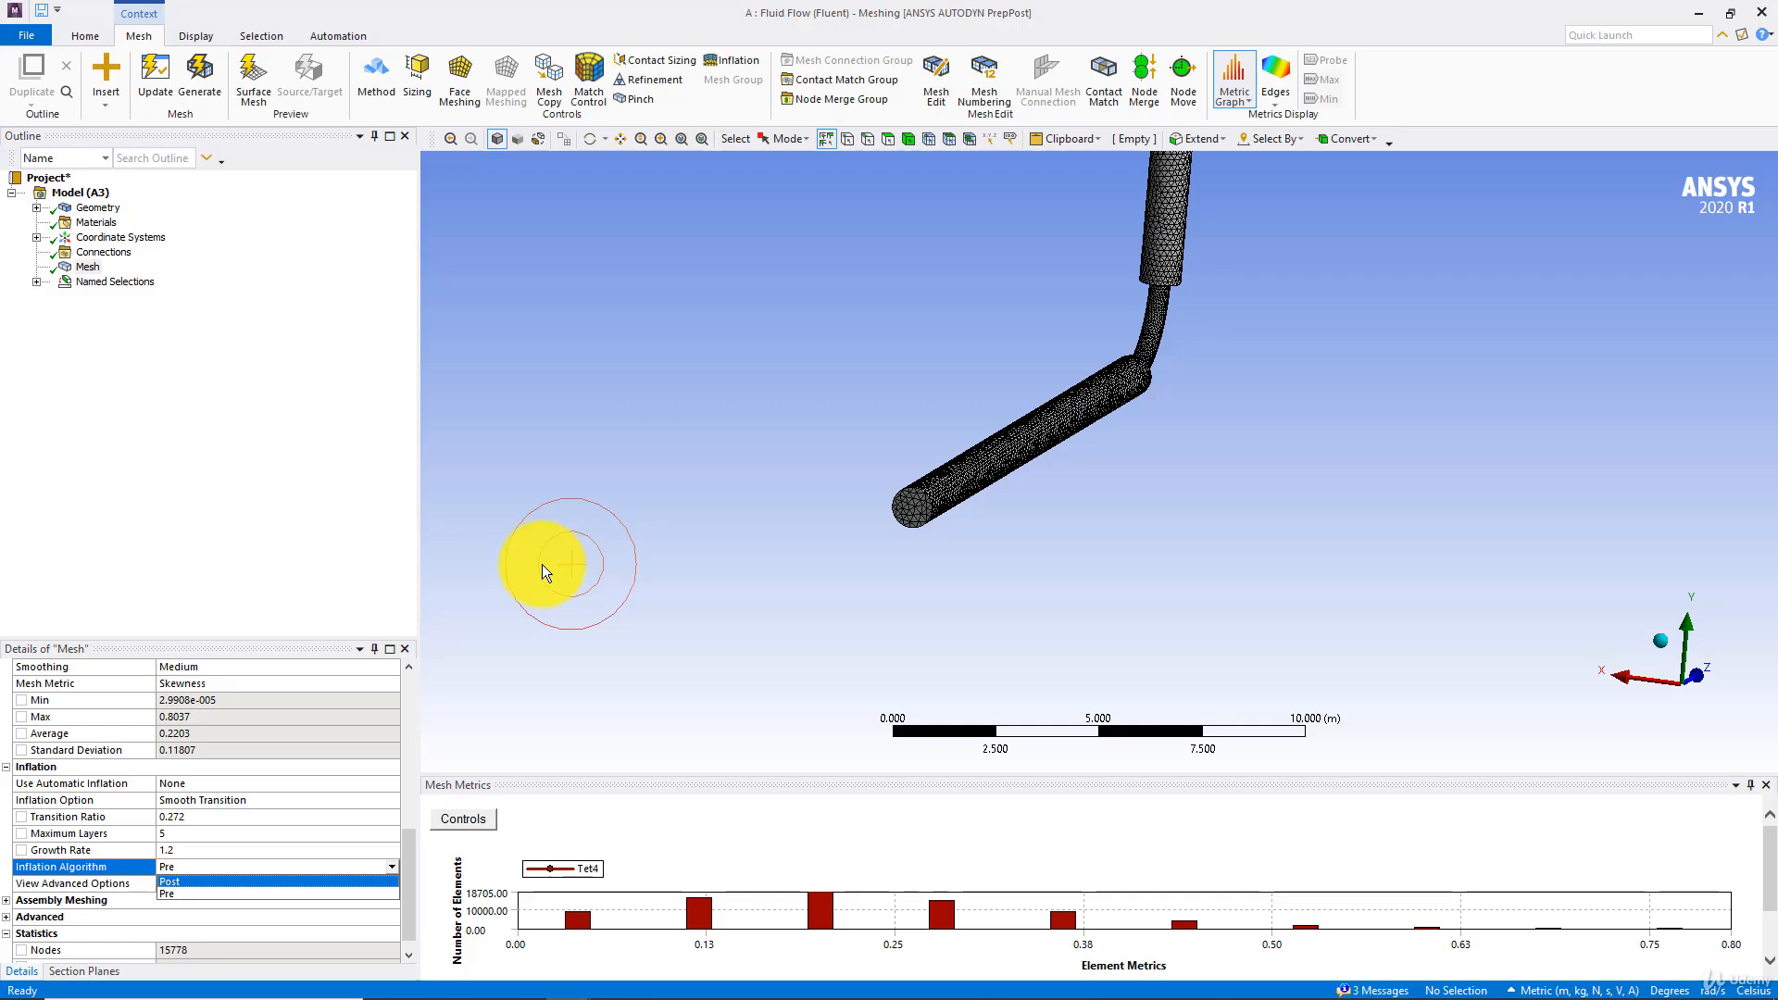
Insert a Method control under Mesh
scroll(470, 453, "up", 1)
right_click(87, 270)
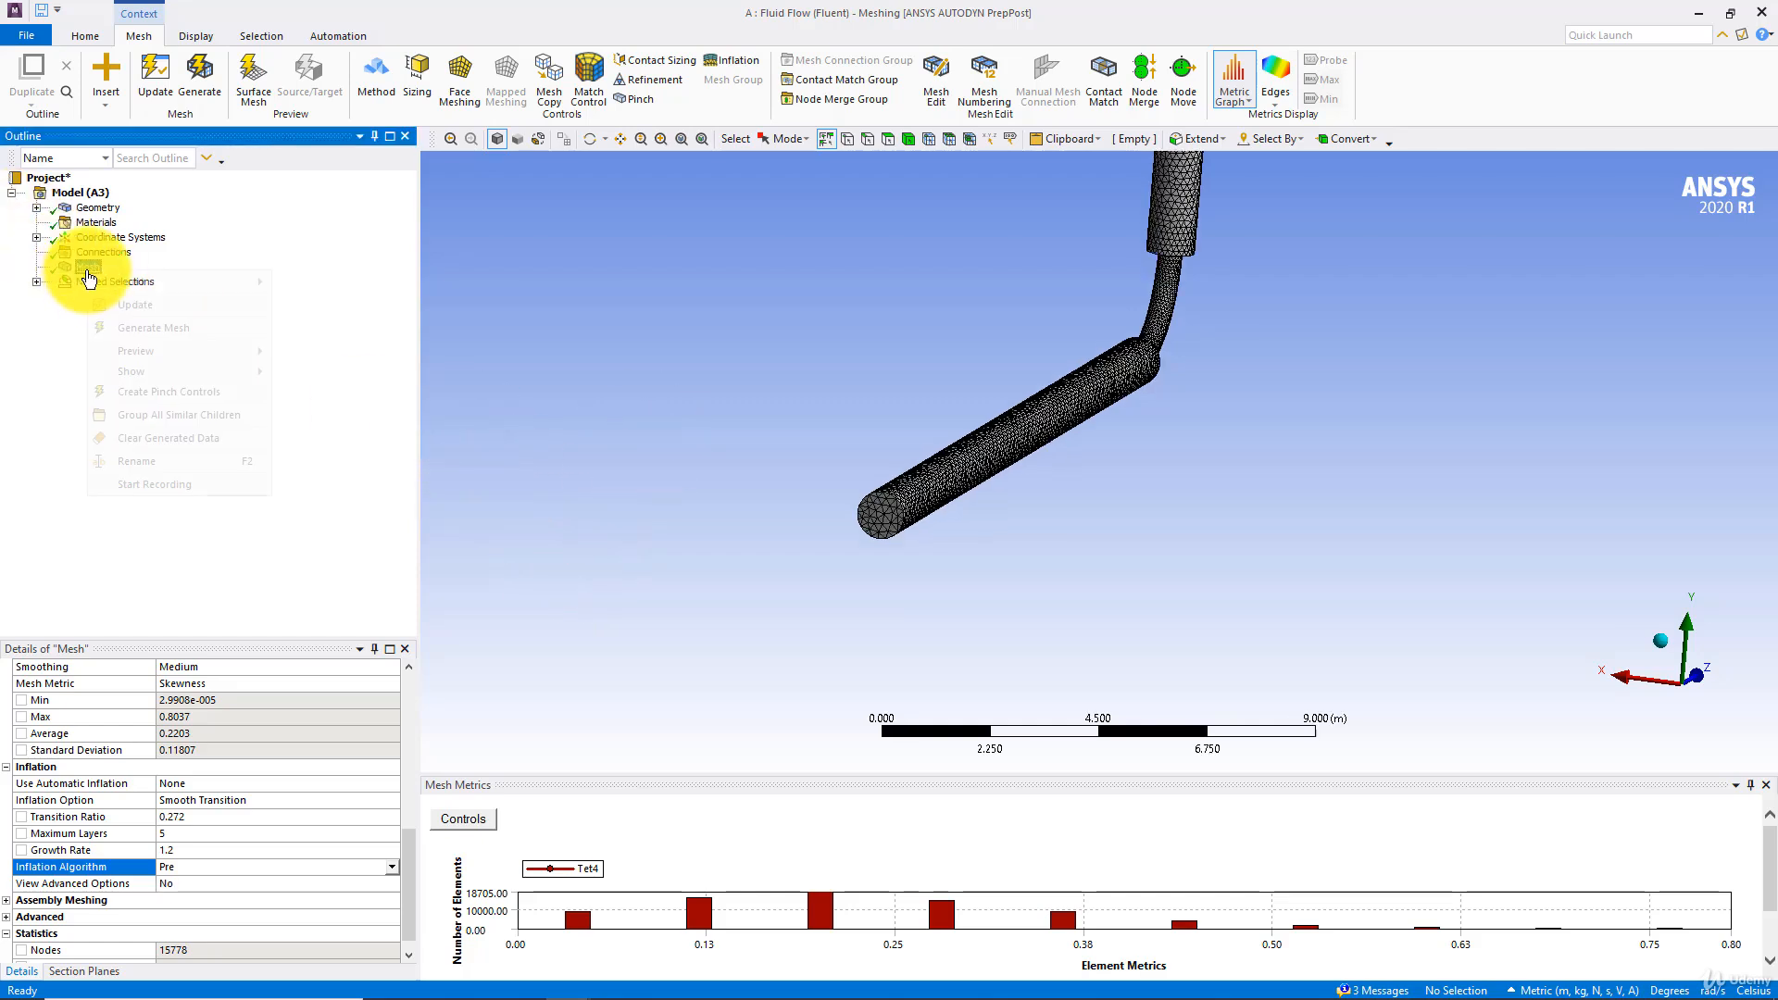
mouse_move(156, 283)
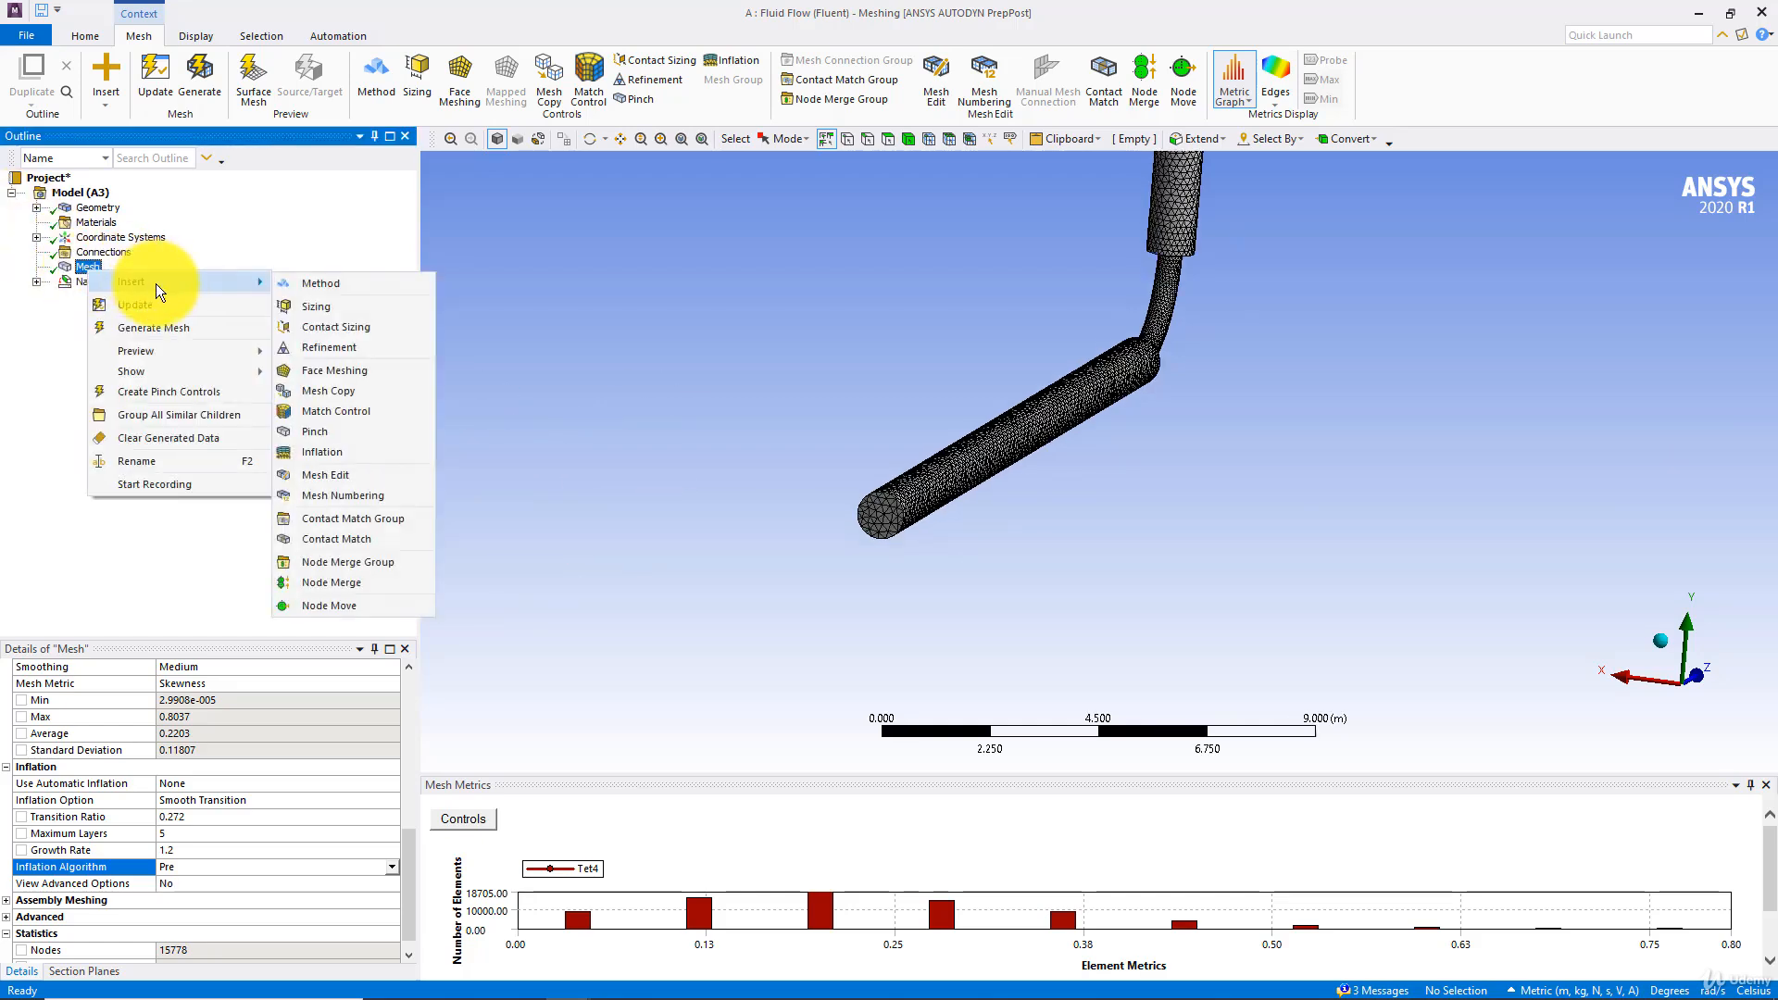
left_click(331, 280)
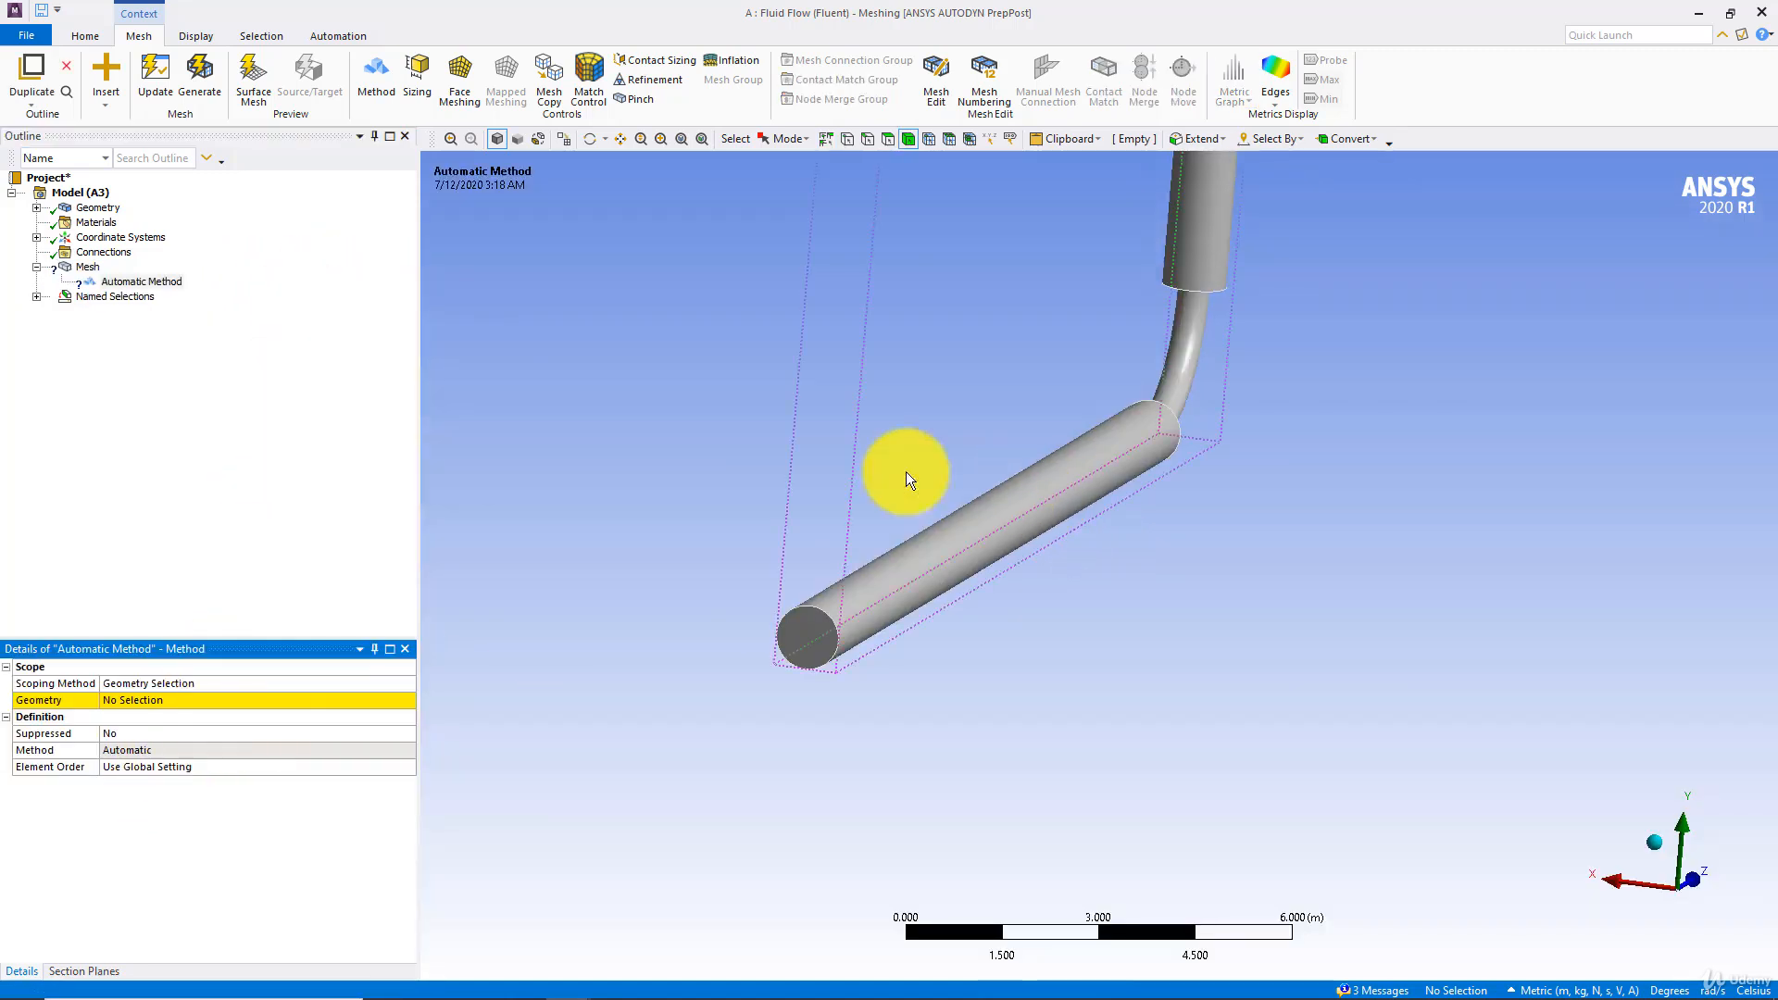
Select the whole pipe and expand Geometry to check how many solid bodies it consists of
right_click(548, 435)
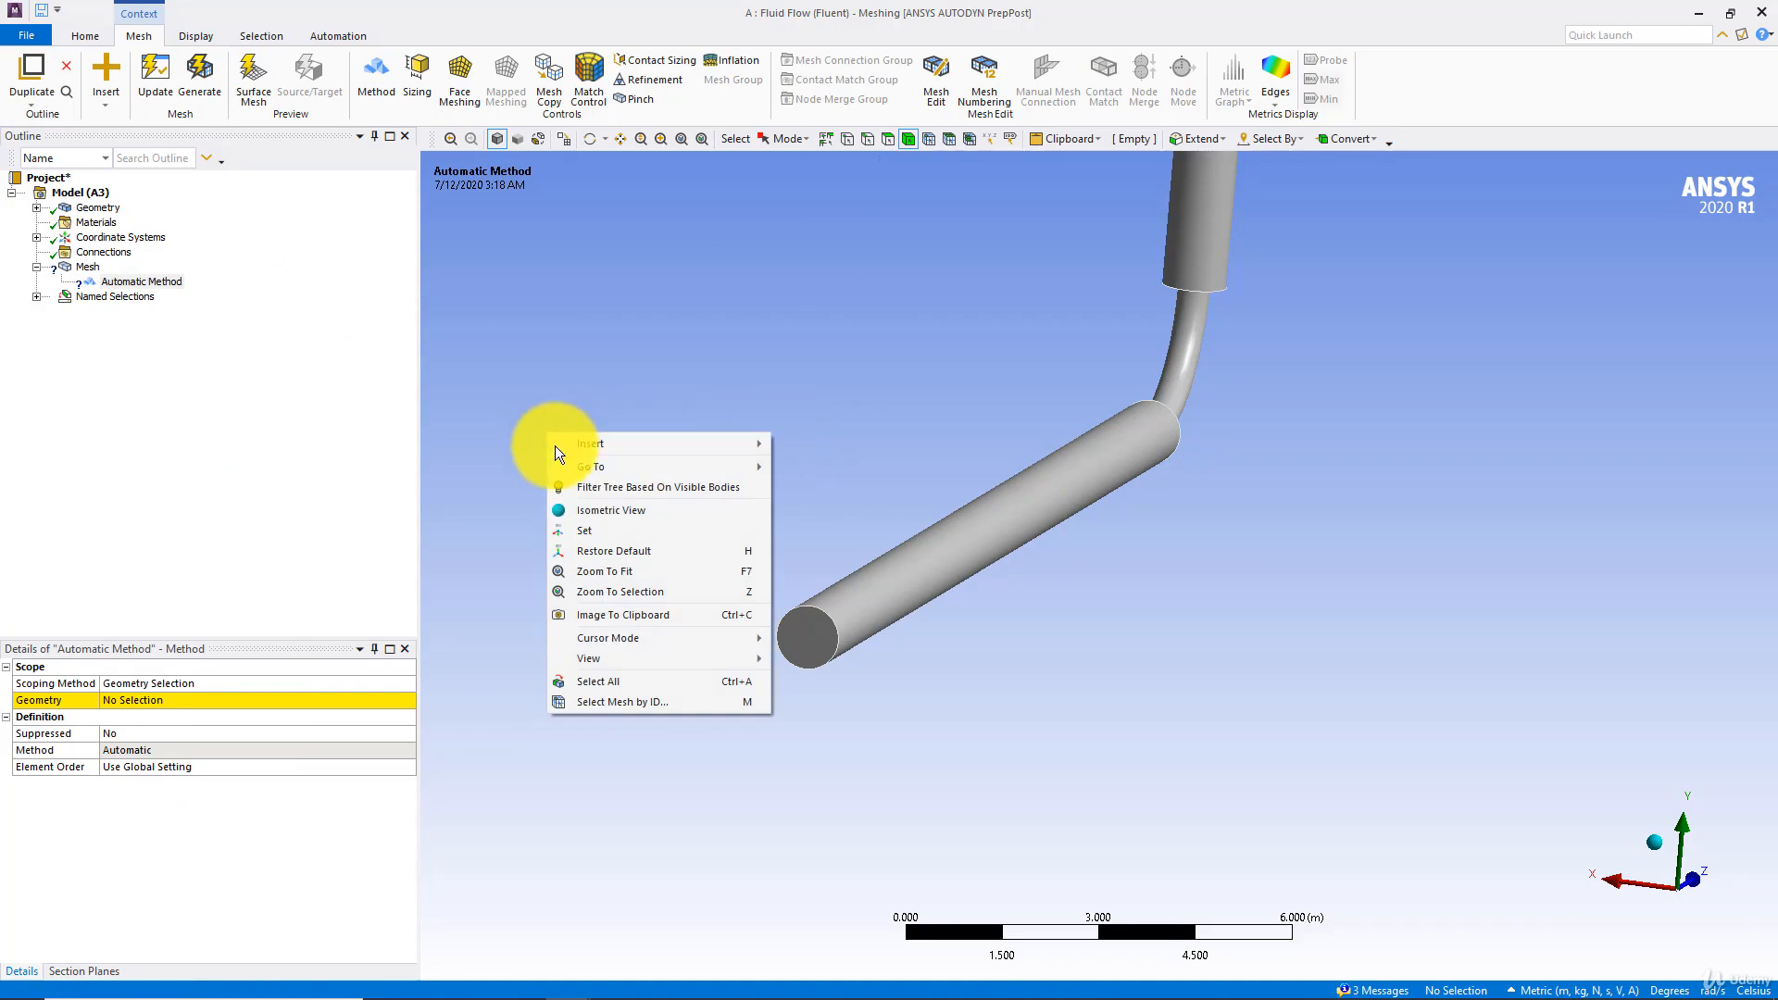
left_click(571, 683)
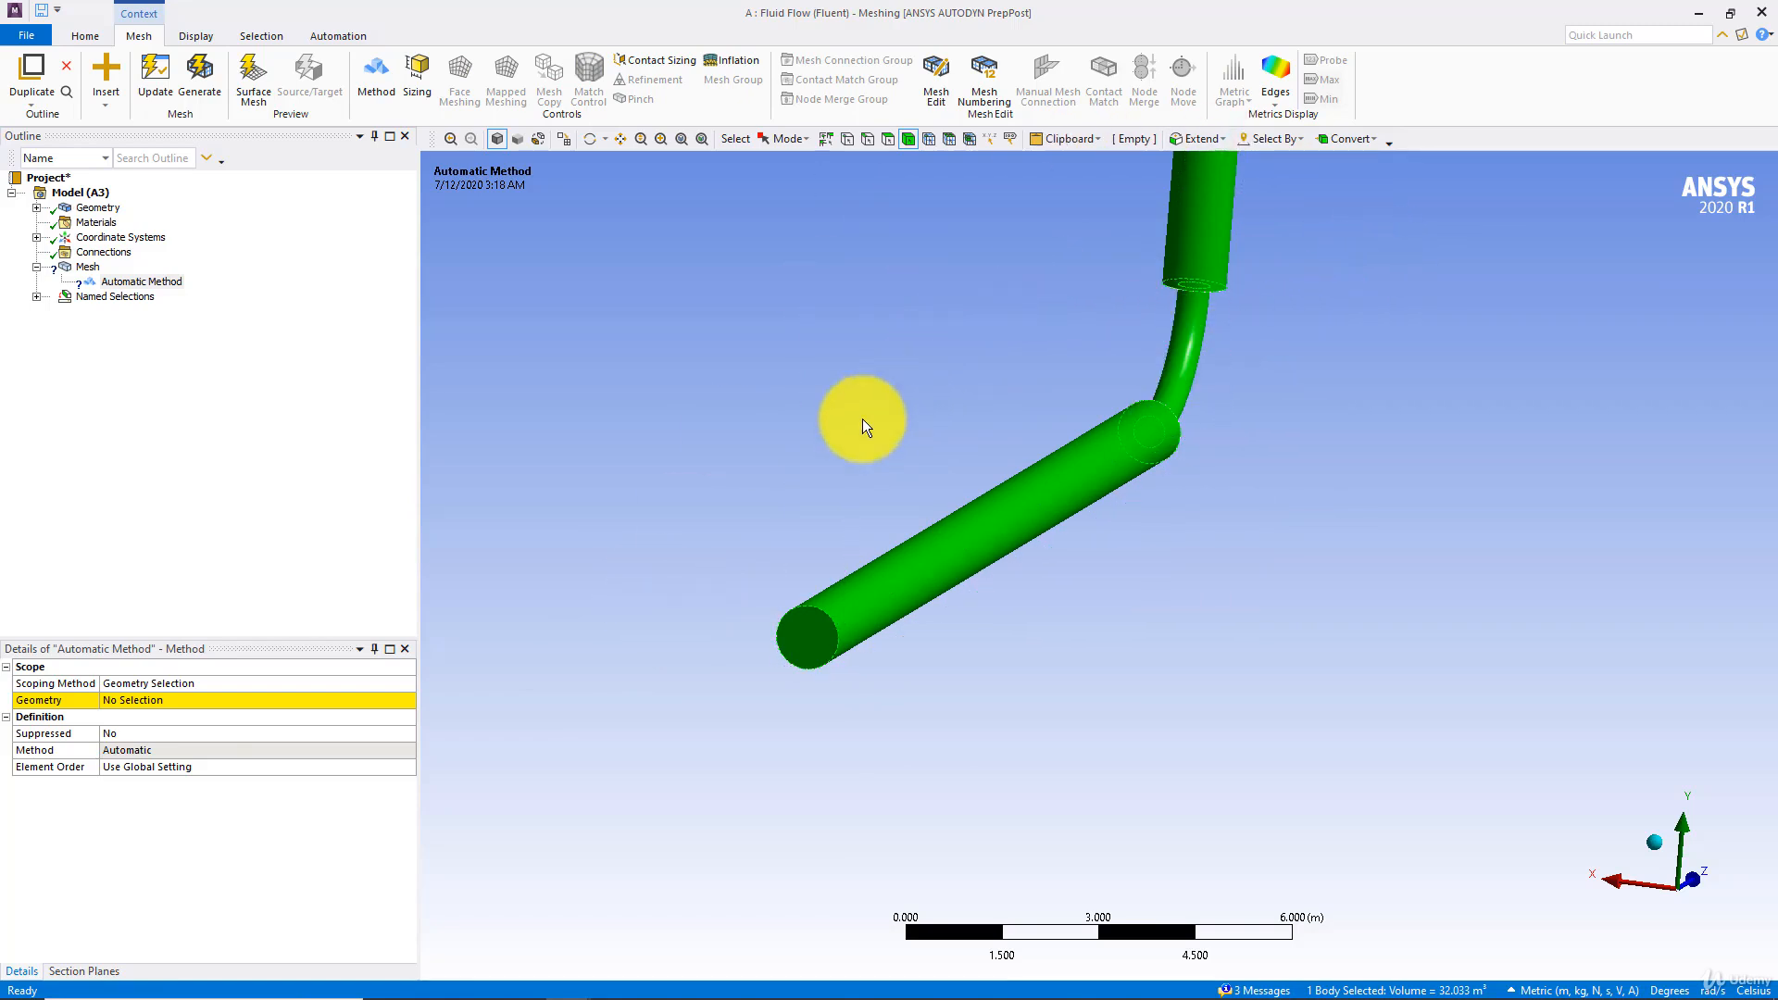
left_click(1244, 352)
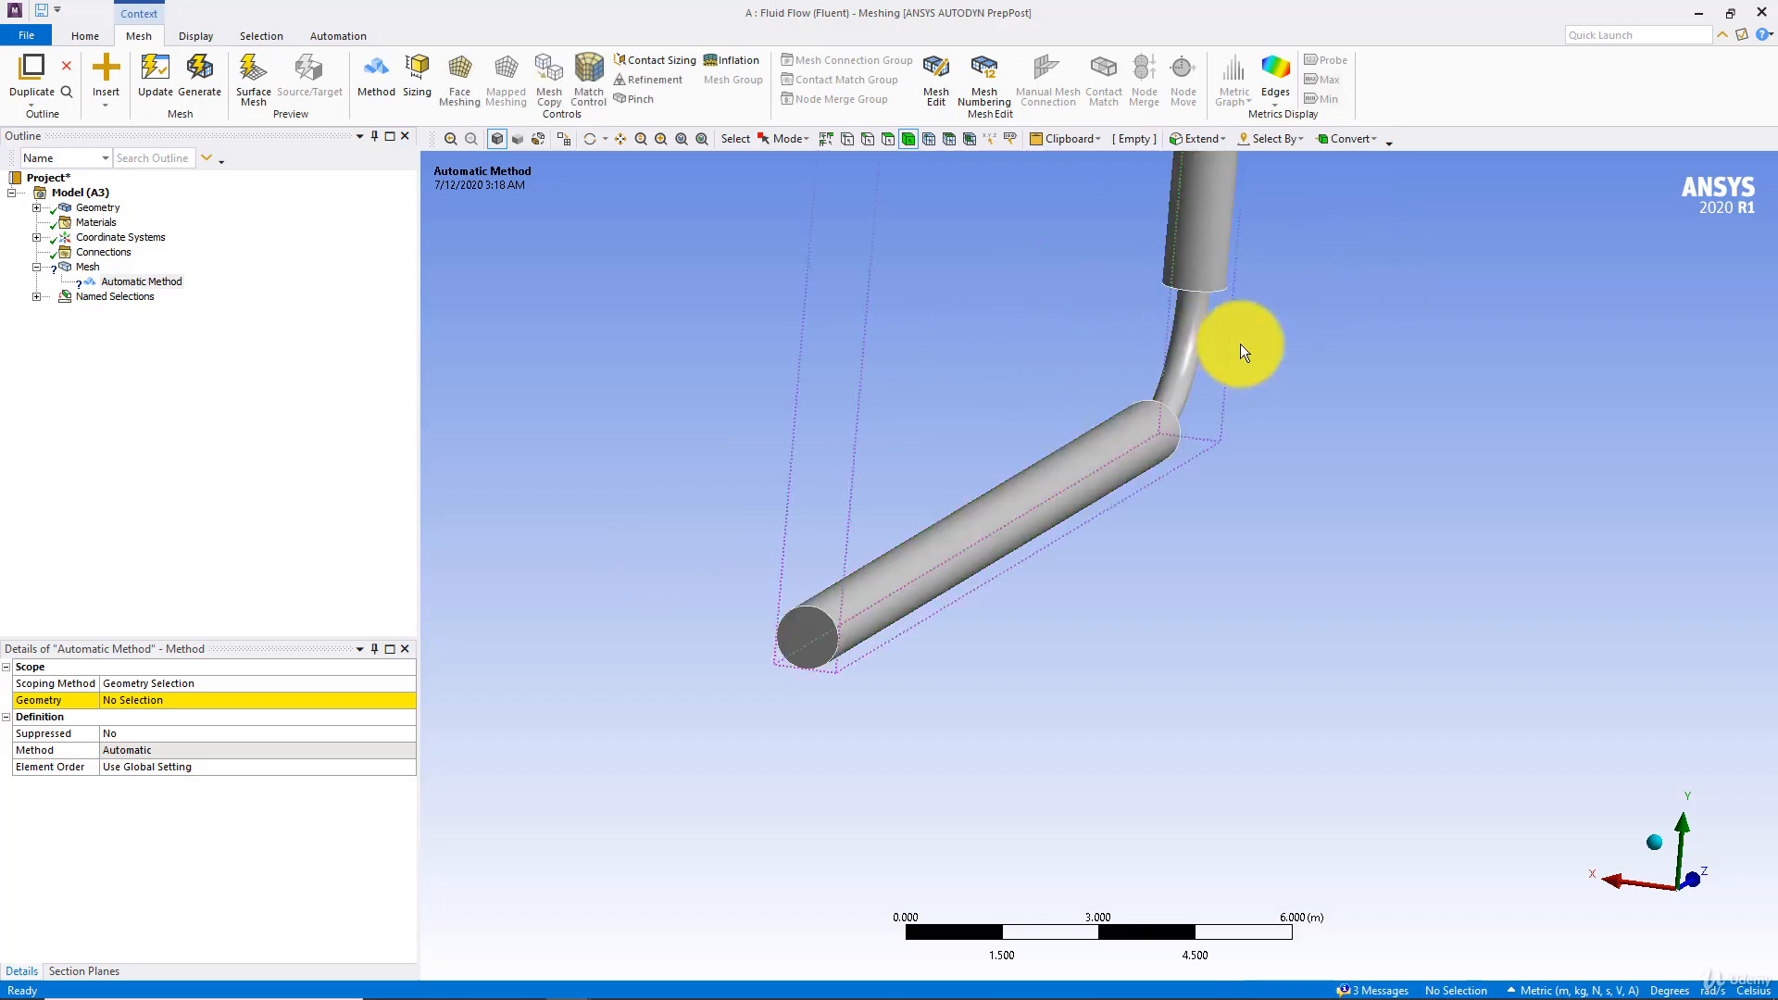
left_click(1199, 348)
middle_click_drag(1202, 349, 1143, 396)
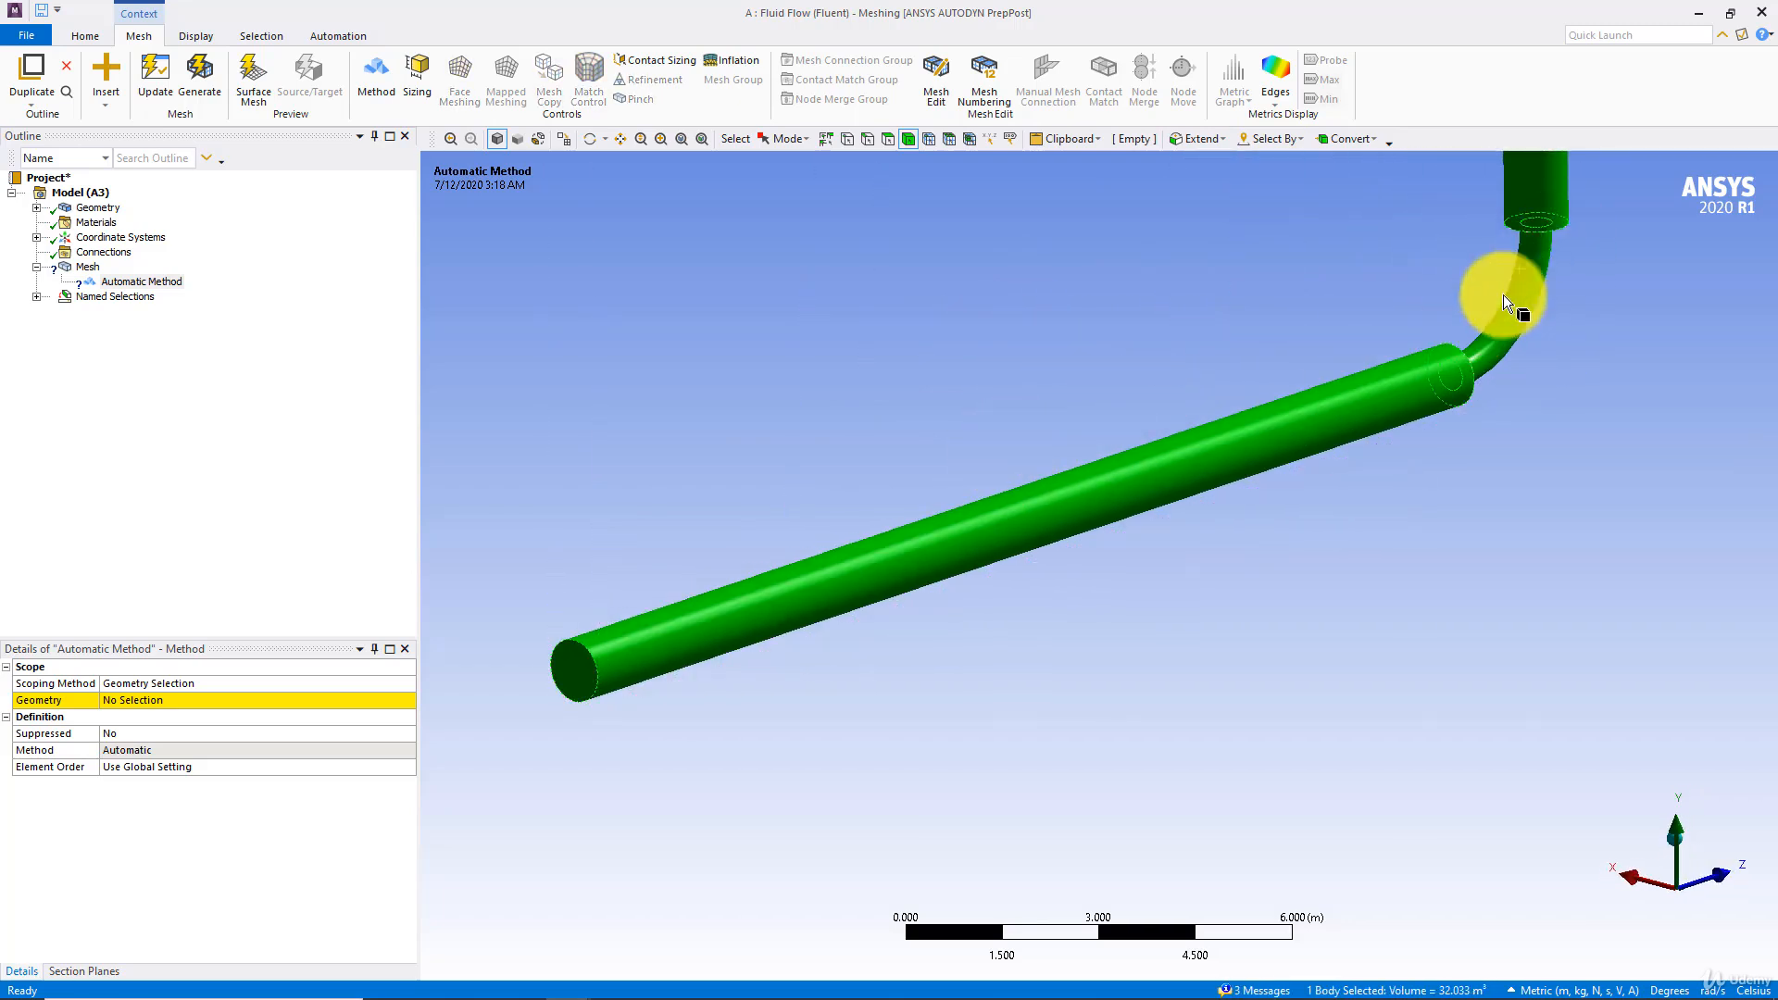
left_click(37, 207)
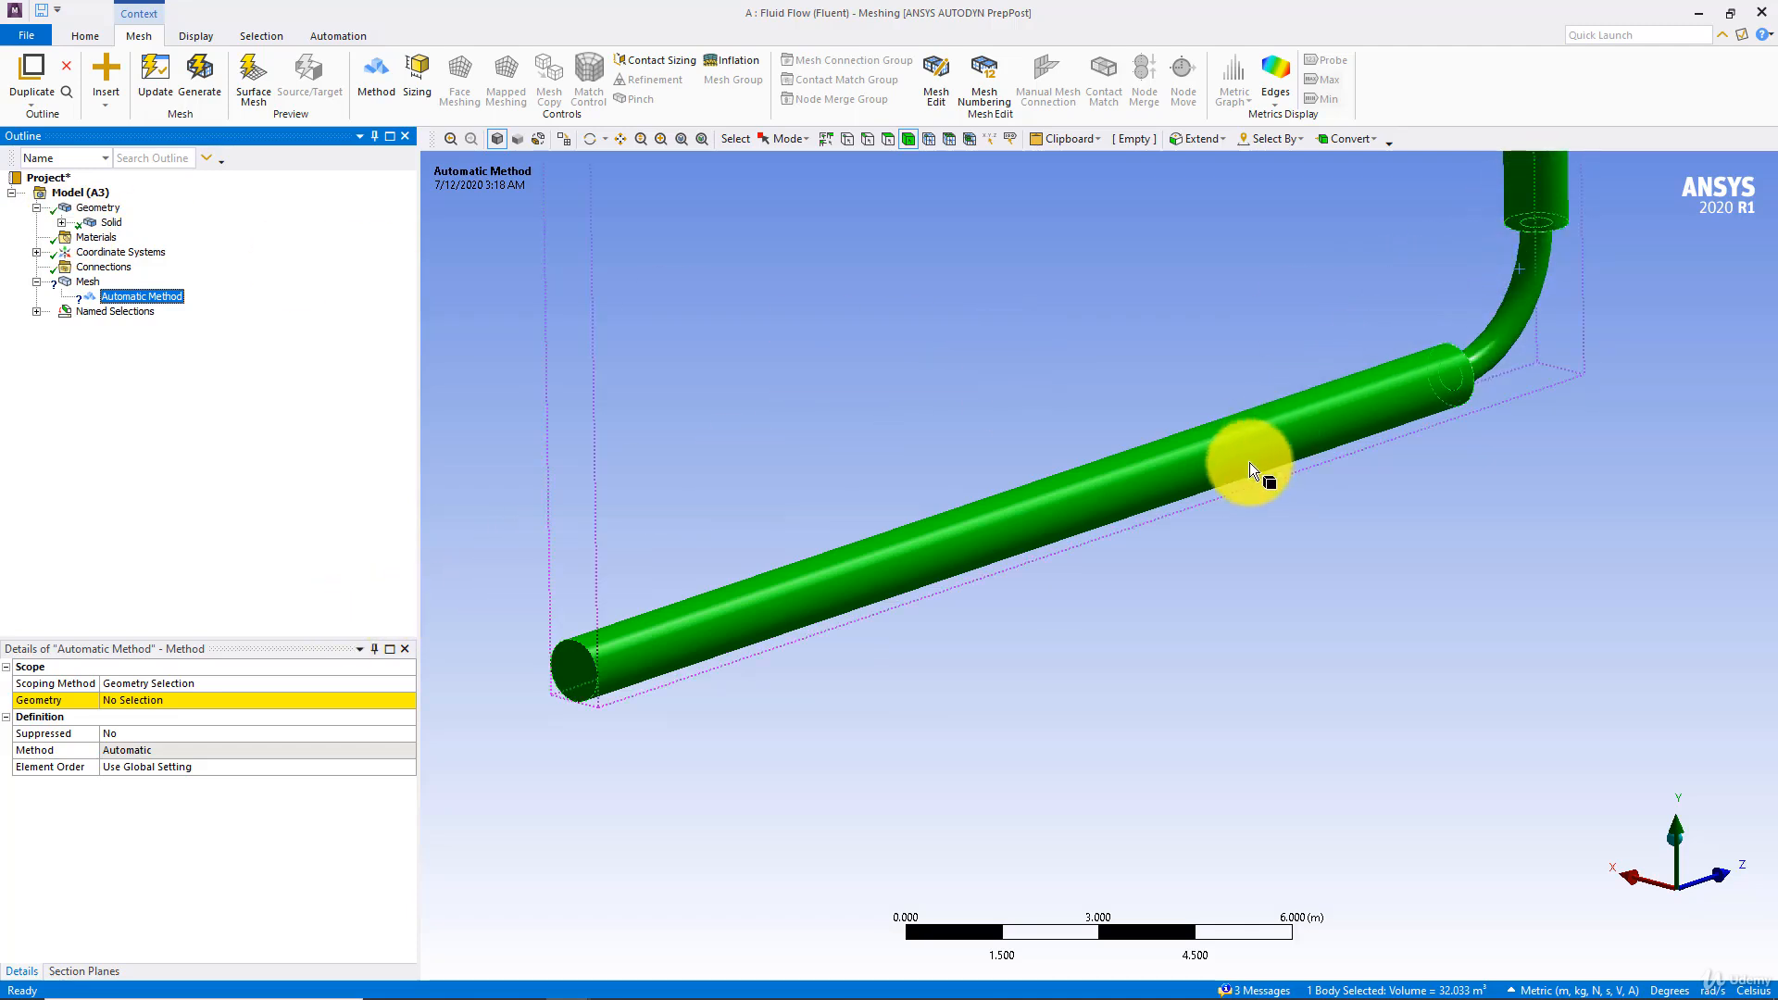
Switch to DesignModeler and set the operation of Extrude1 to Add Frozen
mouse_move(675, 984)
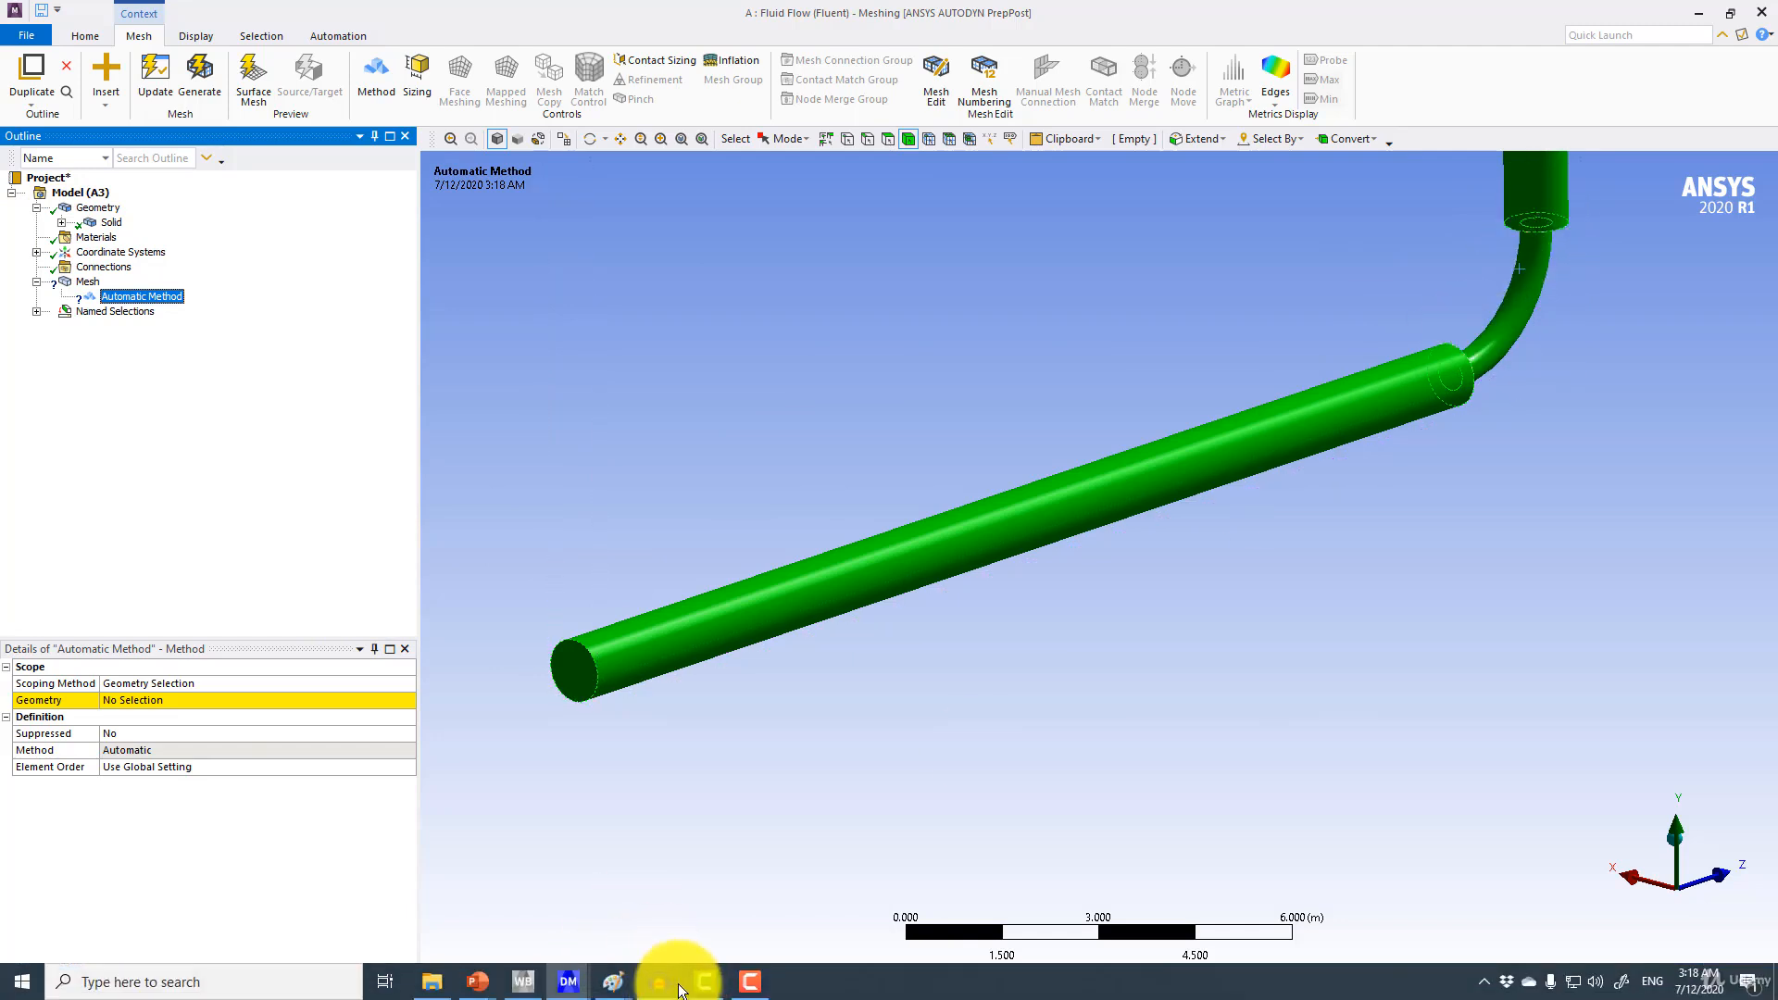
left_click(520, 983)
mouse_move(569, 989)
left_click(519, 917)
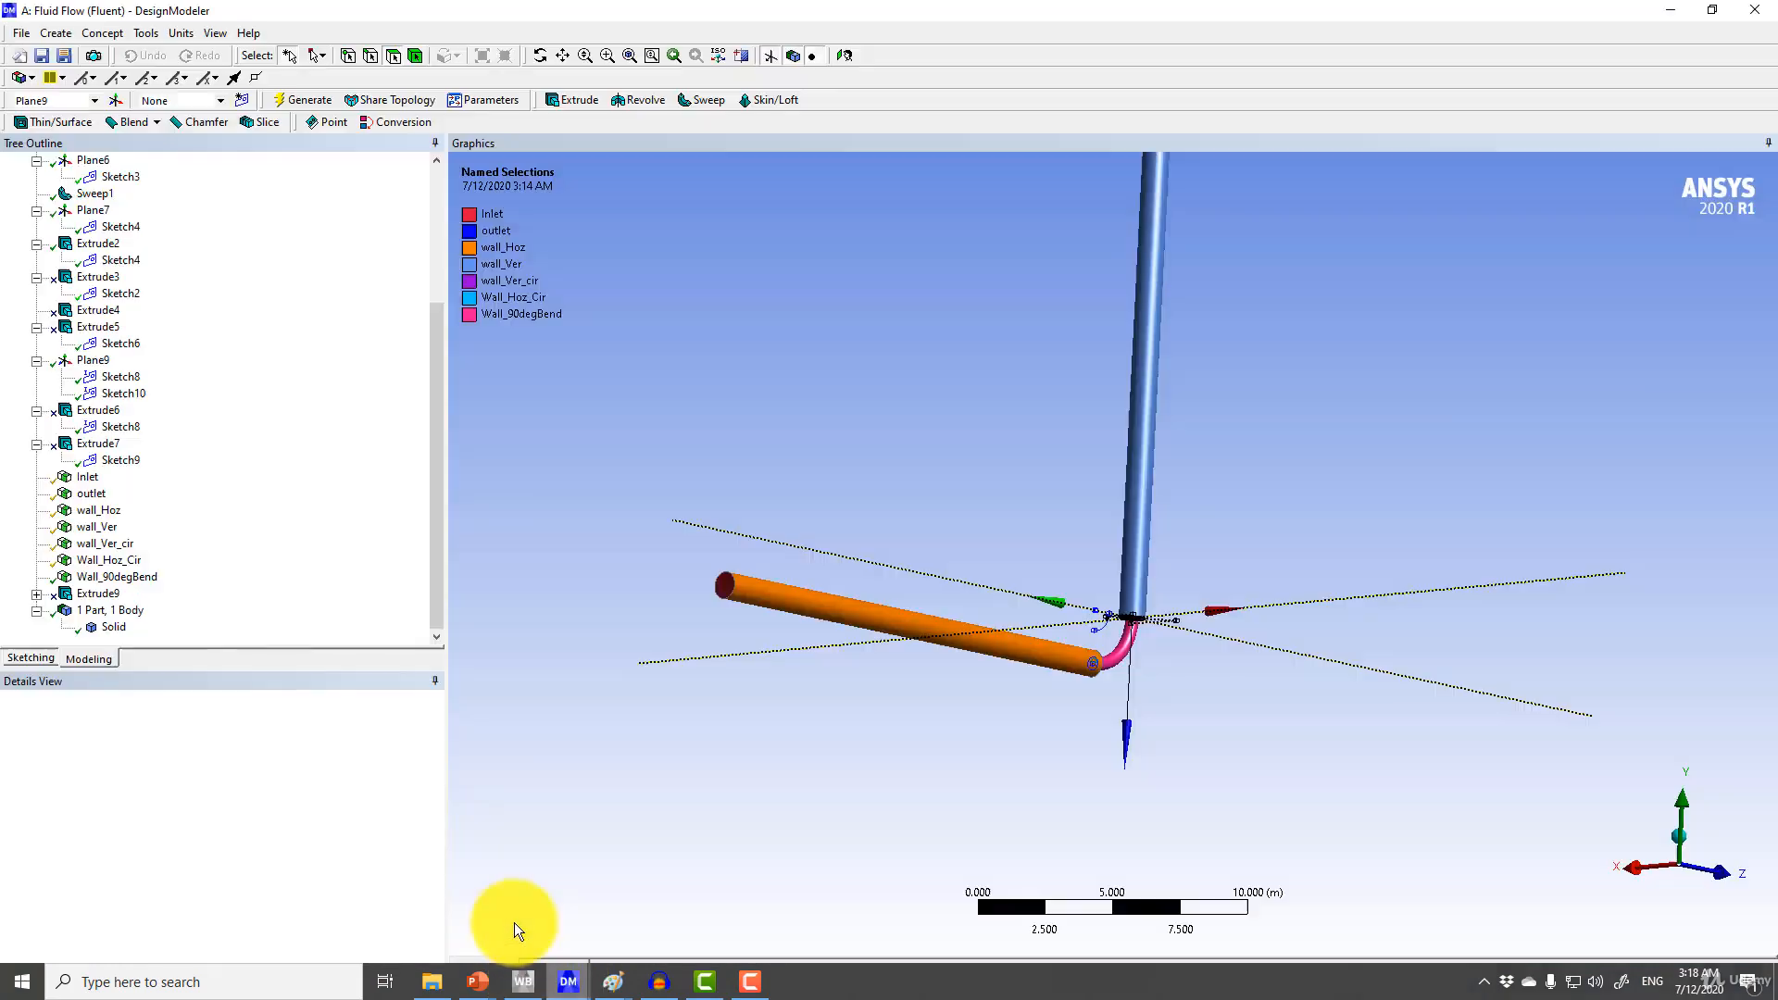
scroll(120, 261, "up", 4)
left_click(103, 245)
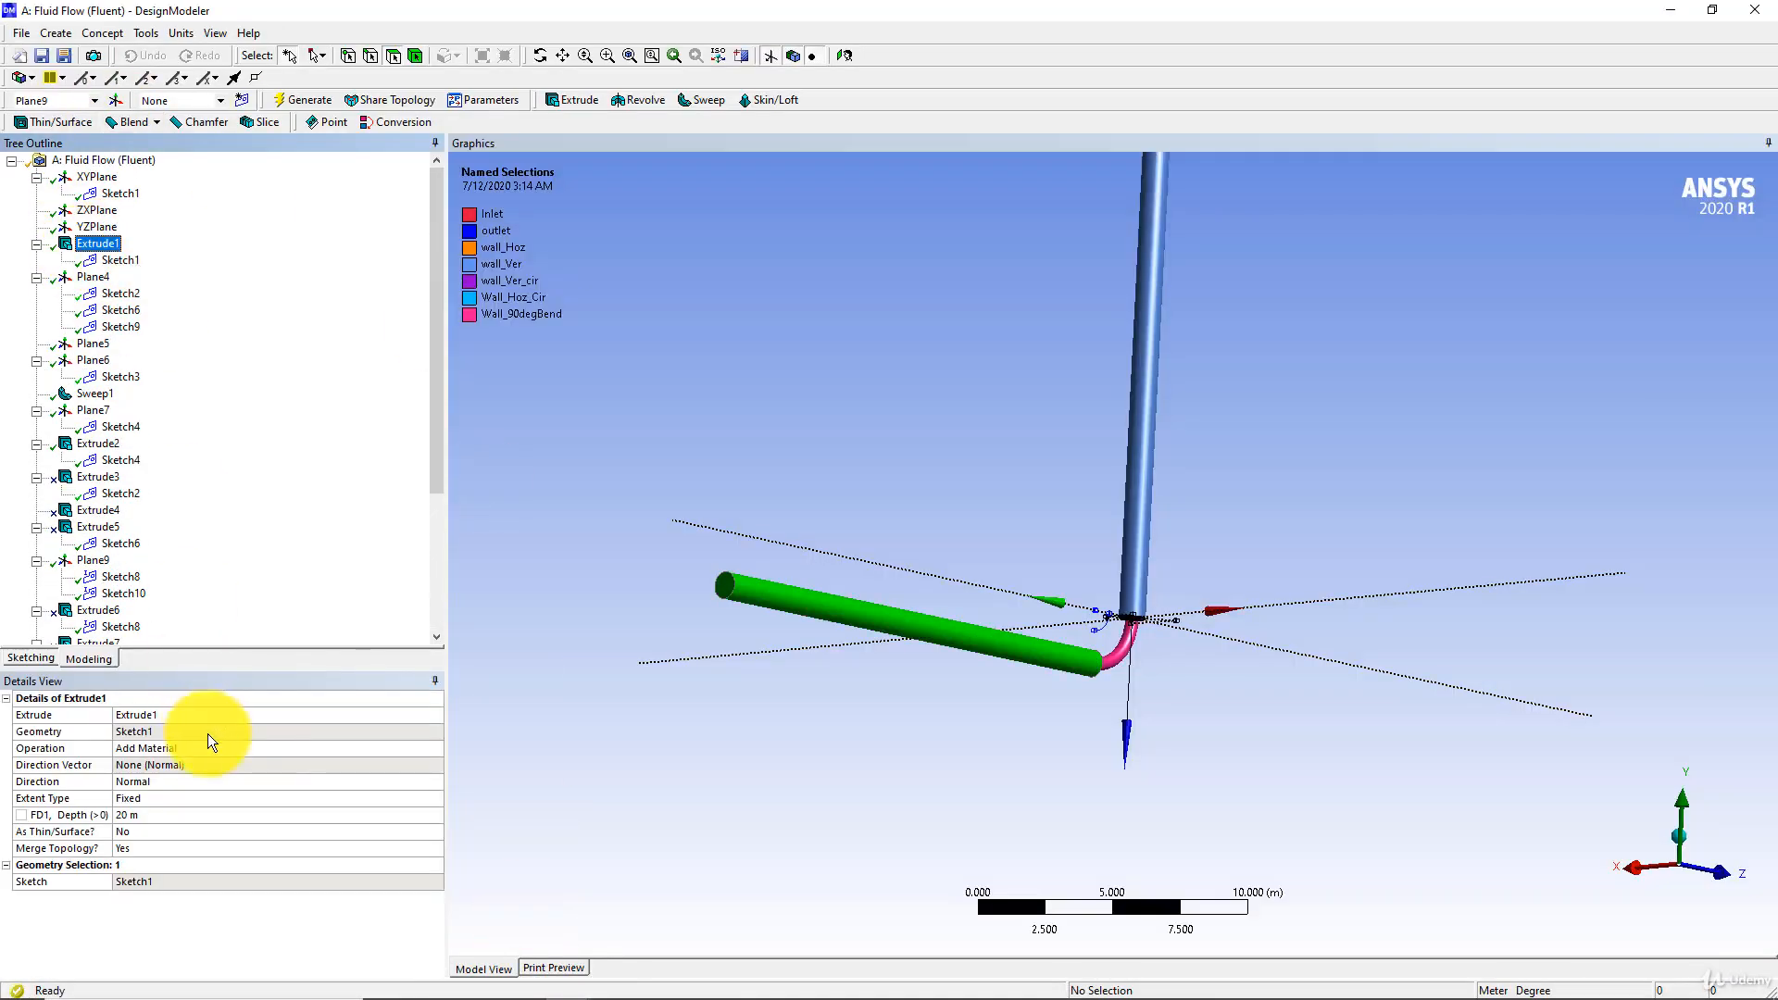
left_click(232, 748)
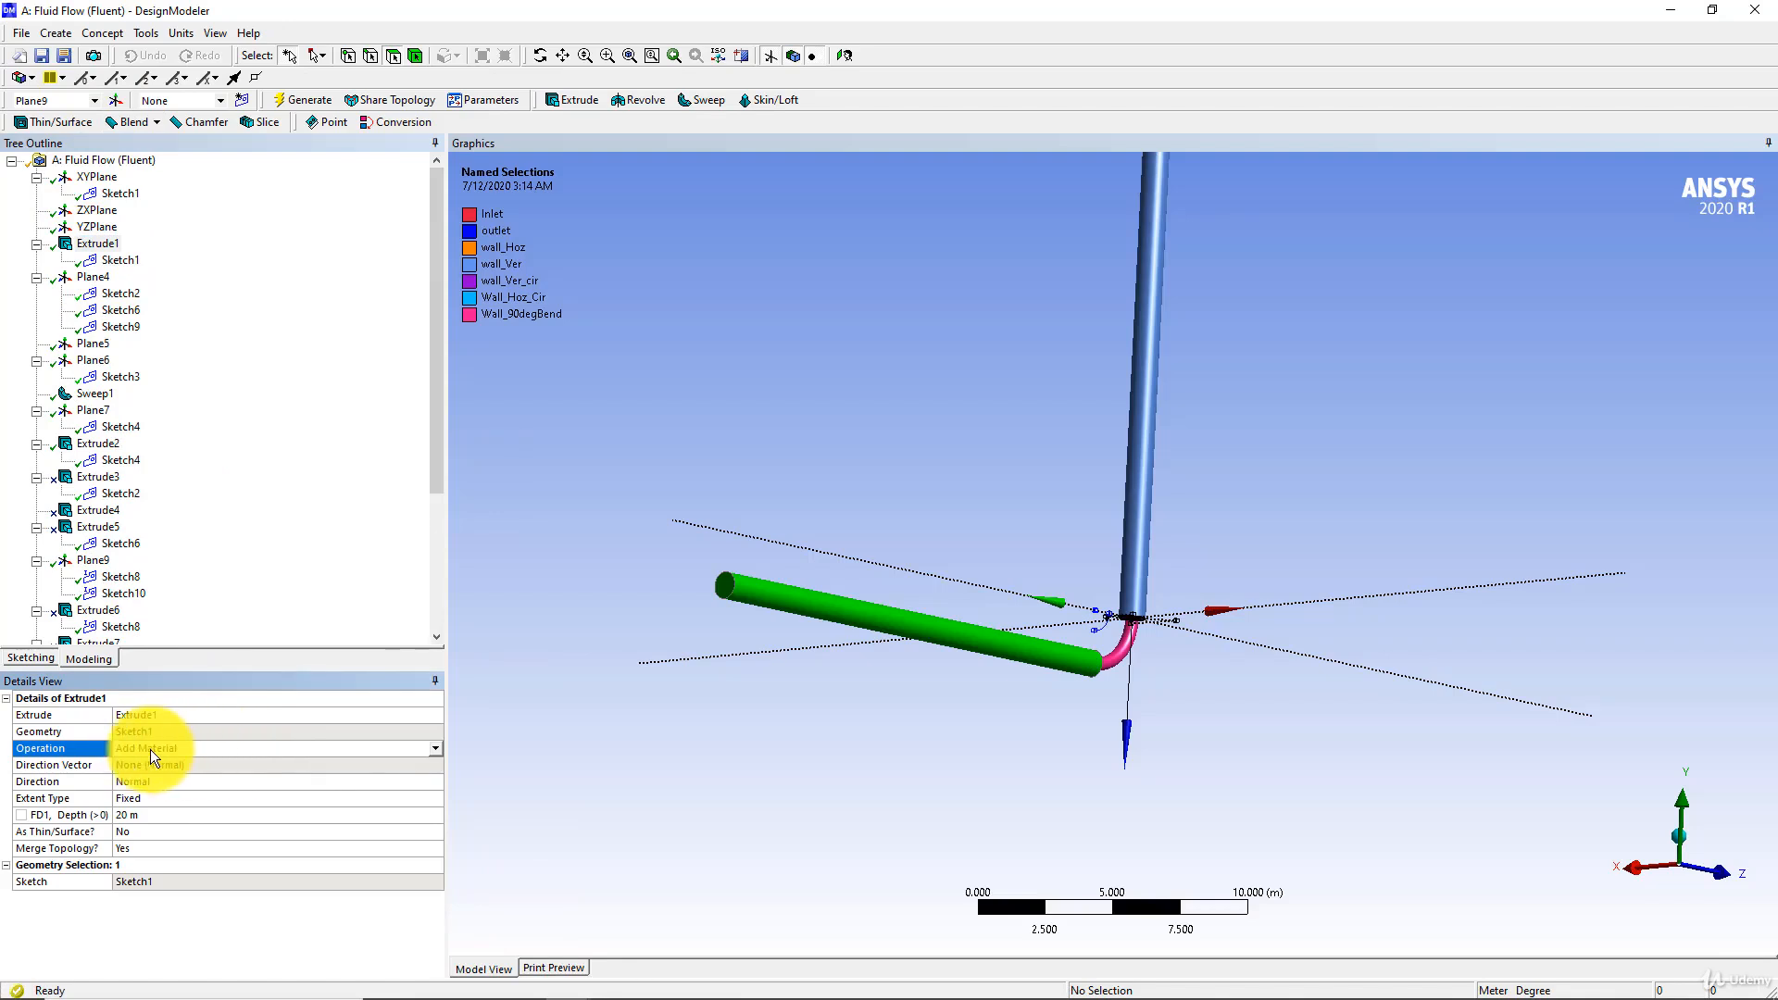
left_click(435, 748)
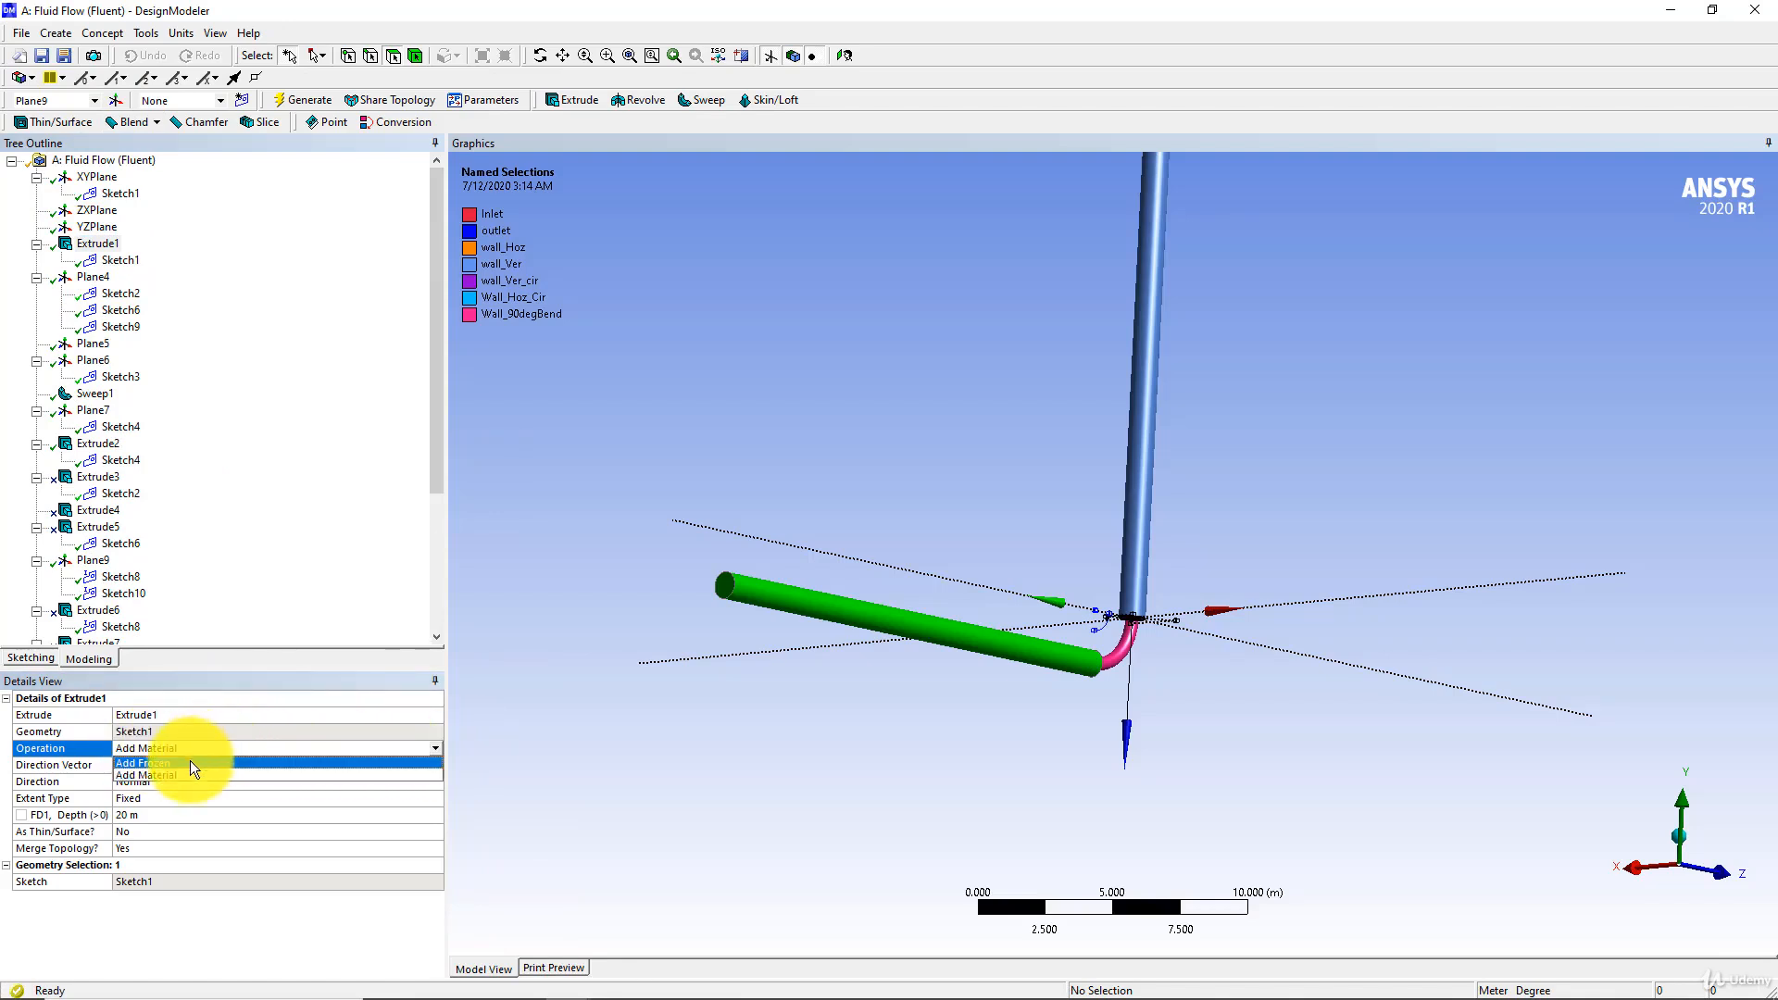
left_click(191, 761)
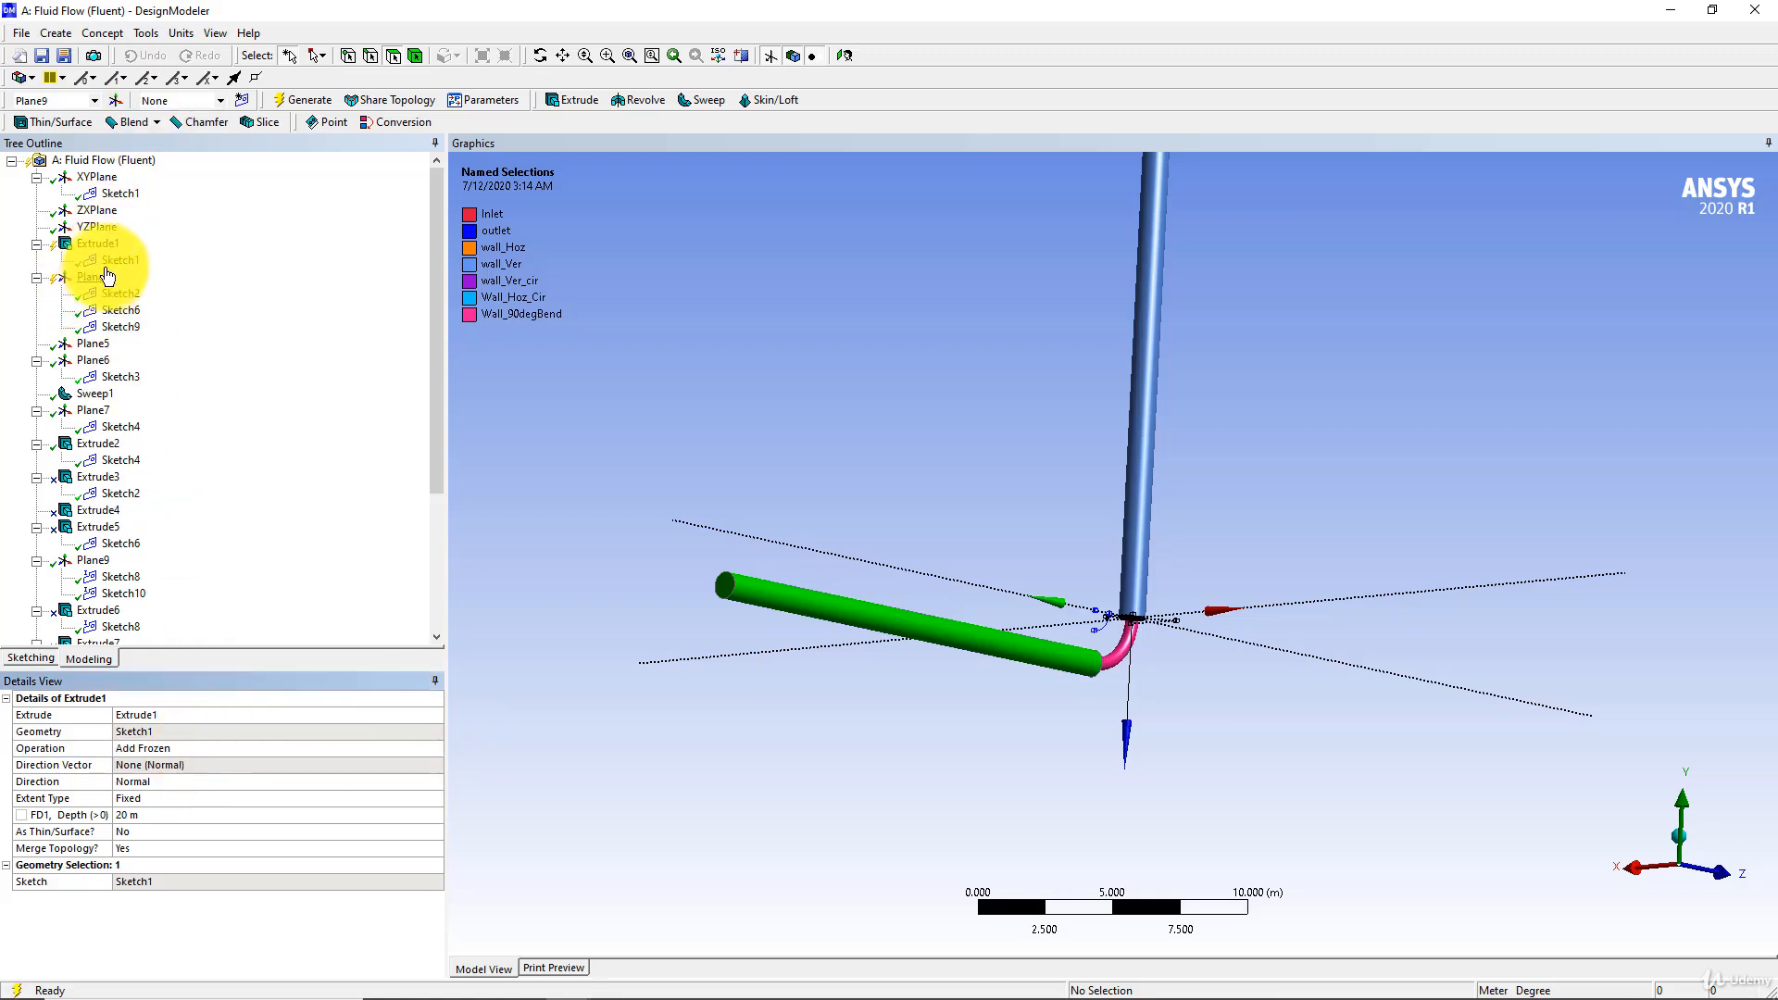
Set the operation of Sweep1 to Add Frozen and regenerate the geometry
left_click(106, 394)
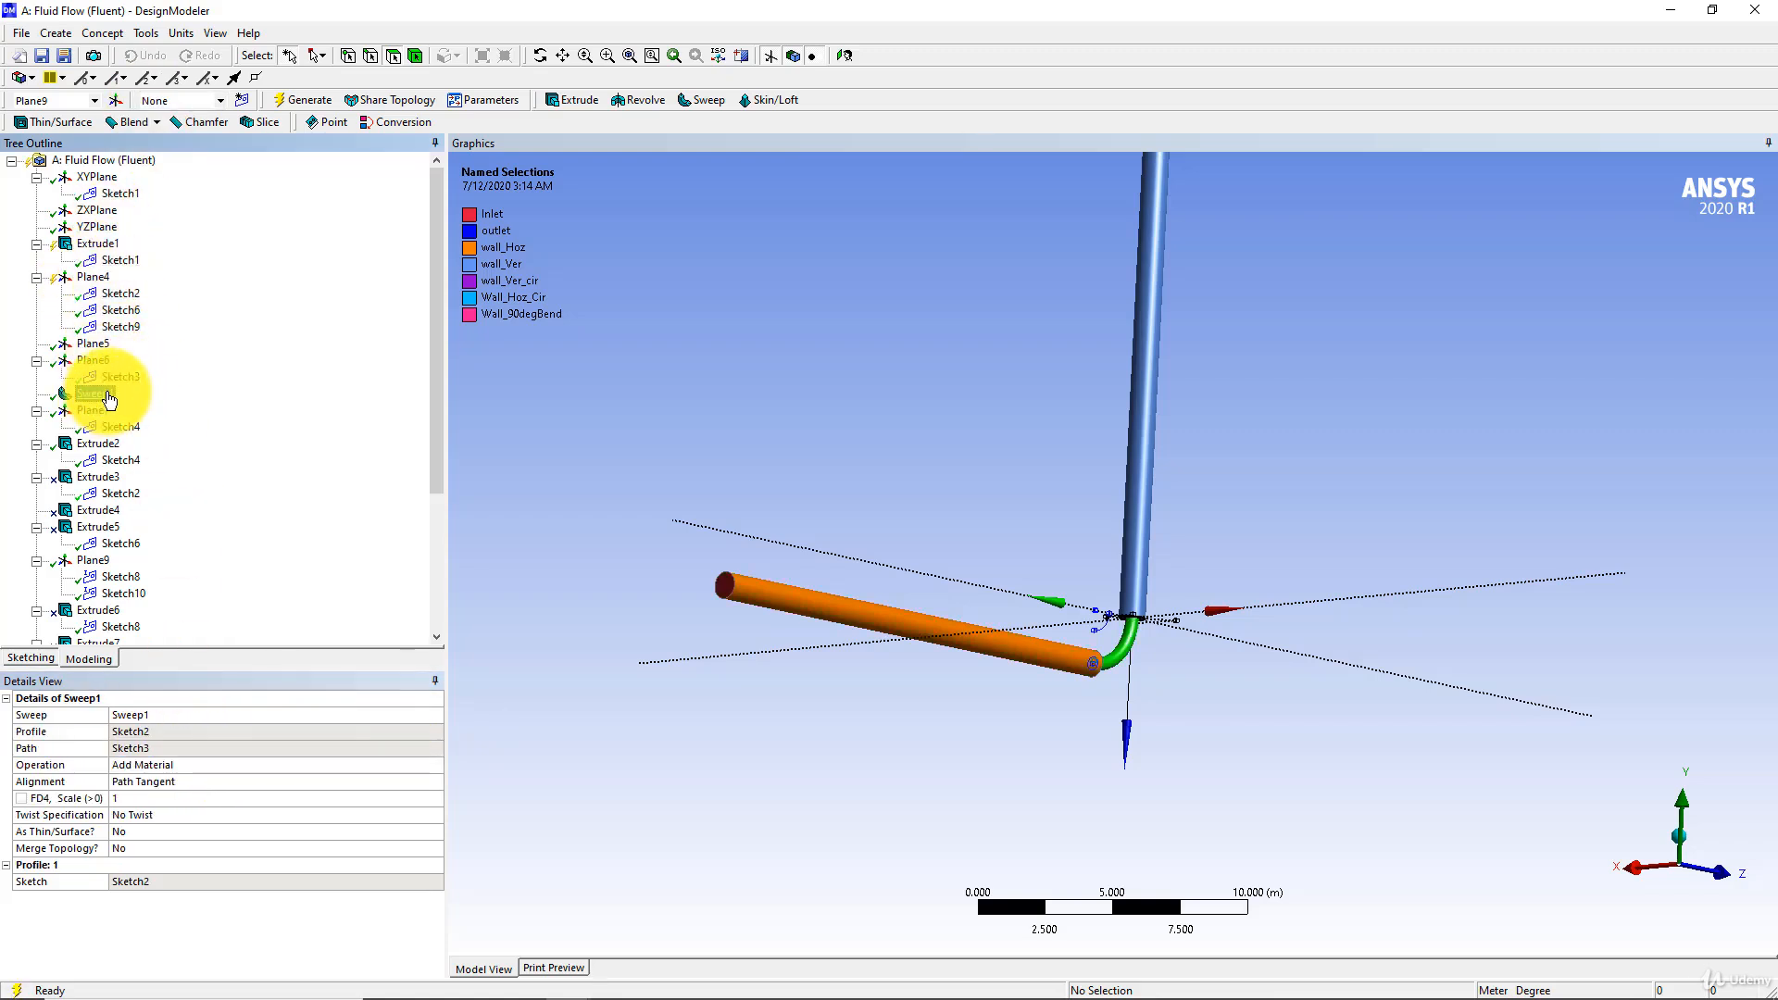
left_click(438, 763)
left_click(435, 766)
left_click(252, 779)
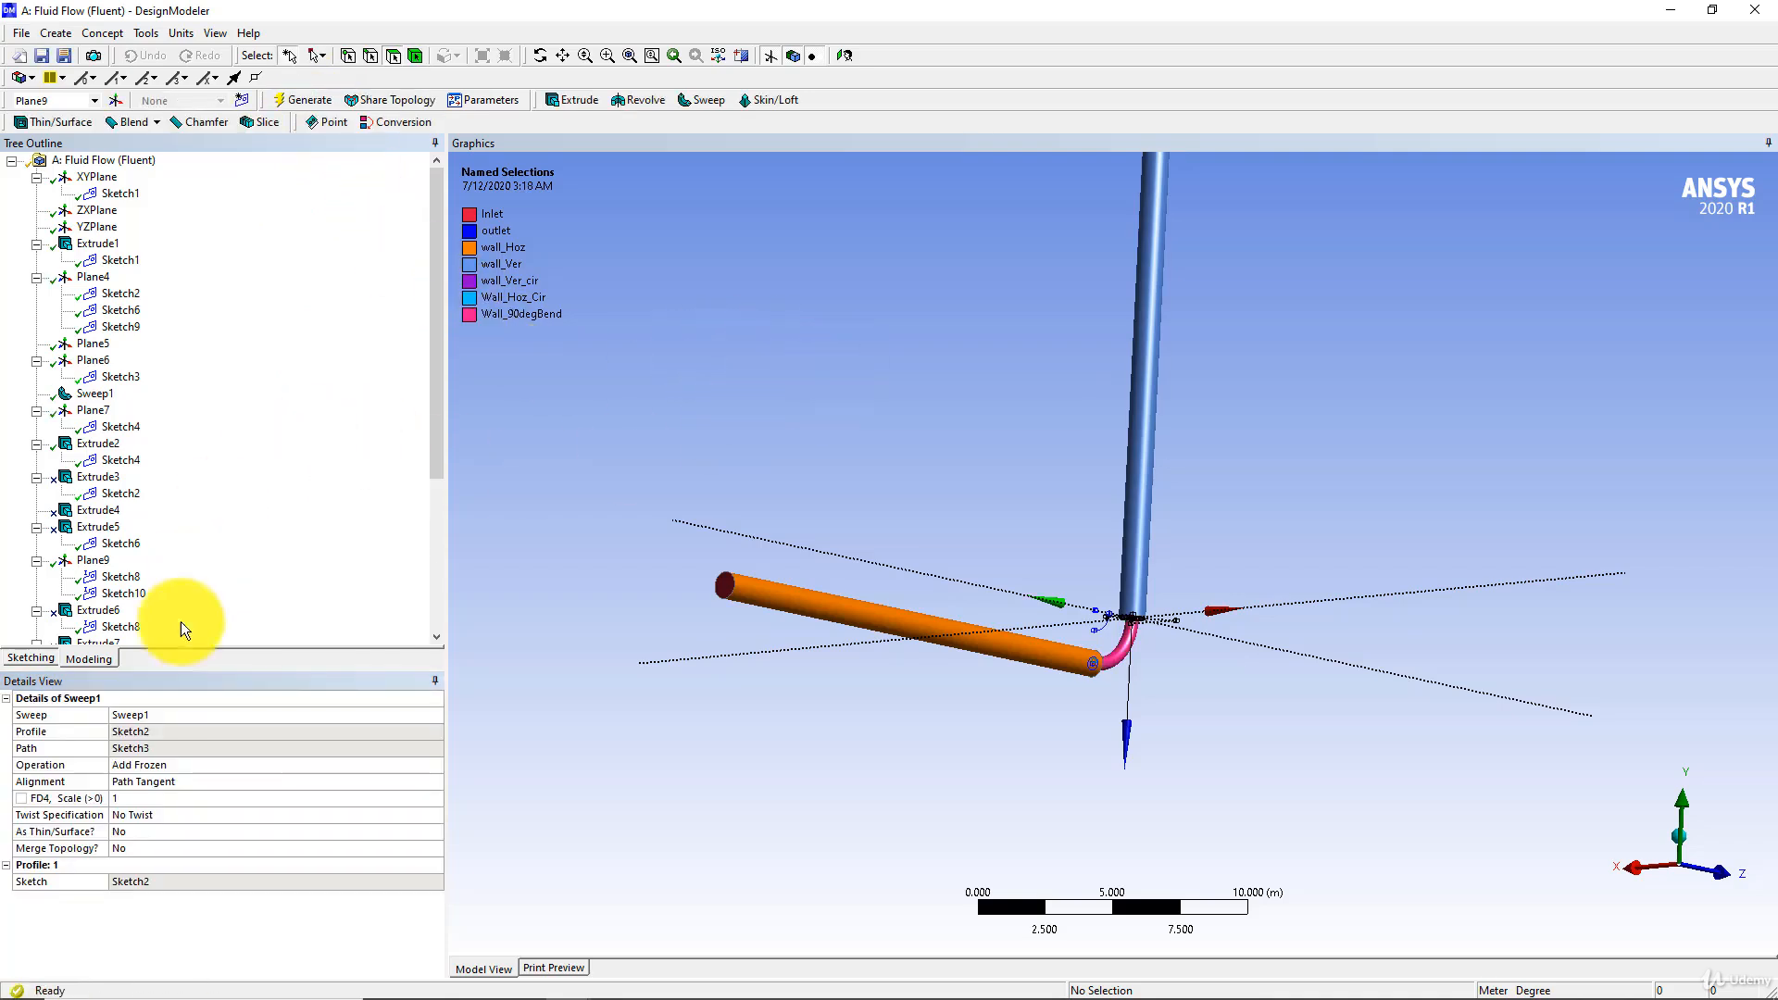
Form a new part from the three solid bodies of the pipe
scroll(203, 570, "down", 5)
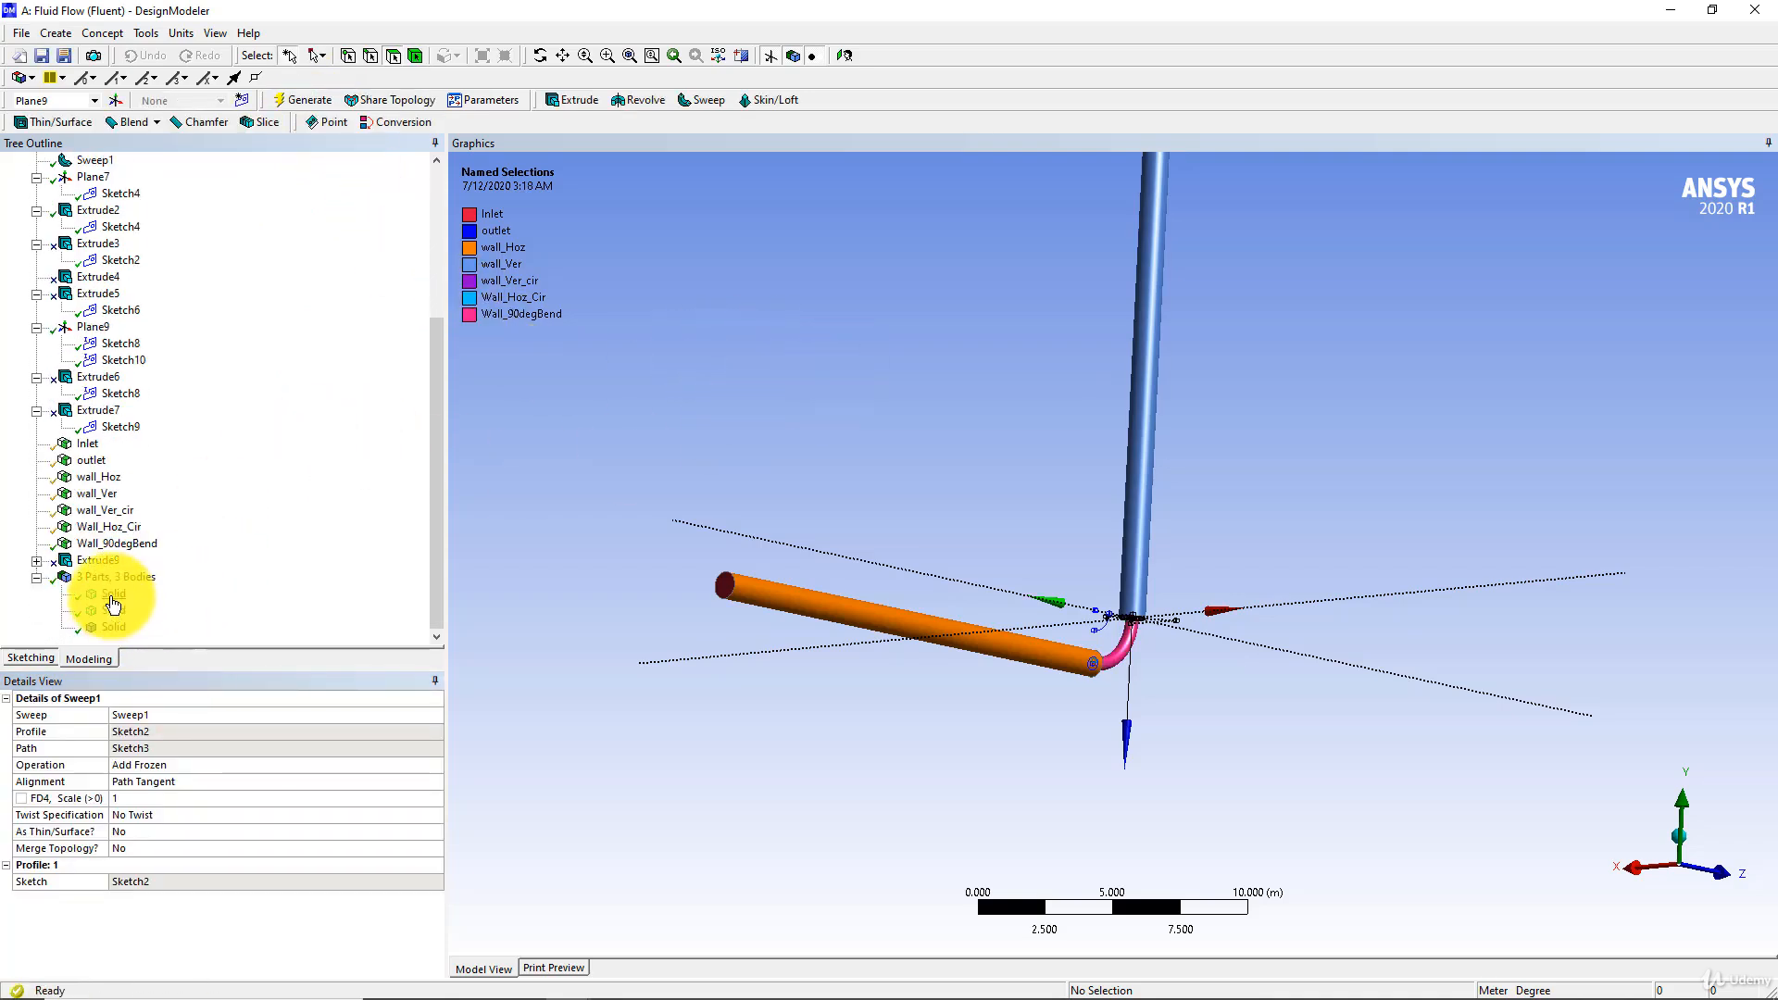
left_click(113, 598)
left_click(118, 611, "ctrl")
left_click(124, 628, "ctrl")
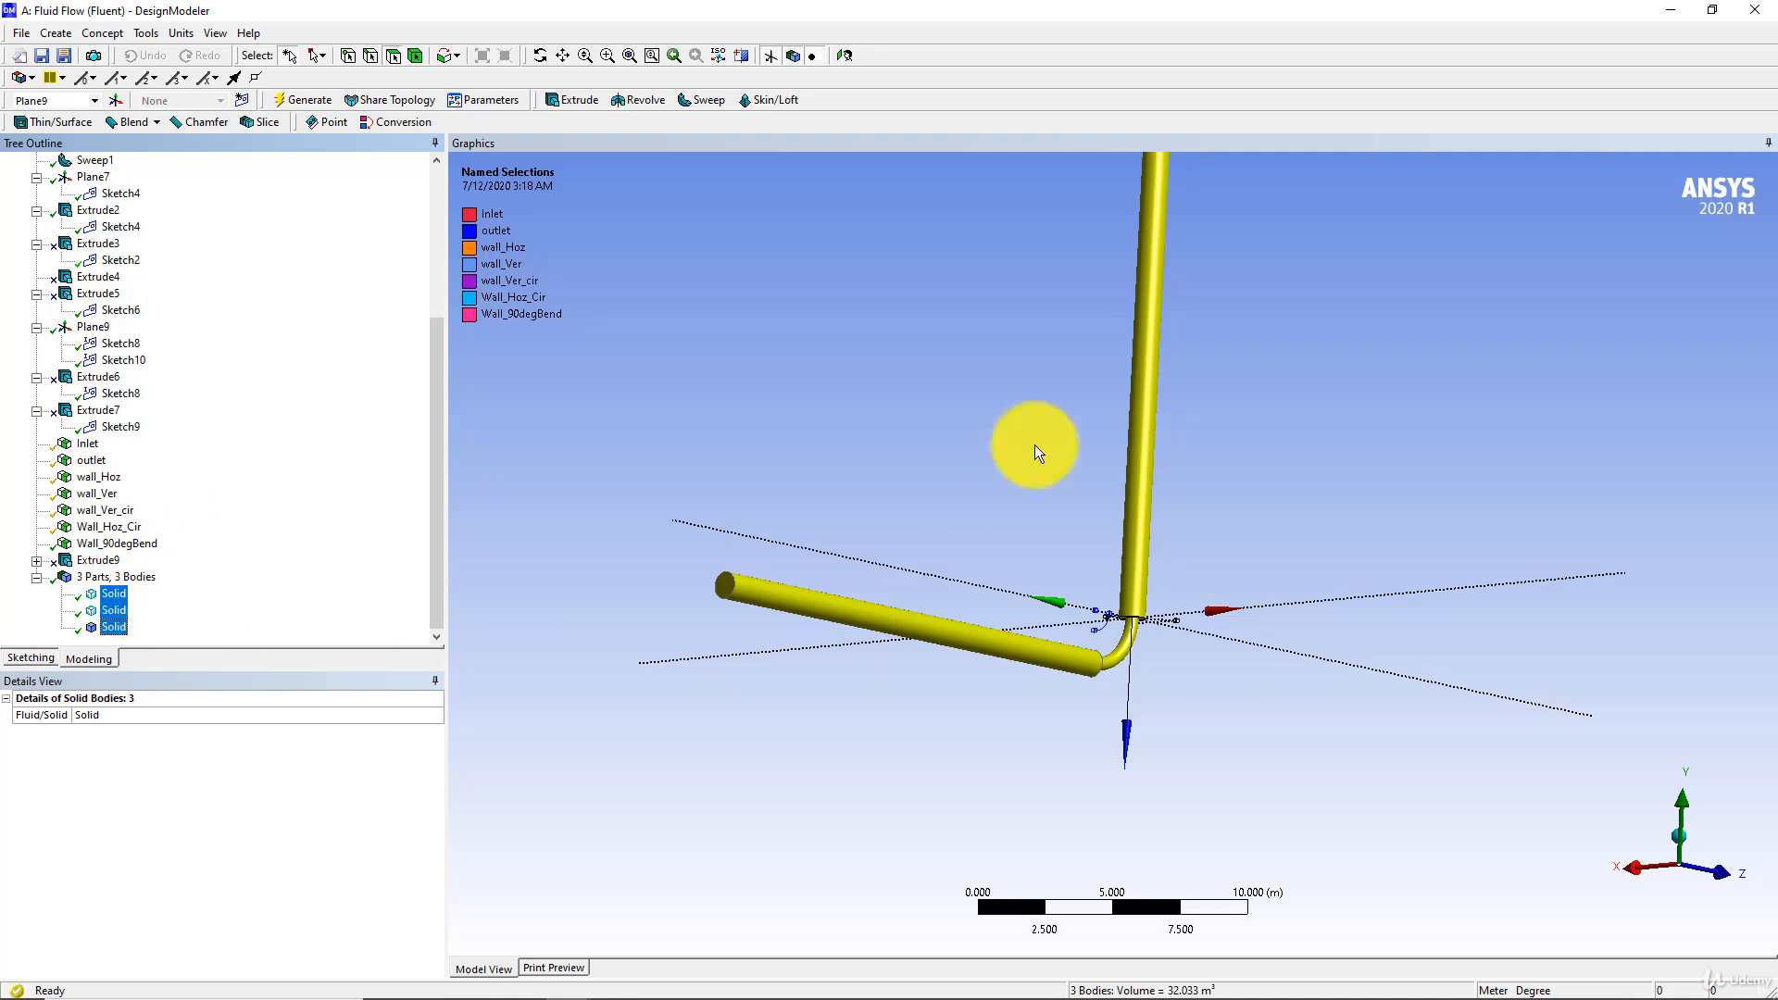
right_click(115, 595)
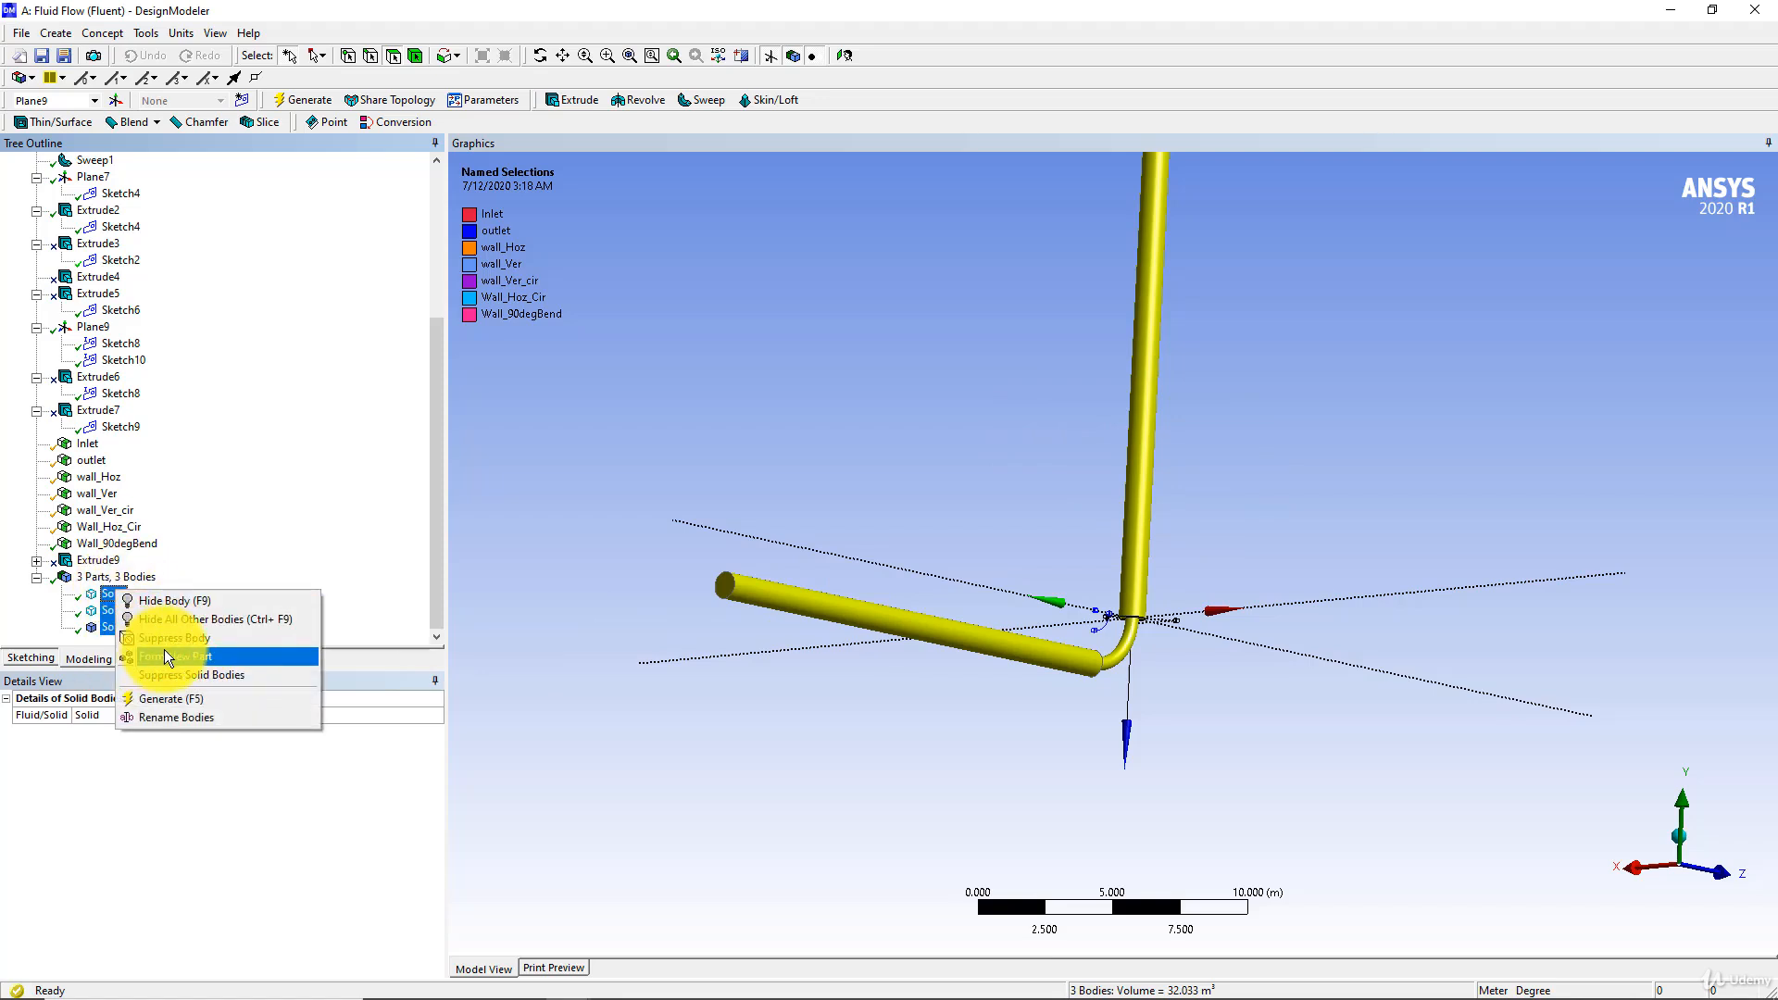
left_click(164, 652)
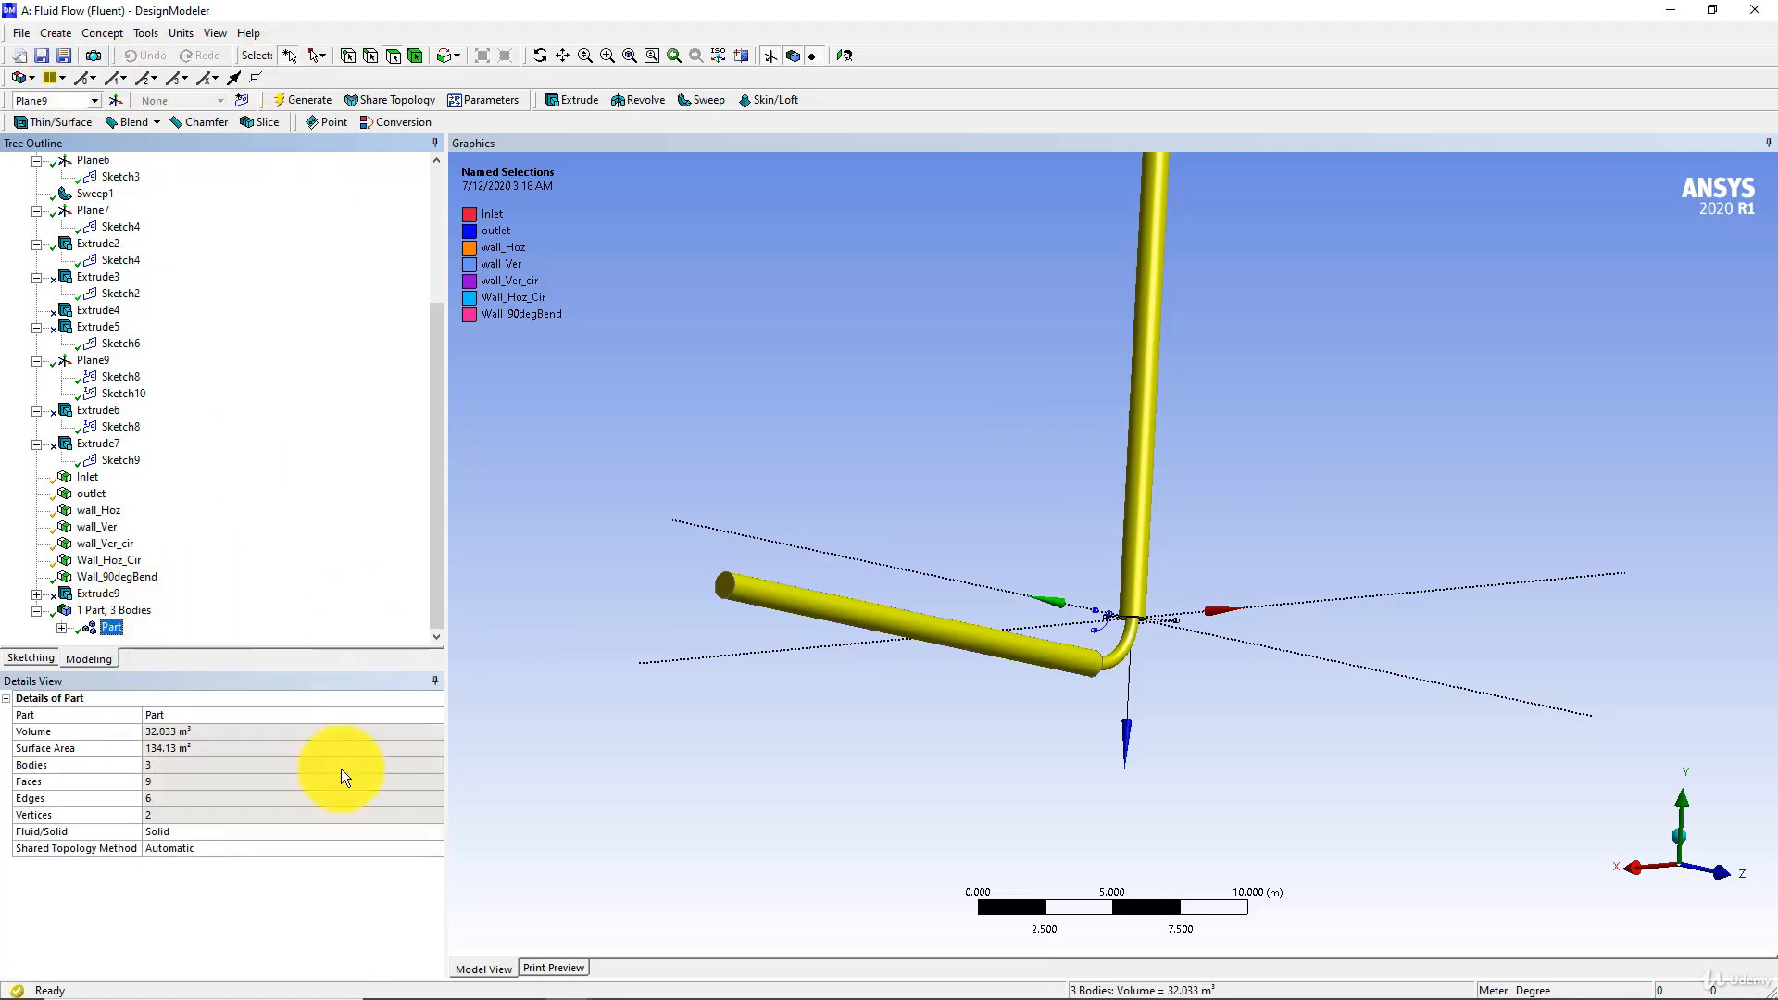
Switch to Workbench and reopen the Fluent system's Mesh cell, re-reading the upstream geometry data
left_click(518, 974)
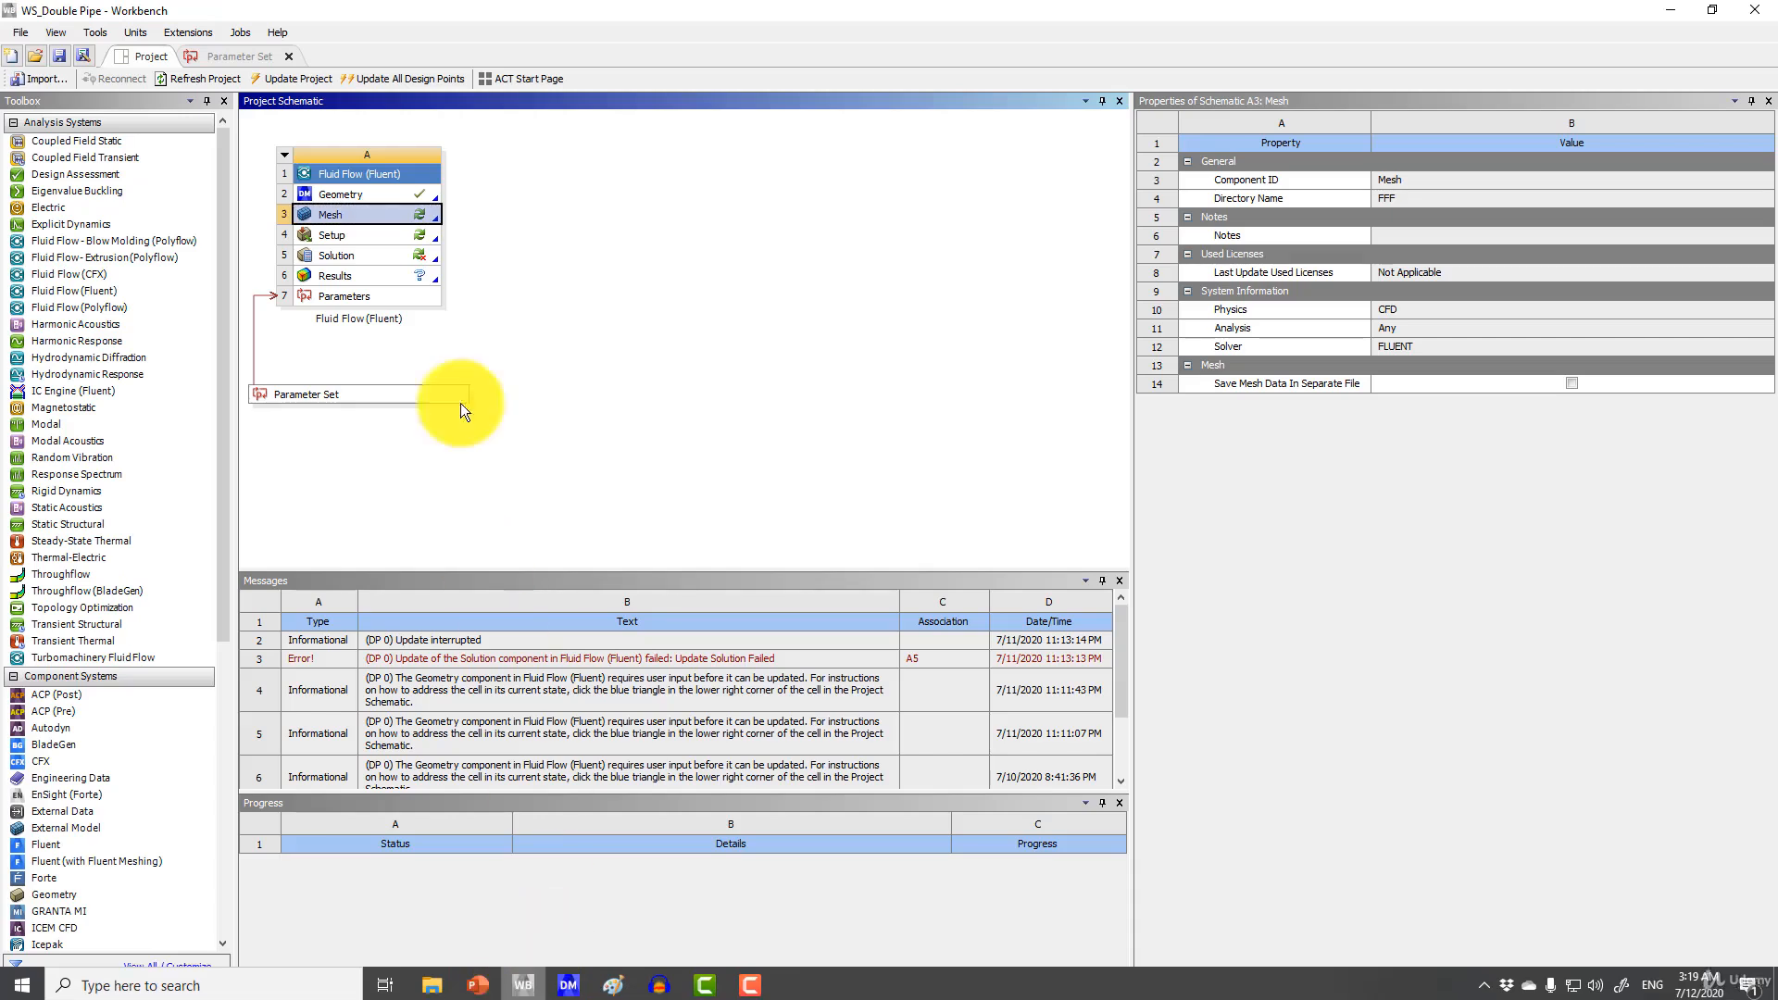
double_click(380, 214)
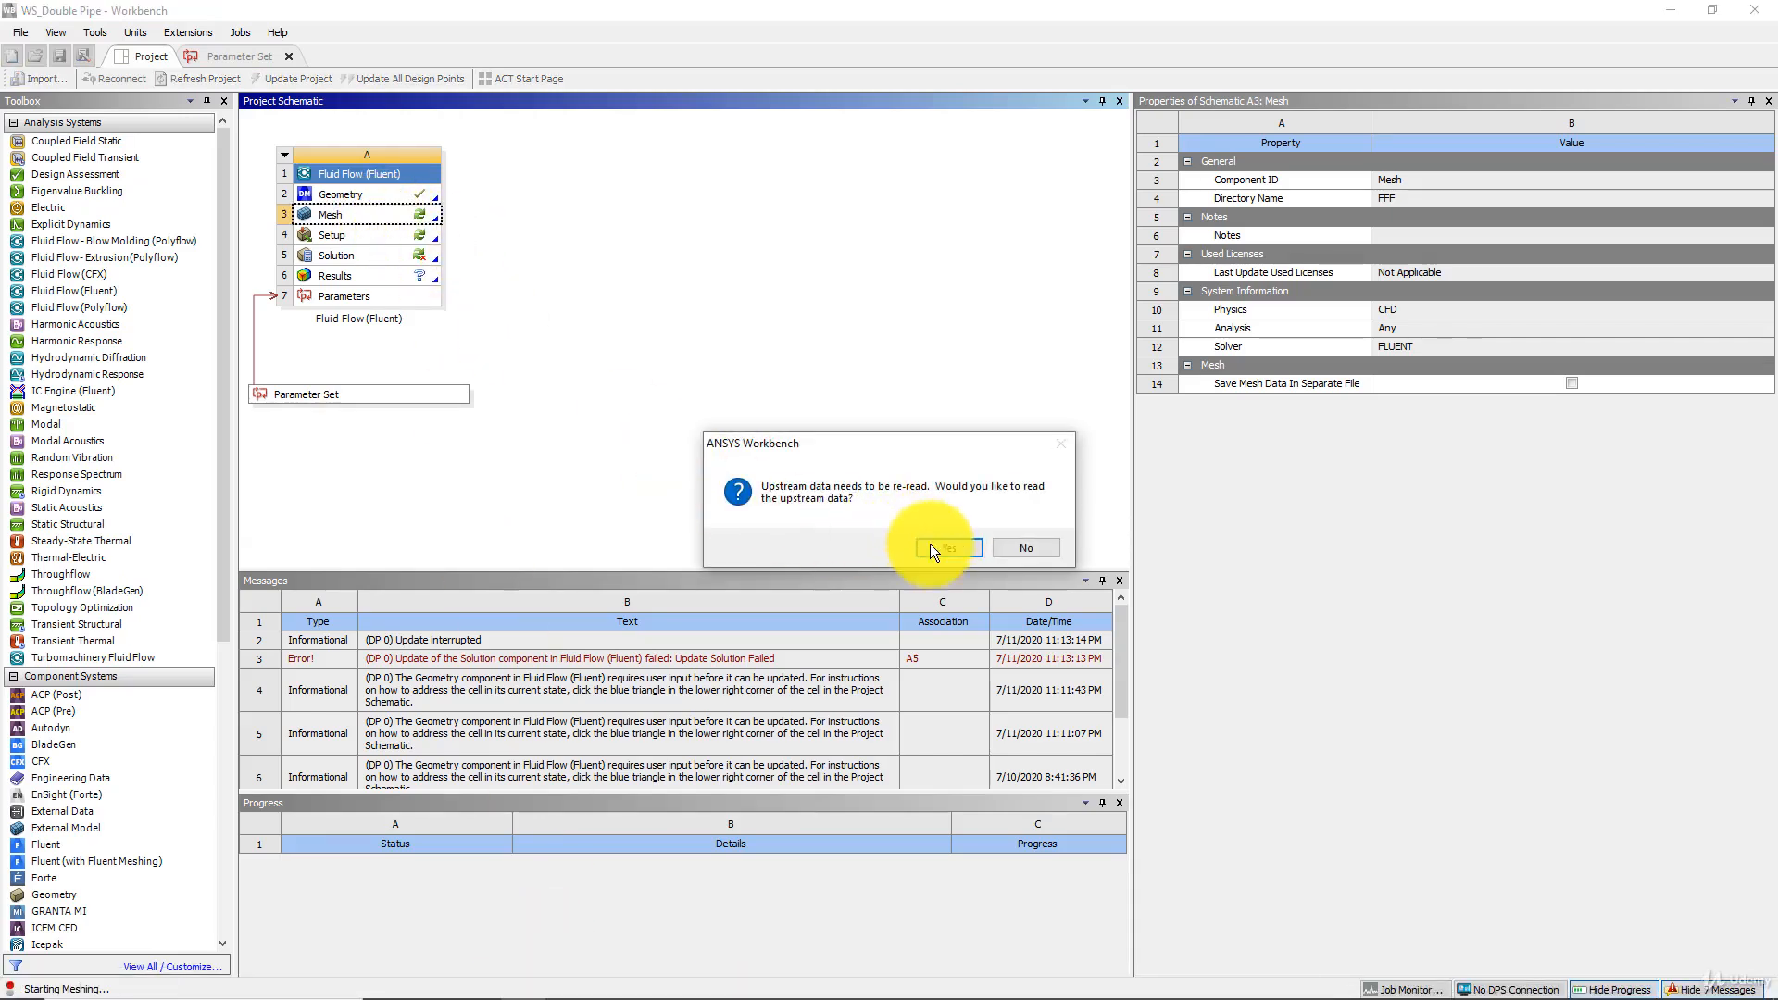
left_click(1022, 543)
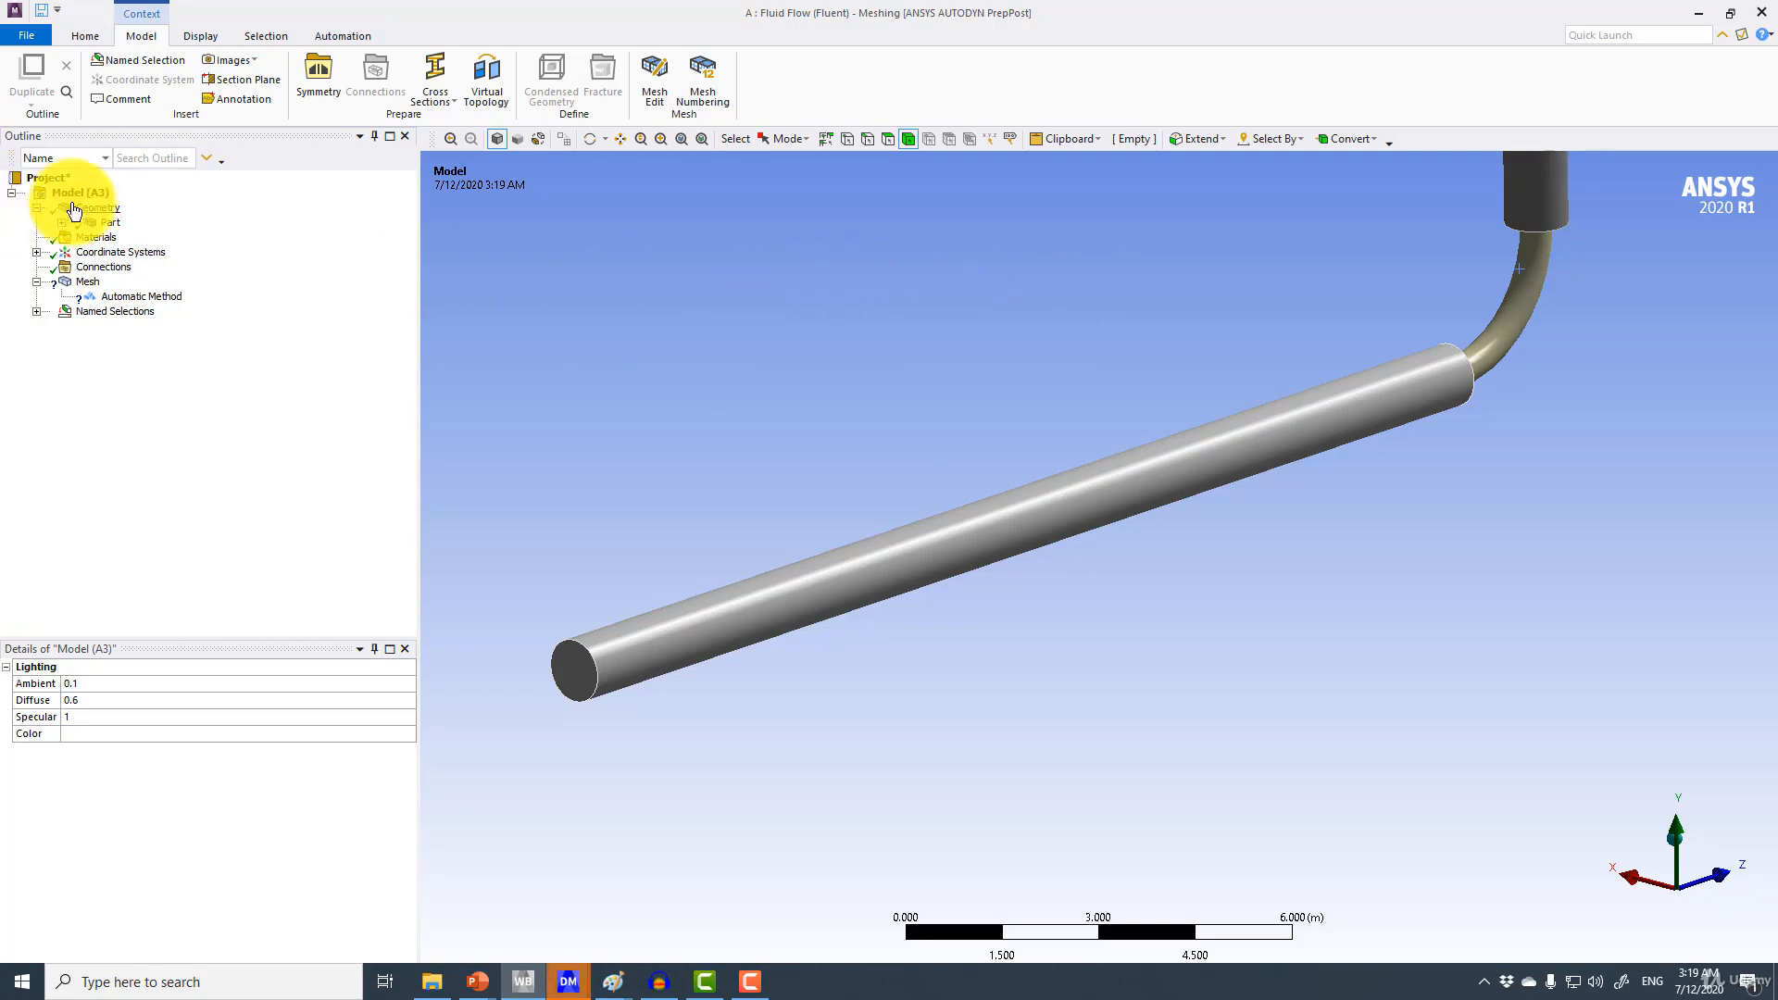
Scope the automatic mesh method to the long horizontal pipe body and set its method to MultiZone
left_click(61, 223)
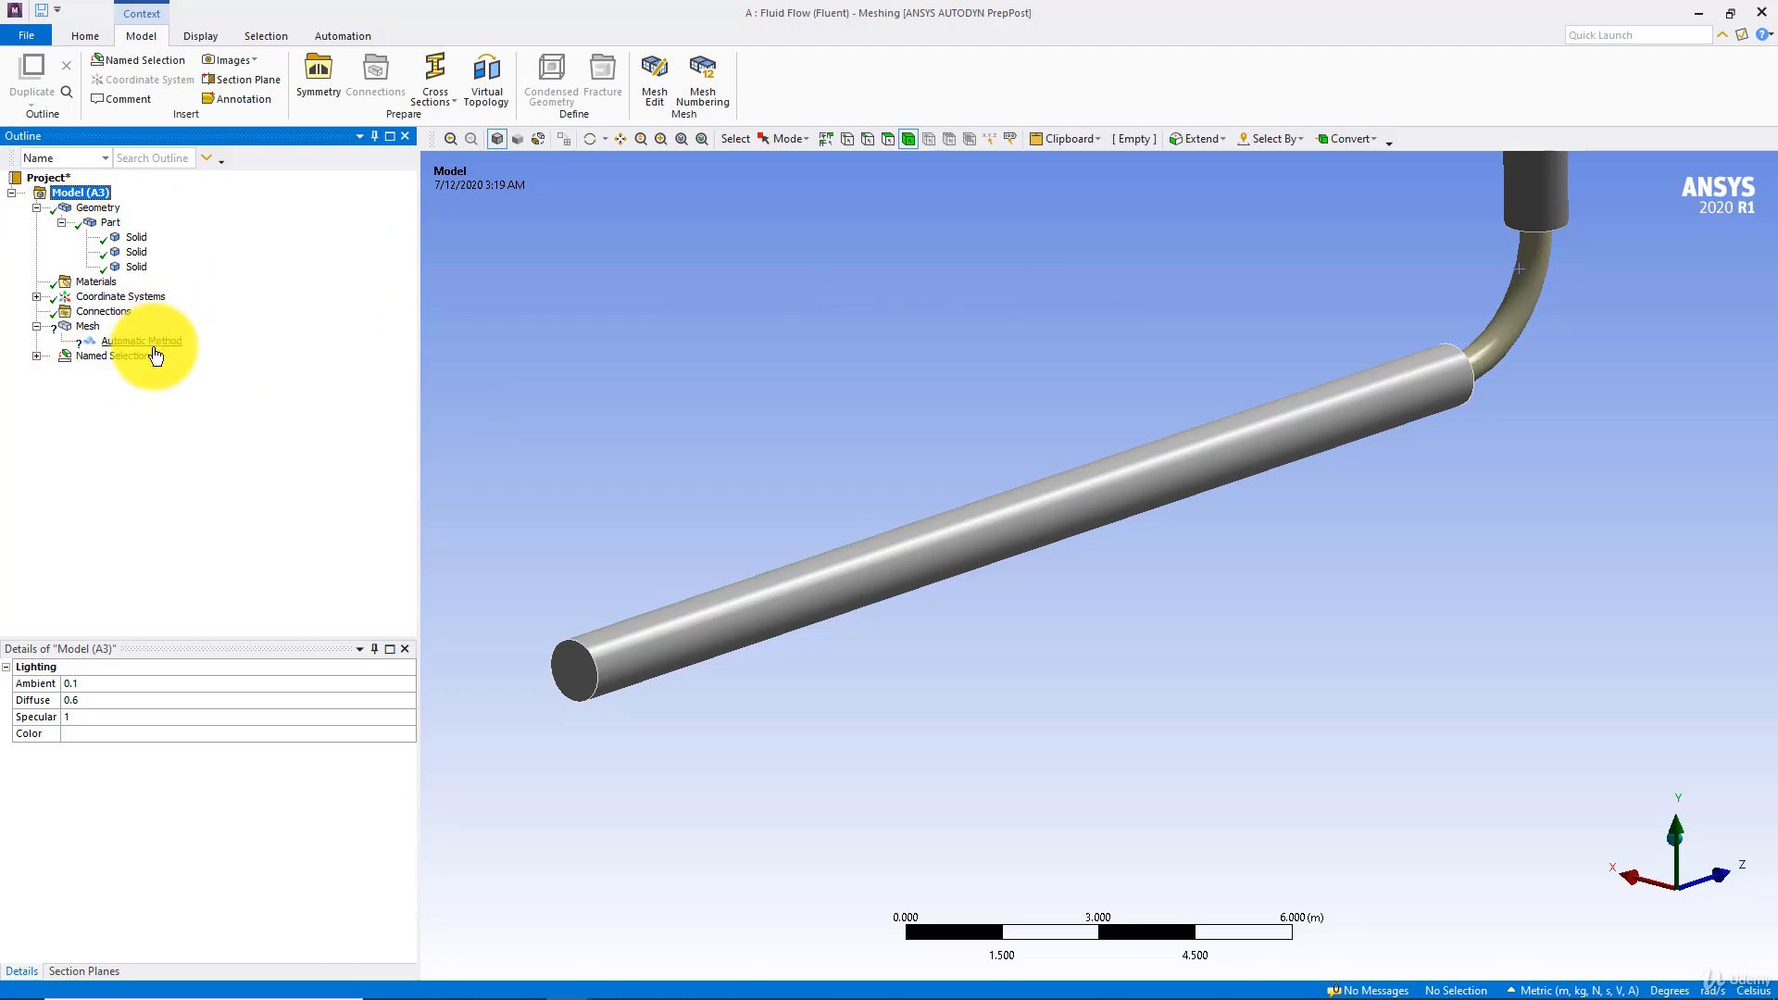
left_click(154, 345)
left_click(774, 584)
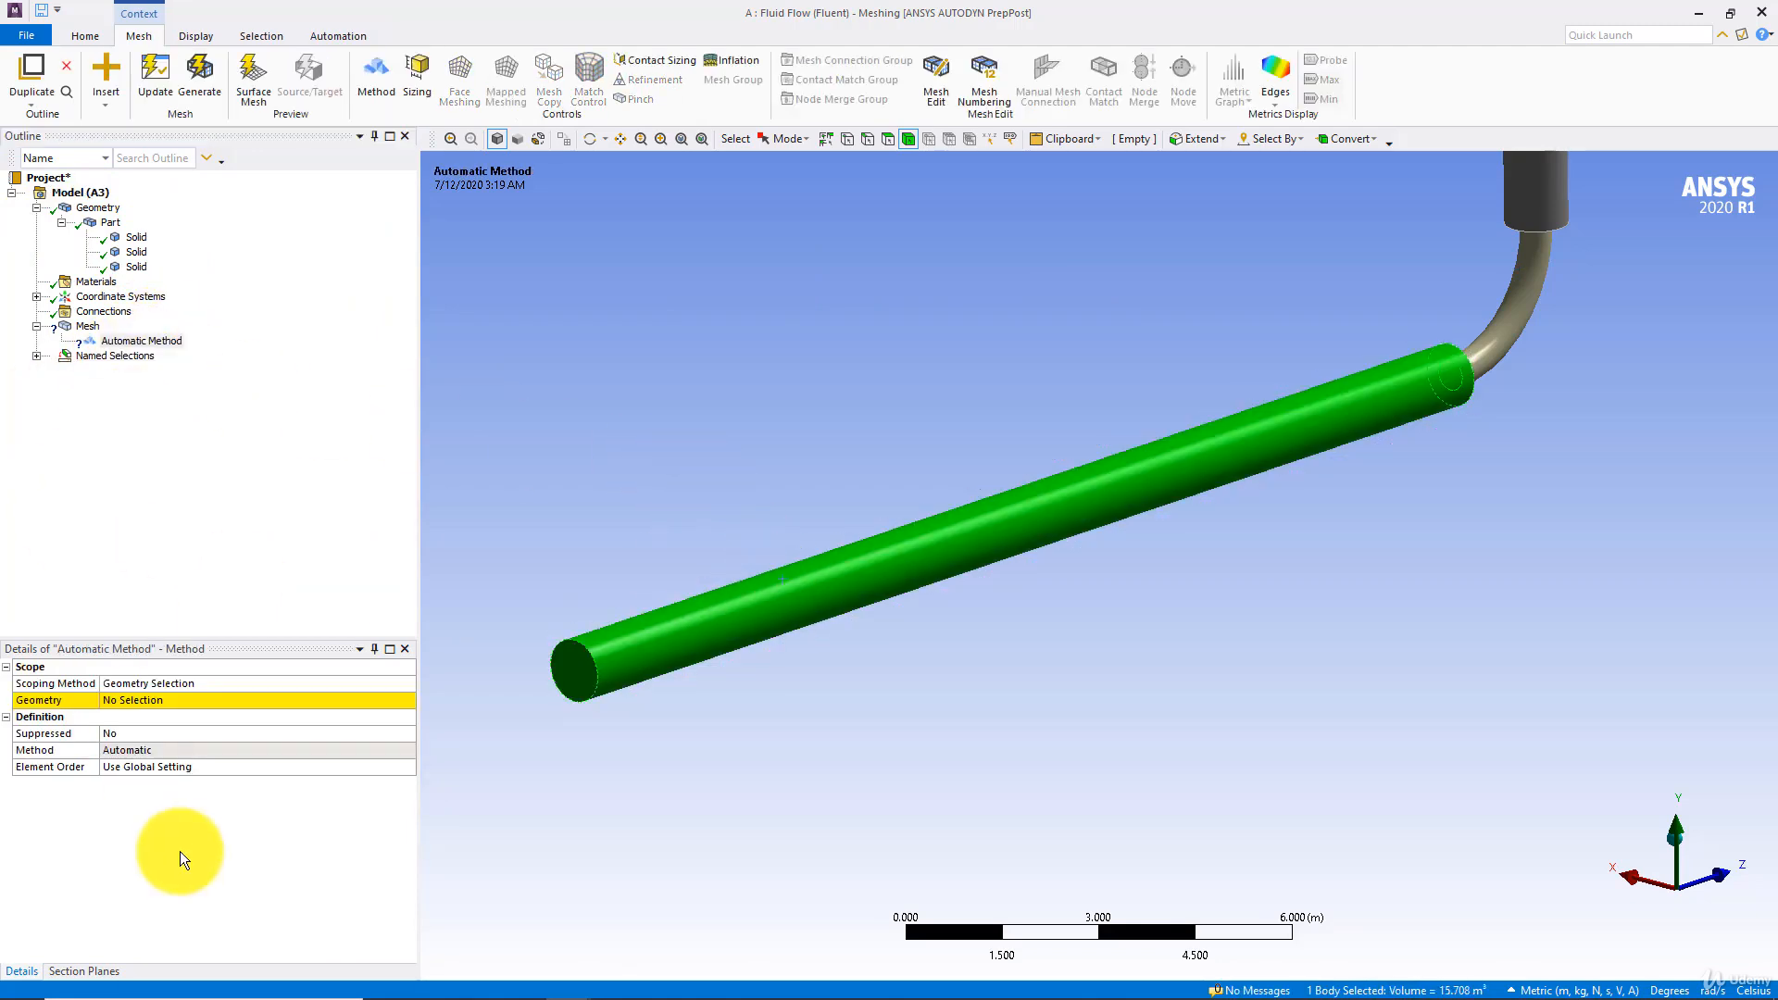
left_click(172, 700)
left_click(125, 700)
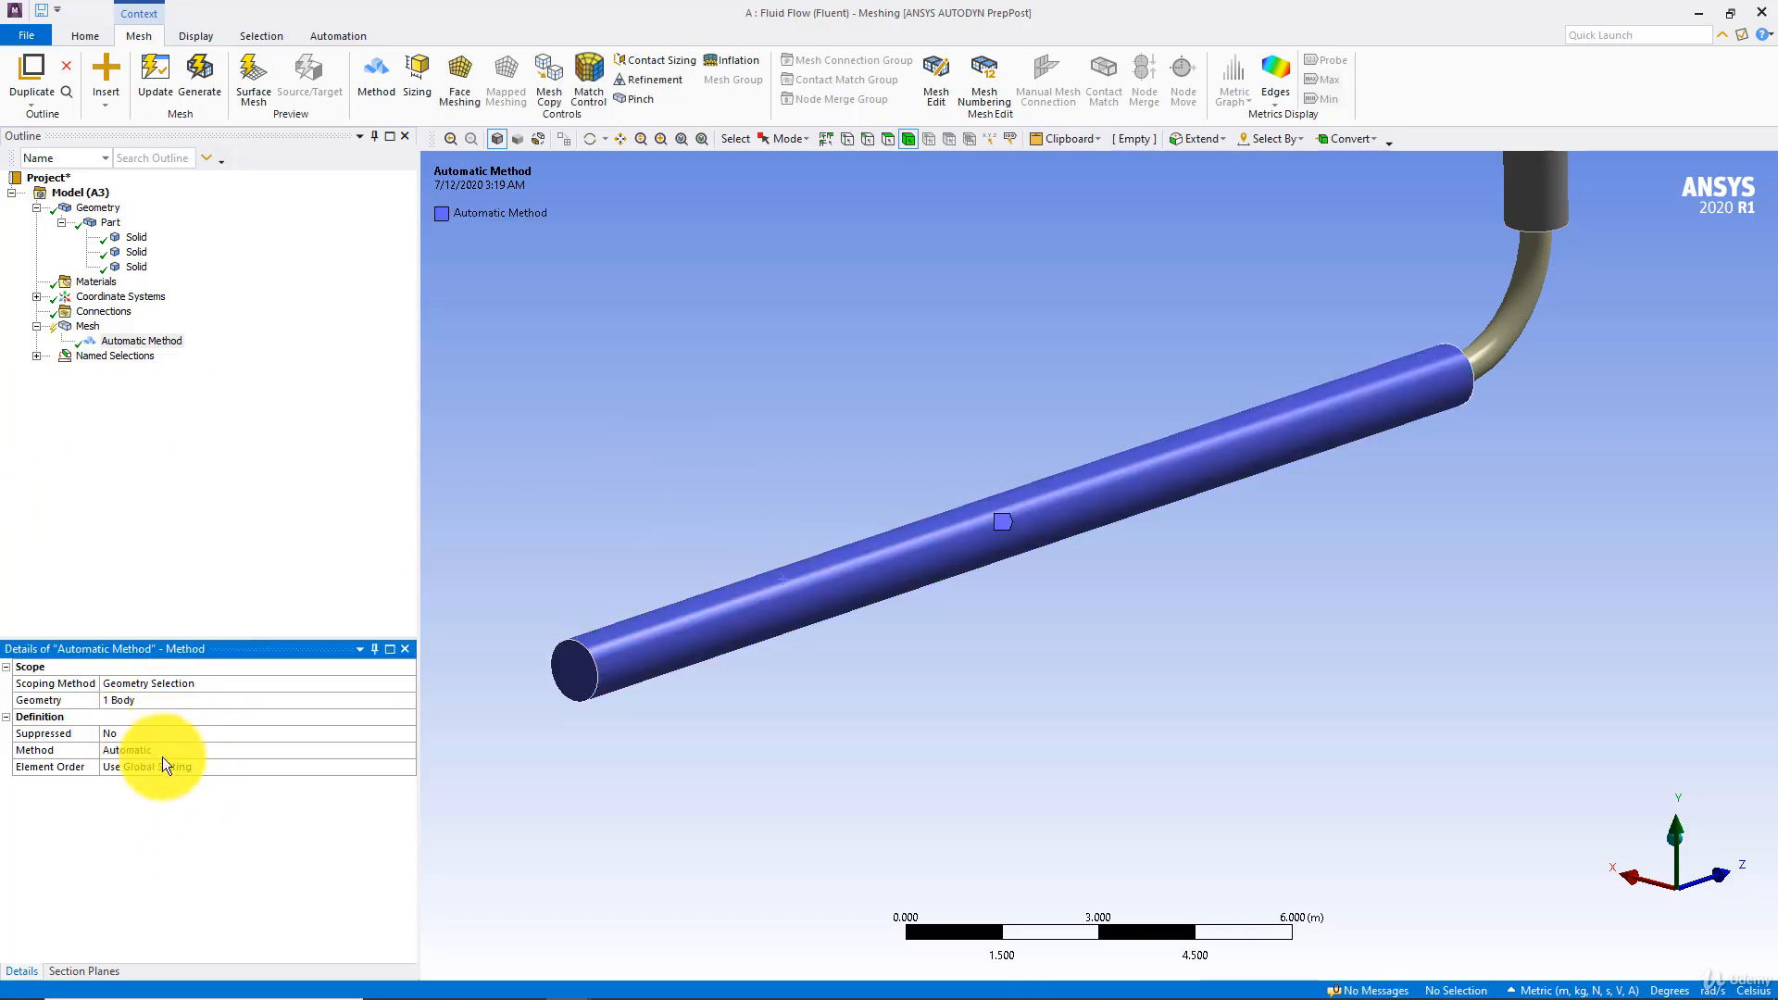
left_click(407, 750)
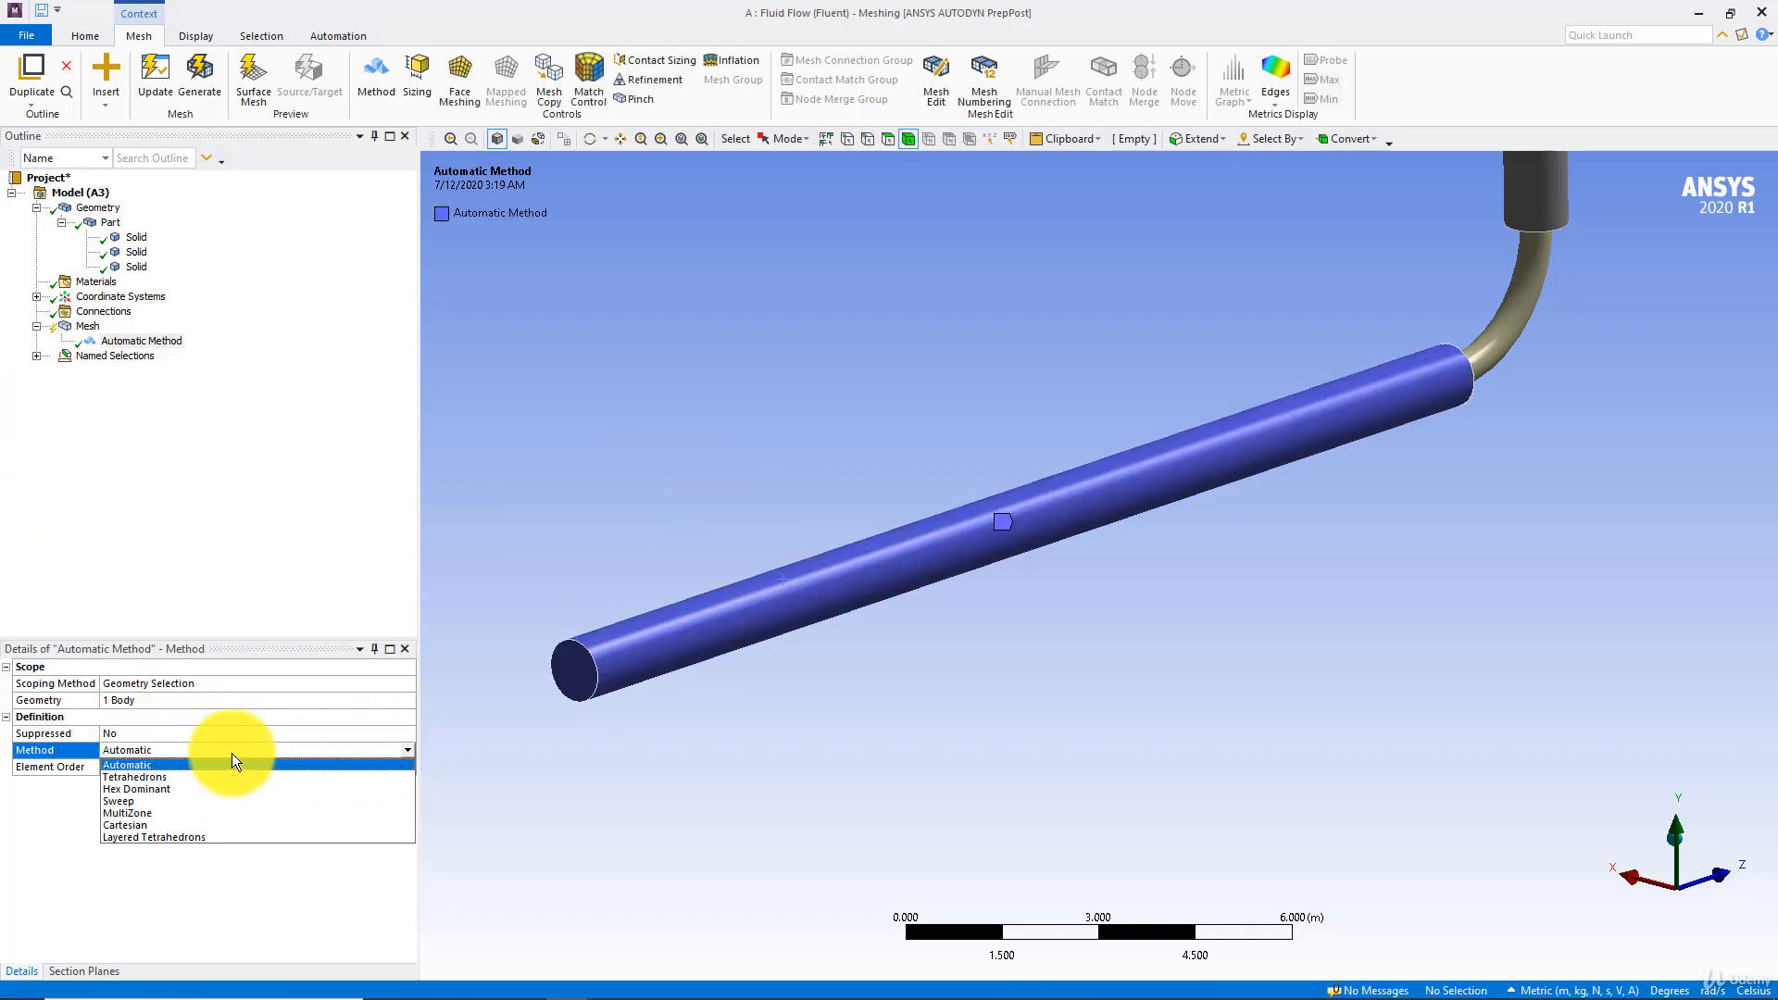
left_click(147, 811)
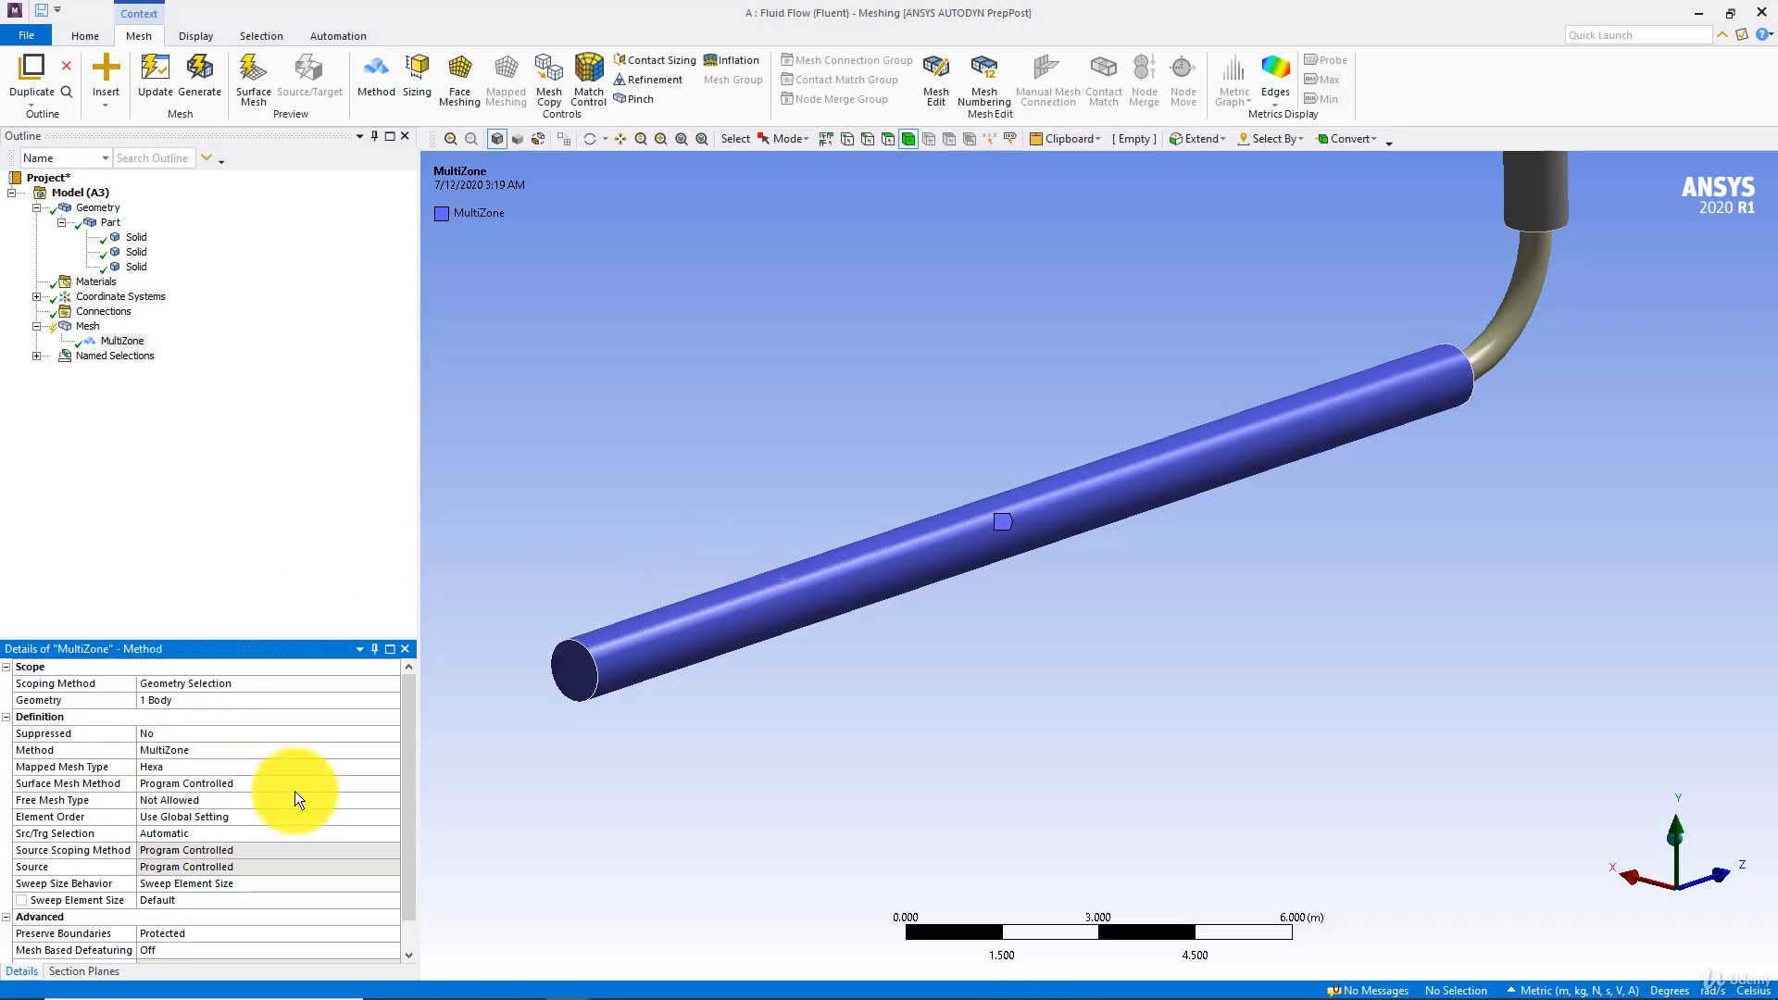
Update the mesh and display the meshed pipe around the bend
left_click(178, 96)
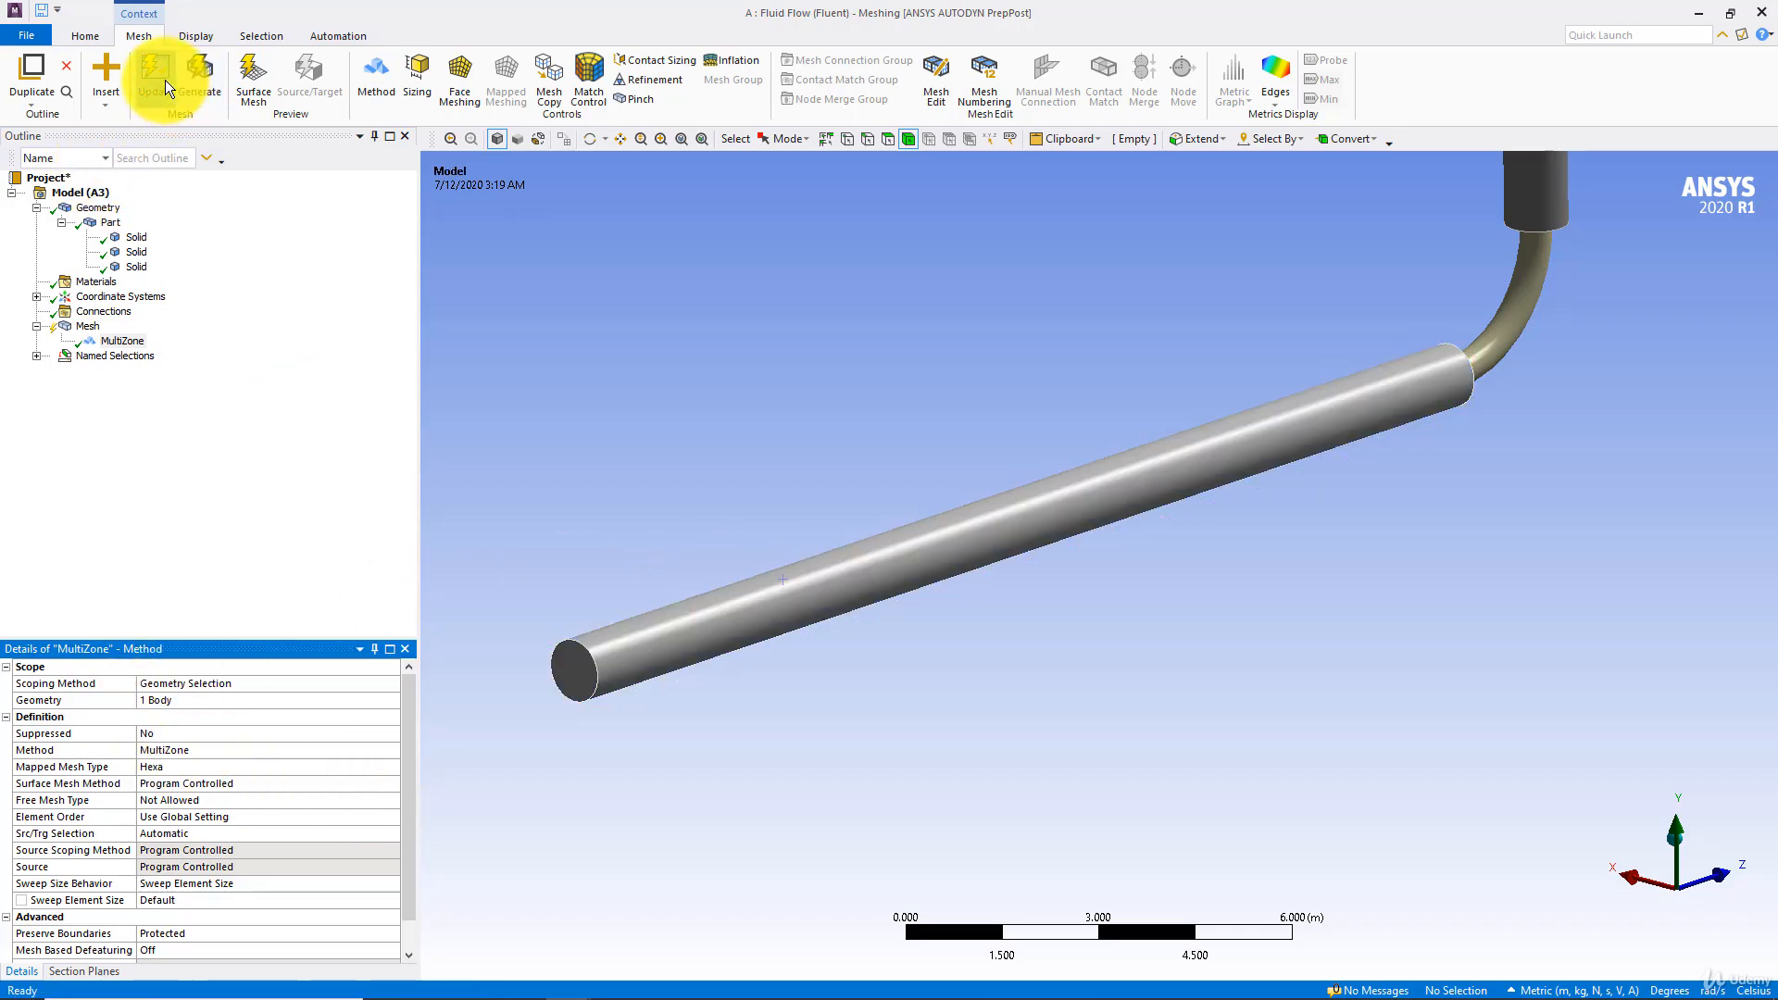
left_click(481, 205)
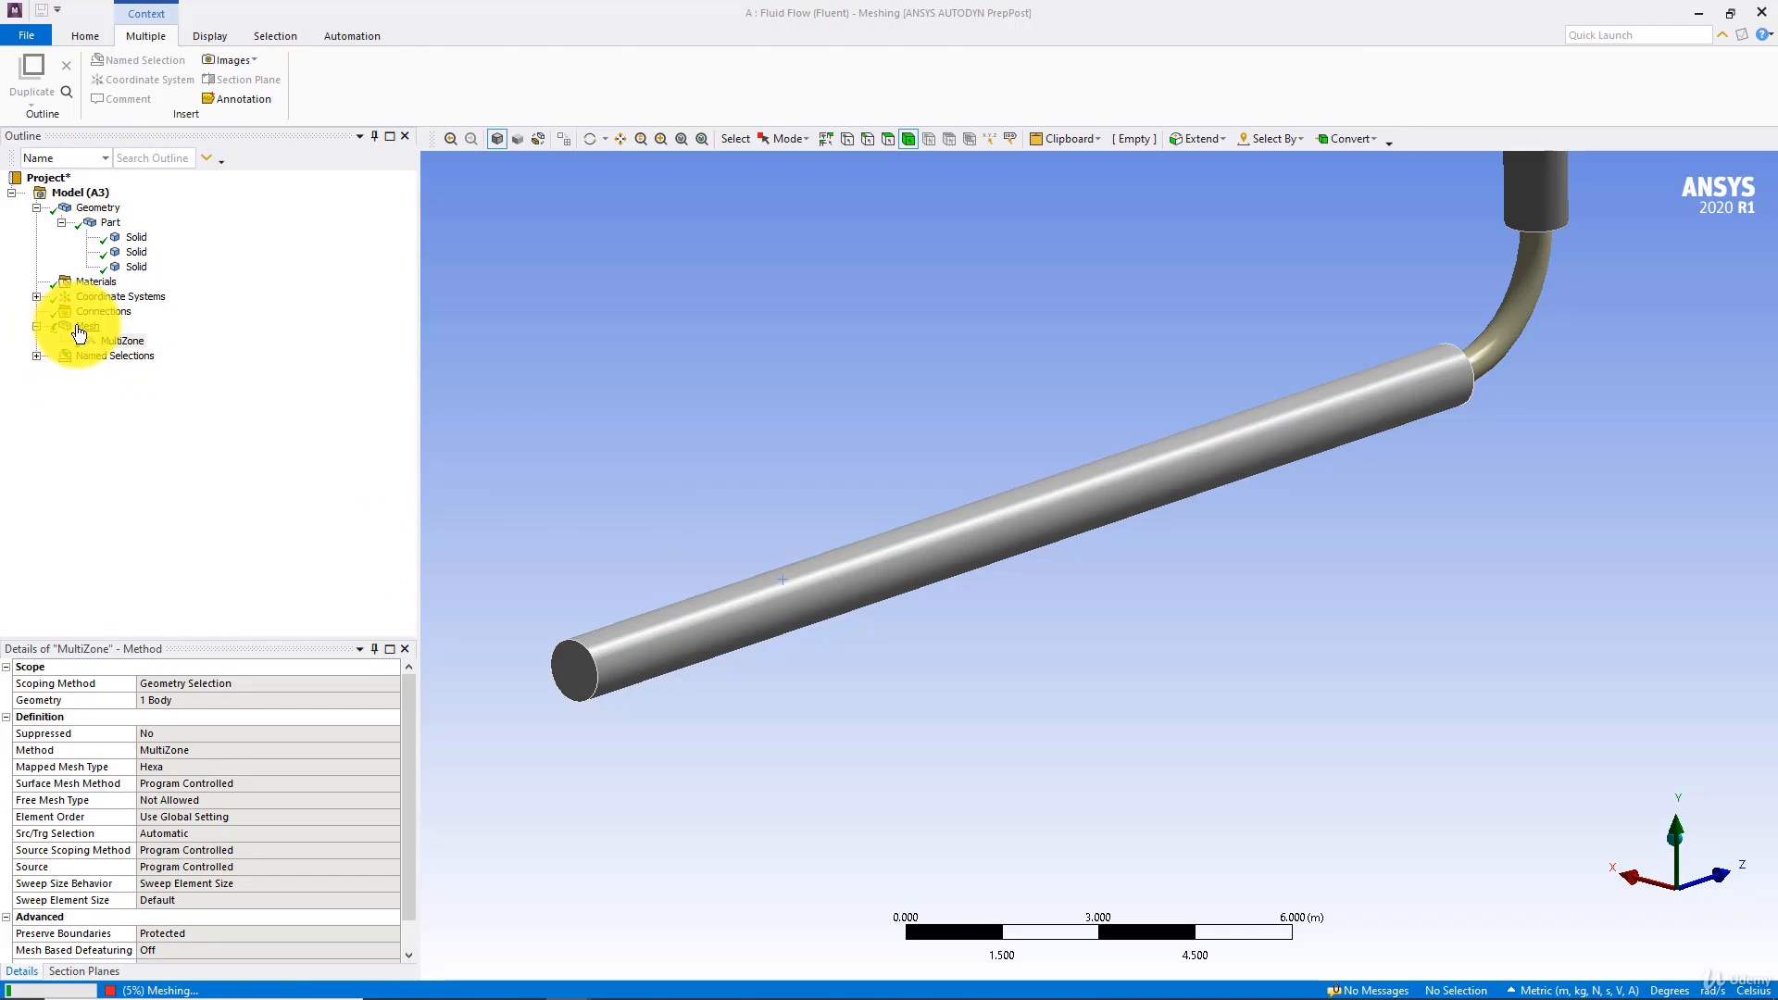
left_click(87, 327)
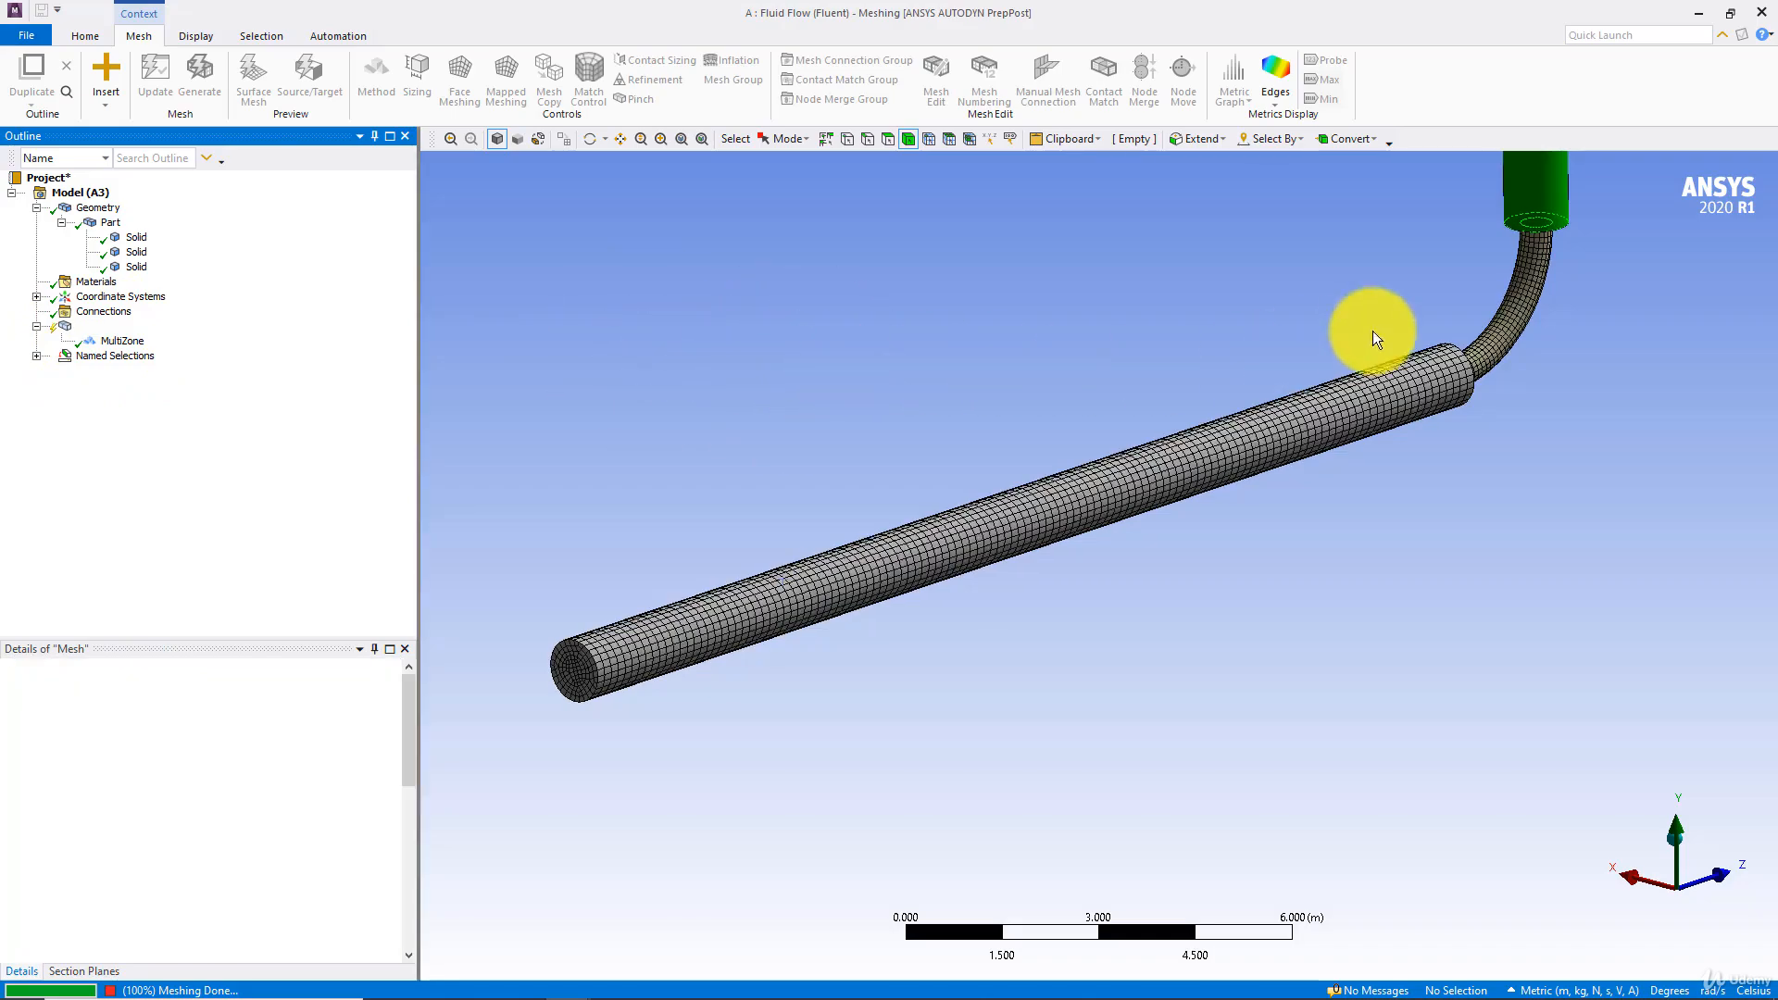
mouse_move(898, 385)
middle_mouse_down()
mouse_move(1012, 358)
mouse_move(887, 366)
mouse_move(936, 381)
mouse_move(624, 528)
mouse_move(996, 461)
mouse_move(988, 425)
mouse_move(842, 436)
mouse_move(815, 349)
mouse_move(913, 482)
mouse_move(814, 238)
mouse_move(734, 186)
mouse_move(908, 305)
mouse_move(837, 329)
mouse_move(1040, 398)
mouse_move(941, 437)
mouse_move(1051, 417)
mouse_move(880, 405)
middle_mouse_up()
left_click(86, 328)
Insert a sizing control in the mesh and select the vertical pipe body as its geometry
right_click(86, 328)
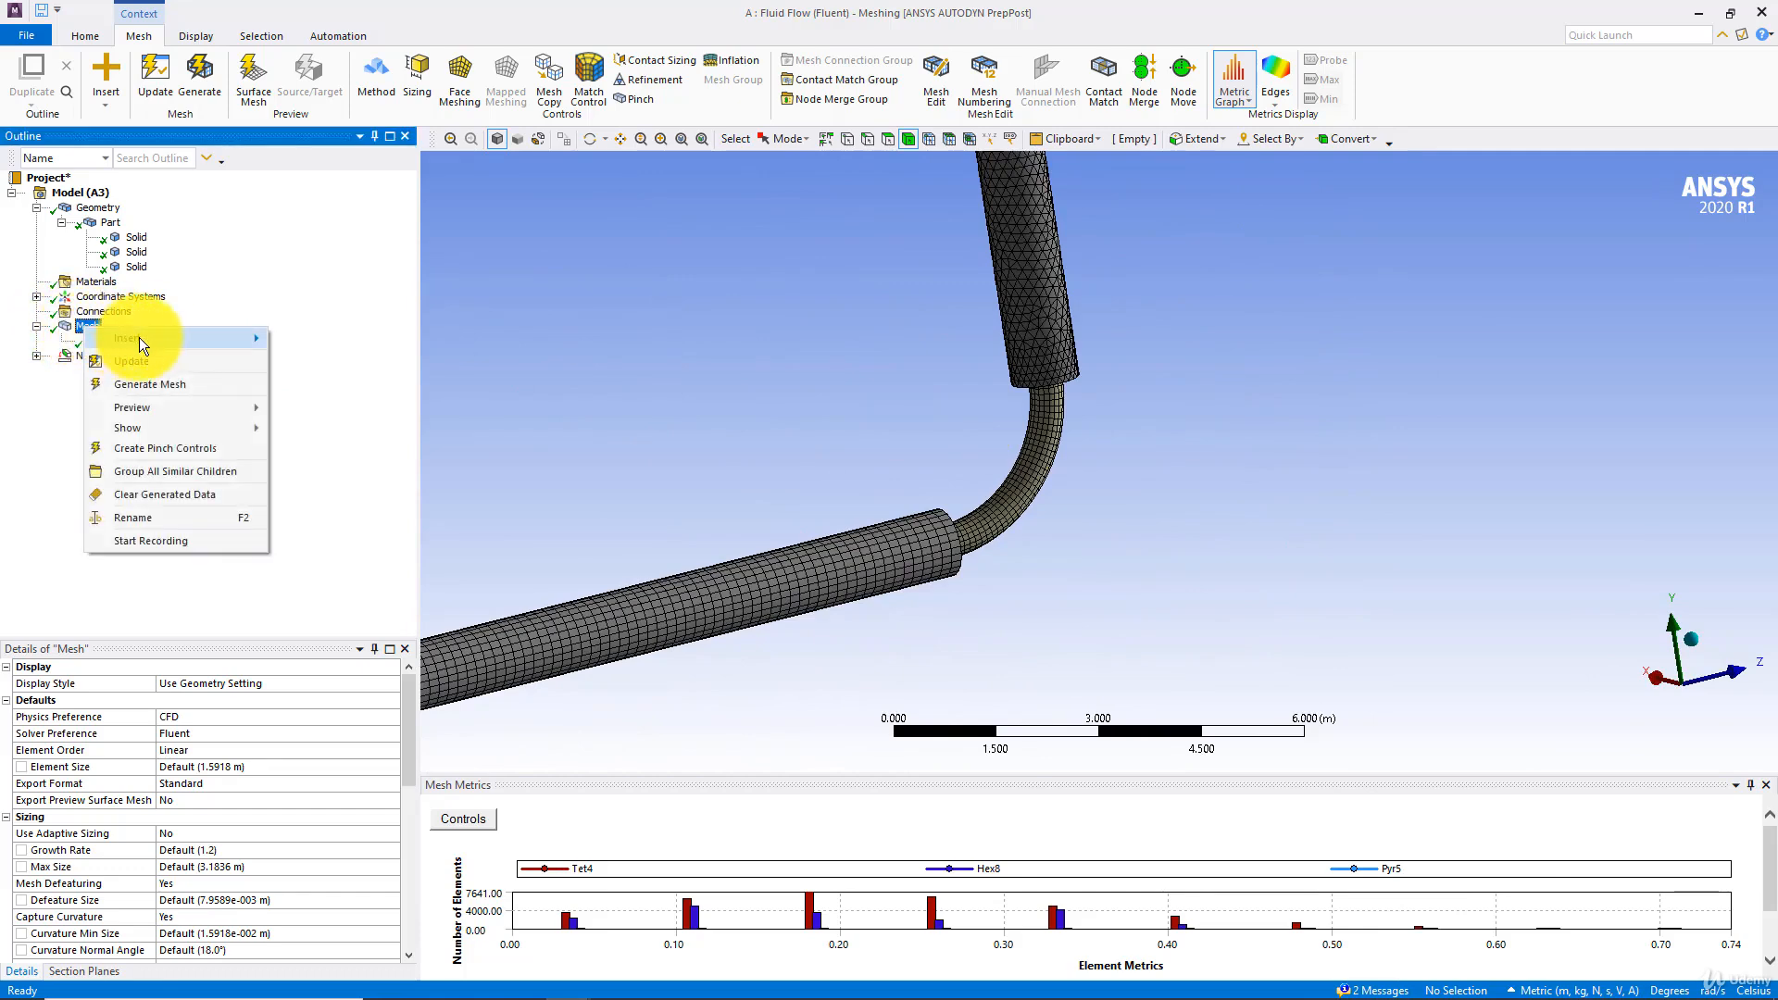
mouse_move(217, 337)
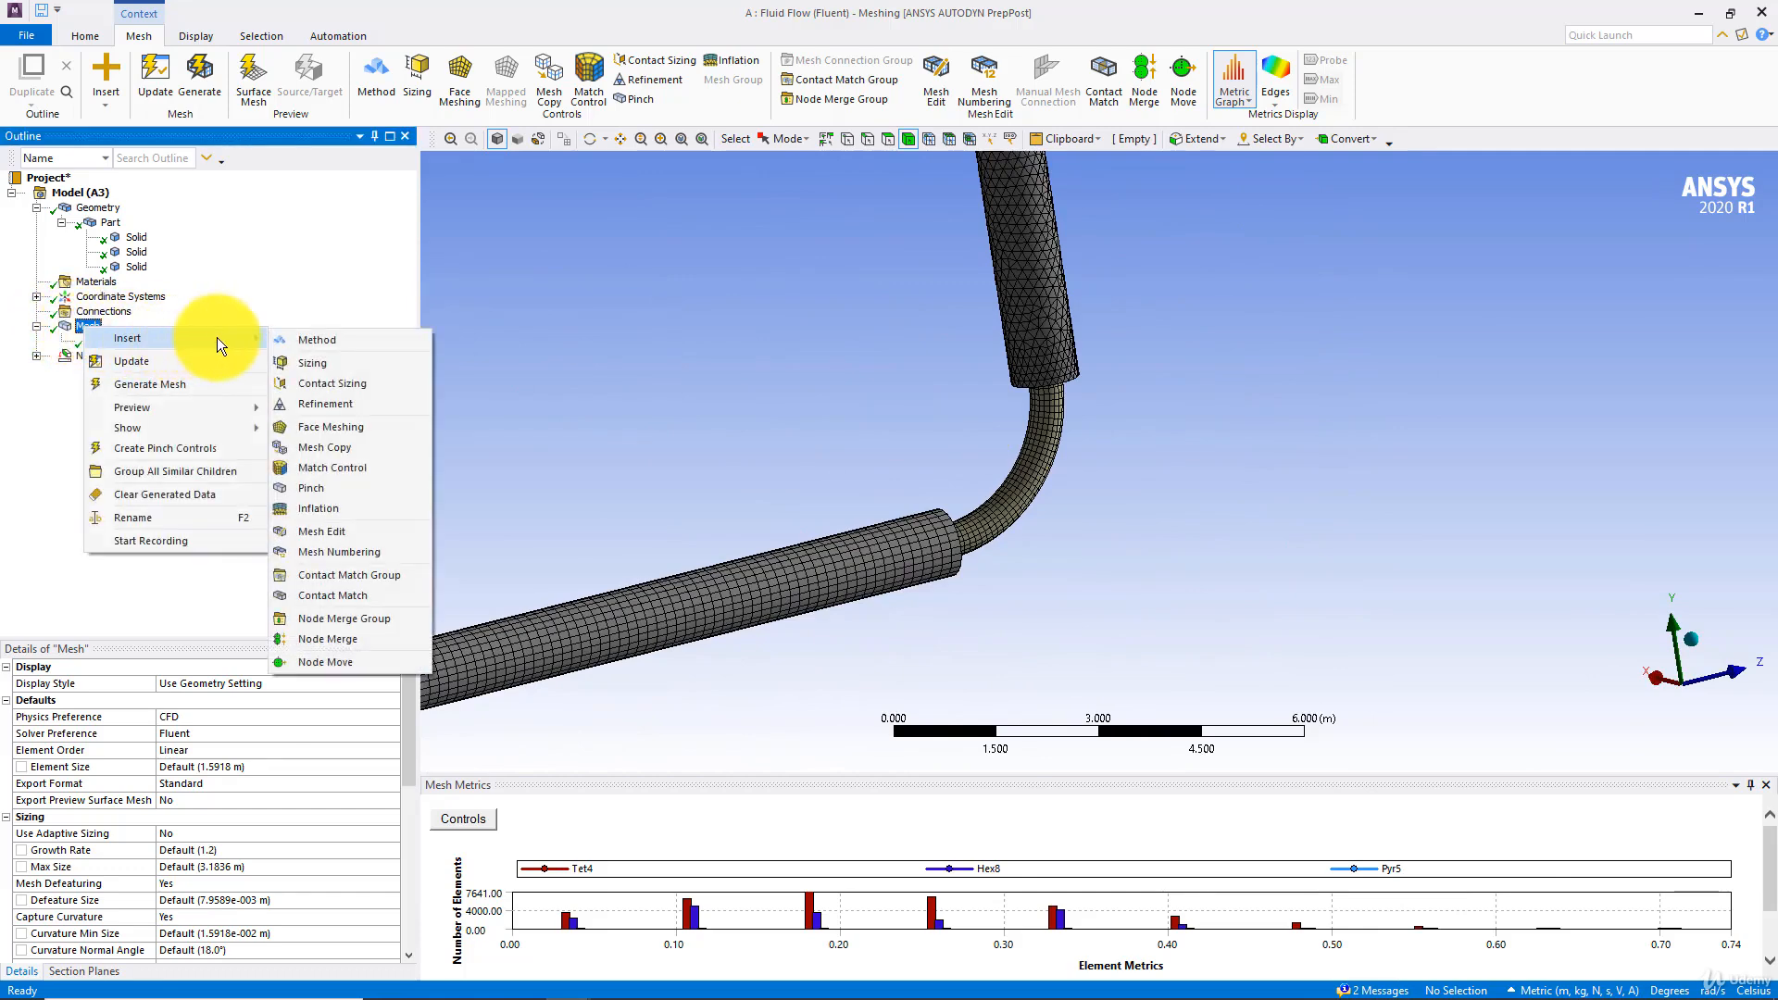
left_click(319, 364)
scroll(704, 335, "down", 3)
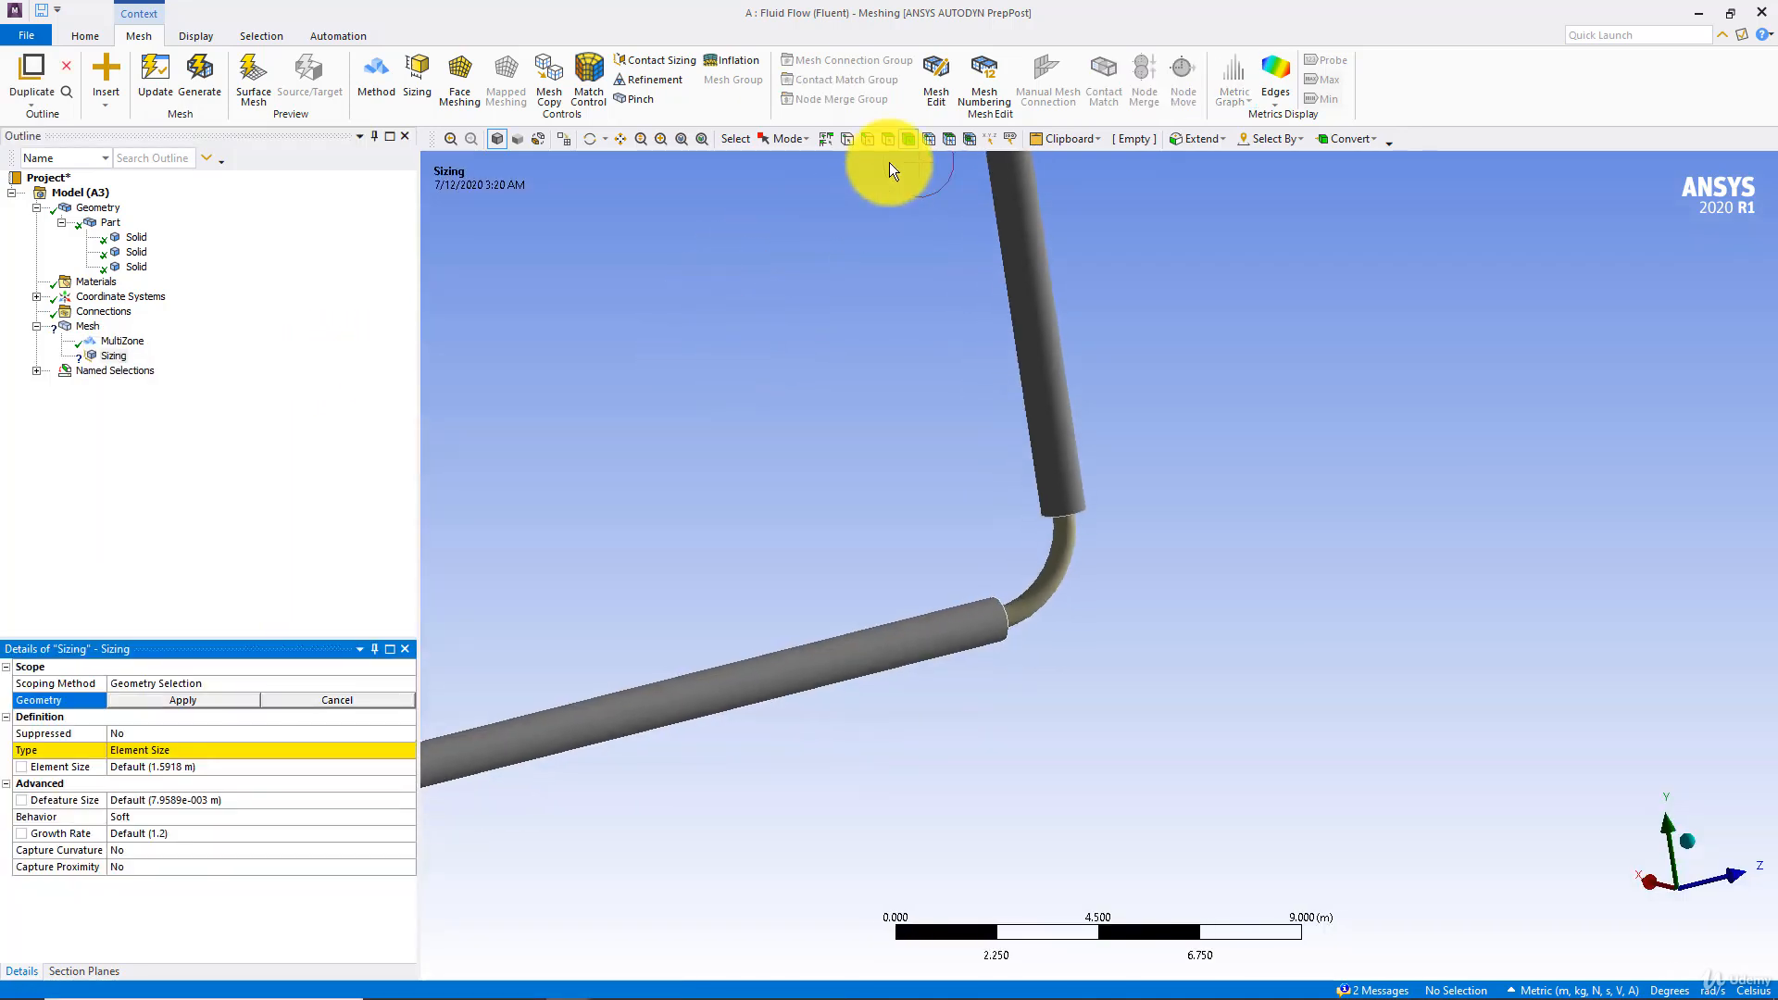
left_click(907, 139)
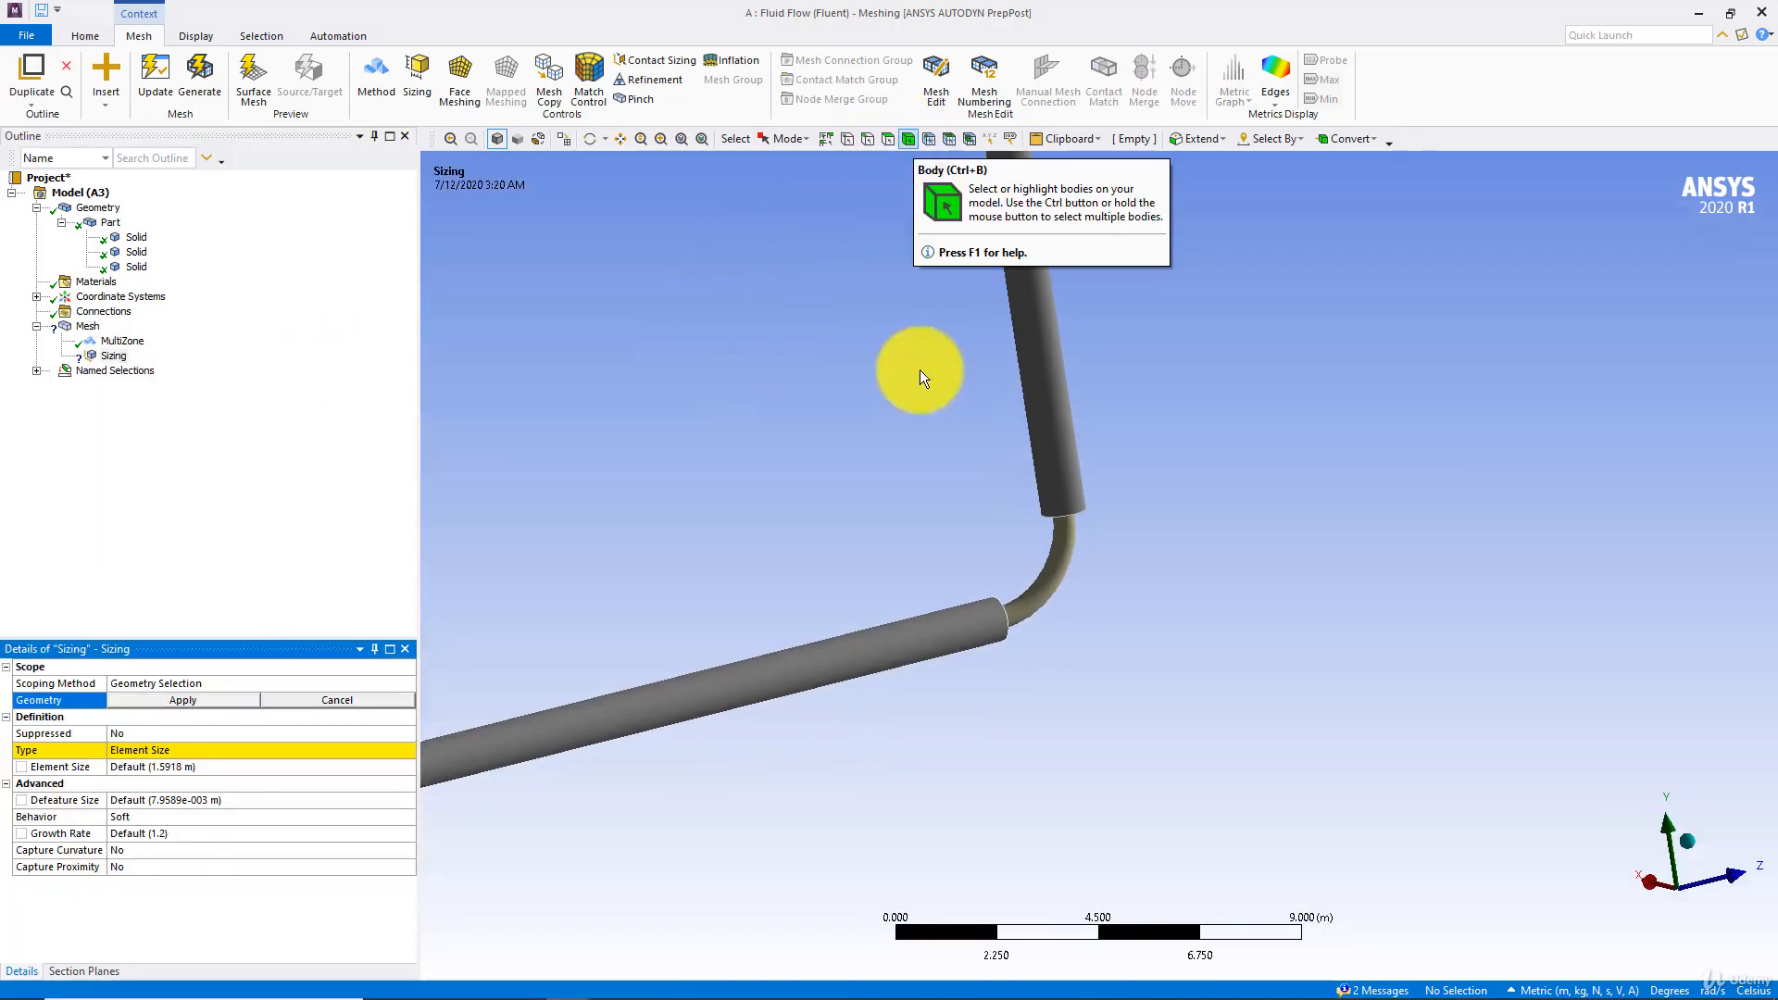
left_click(1055, 477)
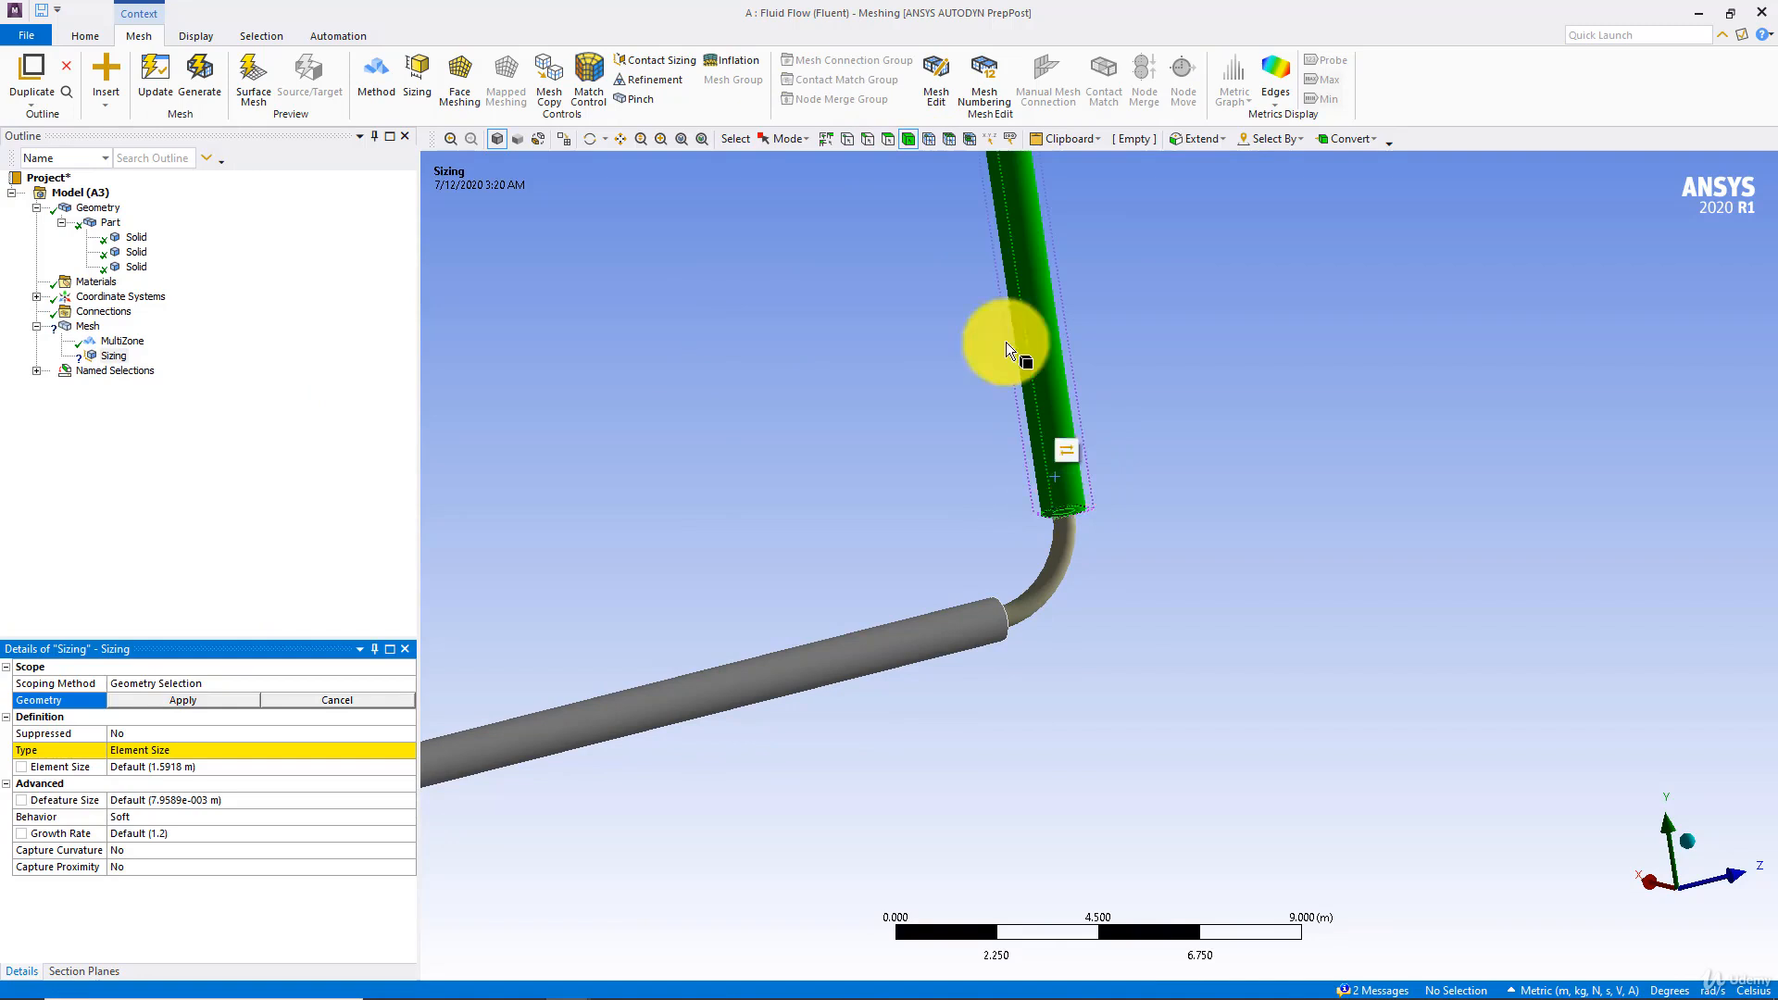
Try face selection for the sizing control on the vertical pipe's cylindrical face and its ring-shaped lower end face
left_click(887, 141)
left_click(1028, 417)
middle_click_drag(1017, 397, 997, 569)
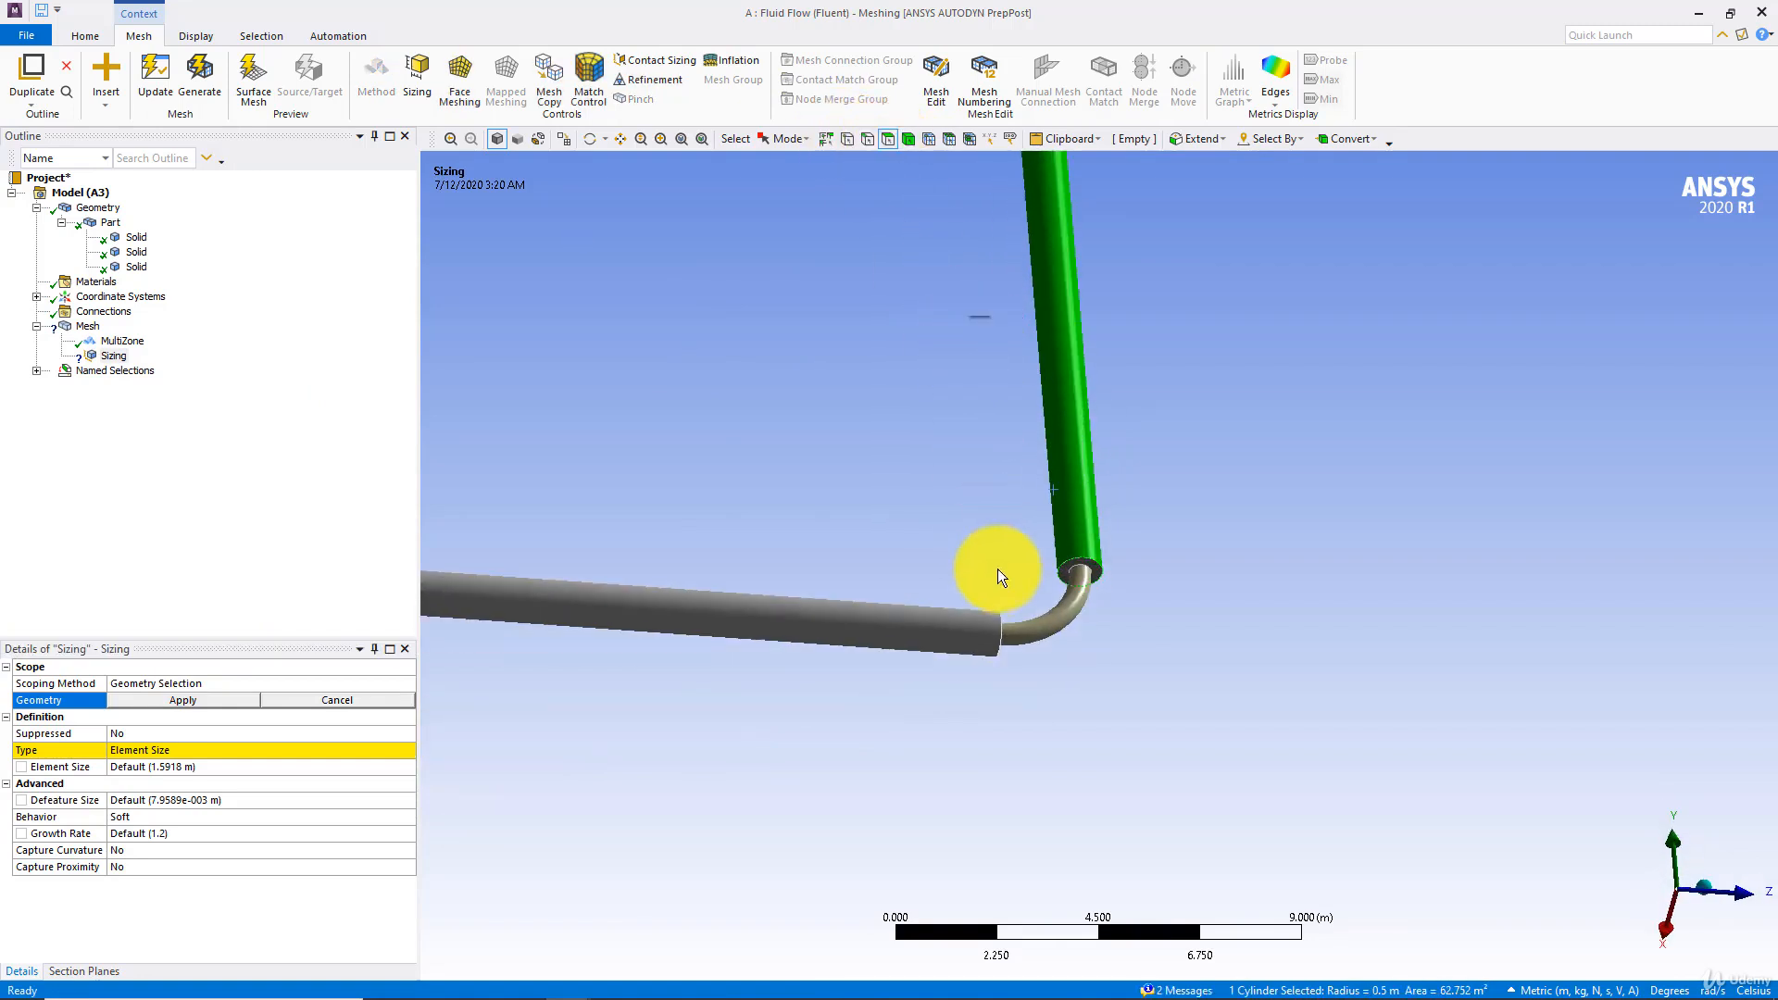
scroll(1093, 565, "down", 4)
scroll(1062, 583, "up", 7)
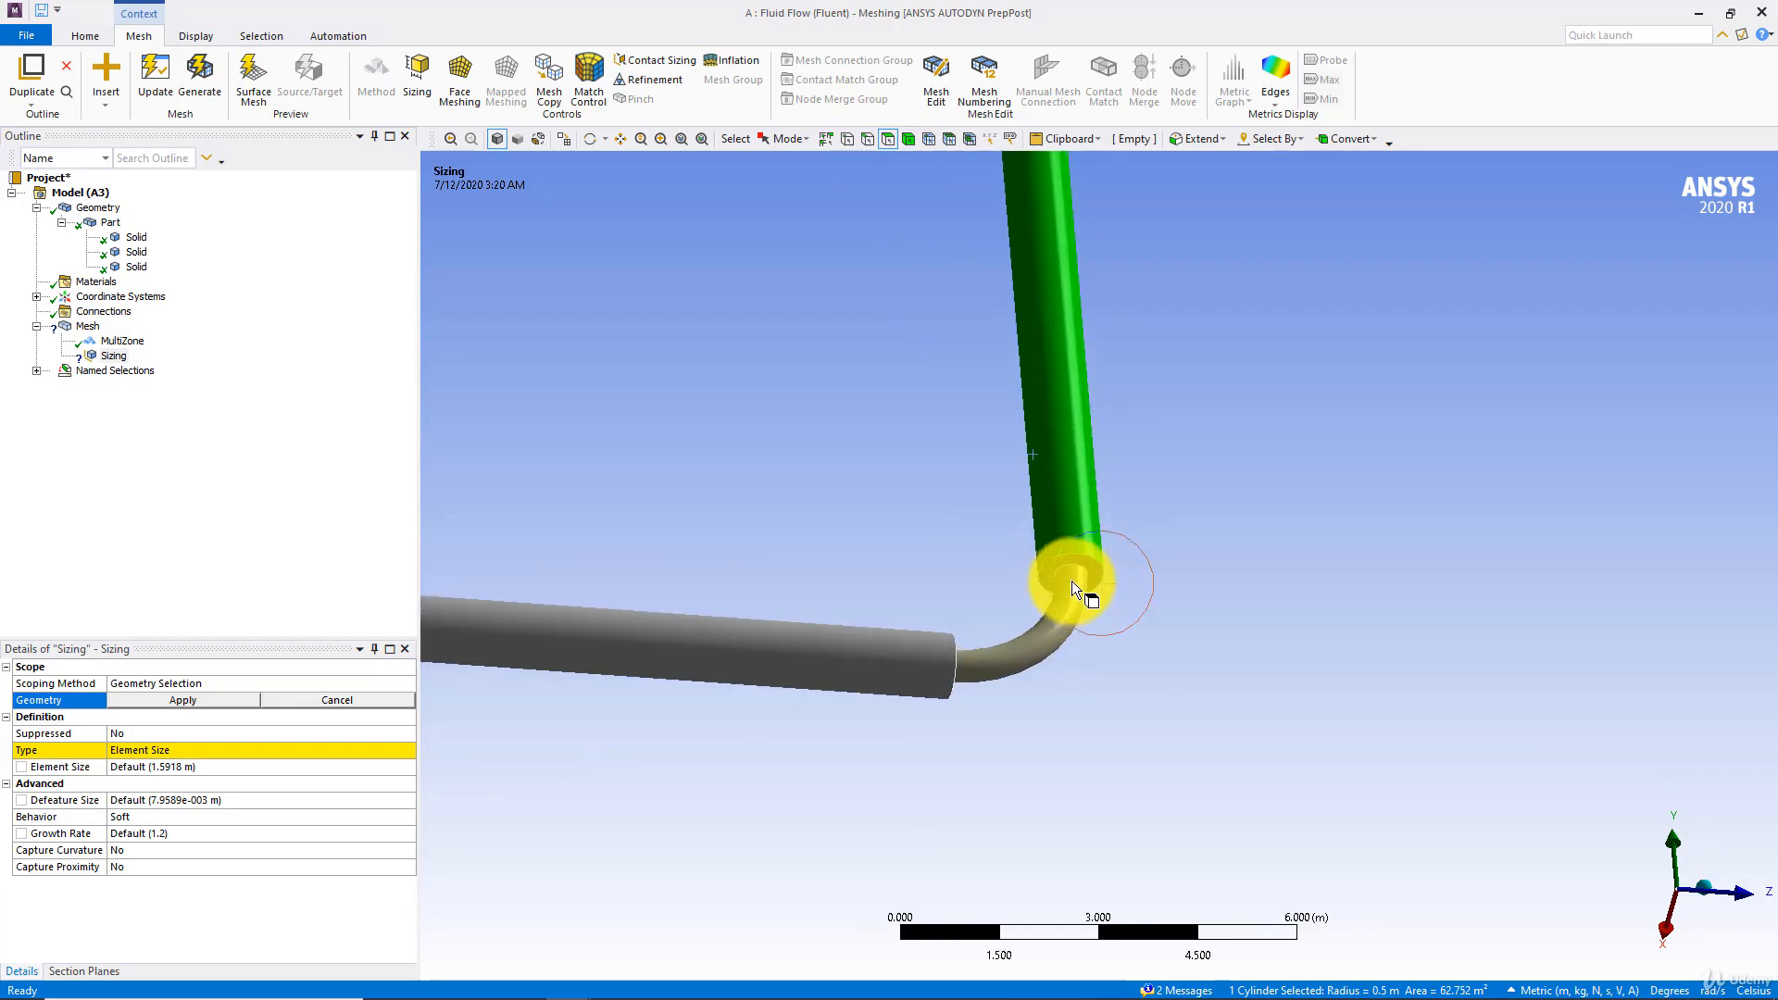
left_click(1080, 560)
scroll(1079, 559, "up", 1)
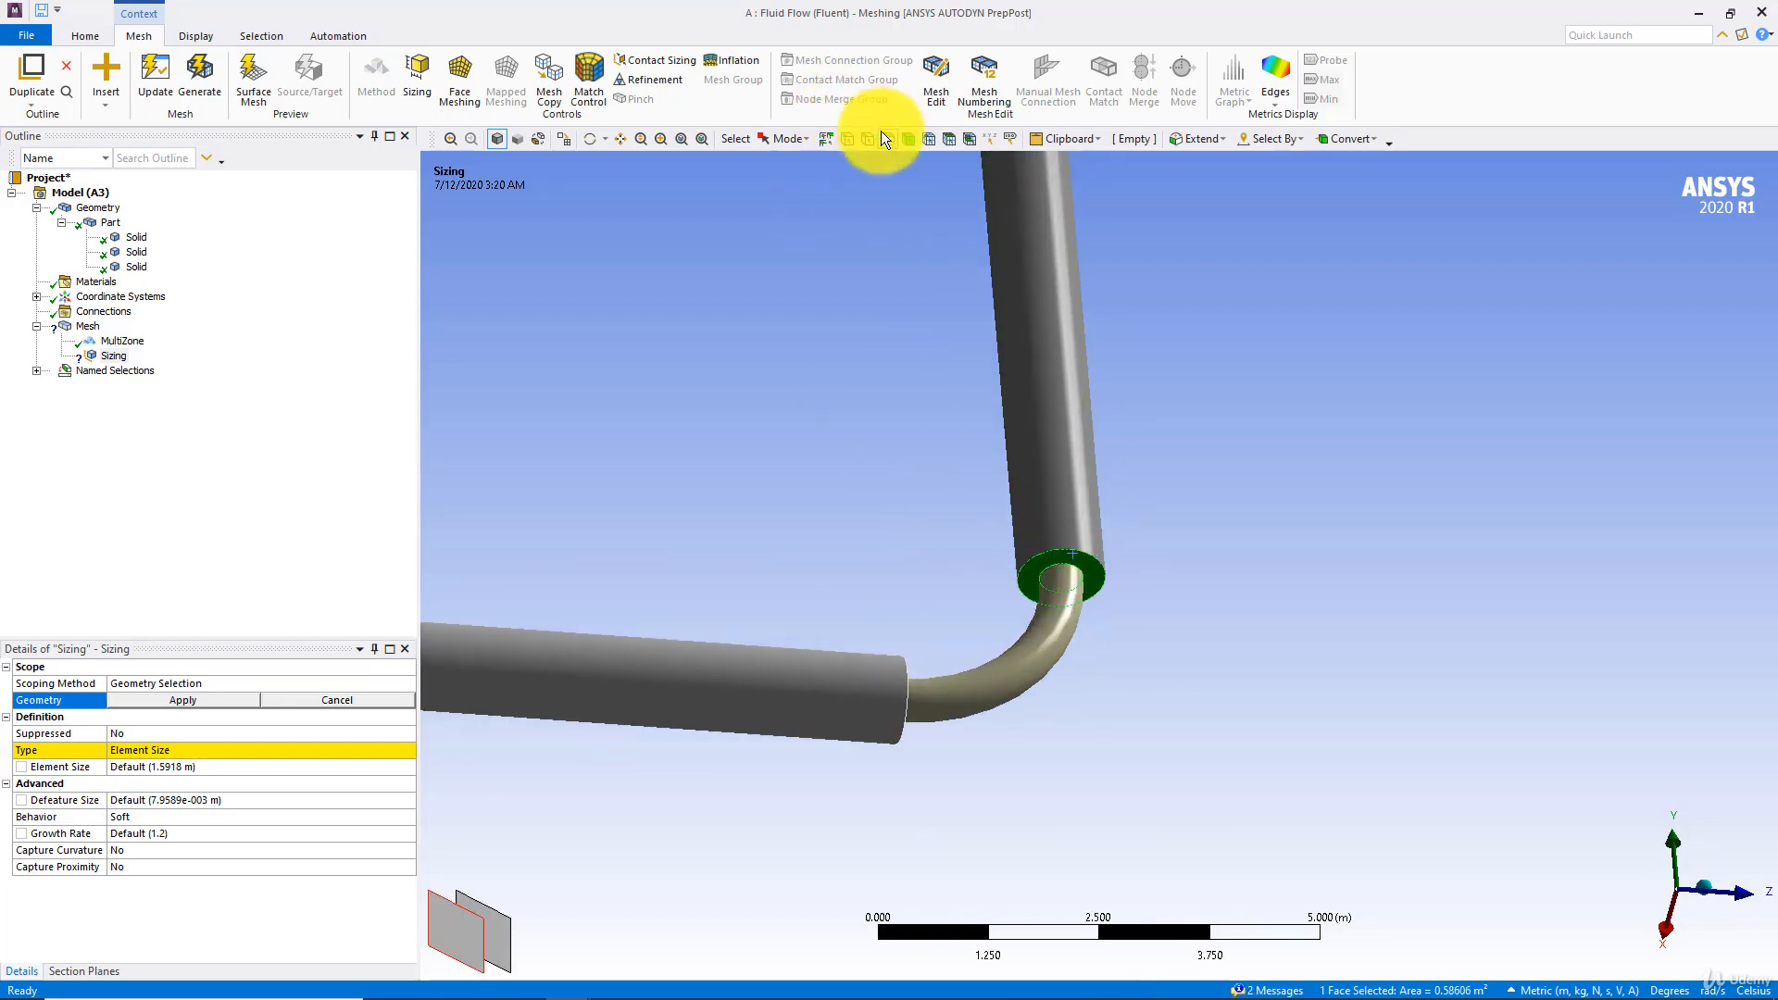
Try edge selection for the sizing control on the outer circular edge at the vertical pipe's lower end
left_click(870, 138)
left_click(891, 558)
left_click(1047, 554)
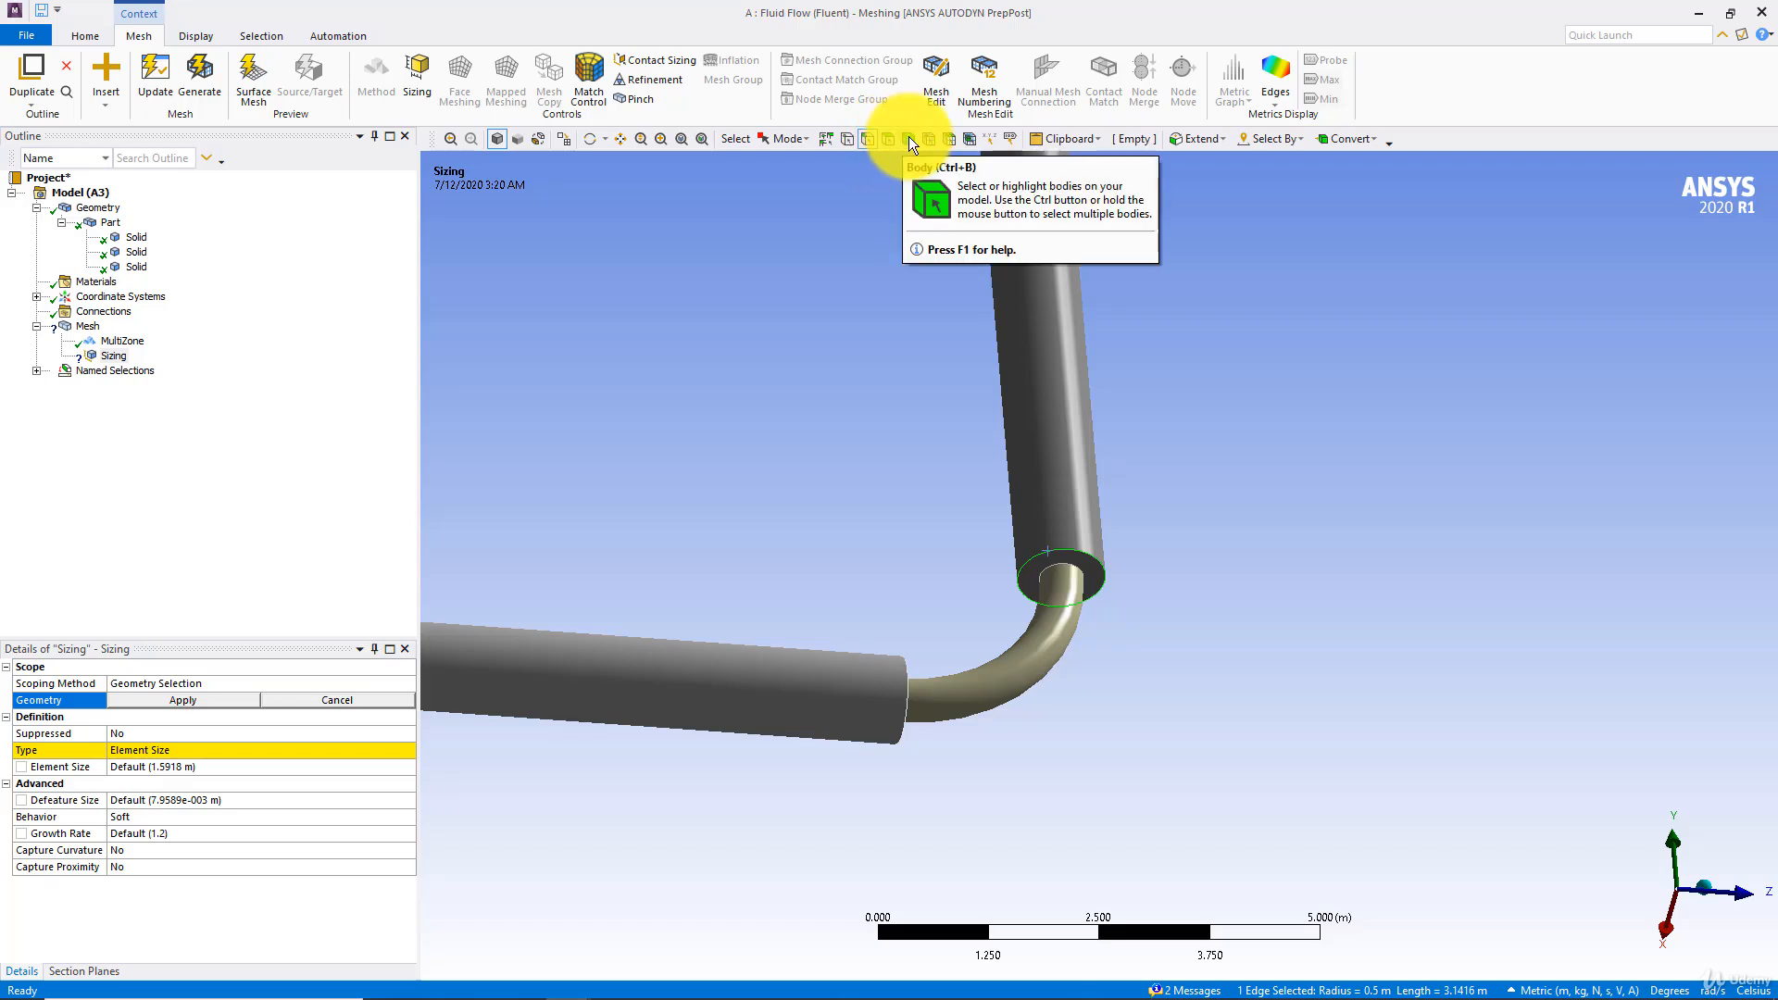
middle_click_drag(641, 374, 574, 463)
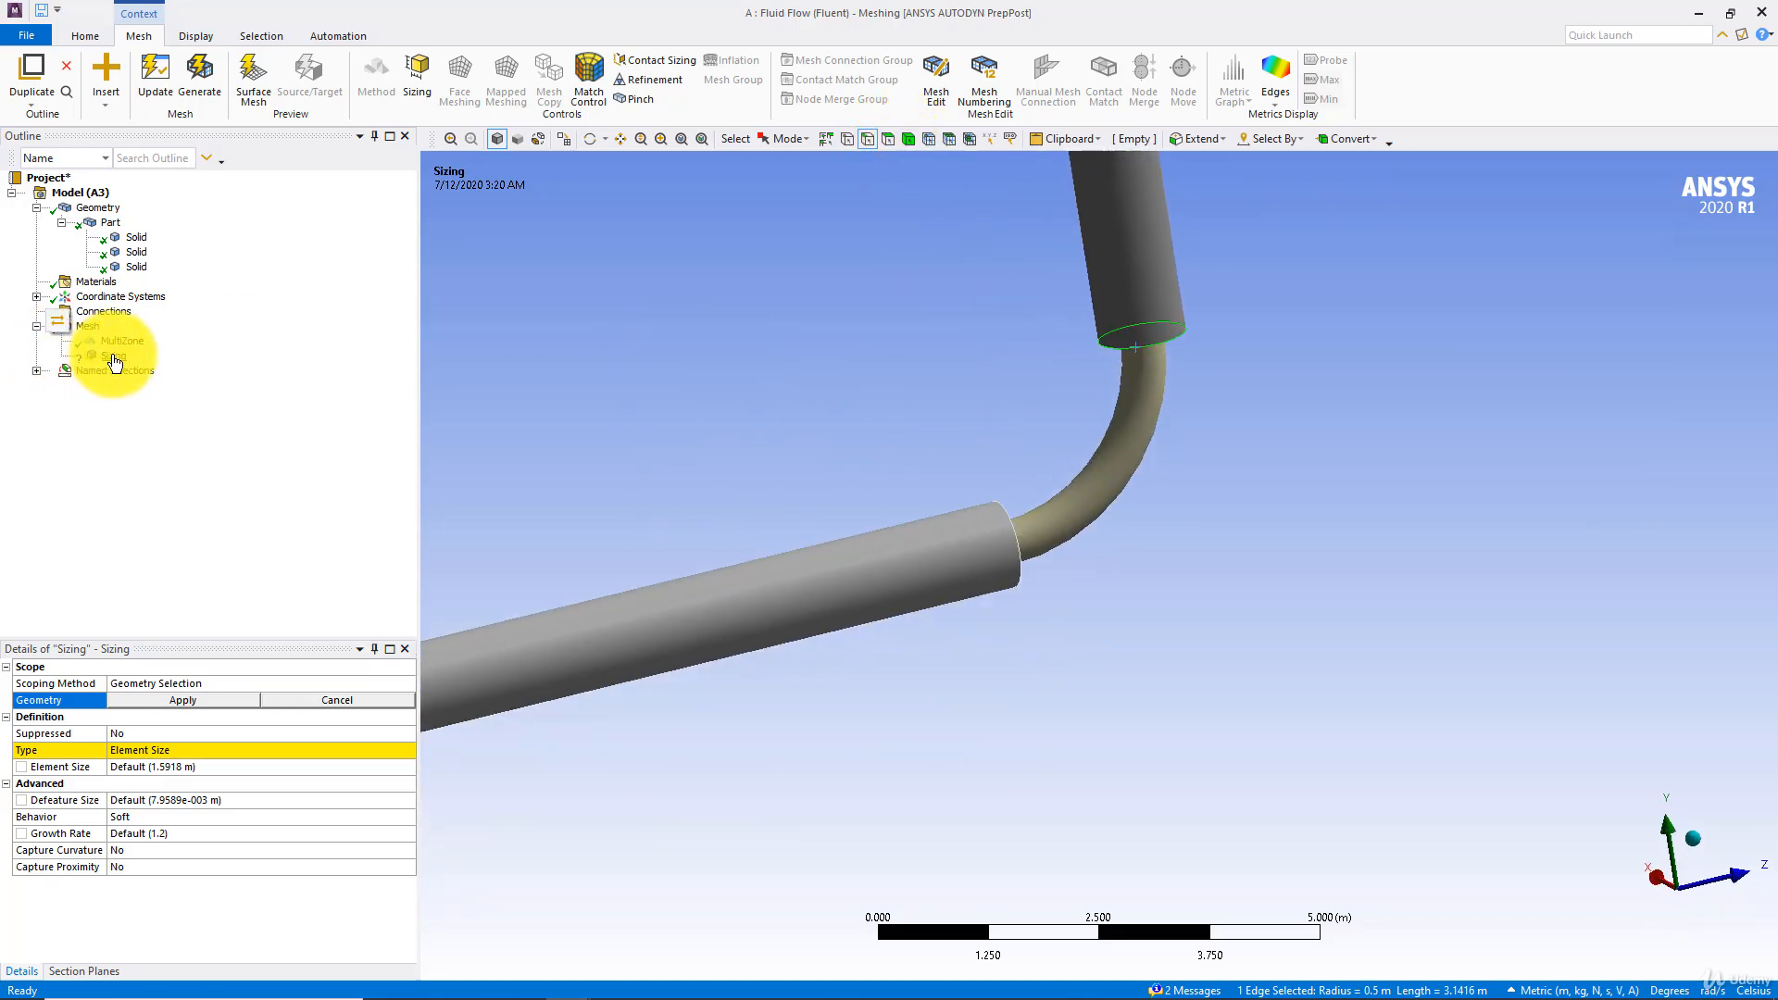
Delete the unscoped sizing control from the mesh
left_click(113, 356)
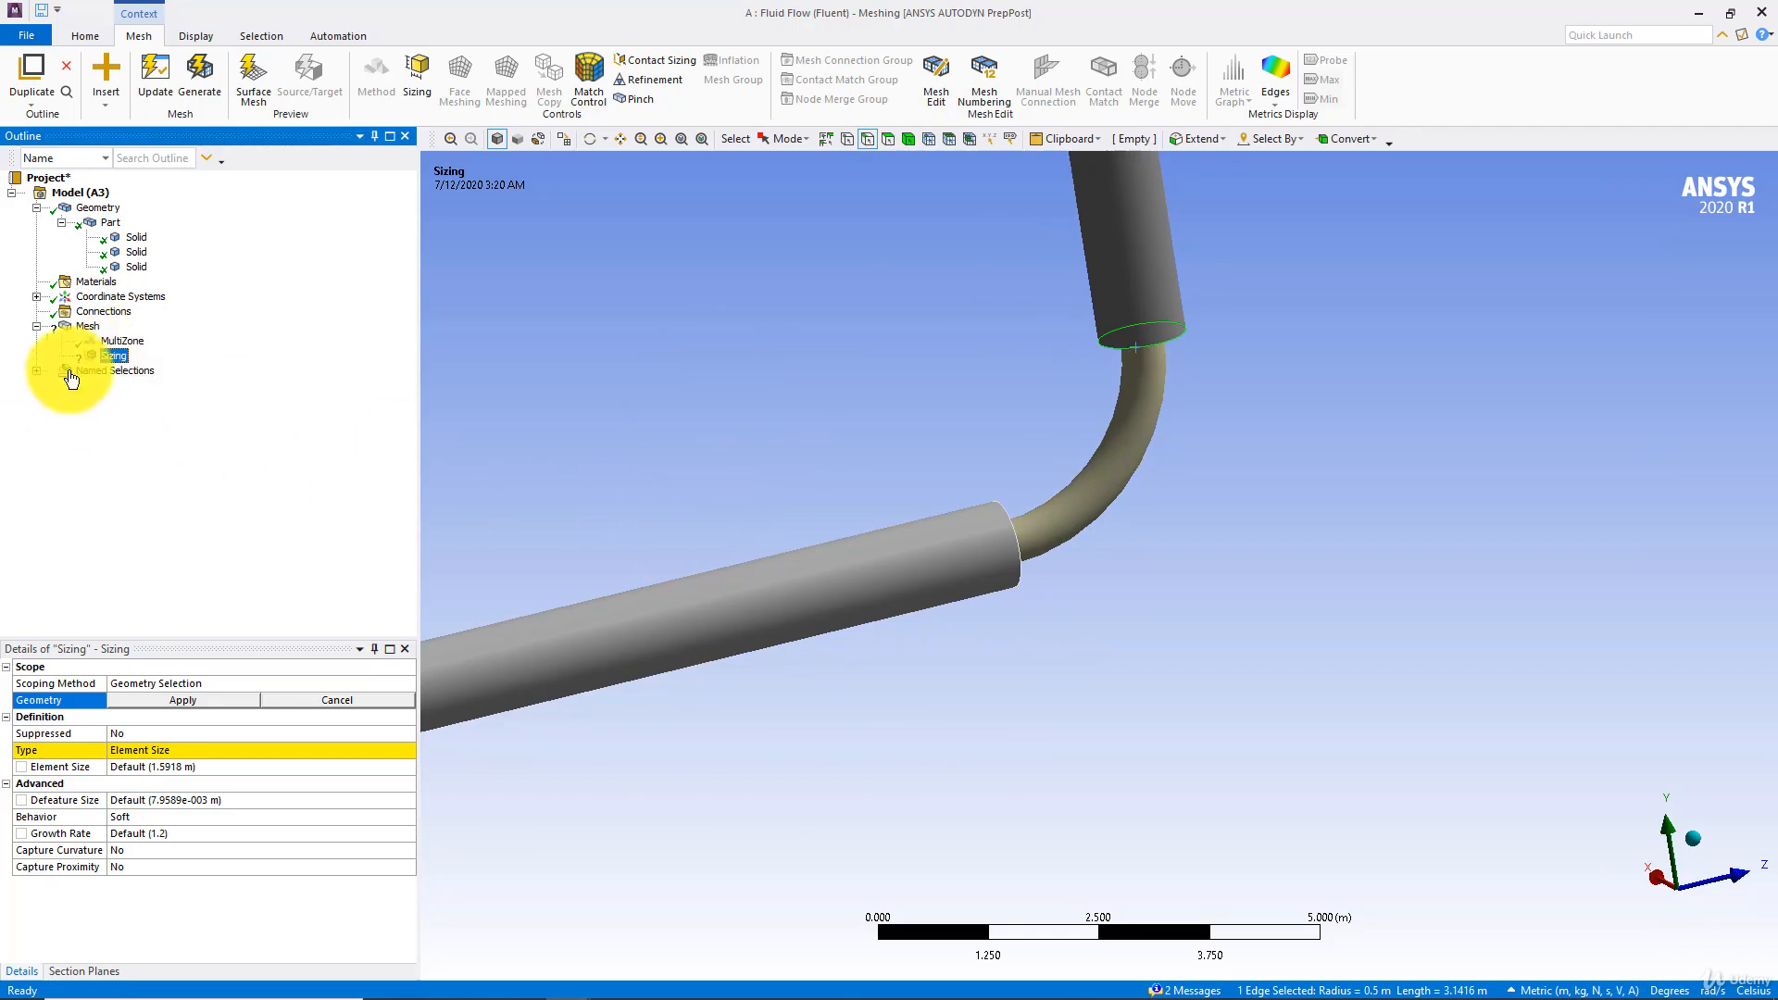
key("Delete")
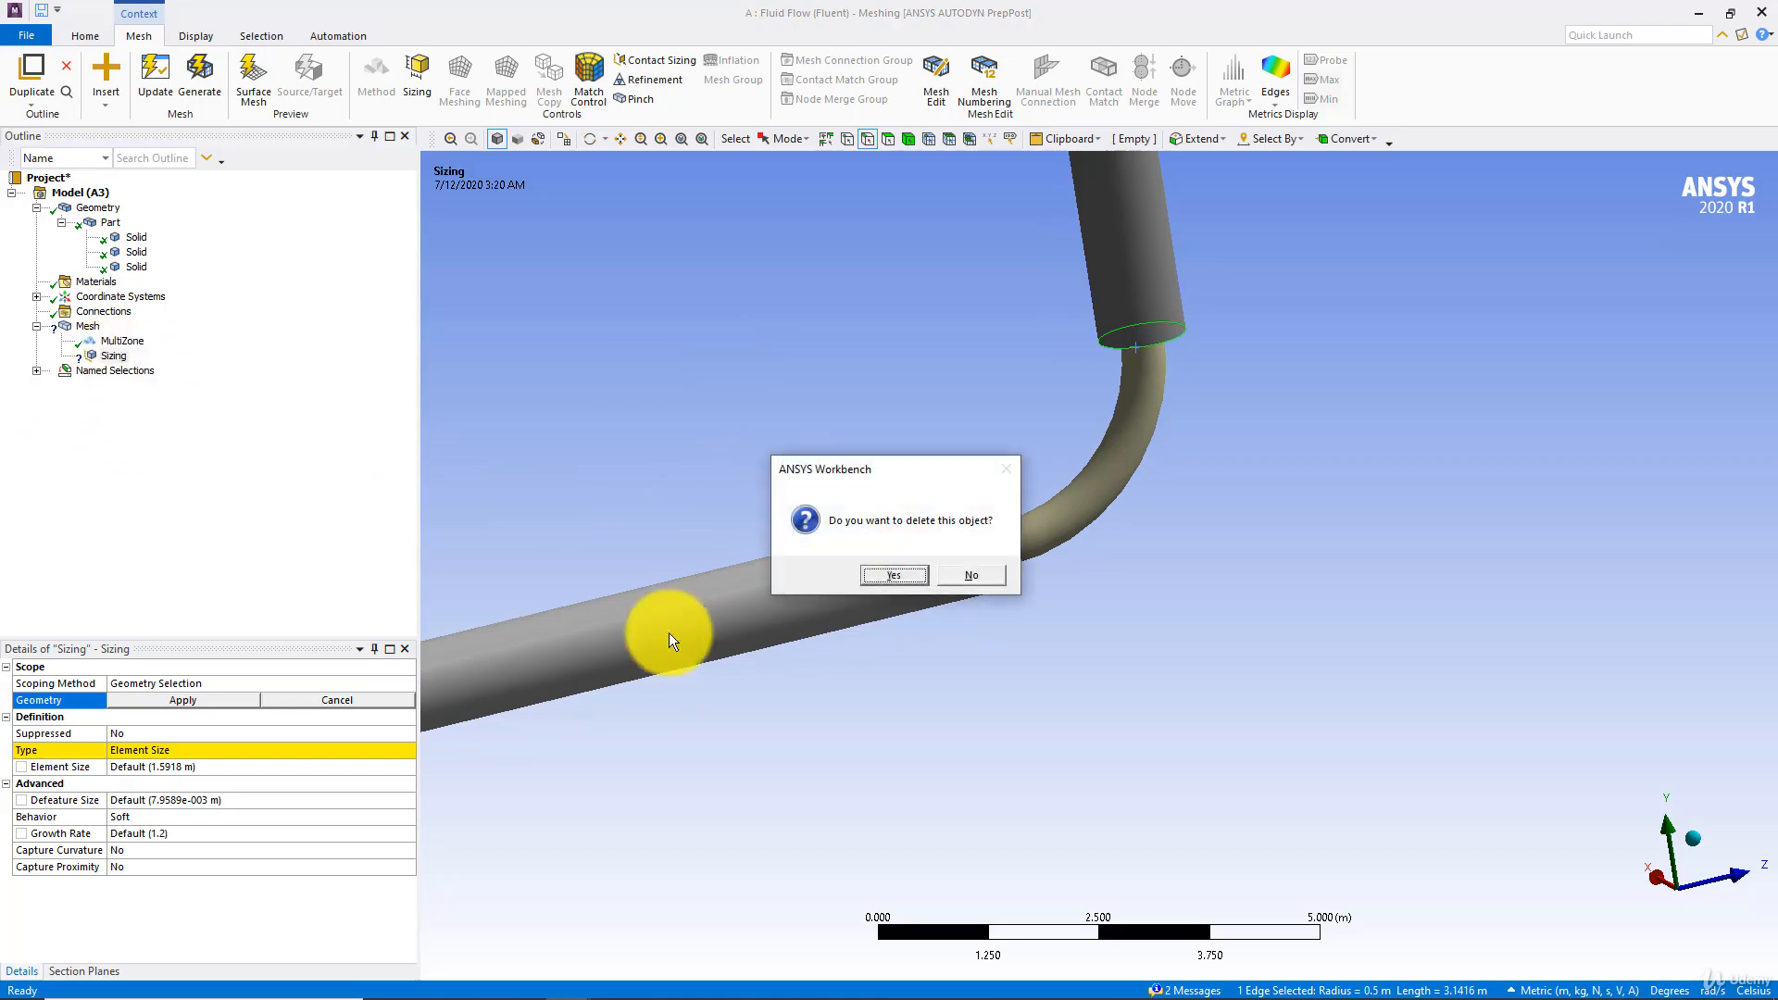
left_click(887, 578)
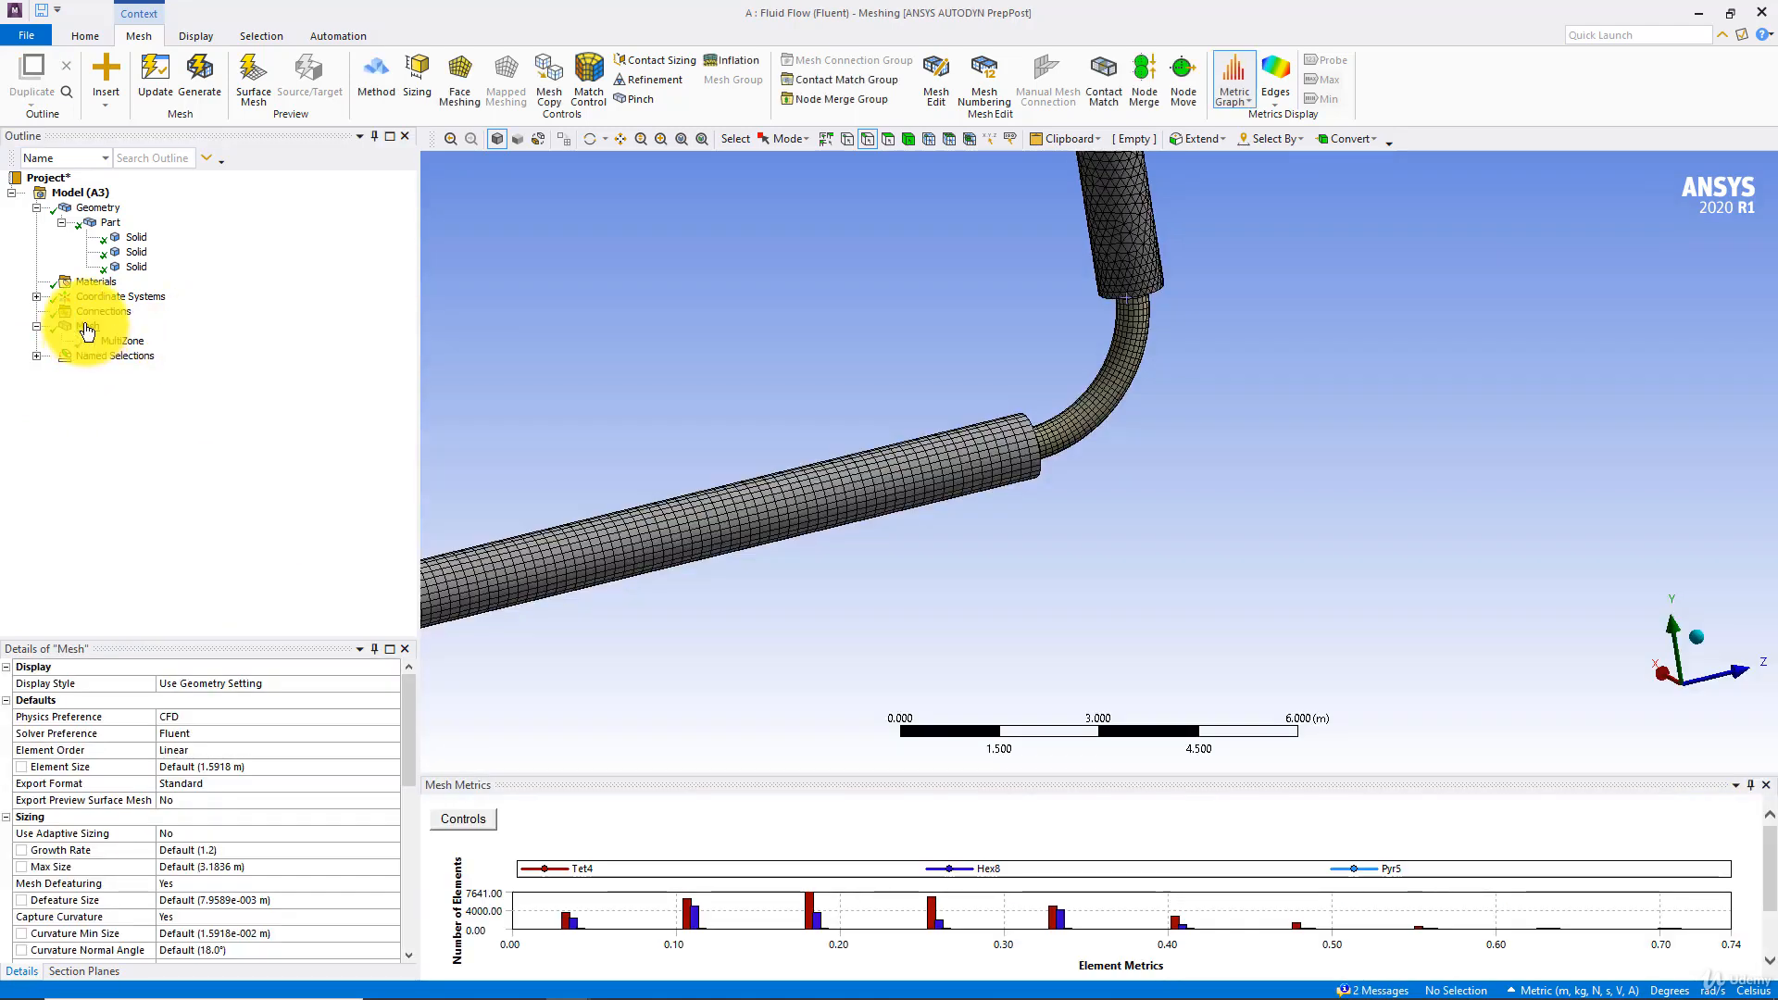
Add a mesh method scoped to the 90-degree bend body and set it to Tetrahedrons
right_click(87, 331)
mouse_move(241, 335)
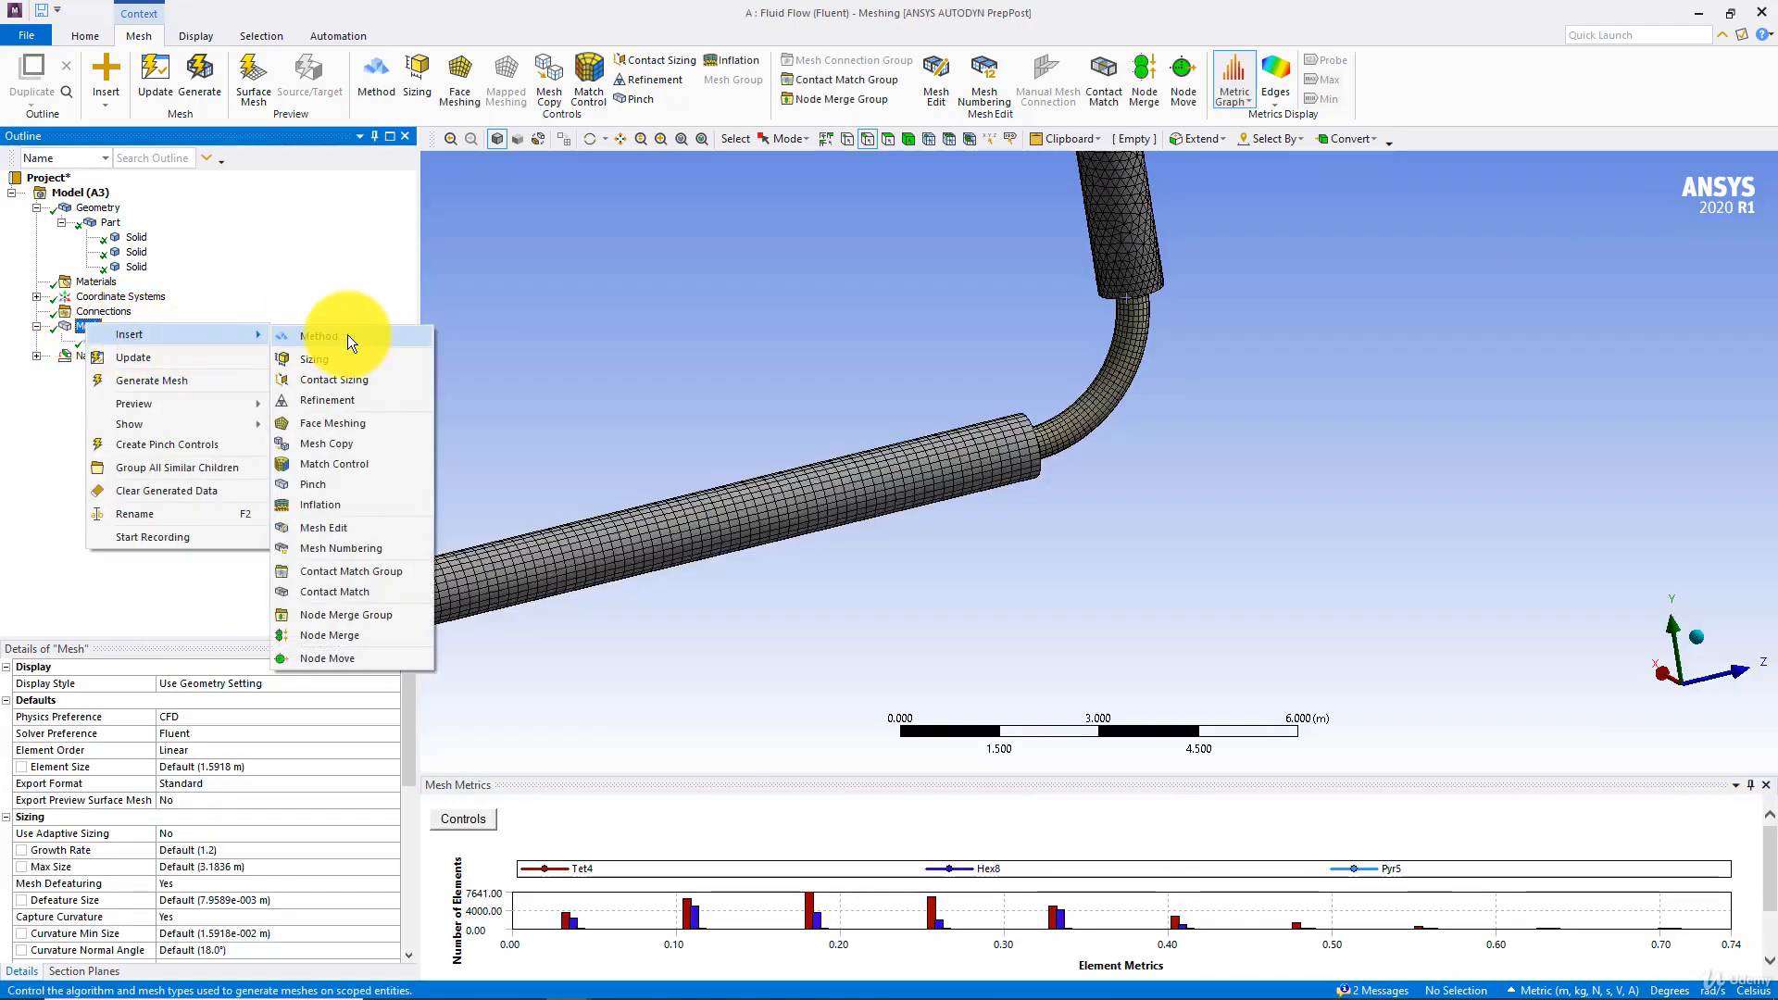
left_click(347, 335)
left_click(1126, 441)
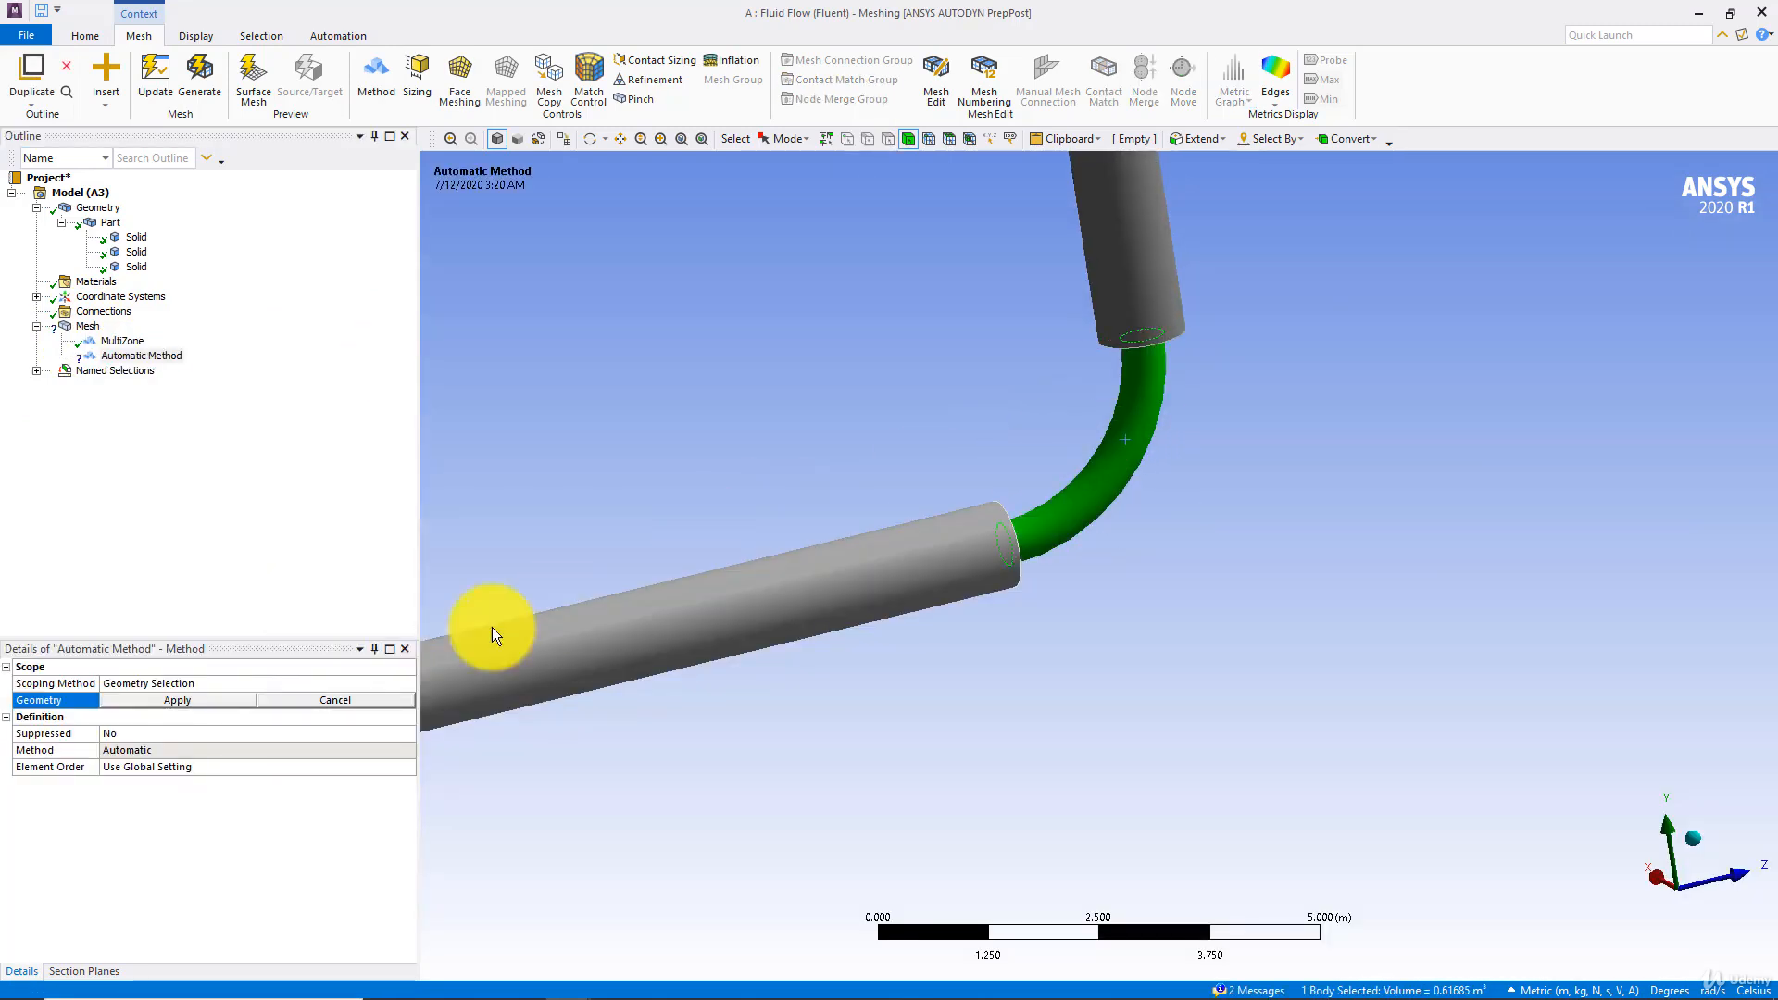
left_click(190, 700)
left_click(183, 749)
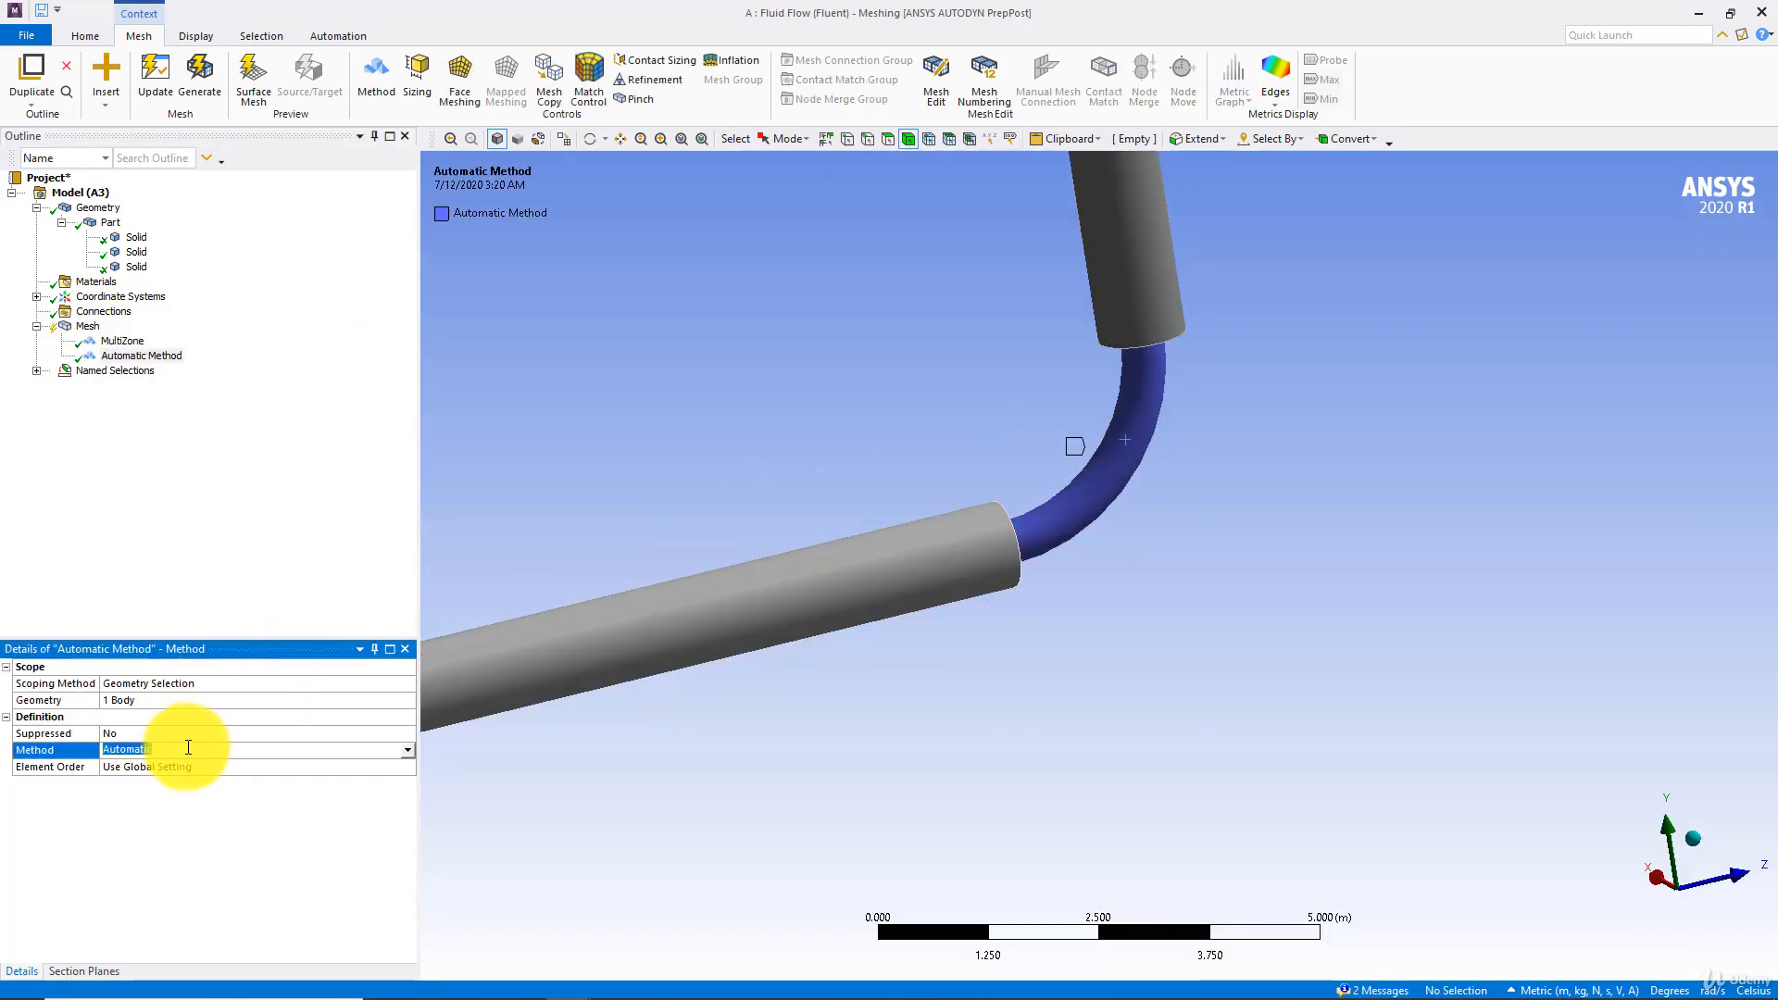
left_click(405, 750)
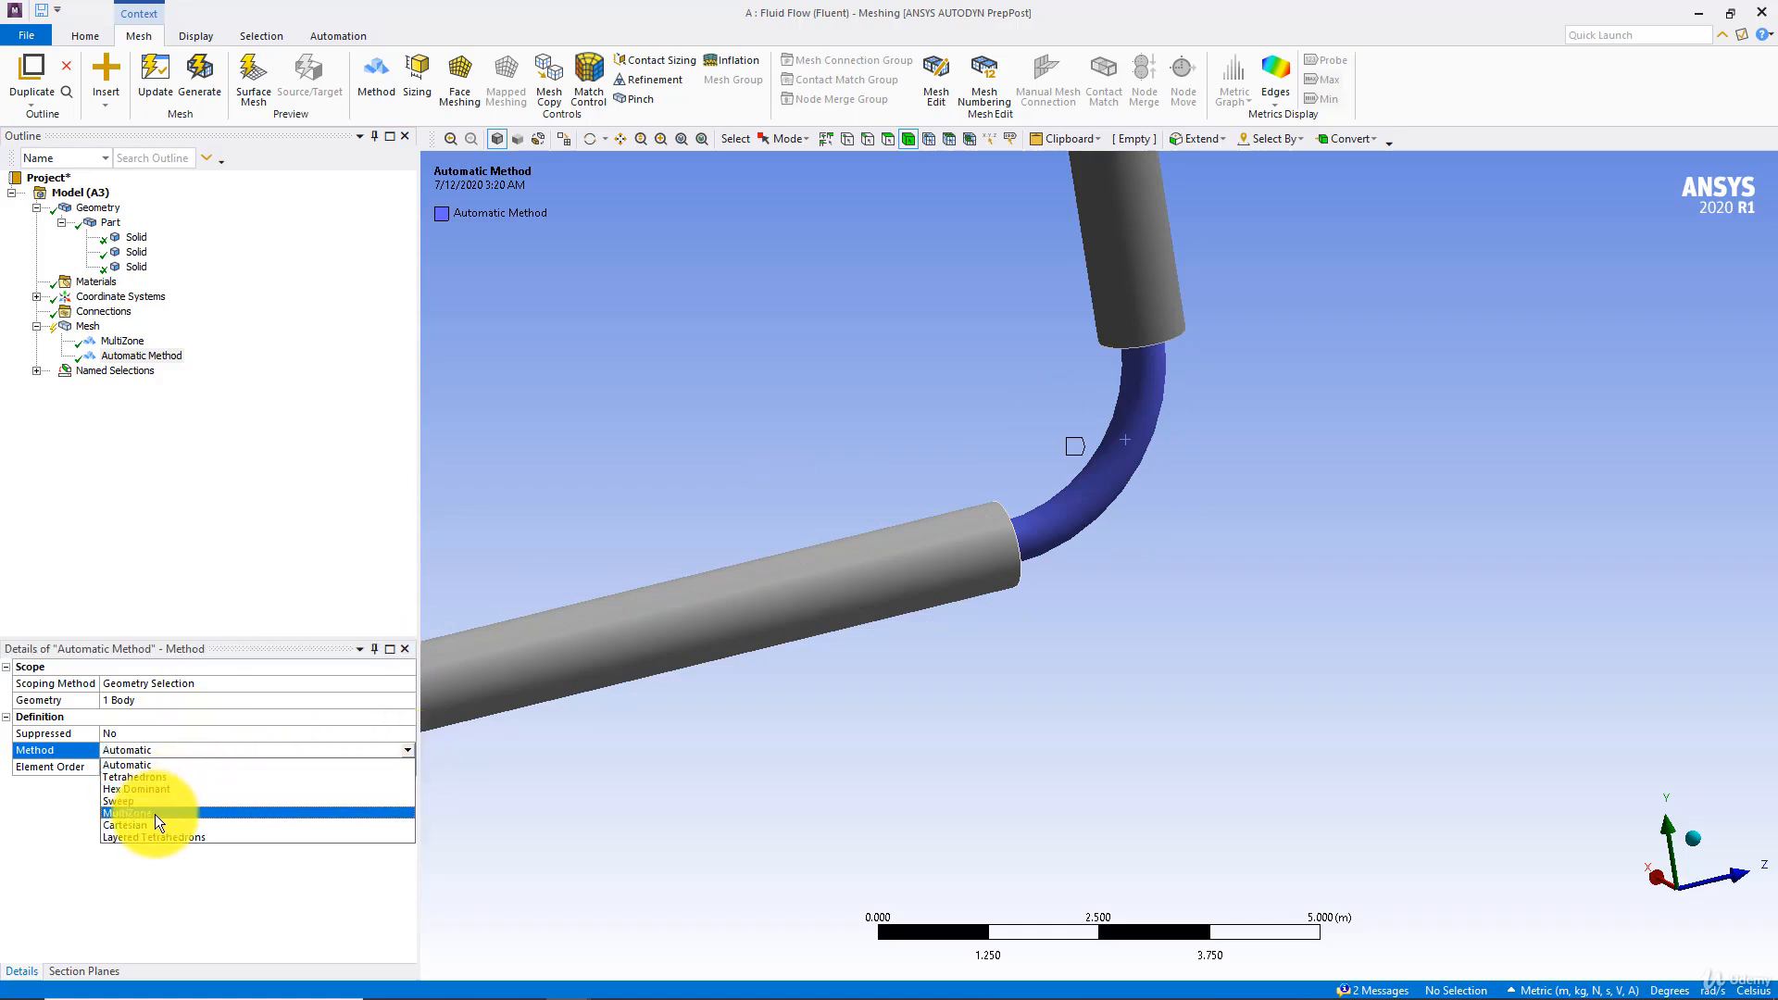
left_click(153, 776)
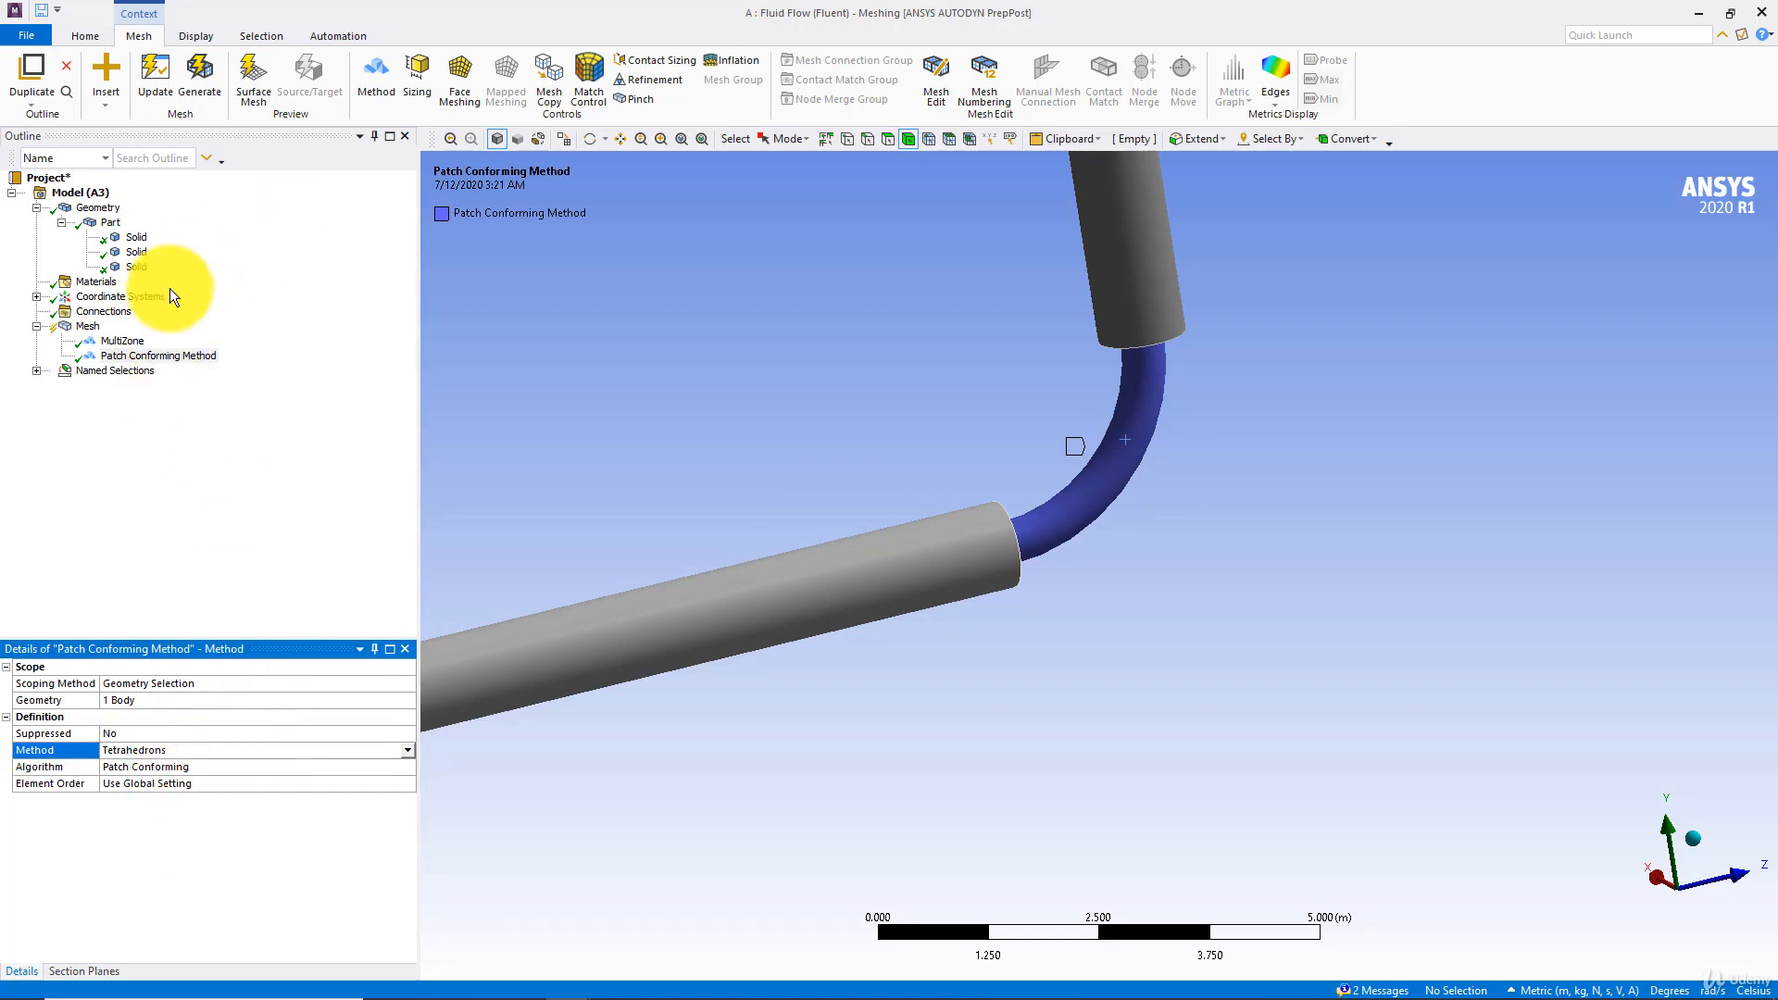
Add a mesh method for the vertical pipe body, set it to Sweep, and update the mesh
right_click(85, 330)
mouse_move(141, 341)
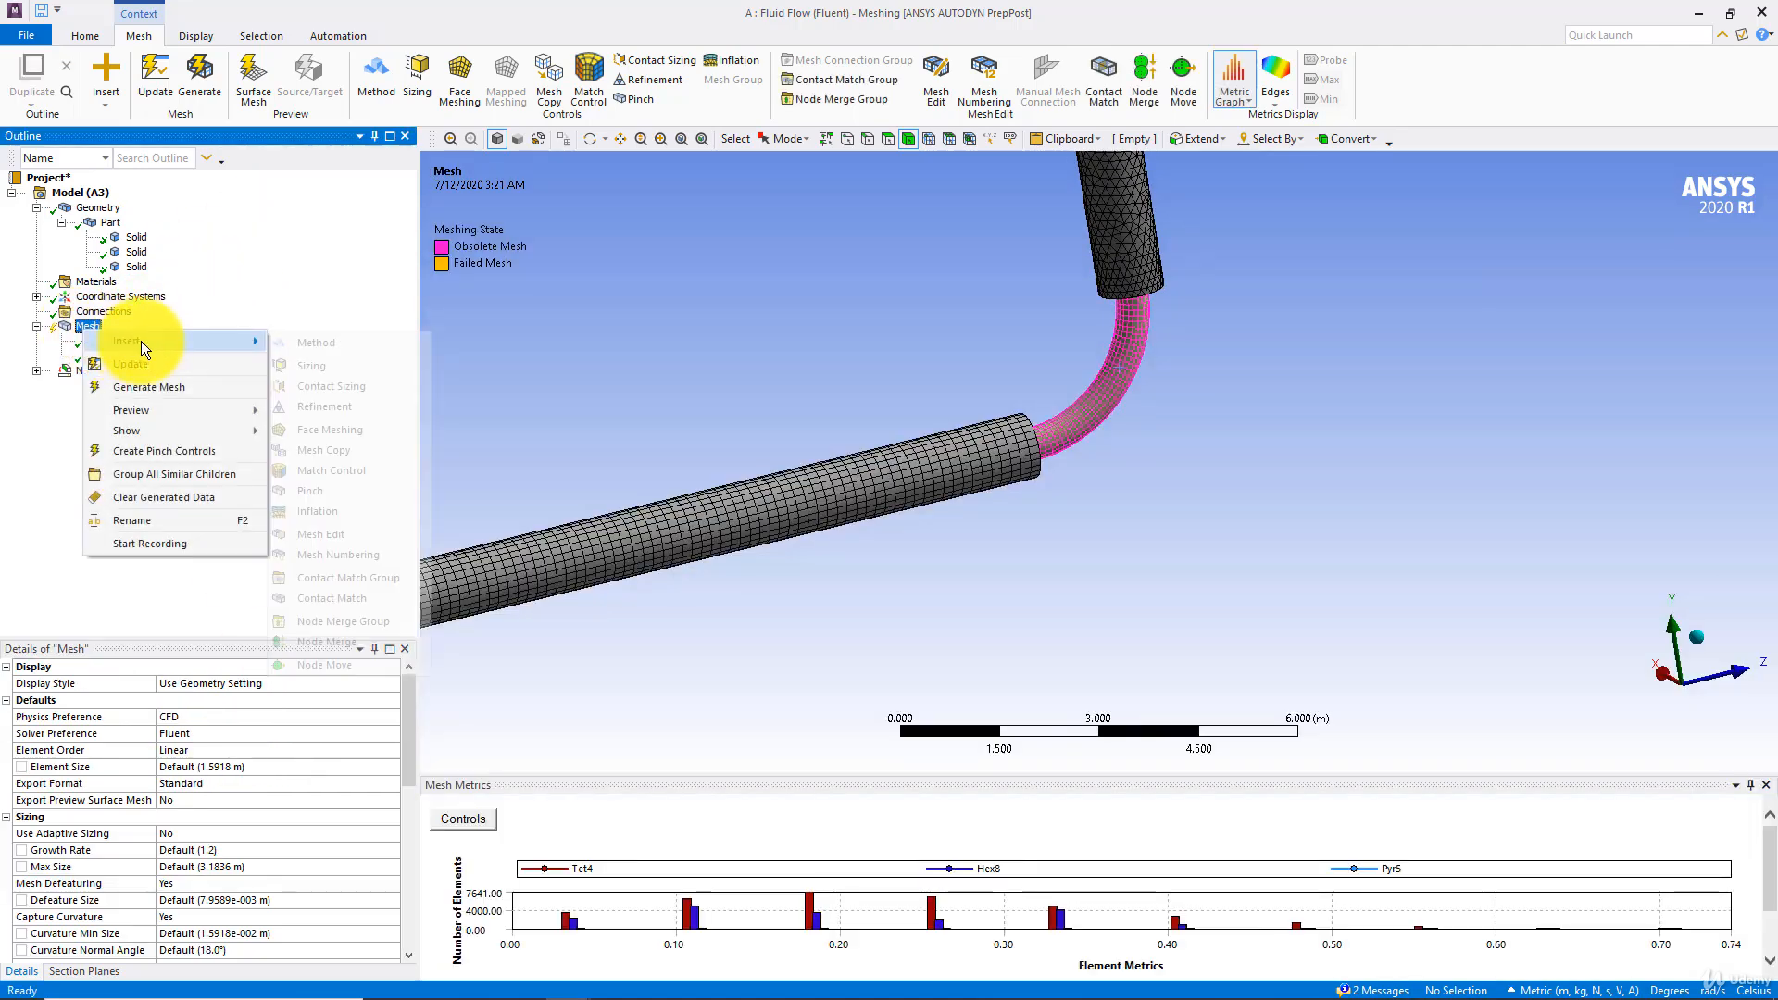
left_click(331, 341)
left_click(1132, 176)
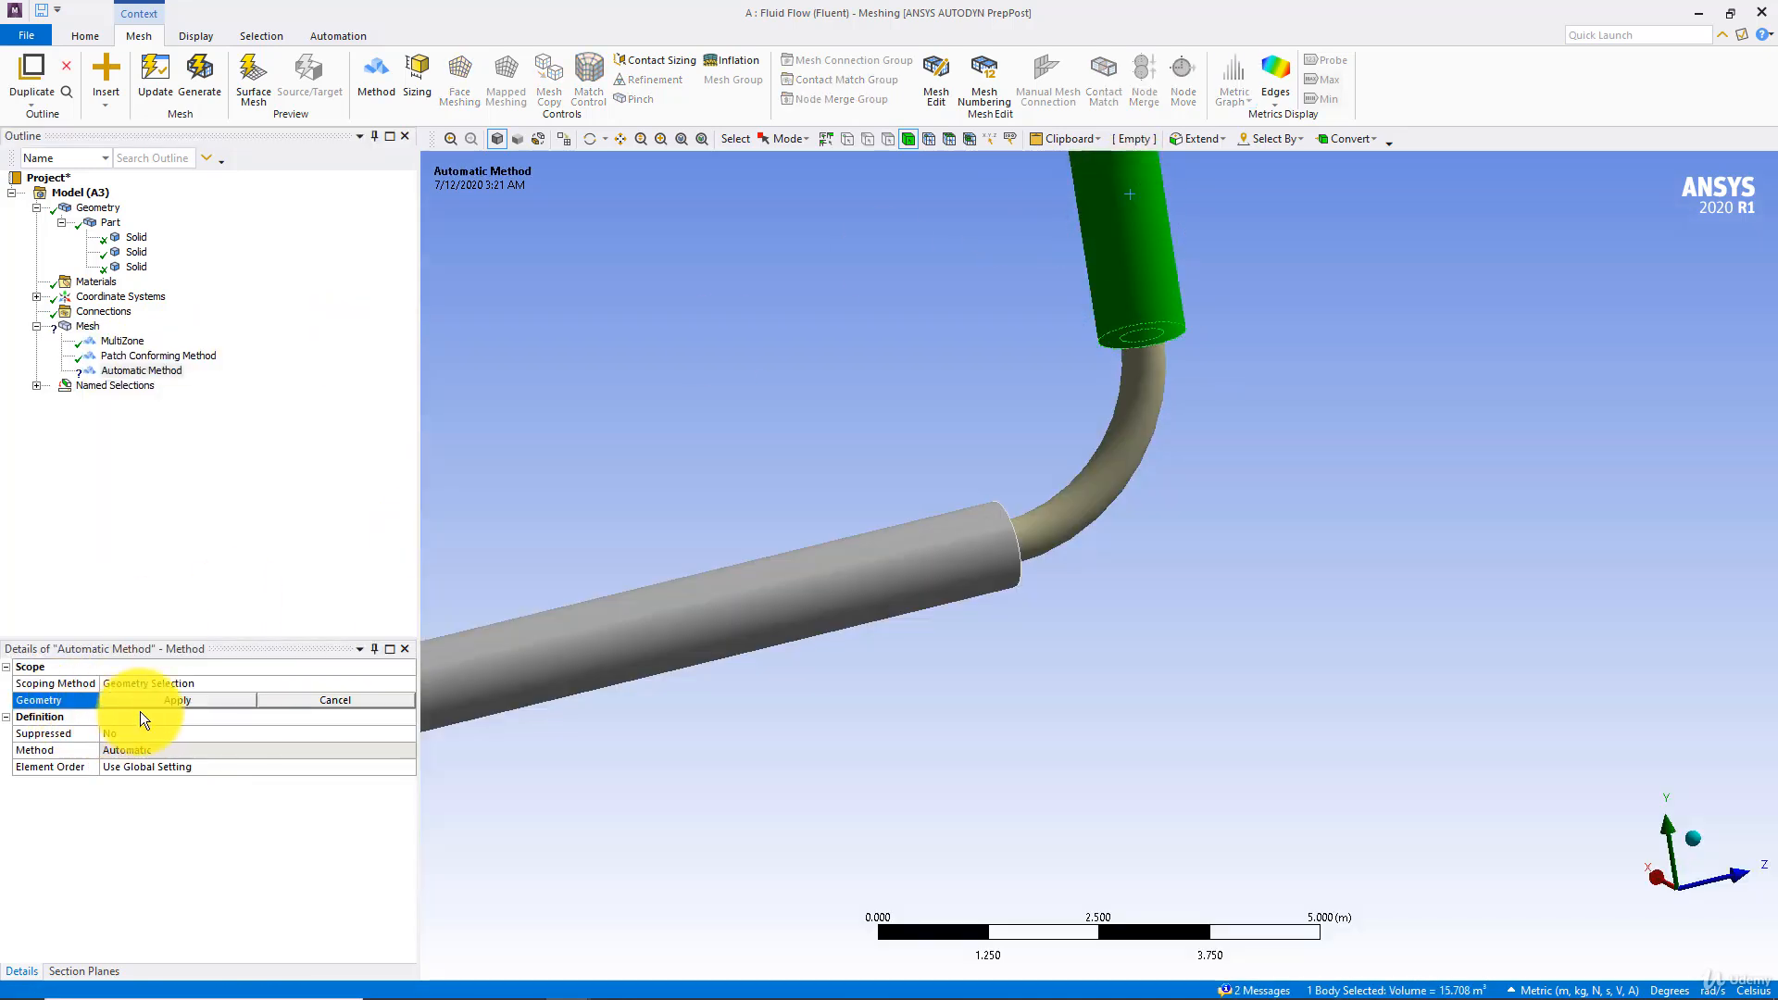
left_click(177, 700)
left_click(342, 748)
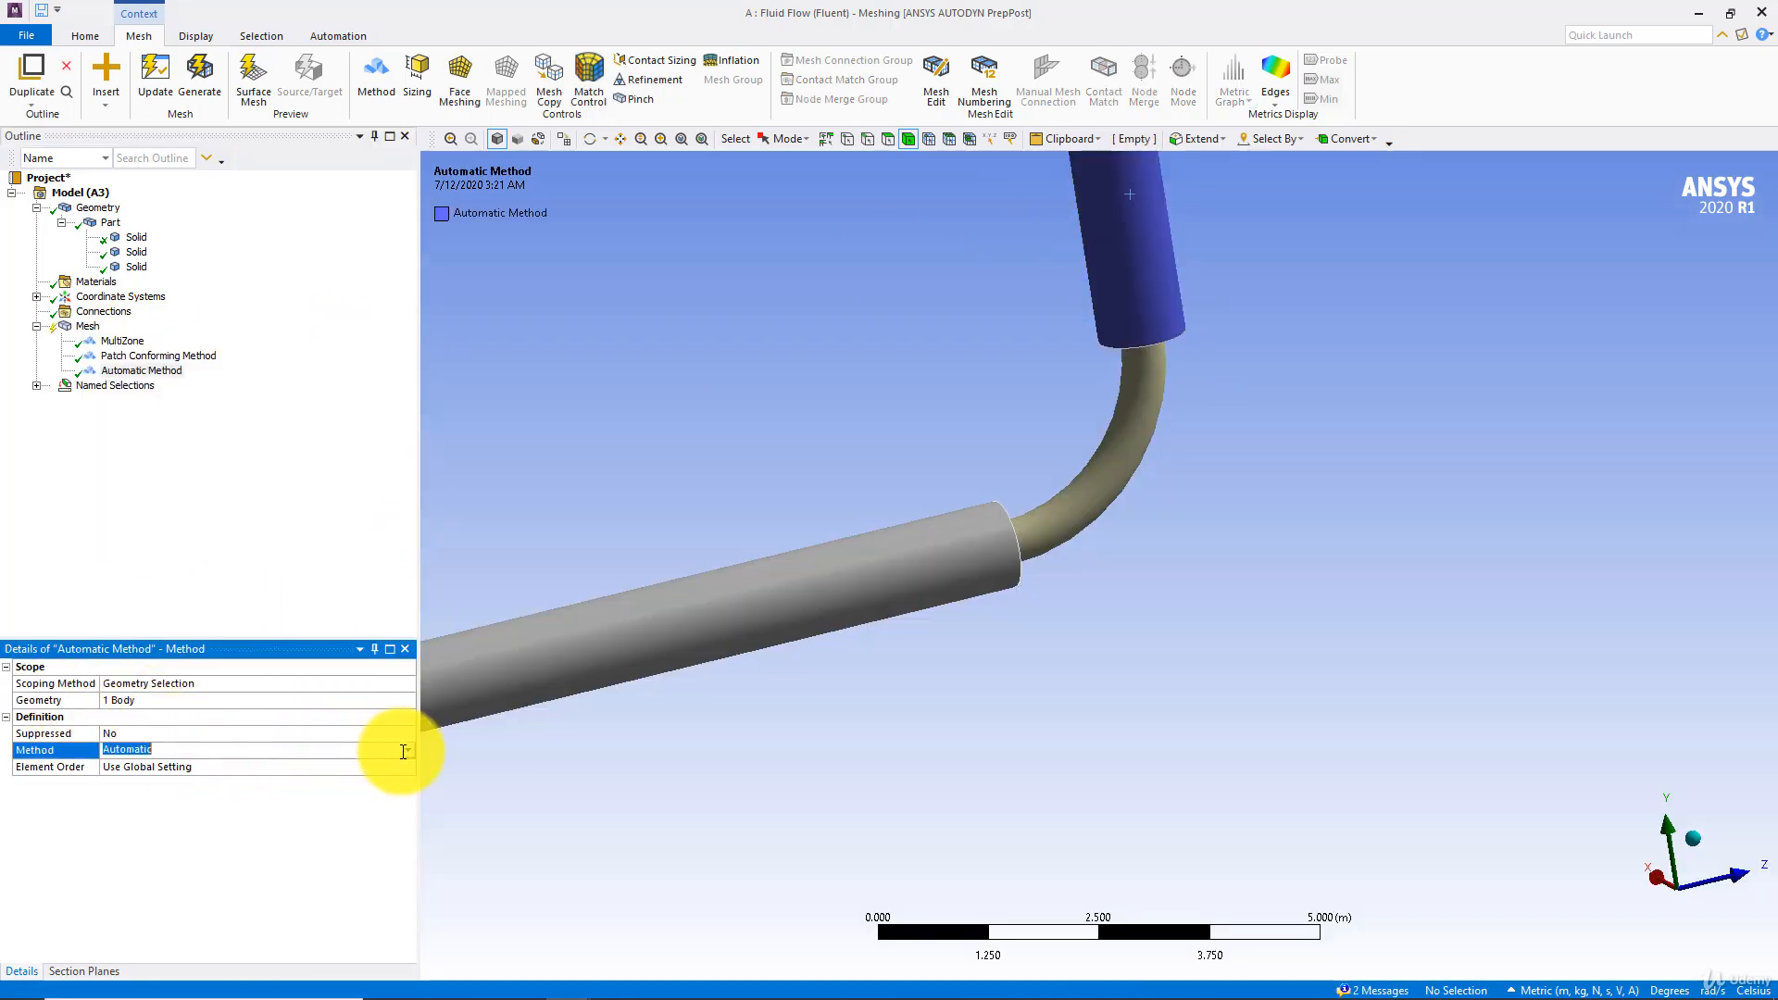
left_click(389, 751)
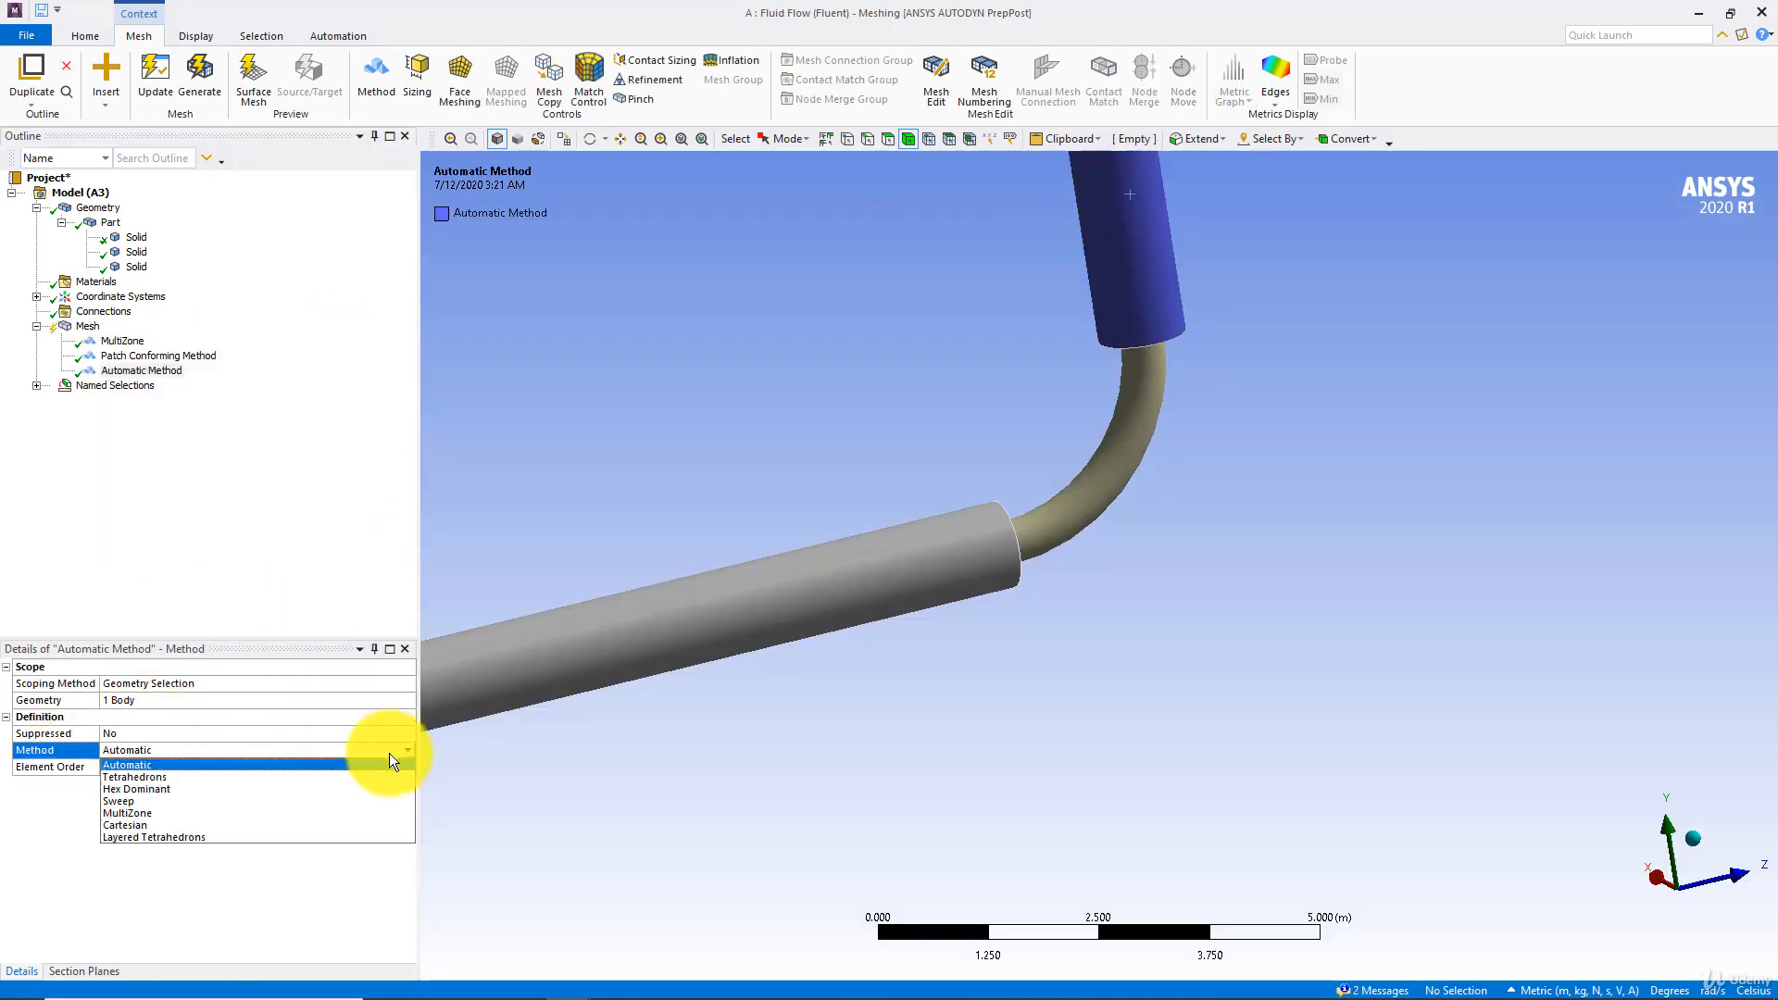
left_click(130, 800)
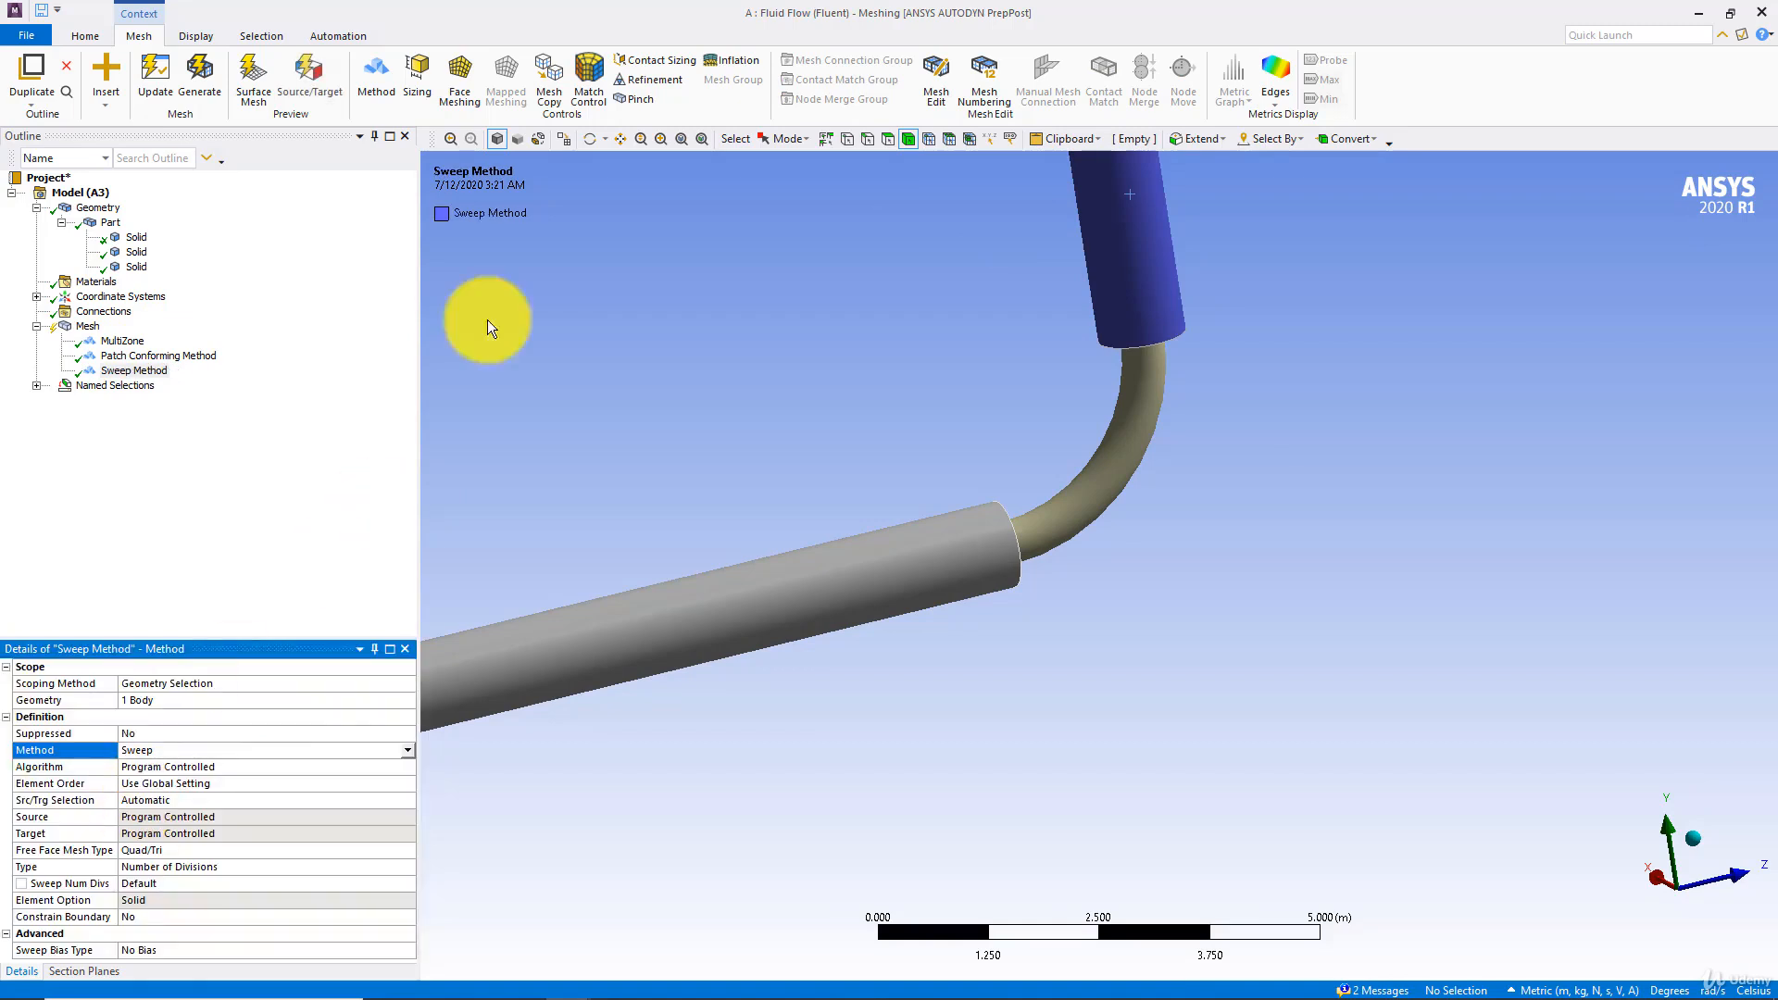
left_click(159, 85)
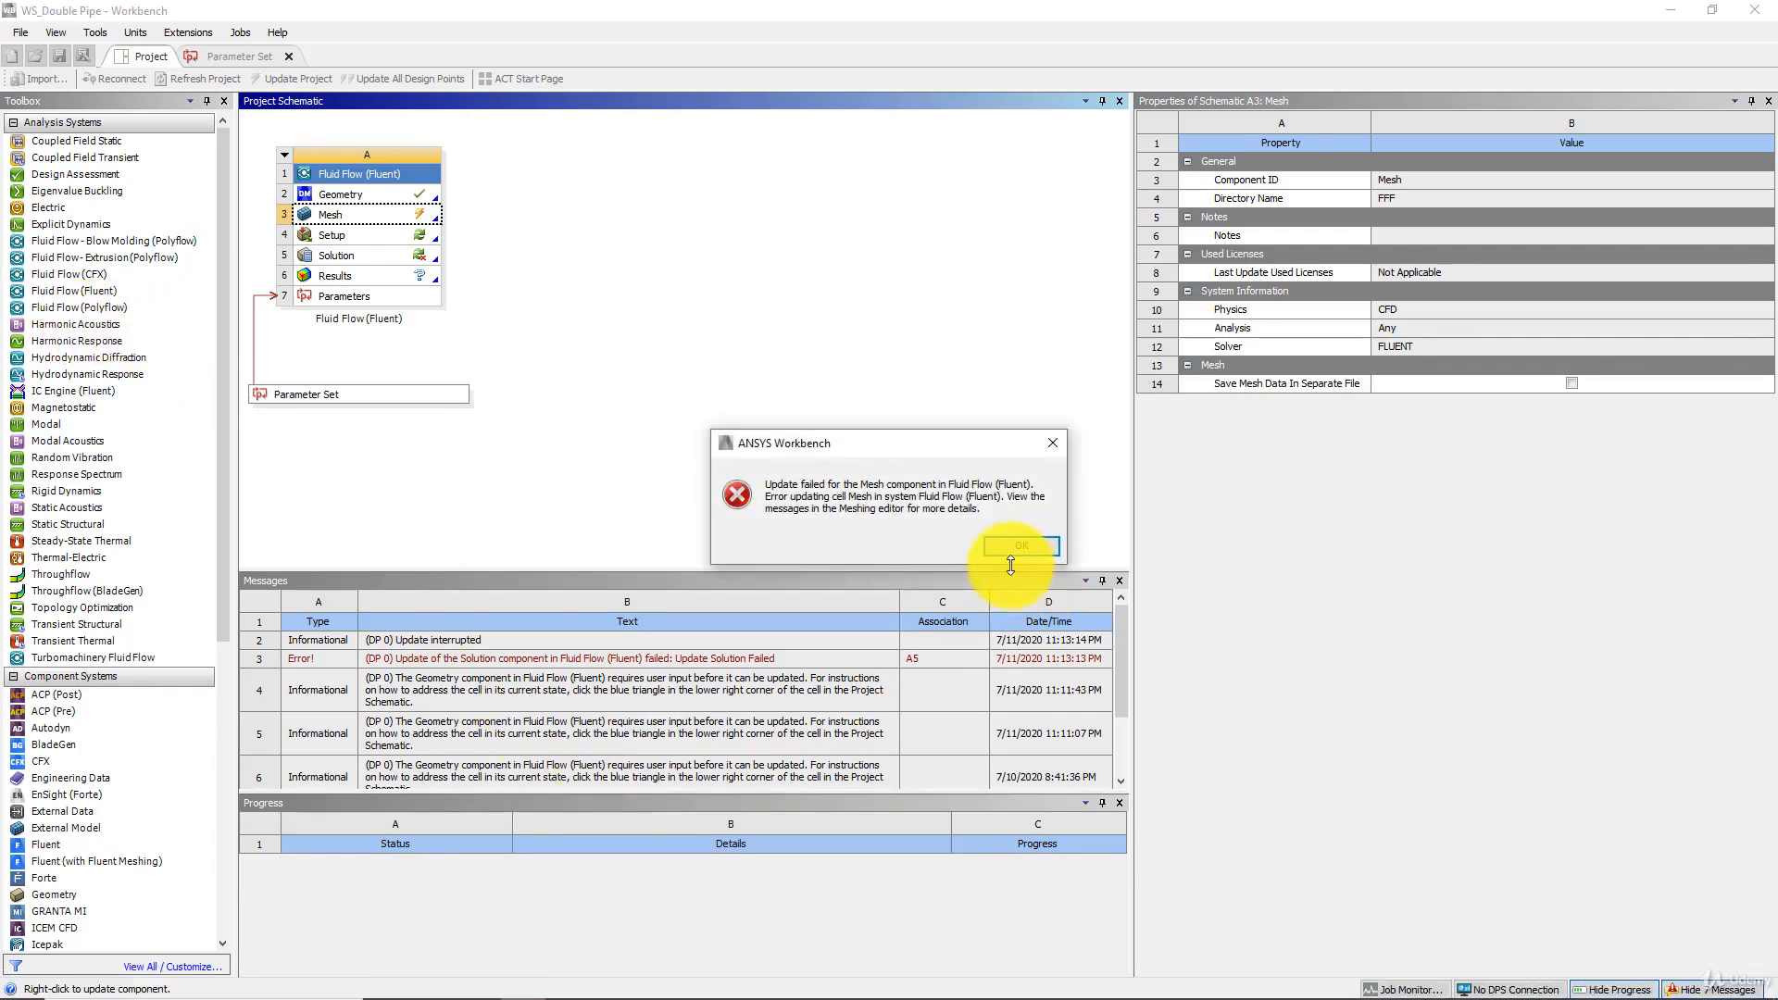
left_click(1019, 548)
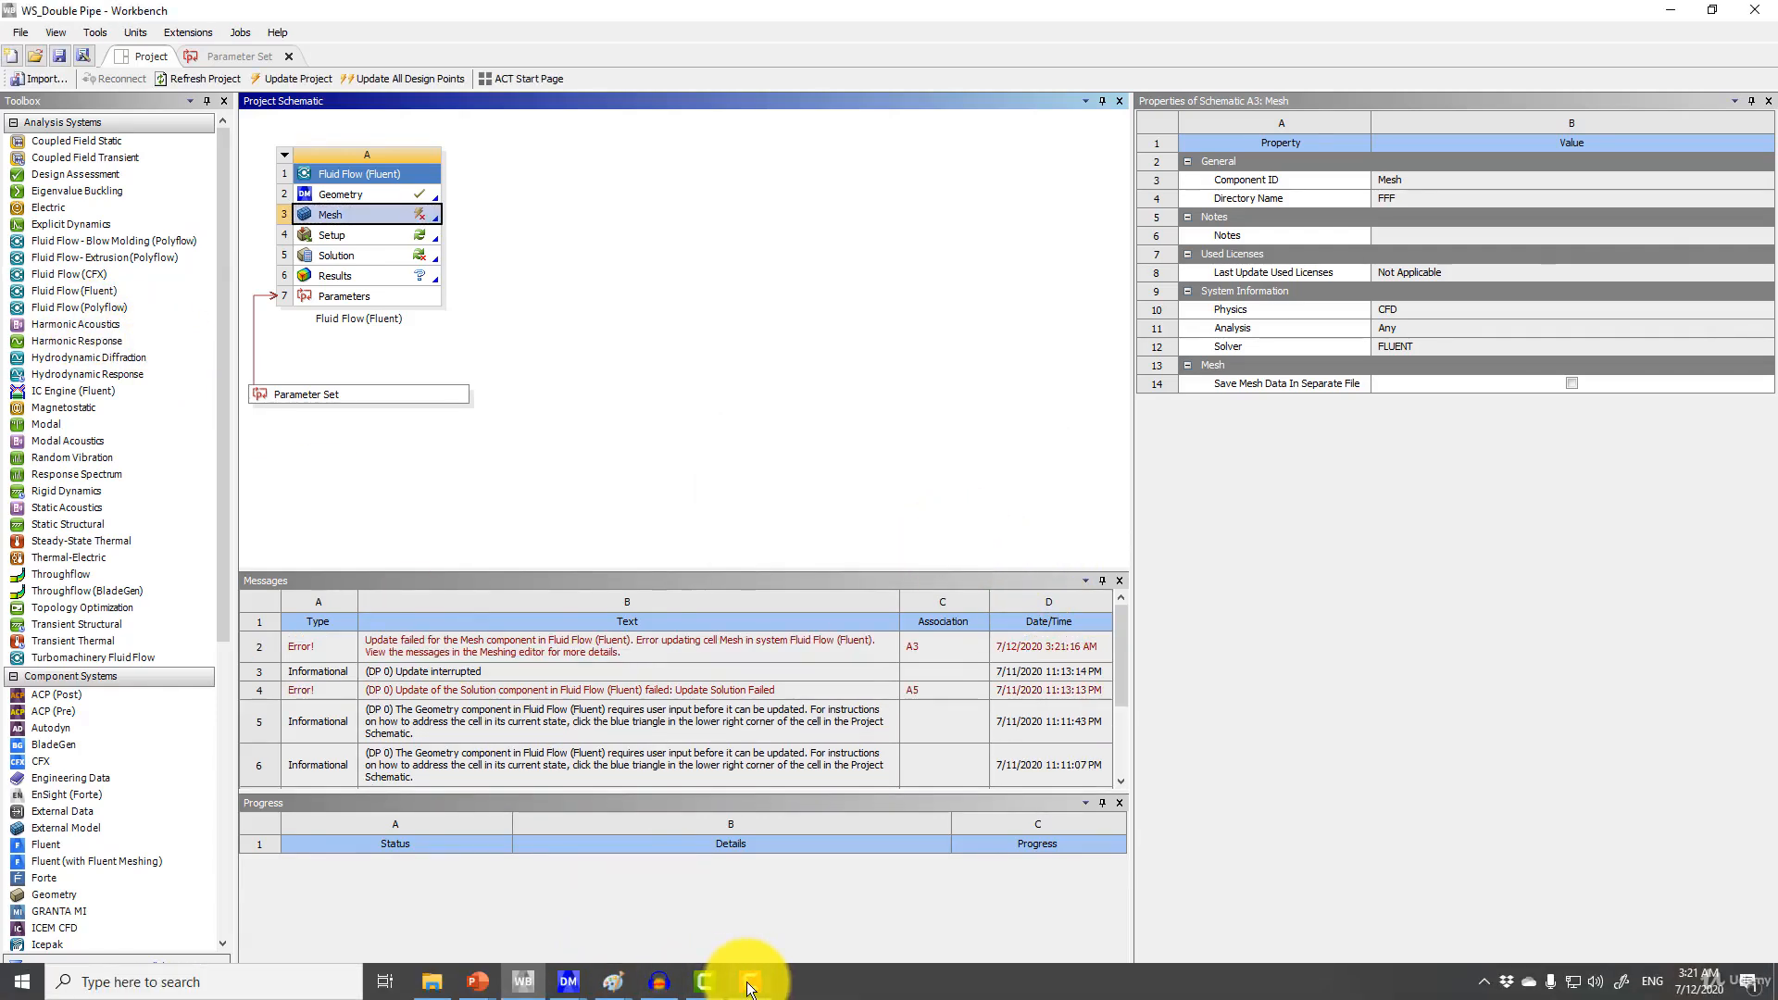
Switch to the DesignModeler window showing the pipe geometry
left_click(573, 978)
left_click(654, 930)
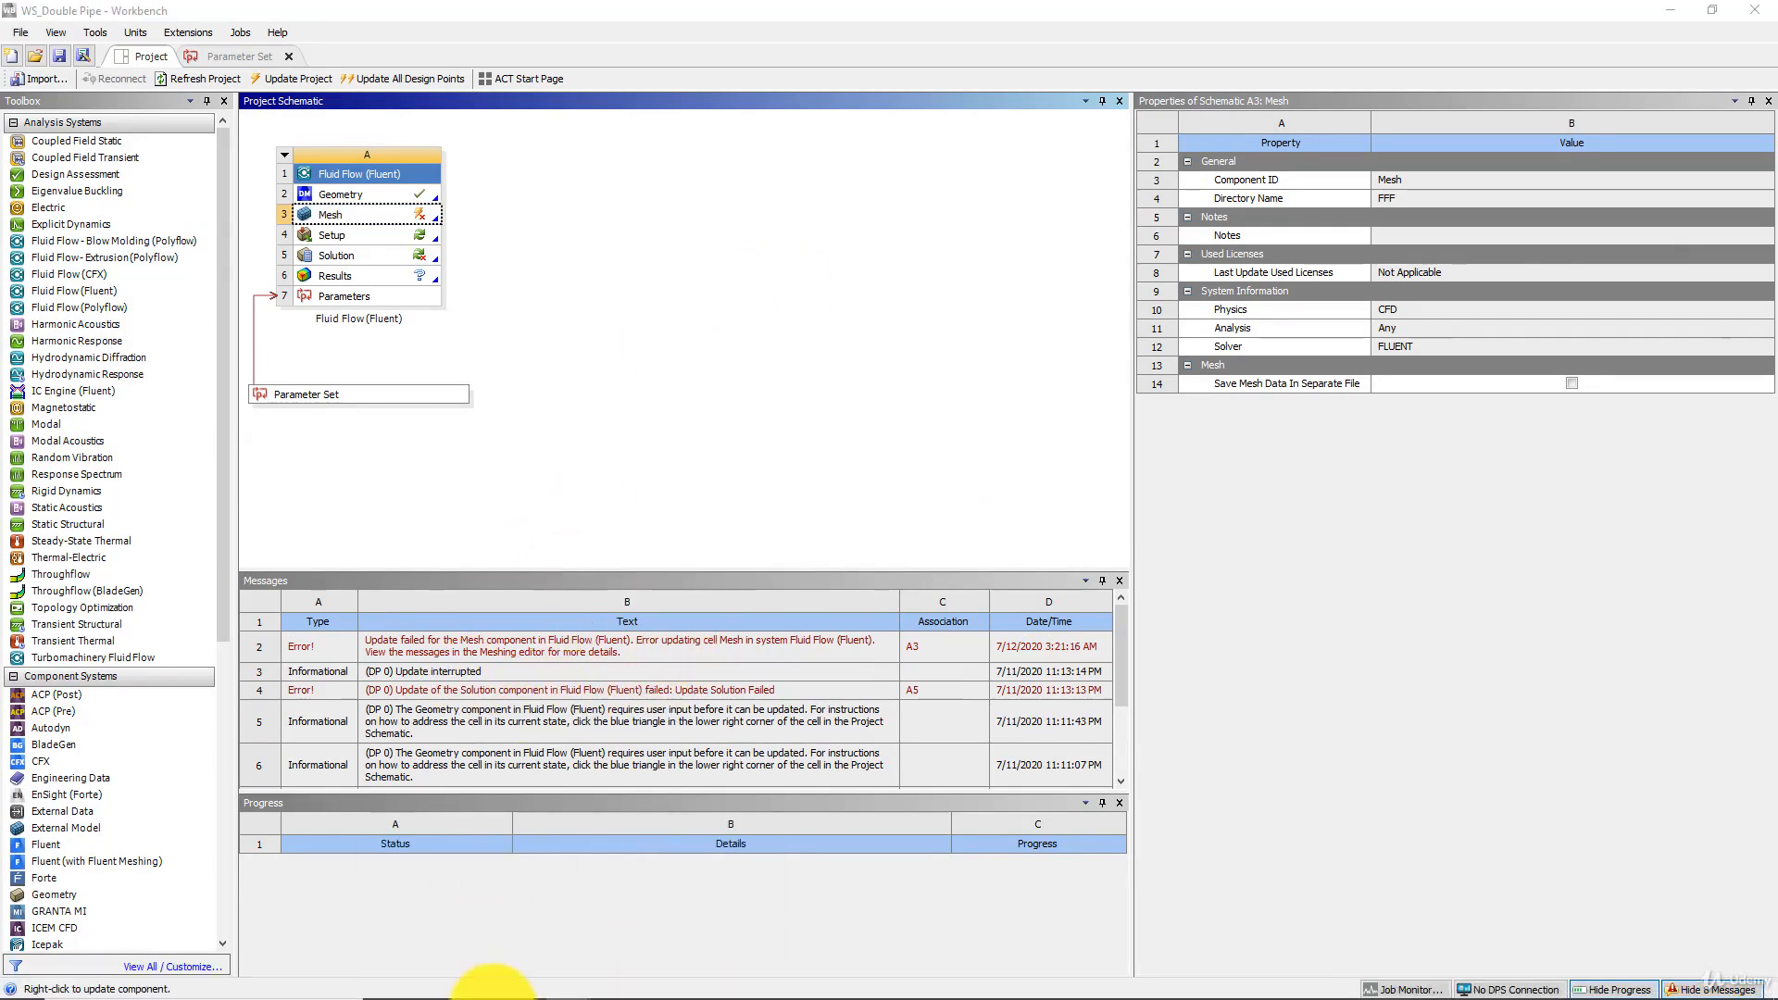
mouse_move(570, 979)
left_click(554, 919)
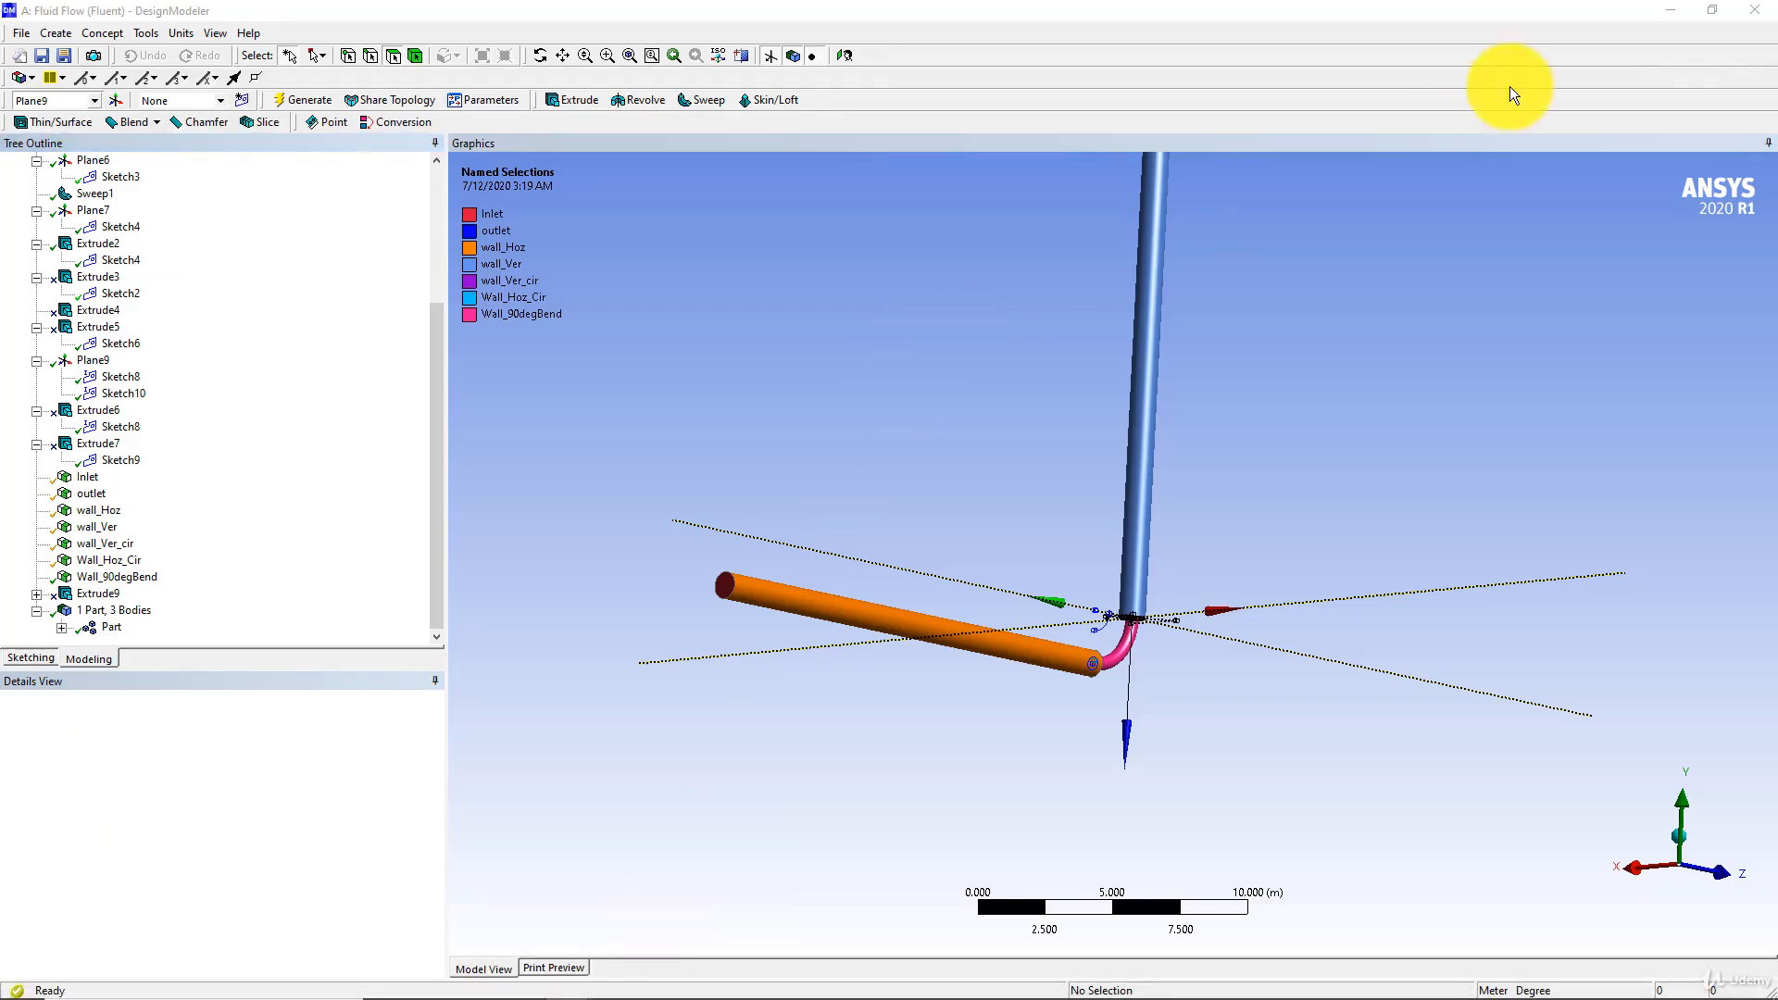
Return to the meshing window from the project's Mesh cell and review the mesh error messages
left_click(1672, 11)
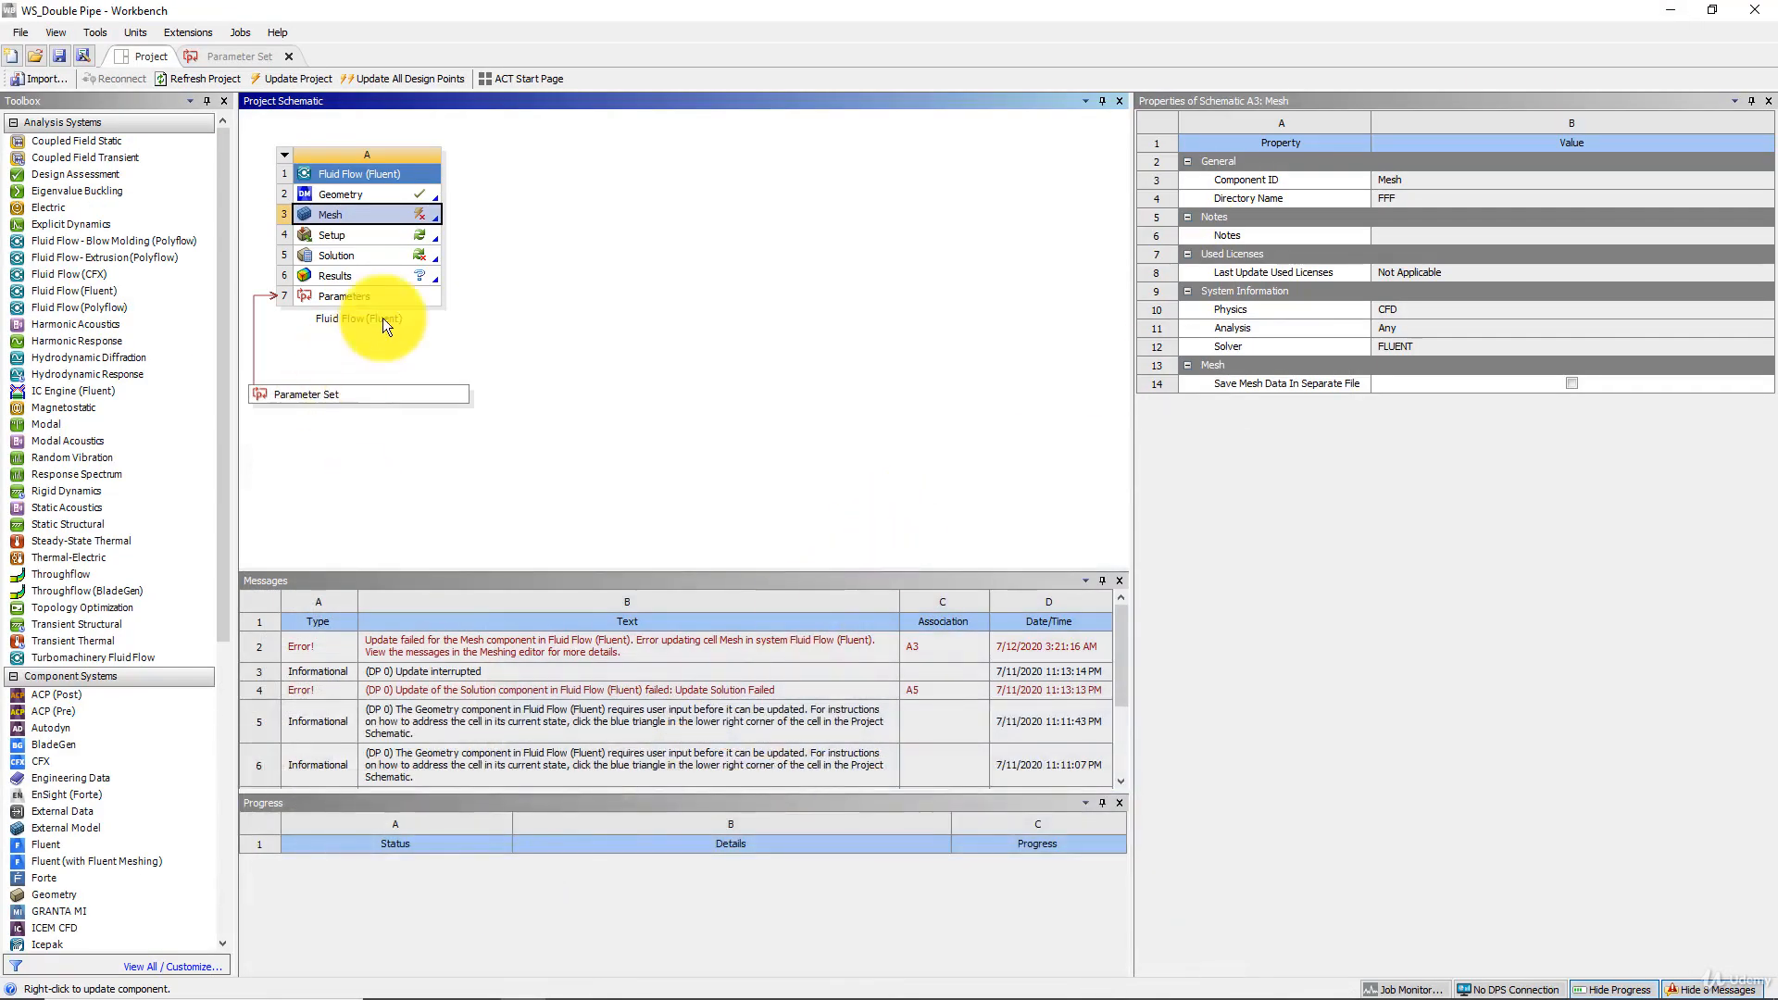
double_click(375, 213)
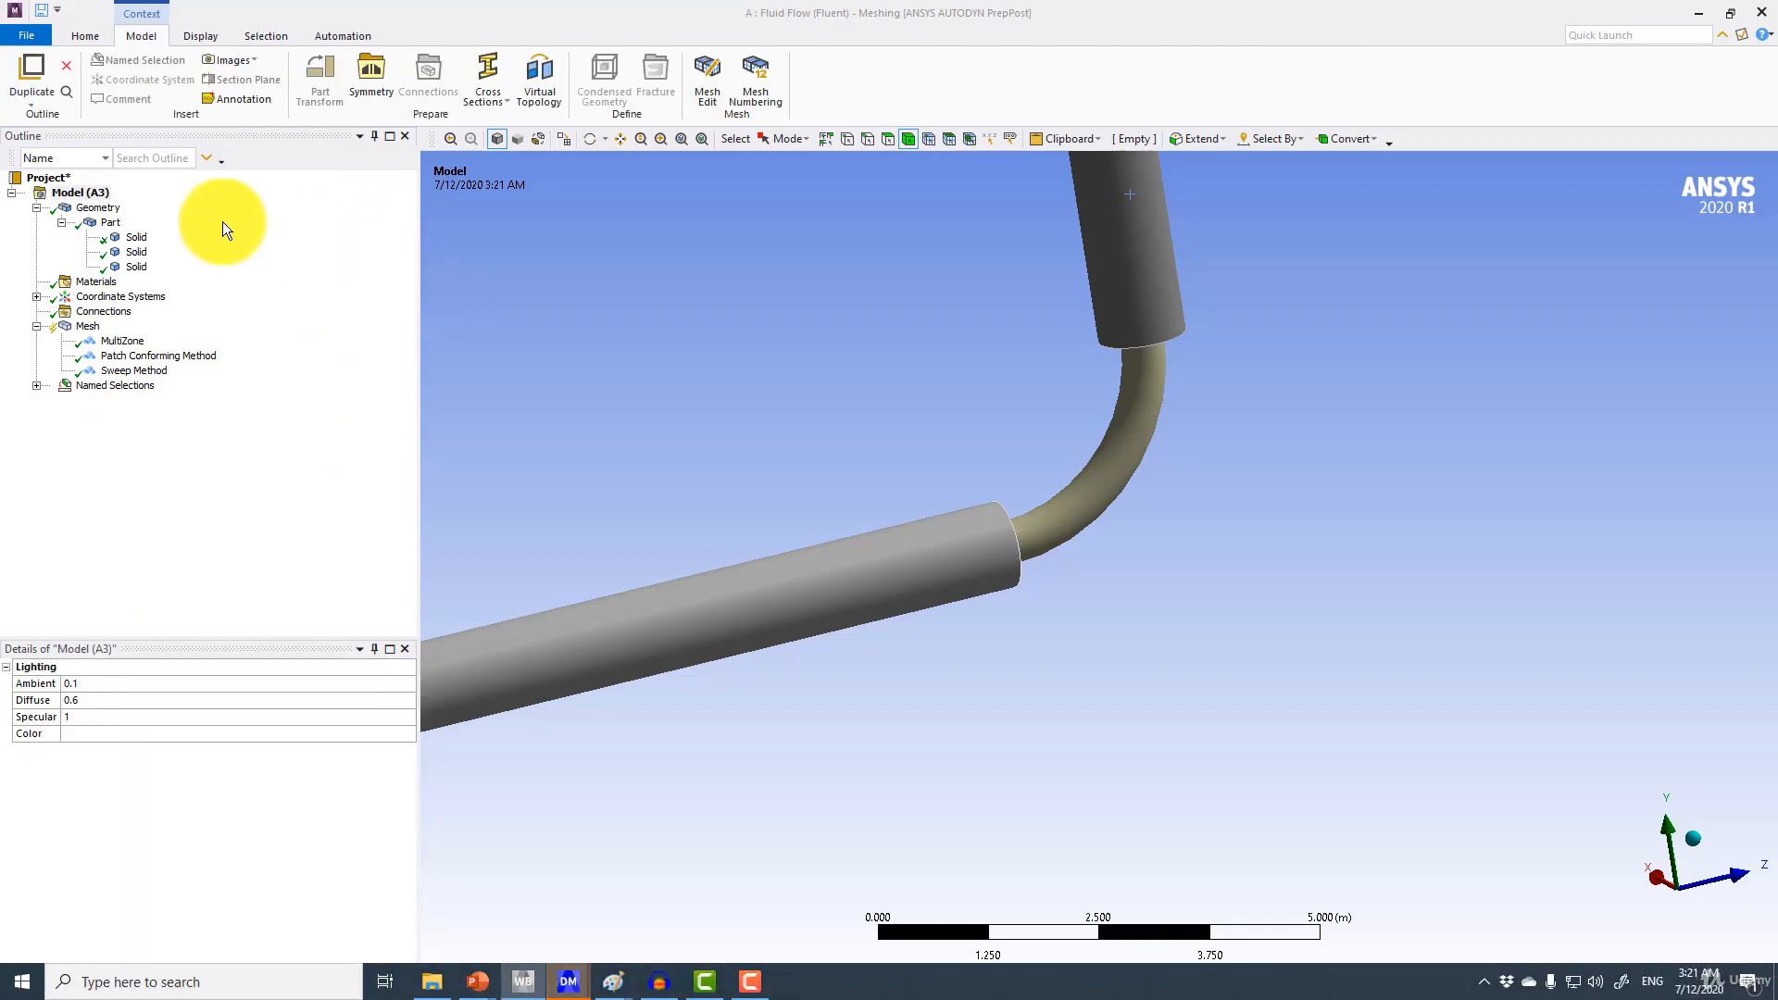
left_click(87, 326)
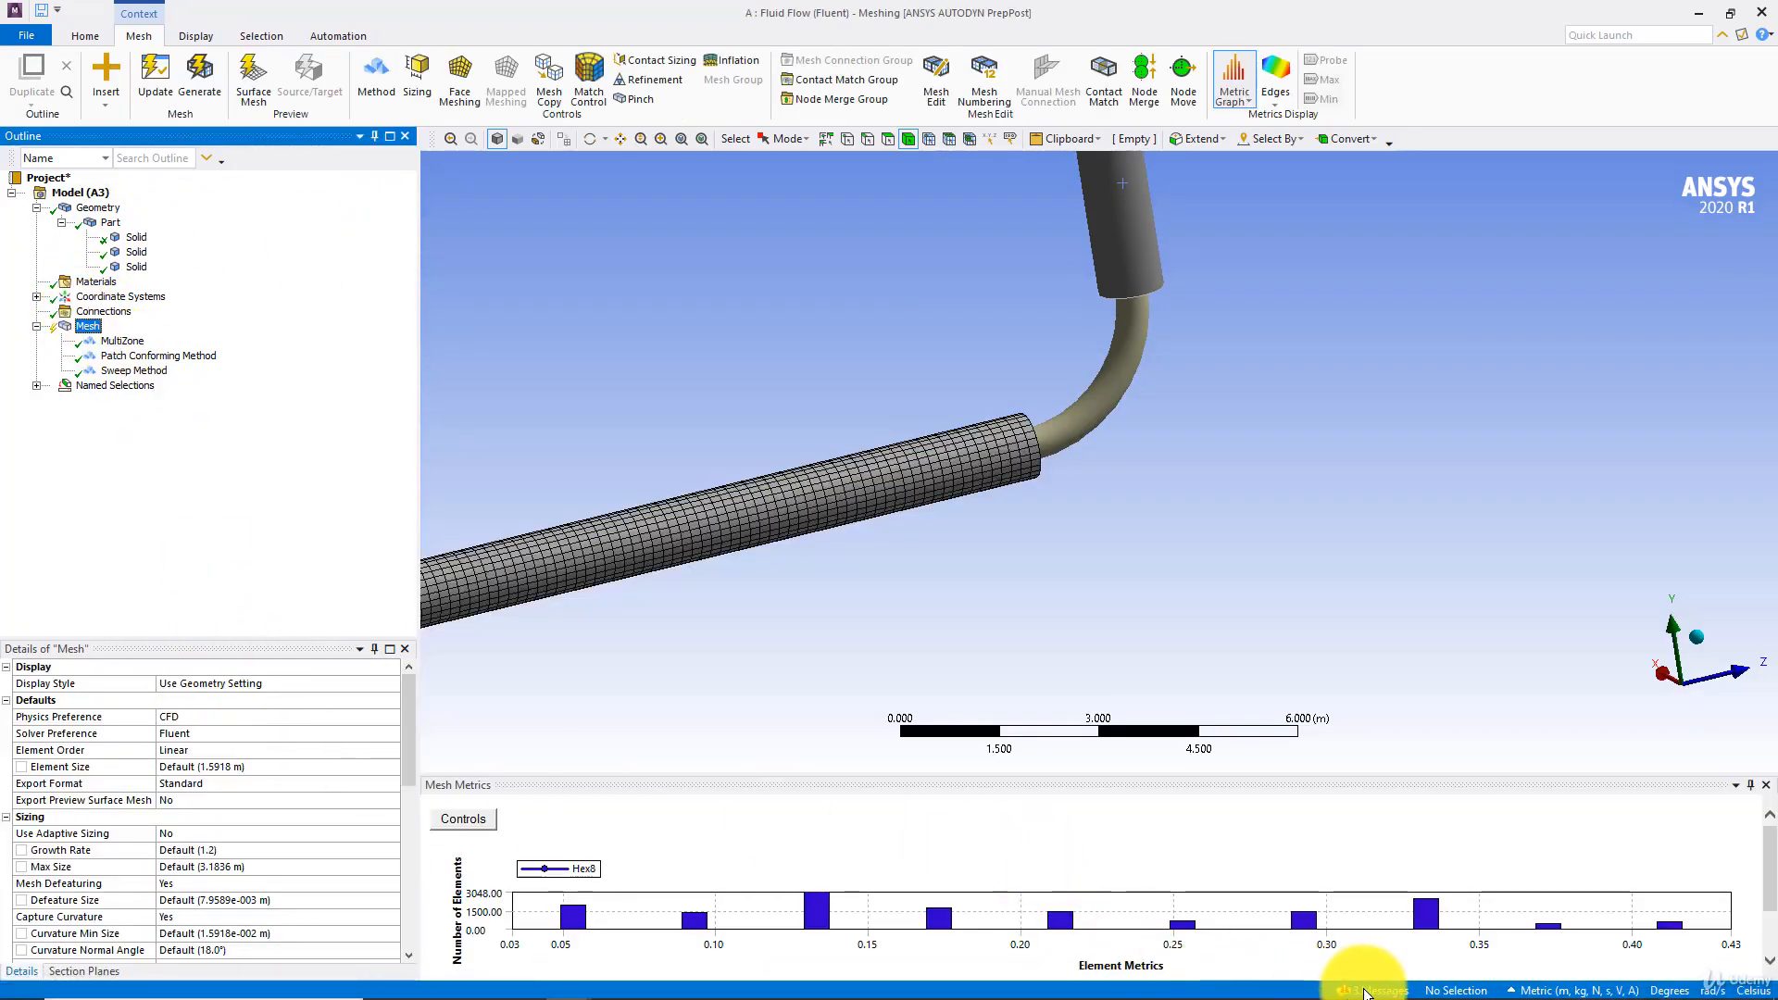
left_click(1375, 990)
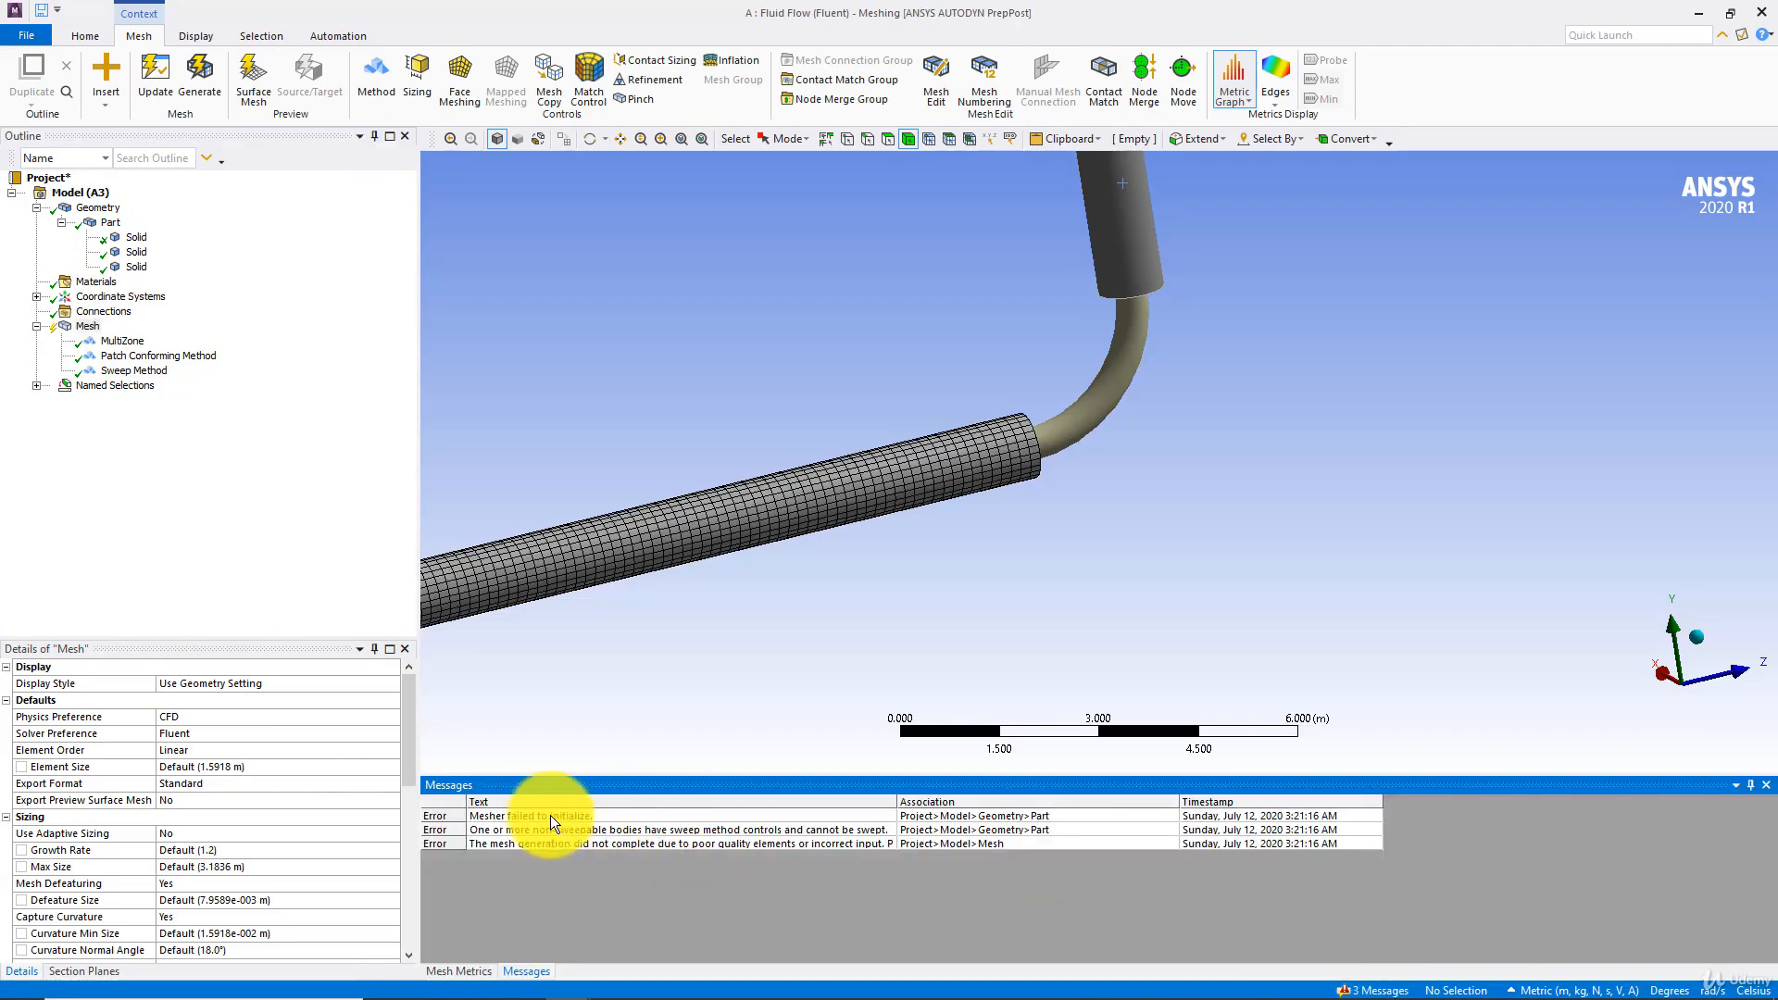
left_click(528, 815)
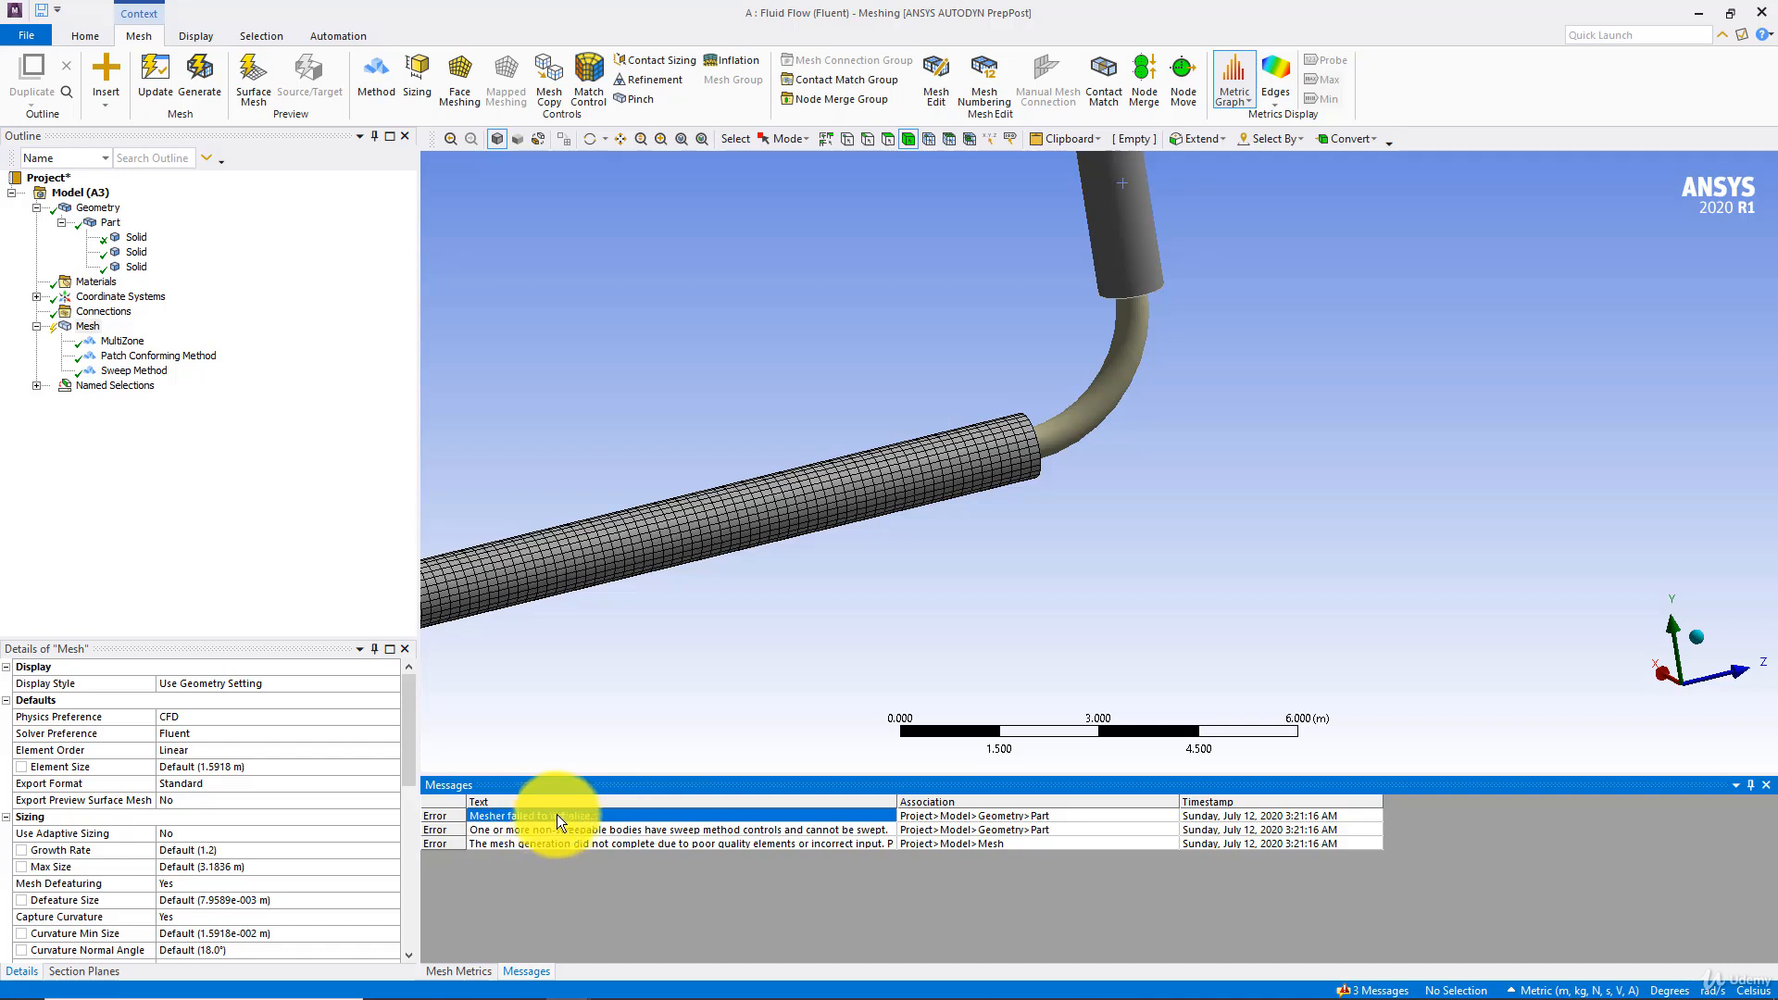
Generate the mesh on the 90-degree bend body only and check it in the view
left_click(1108, 387)
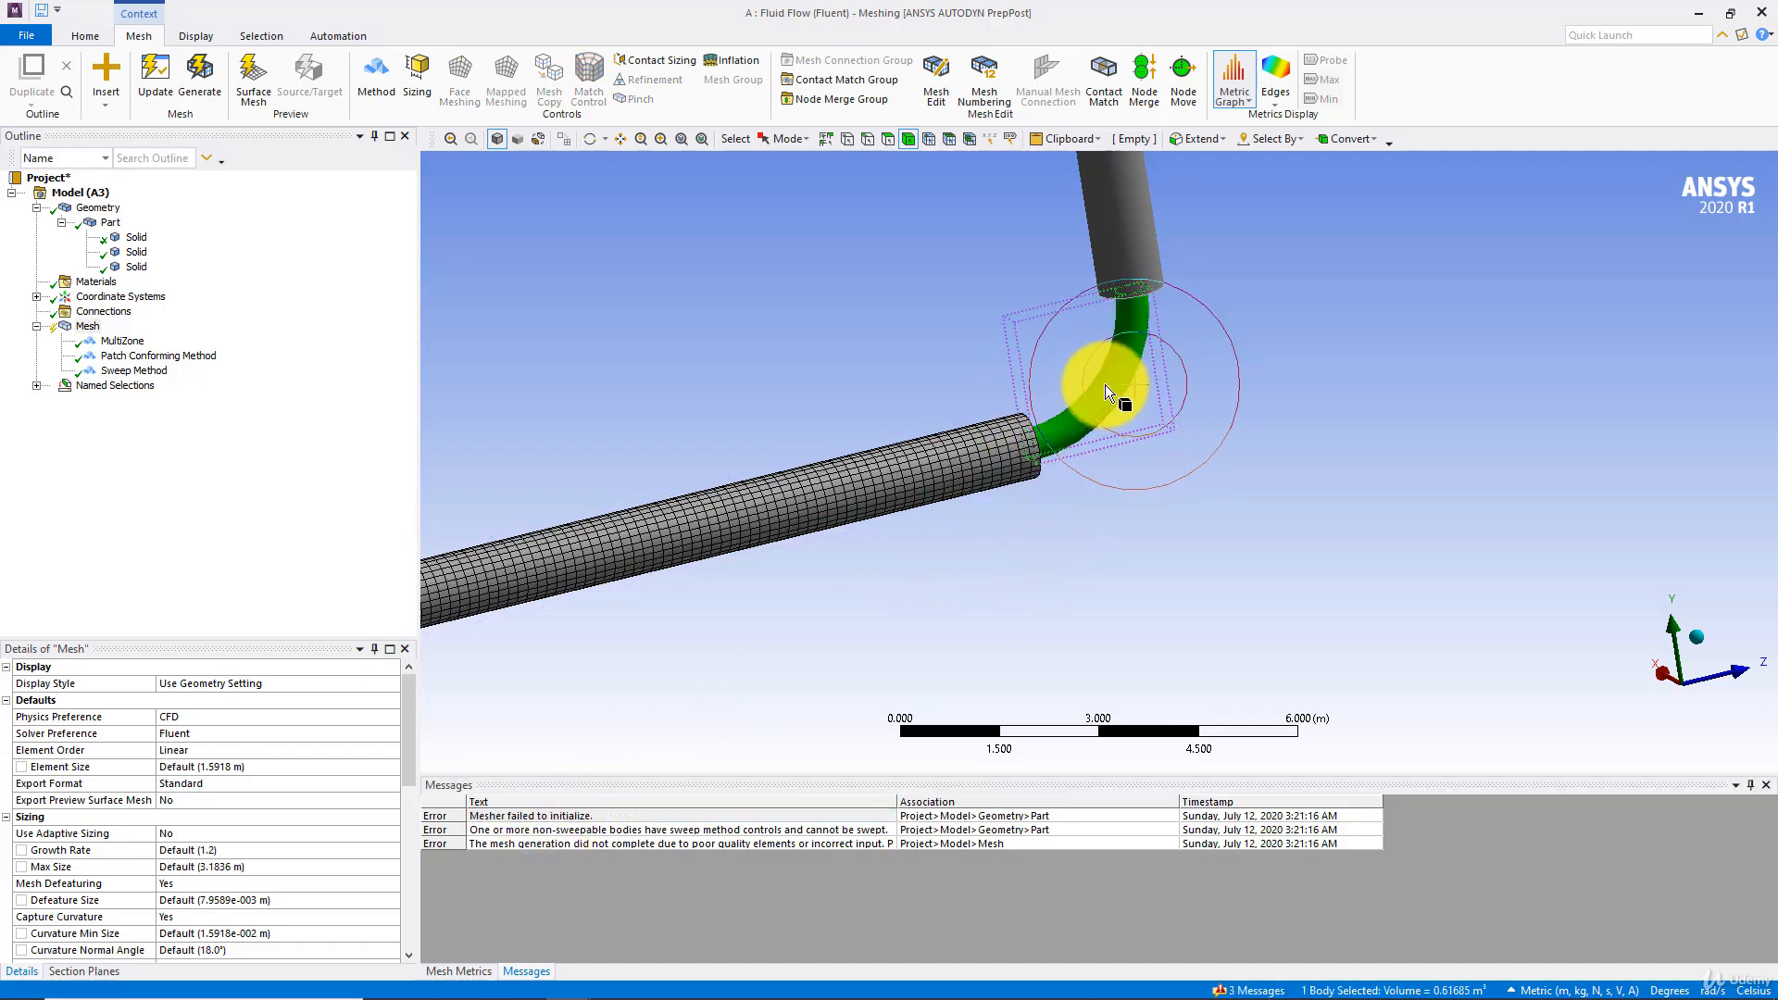
right_click(1101, 382)
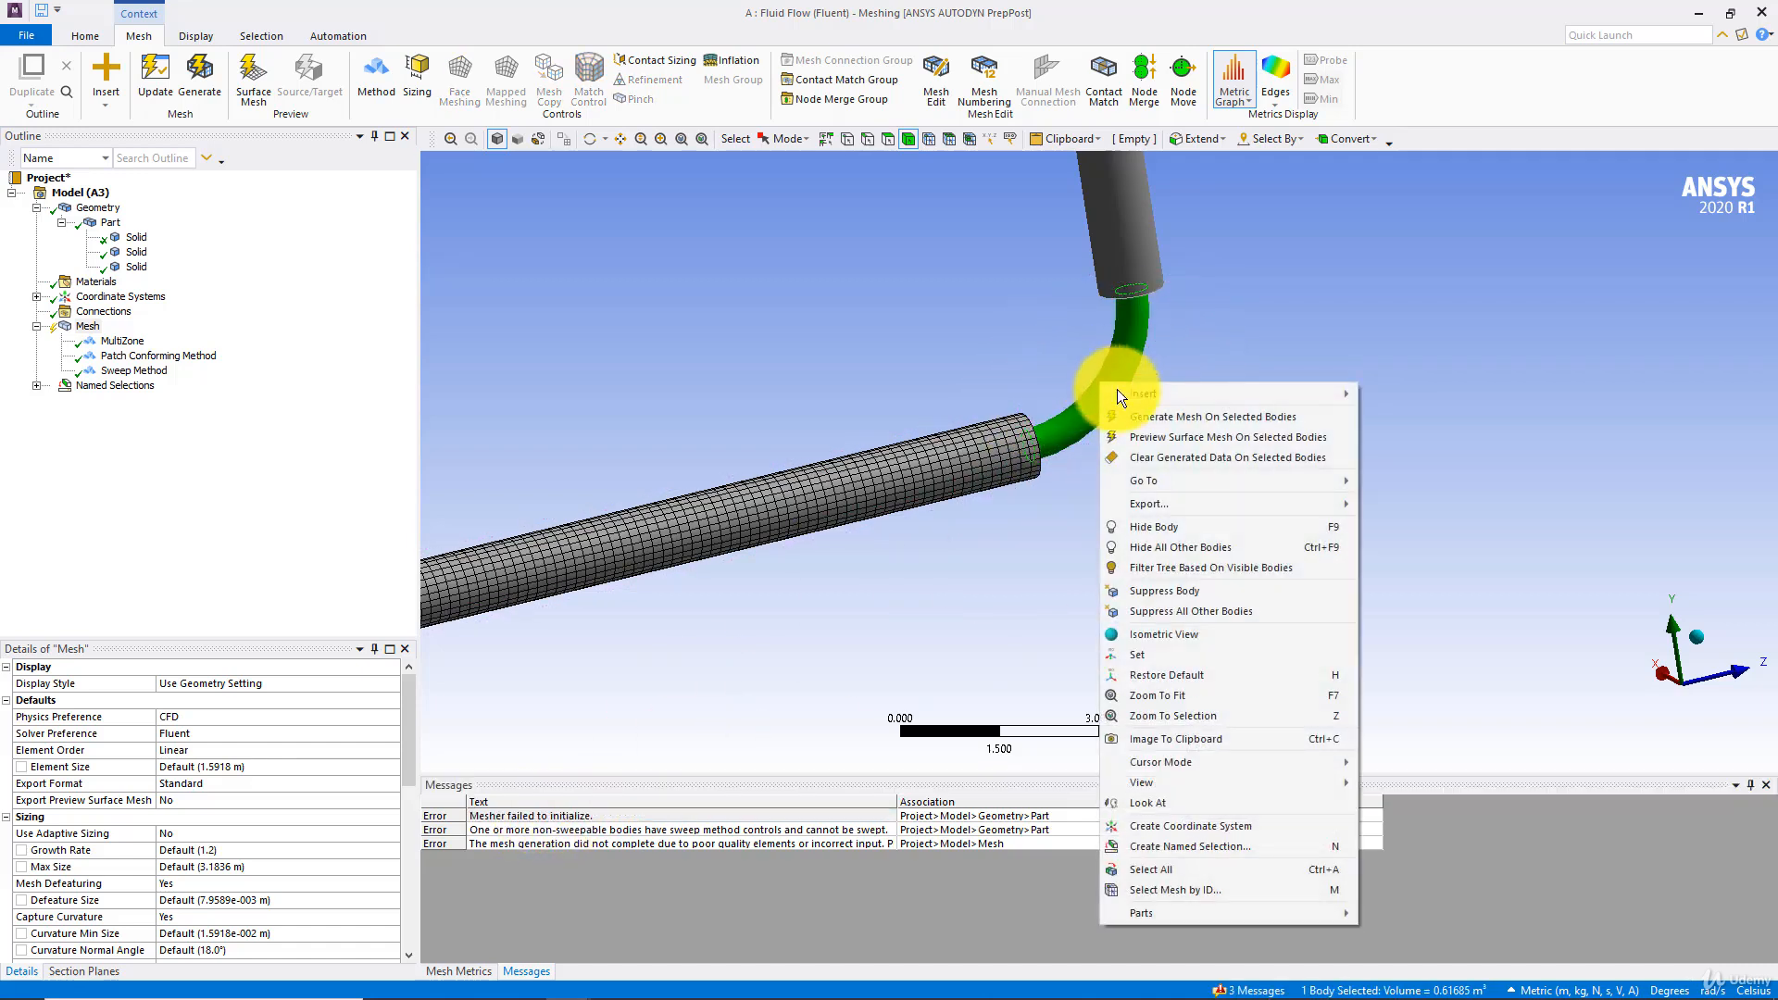
left_click(1217, 421)
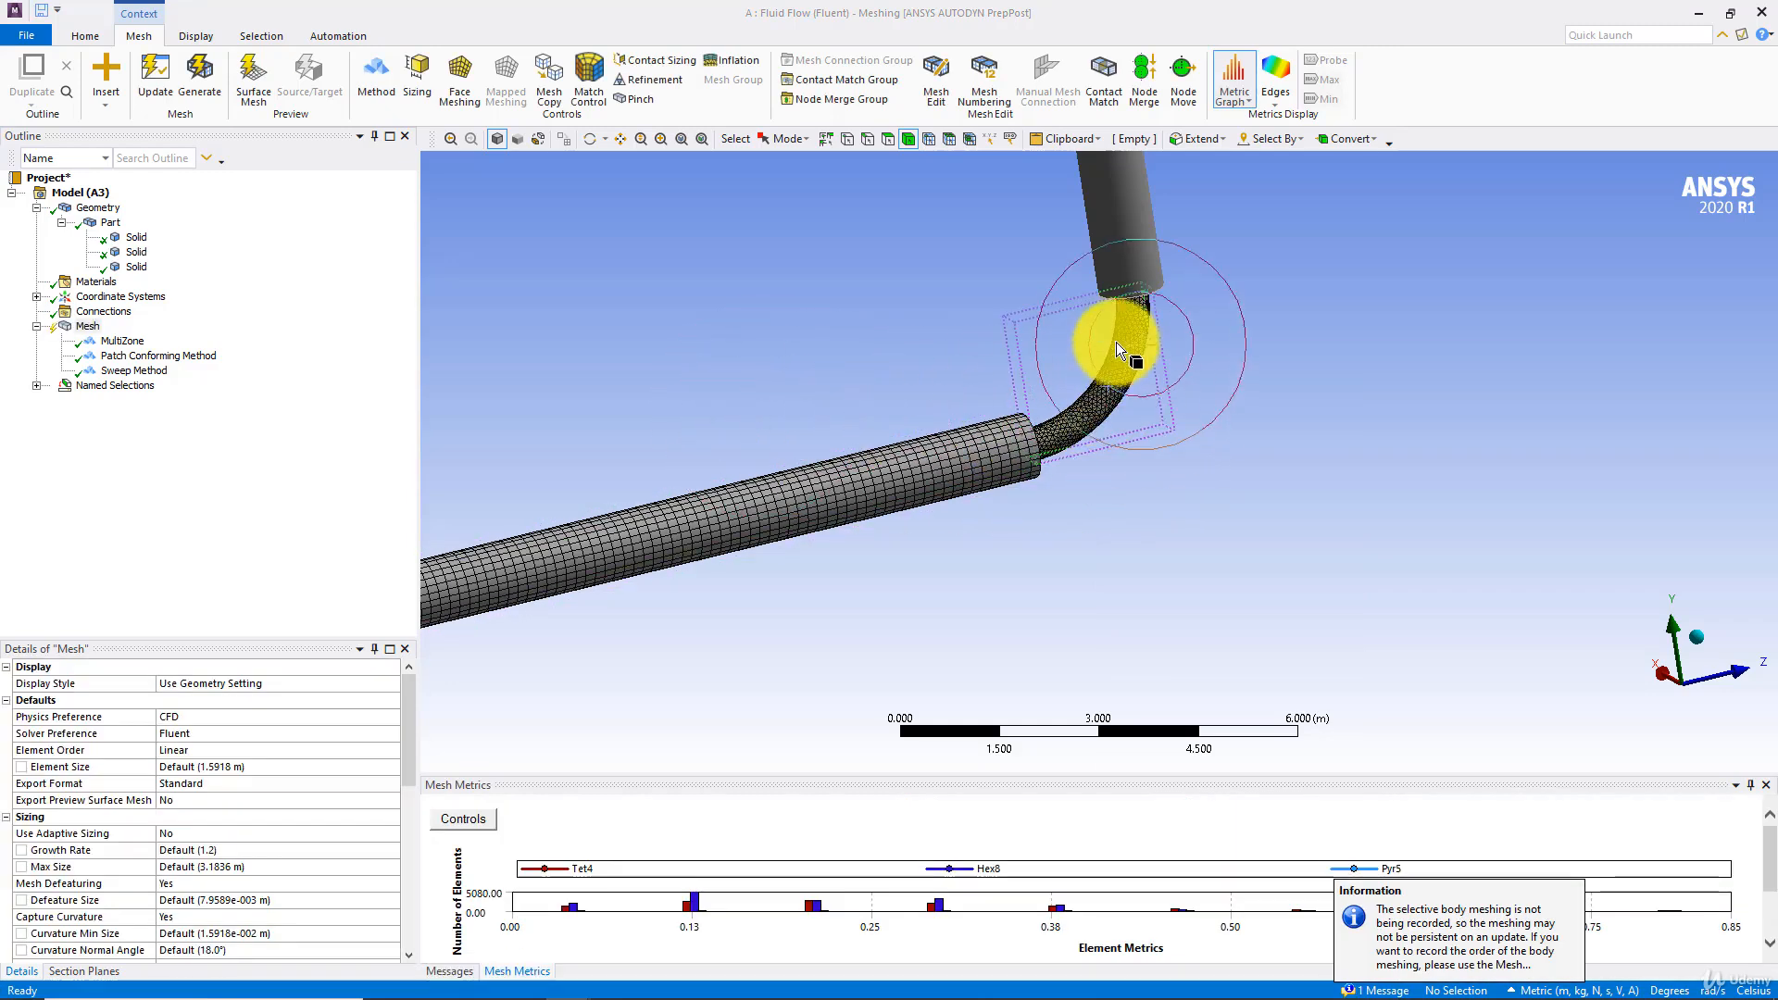
middle_click_drag(1124, 342, 1000, 344)
Add an inflation control scoped to the 90-degree bend body with its outer wall face as boundary, and generate the mesh
left_click(81, 326)
right_click(96, 331)
mouse_move(278, 342)
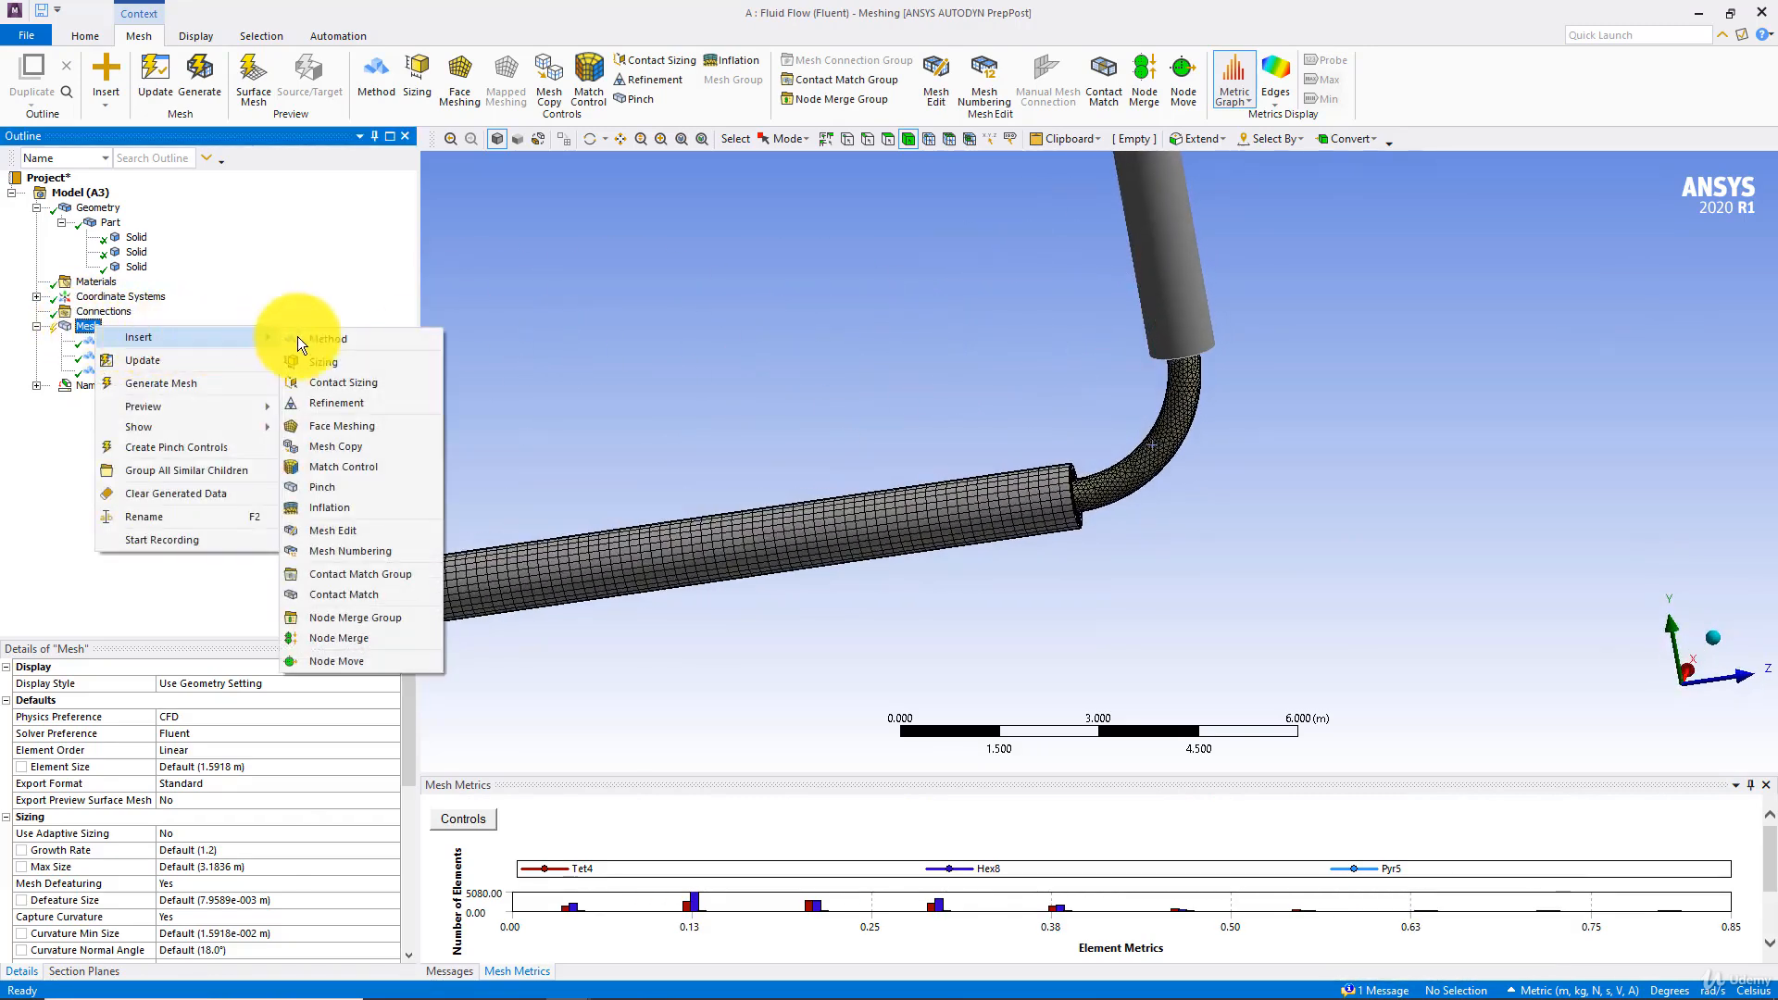
left_click(347, 507)
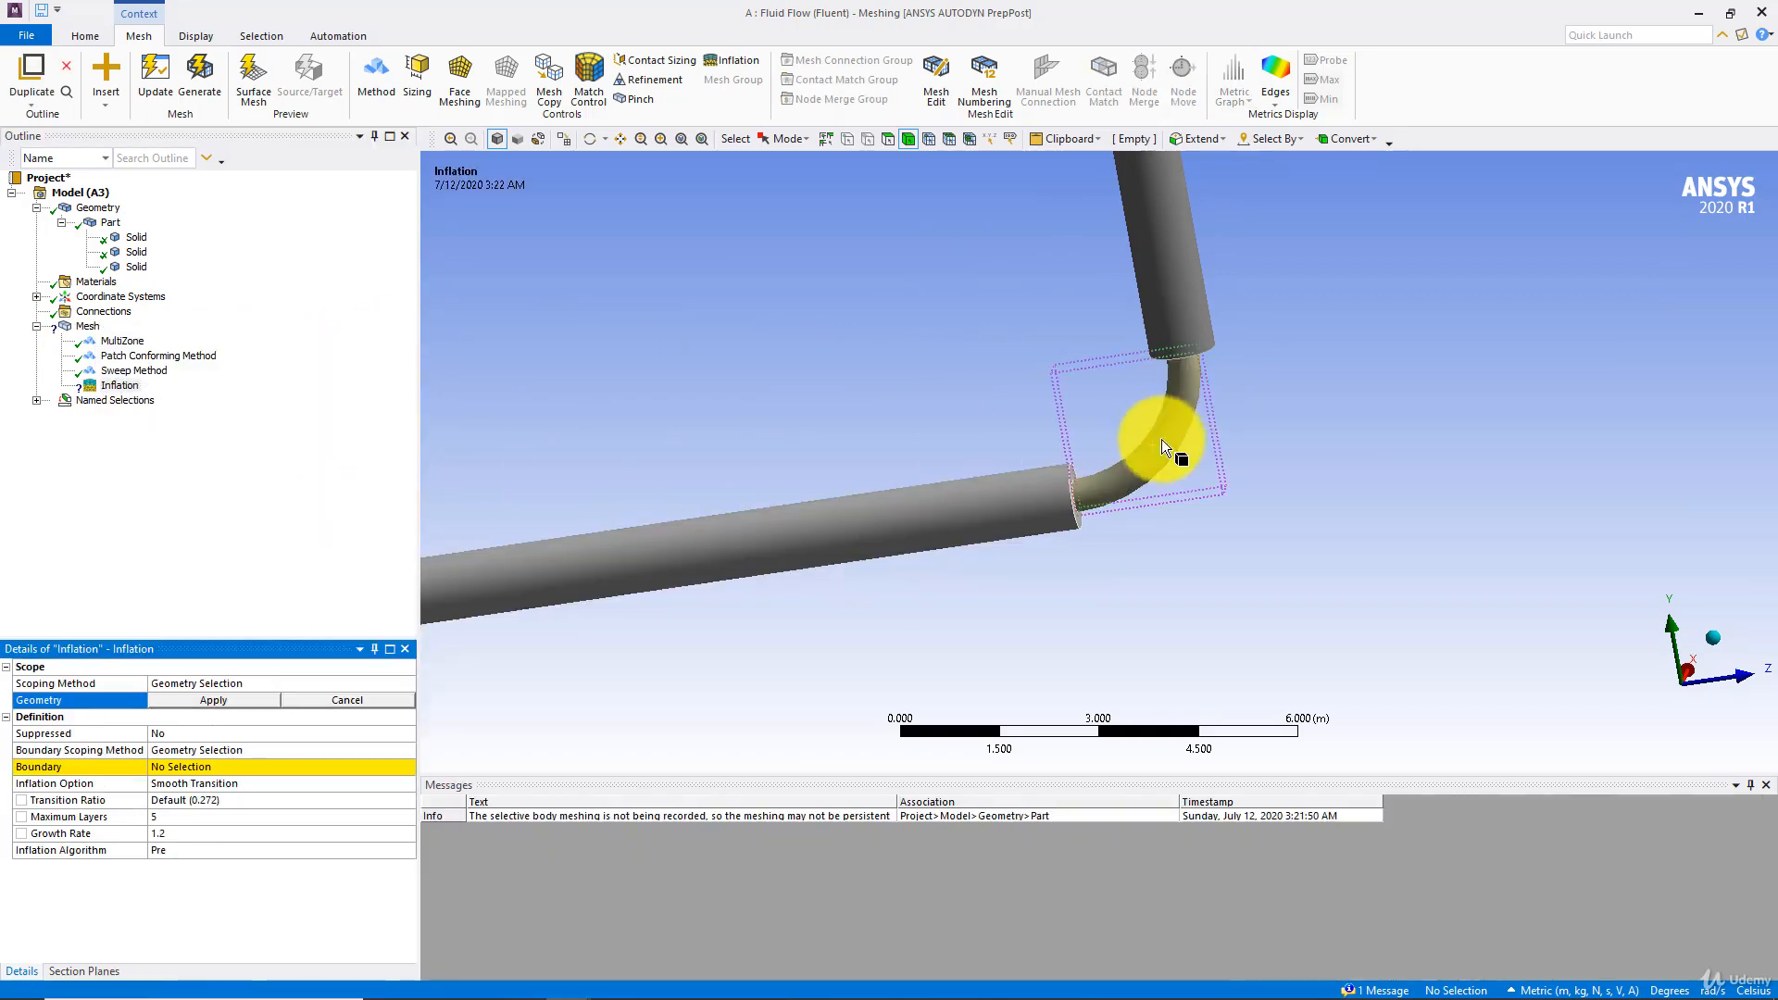
left_click(1164, 436)
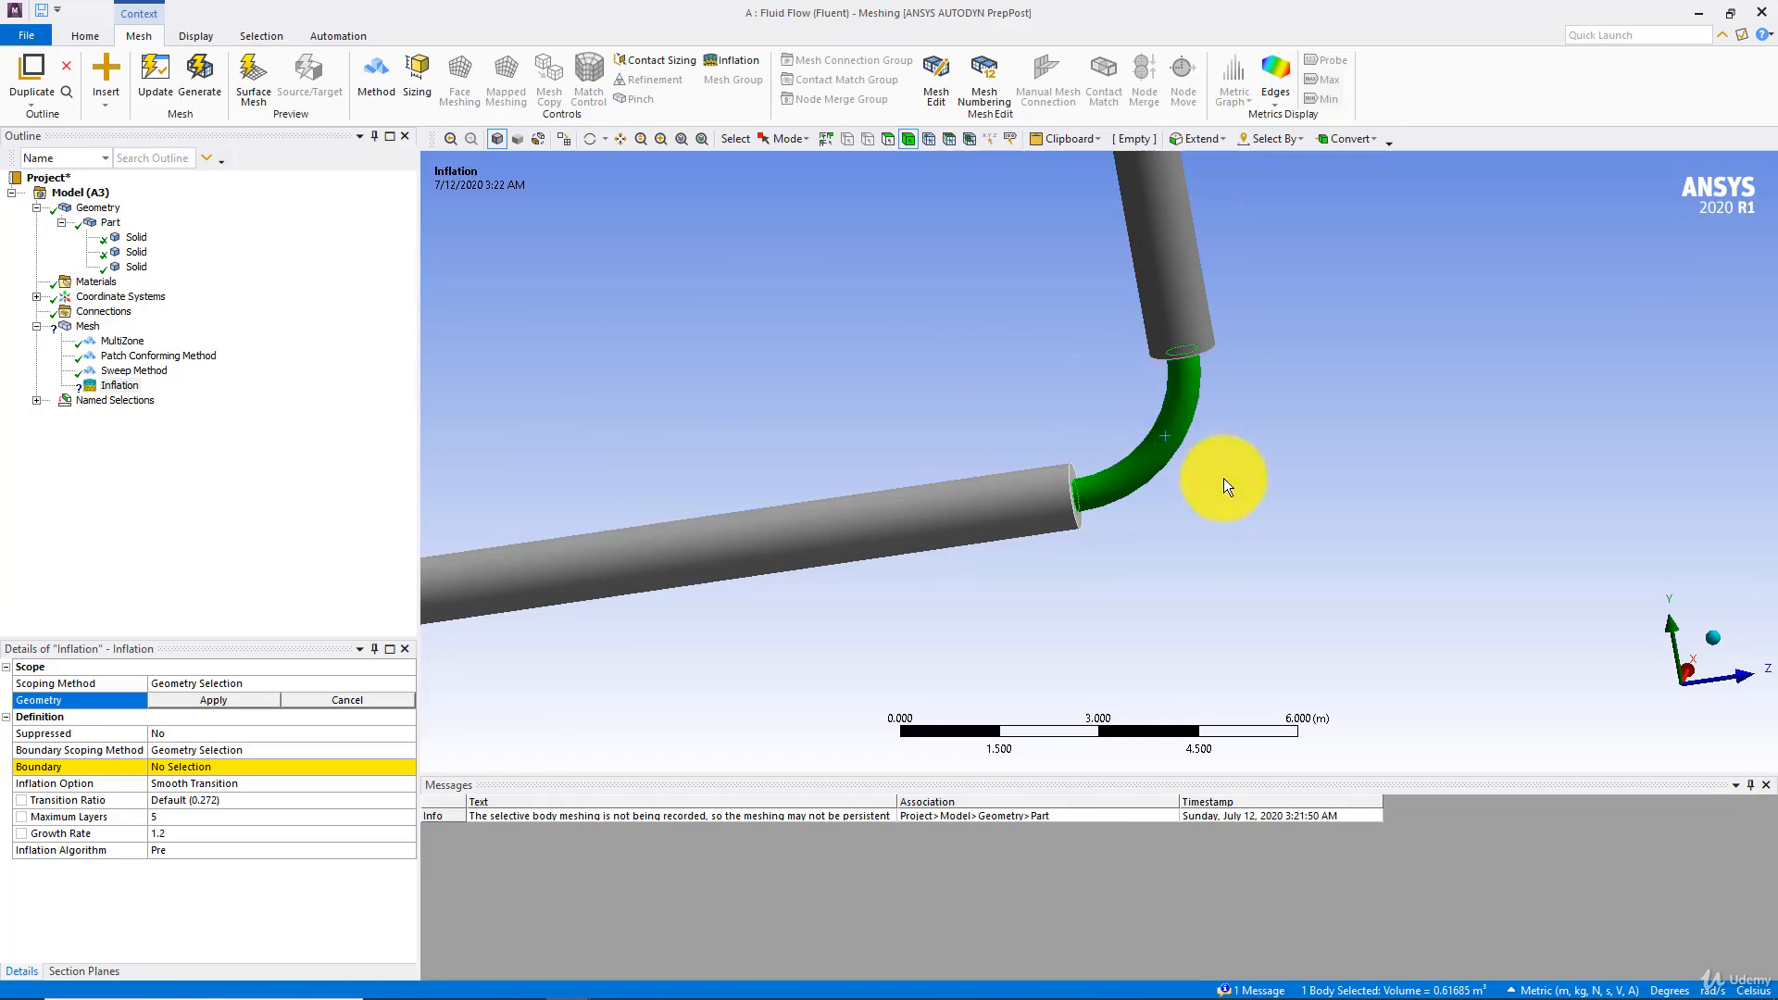
left_click(218, 700)
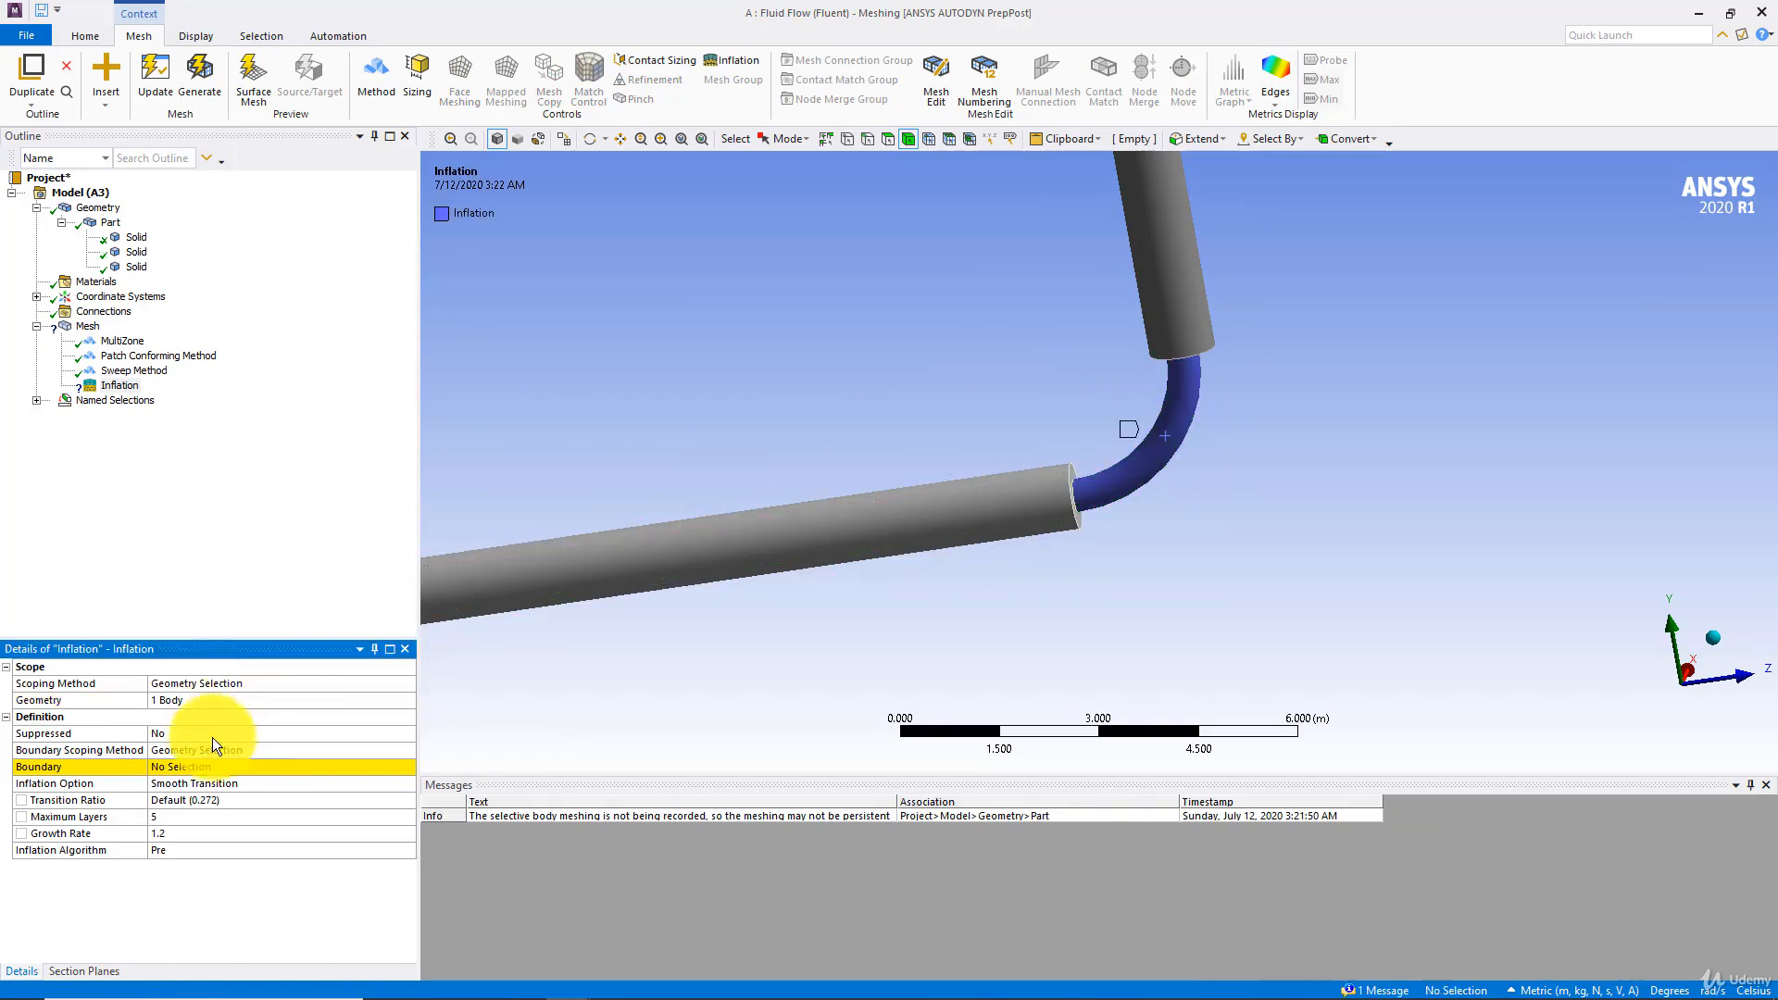
left_click(203, 767)
left_click(1137, 467)
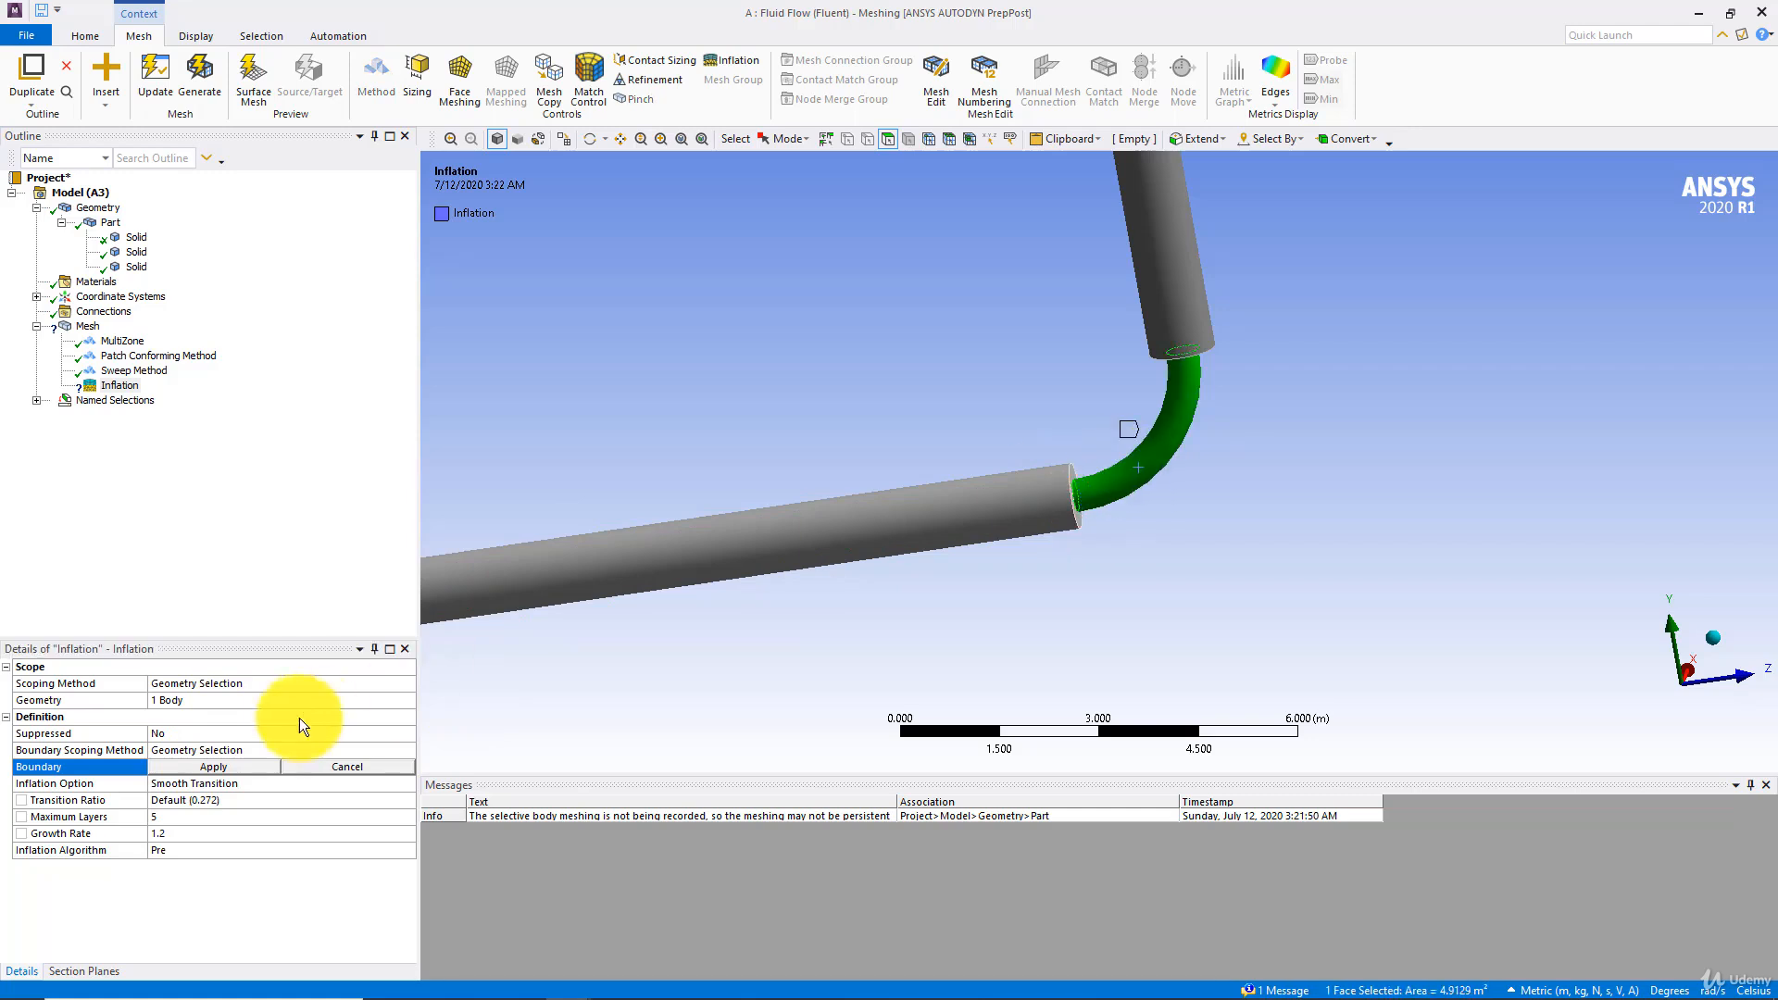
left_click(209, 767)
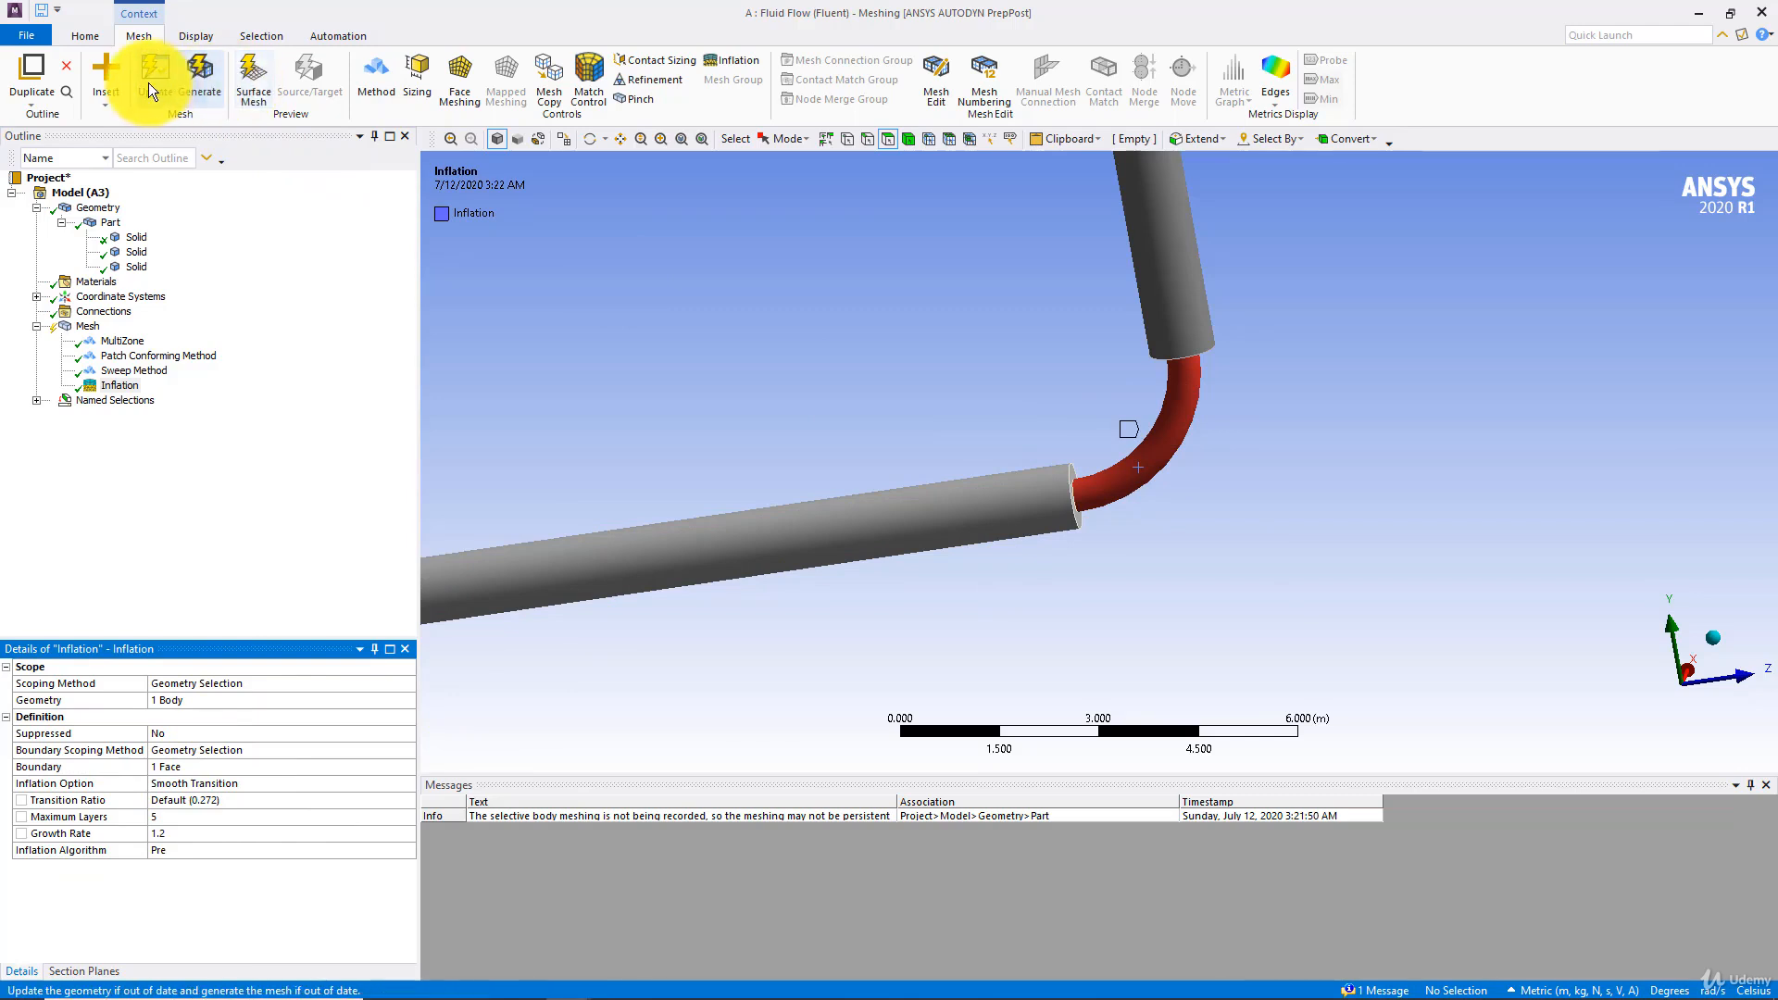
left_click(199, 78)
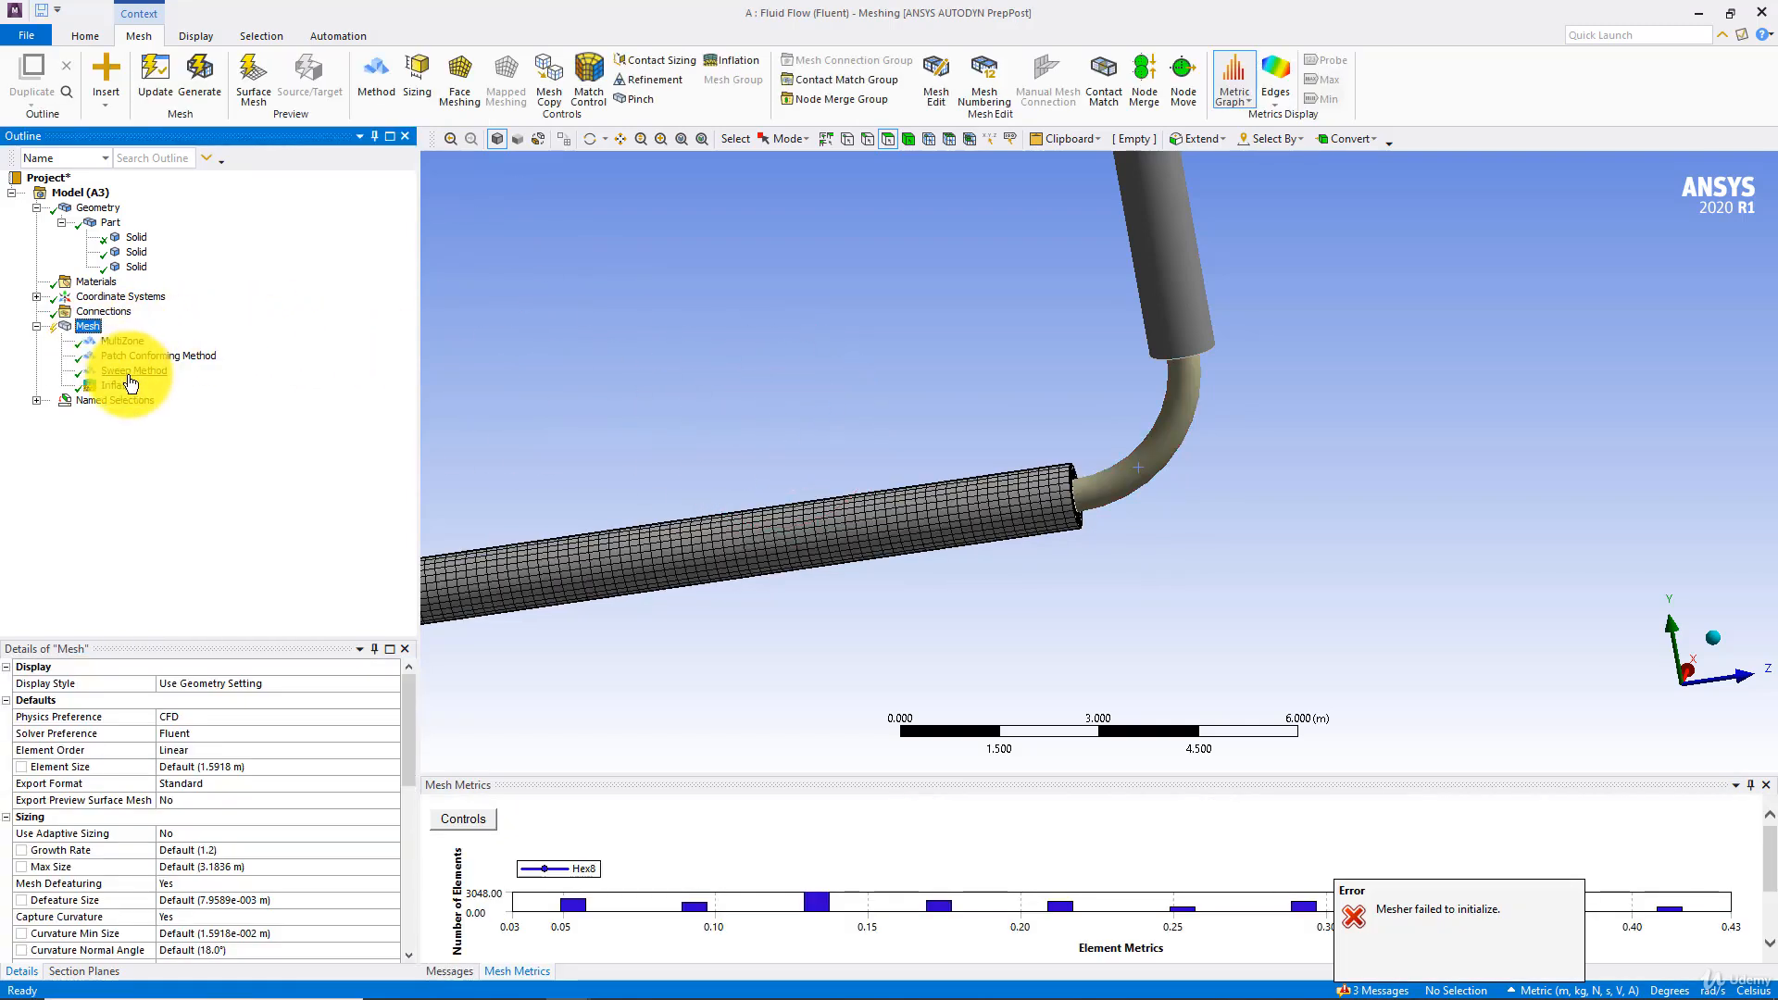
Review the settings and scoped bodies of the Sweep, Patch Conforming and MultiZone methods
left_click(1165, 464)
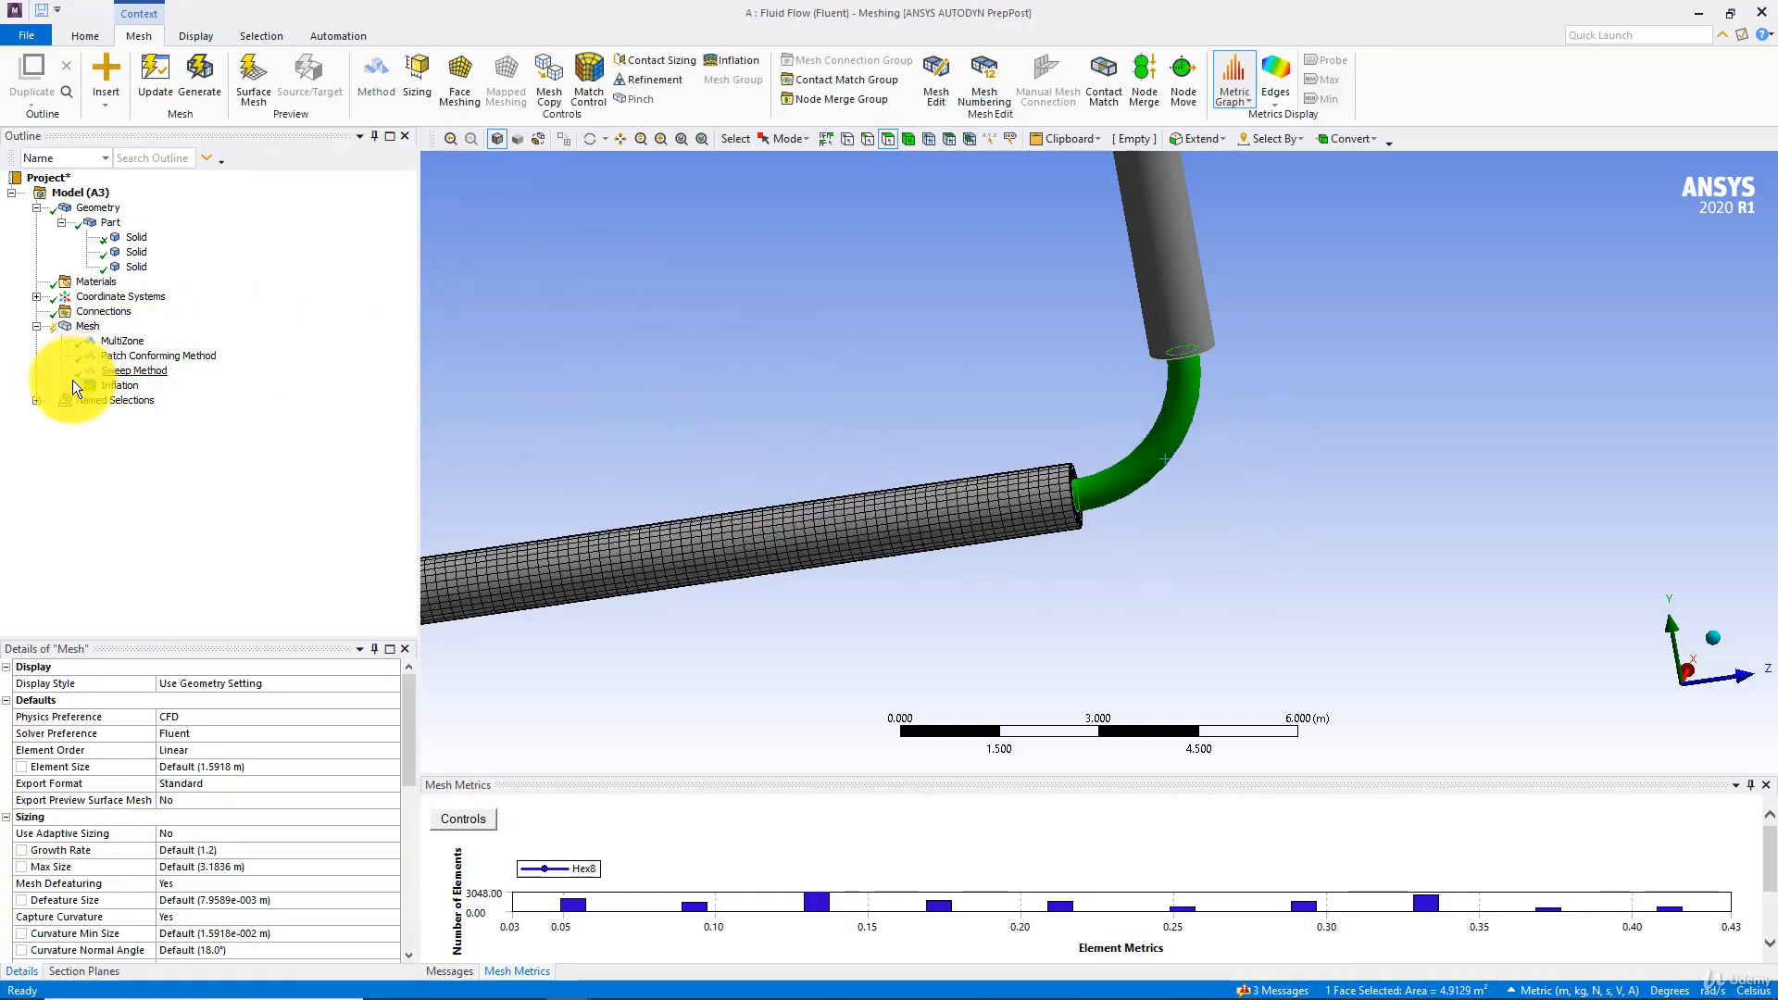
left_click(133, 371)
left_click(130, 356)
left_click(119, 340)
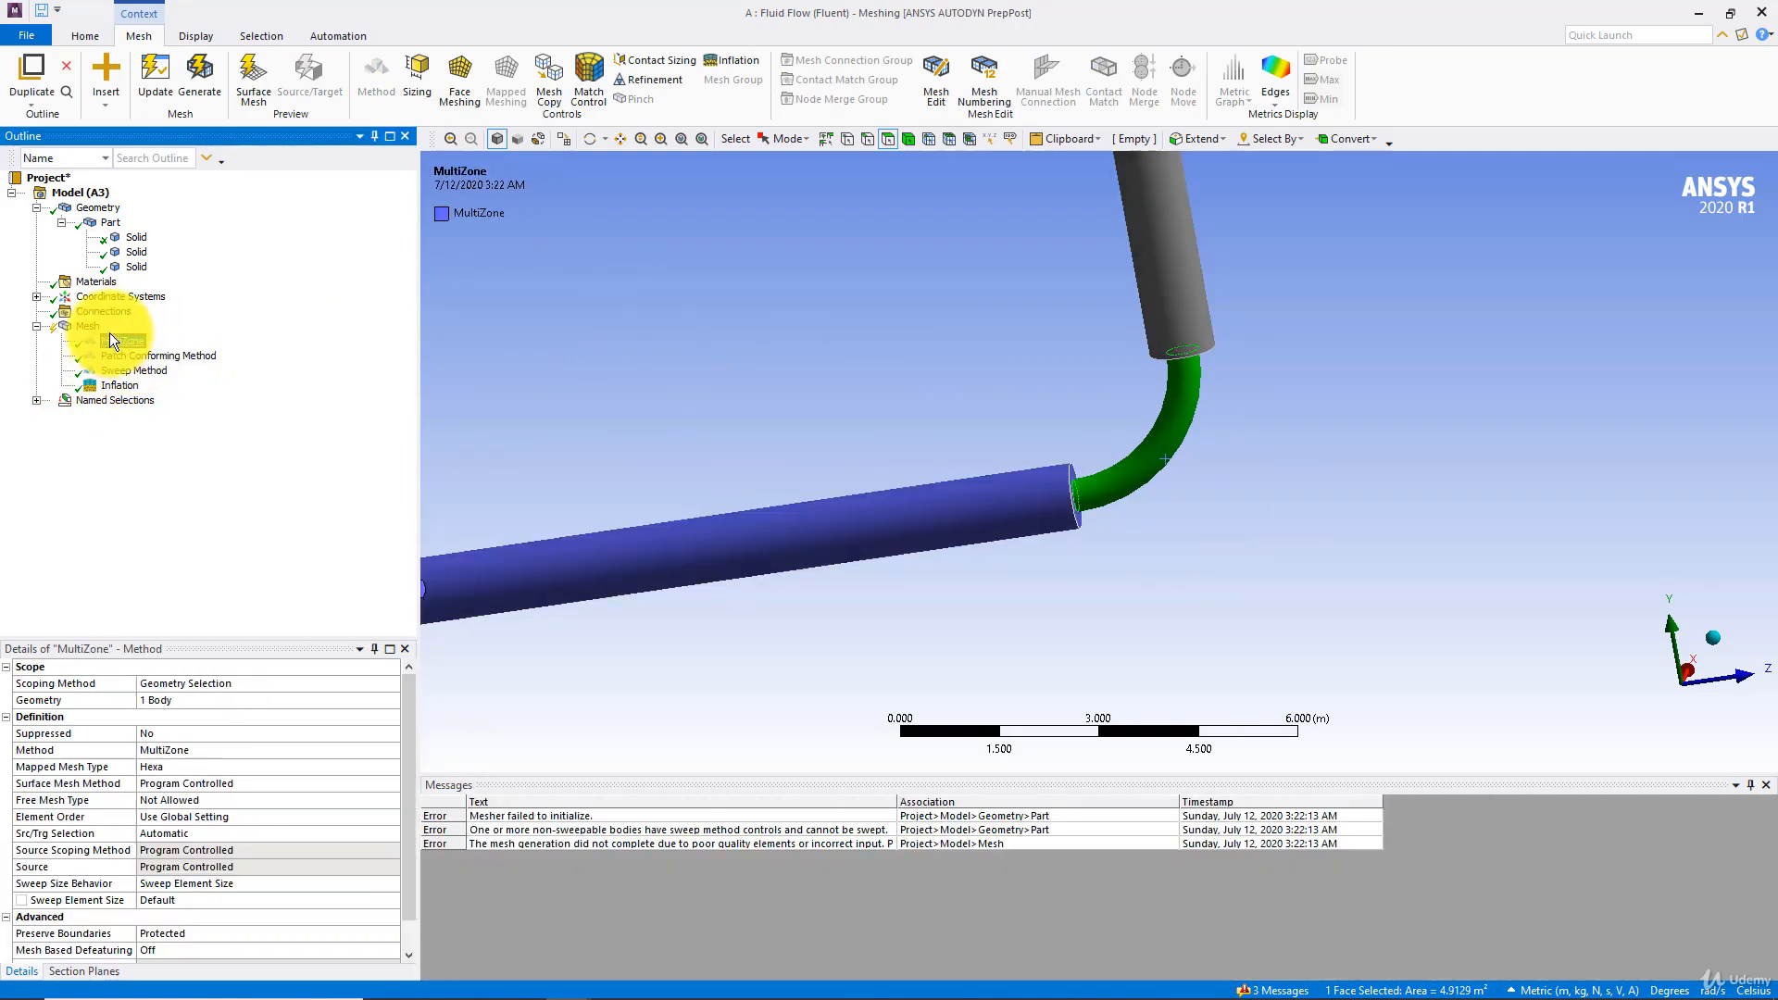
Add a face meshing control on the circular end face of the horizontal pipe and update the mesh
left_click(91, 328)
middle_click_drag(778, 412, 1139, 528)
scroll(1131, 528, "up", 5)
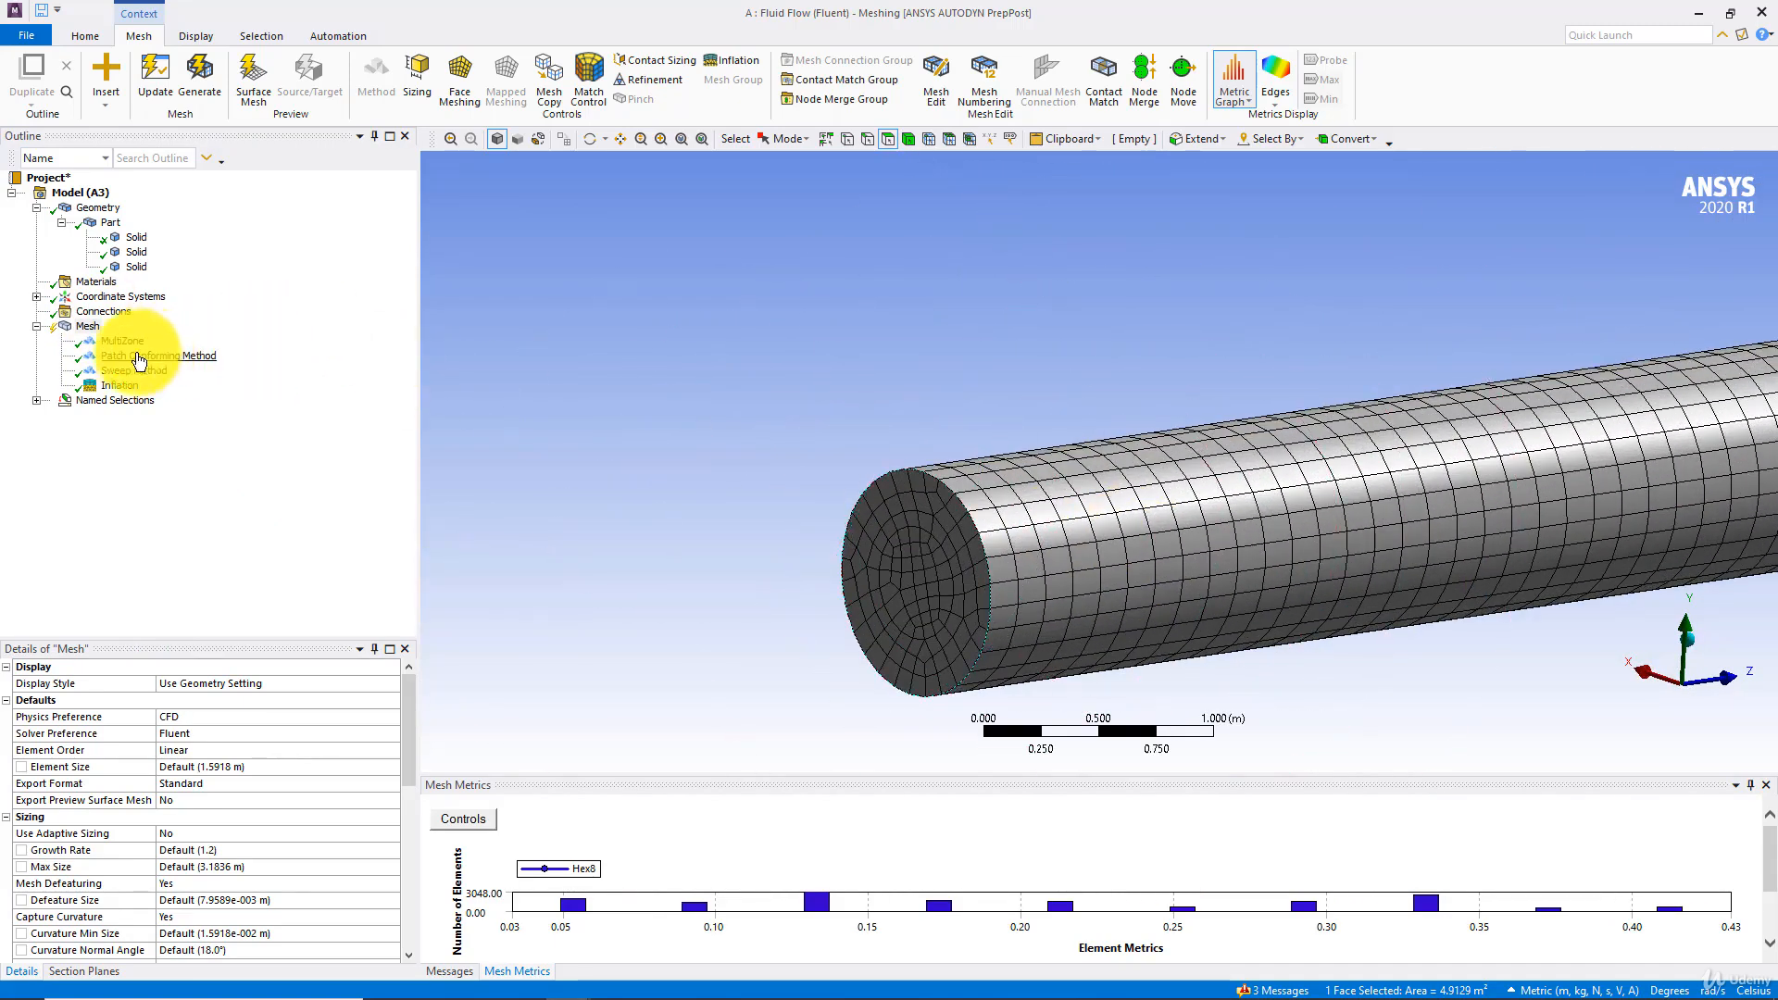
right_click(93, 332)
mouse_move(152, 334)
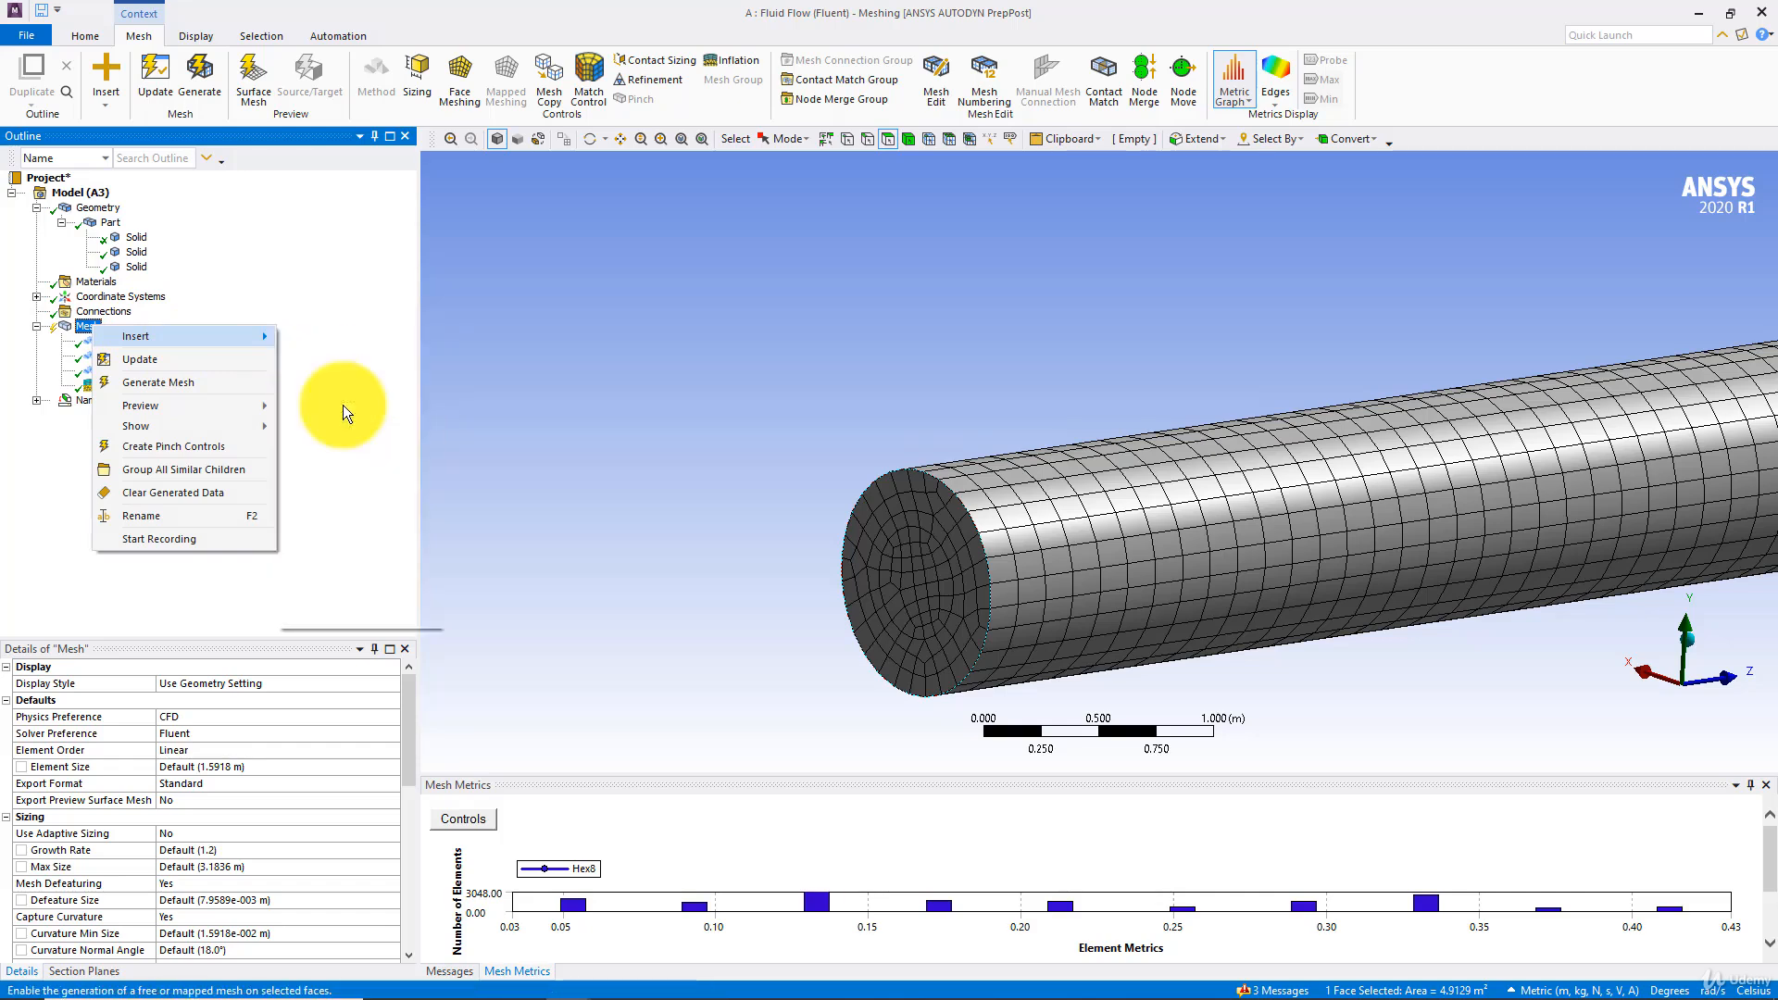
left_click(341, 402)
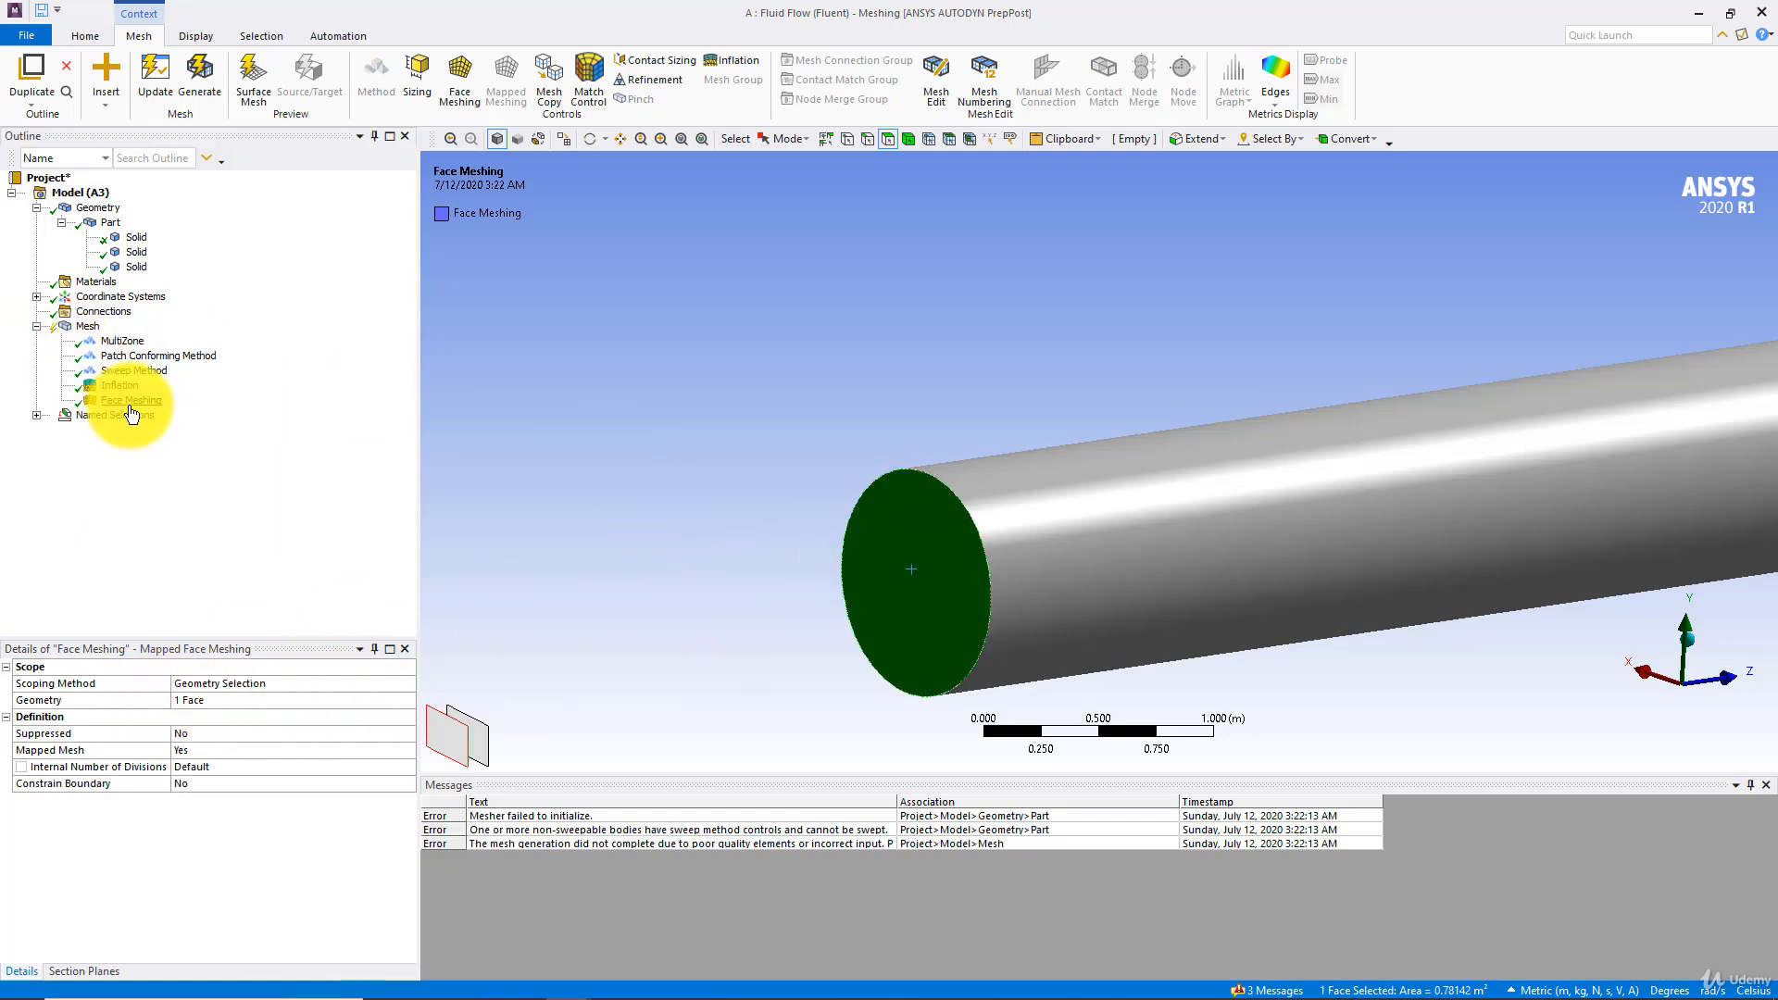
left_click(211, 701)
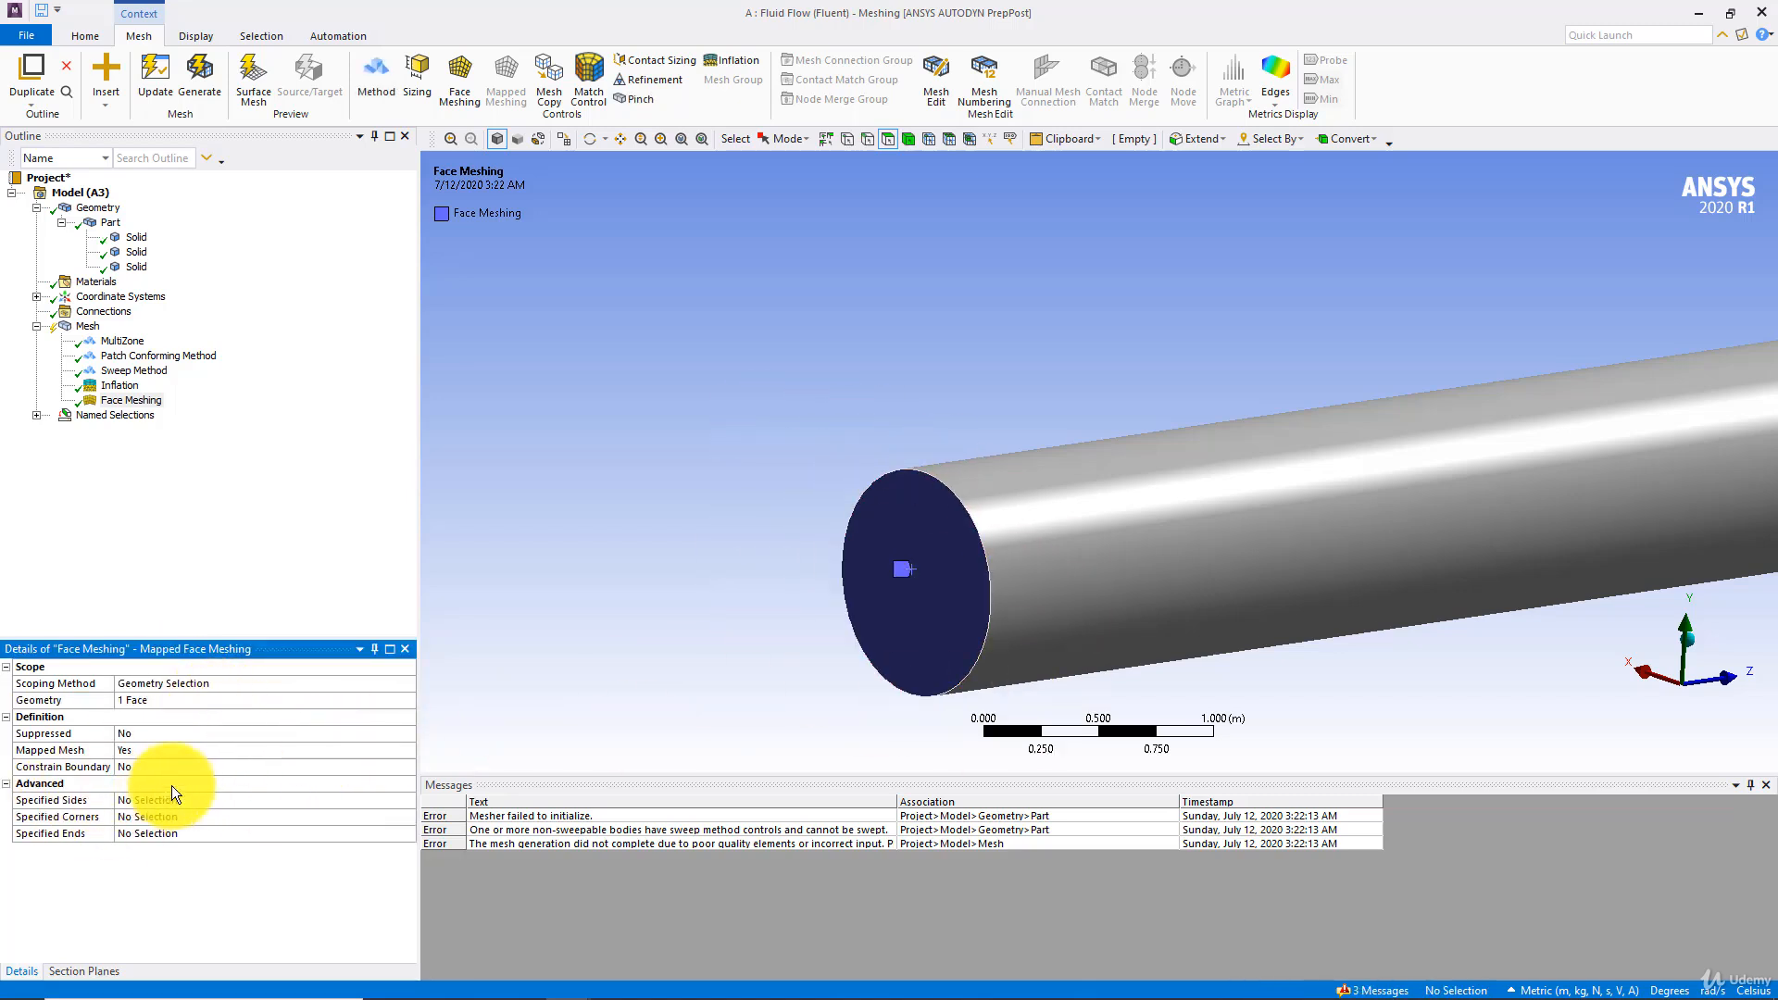
left_click(159, 85)
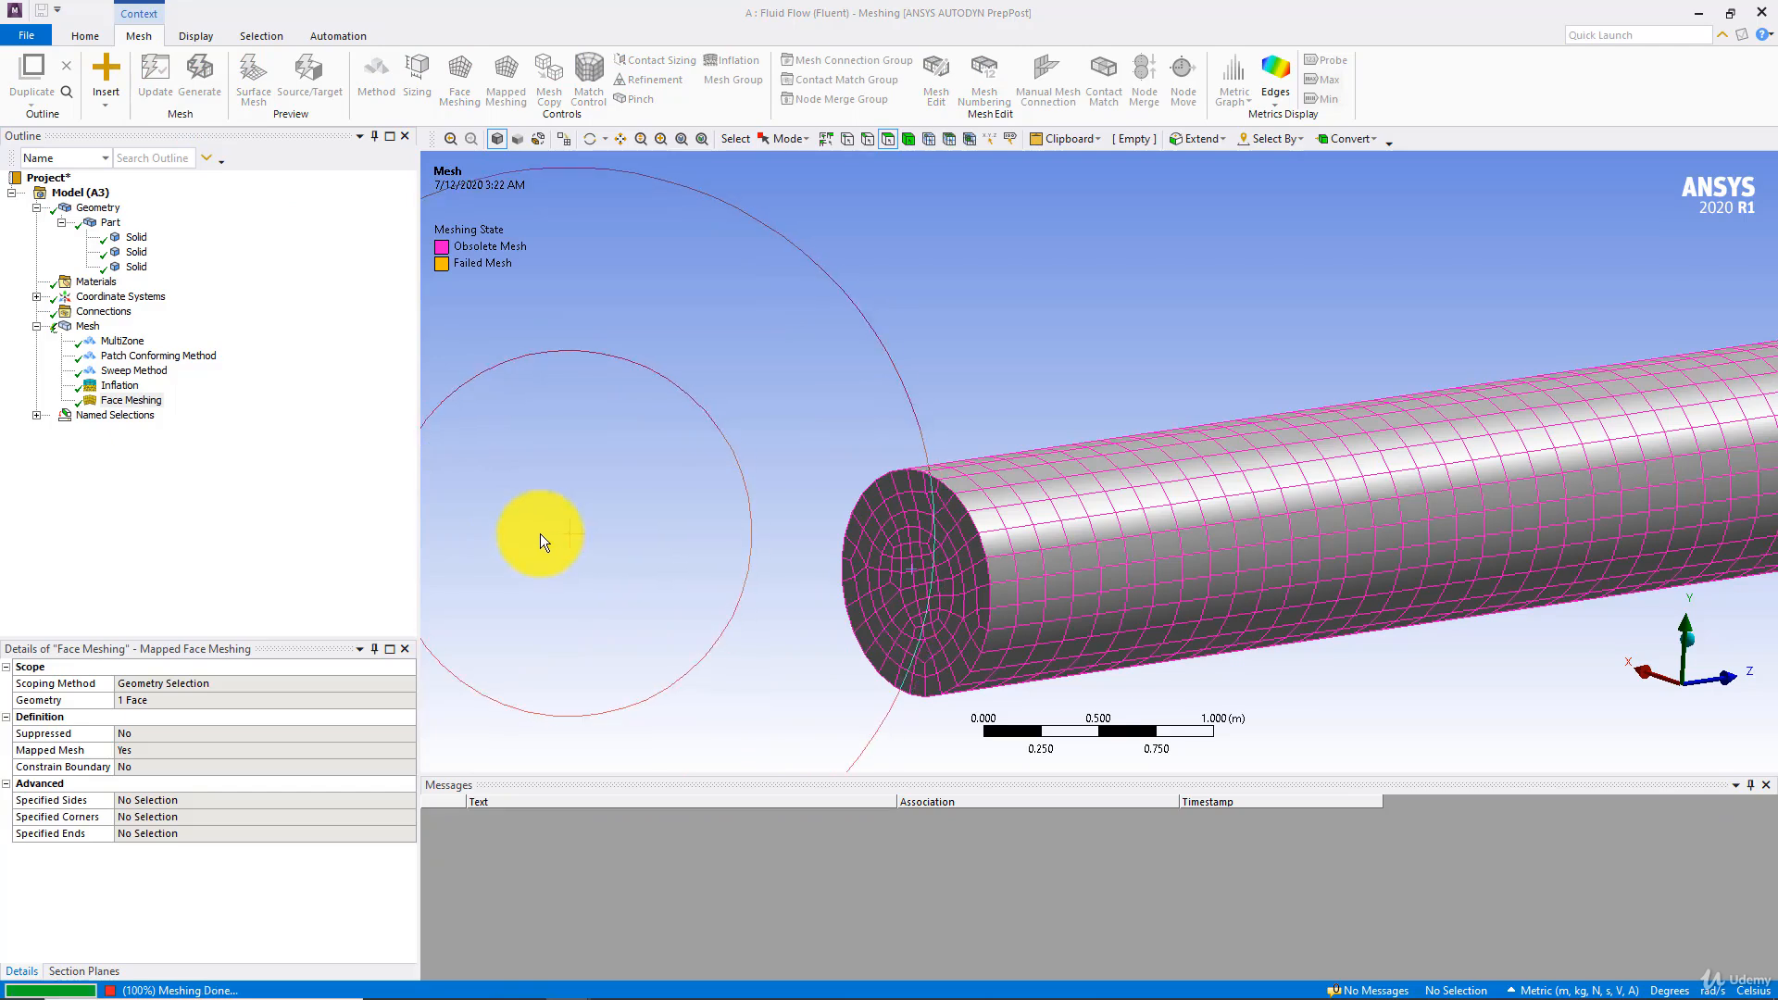
left_click(85, 326)
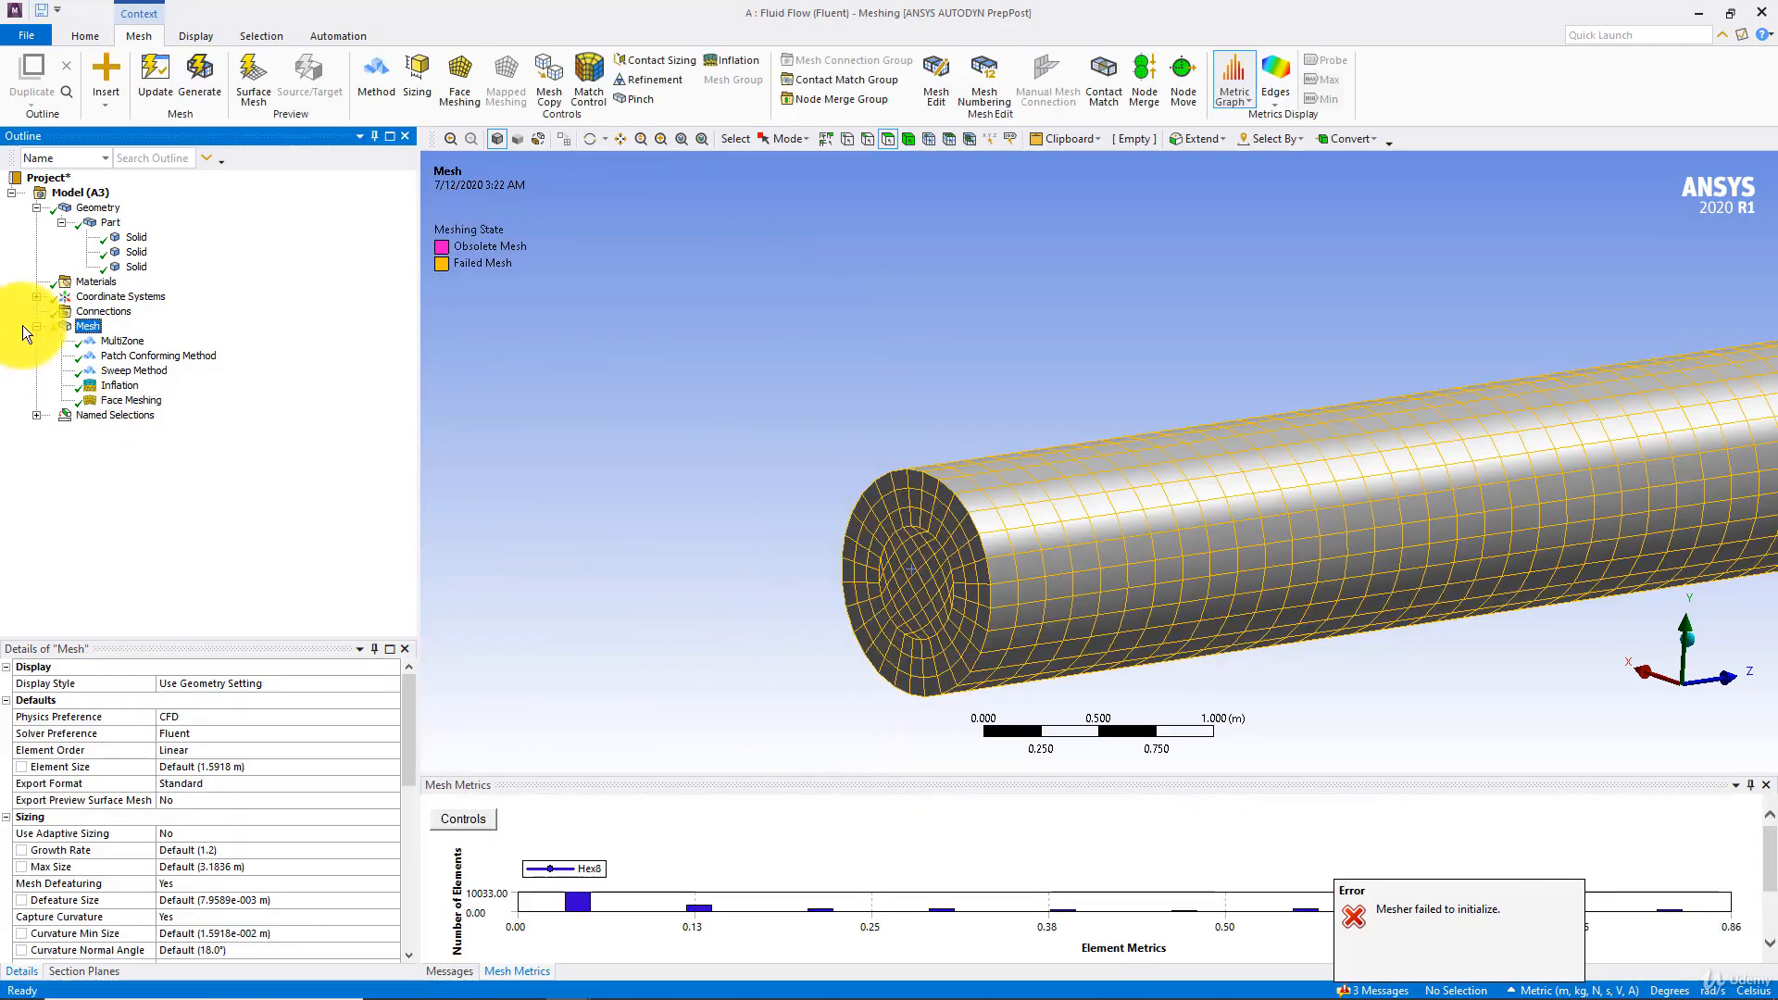
Try to generate the mesh on only the horizontal and vertical pipe bodies
scroll(748, 503, "down", 5)
scroll(814, 525, "down", 3)
middle_click_drag(1052, 509, 675, 541, "ctrl")
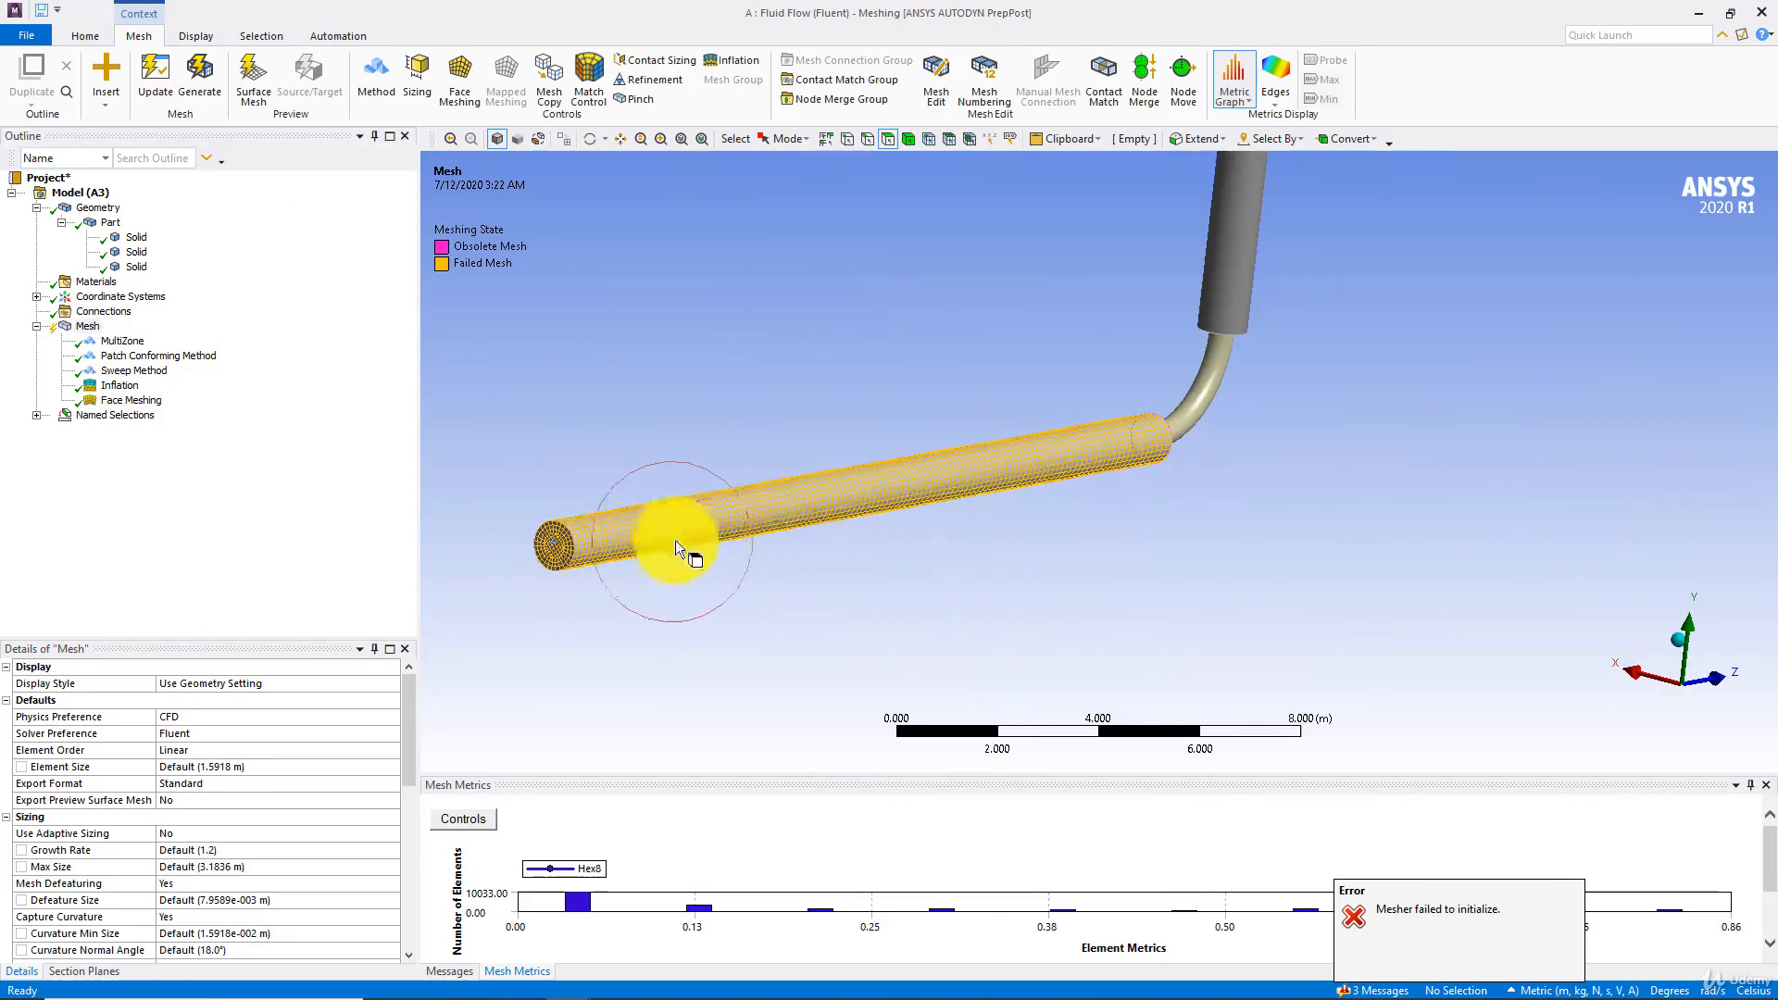
left_click(1233, 278)
left_click(991, 461, "ctrl")
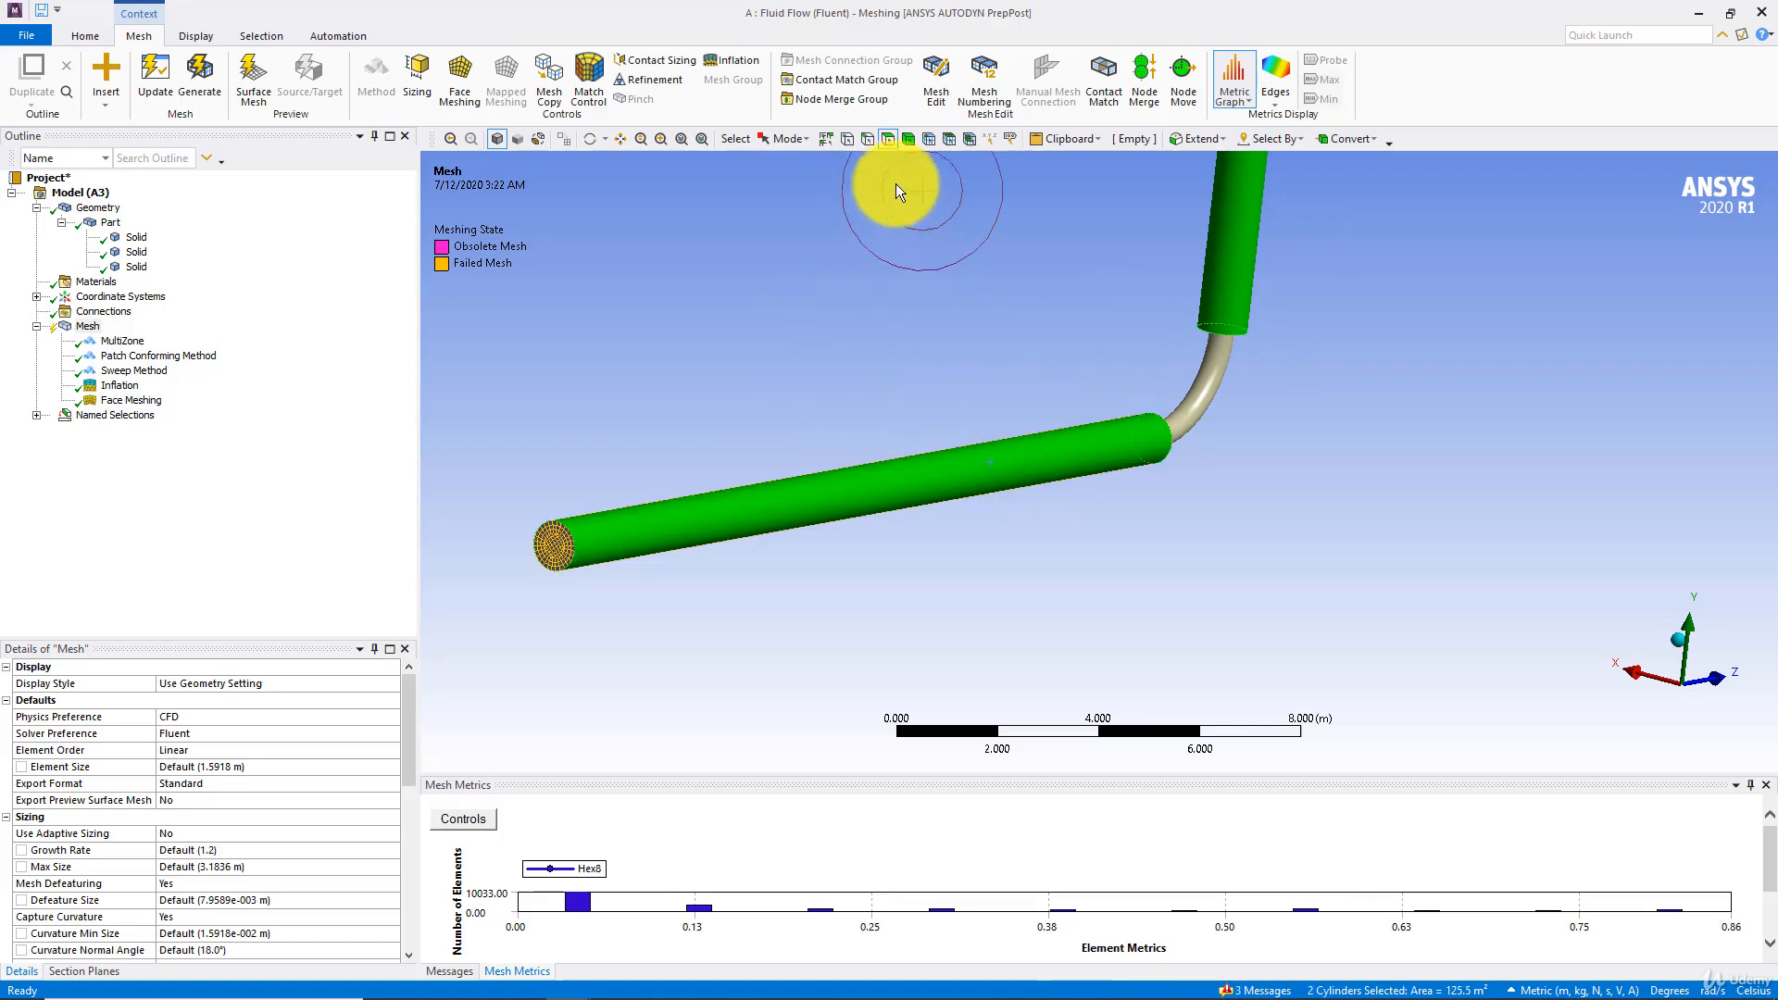
left_click(908, 138)
left_click(1276, 240)
left_click(1073, 438, "ctrl")
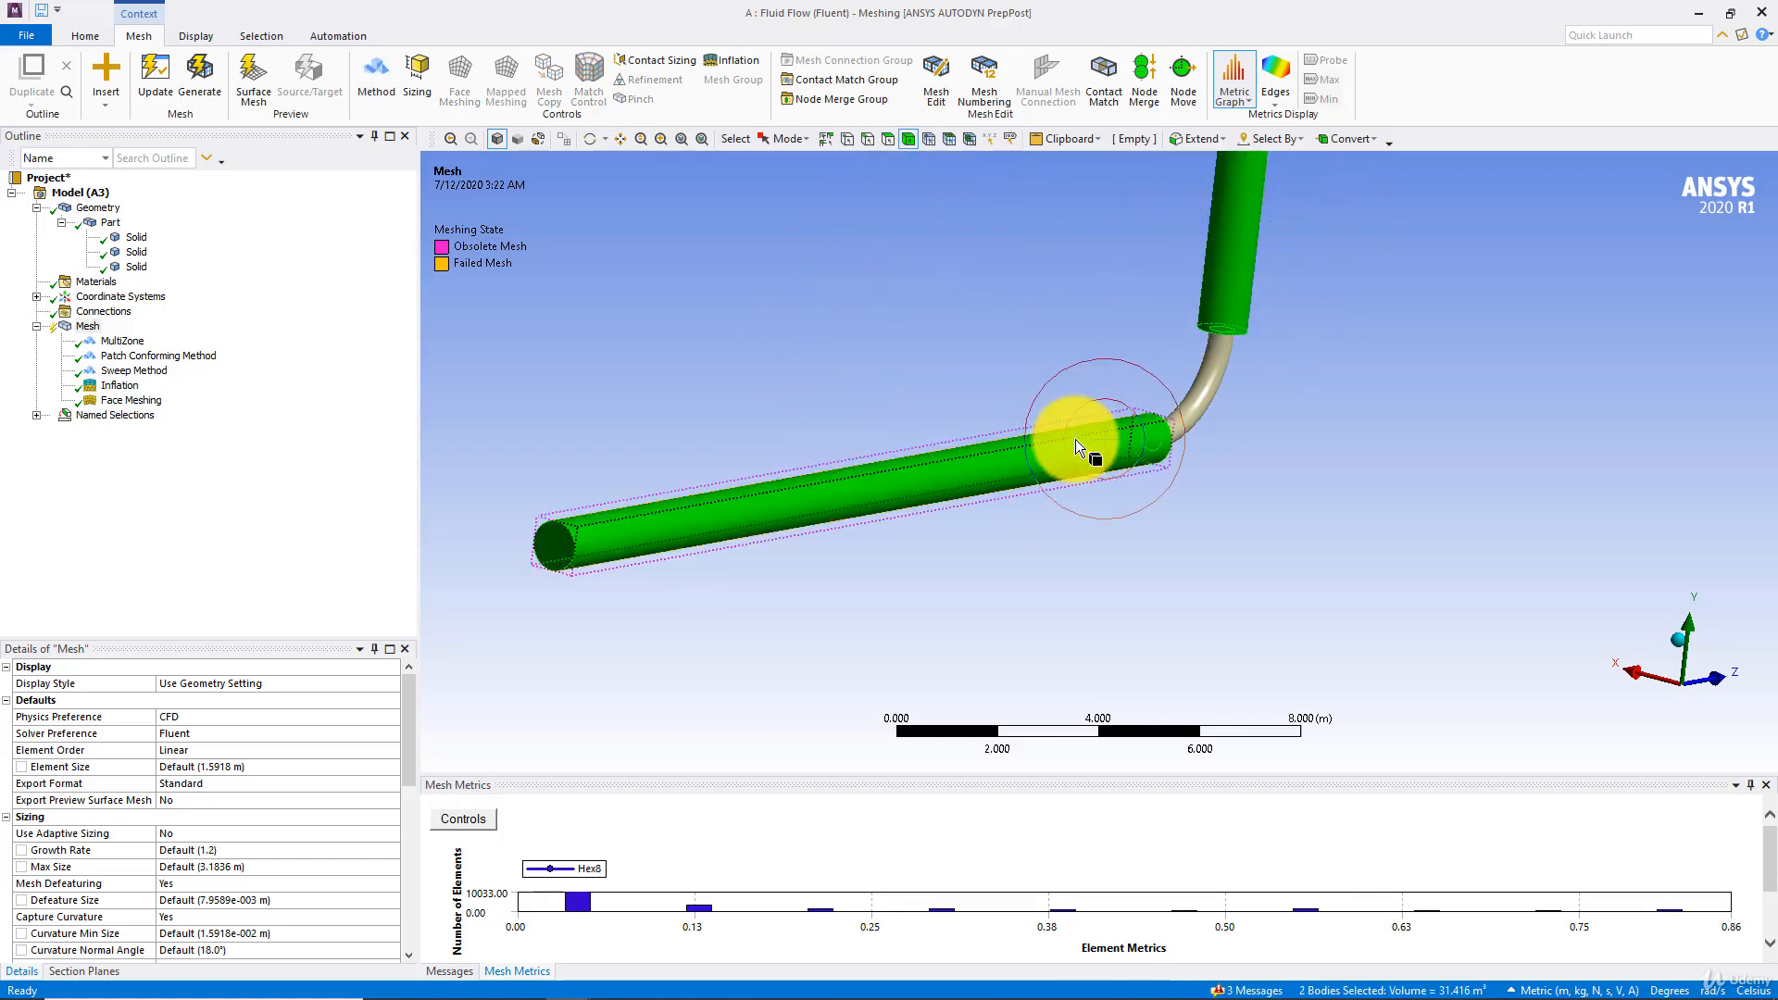
right_click(1076, 441)
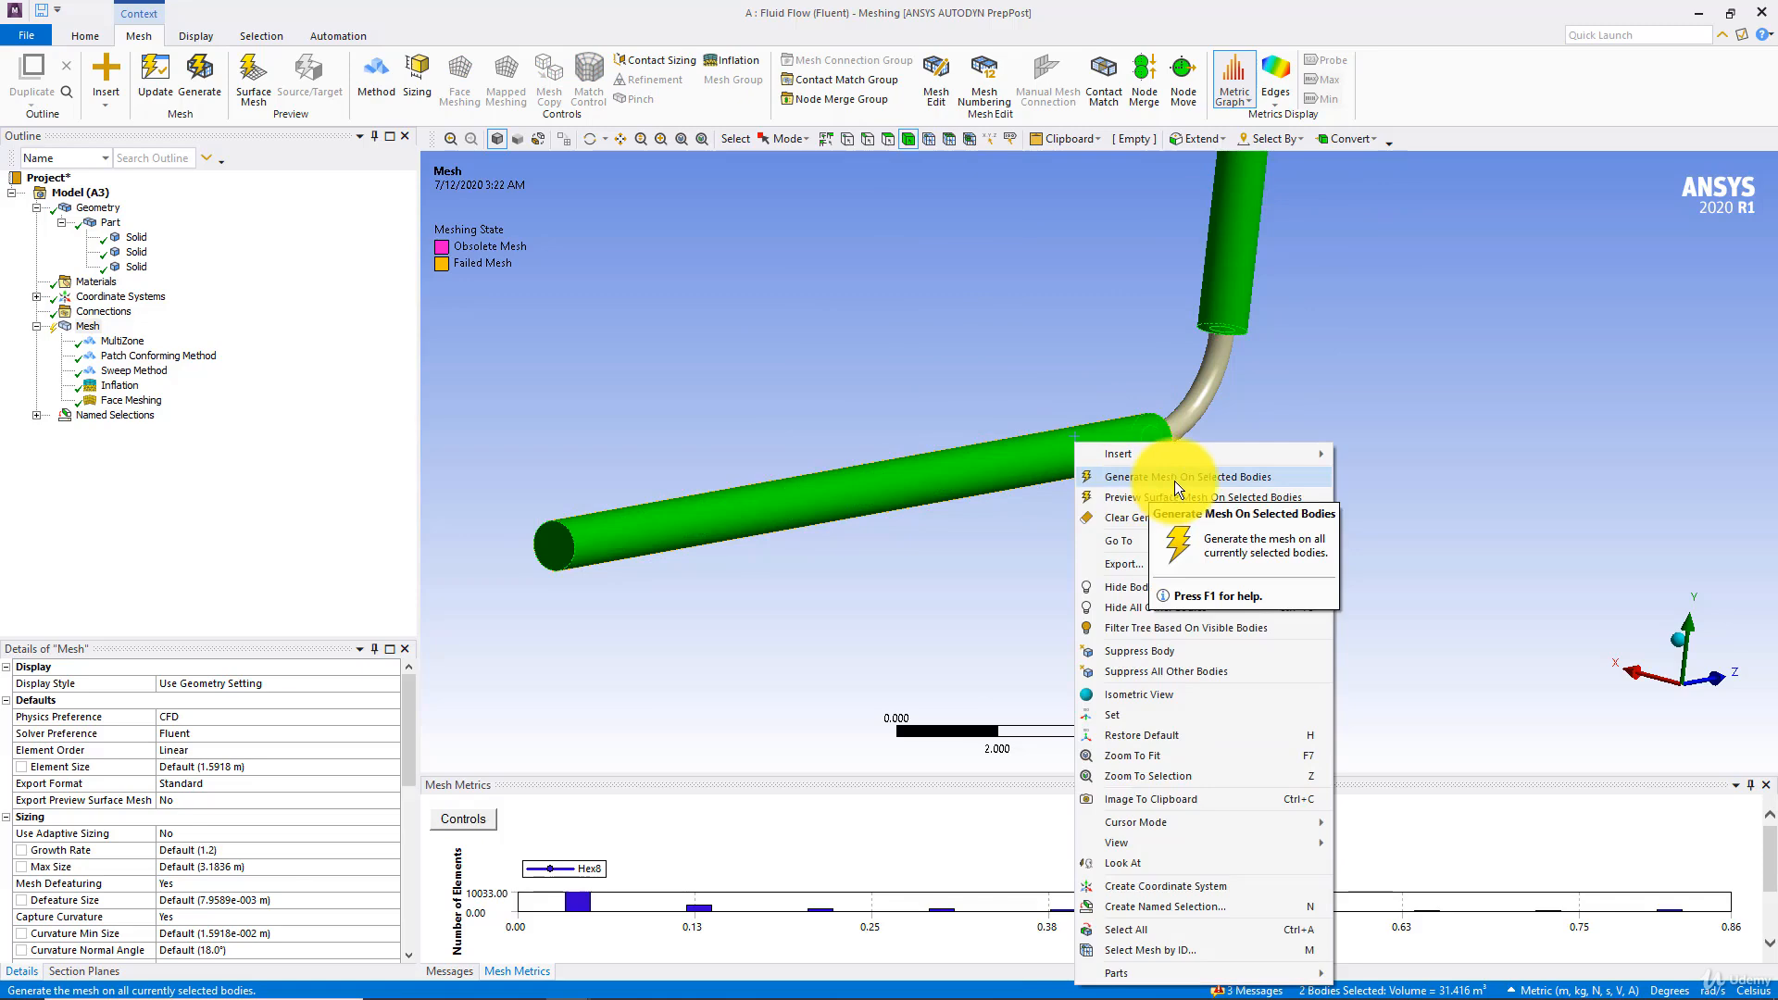
left_click(1275, 481)
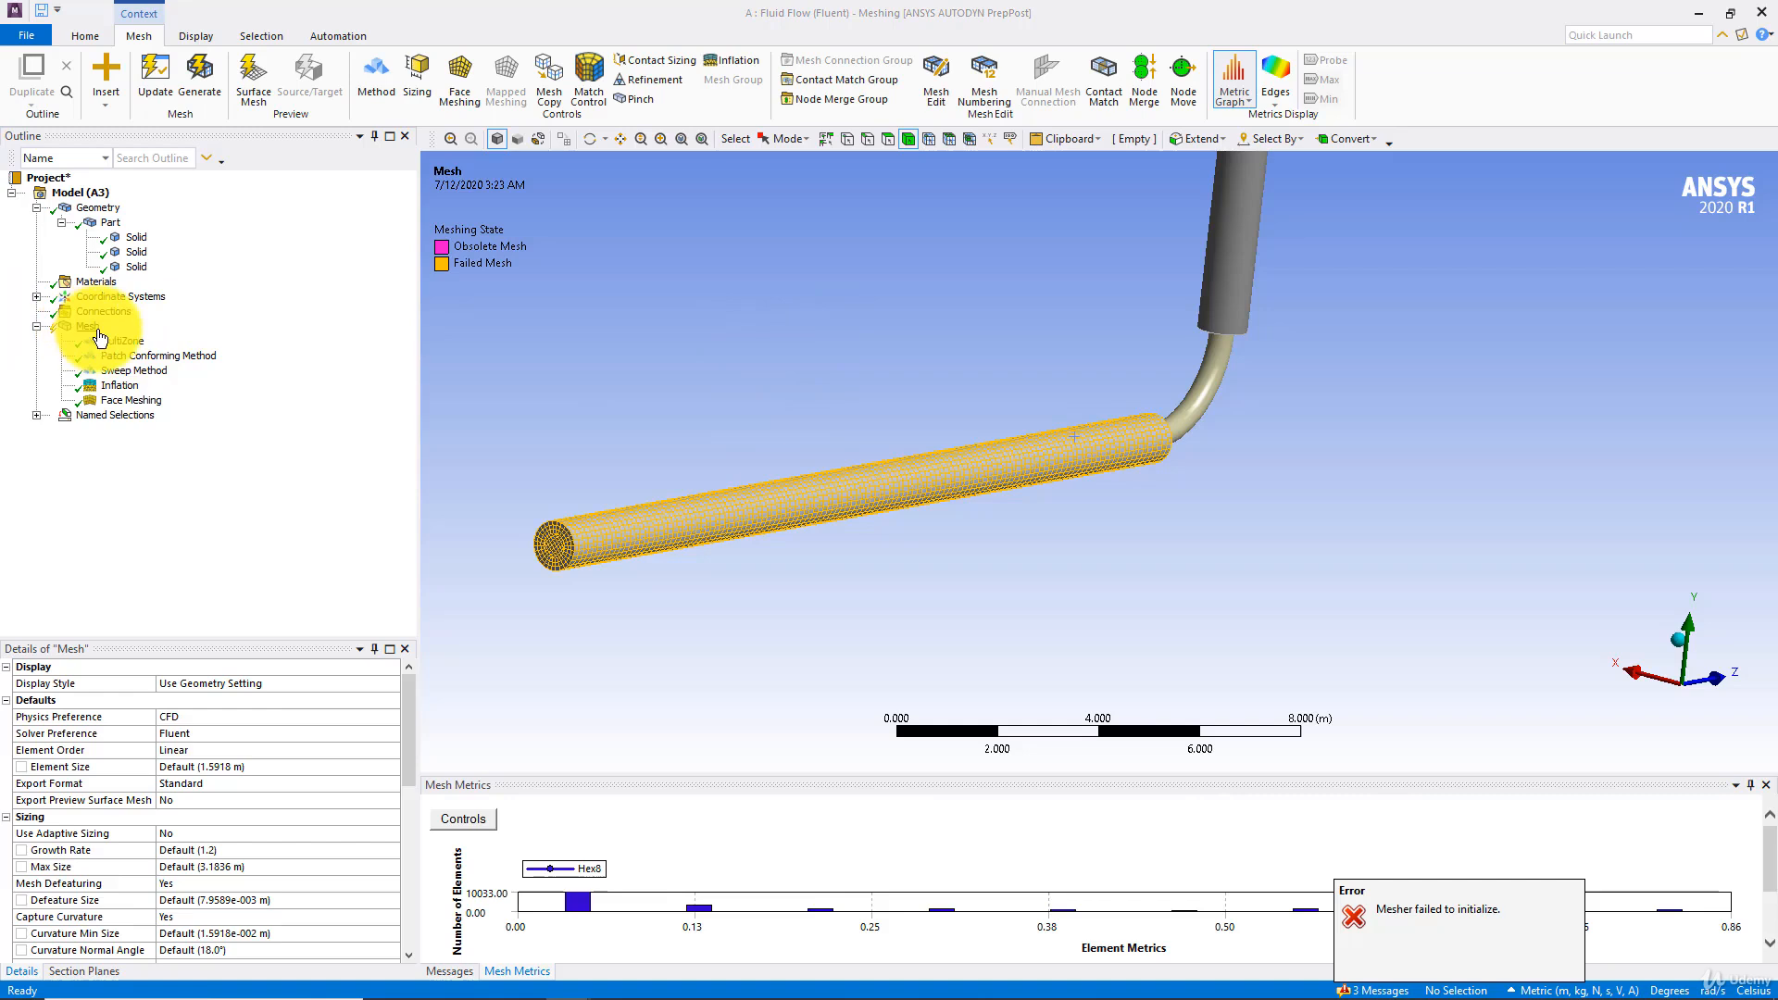
Change the vertical pipe's mesh method from Sweep to MultiZone and update the mesh
left_click(132, 373)
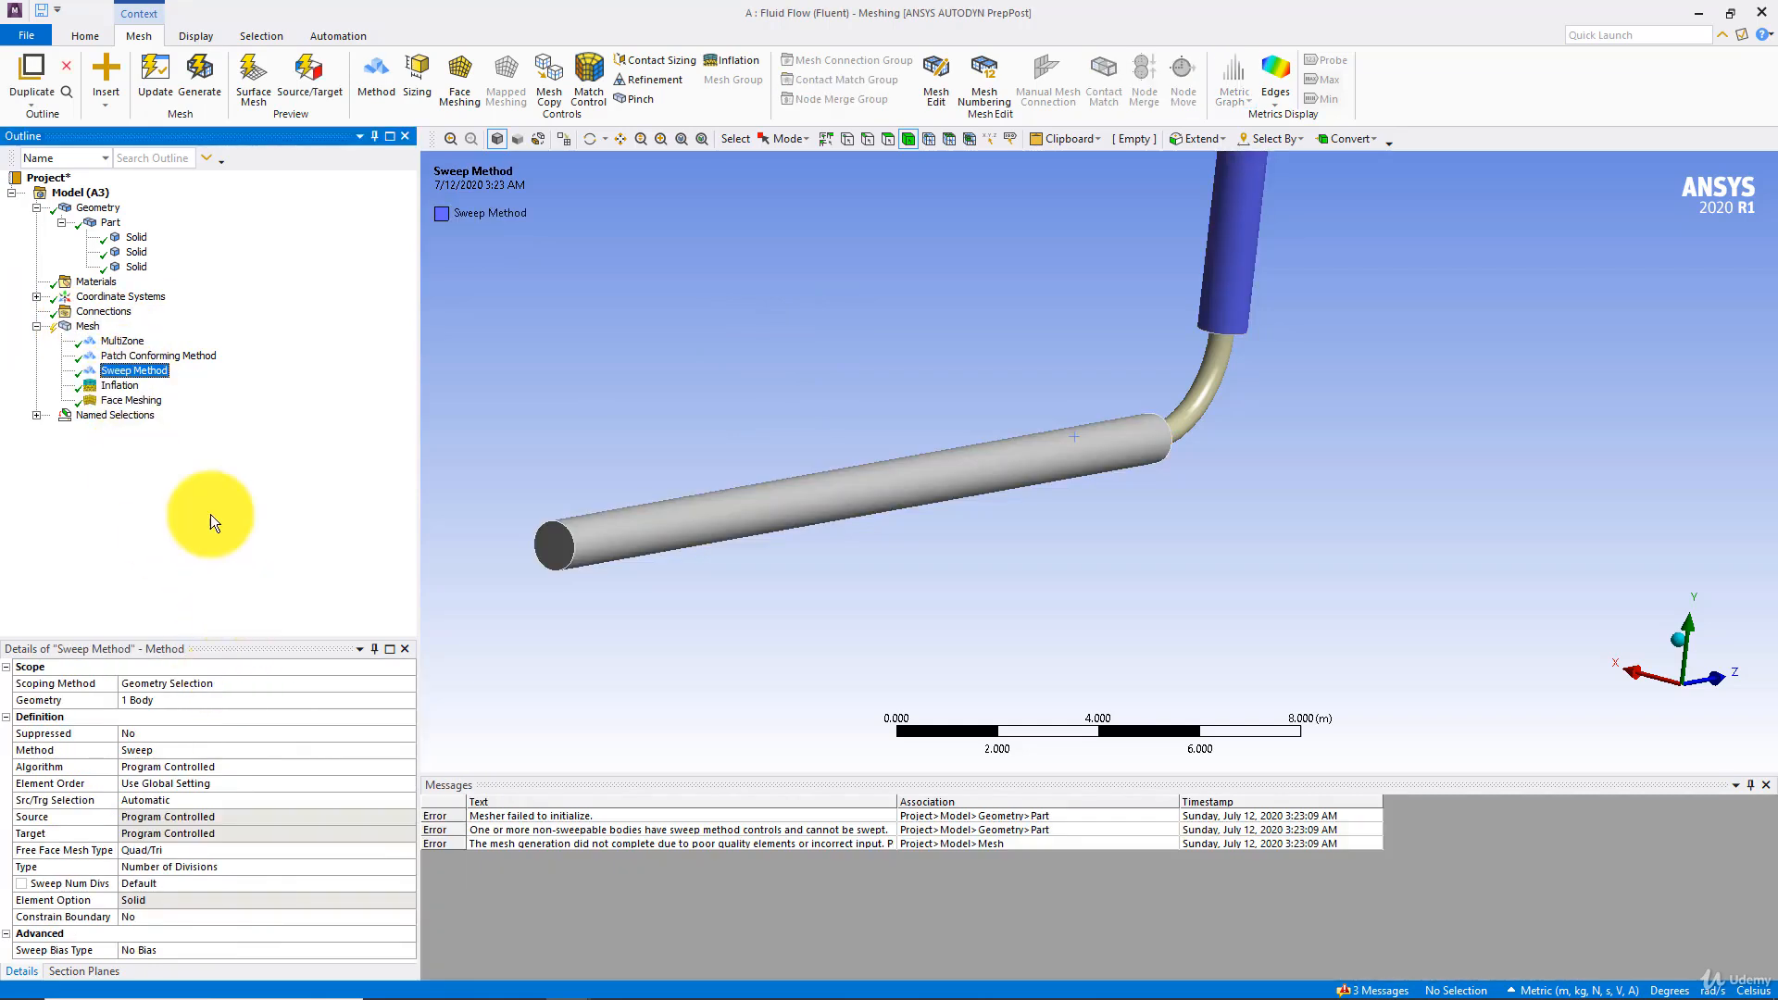
left_click(270, 750)
left_click(408, 750)
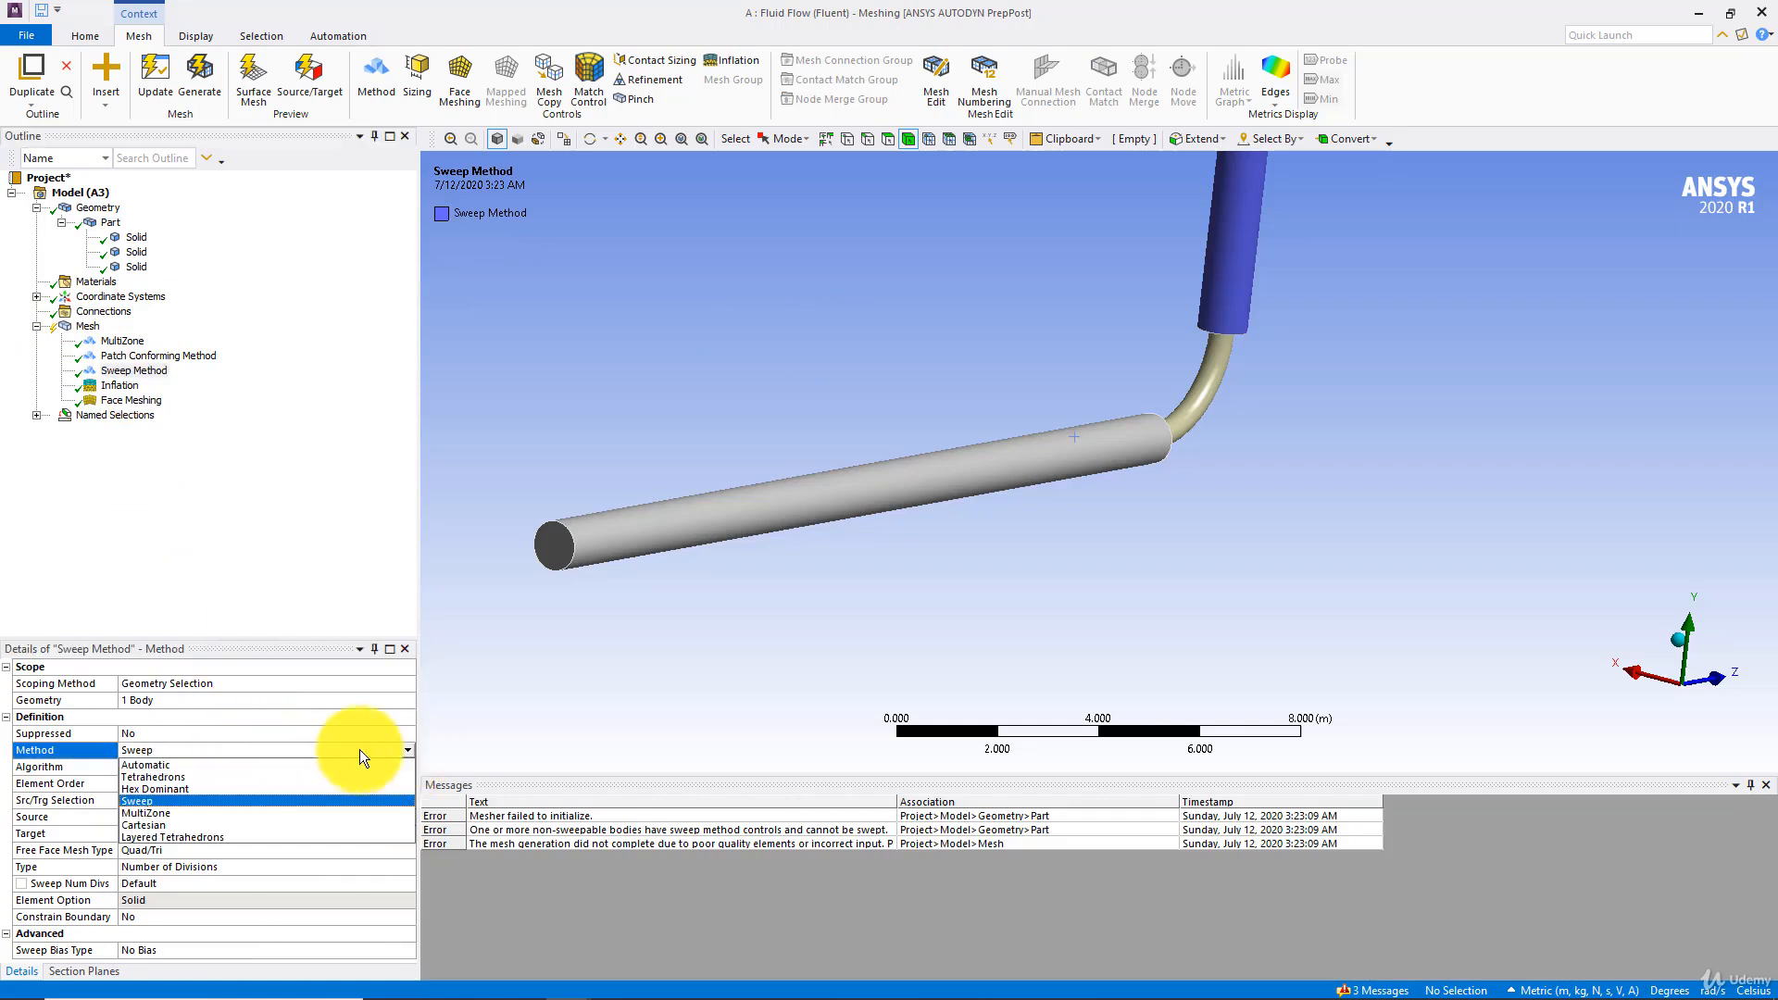
left_click(163, 813)
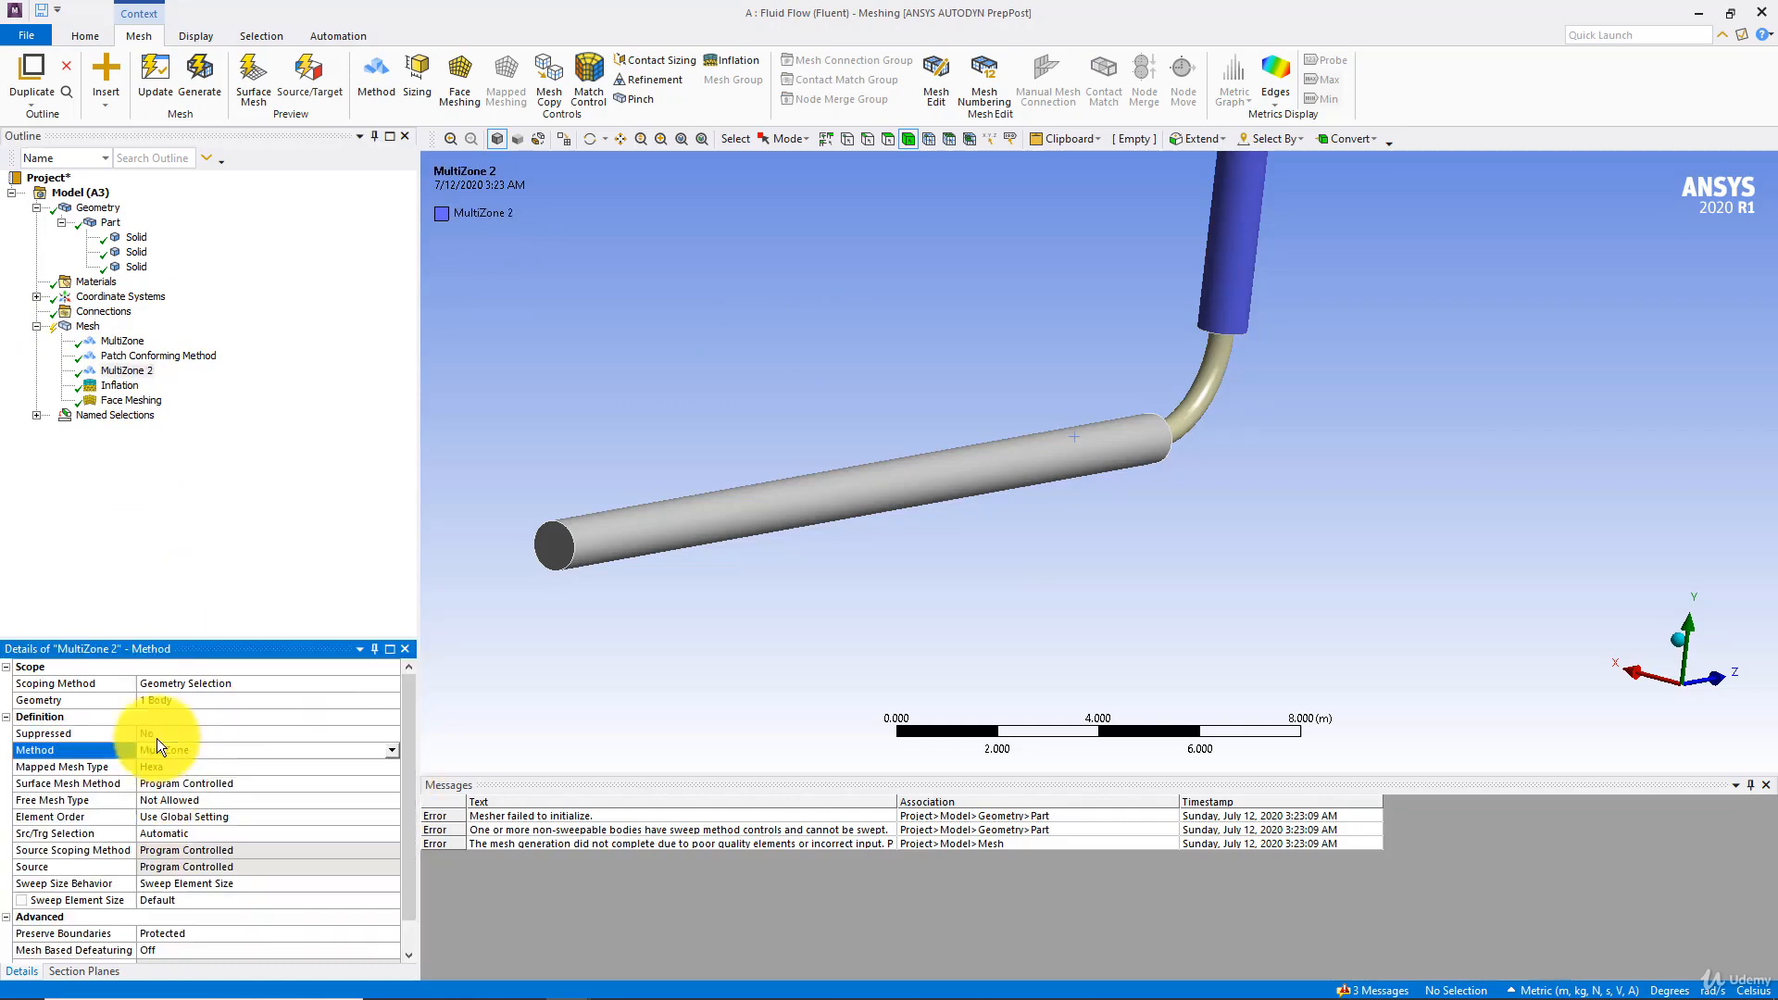
left_click(145, 72)
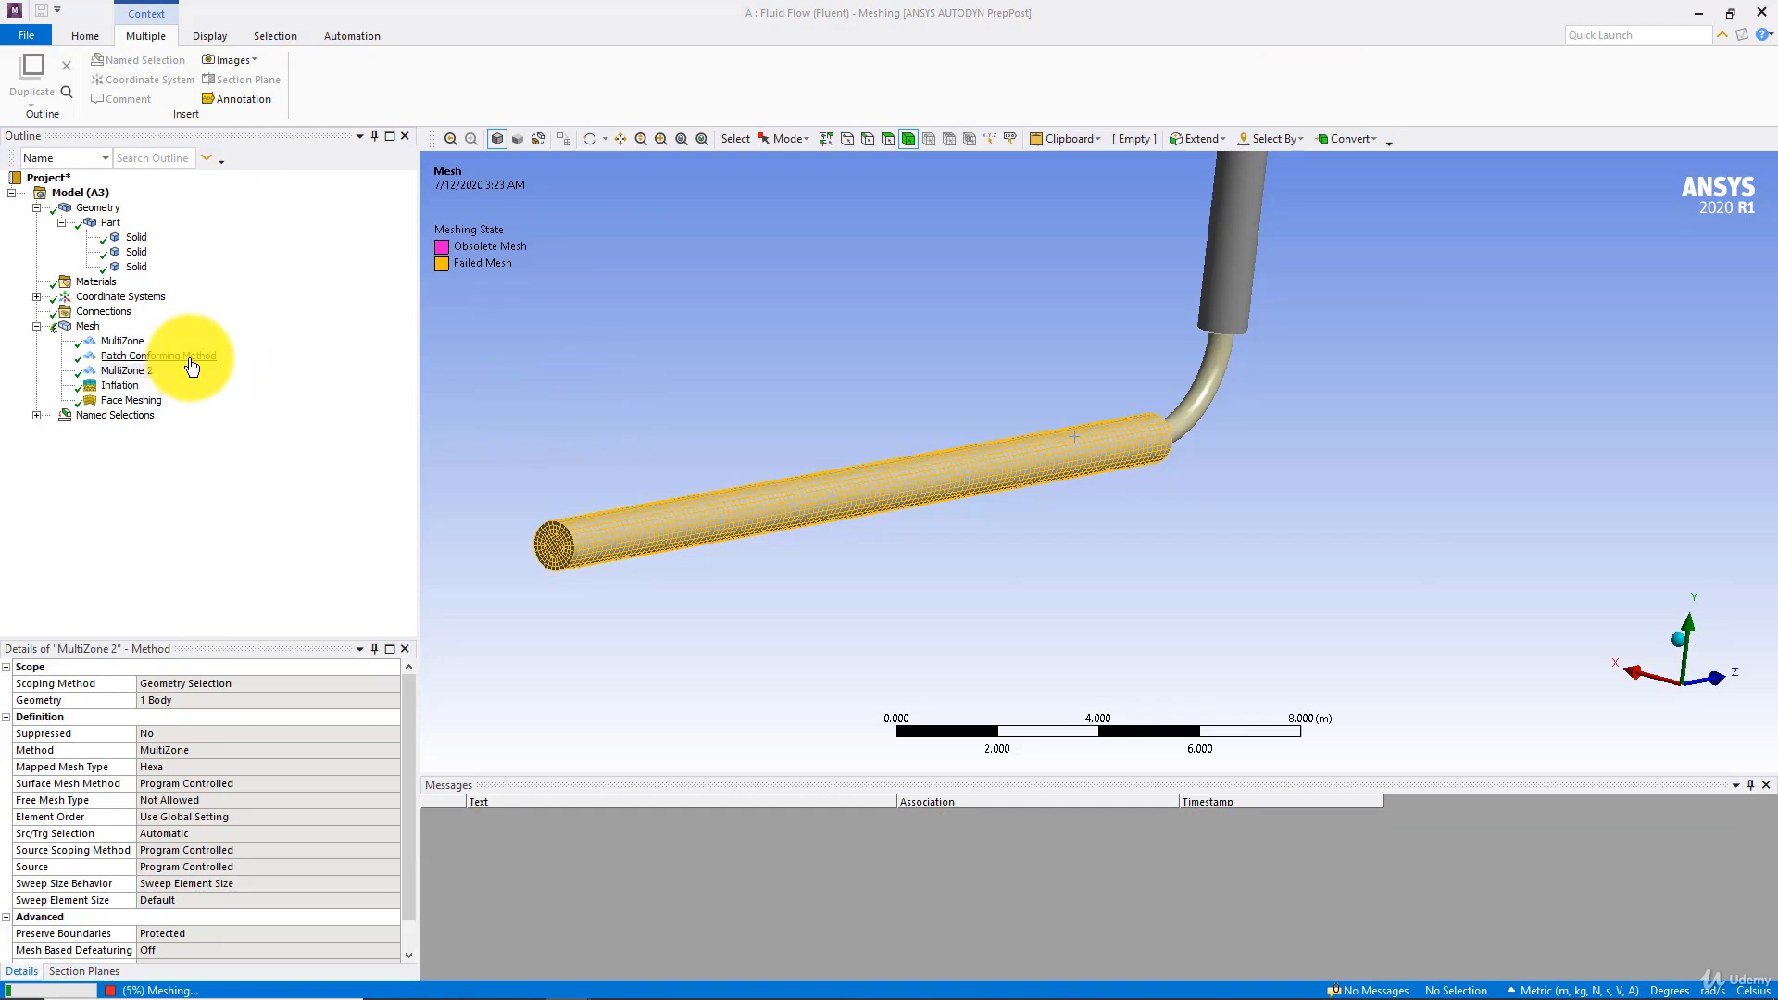
left_click(1201, 394)
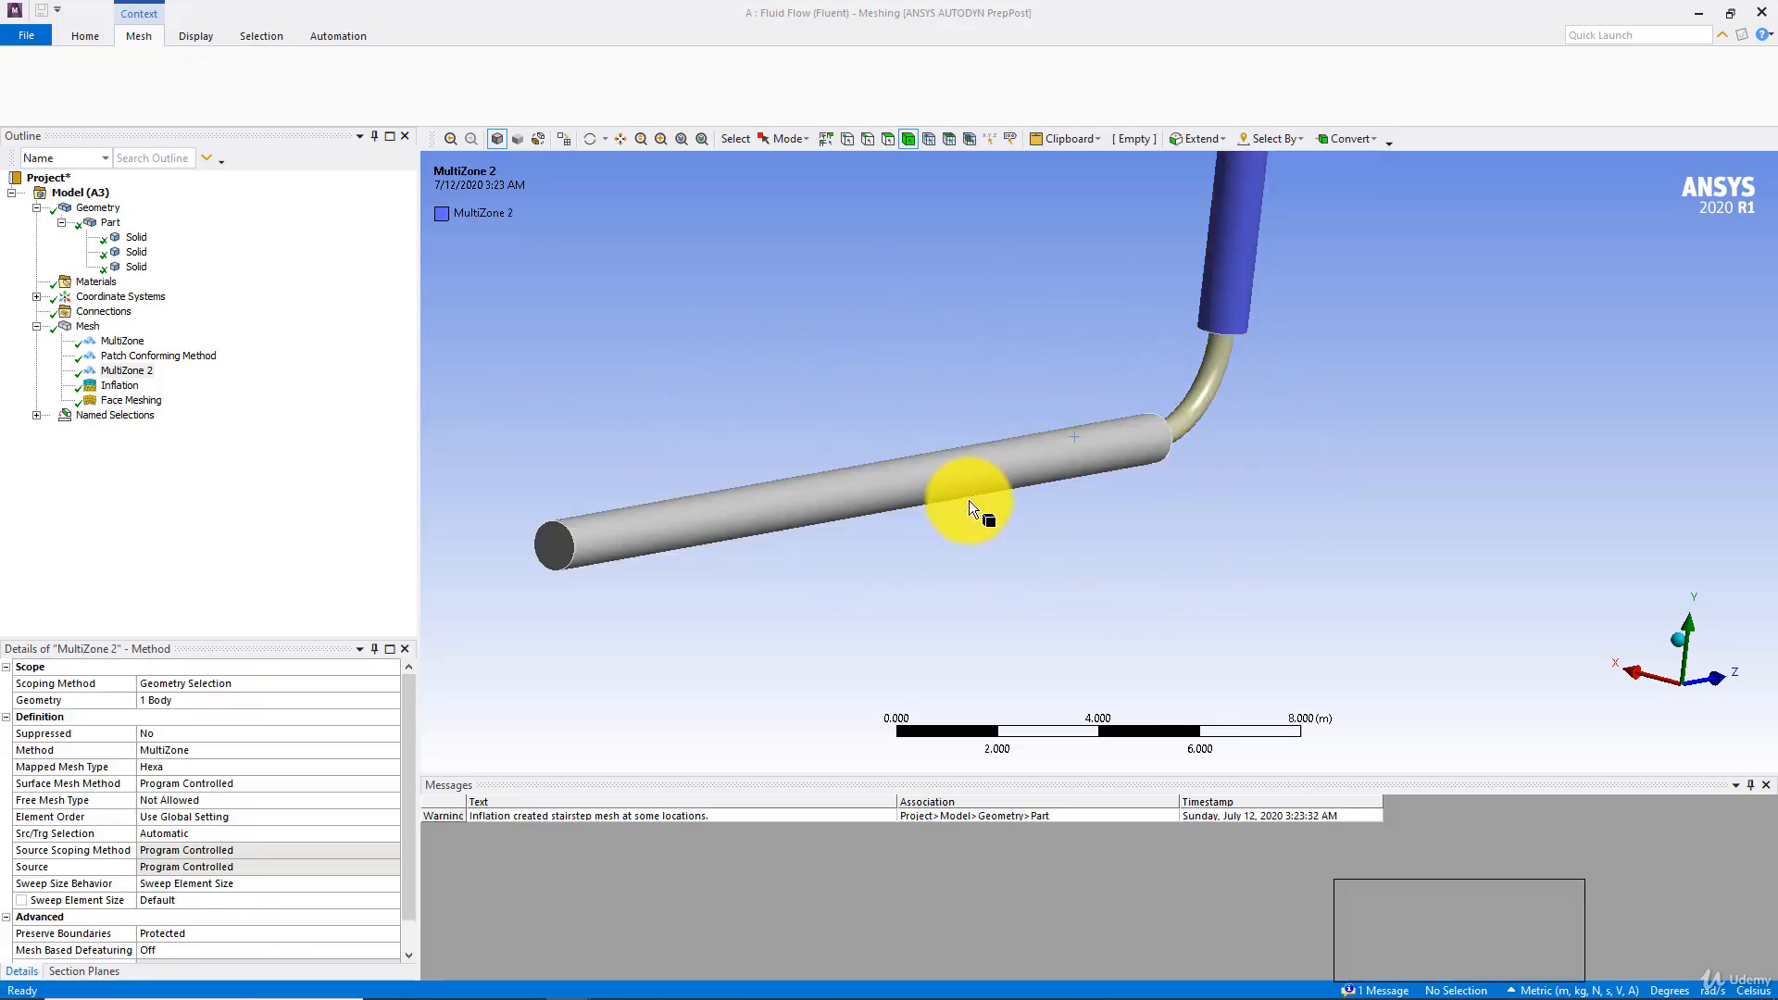
Examine the updated mesh along the horizontal pipe and on its circular end face
left_click(92, 328)
scroll(1158, 428, "up", 5)
middle_click_drag(1165, 435, 1755, 436, "ctrl")
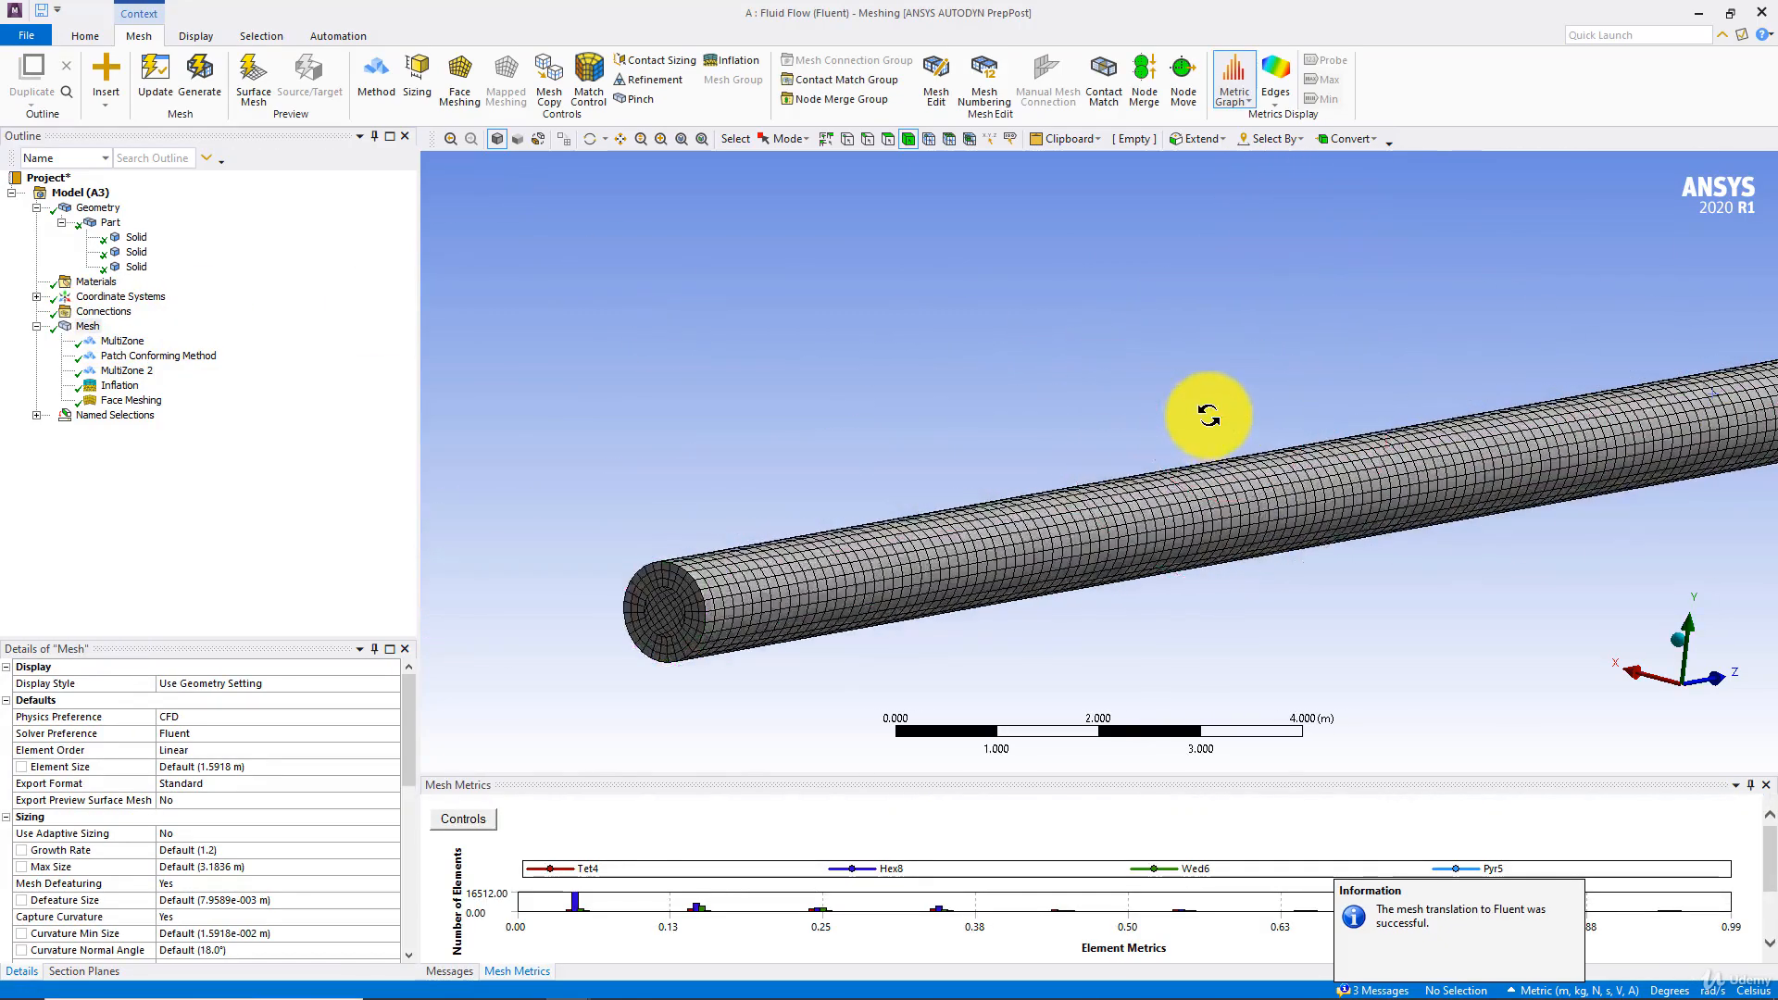
middle_click_drag(1209, 415, 1230, 409)
scroll(815, 528, "up", 5)
middle_click_drag(873, 498, 1051, 493, "ctrl")
scroll(824, 504, "up", 3)
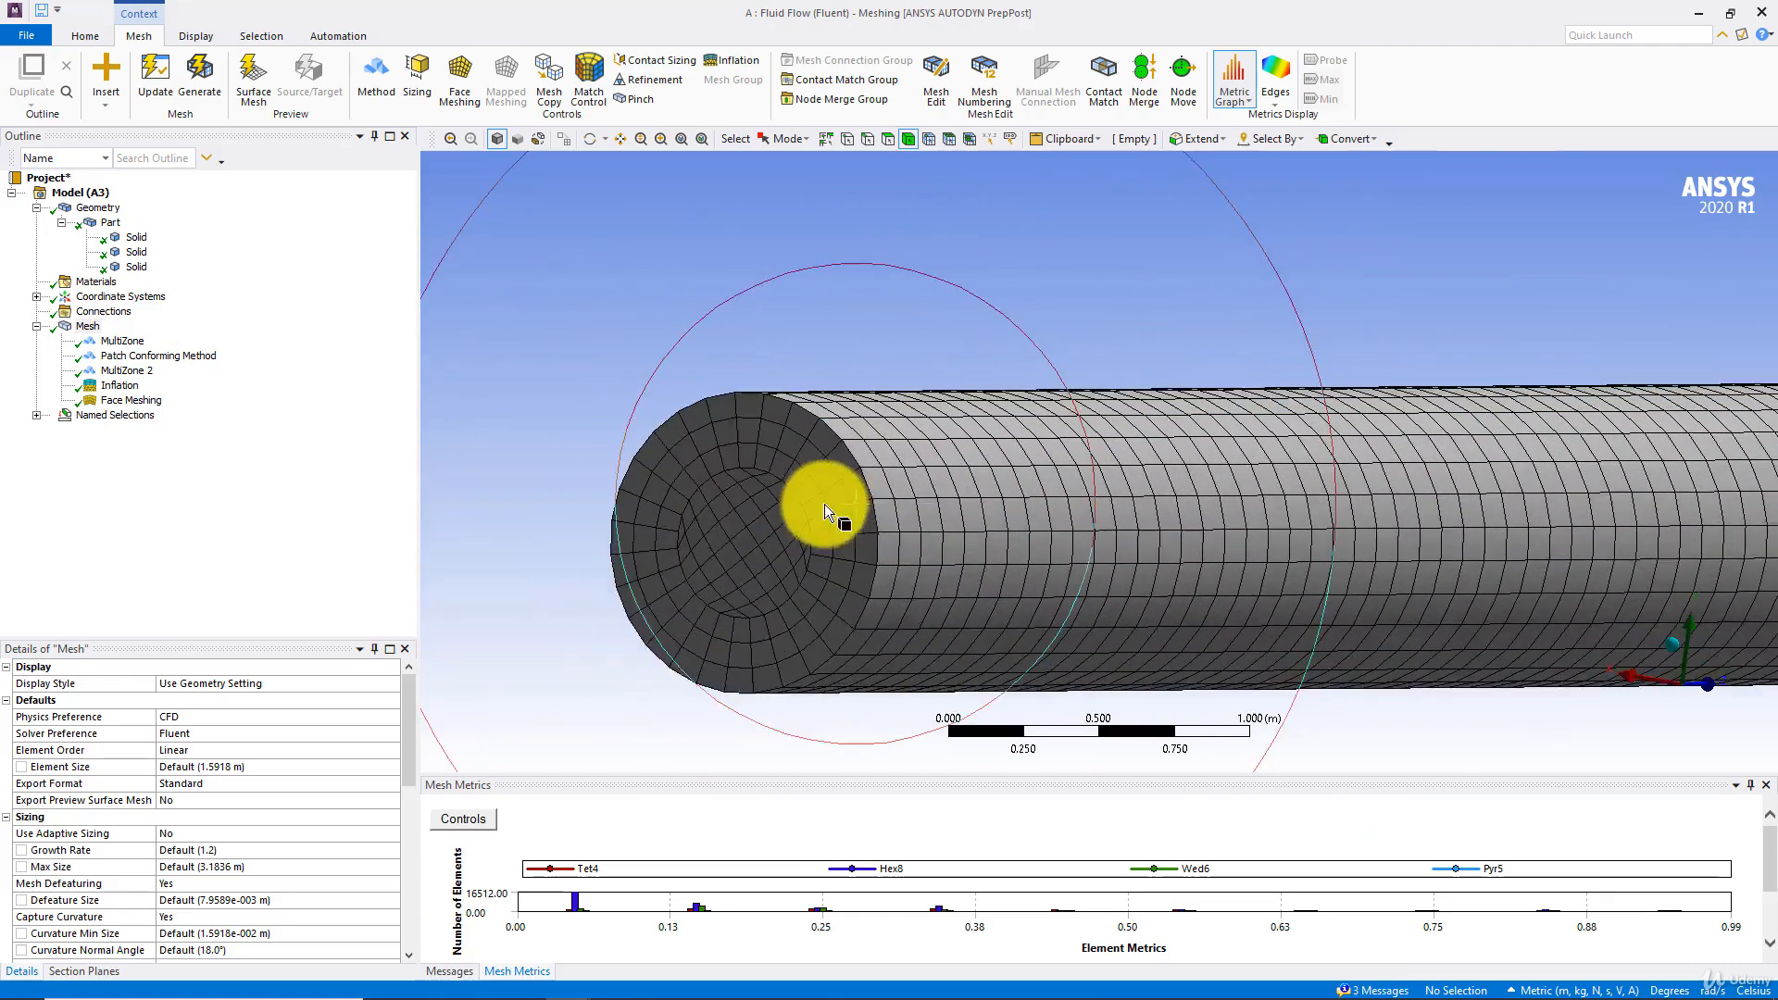
Examine the ring and core elements on the horizontal pipe's end face, checking how they continue along its wall
scroll(824, 504, "up", 3)
scroll(635, 516, "up", 1)
middle_click_drag(611, 491, 777, 391, "ctrl")
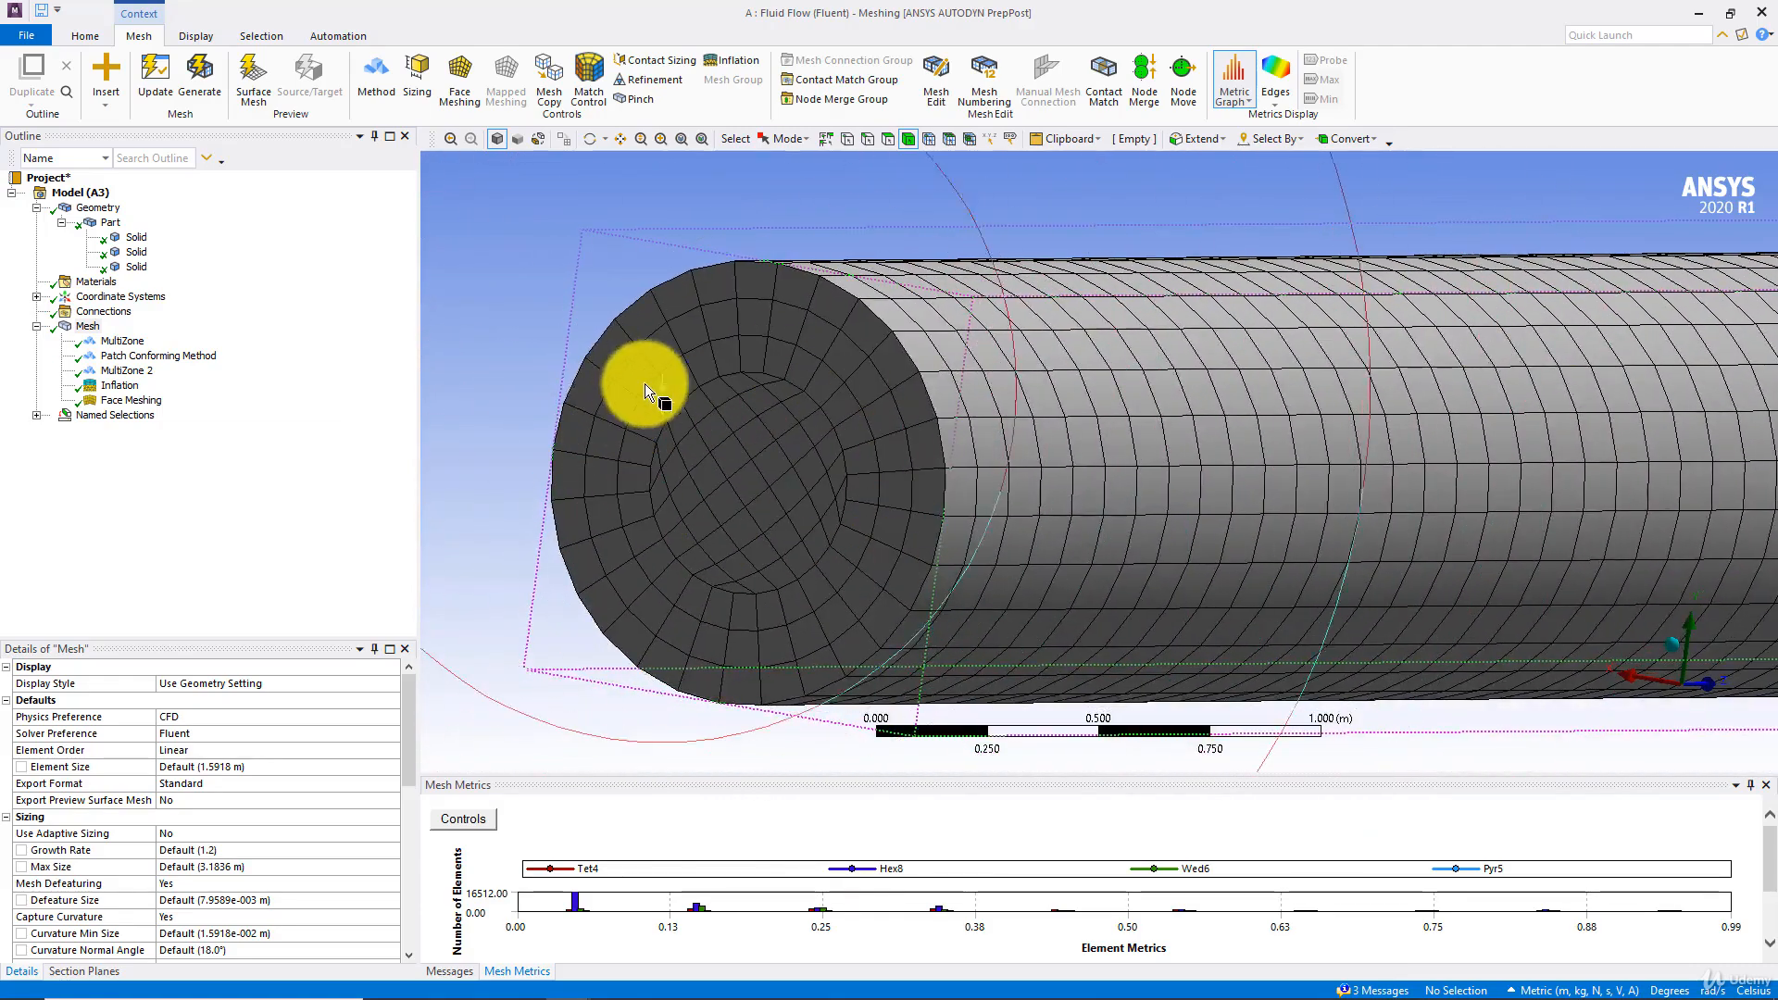
scroll(649, 400, "down", 7)
middle_click_drag(1003, 449, 446, 413, "ctrl")
middle_click_drag(1001, 387, 1104, 368, "ctrl")
scroll(463, 391, "down", 3)
scroll(592, 441, "down", 2)
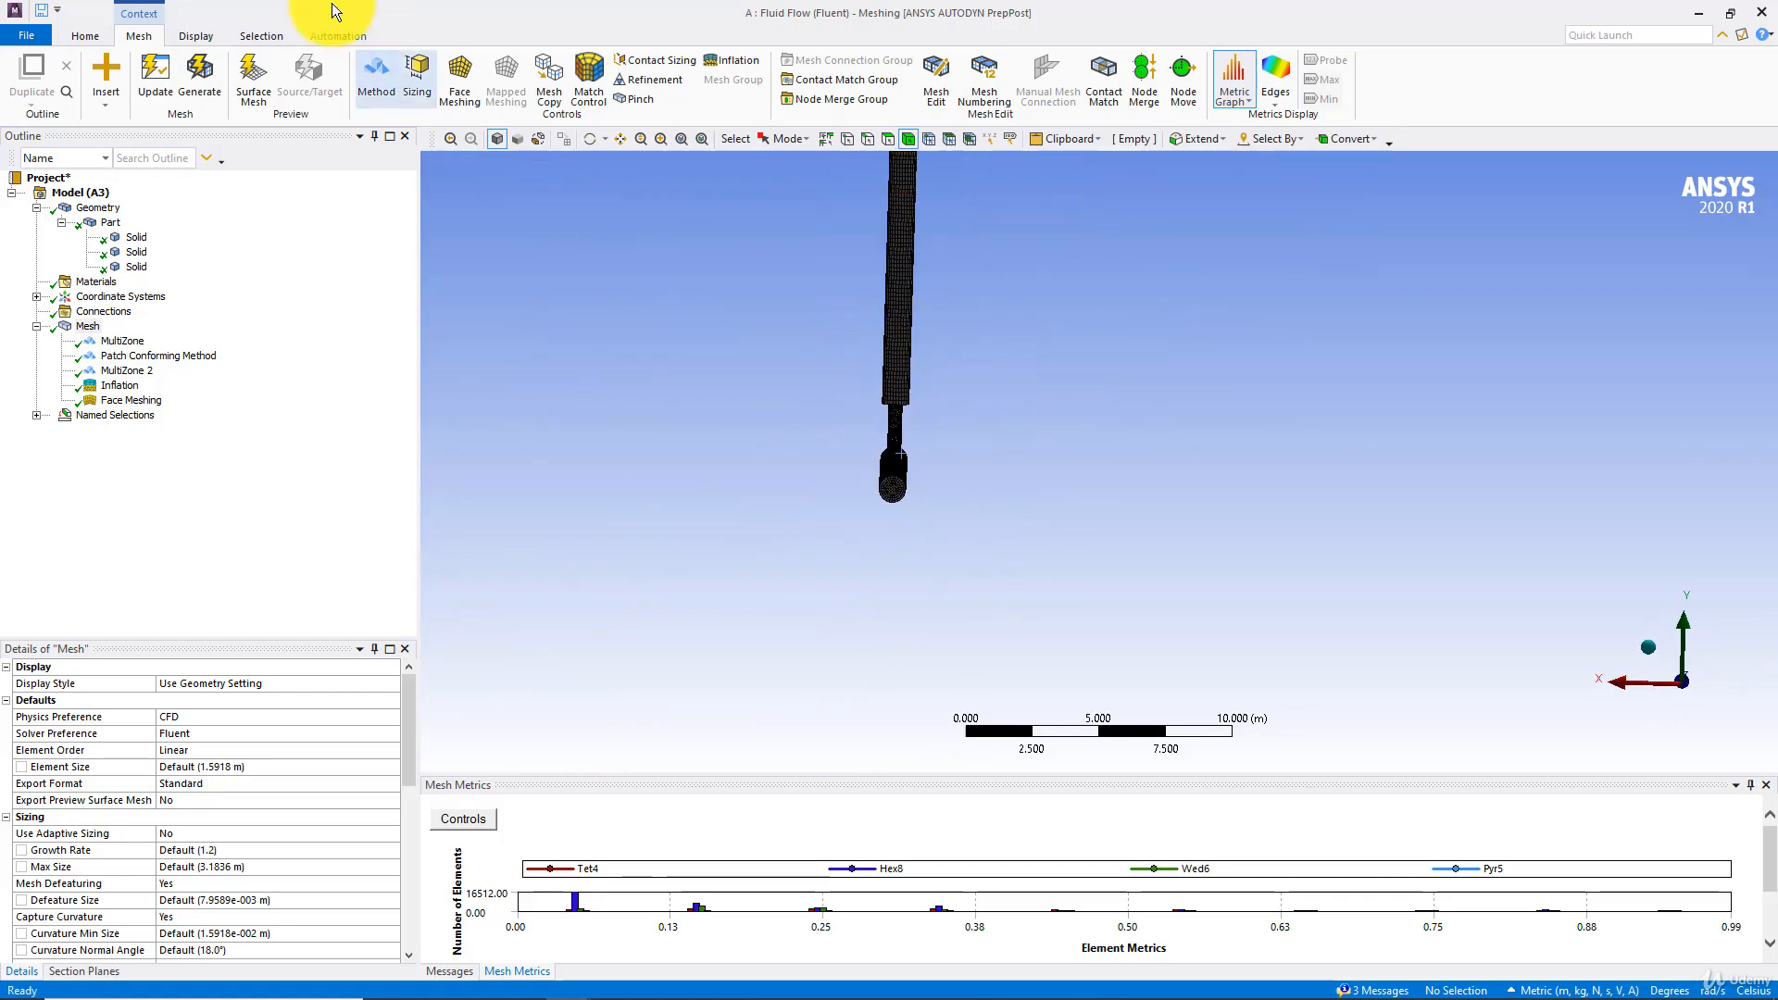
Create a new section plane that cuts the meshed pipe lengthwise through its straight bodies and bend
left_click(82, 36)
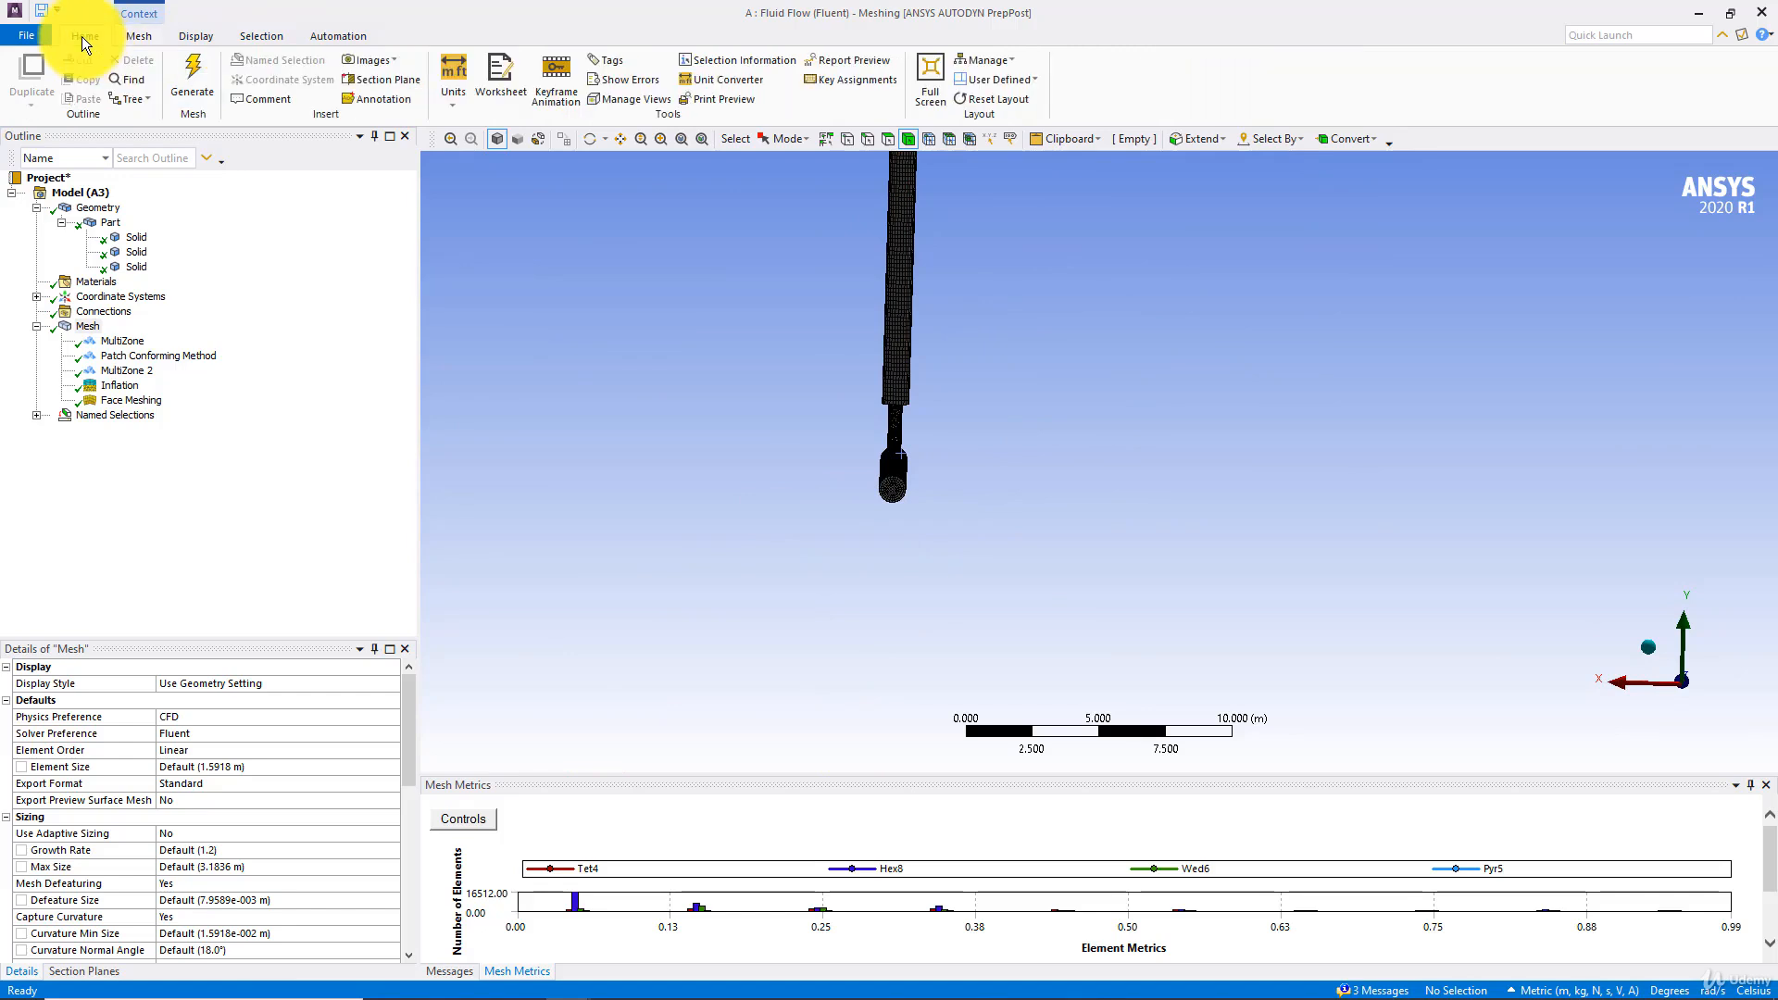
left_click(375, 79)
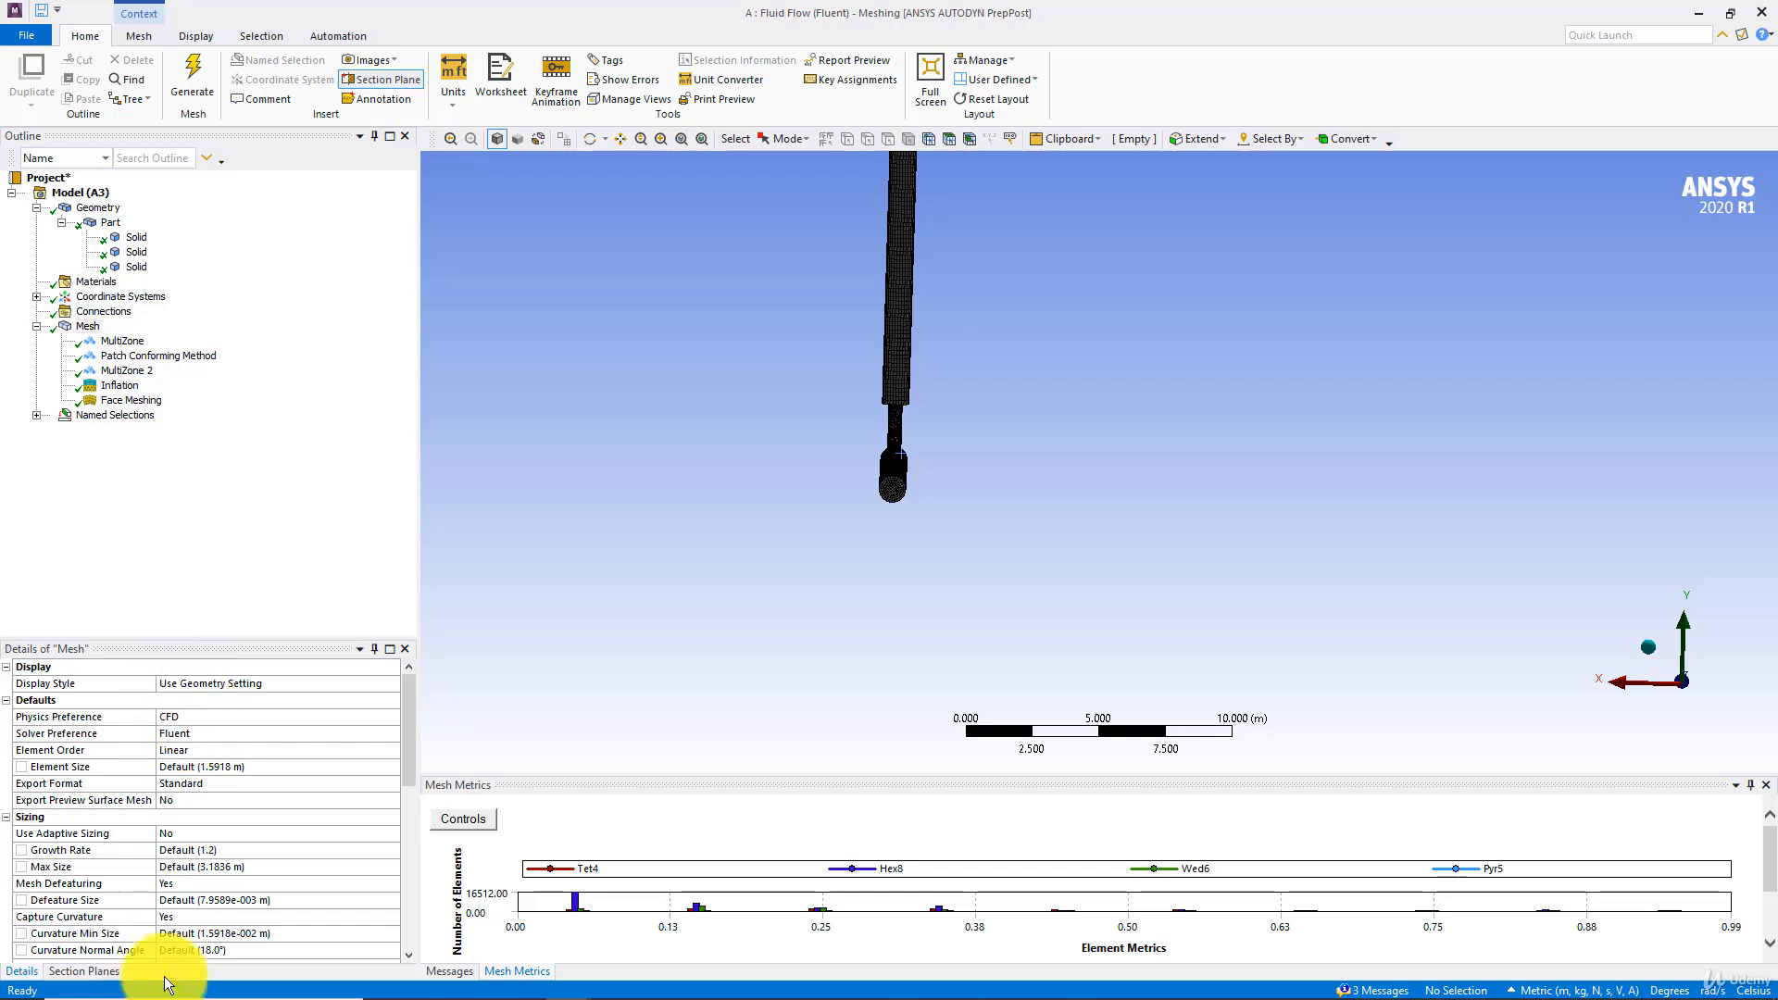
left_click(82, 972)
left_click(457, 604)
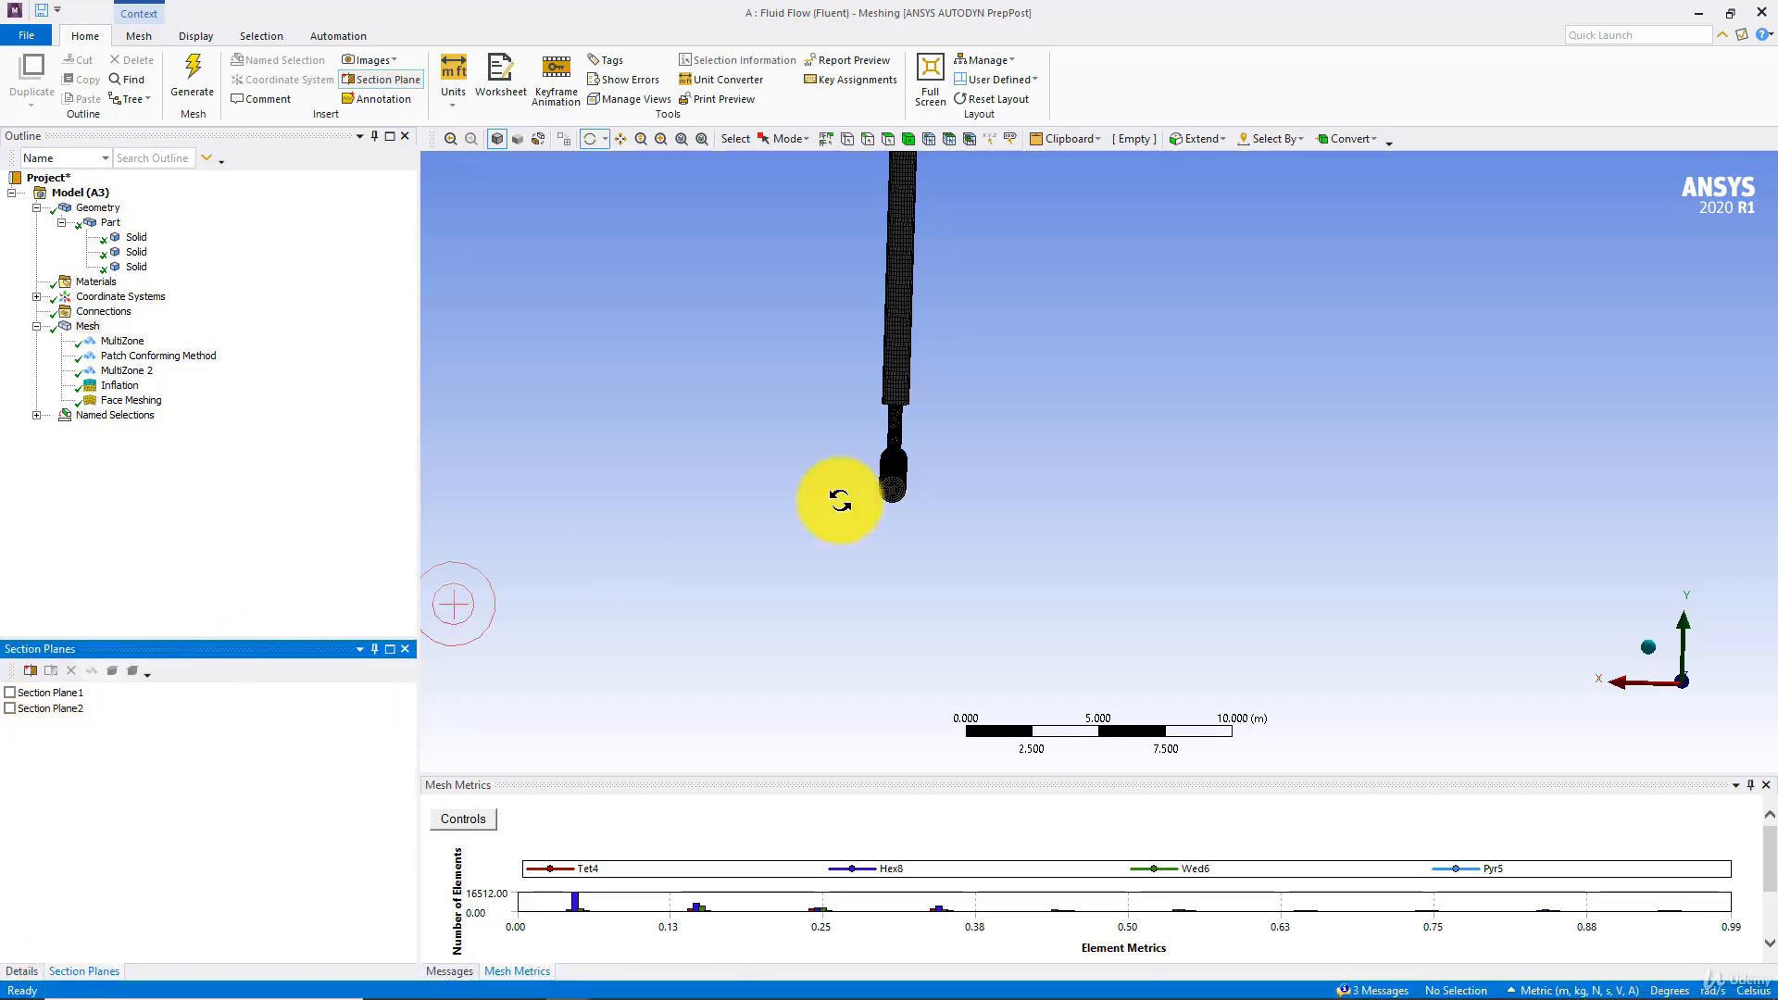
left_click(933, 365)
left_click(943, 336)
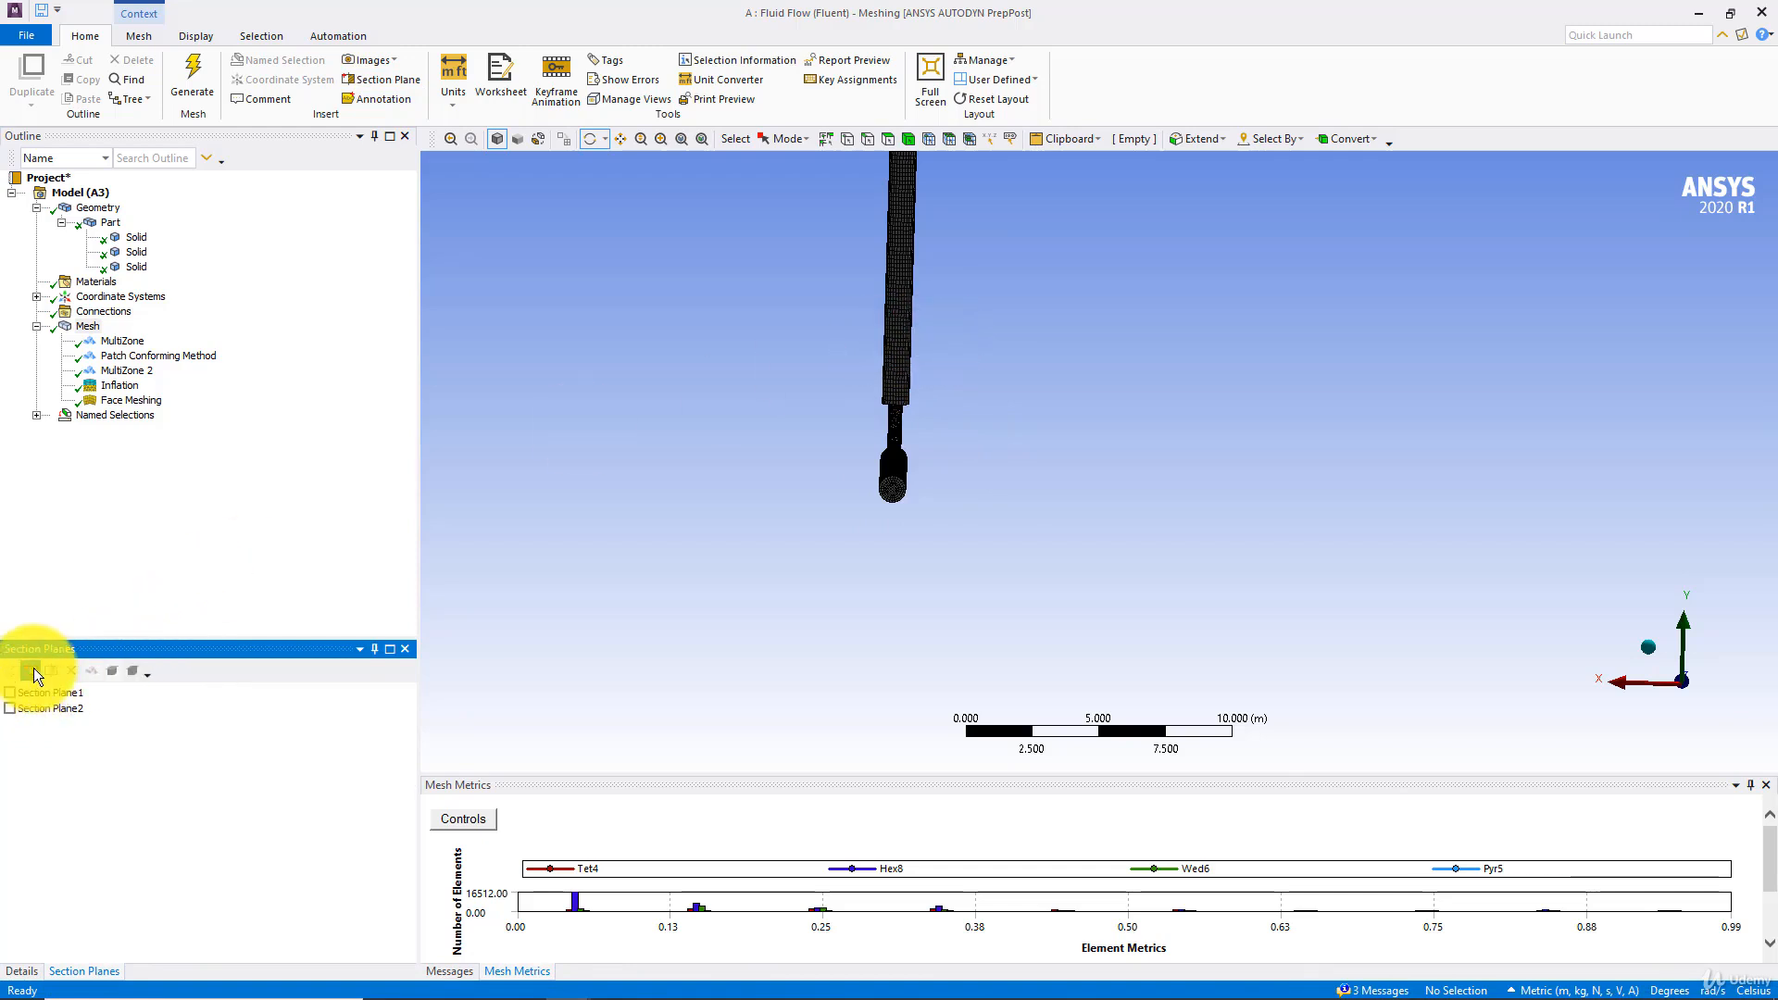
left_click_drag(900, 303, 753, 484)
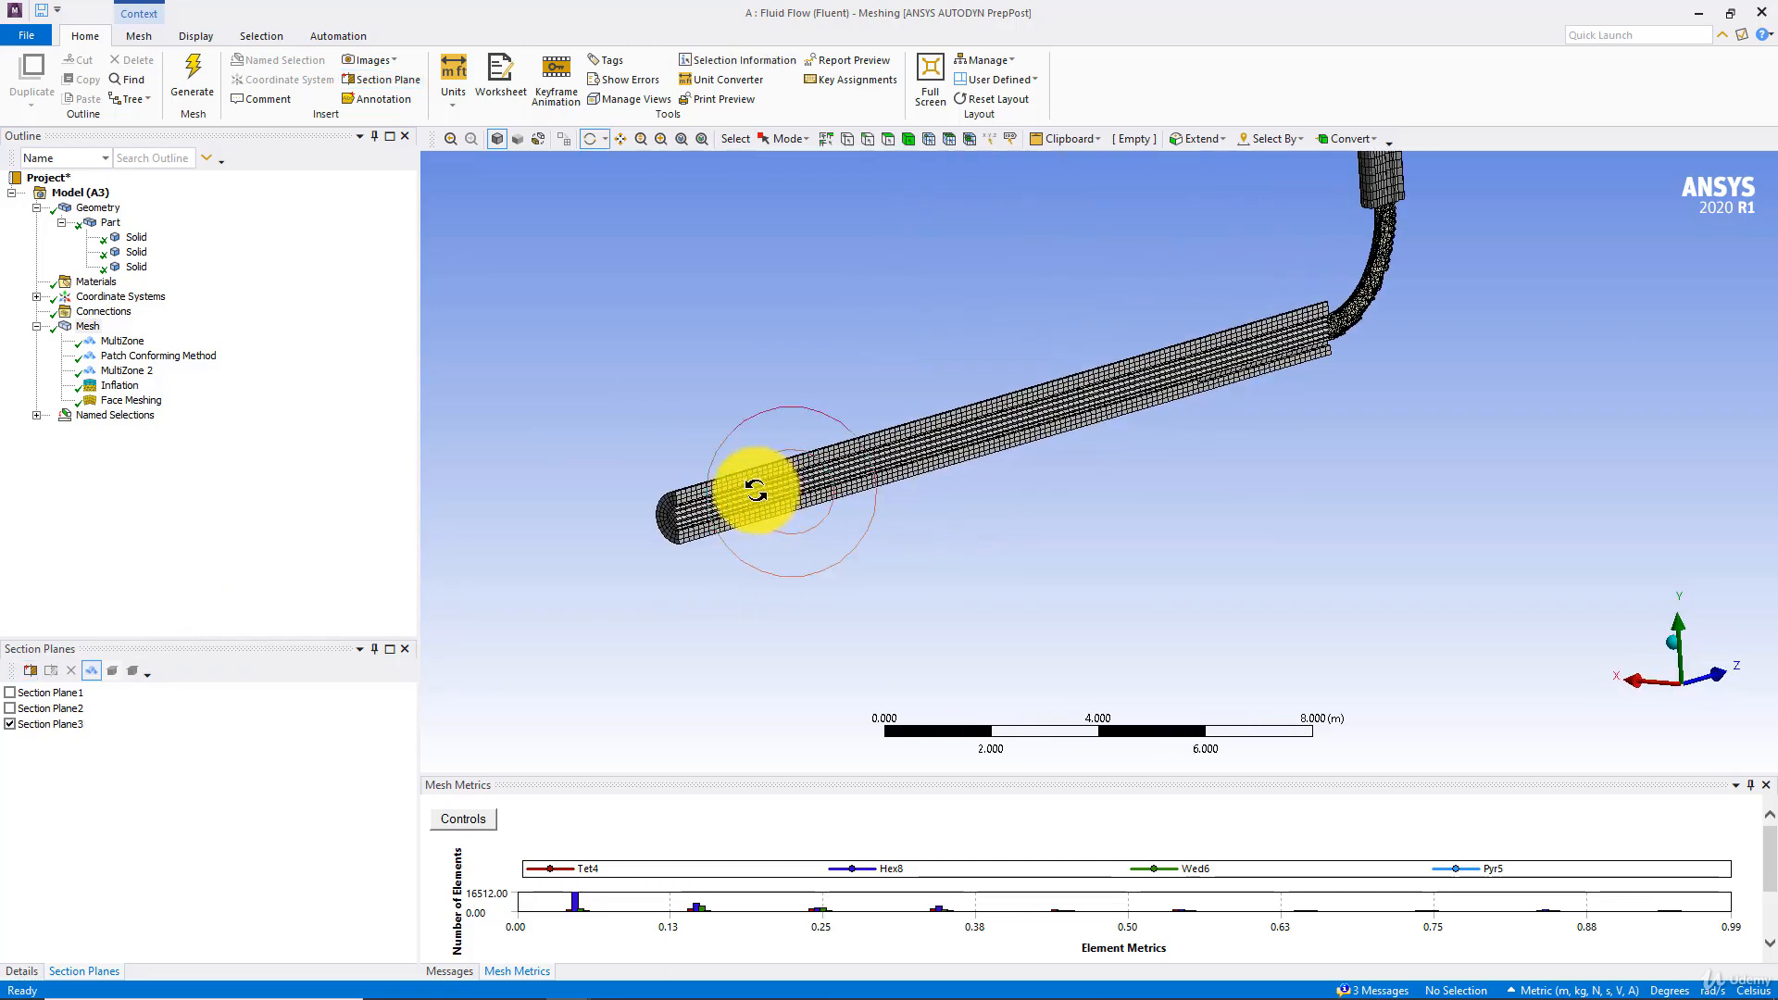
Examine the cut mesh where the horizontal pipe meets the bend and at the pipe's open end
scroll(961, 481, "up", 4)
middle_click_drag(933, 484, 587, 592, "ctrl")
scroll(993, 621, "up", 4)
left_click_drag(1048, 622, 793, 548)
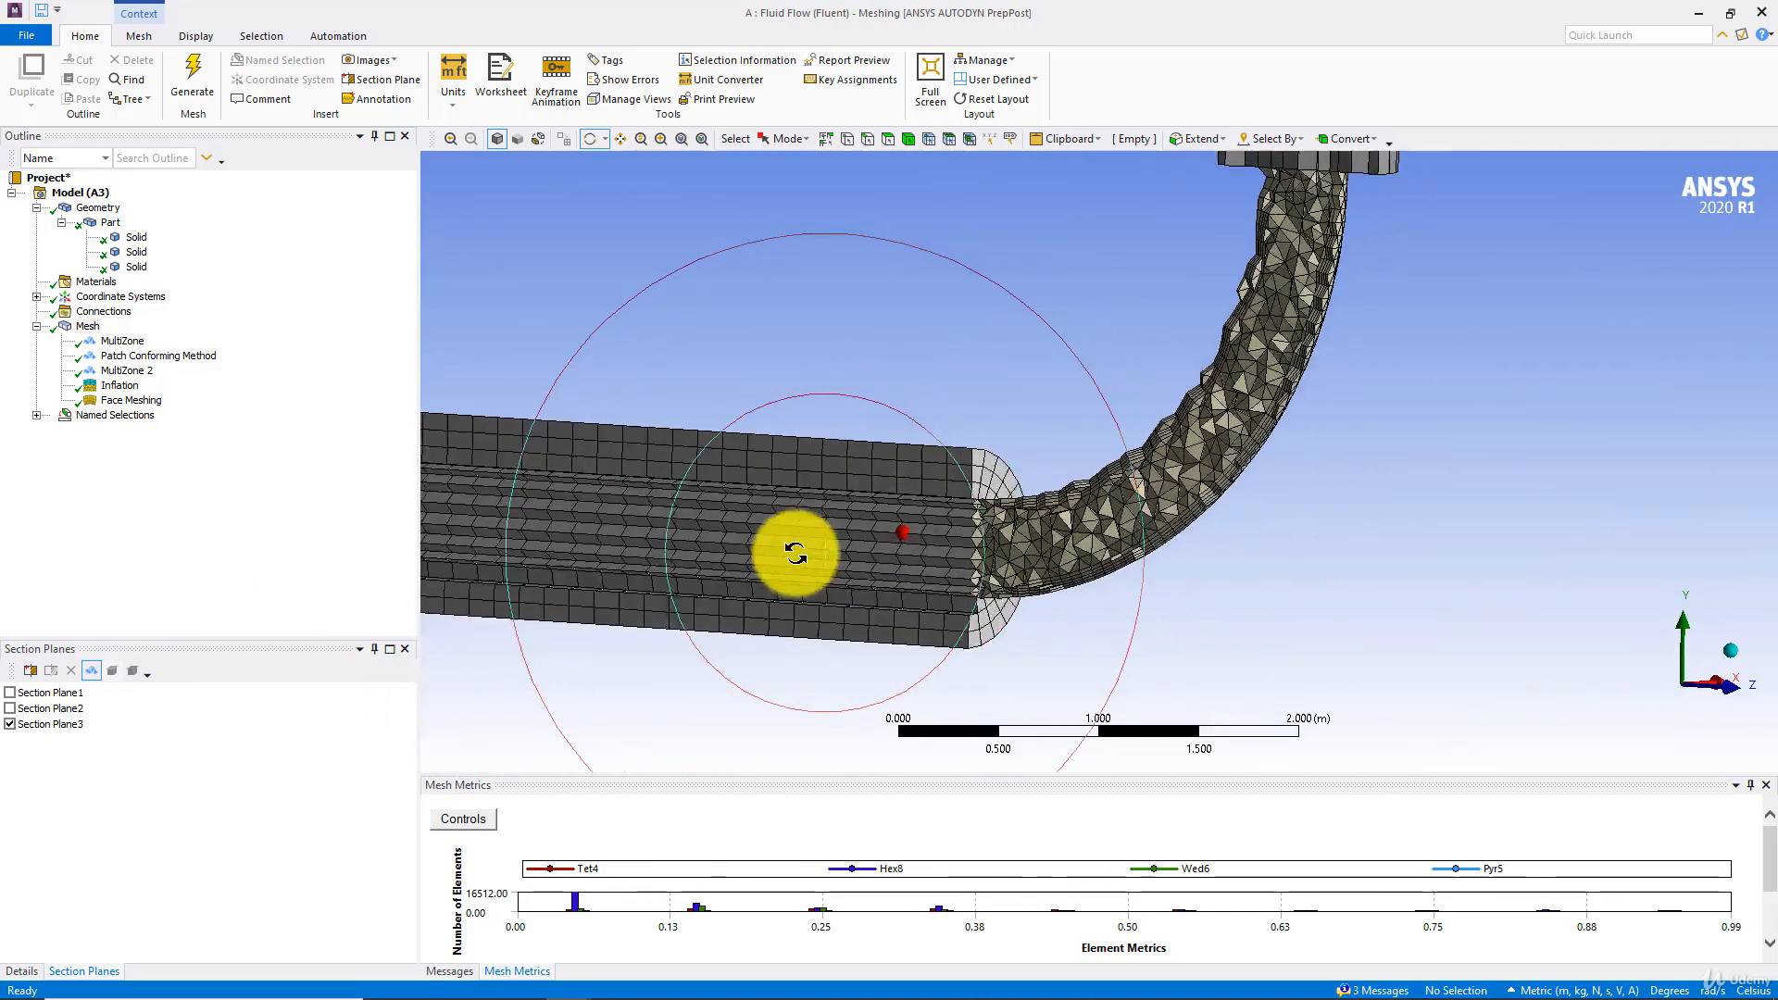
scroll(797, 547, "up", 5)
middle_click_drag(698, 645, 963, 472, "ctrl")
scroll(960, 474, "up", 5)
middle_click_drag(731, 465, 998, 428, "ctrl")
left_click_drag(935, 374, 997, 418)
scroll(990, 425, "down", 10)
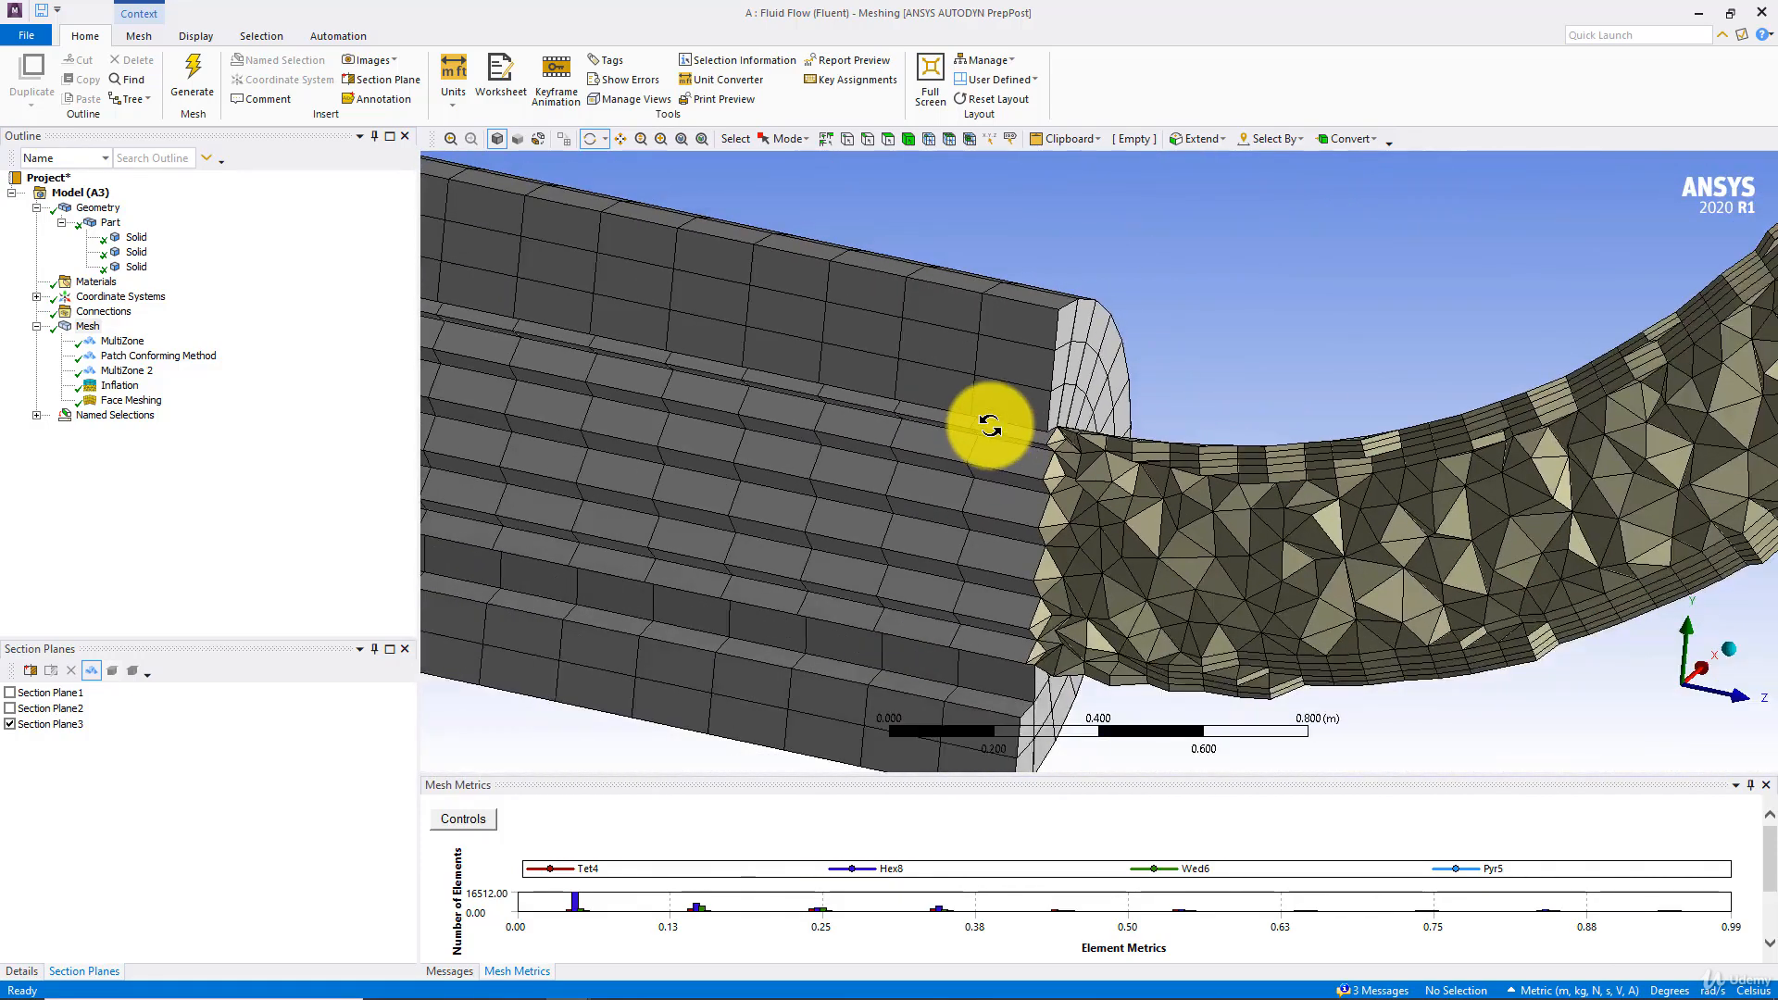
left_click_drag(952, 434, 825, 428)
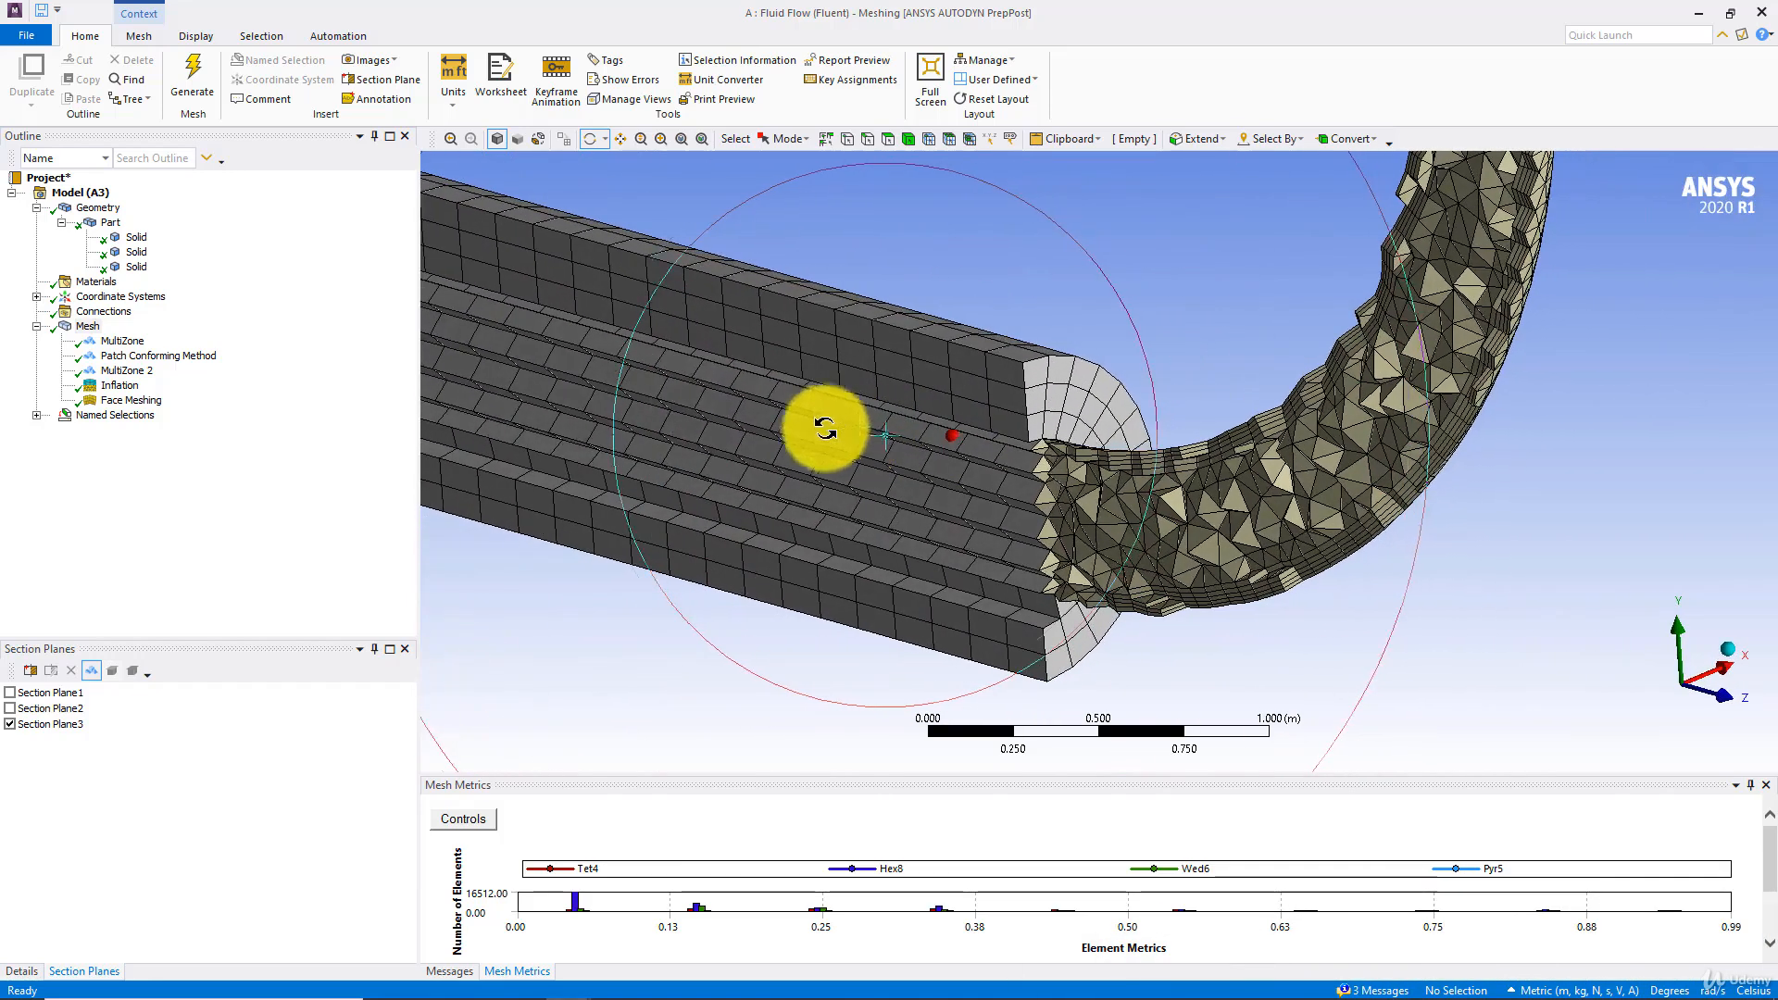
right_click(89, 328)
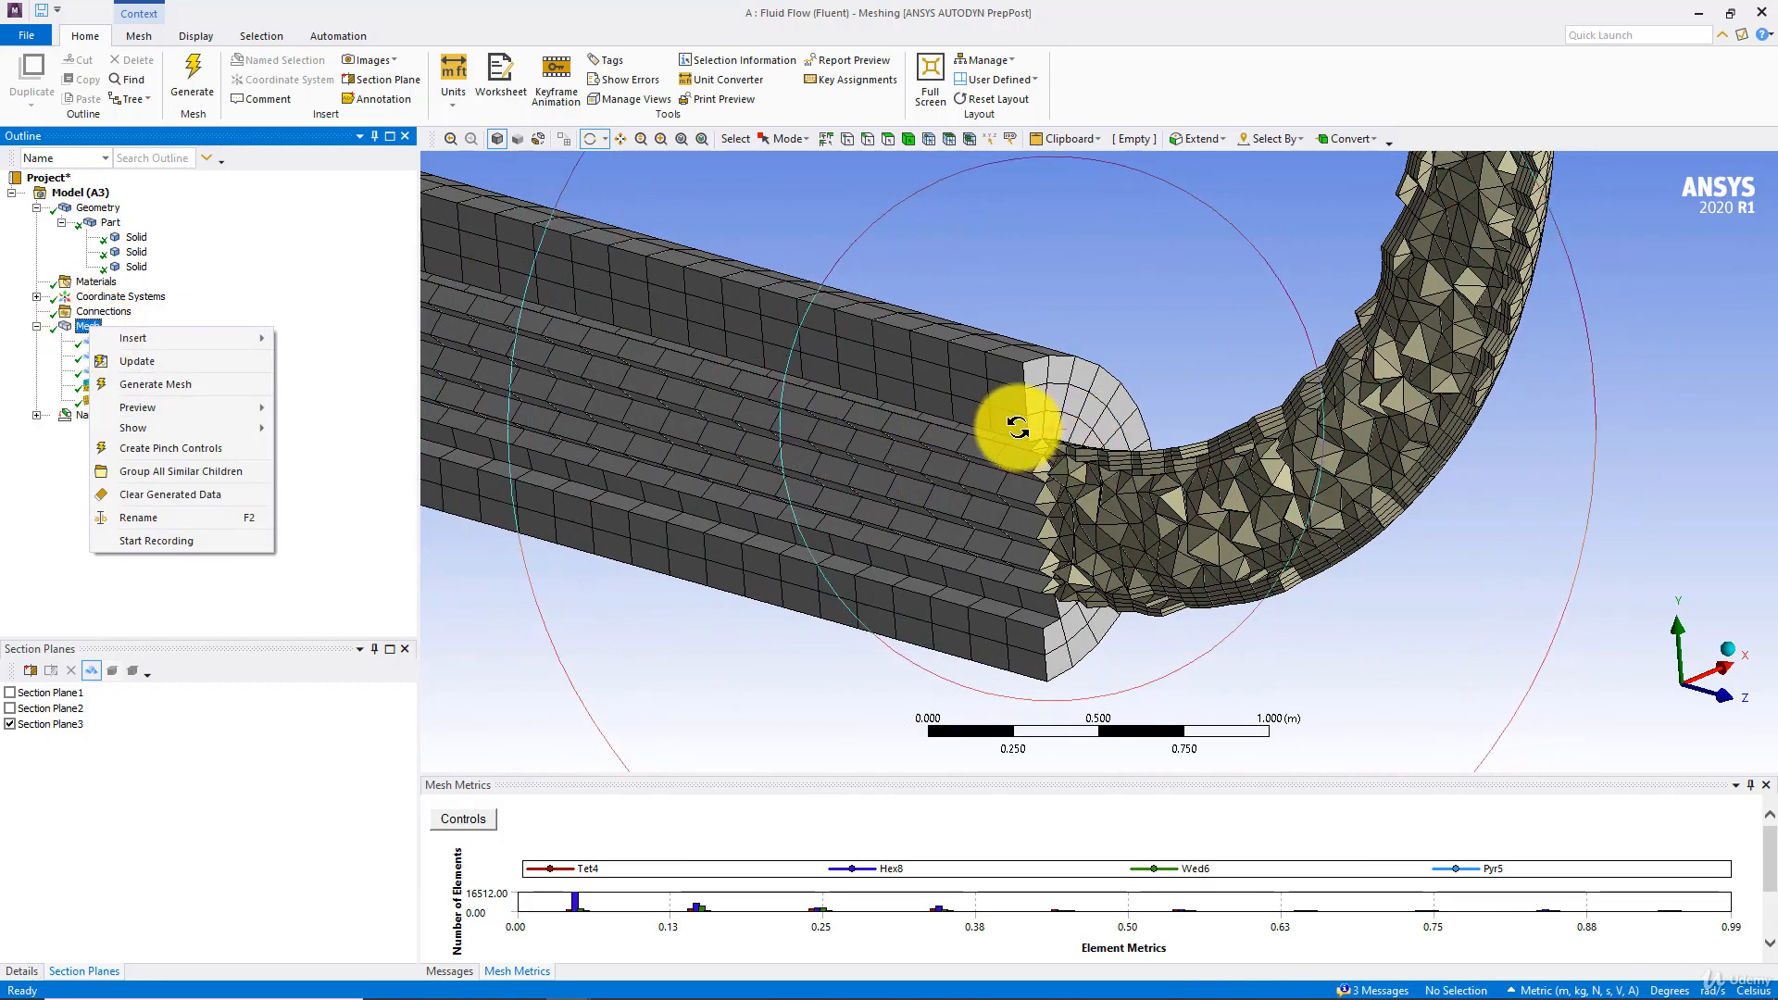
mouse_move(1022, 427)
left_mouse_down()
mouse_move(893, 436)
mouse_move(794, 484)
mouse_move(892, 362)
mouse_move(1087, 418)
mouse_move(1080, 437)
mouse_move(1064, 401)
mouse_move(1009, 448)
left_mouse_up()
scroll(1010, 448, "up", 5)
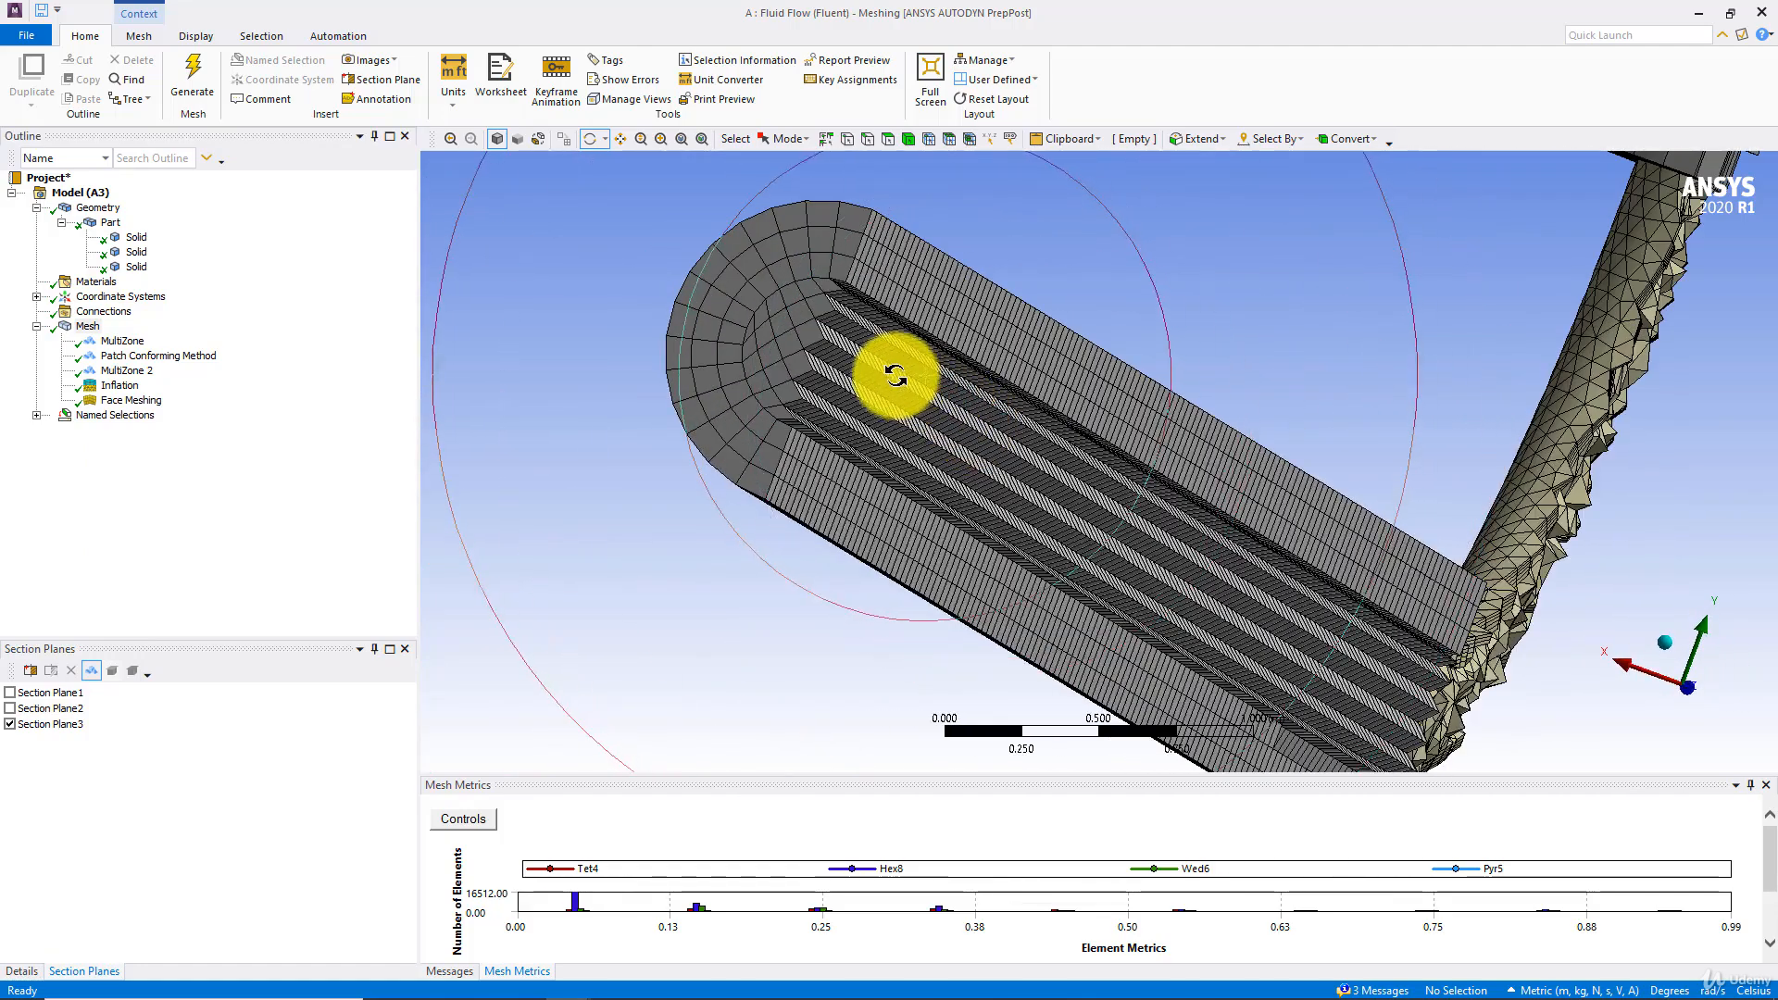
right_click(92, 330)
mouse_move(169, 347)
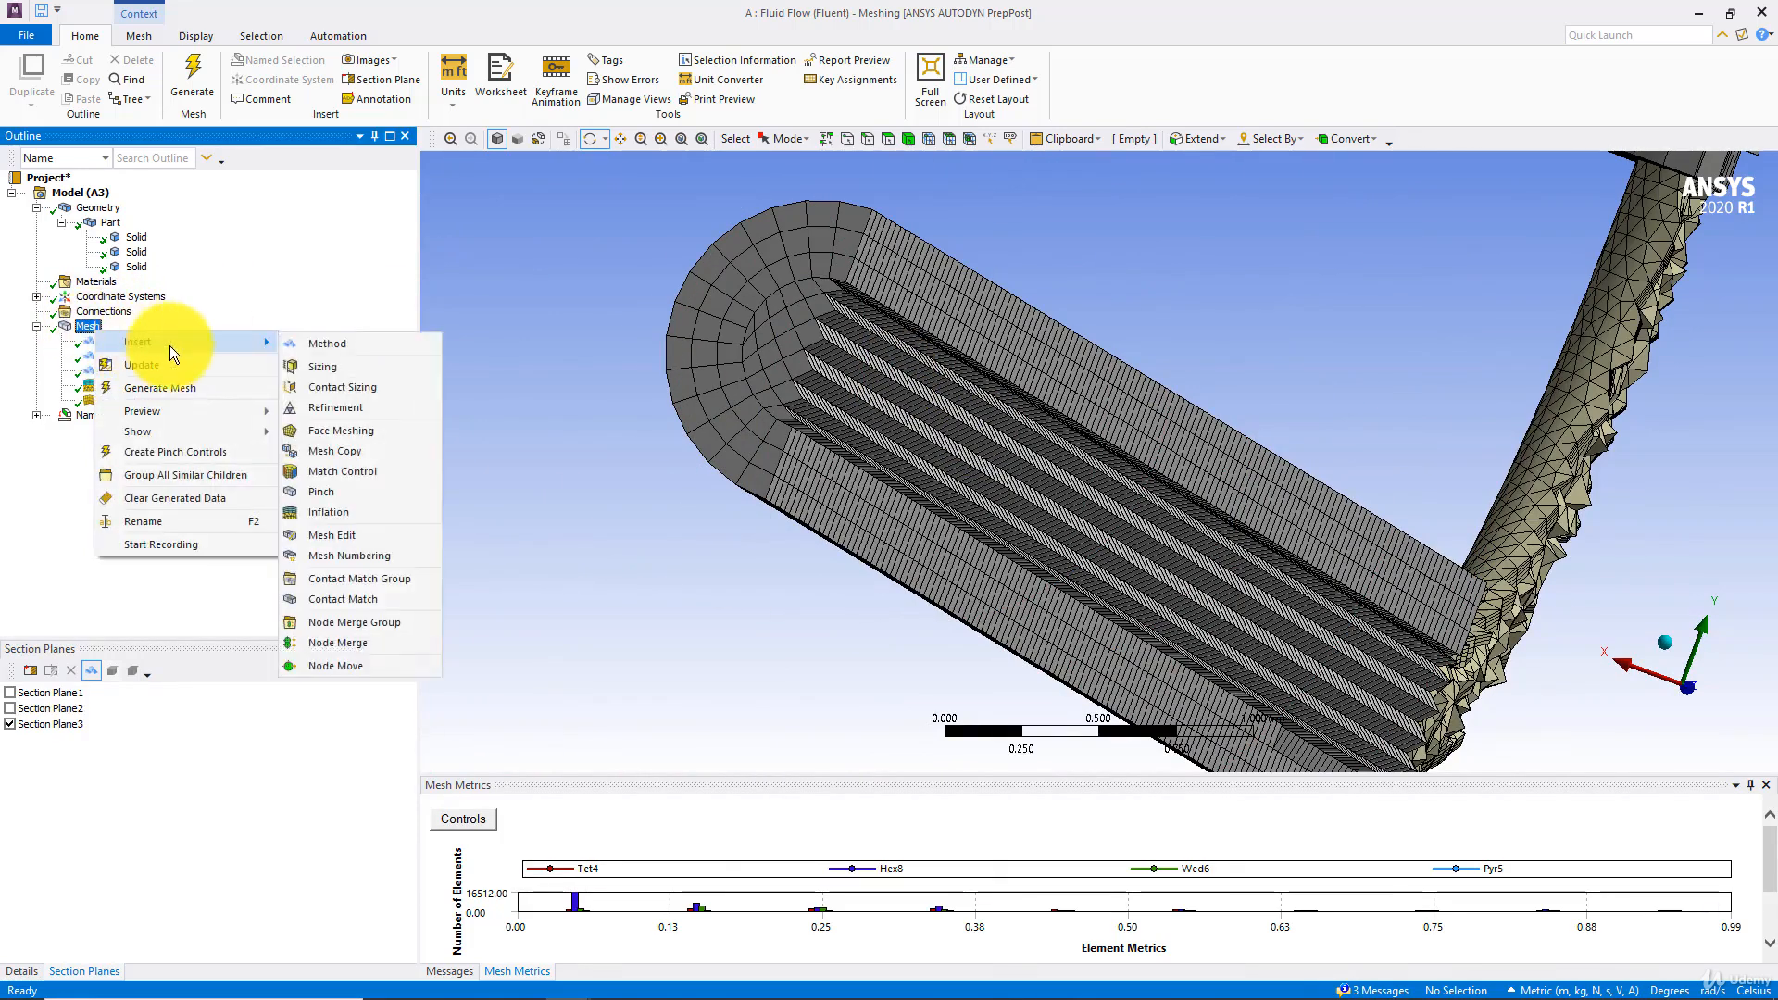
left_click(309, 346)
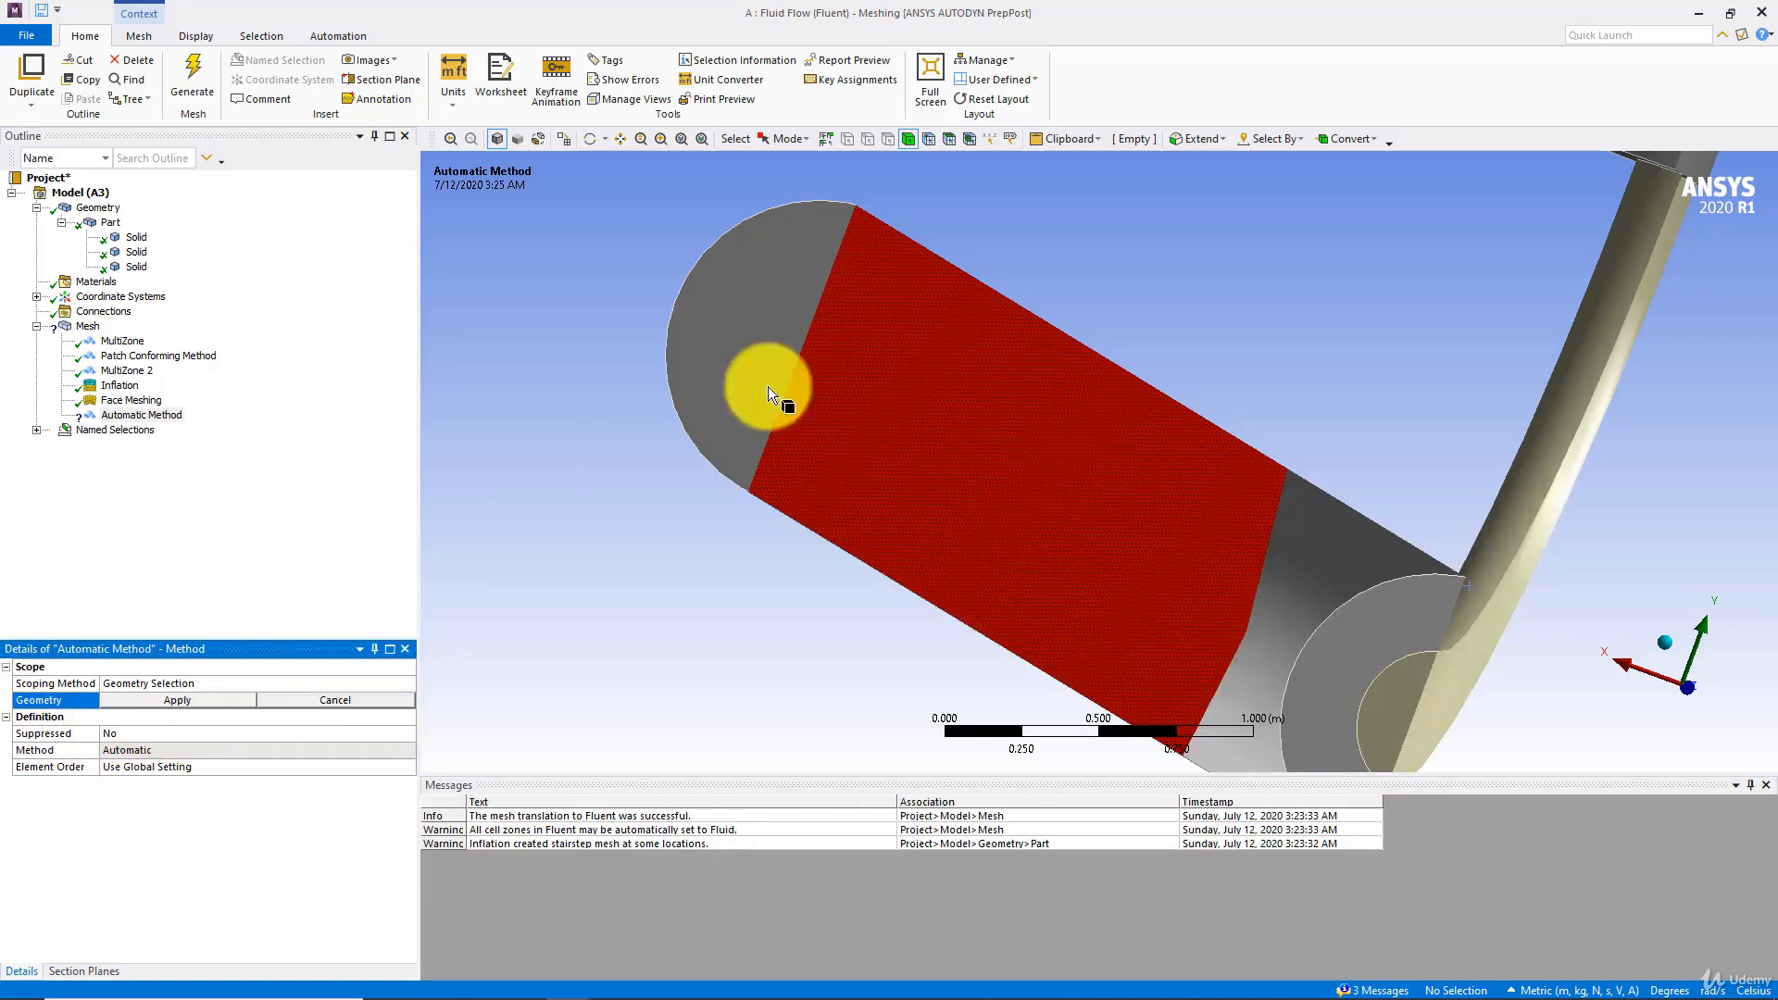
left_click(798, 317)
left_click(169, 703)
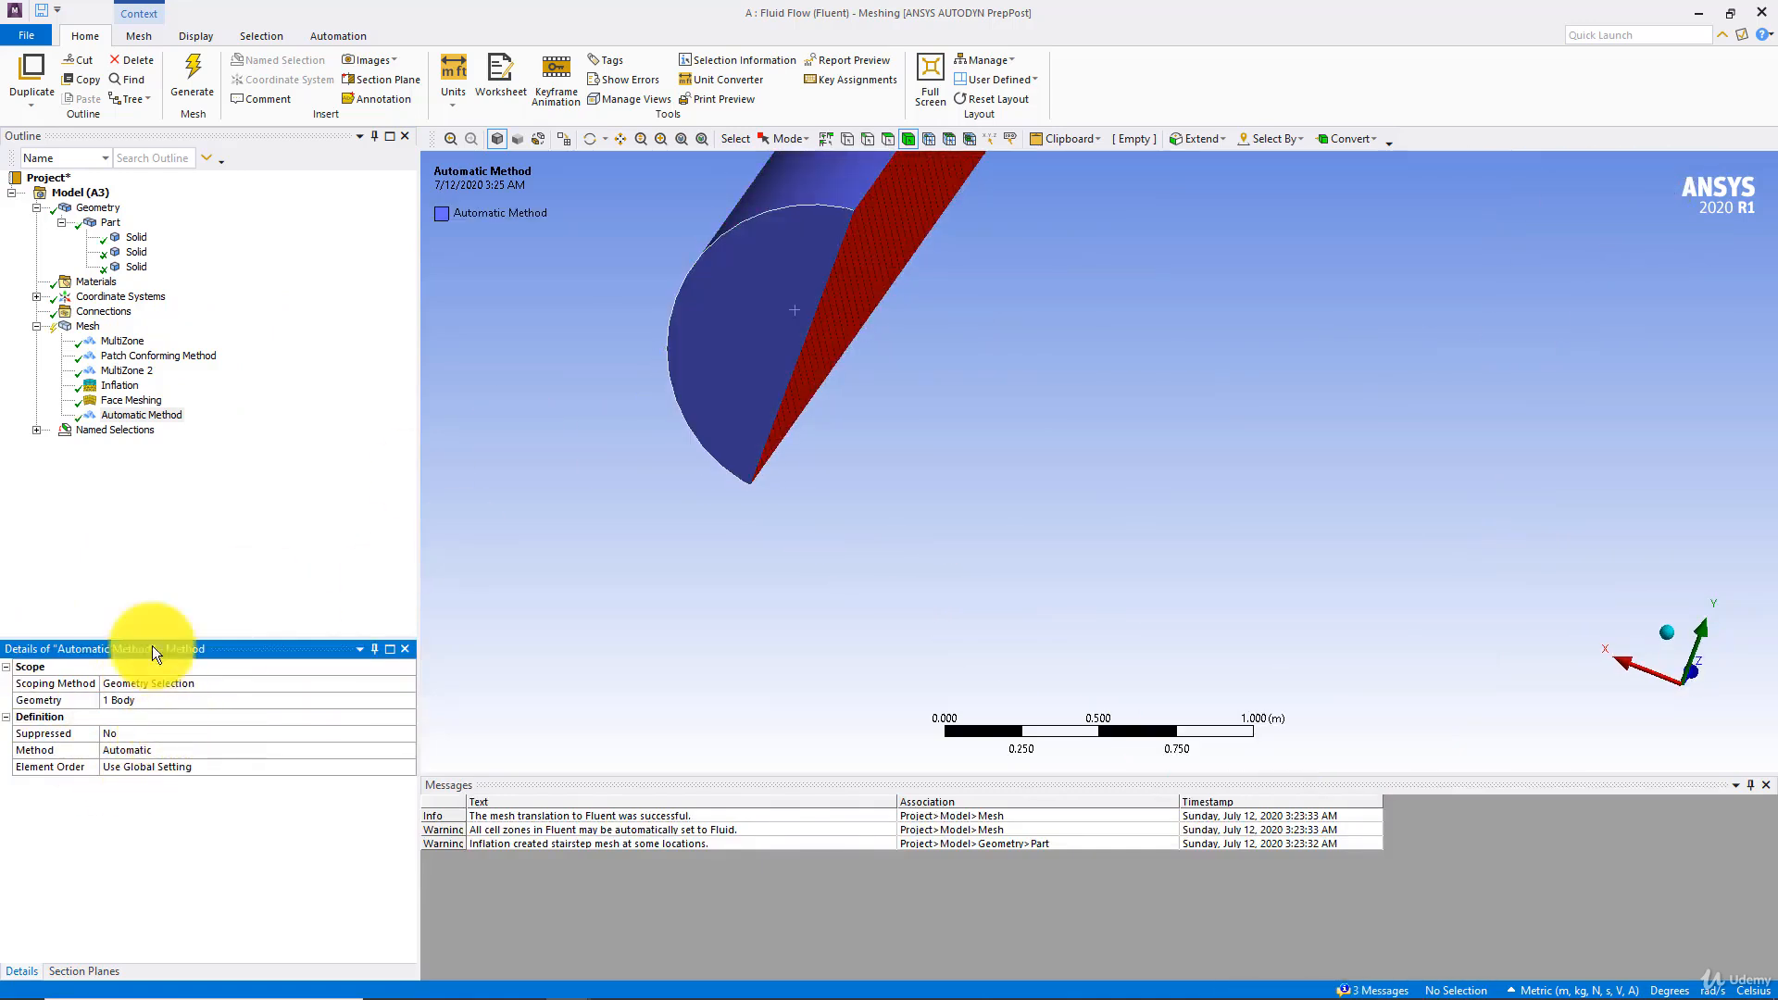
left_click(156, 418)
key("Delete")
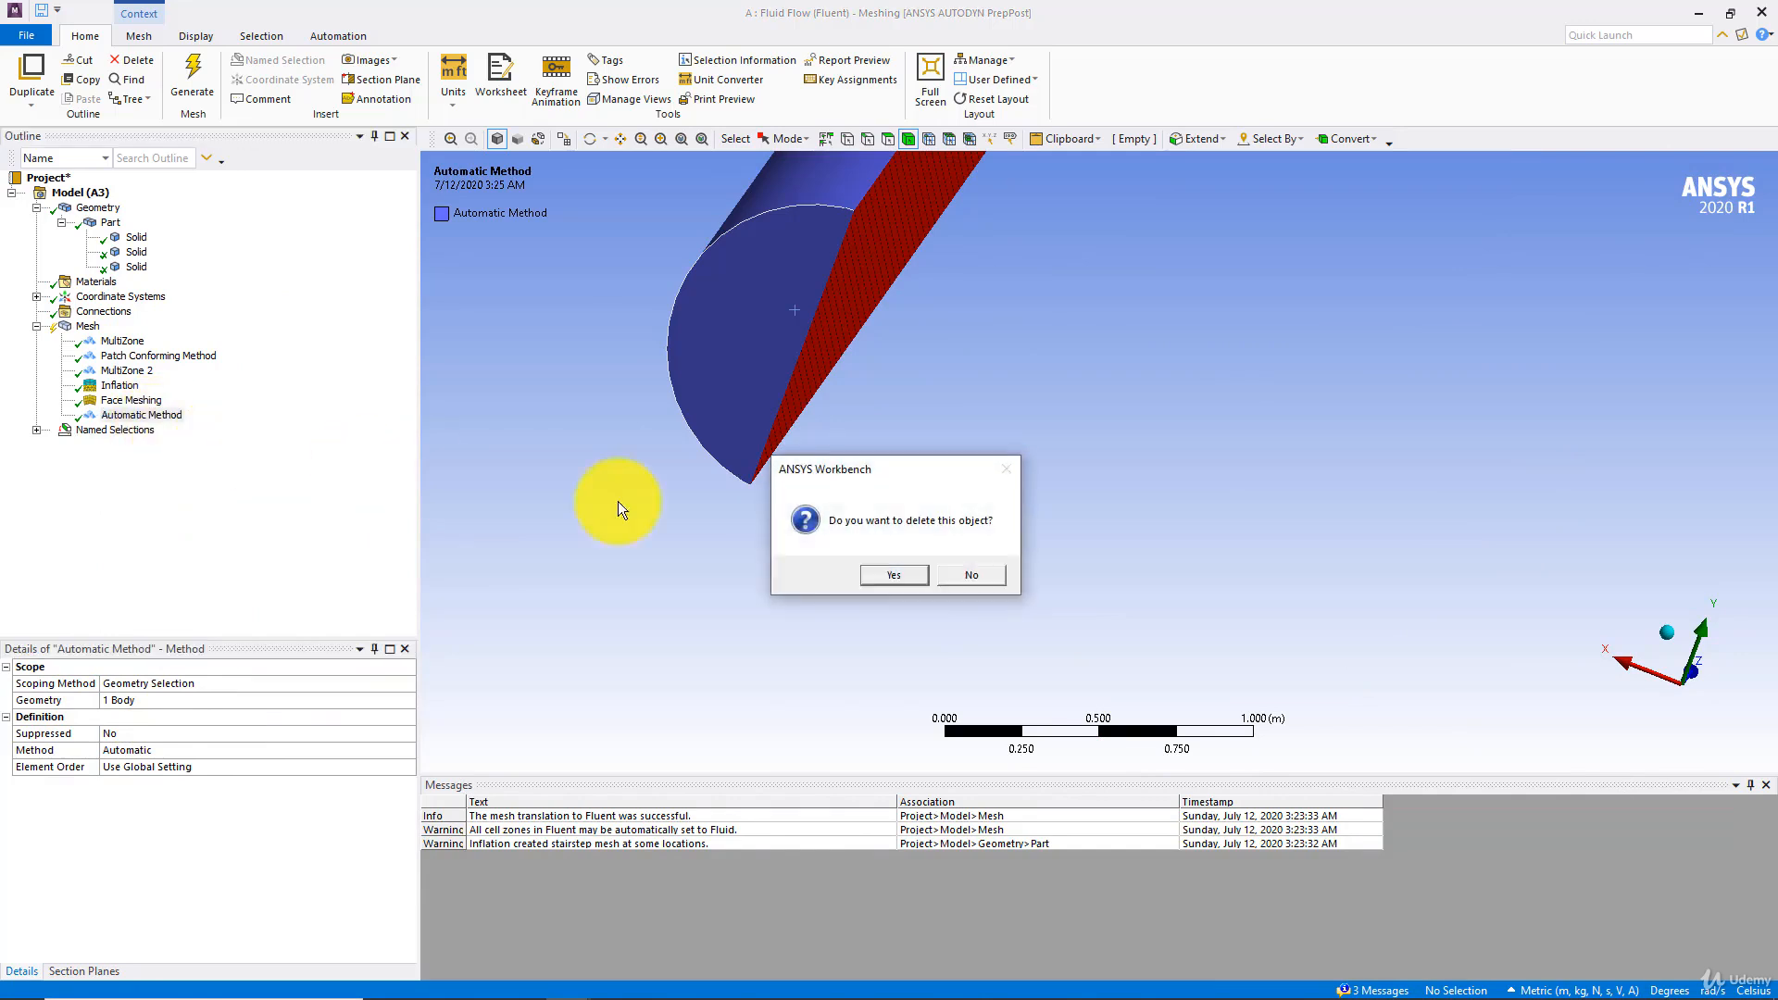
left_click(889, 572)
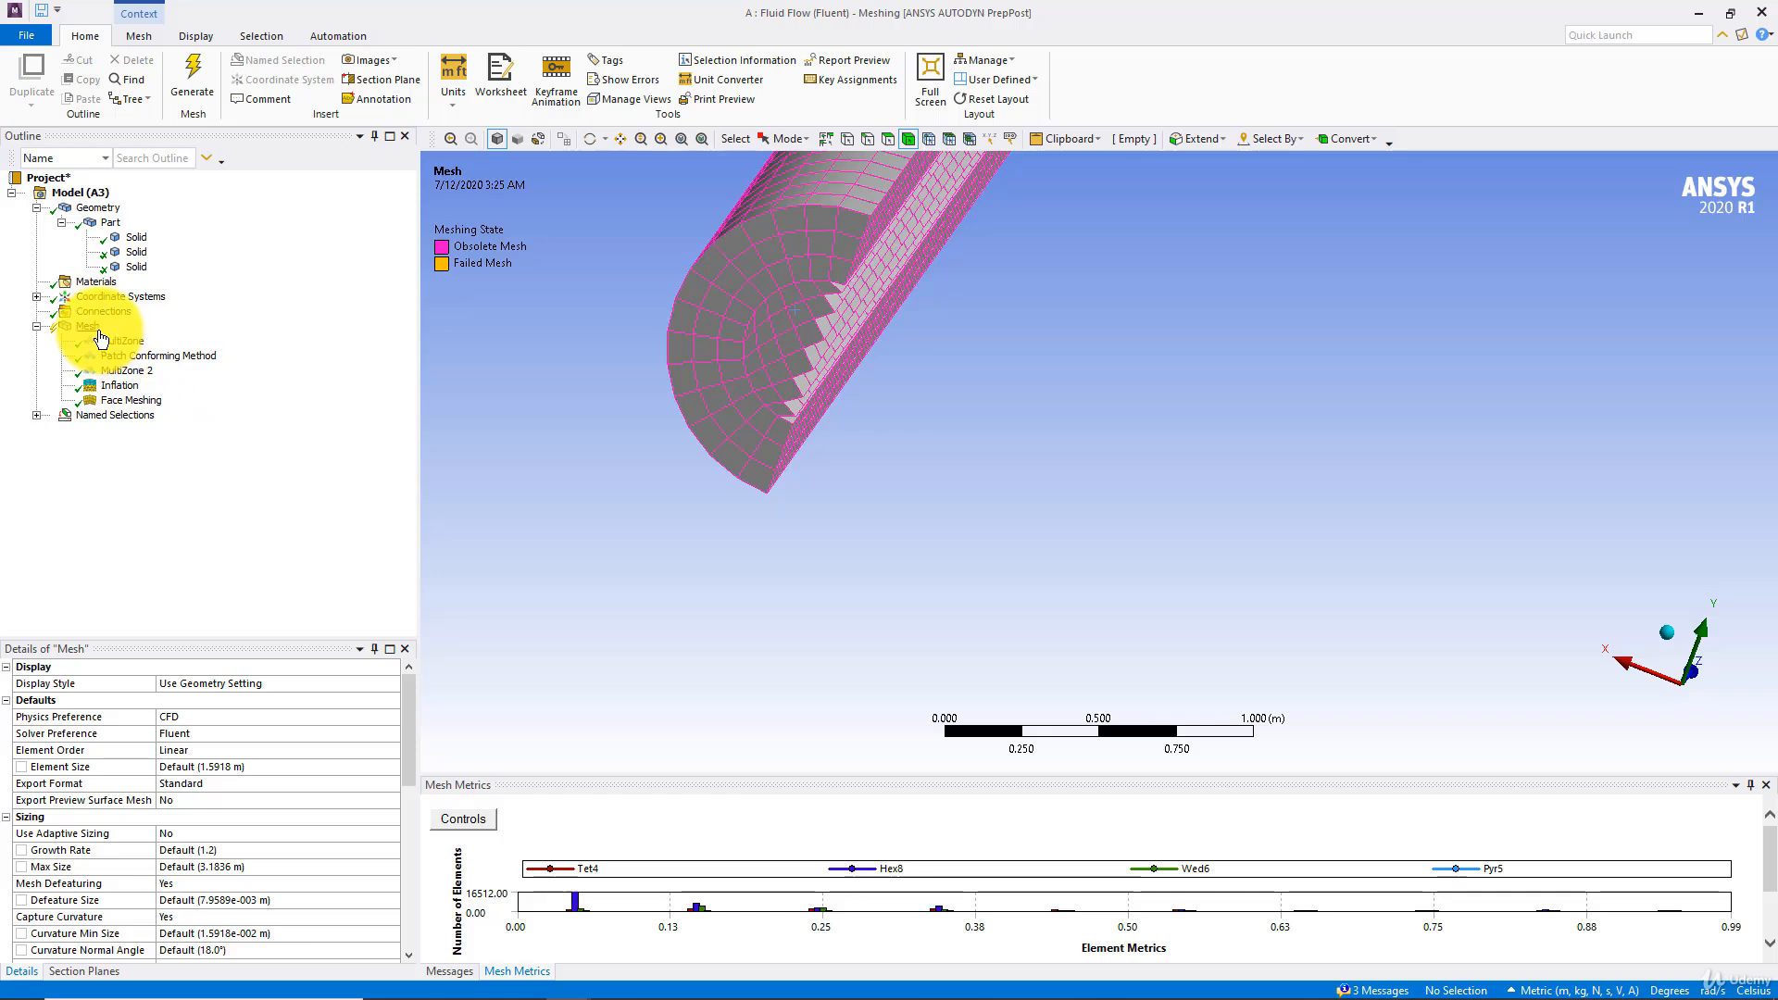
right_click(97, 329)
mouse_move(251, 346)
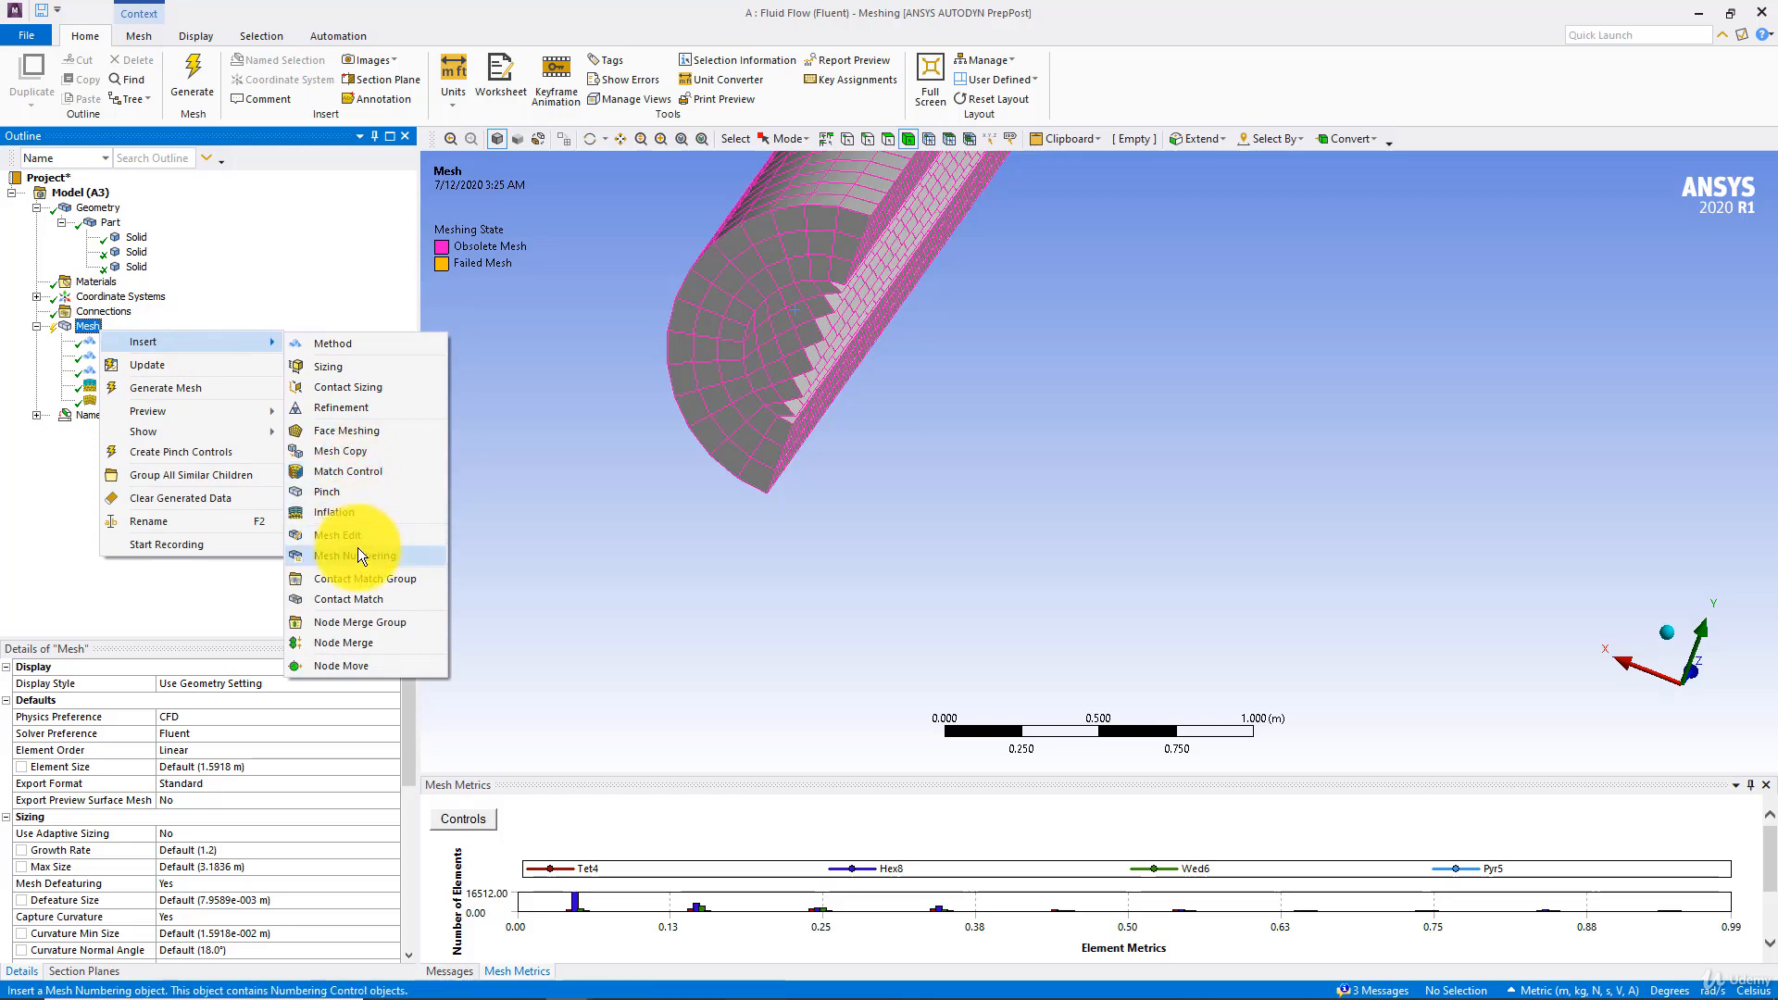
left_click(343, 500)
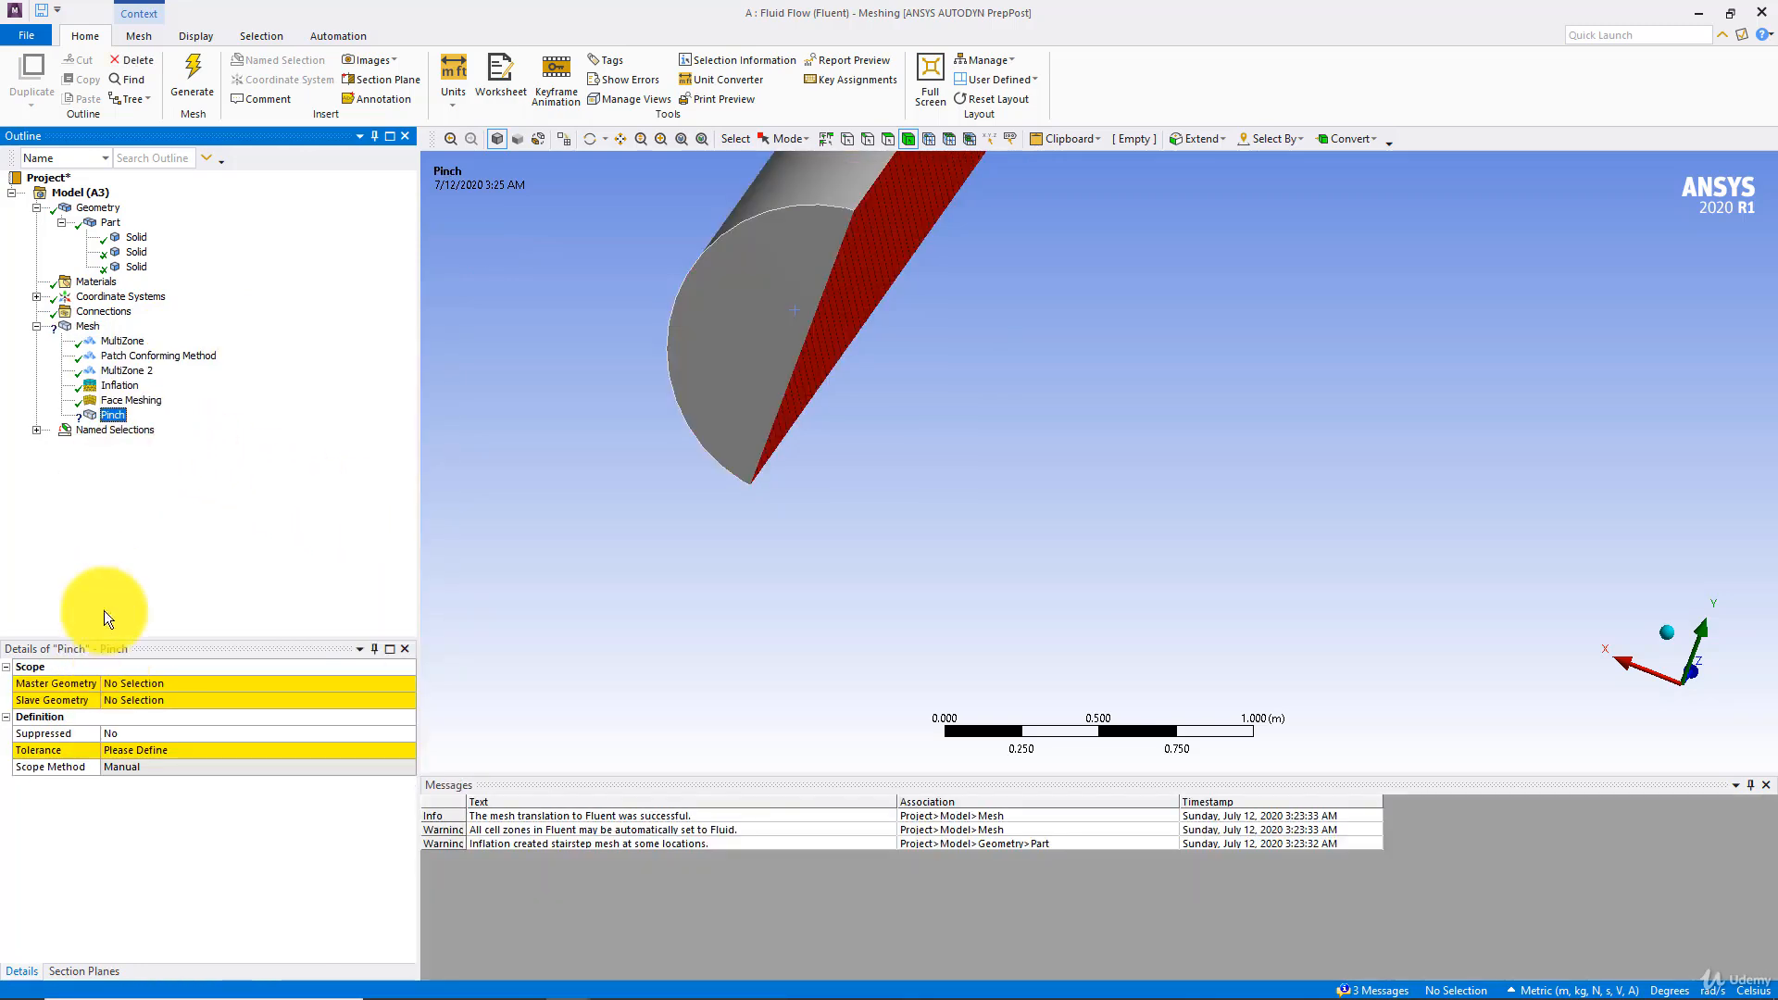
key("Delete")
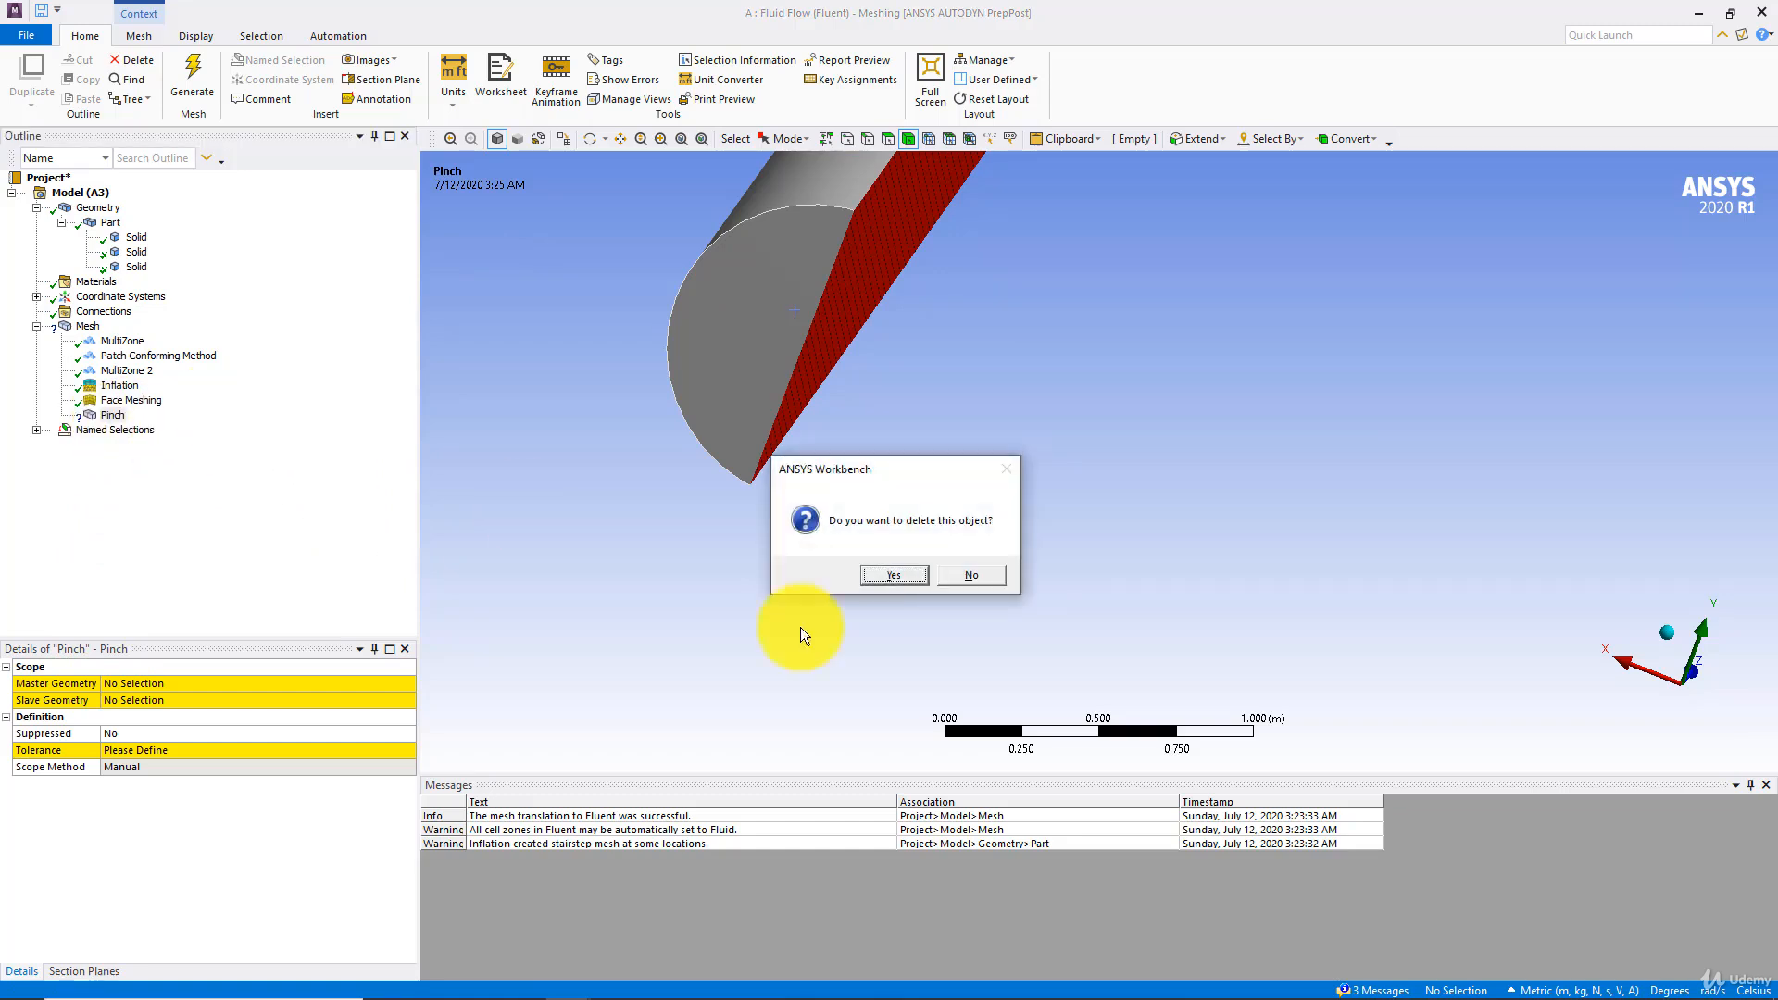
left_click(869, 574)
Add a second inflation control scoped to the horizontal pipe body
right_click(97, 330)
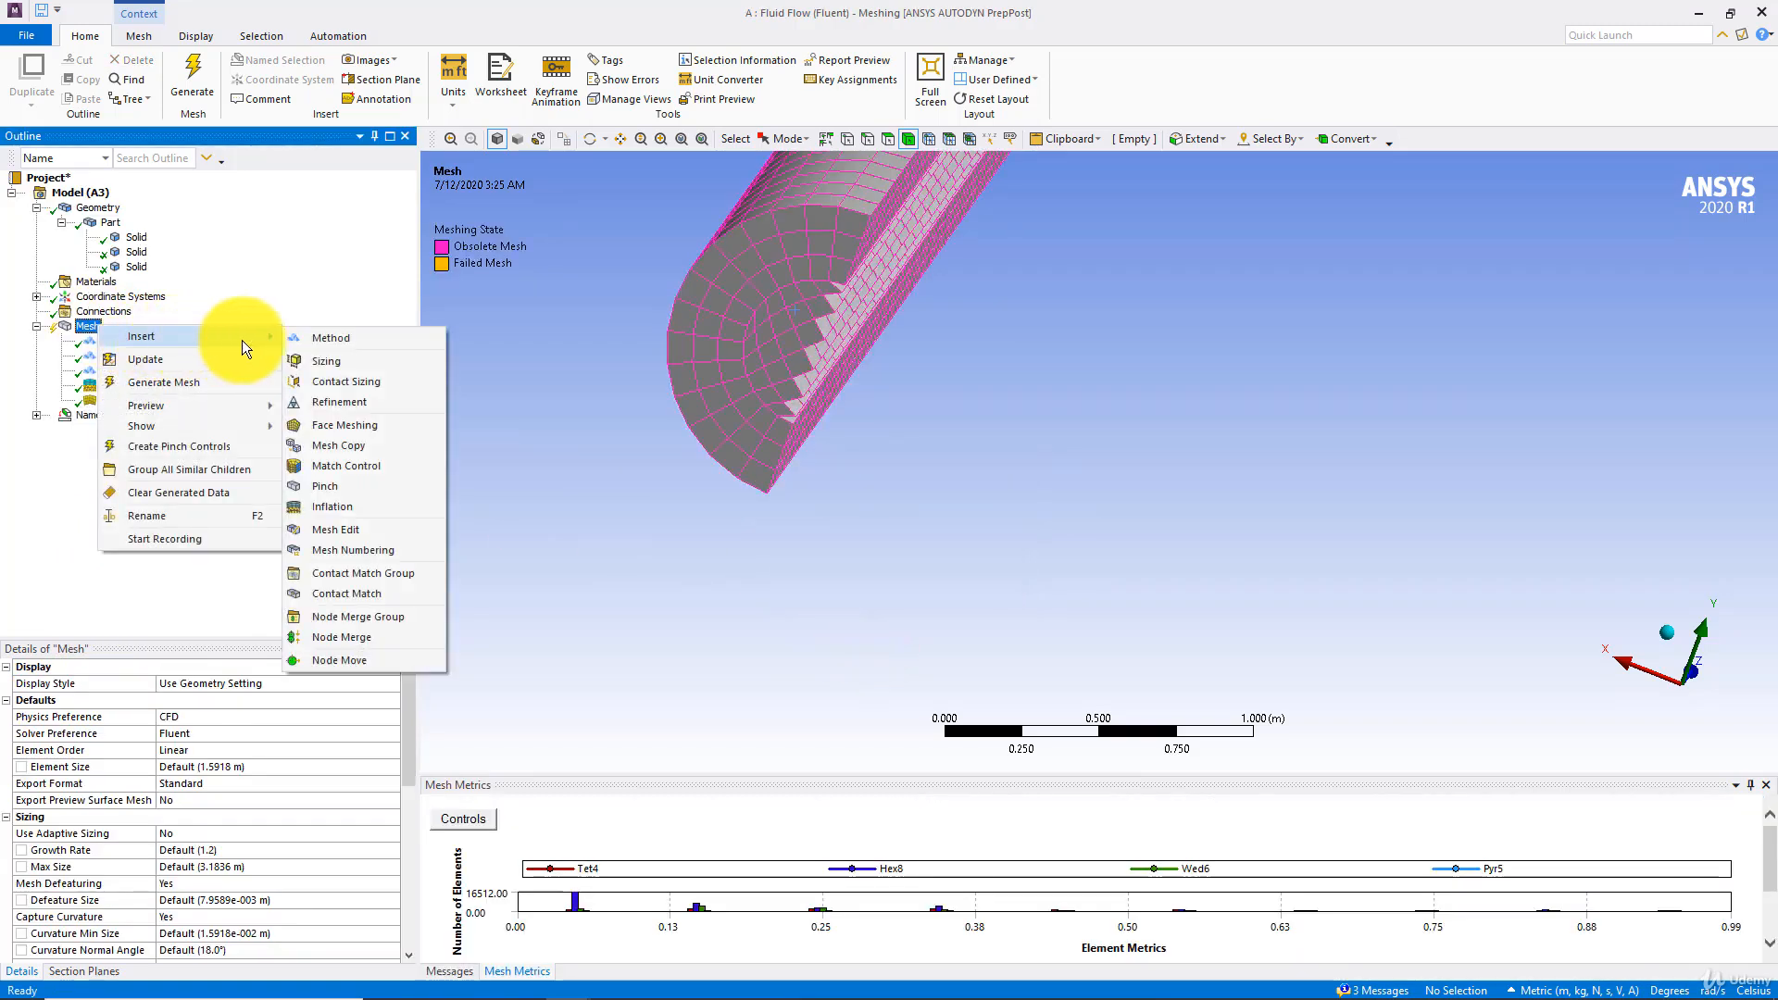
left_click(328, 508)
left_click(785, 300)
left_click(222, 704)
left_click(254, 769)
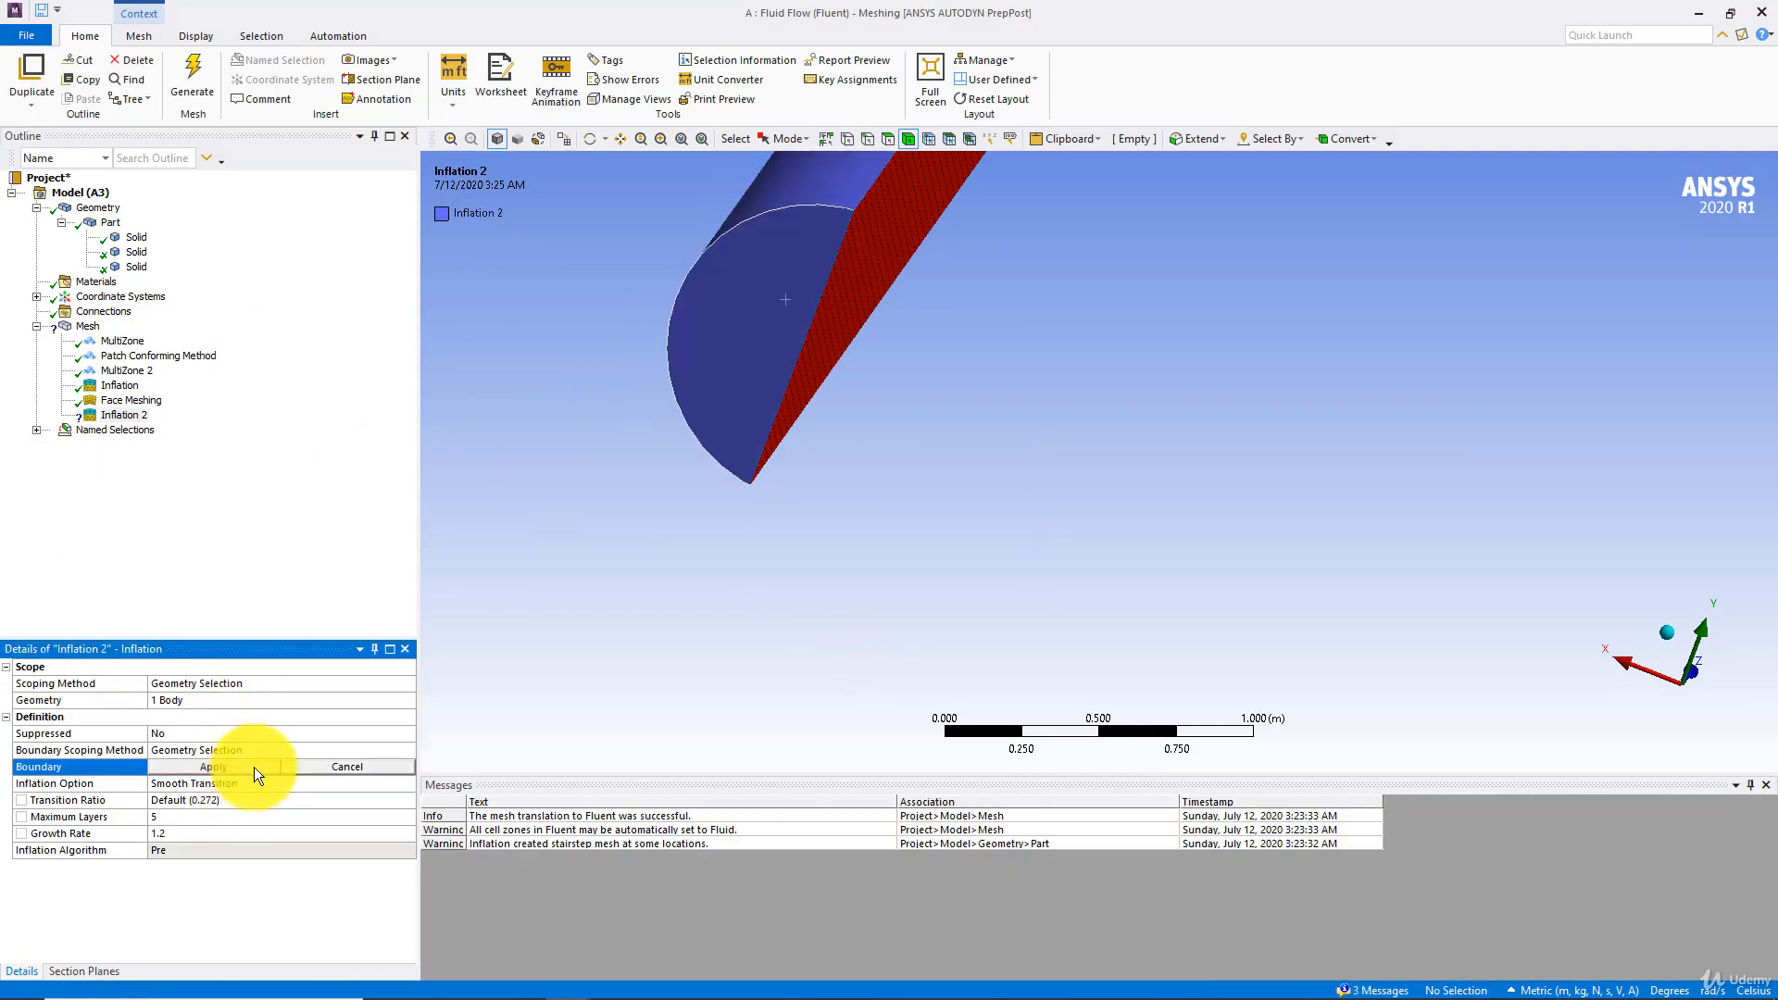
Set the horizontal pipe's outer cylindrical face and its ring-shaped face at the bend as inflation boundaries, and generate the mesh
left_click(848, 193)
middle_click_drag(848, 193, 731, 357)
scroll(732, 356, "up", 1)
middle_click_drag(741, 361, 444, 375, "ctrl")
middle_click_drag(984, 381, 756, 374)
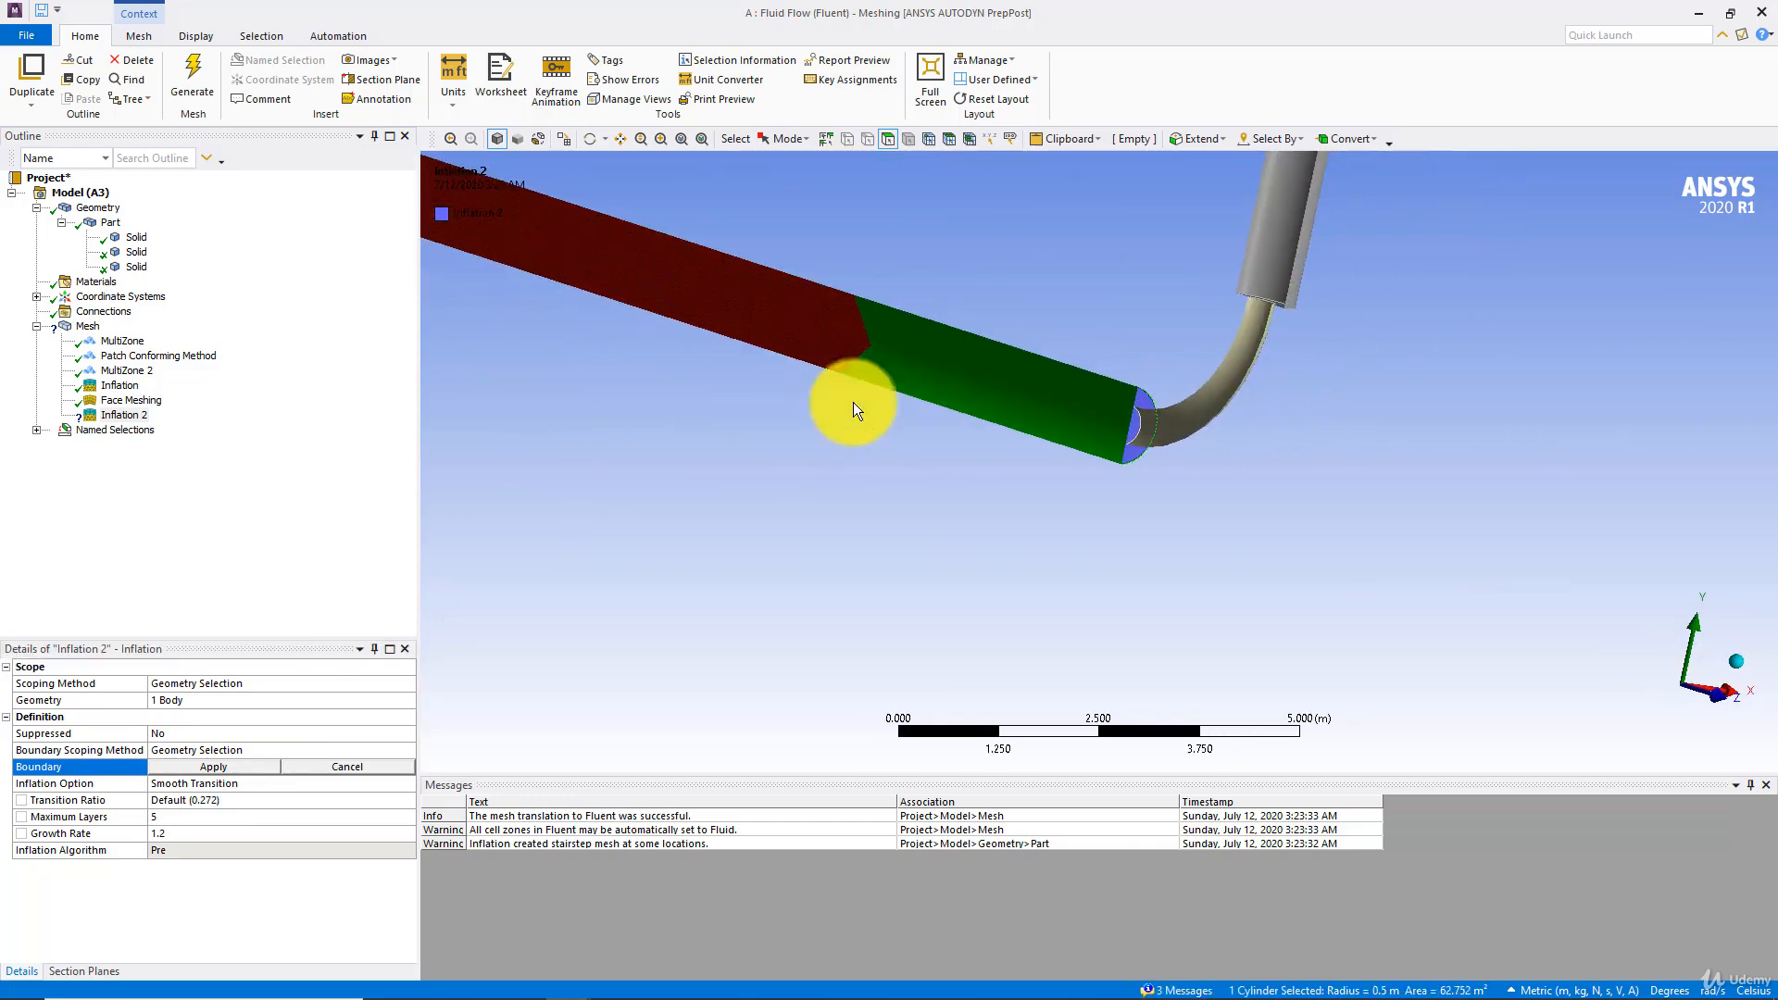
scroll(1057, 389, "up", 5)
left_click(1188, 346, "ctrl")
middle_click_drag(1188, 346, 475, 580)
left_click(236, 769)
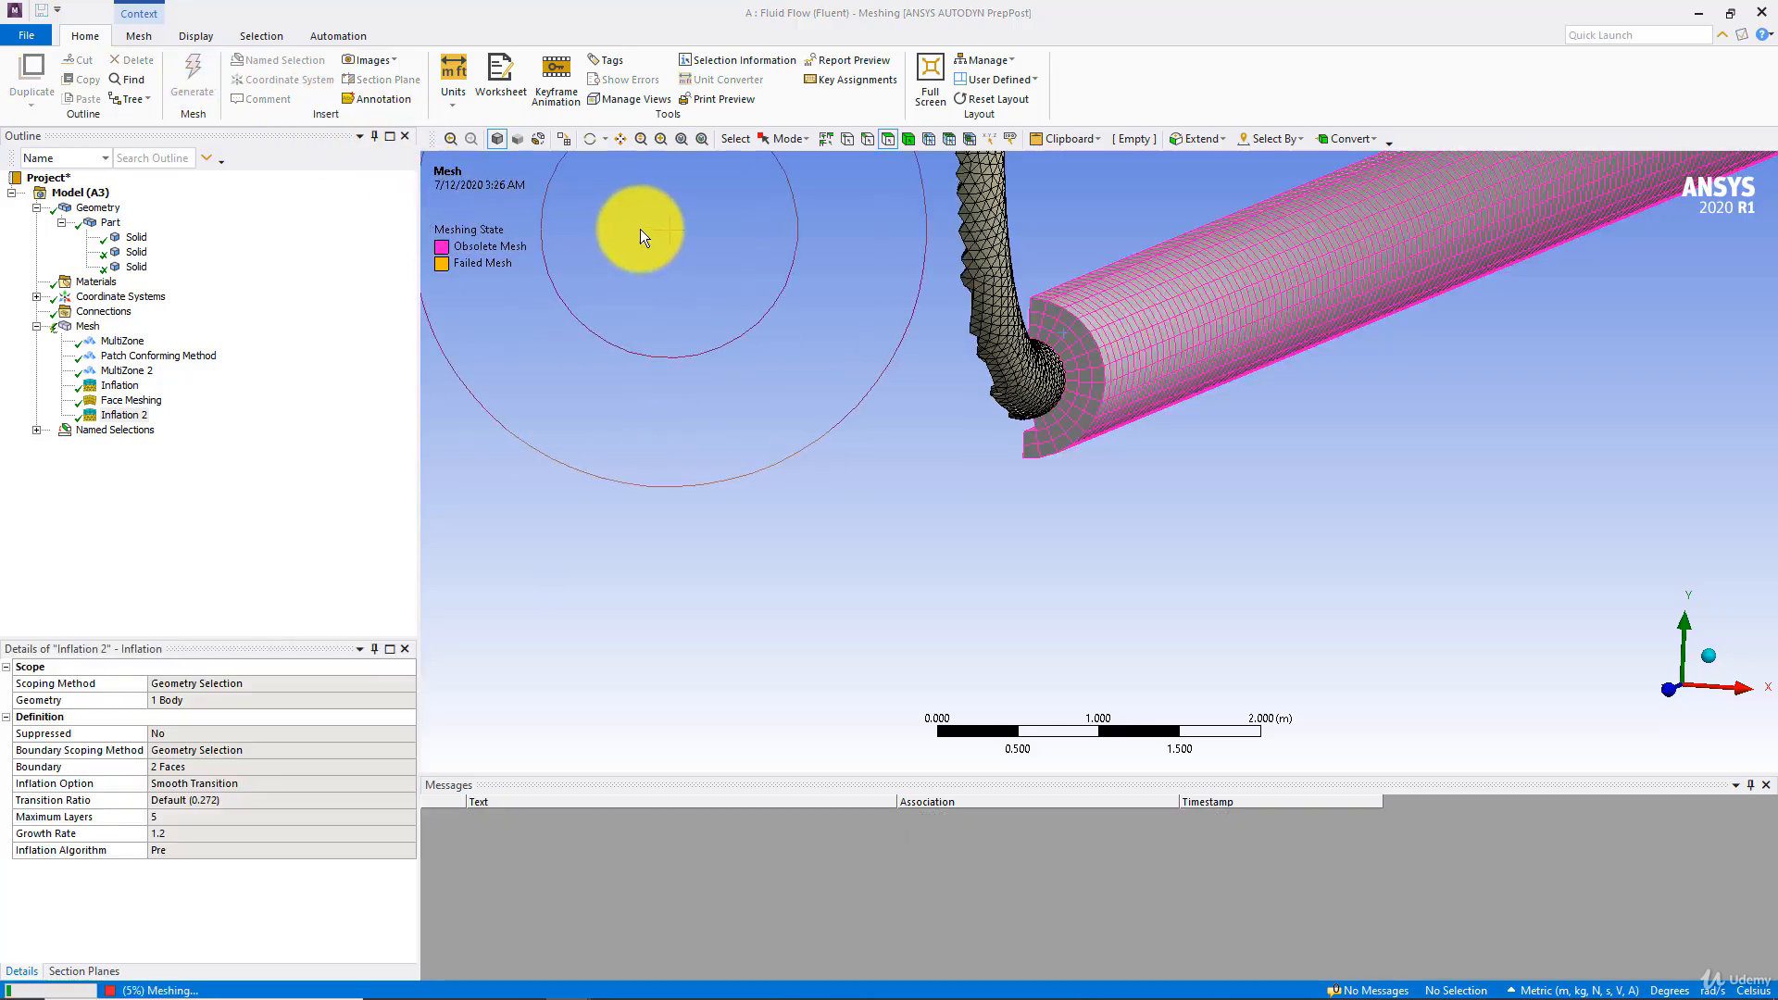
Review the new inflation boundaries and the regenerated mesh where the horizontal pipe joins the bend
middle_click_drag(642, 238, 663, 319)
scroll(909, 361, "up", 5)
middle_click_drag(1000, 367, 347, 413, "ctrl")
scroll(615, 398, "up", 5)
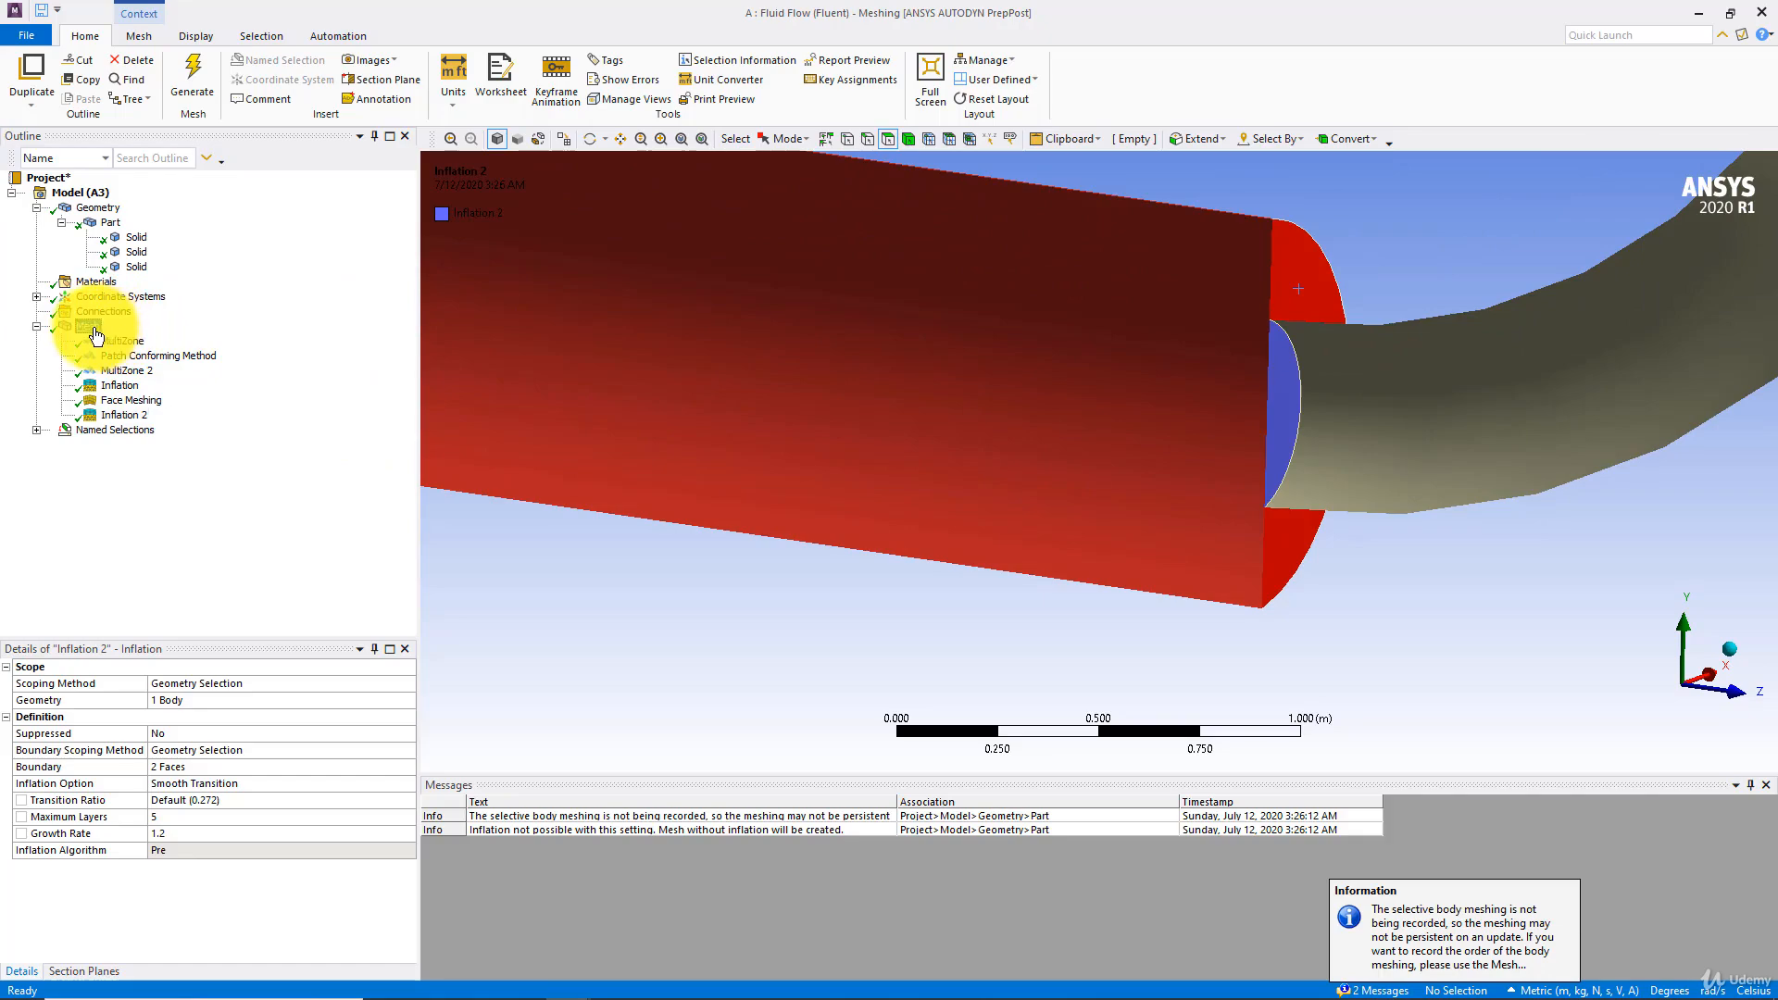
left_click(95, 329)
middle_click_drag(1024, 524, 807, 604)
scroll(857, 610, "up", 5)
left_click(117, 416)
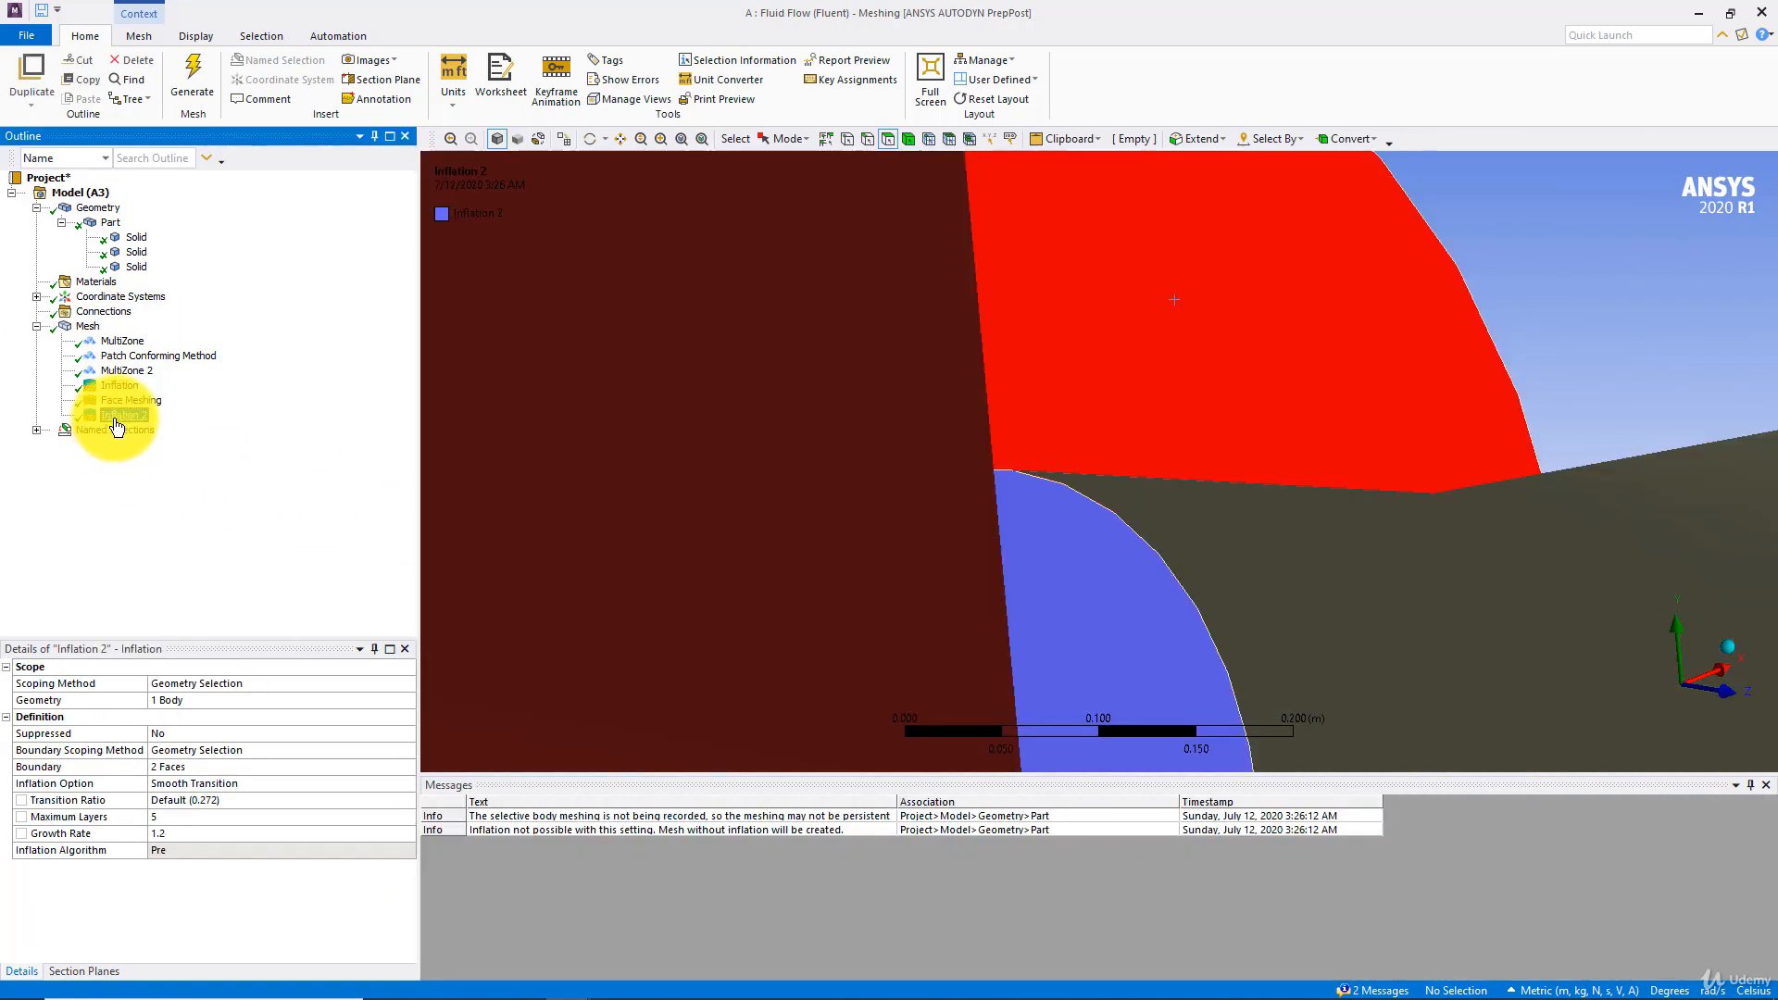
scroll(881, 435, "down", 5)
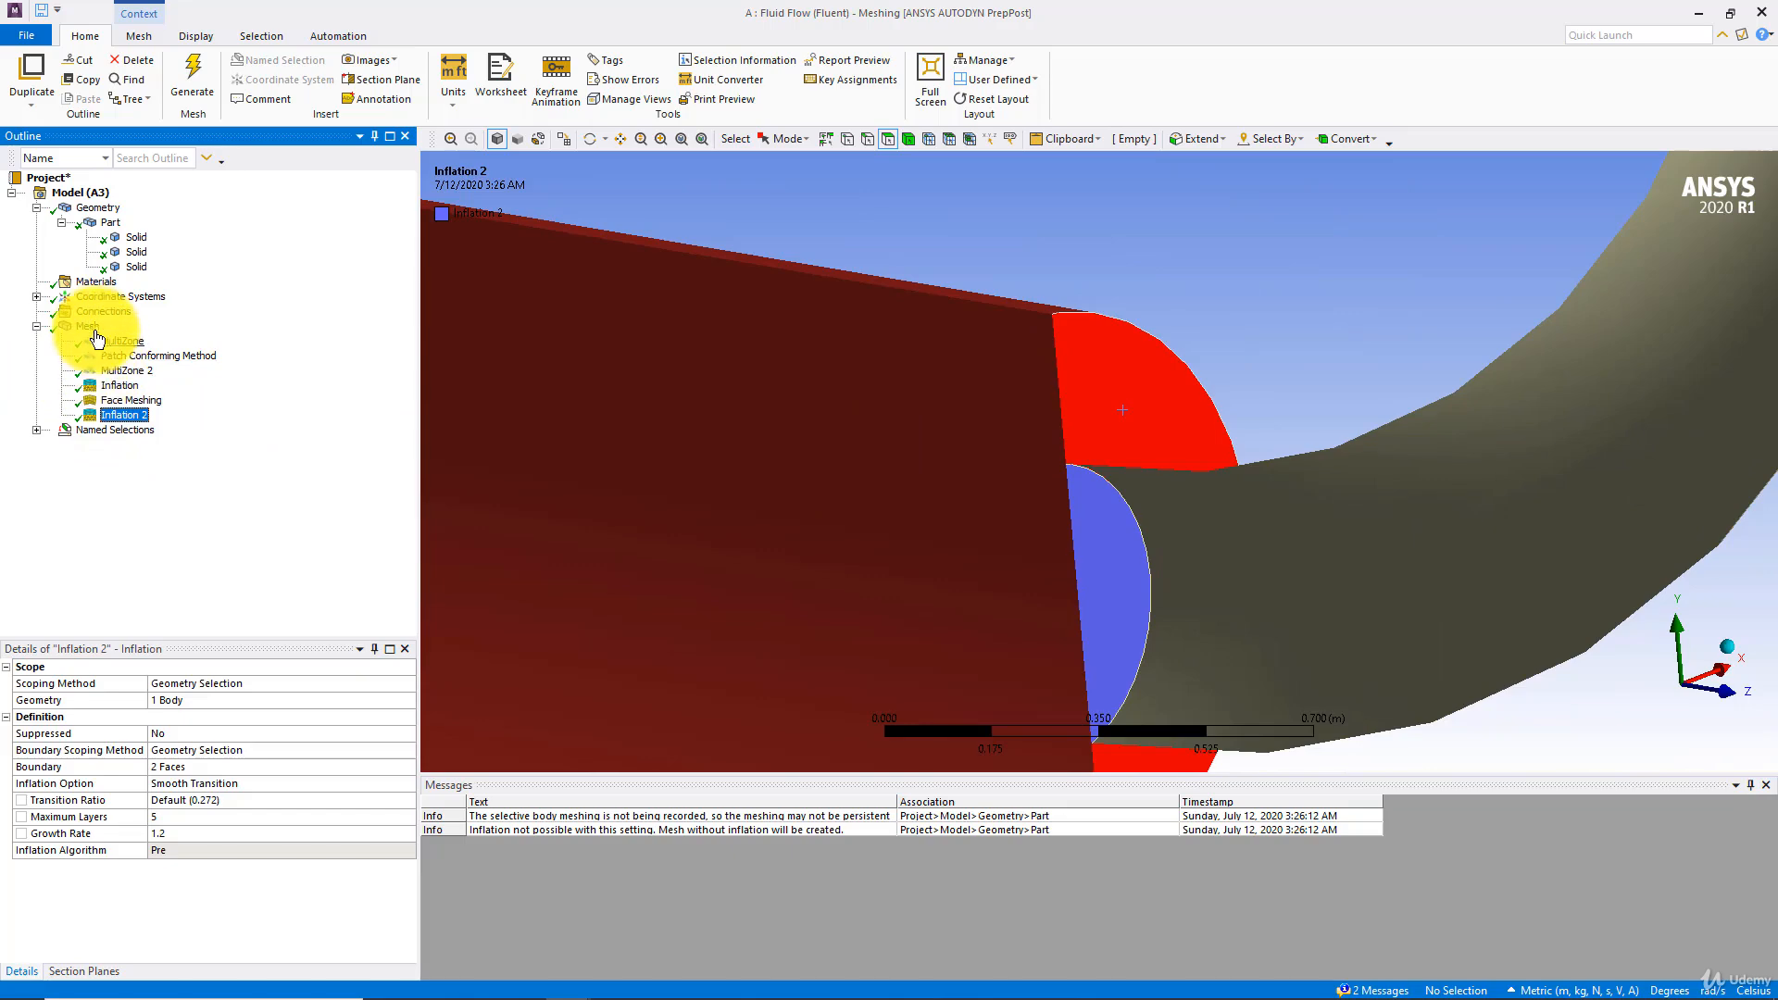
left_click(93, 330)
scroll(953, 477, "down", 3)
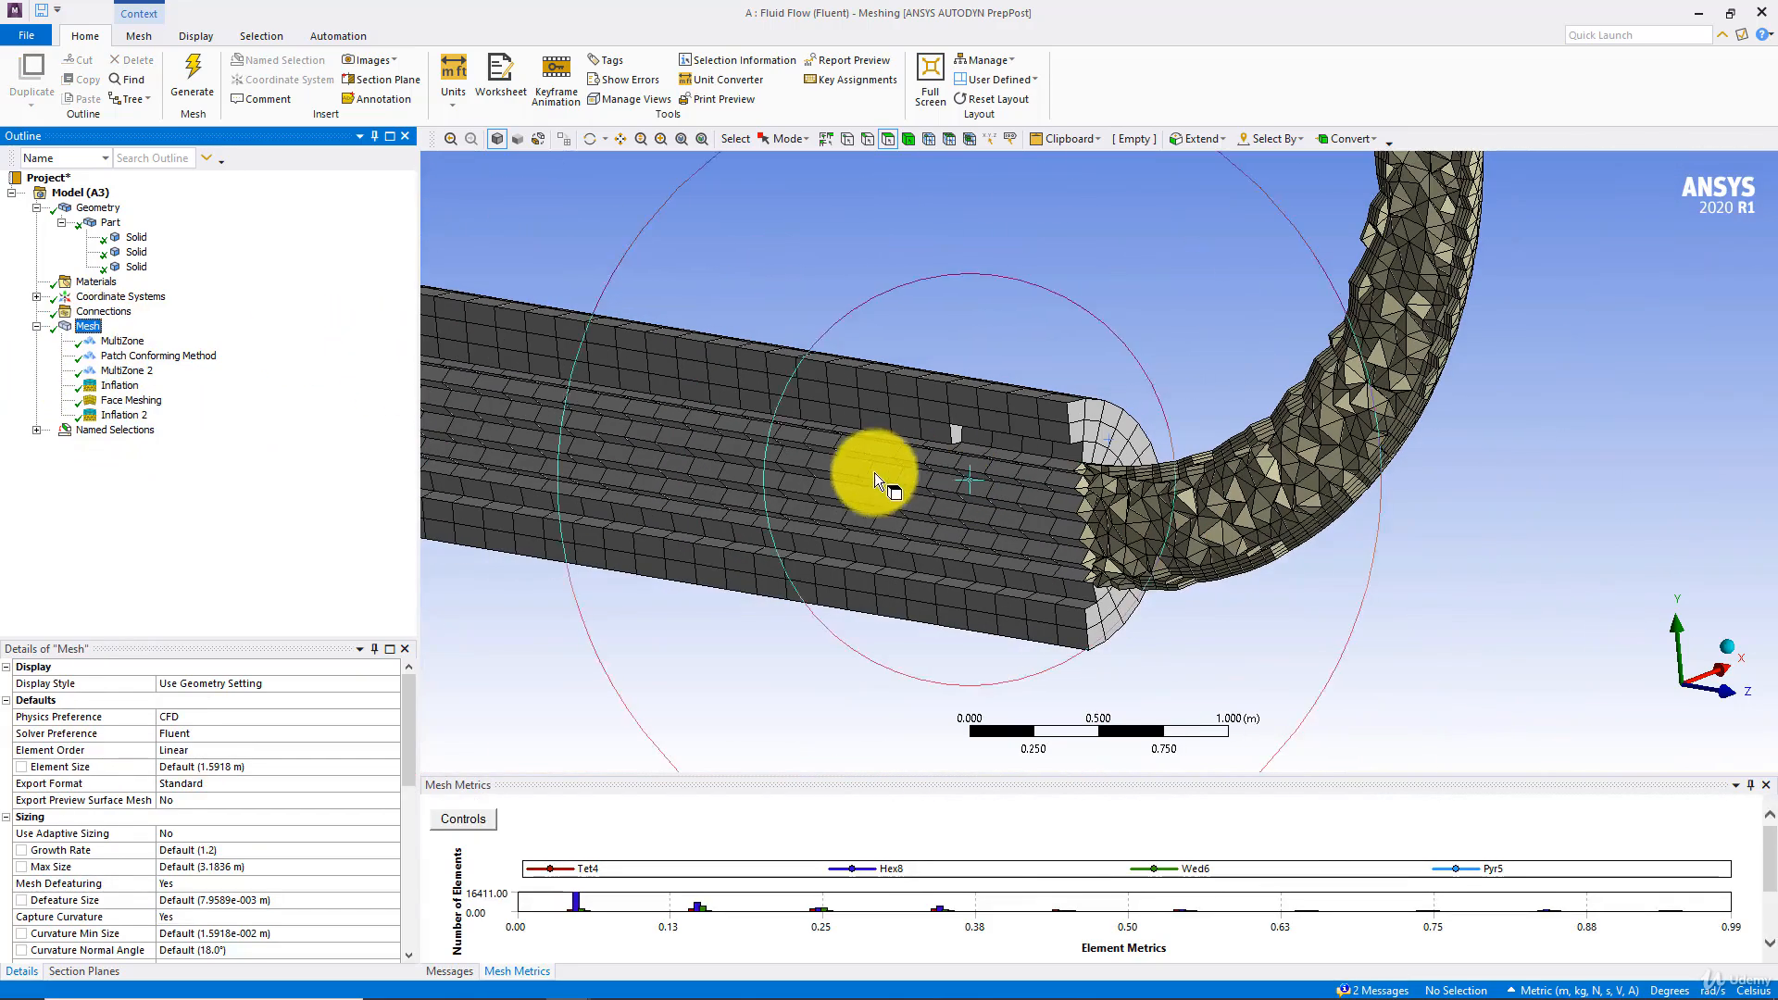
Toggle Section Plane3 off and on to refresh the cut, and inspect the sectioned mesh at both ends of the bend
left_click(72, 969)
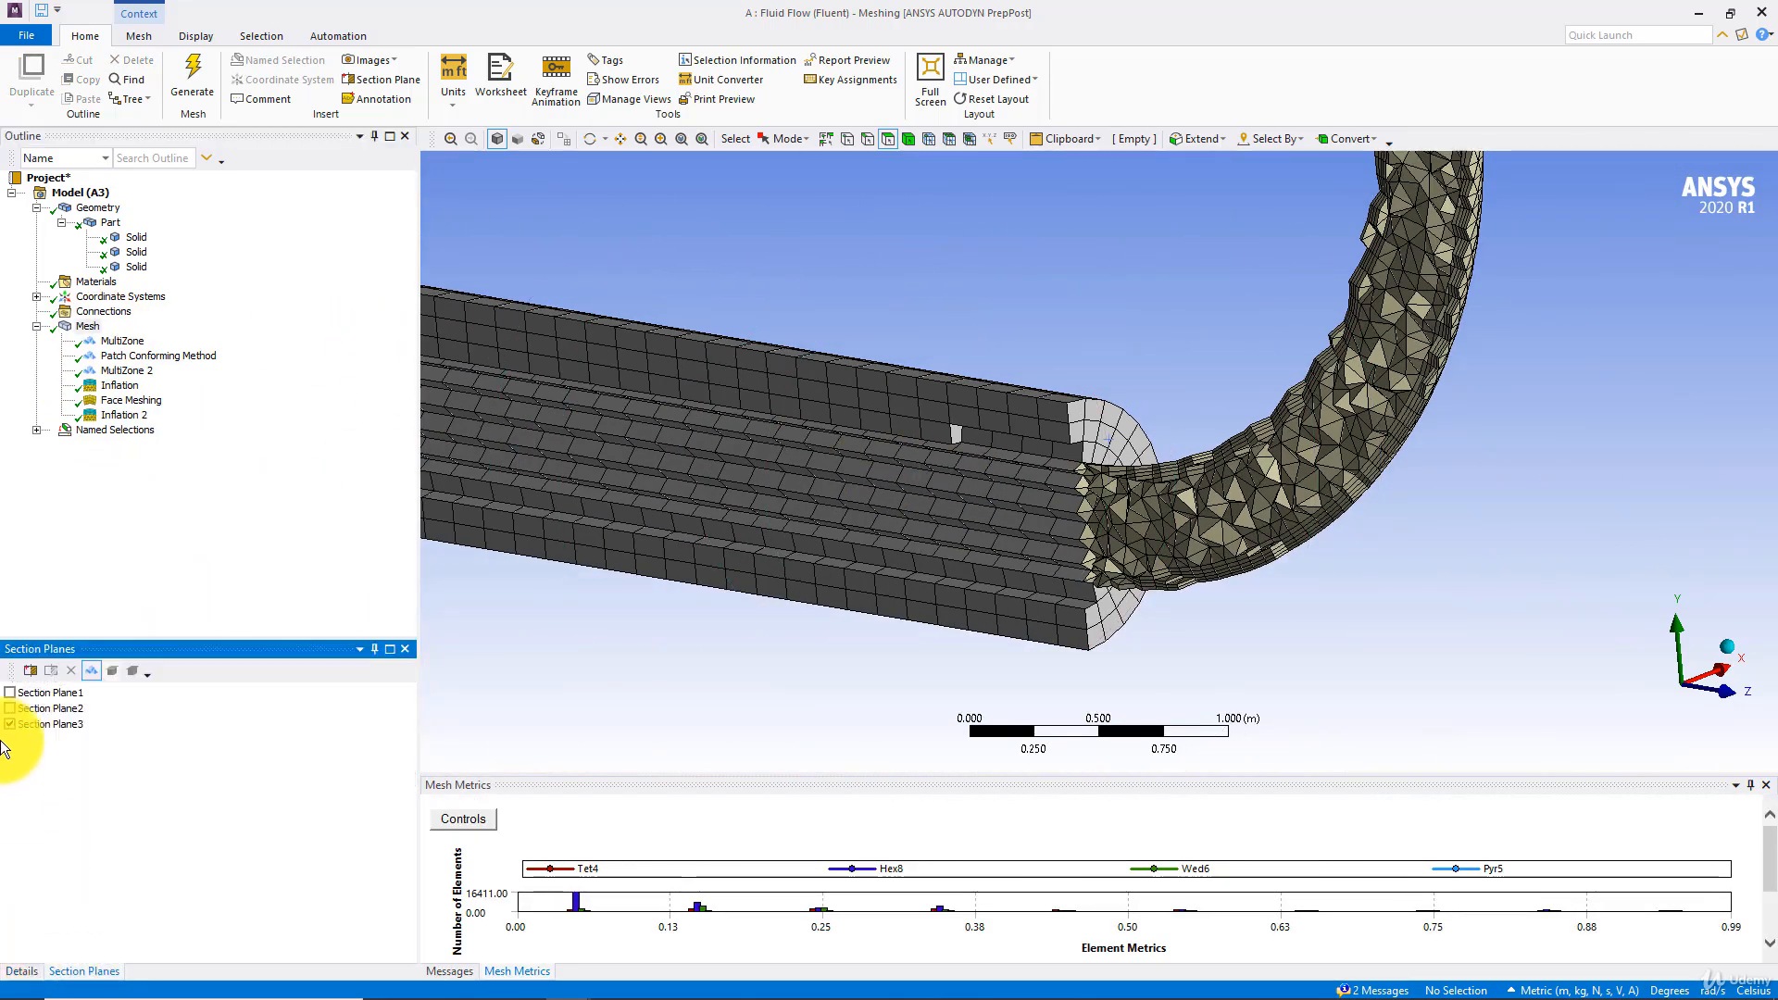
left_click(12, 724)
left_click(10, 724)
scroll(649, 584, "up", 3)
middle_click_drag(649, 584, 963, 498)
scroll(918, 492, "up", 4)
middle_click_drag(1214, 562, 595, 613, "ctrl")
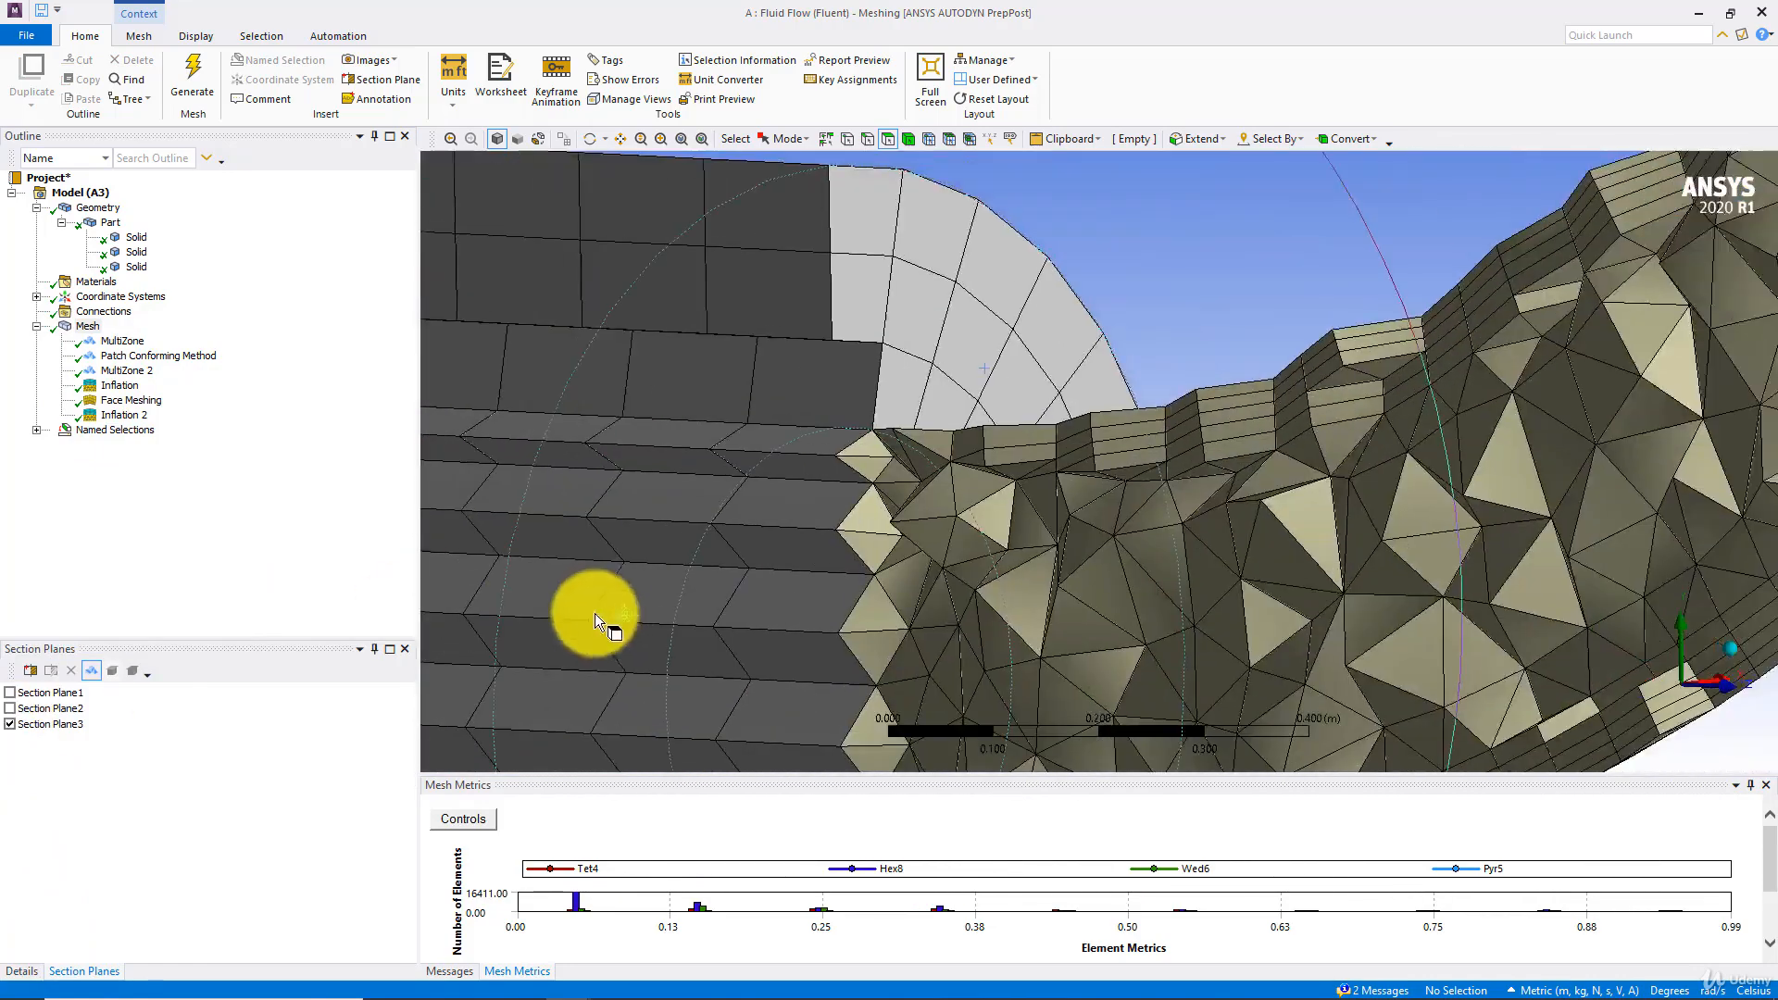
scroll(615, 591, "up", 5)
scroll(611, 573, "down", 10)
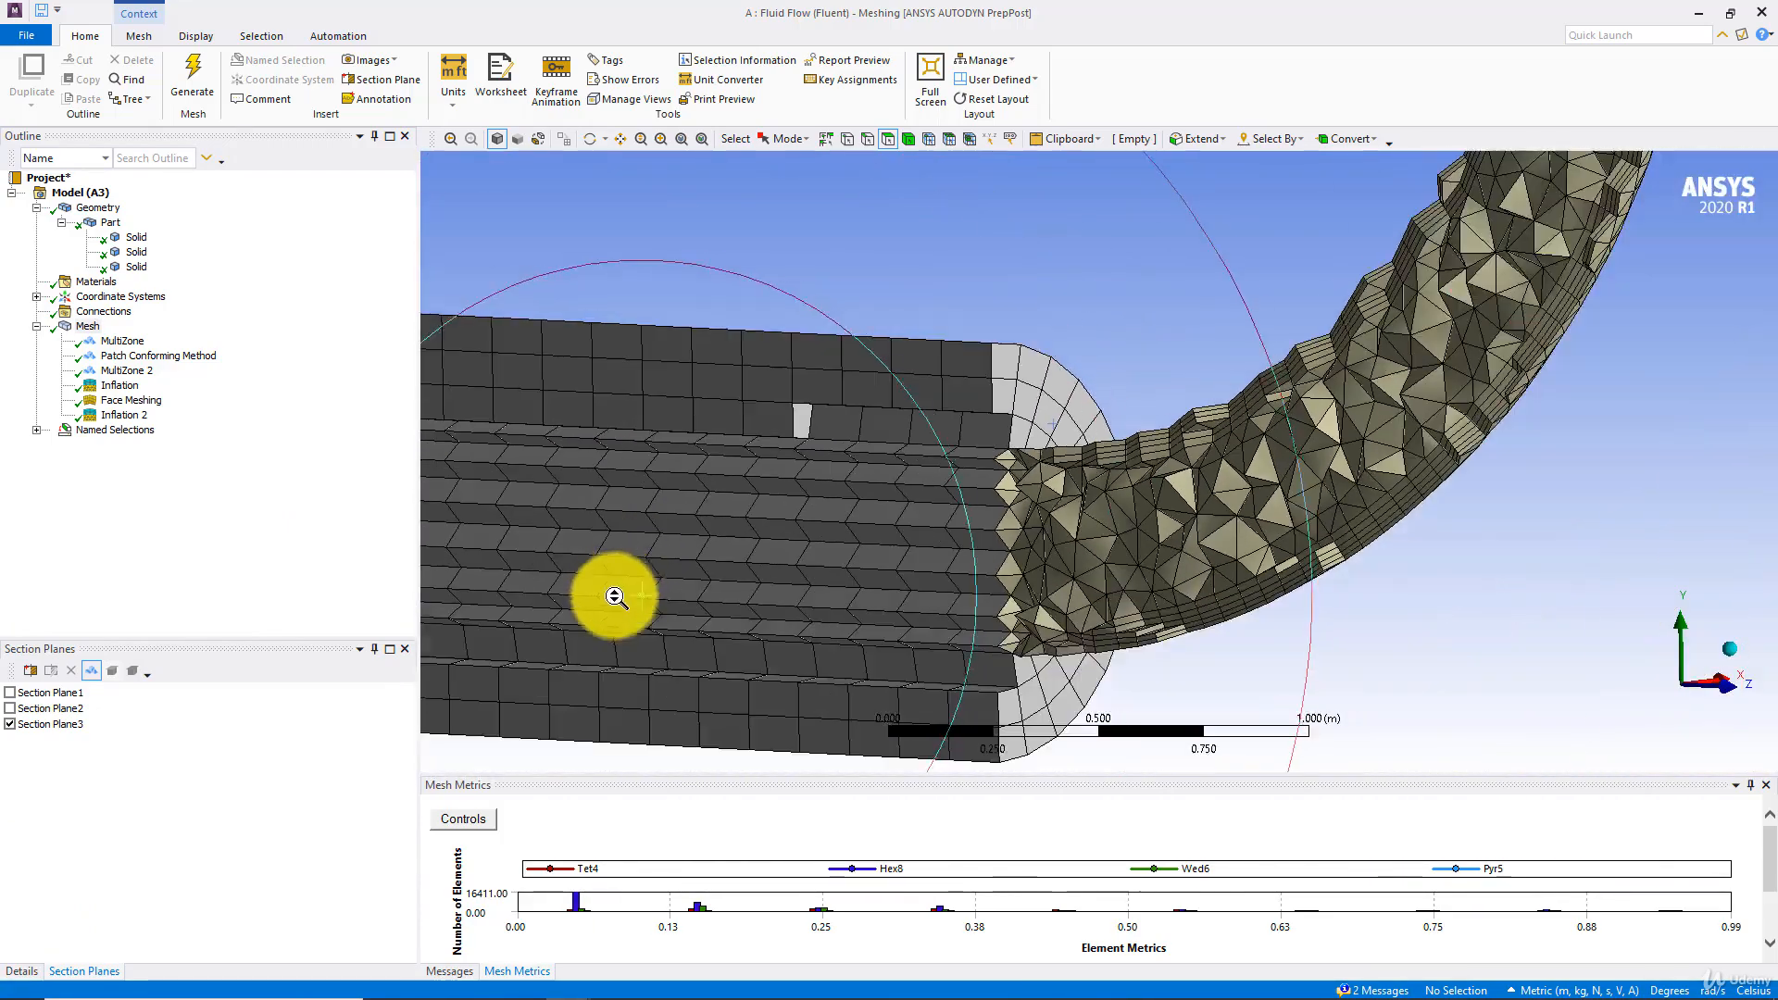
scroll(685, 626, "down", 1)
scroll(732, 603, "up", 5)
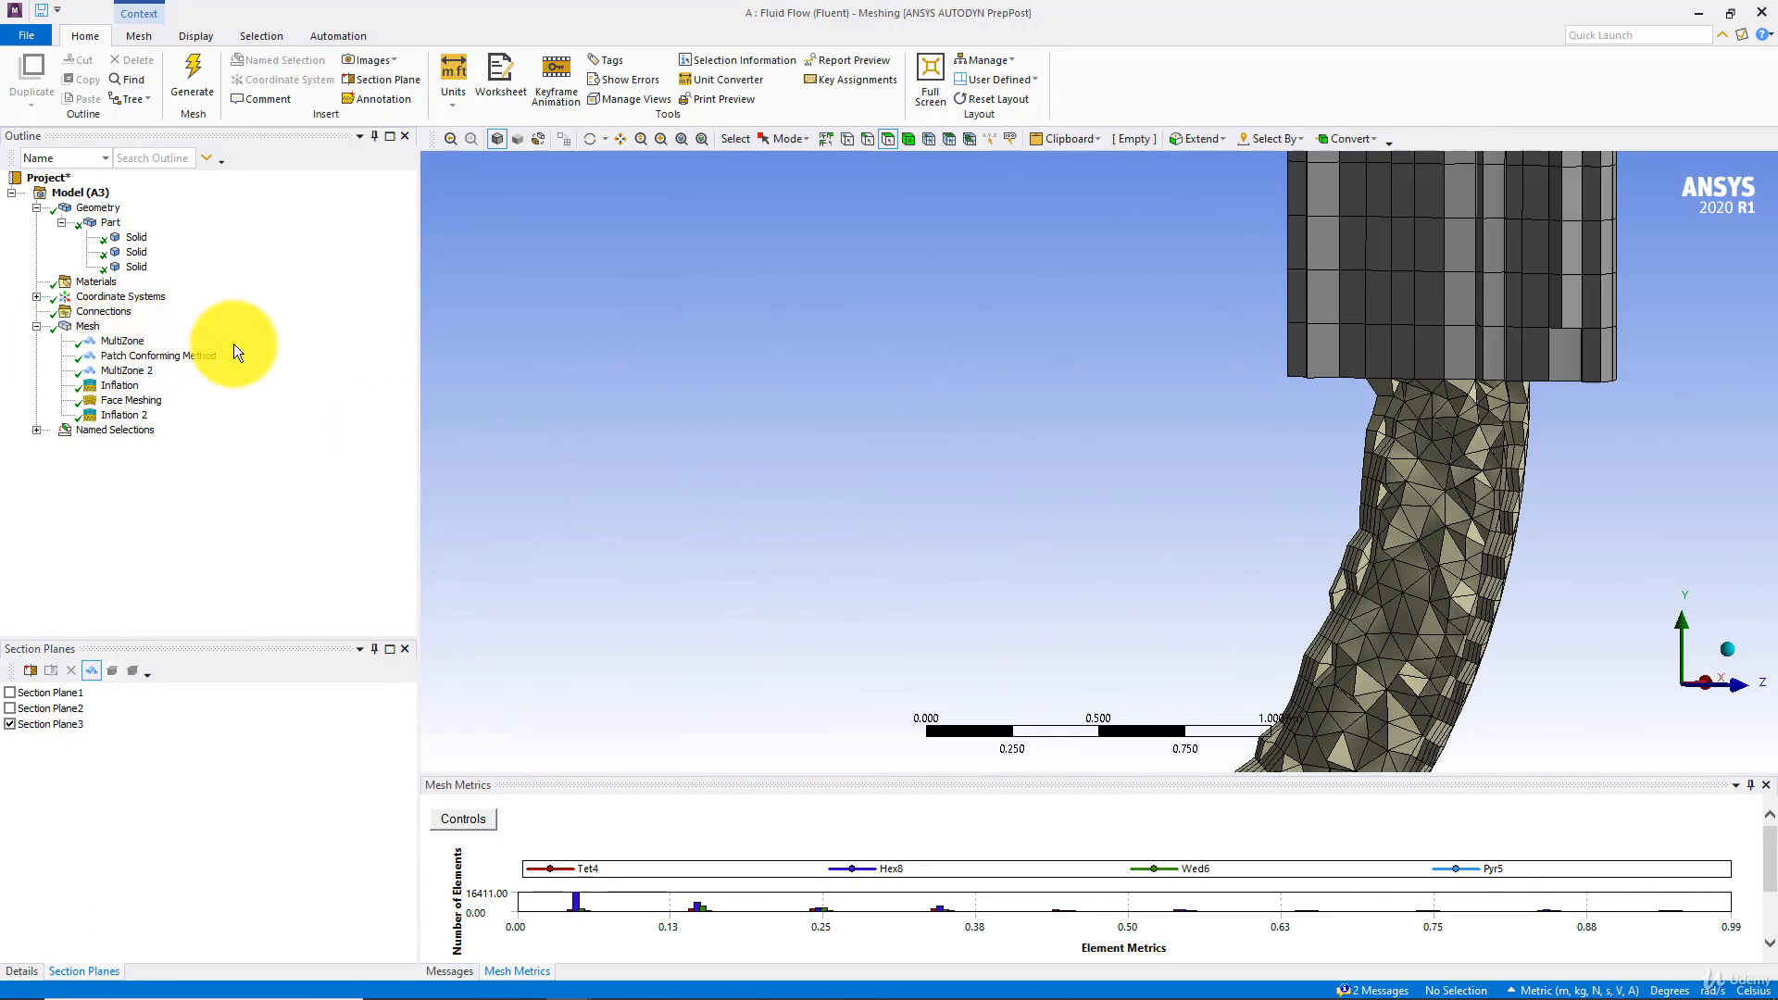
scroll(1050, 430, "down", 2)
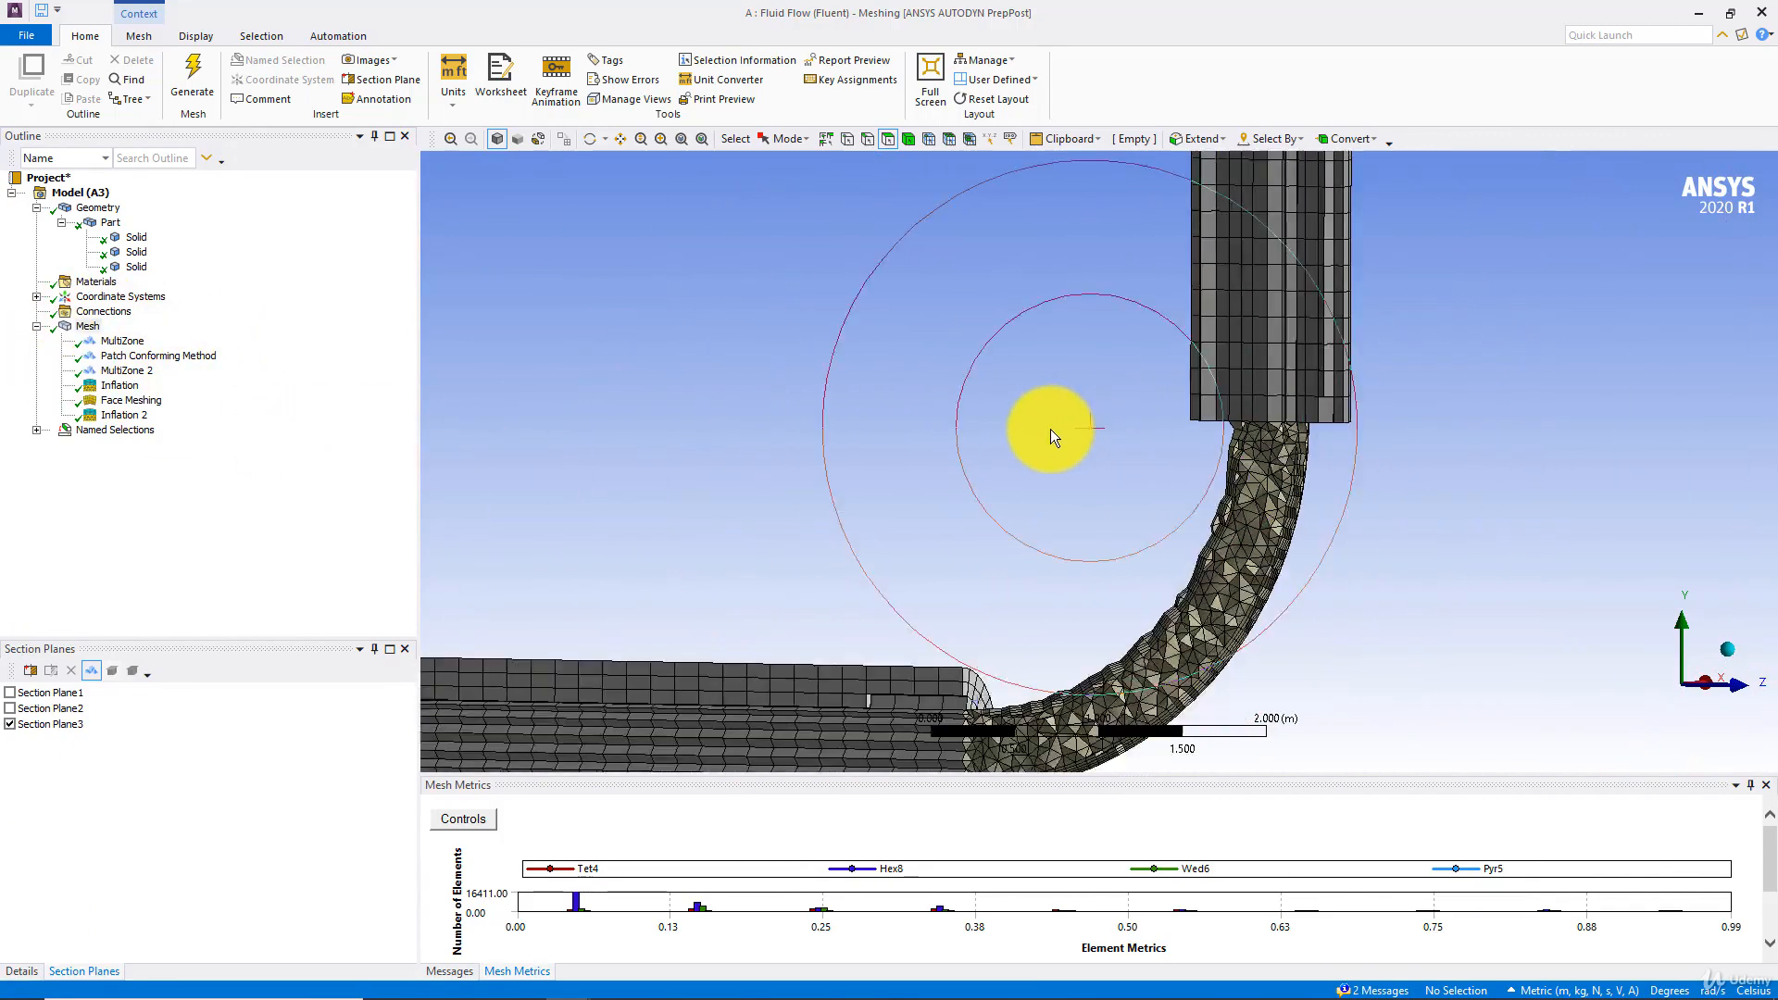
scroll(1050, 430, "down", 3)
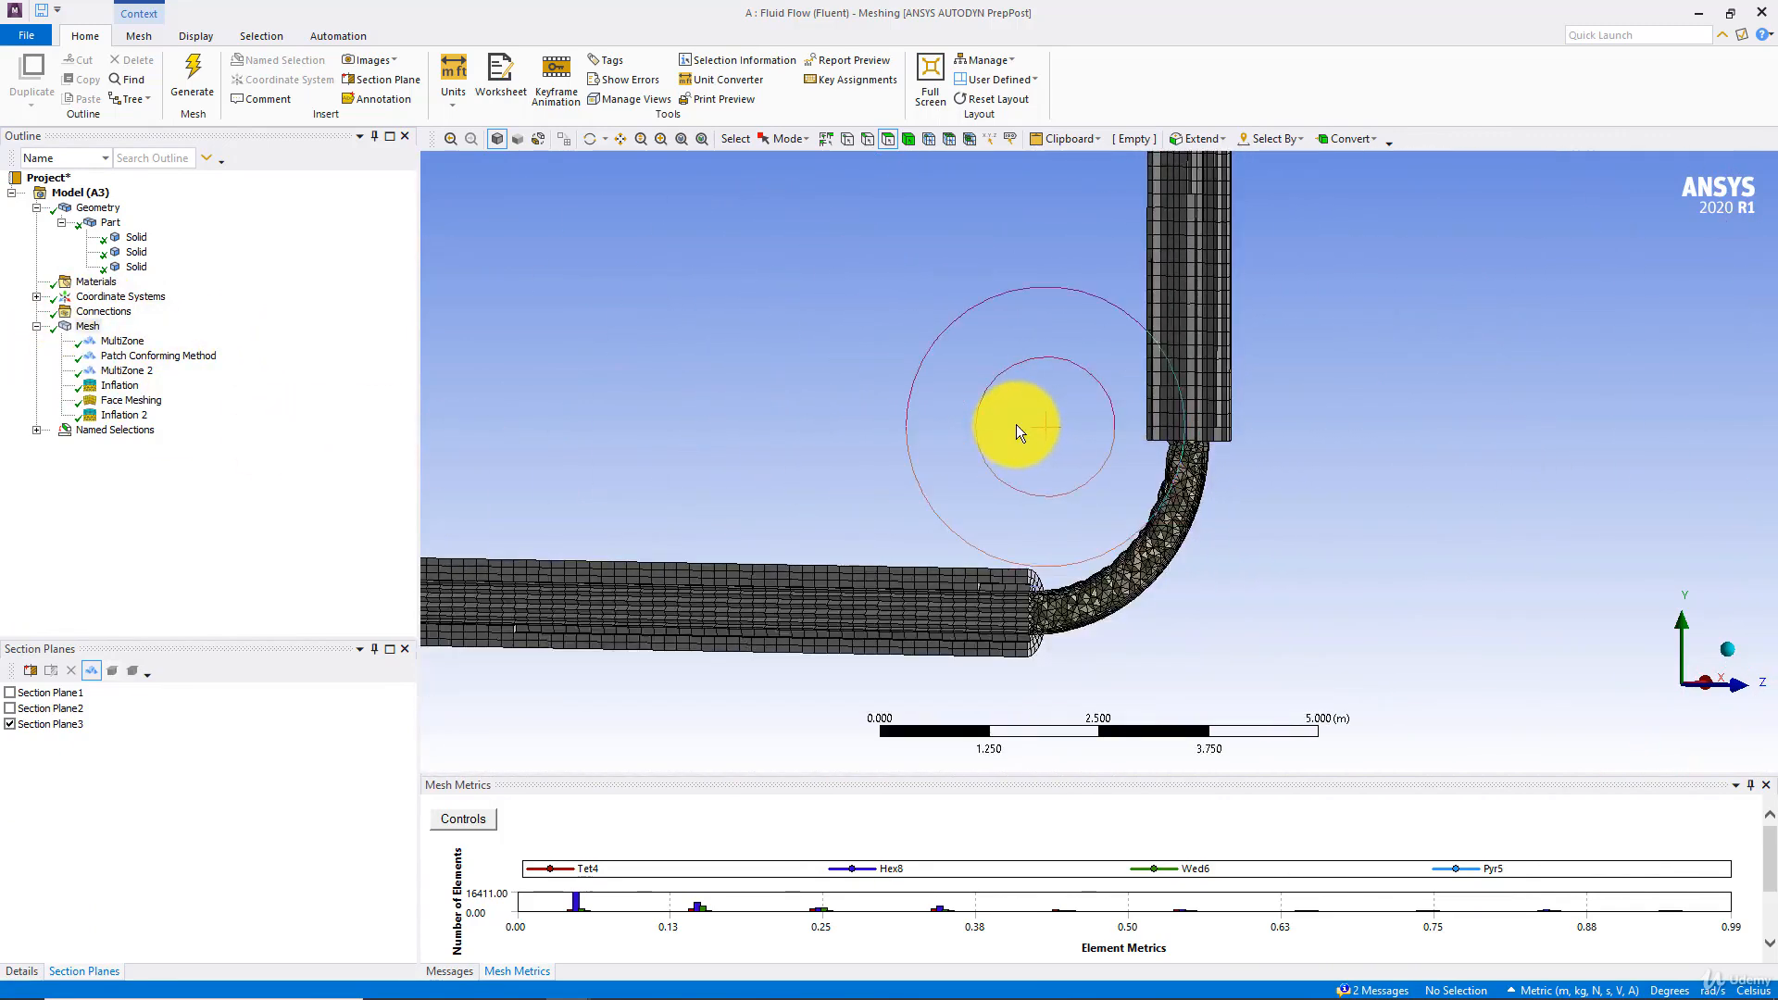
Delete the MultiZone and MultiZone 2 mesh methods, keeping the Patch Conforming Method
left_click(120, 342)
key("Delete")
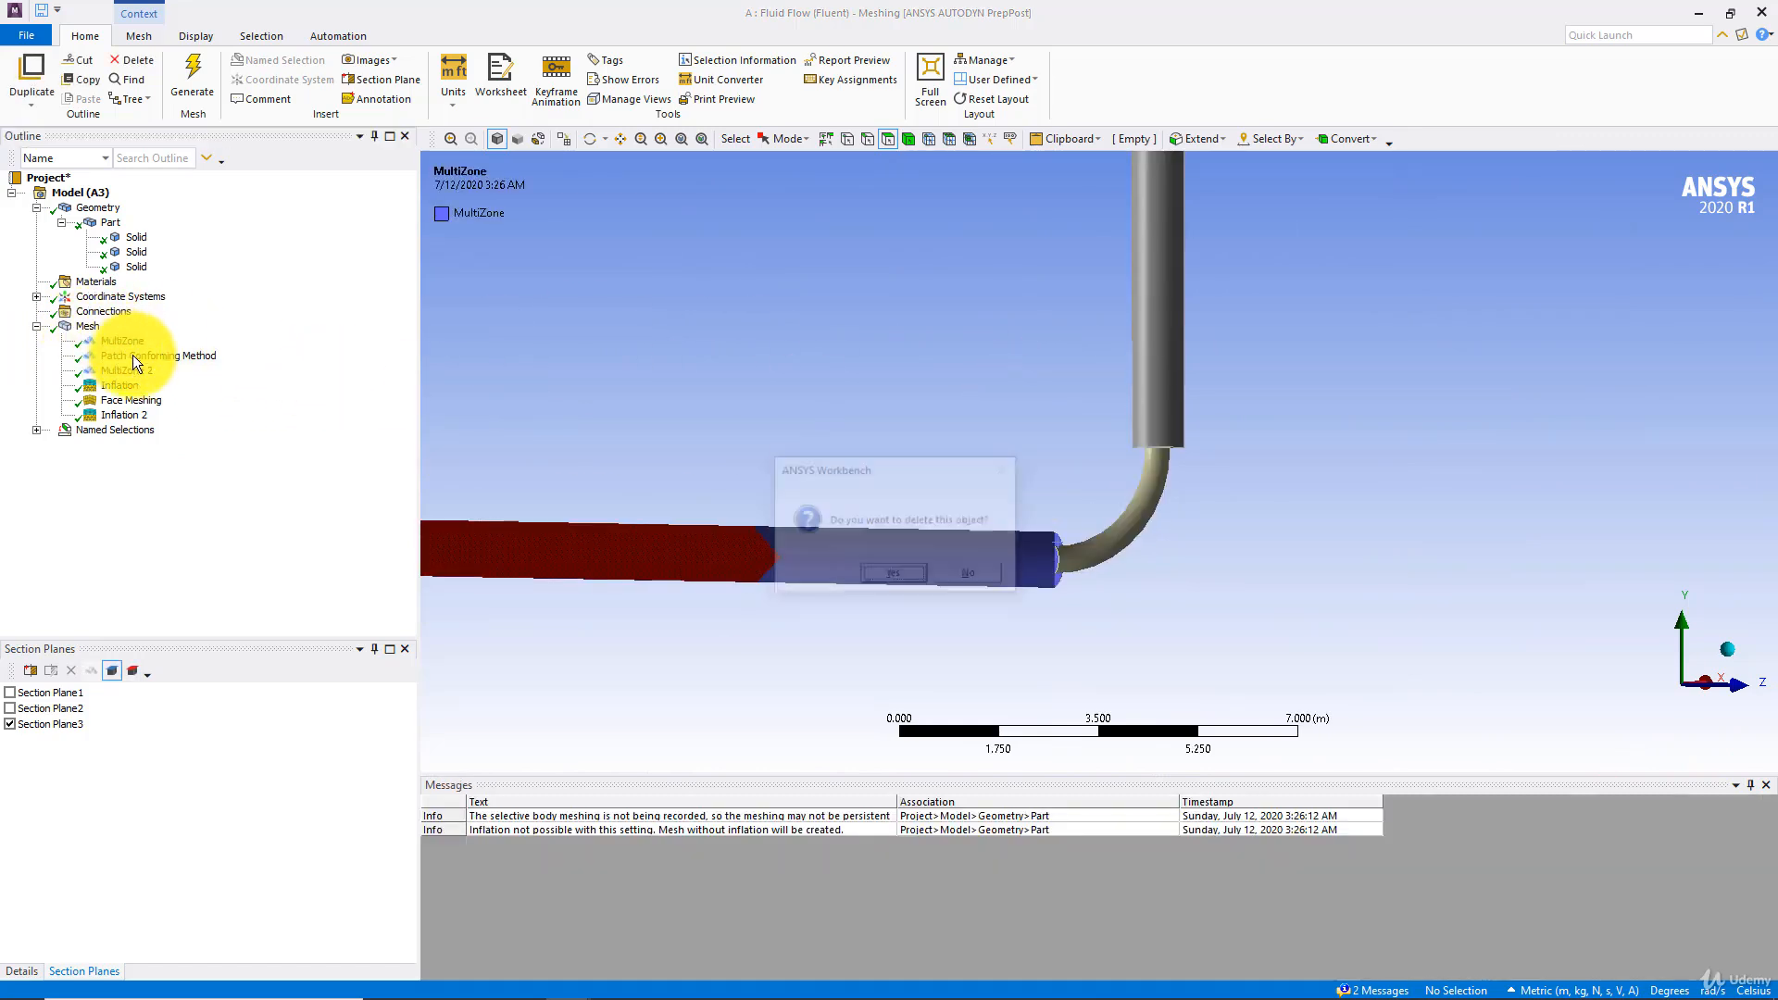
left_click(893, 575)
left_click(130, 342)
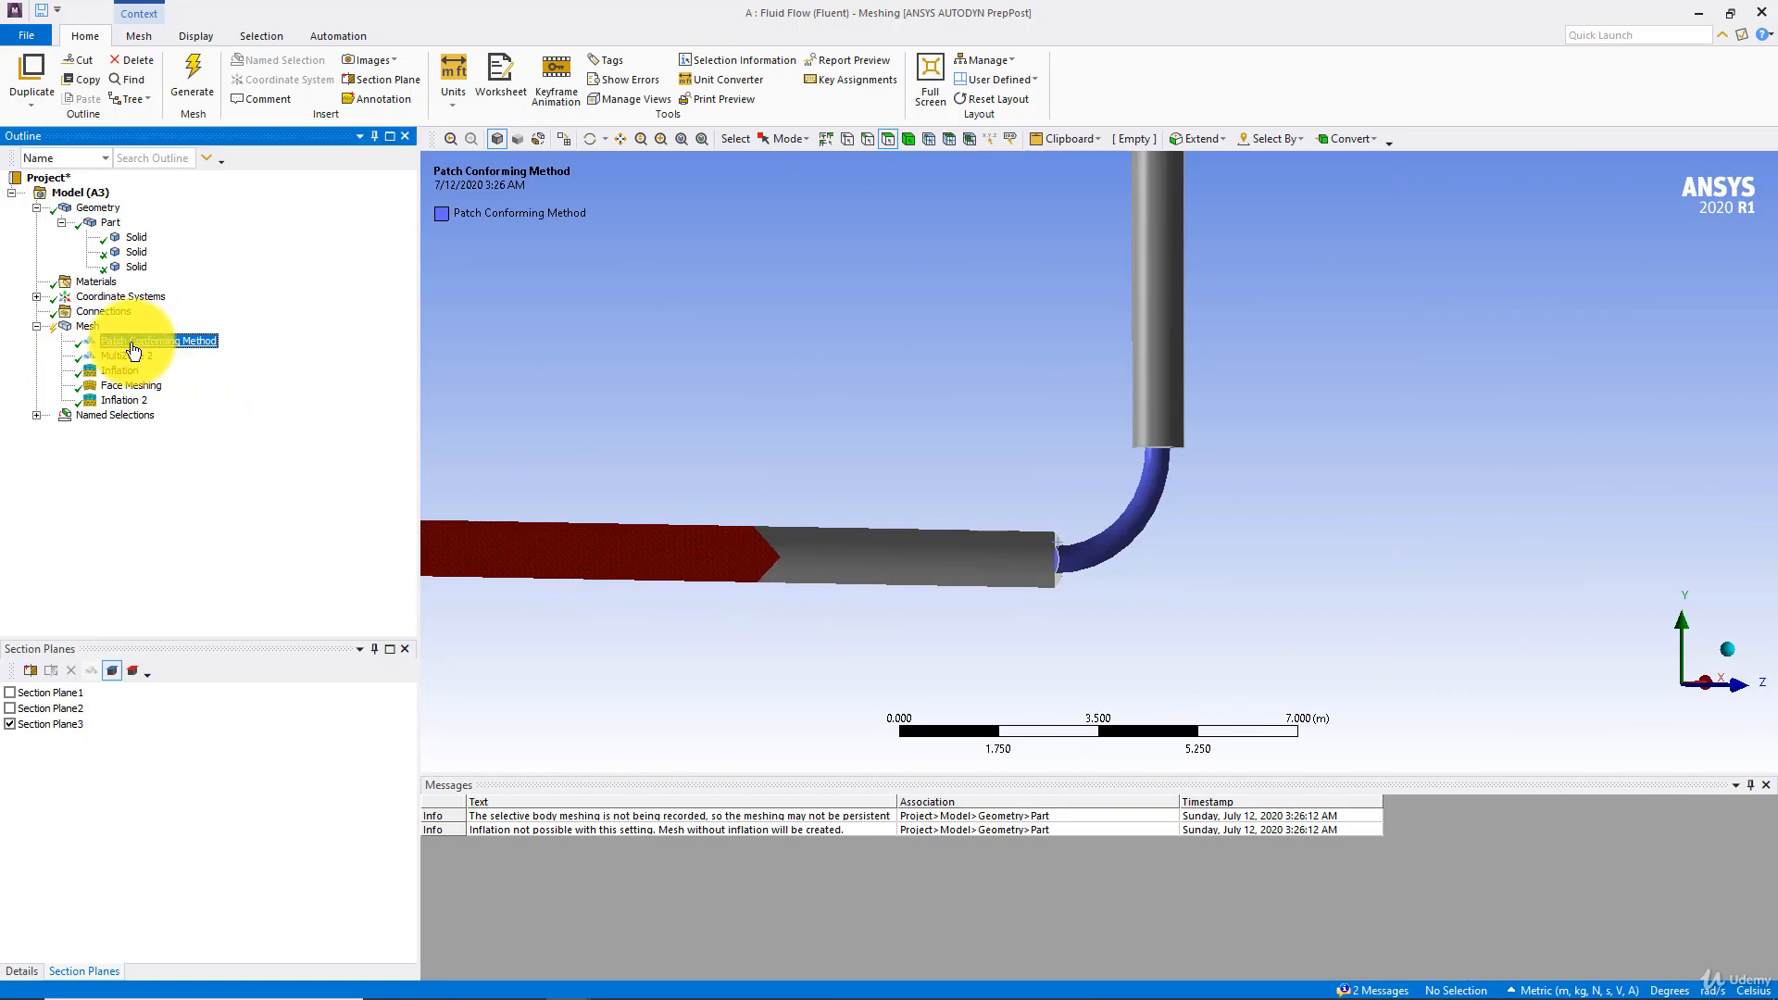
key("Delete")
left_click(998, 578)
left_click(125, 355)
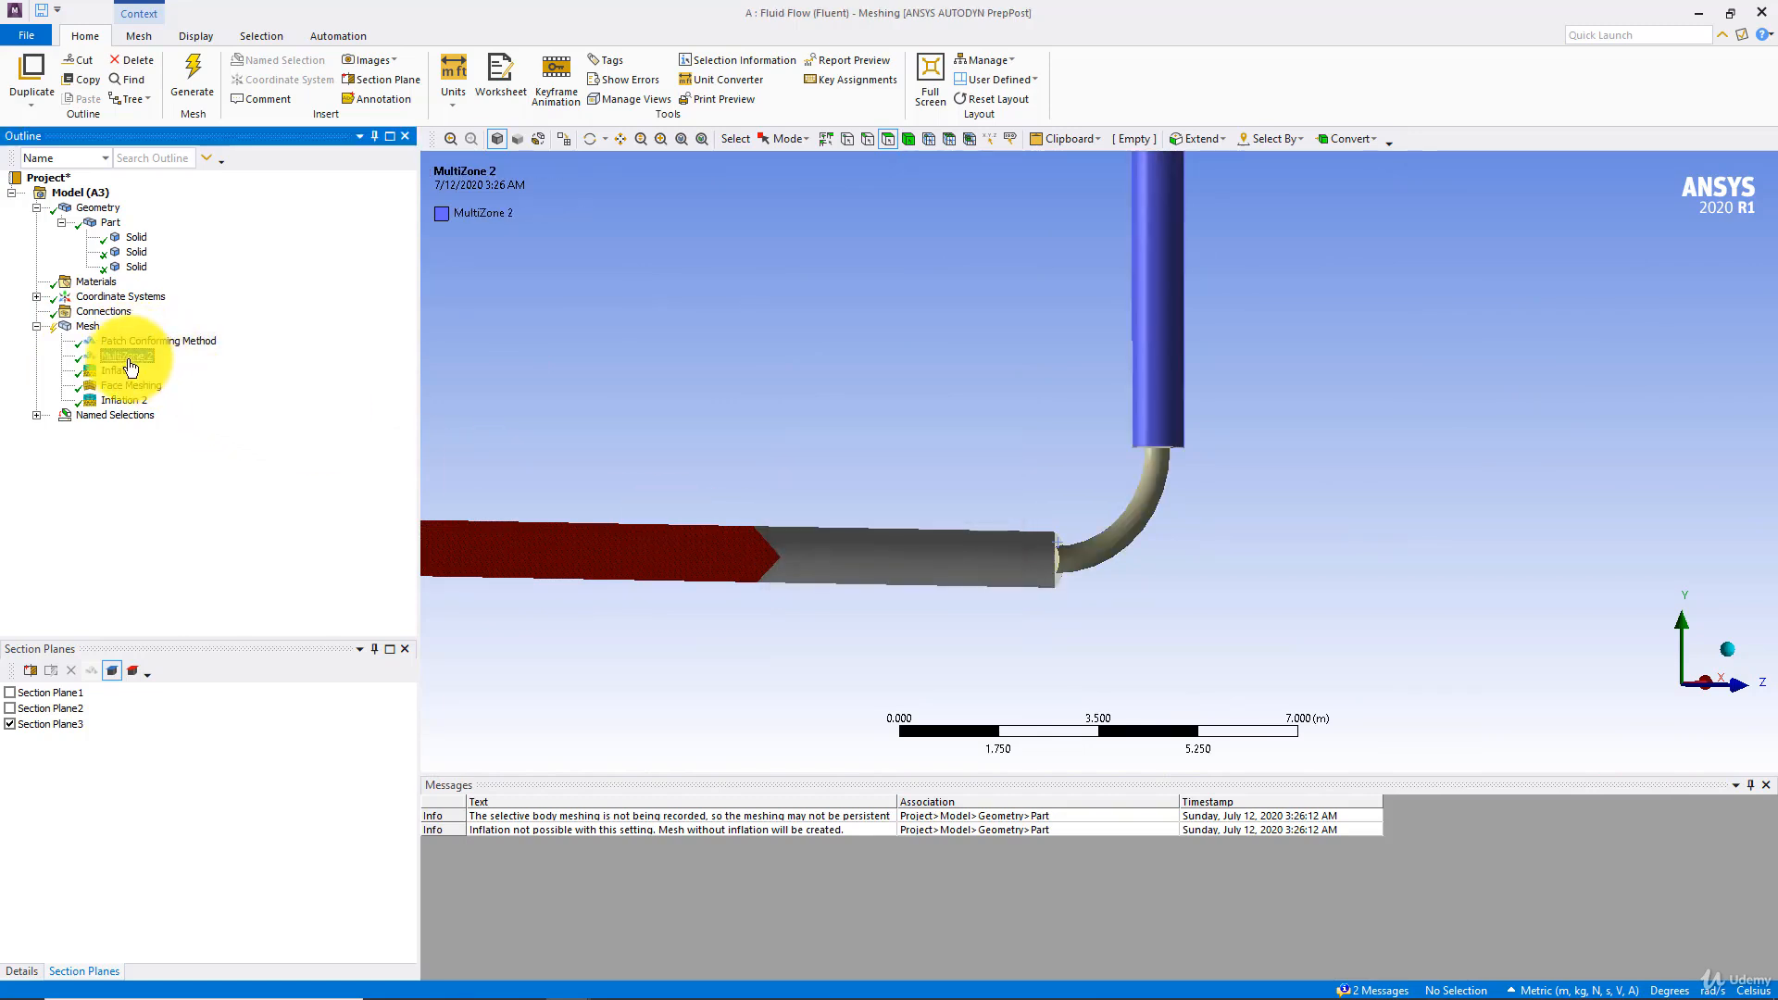
key("Delete")
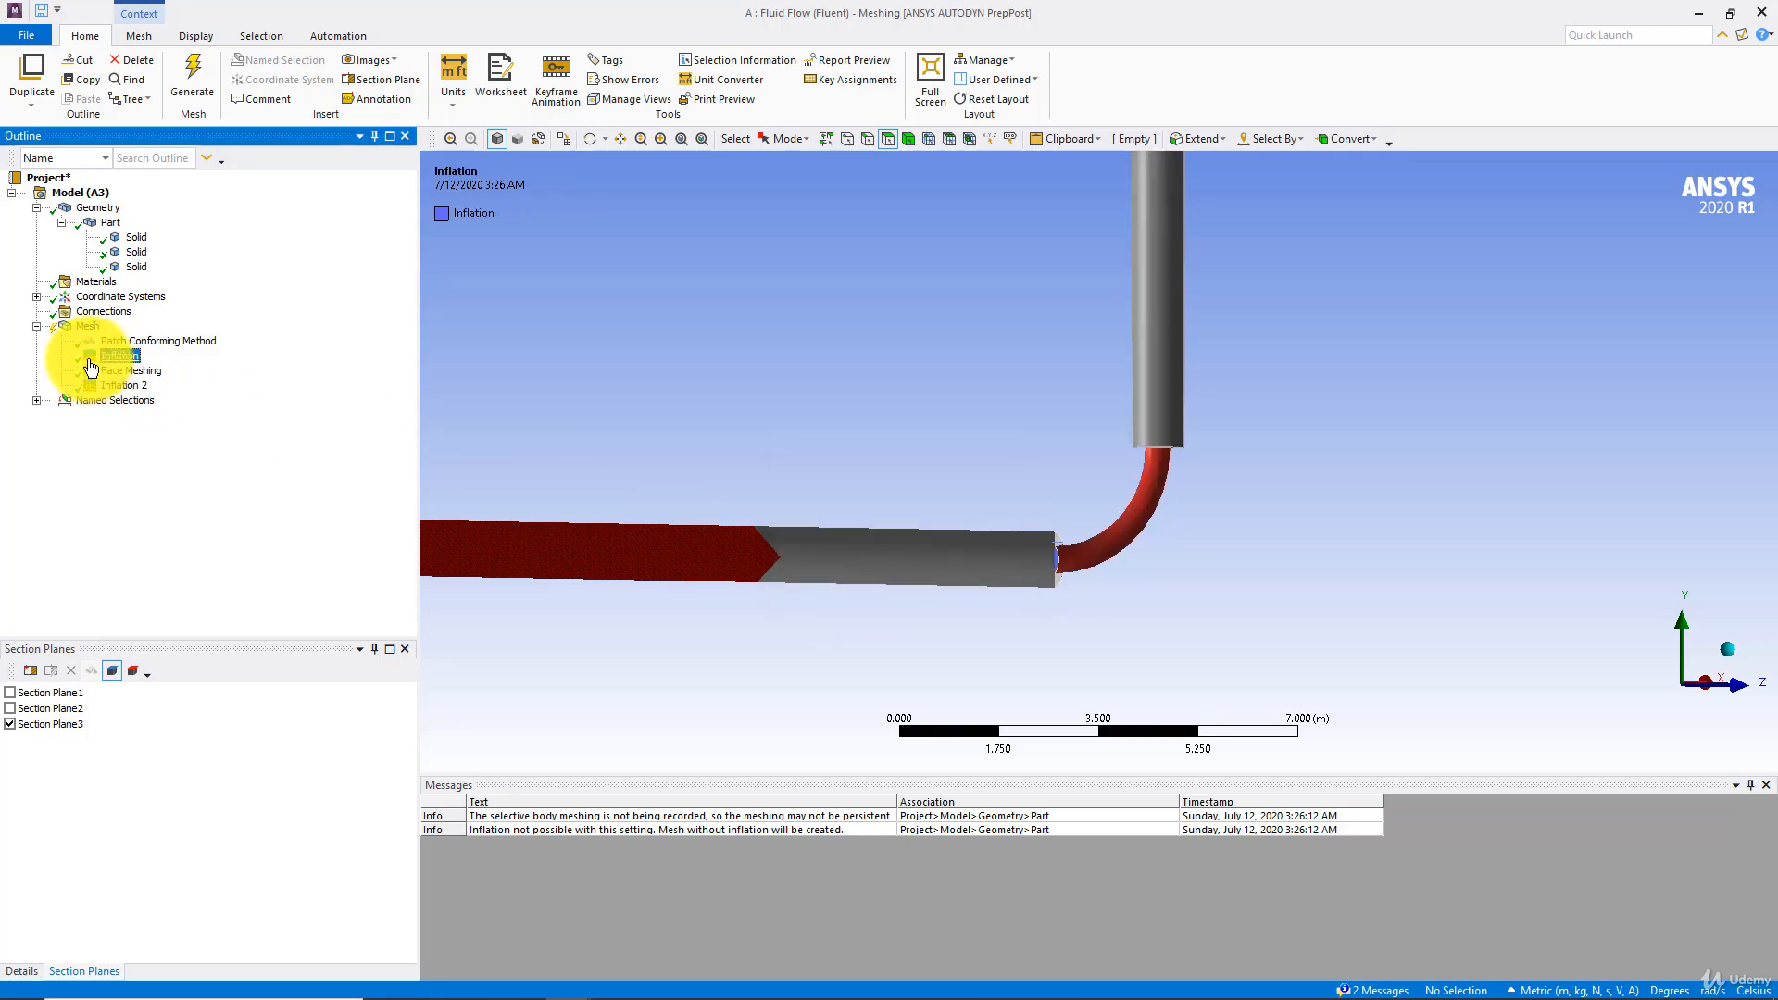
Delete the remaining Inflation, Face Meshing and Inflation 2 controls from the mesh
key("Delete")
left_click(896, 576)
left_click(125, 356)
key("Delete")
left_click(903, 576)
left_click(121, 355)
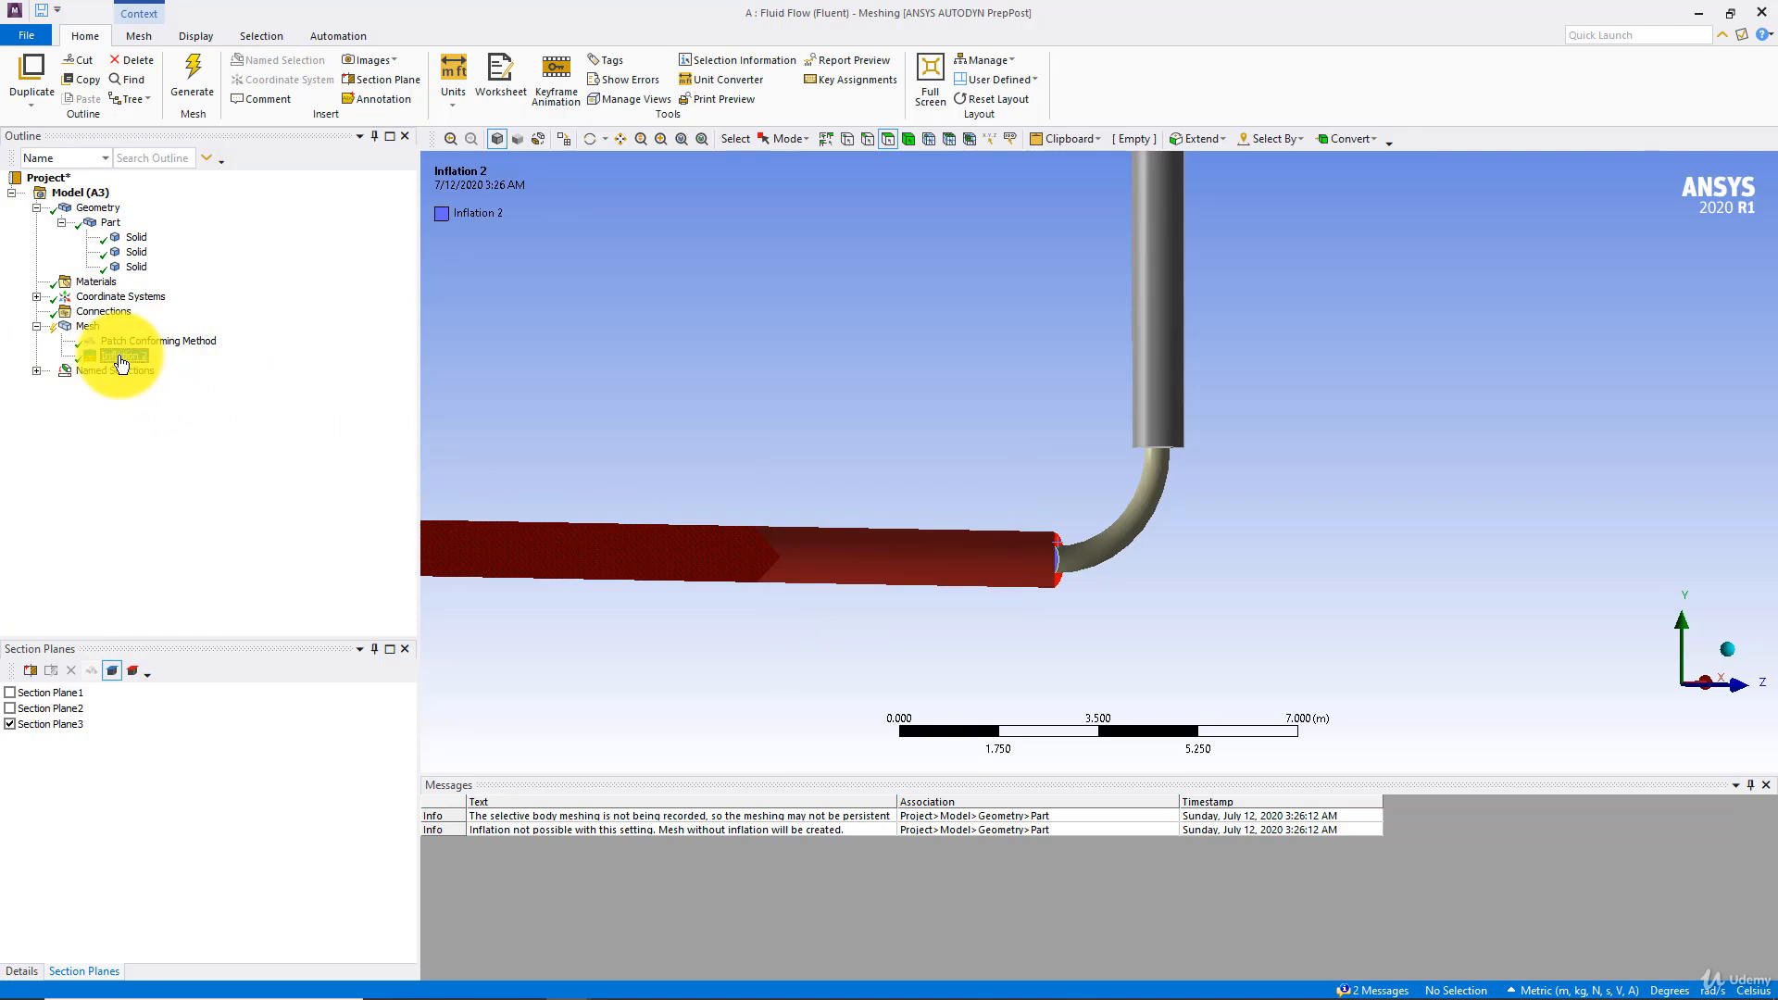
key("Delete")
left_click(891, 575)
Rescope the Patch Conforming Method to all three bodies: the horizontal pipe, the bend and the vertical pipe
left_click(190, 340)
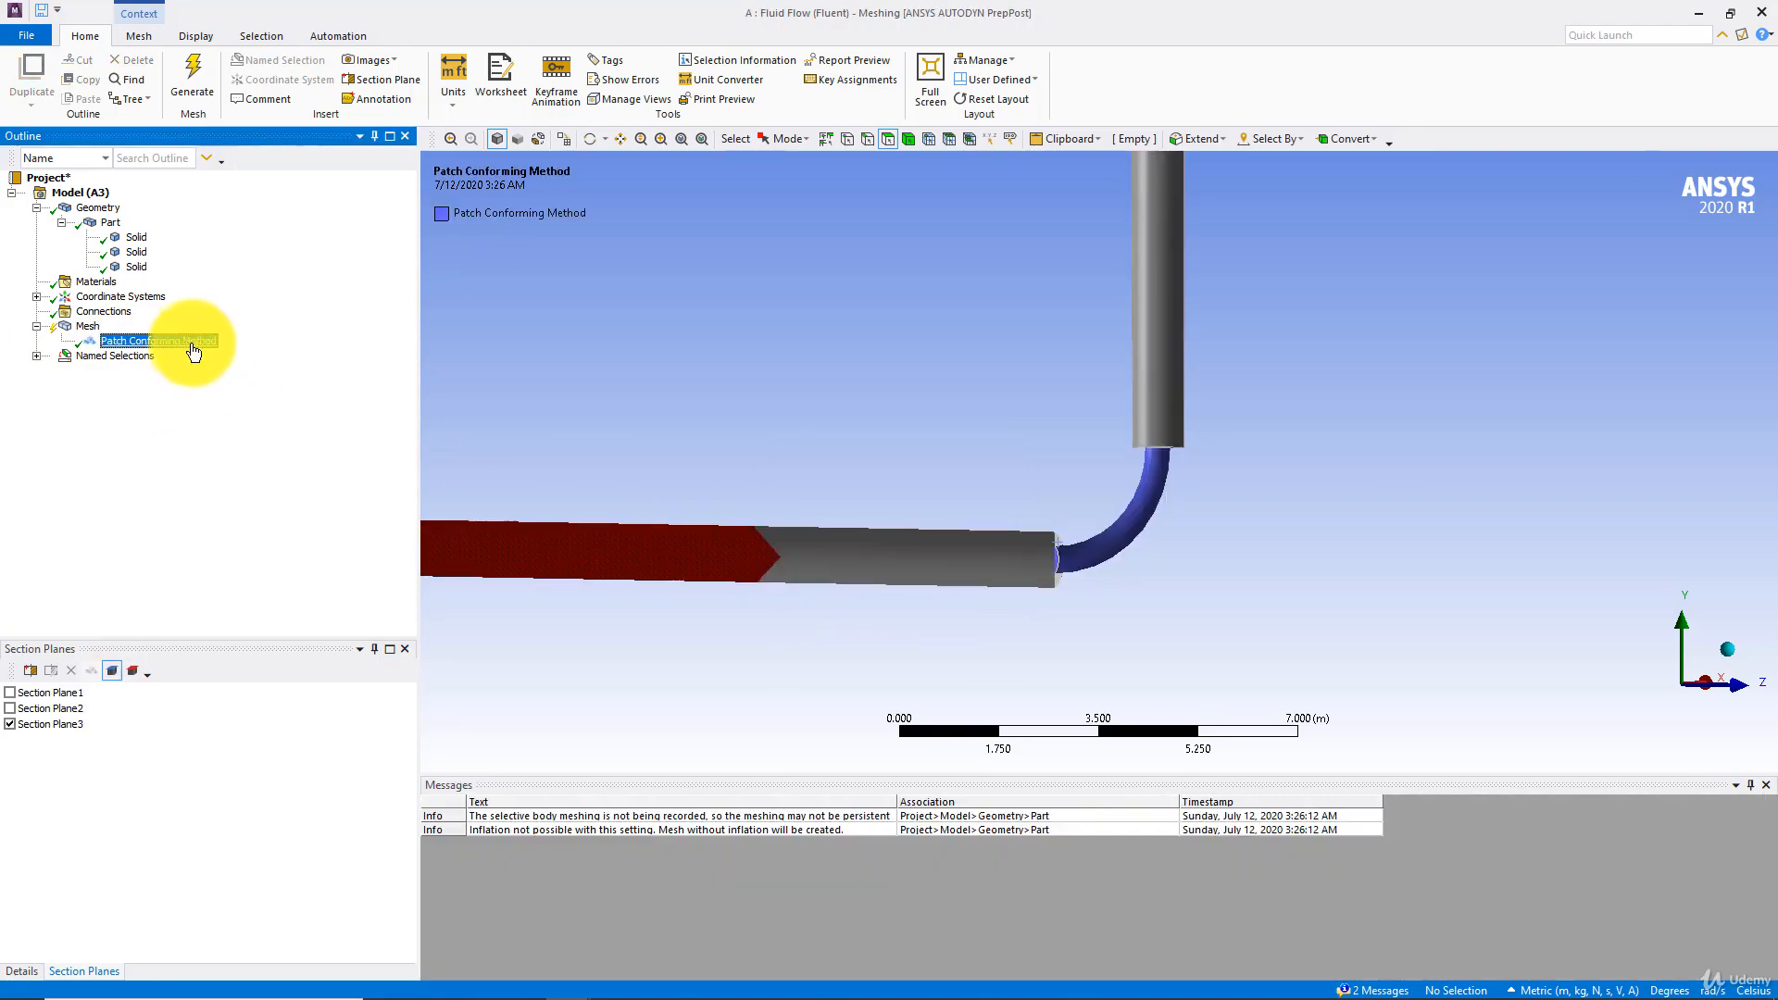
left_click(21, 971)
left_click(1128, 520)
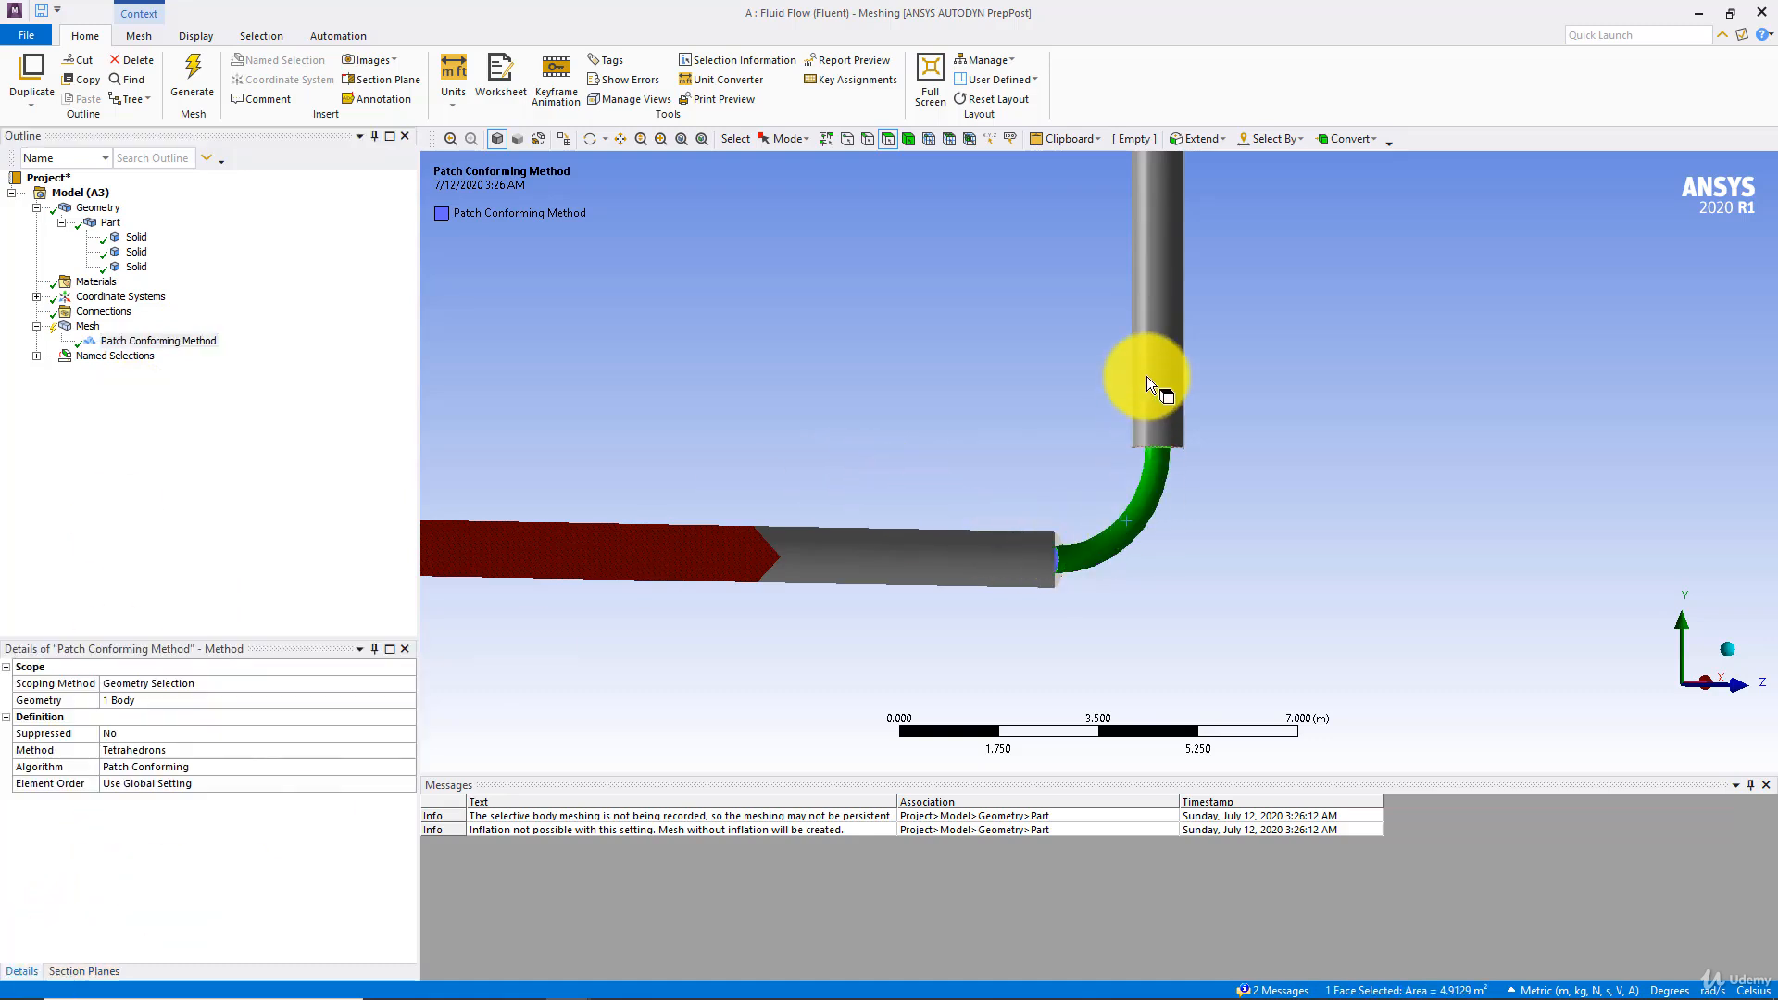
left_click(1147, 374, "ctrl")
left_click(139, 700)
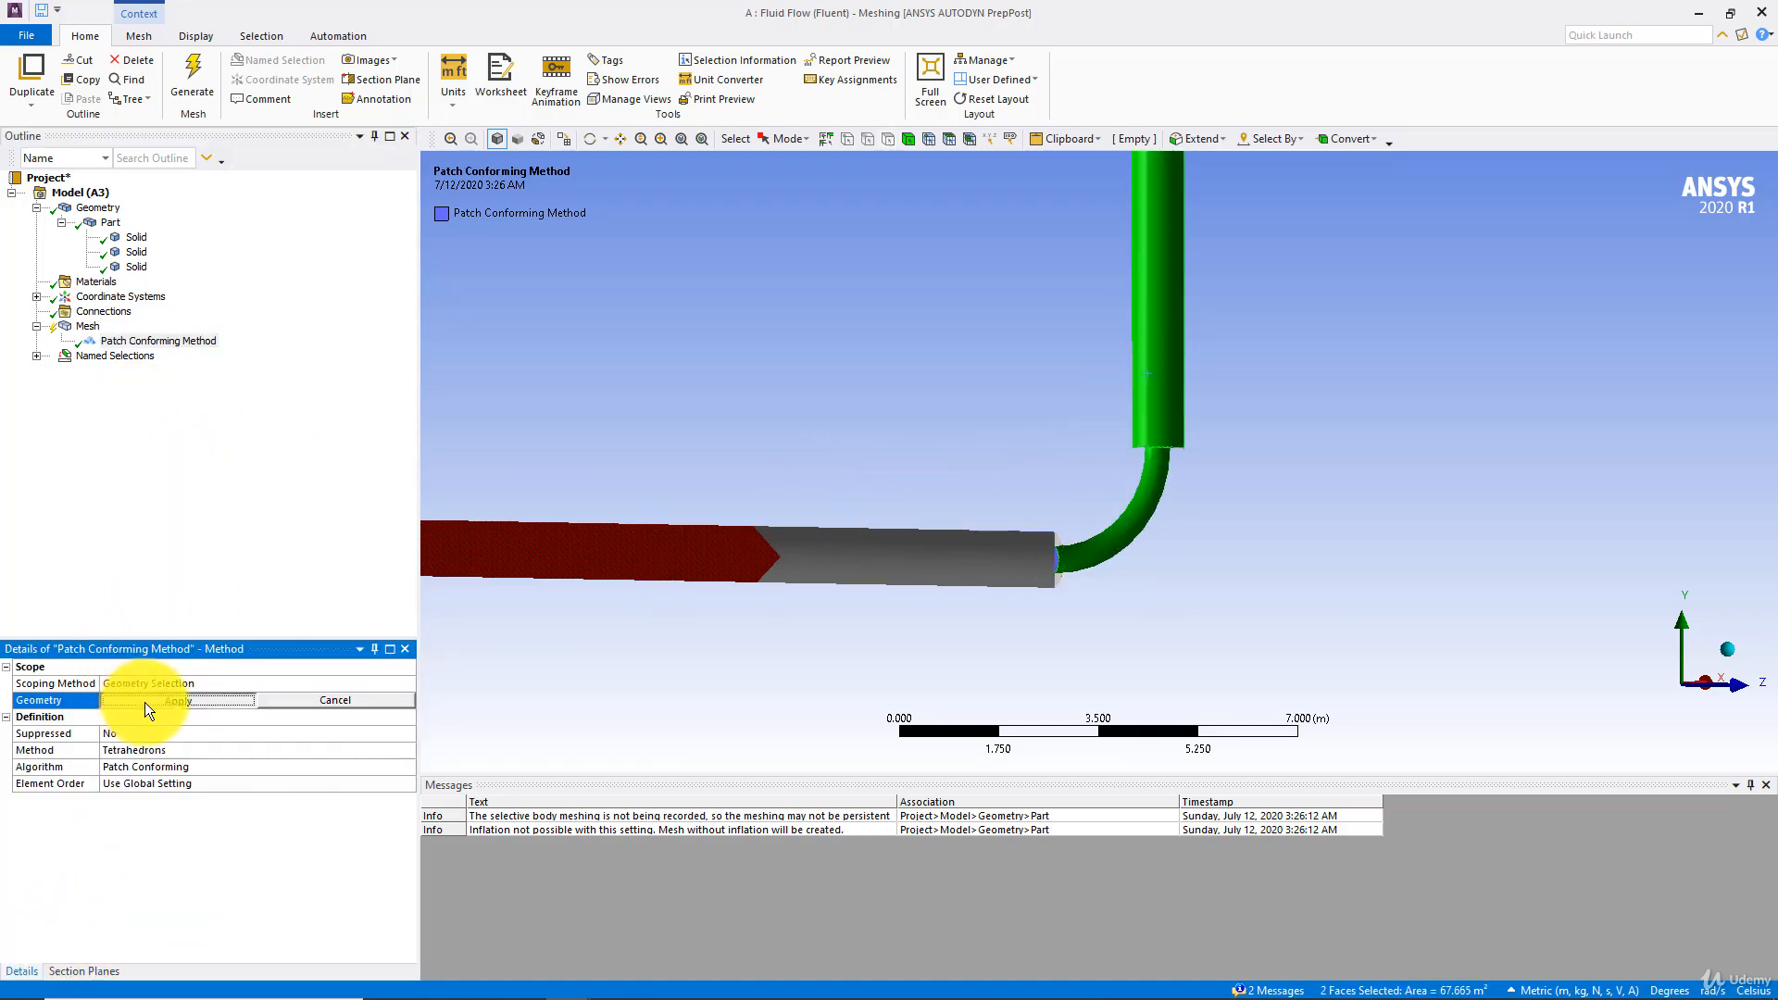
left_click(819, 559, "ctrl")
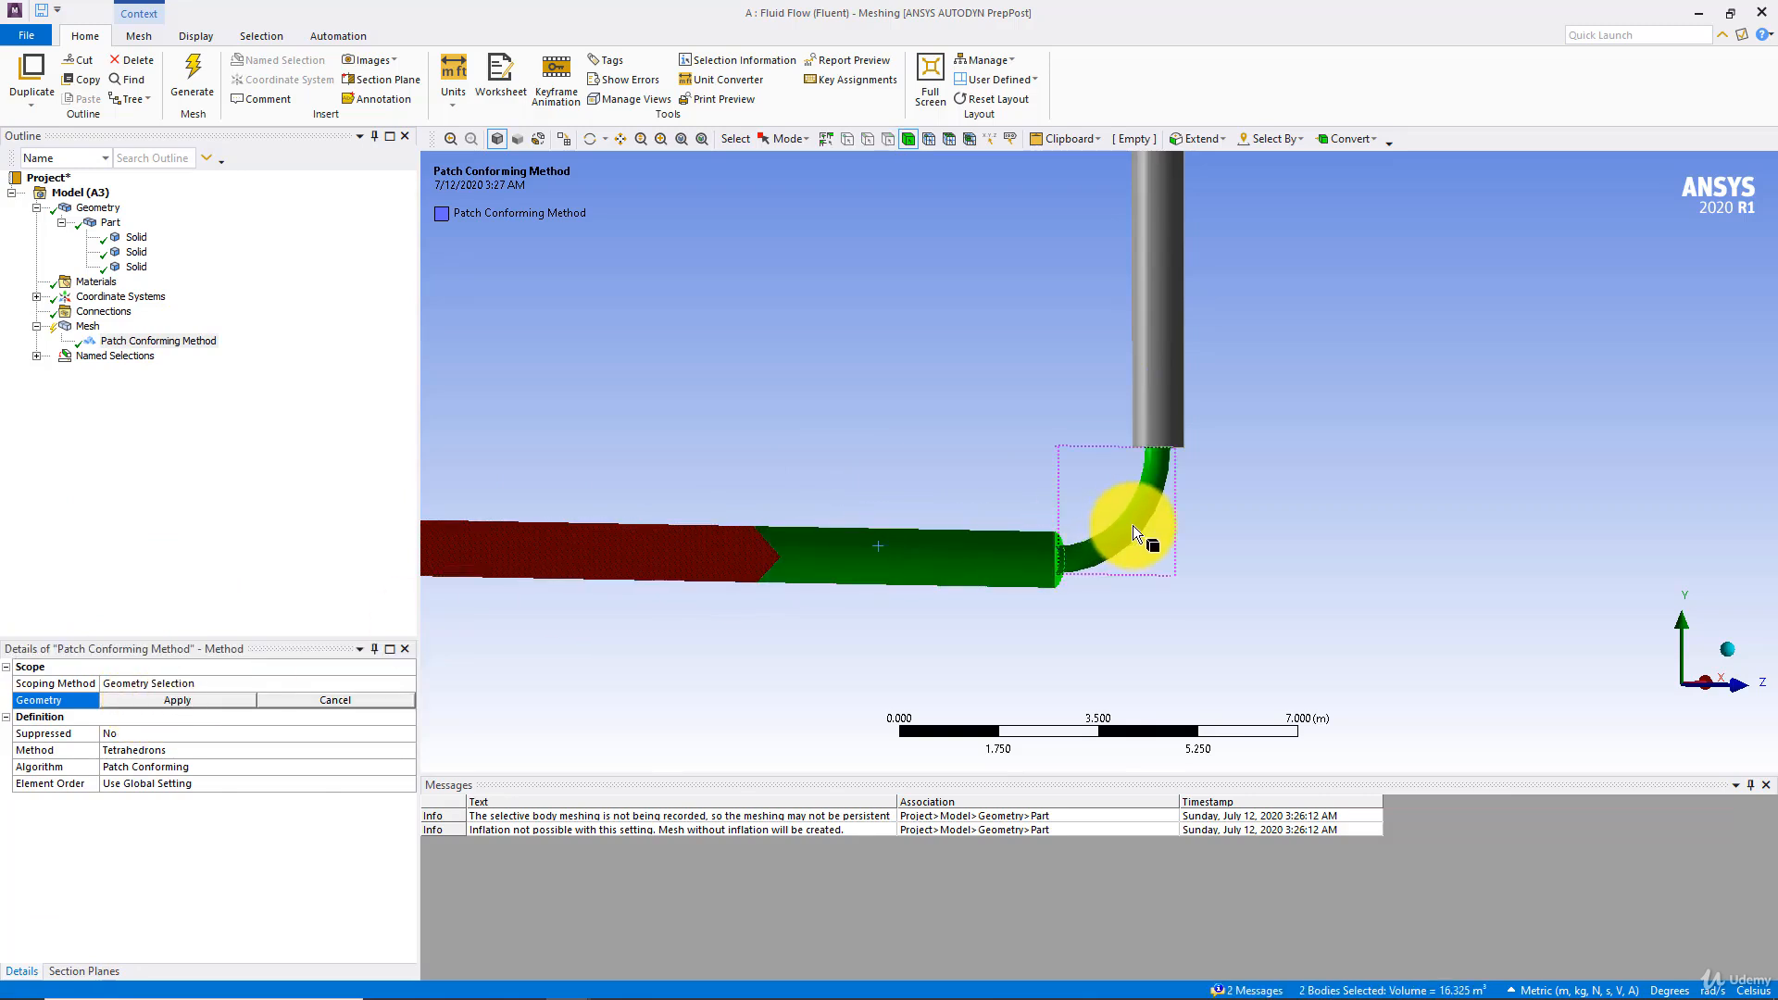
left_click(1152, 382, "ctrl")
left_click(184, 701)
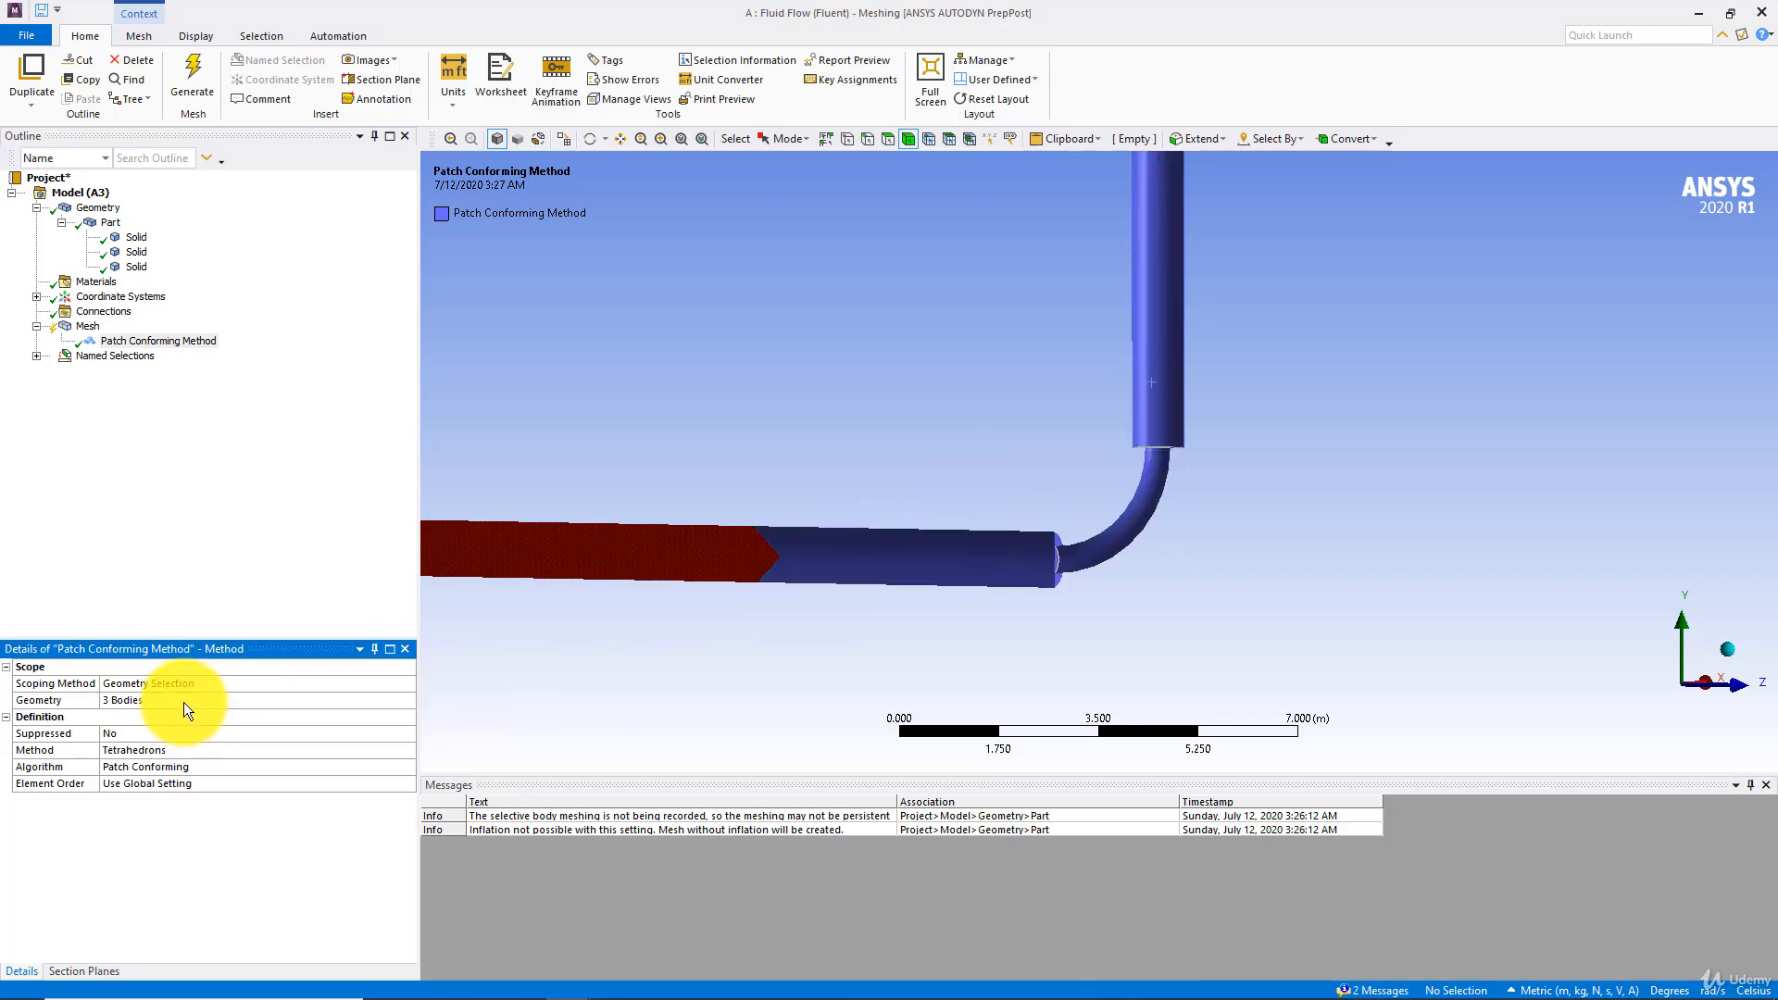
Add an inflation control to the mesh and scope it to all three pipe bodies
right_click(93, 327)
mouse_move(171, 342)
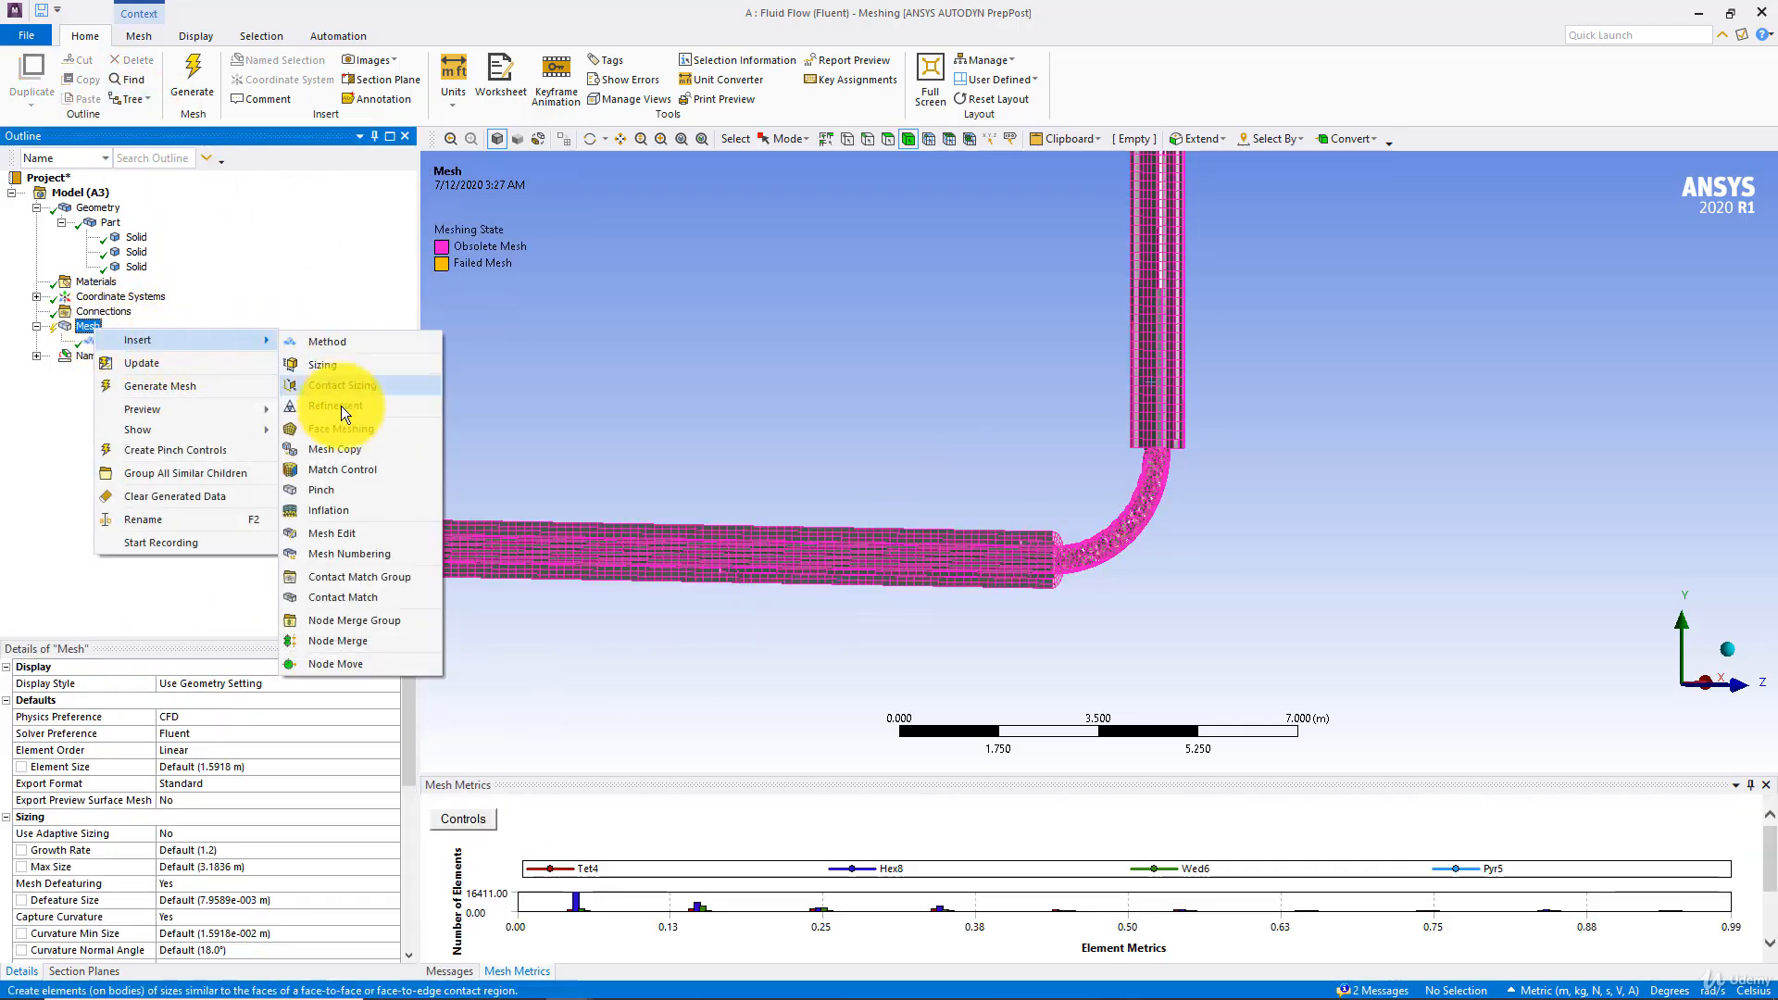
left_click(343, 508)
left_click(858, 553, "ctrl")
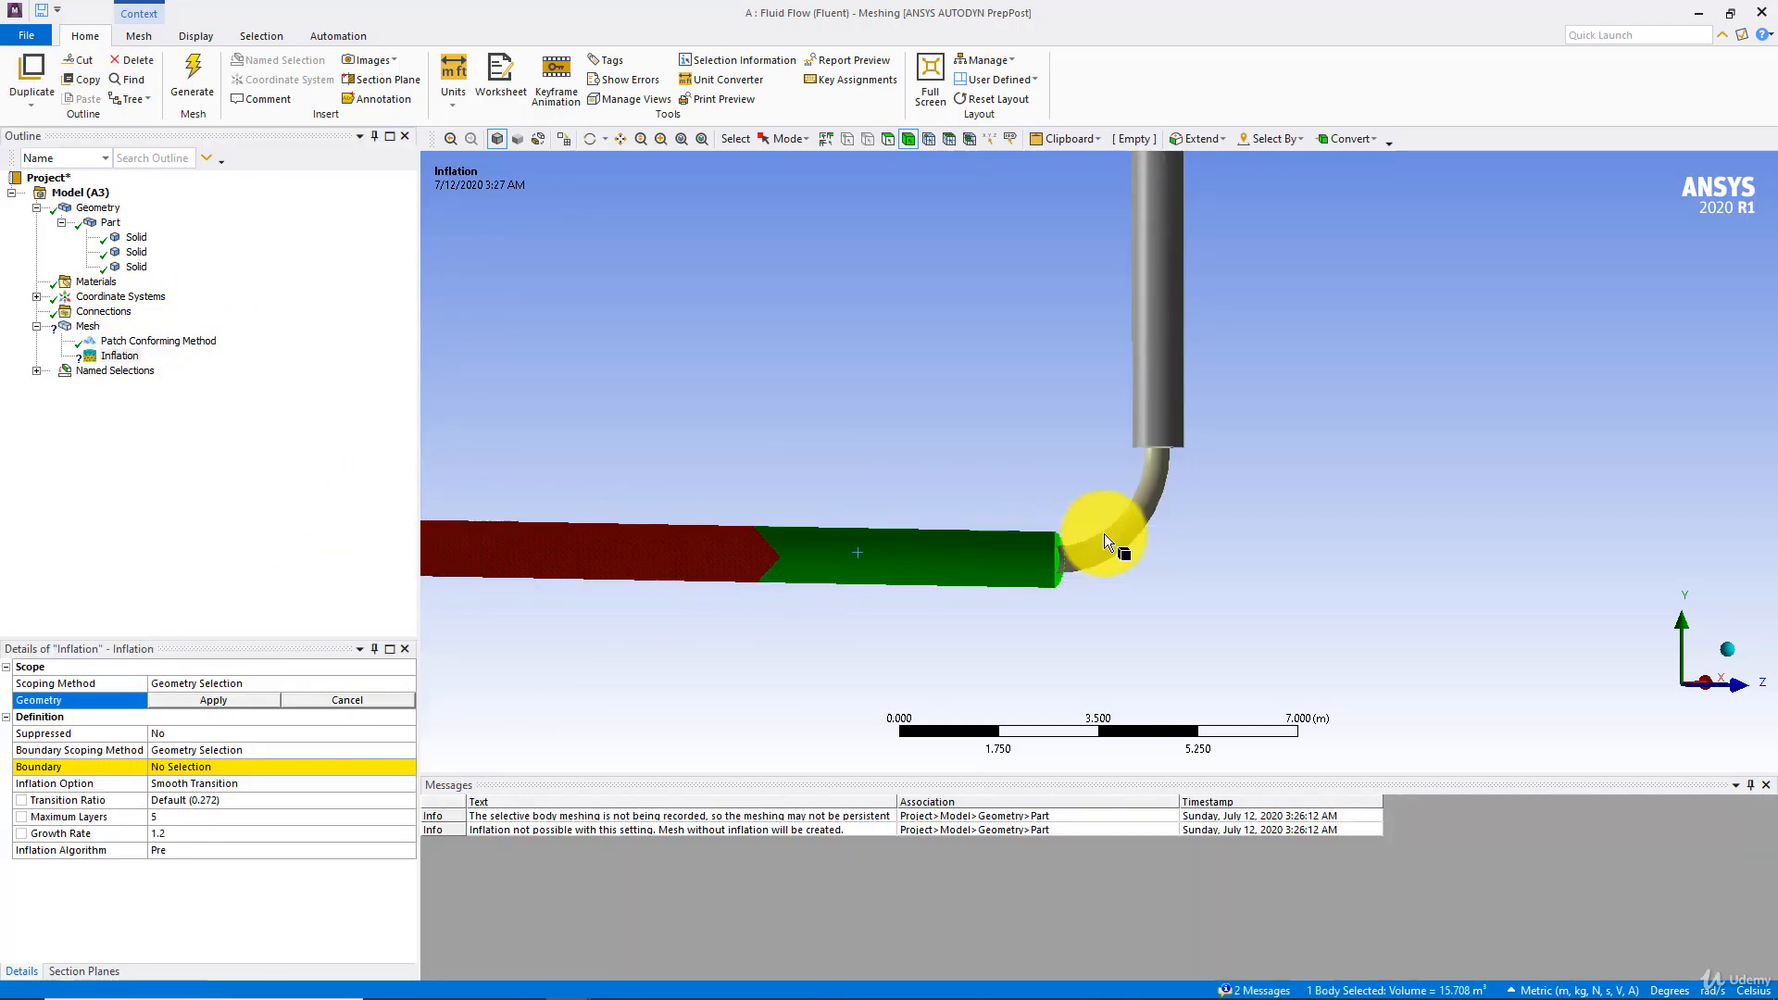
left_click(1104, 533, "ctrl")
left_click(1163, 398, "ctrl")
left_click(194, 704)
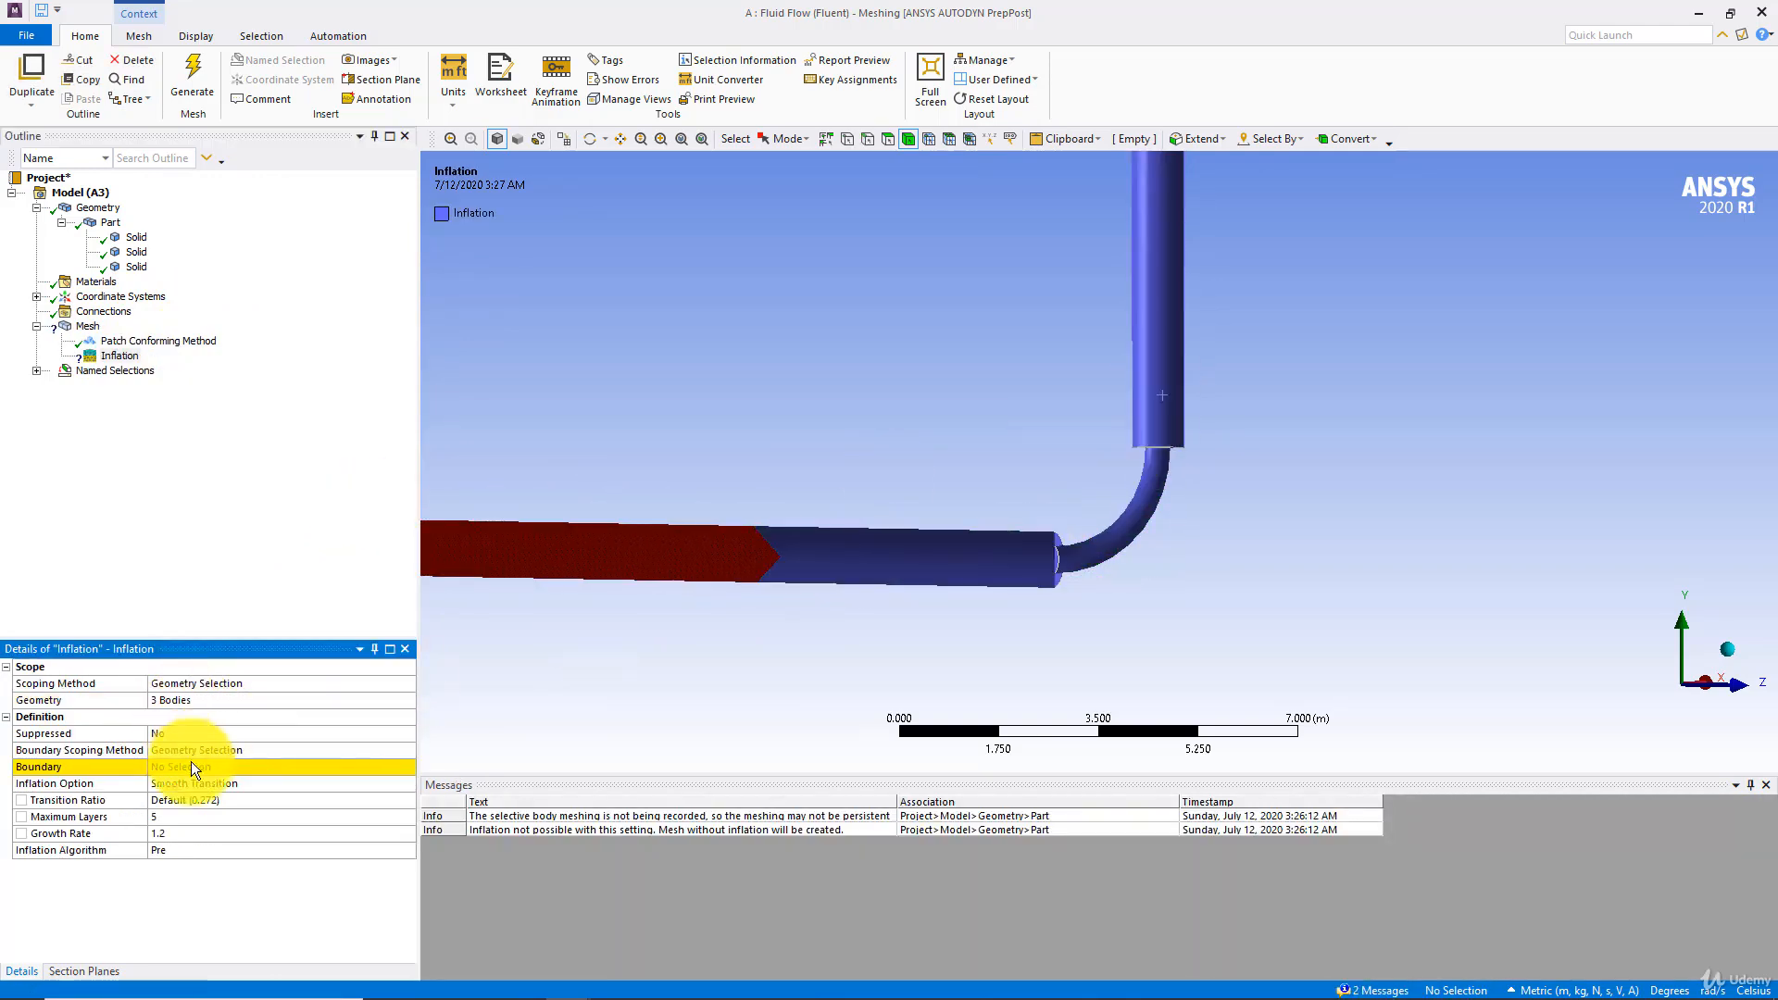
Set the outer faces of the pipes and bend plus both ring-shaped end faces as the five inflation boundaries, and generate the mesh
left_click(195, 765)
middle_click_drag(593, 649, 1040, 603)
left_click(1053, 676)
left_click(926, 690, "ctrl")
middle_click_drag(926, 690, 852, 474)
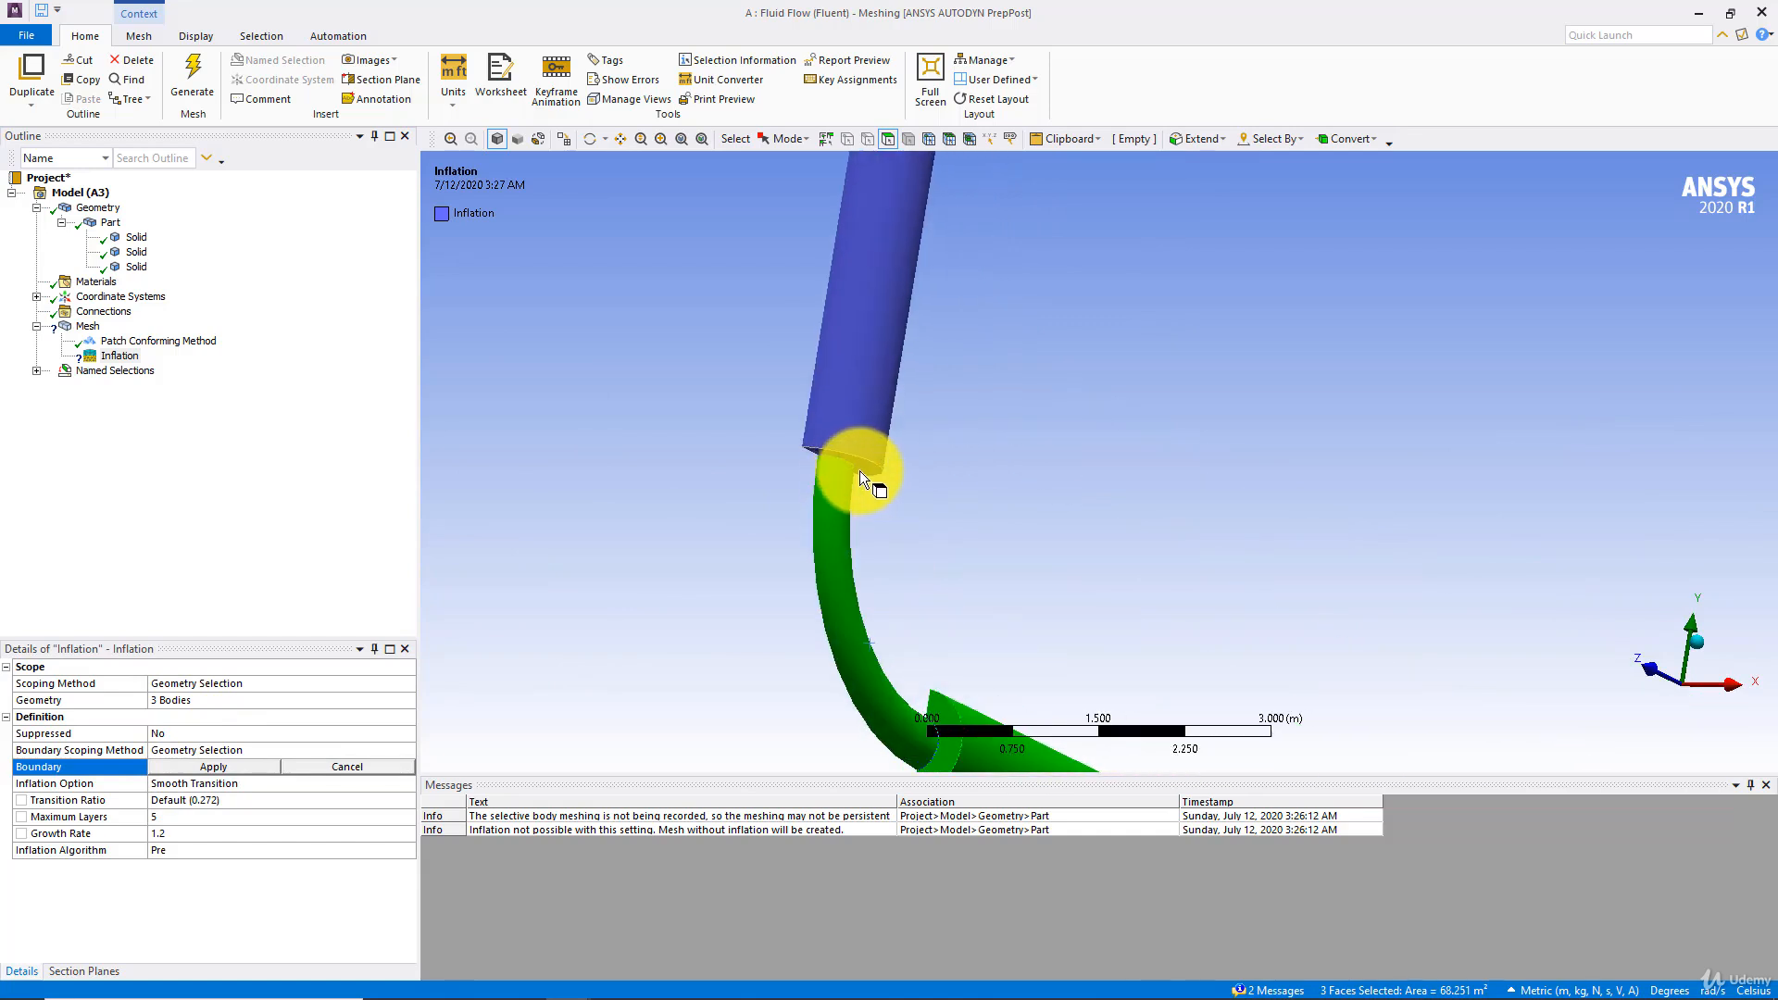
left_click(864, 471, "ctrl")
left_click(186, 766)
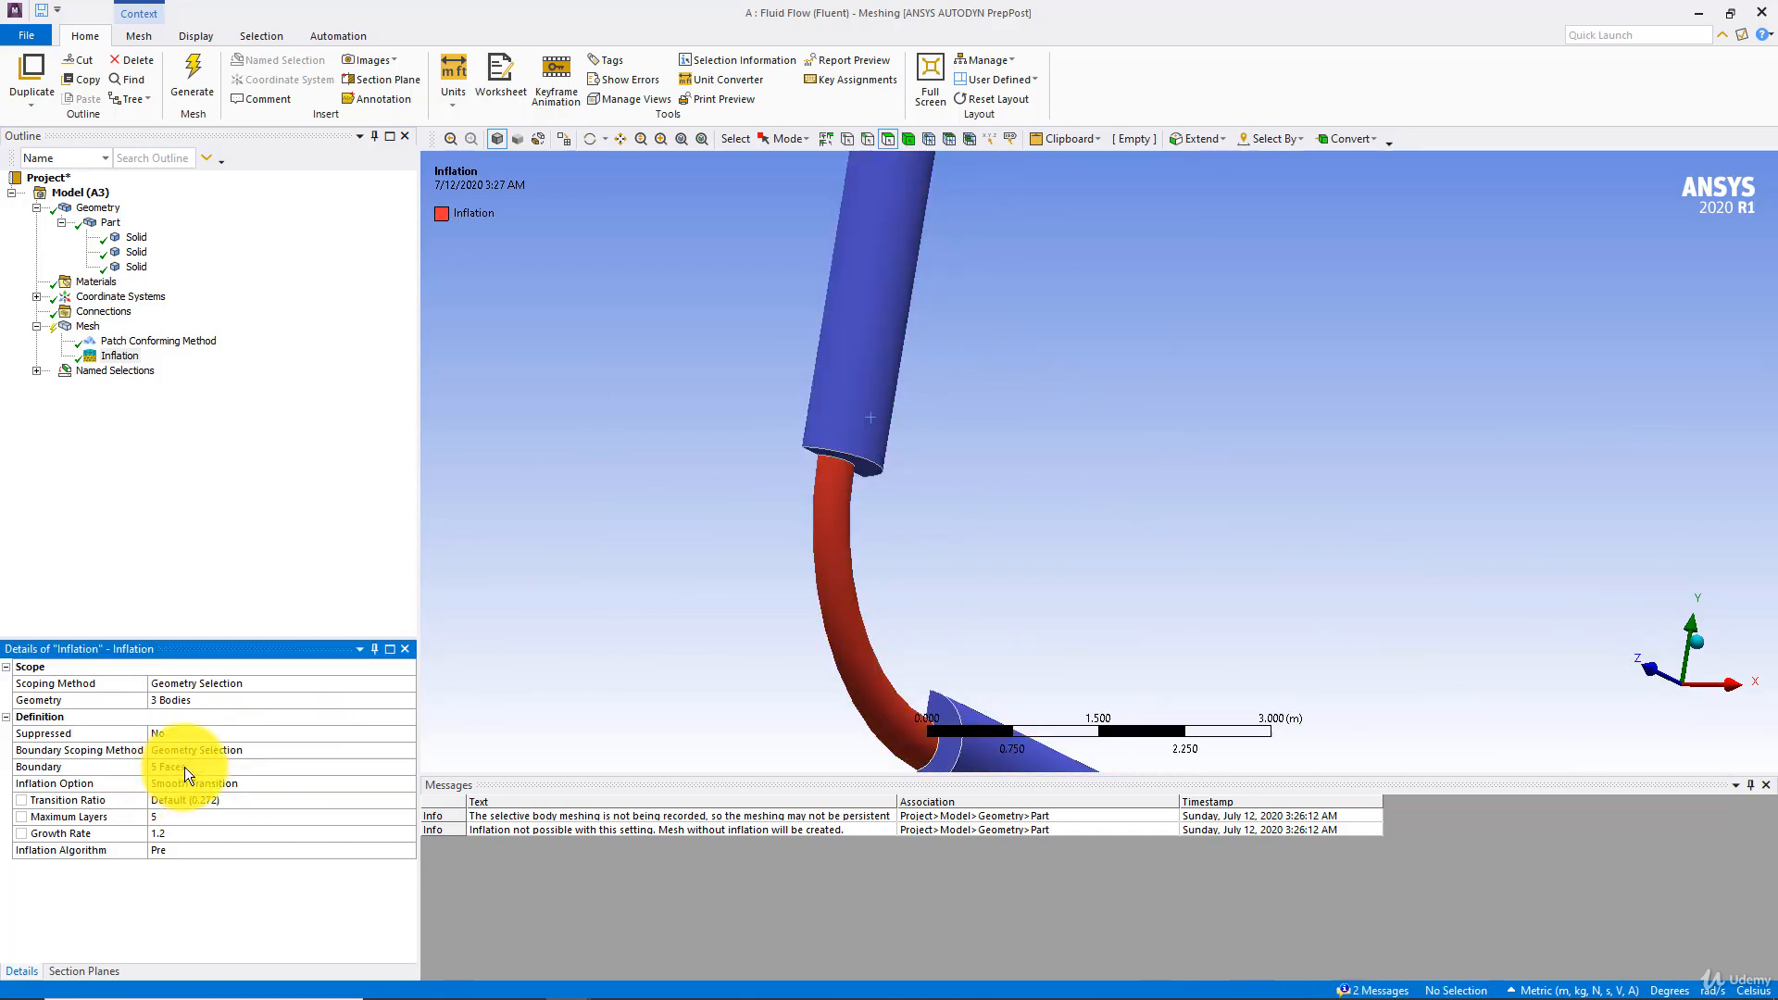
left_click(196, 74)
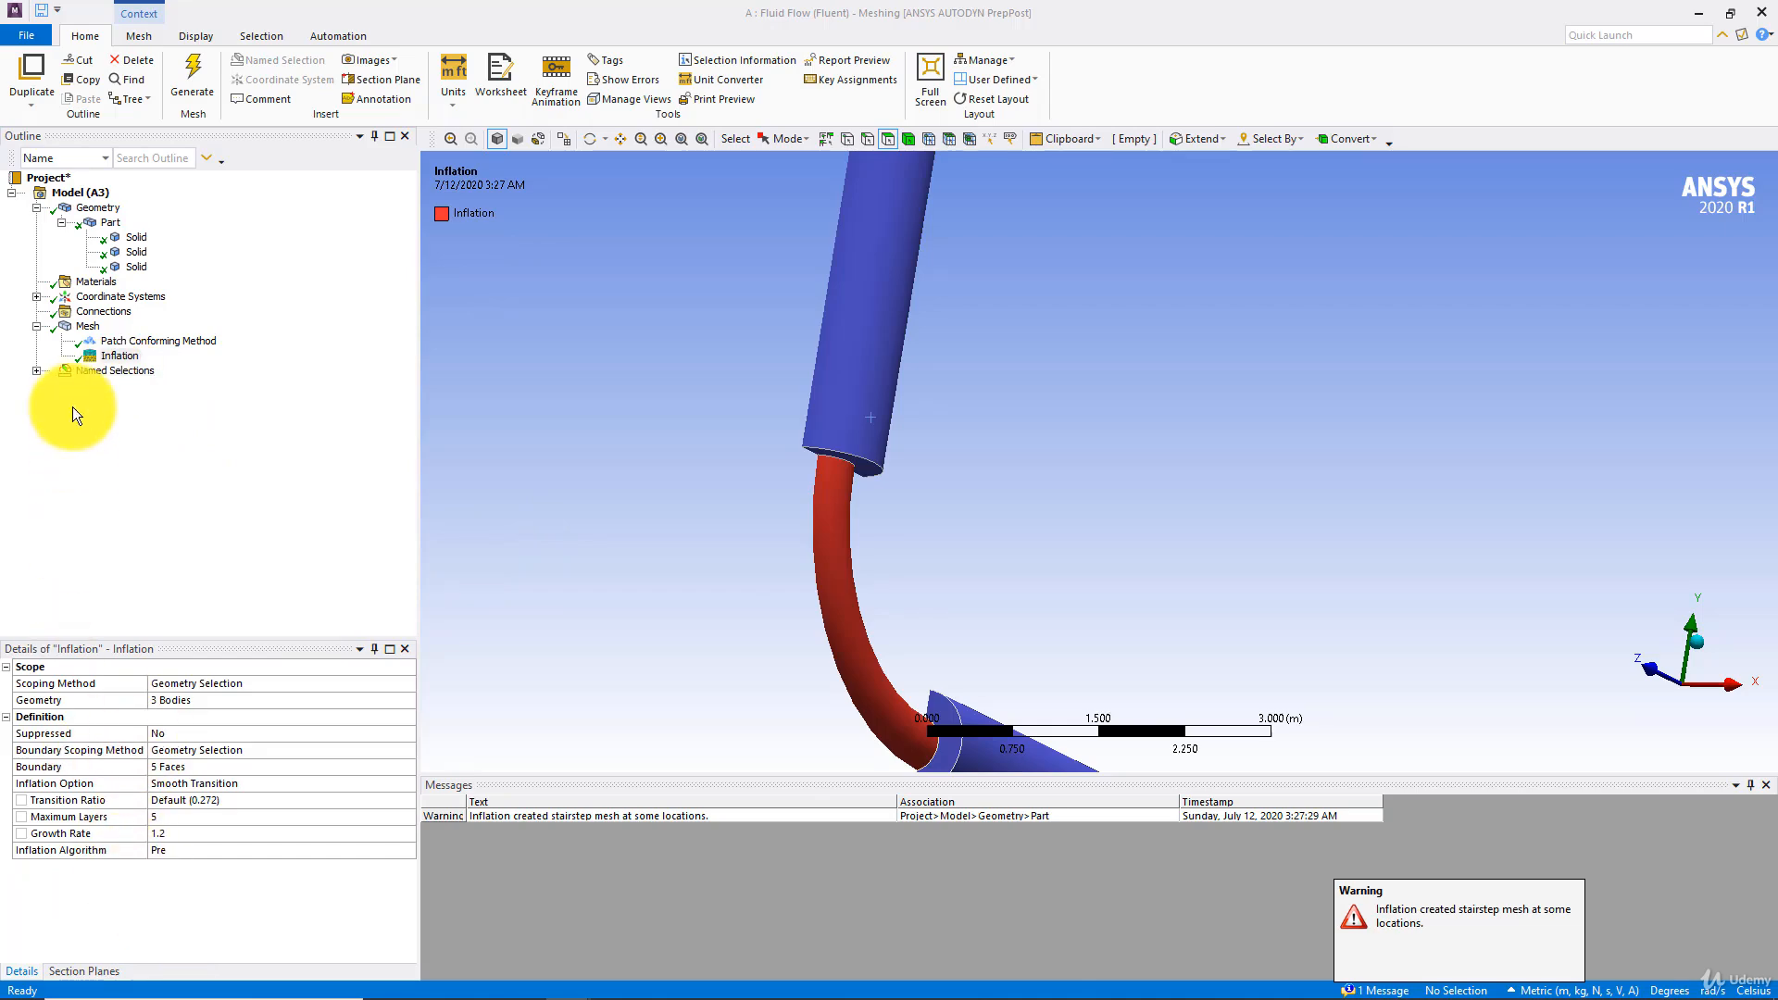
Examine the sectioned tetrahedral mesh and its inflation layers where the horizontal pipe joins the bend
left_click(88, 326)
middle_click_drag(846, 558, 658, 521)
scroll(811, 560, "up", 2)
scroll(992, 610, "up", 2)
scroll(657, 522, "down", 3)
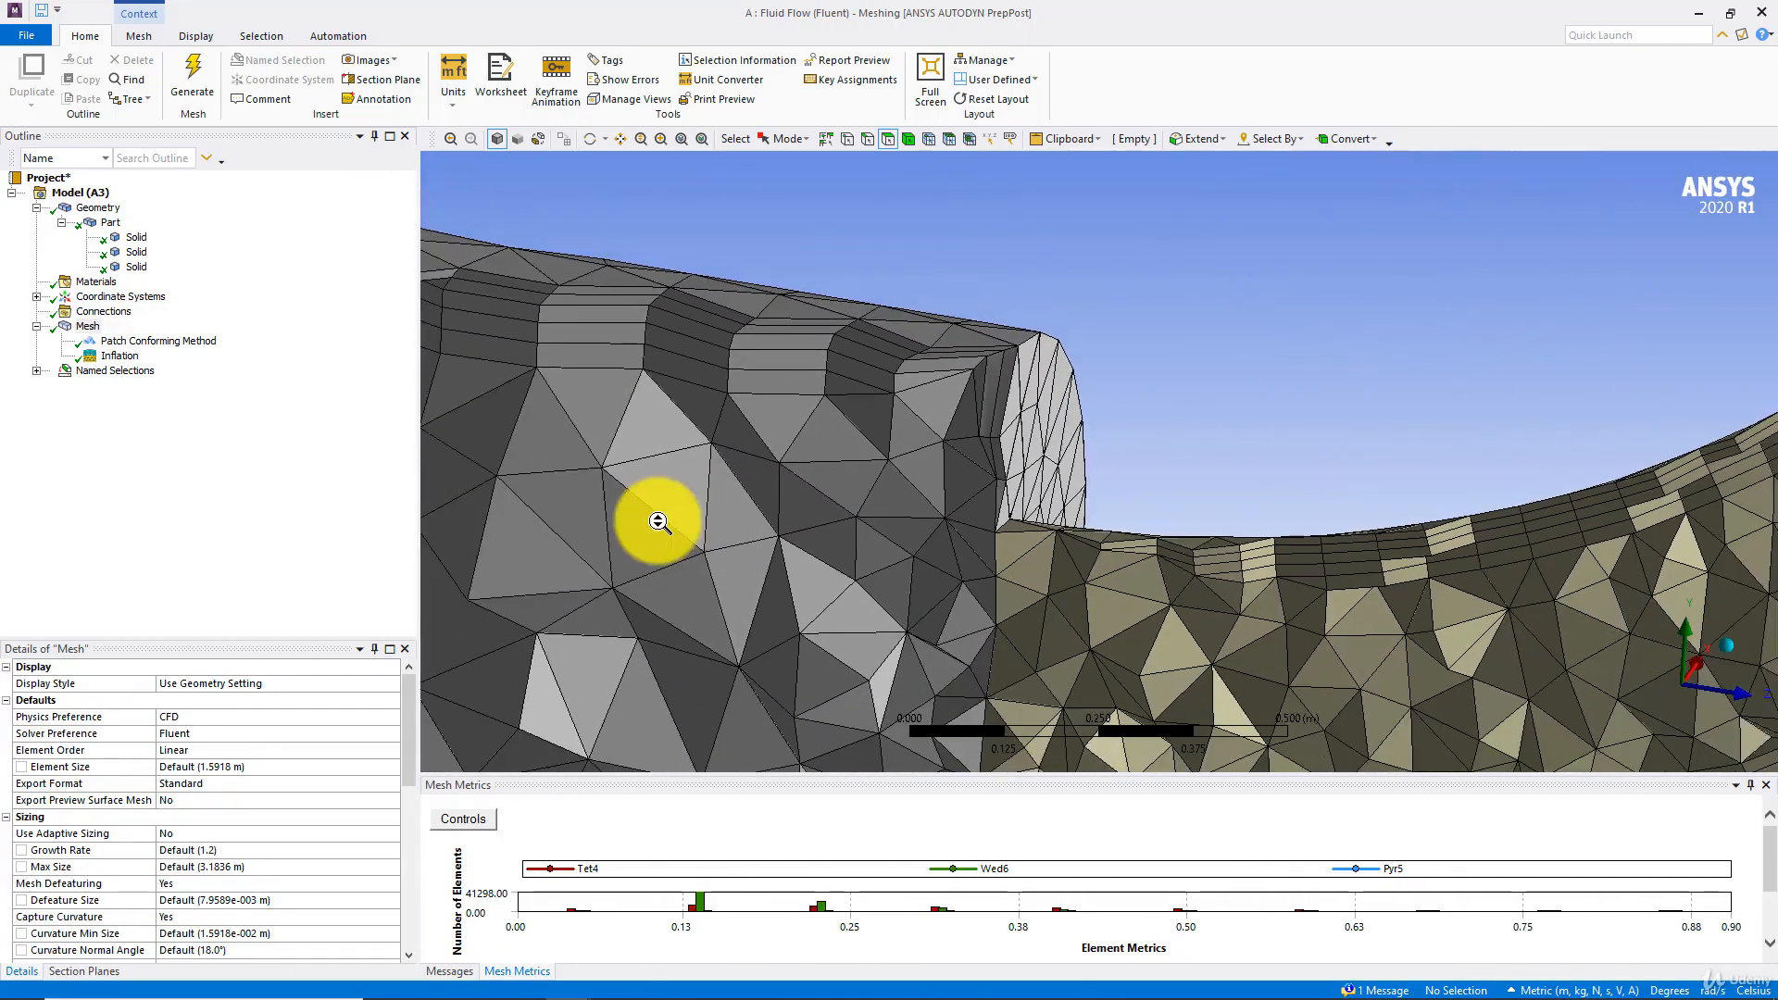
scroll(658, 522, "down", 2)
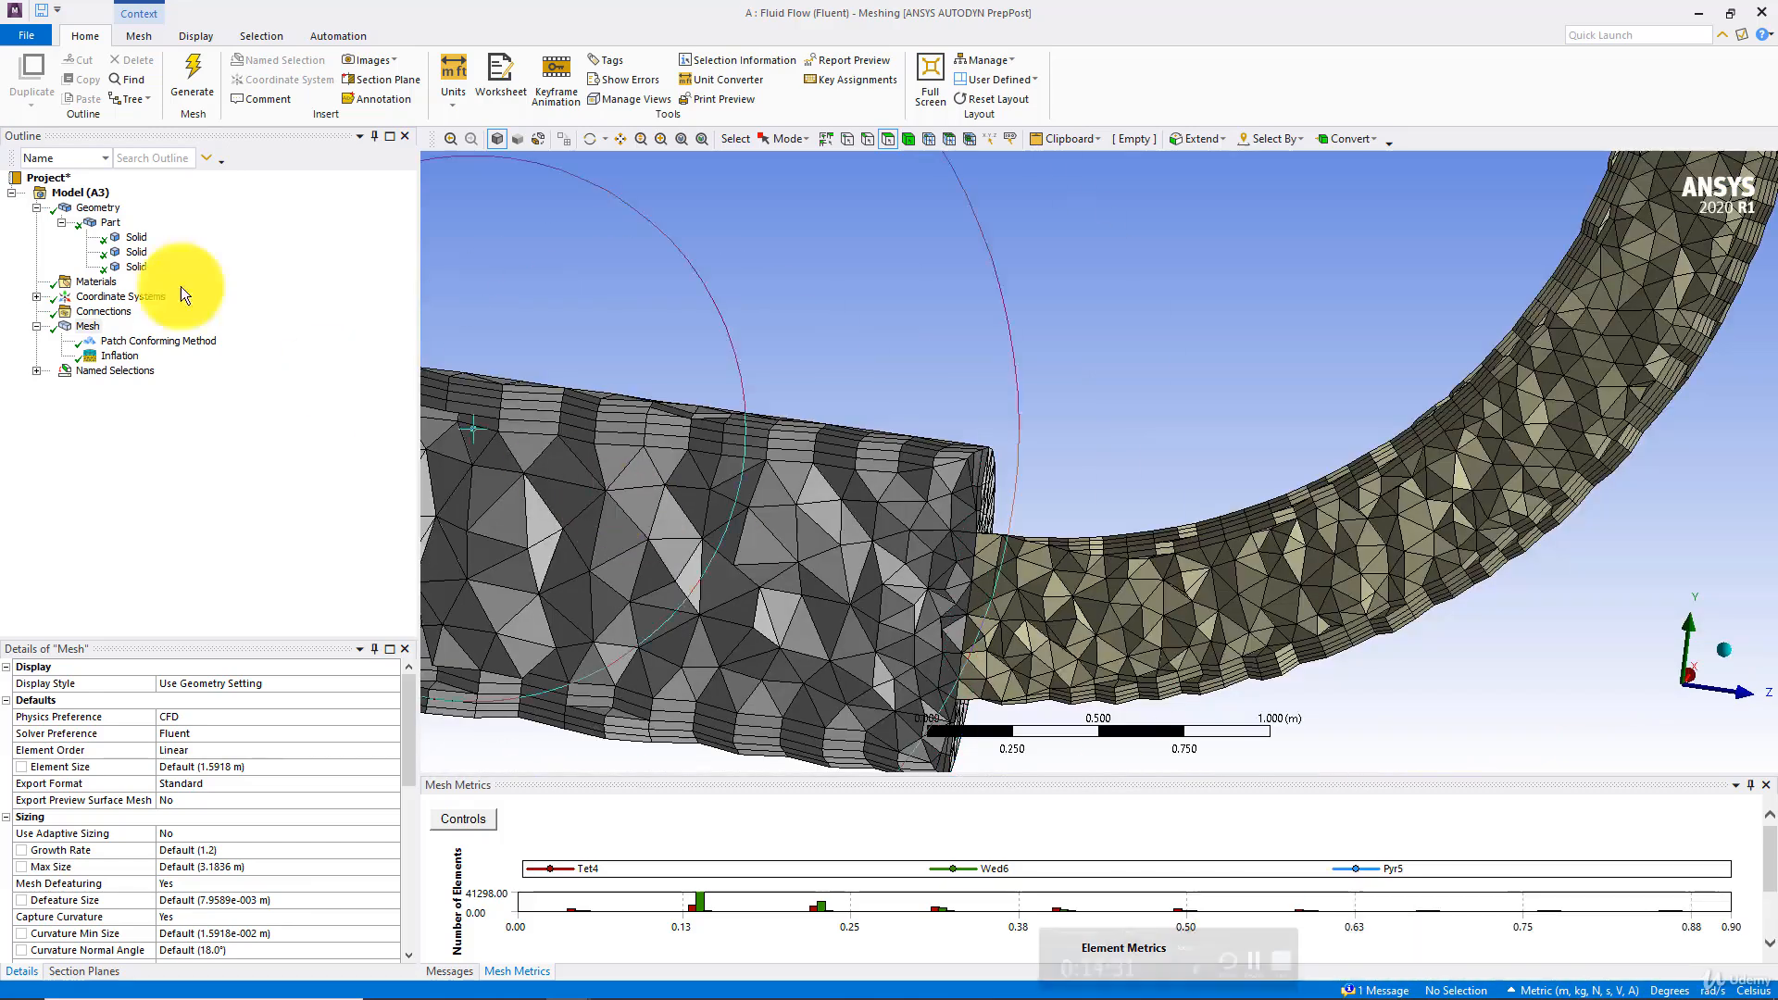
scroll(864, 442, "up", 4)
scroll(774, 565, "up", 5)
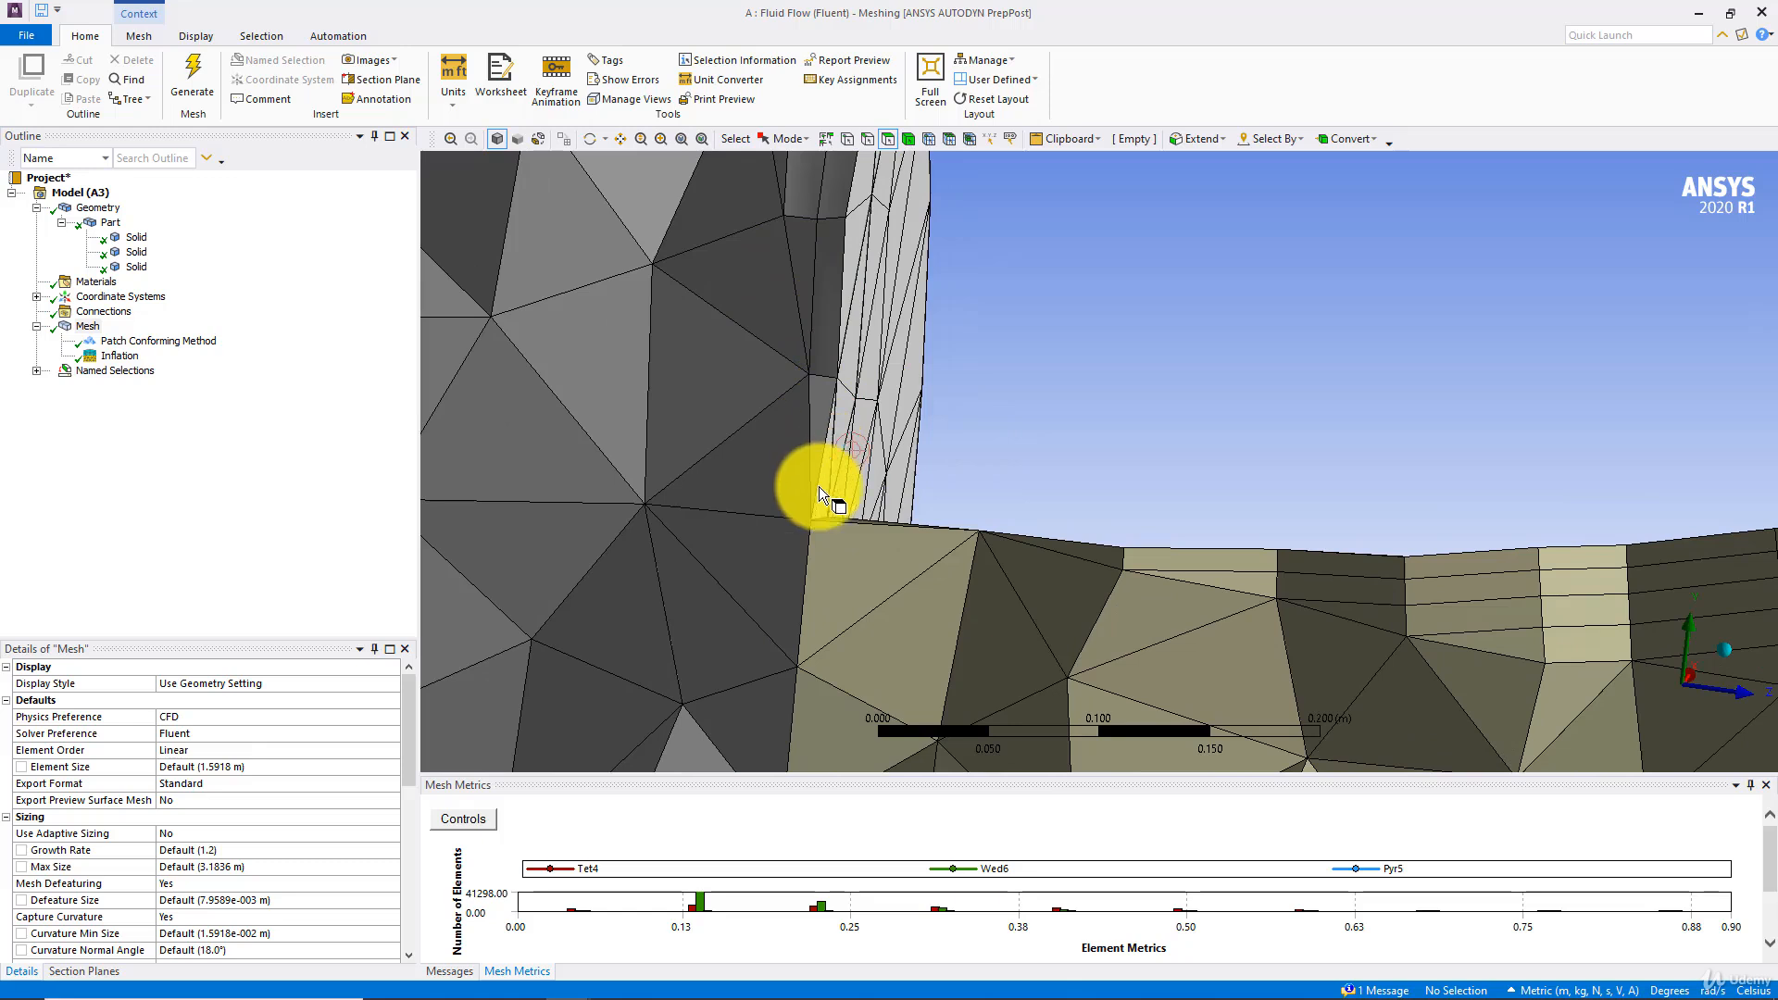
Delete the Patch Conforming Method from the mesh
left_click(148, 342)
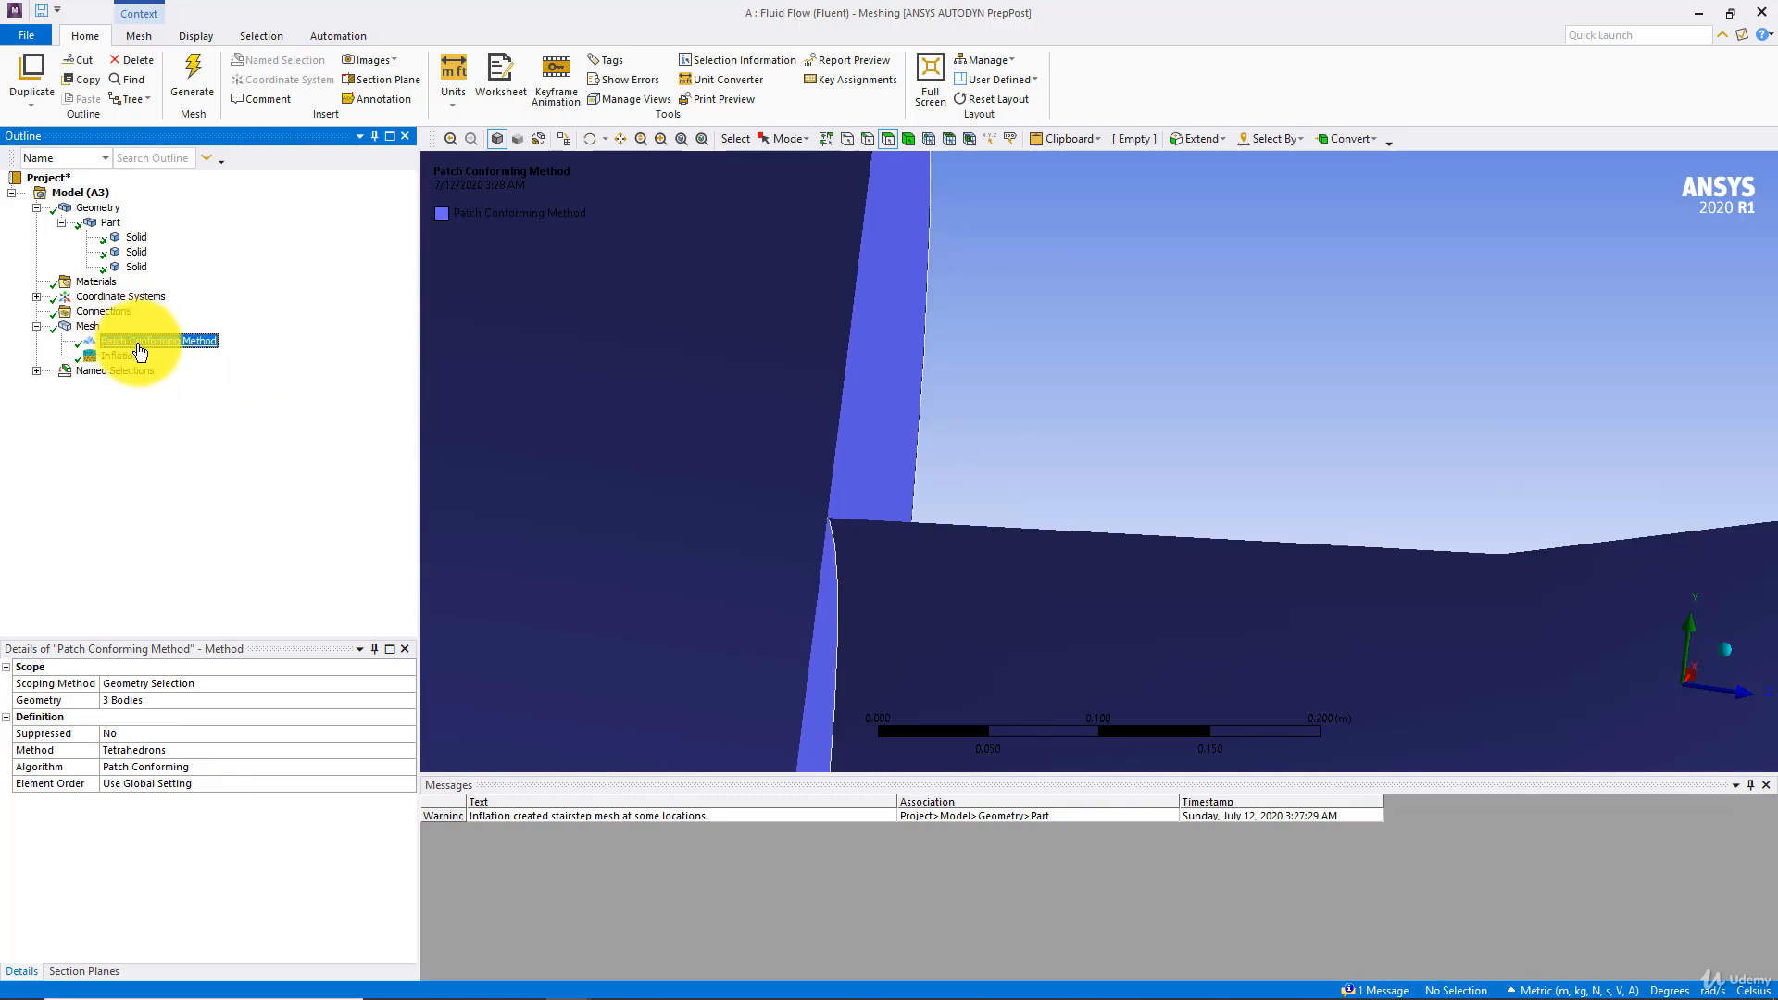
key("Delete")
left_click(876, 574)
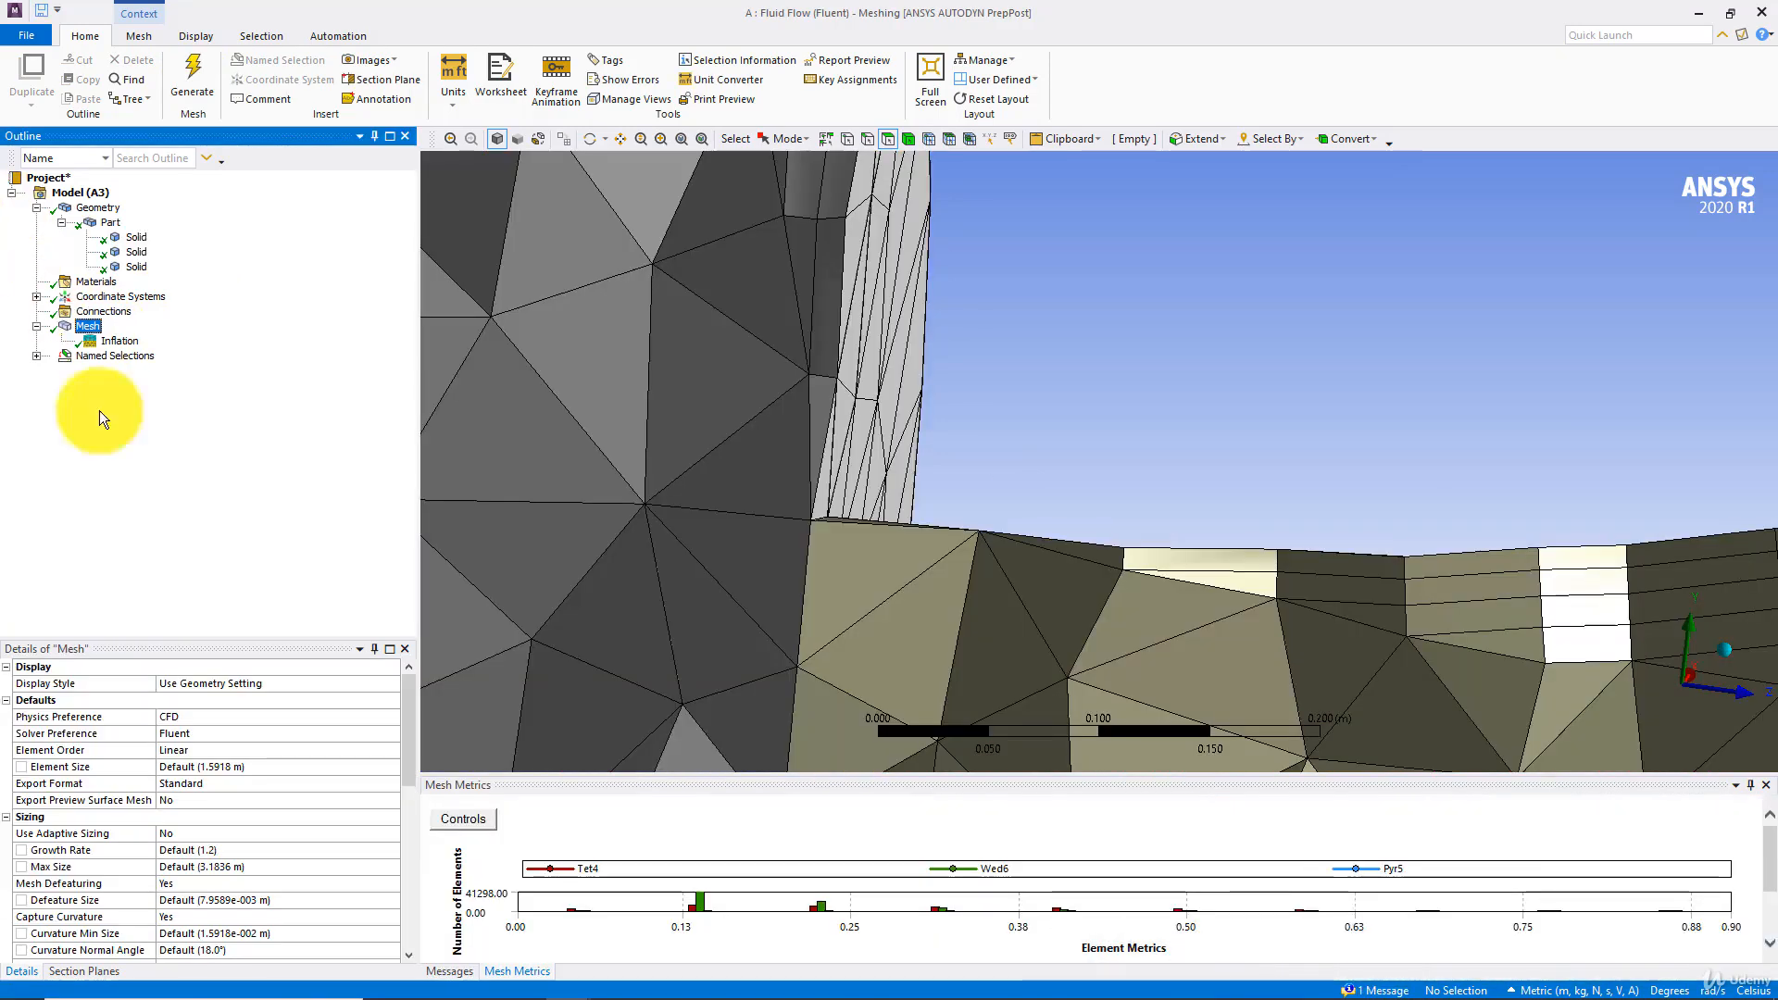
Switch to DesignModeler and set the operation of Extrude1, the horizontal pipe, to Add Material
mouse_move(440, 993)
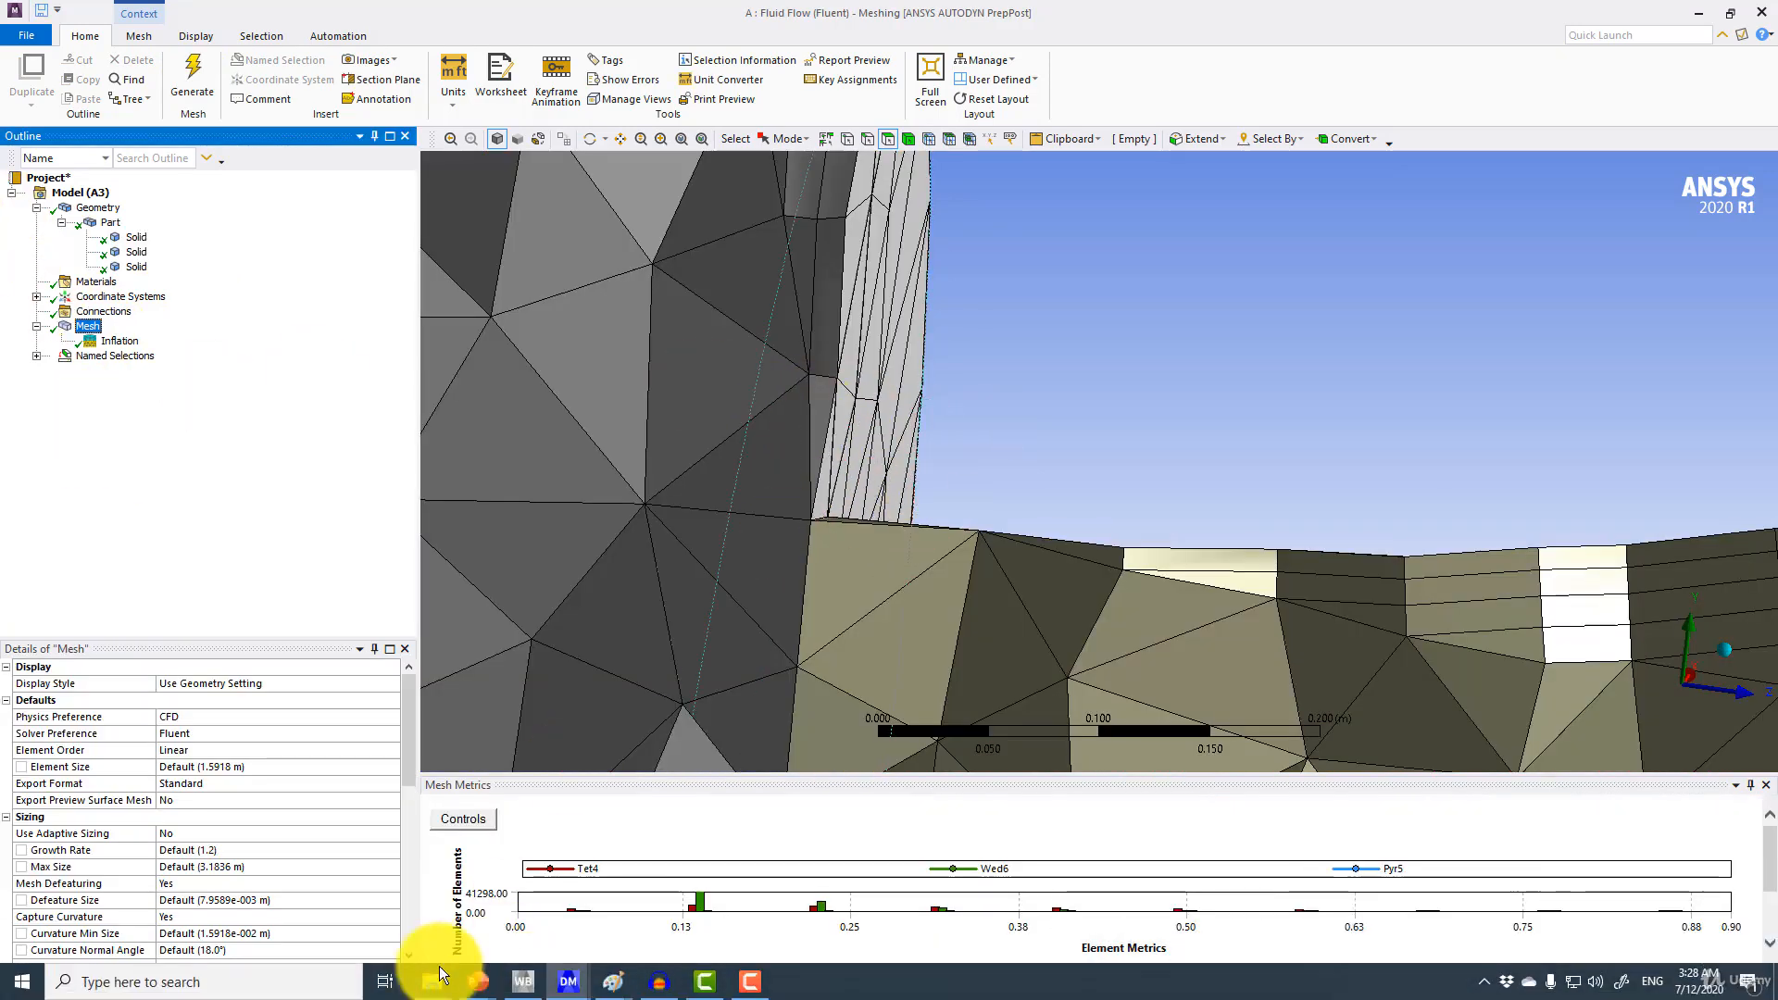
mouse_move(533, 980)
left_click(661, 852)
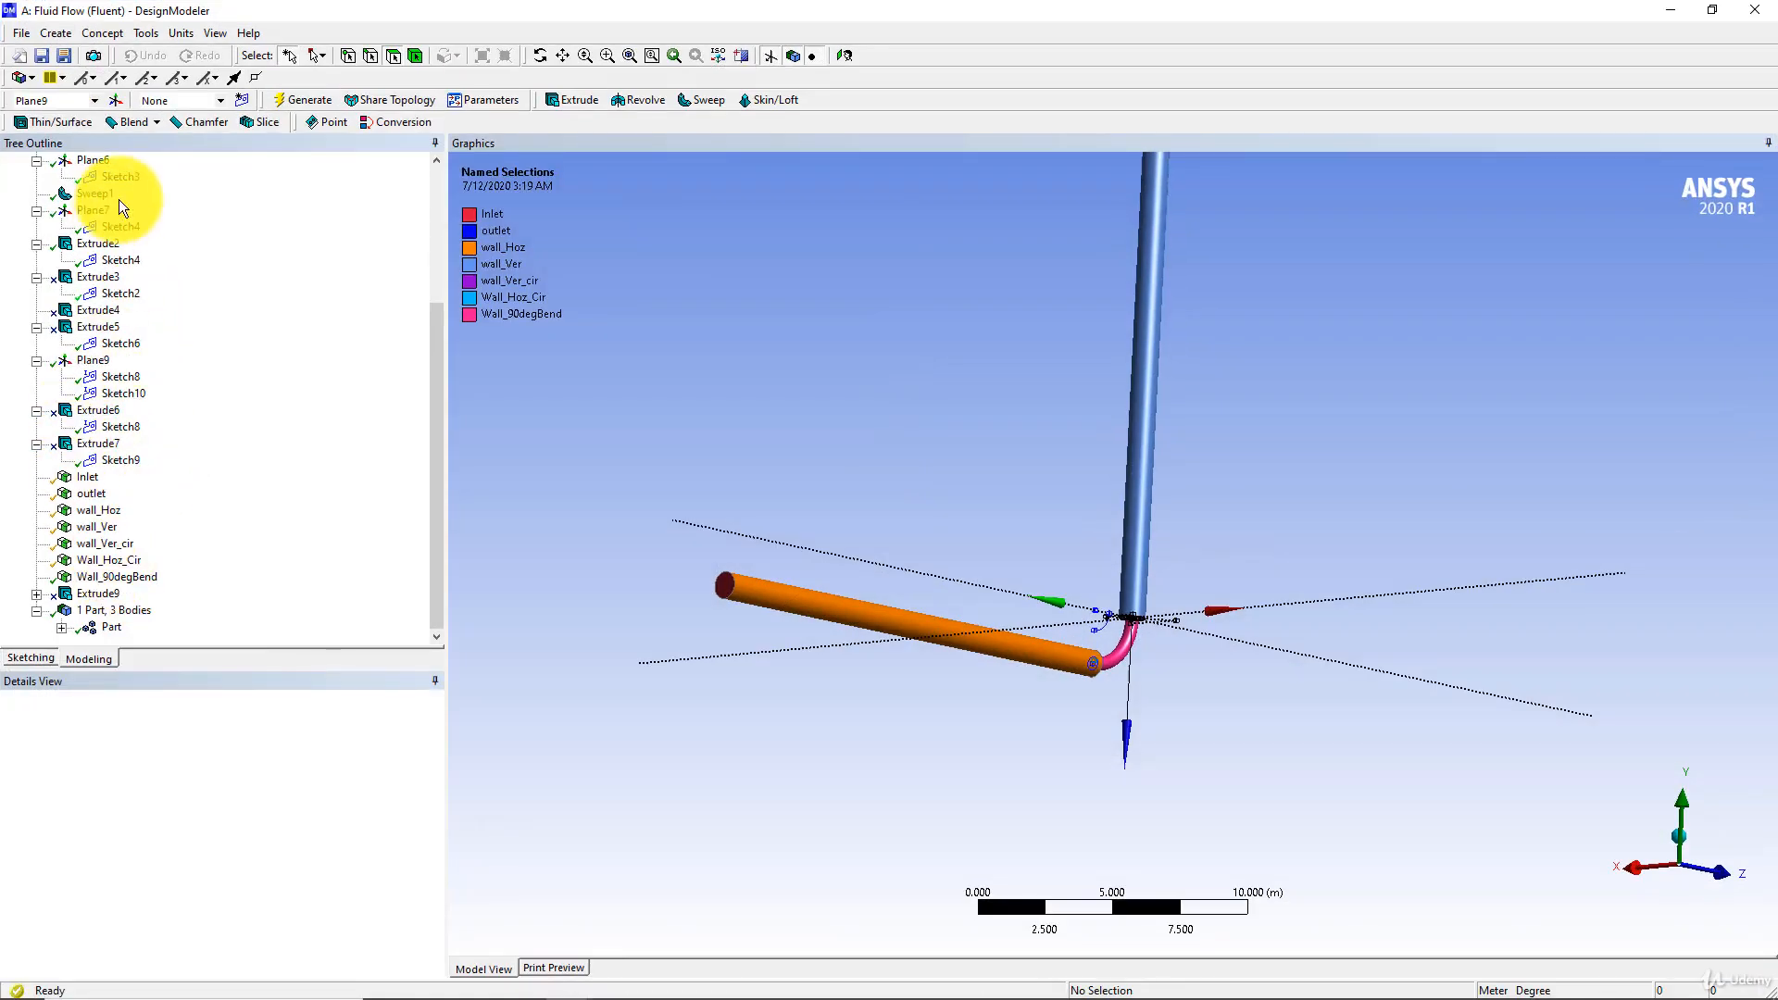
scroll(119, 198, "up", 4)
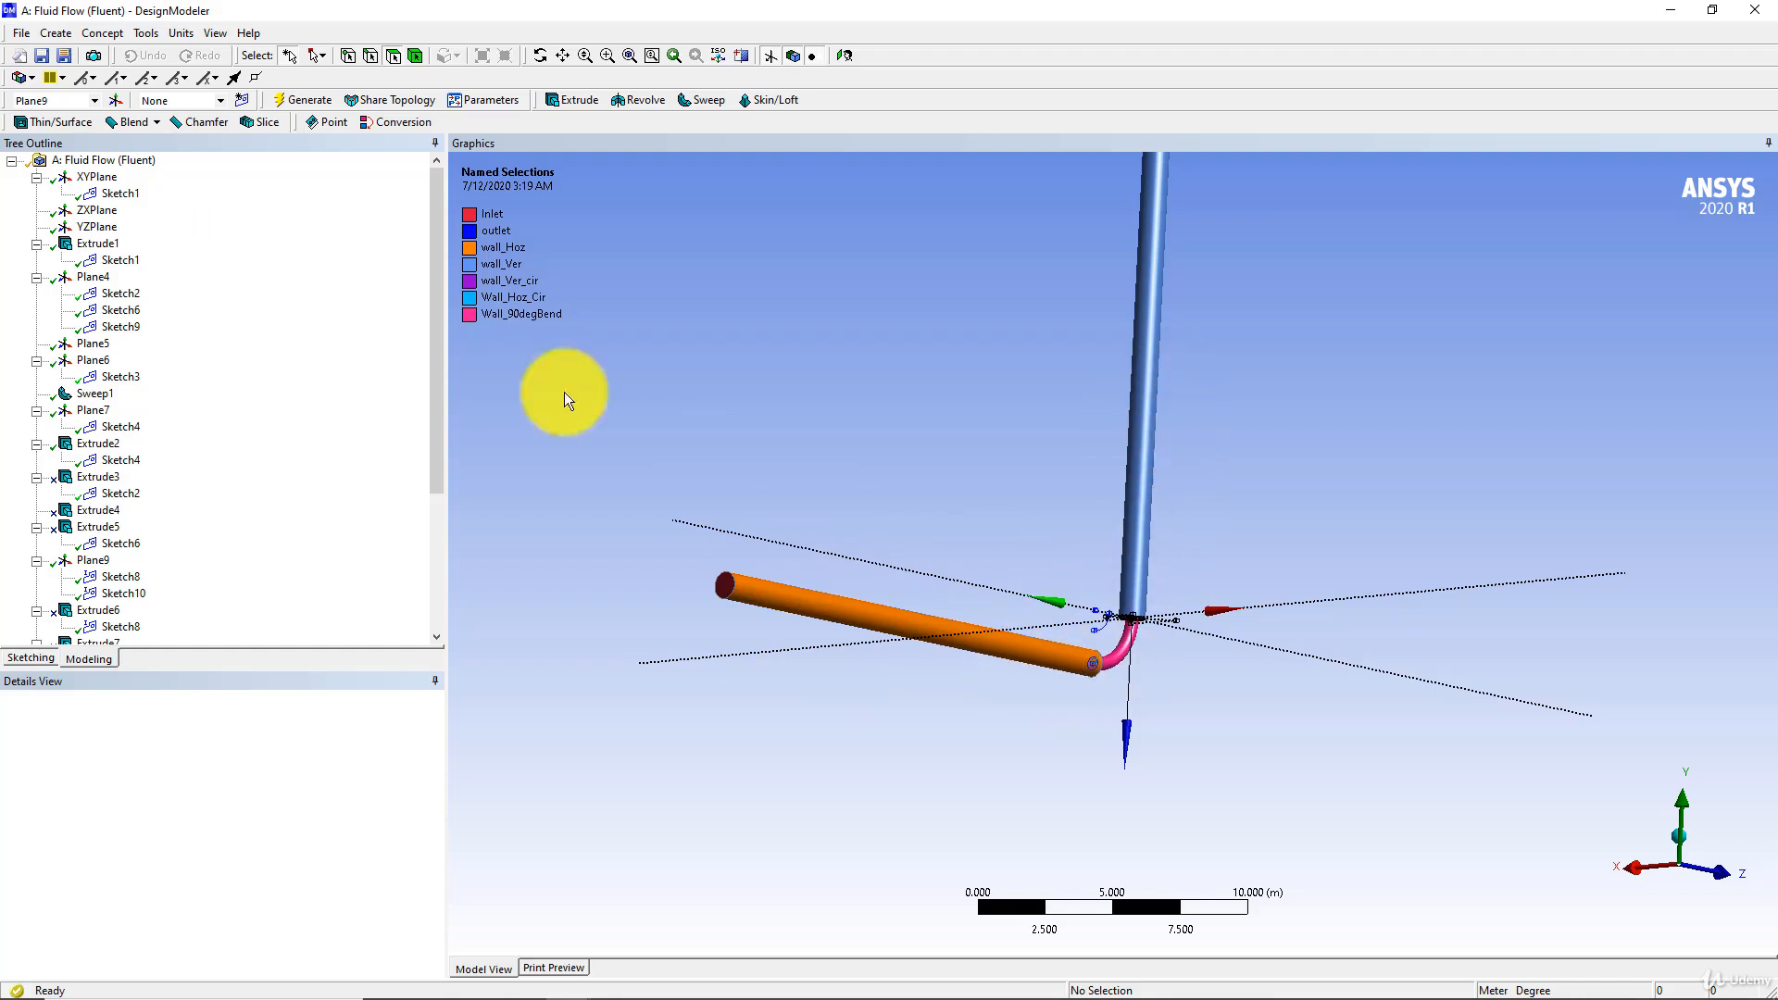
left_click(97, 243)
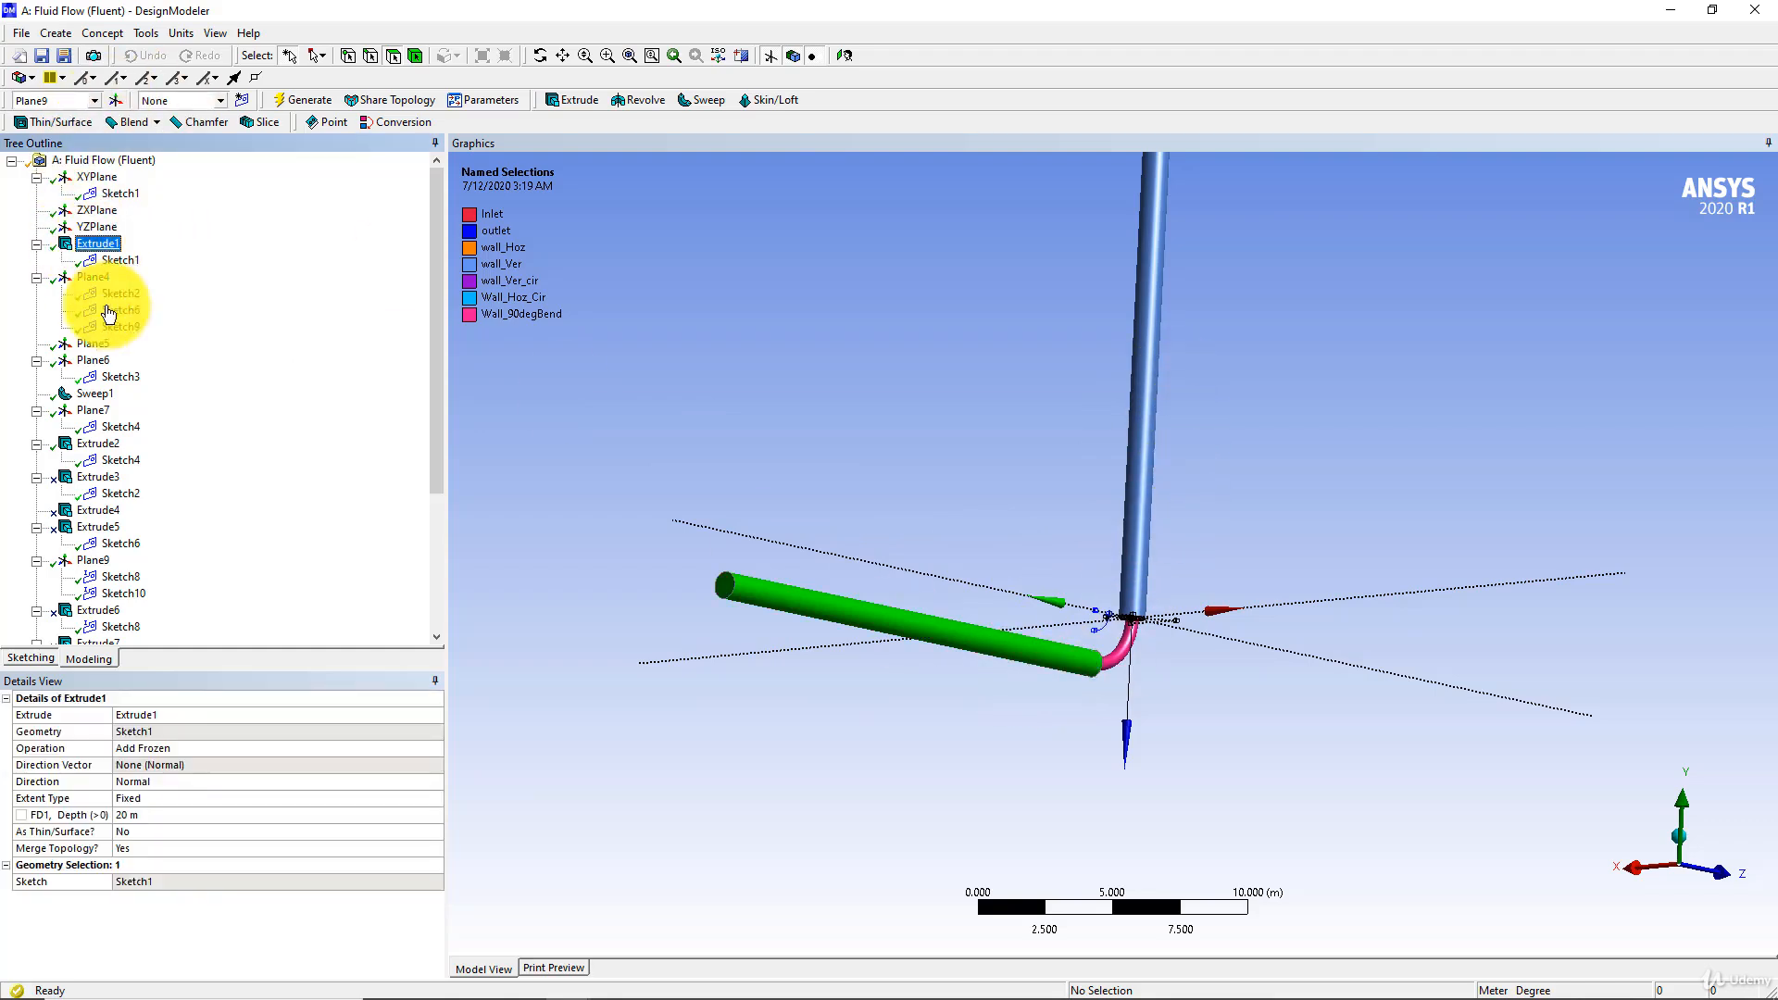
left_click(176, 748)
left_click(435, 748)
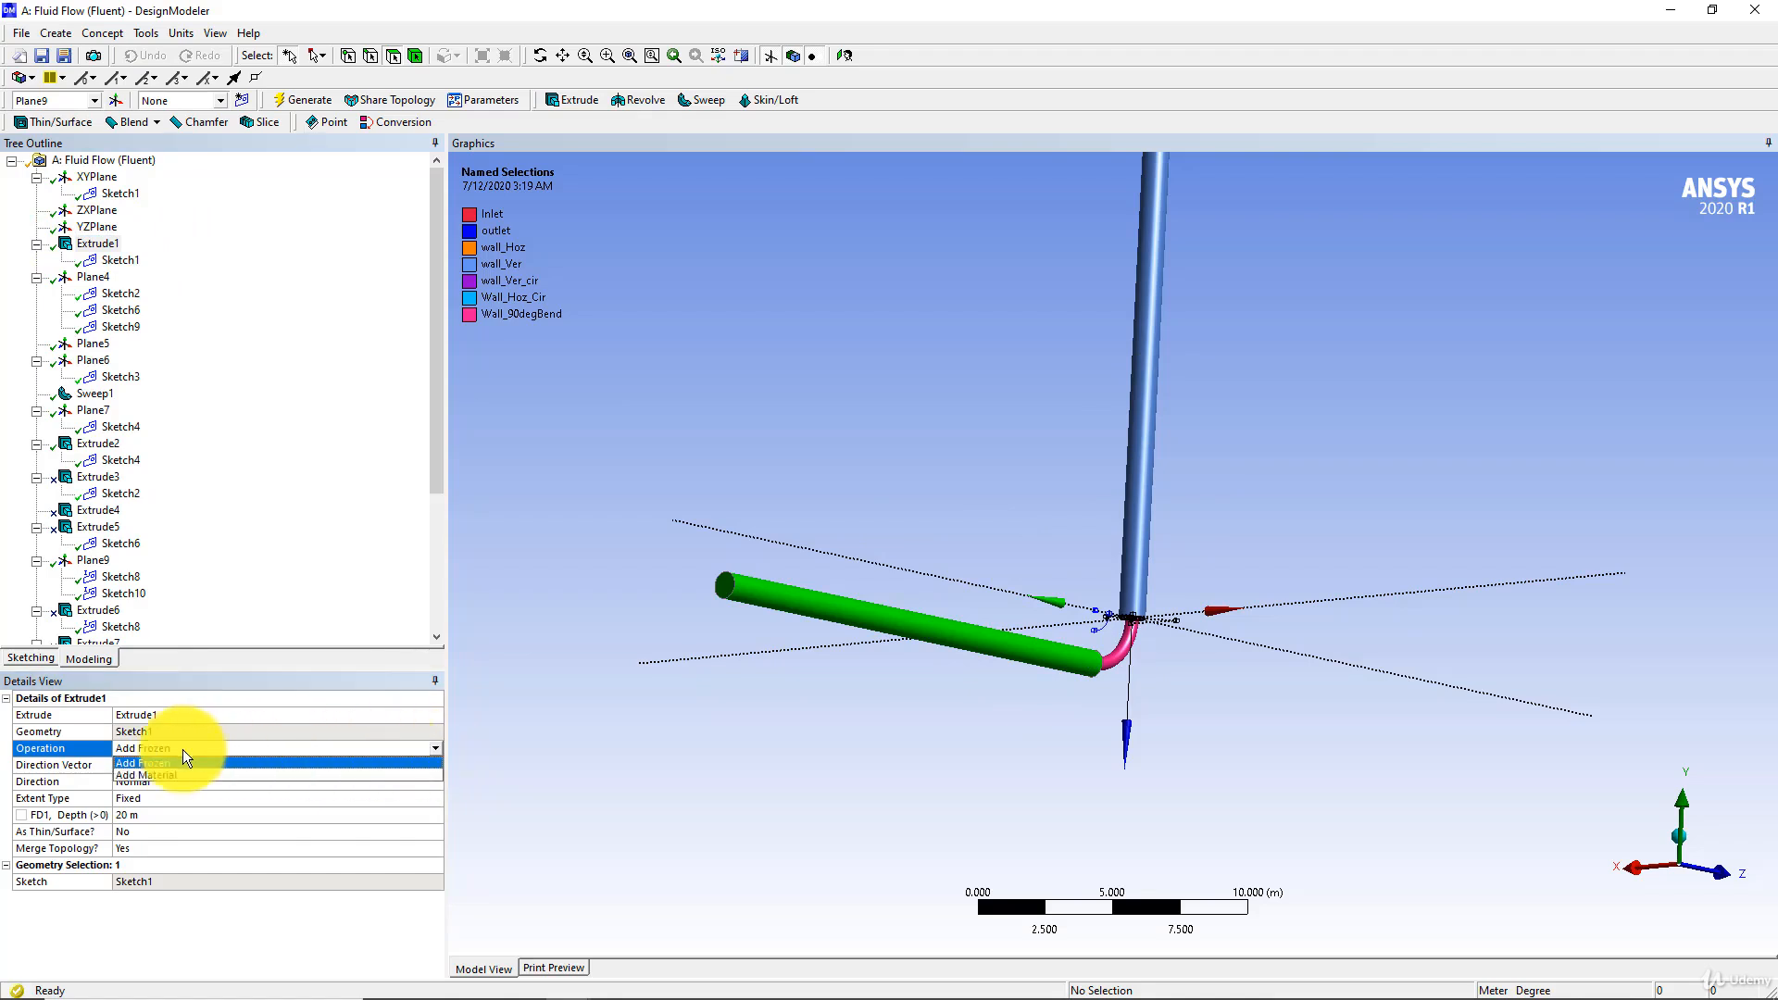
left_click(154, 771)
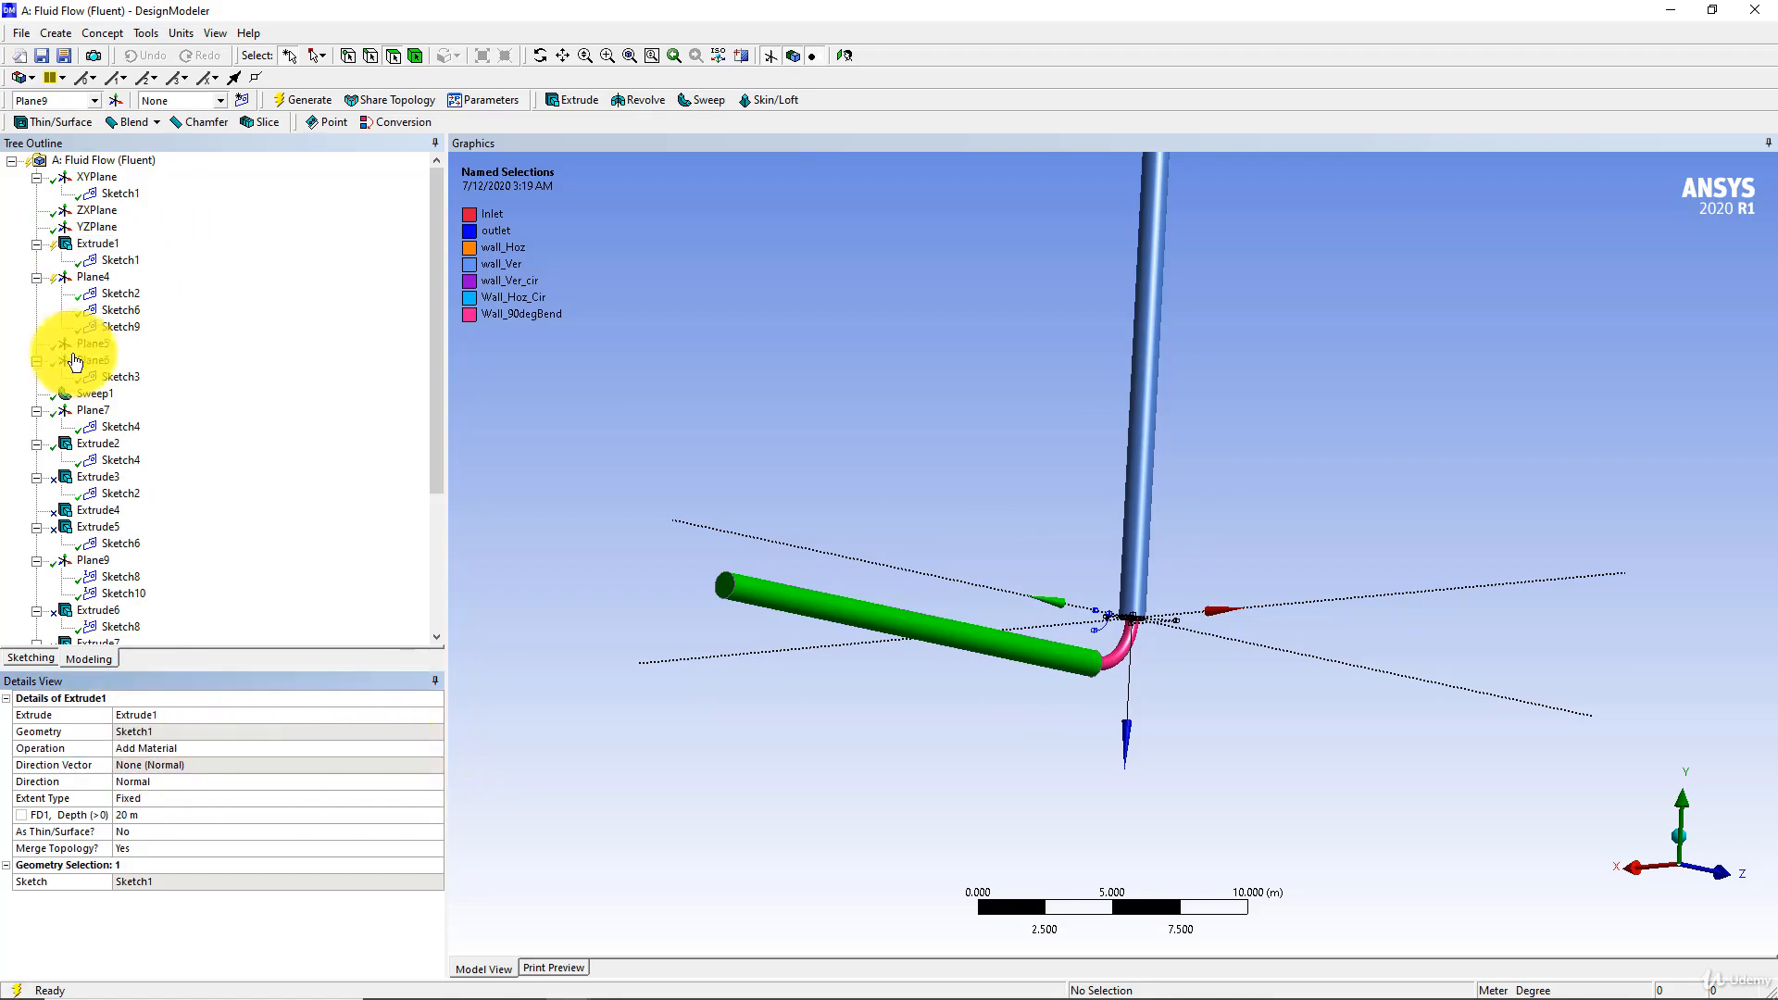
Set the operation of Sweep1, the bend, to Add Material, regenerate the geometry and check the resulting solid body
left_click(119, 394)
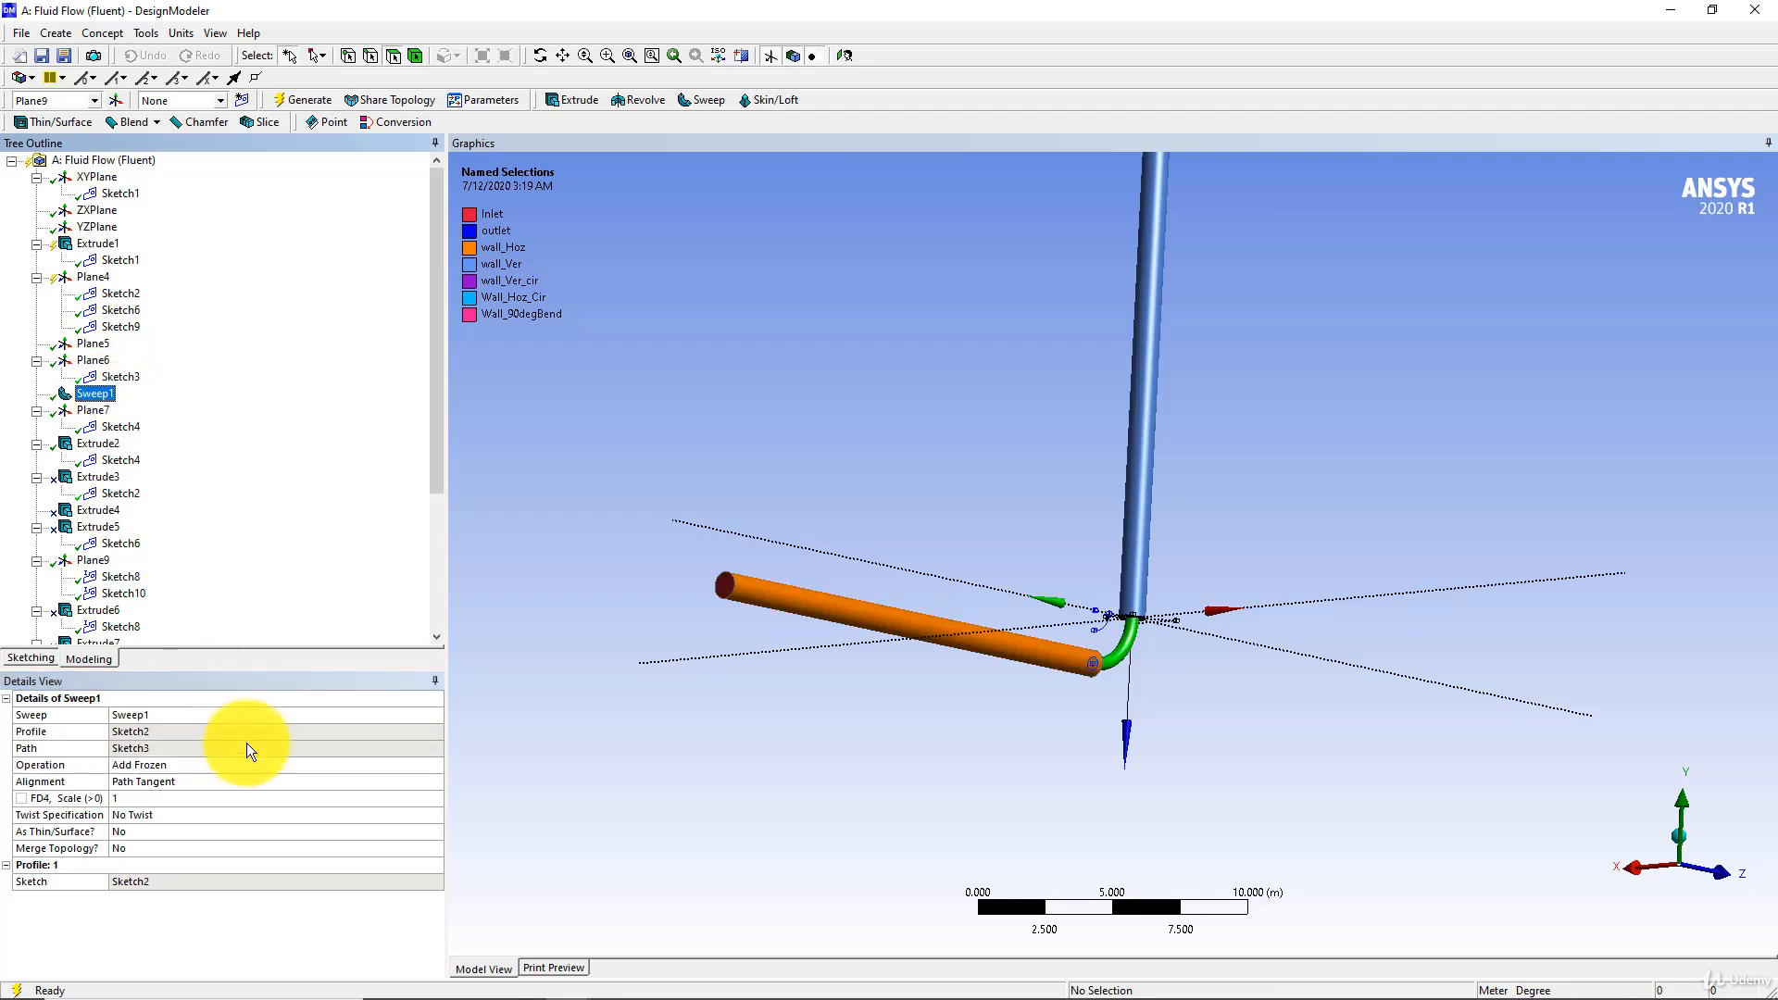
left_click(219, 765)
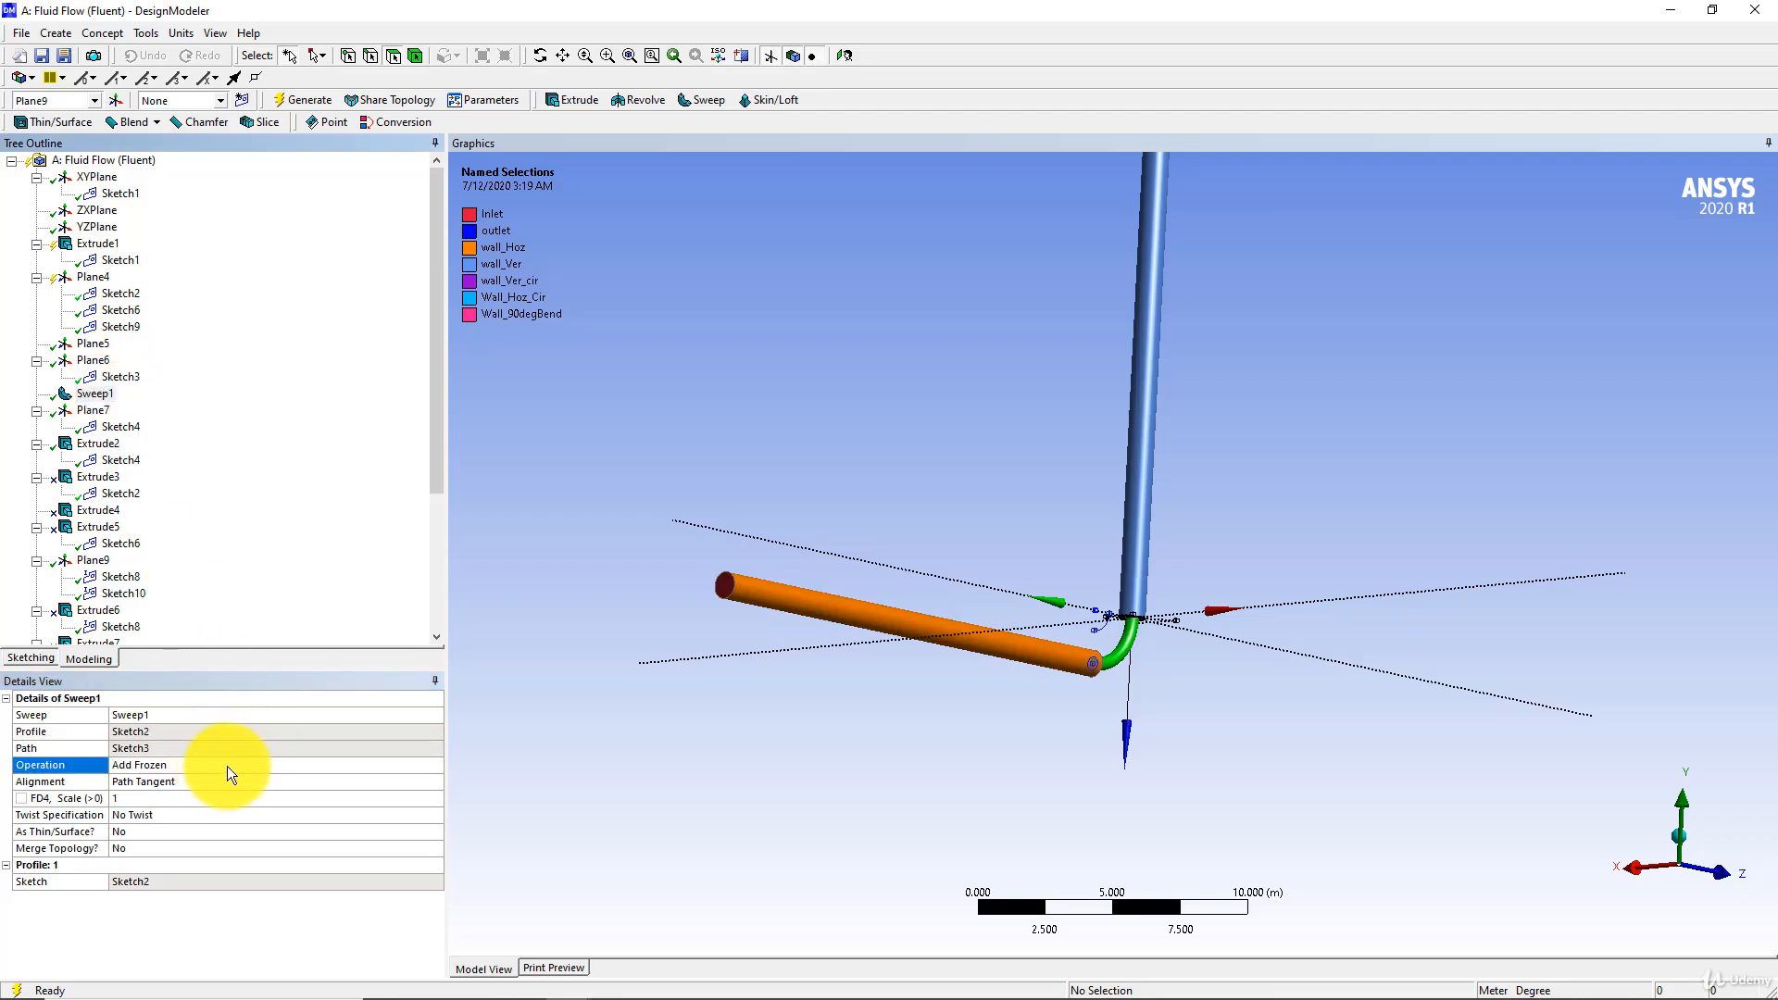
left_click(434, 765)
left_click(163, 783)
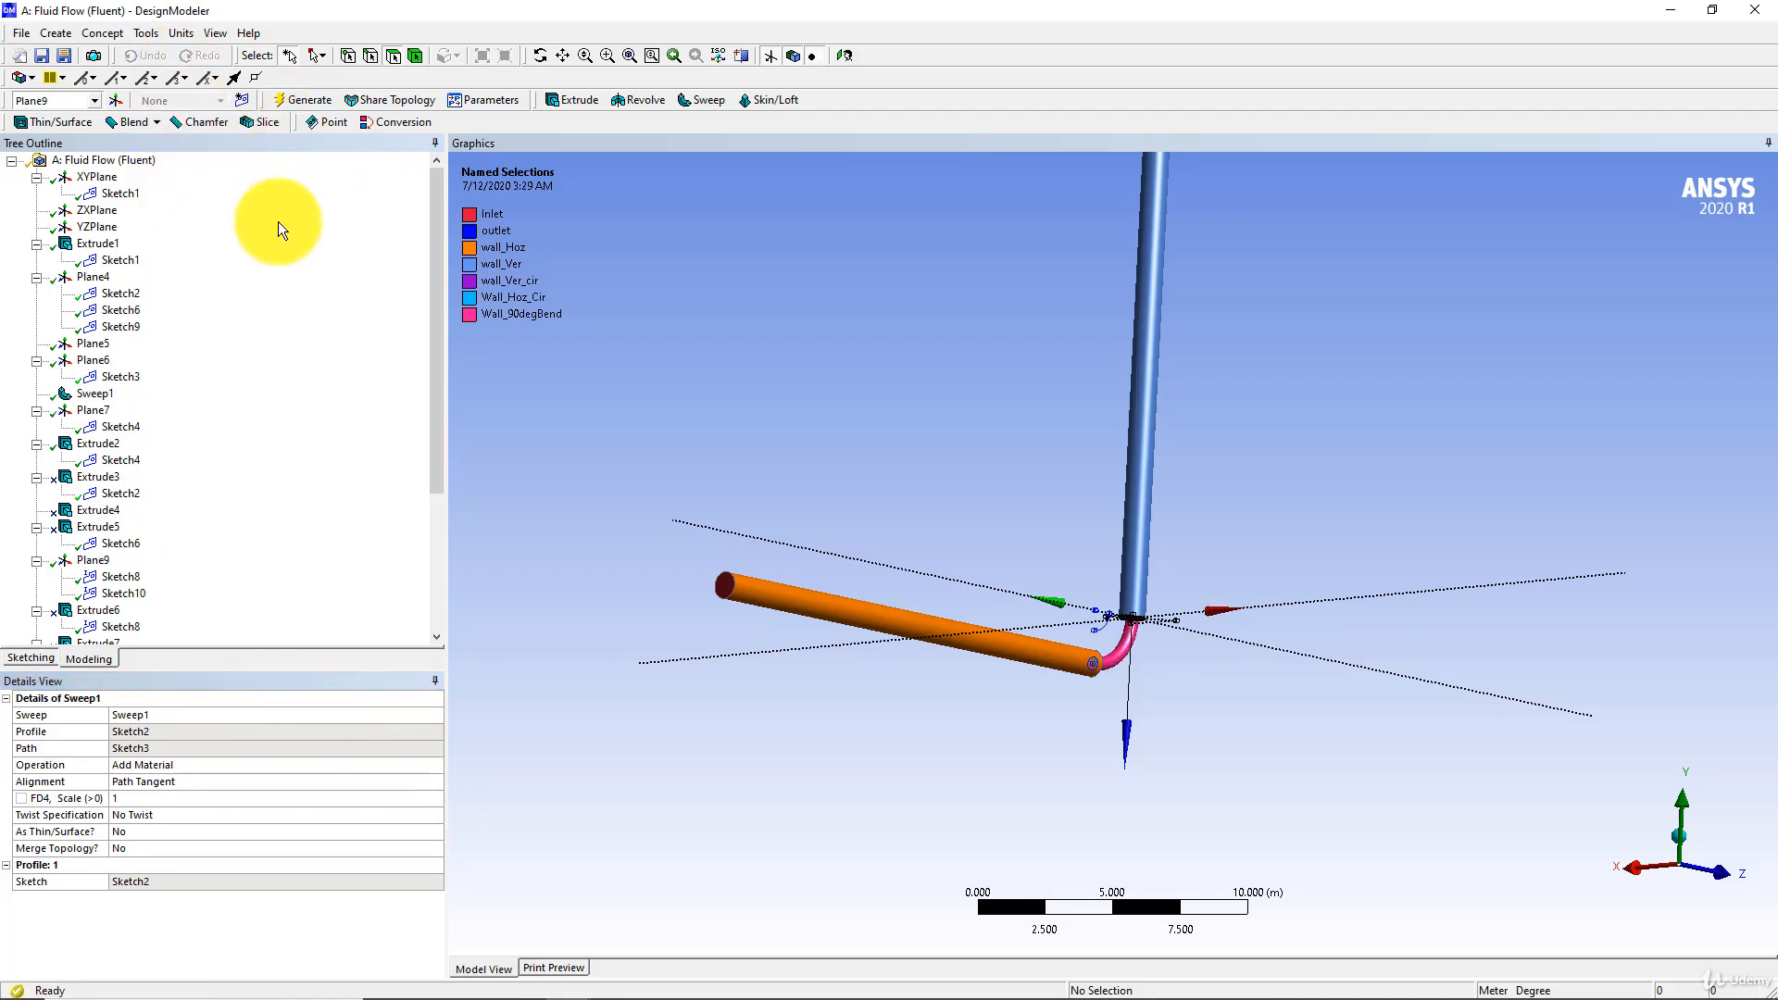
scroll(181, 459, "down", 4)
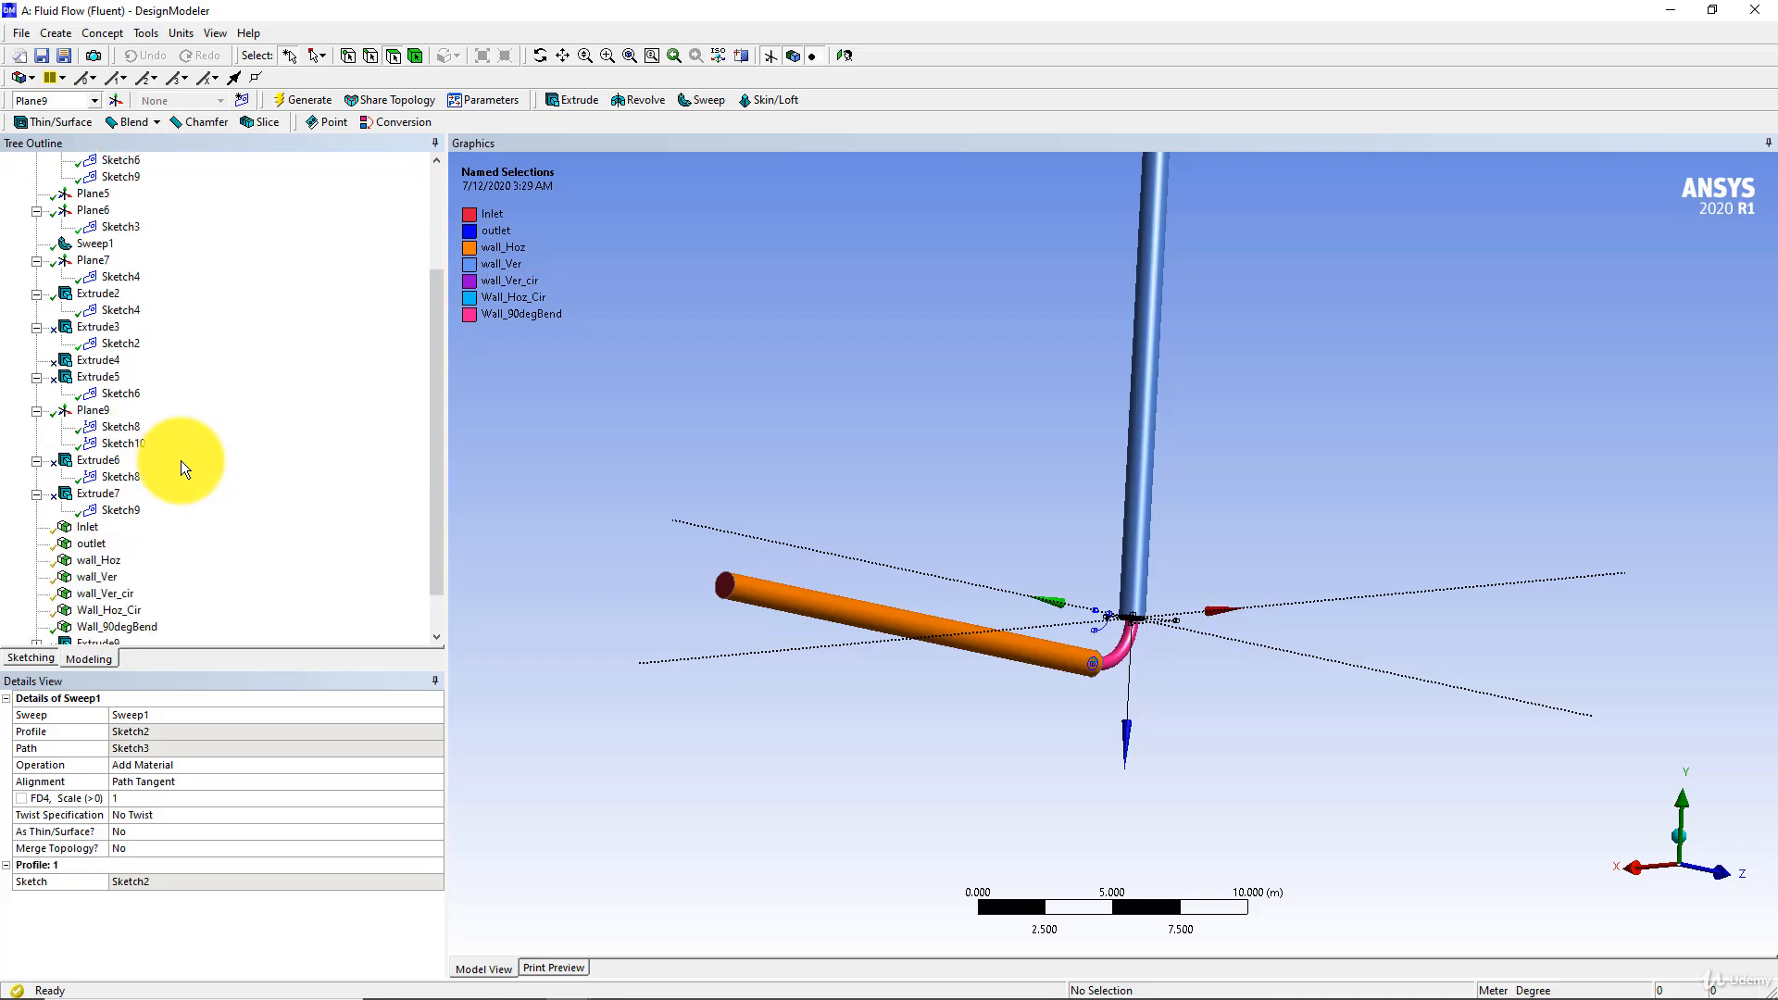
left_click(112, 628)
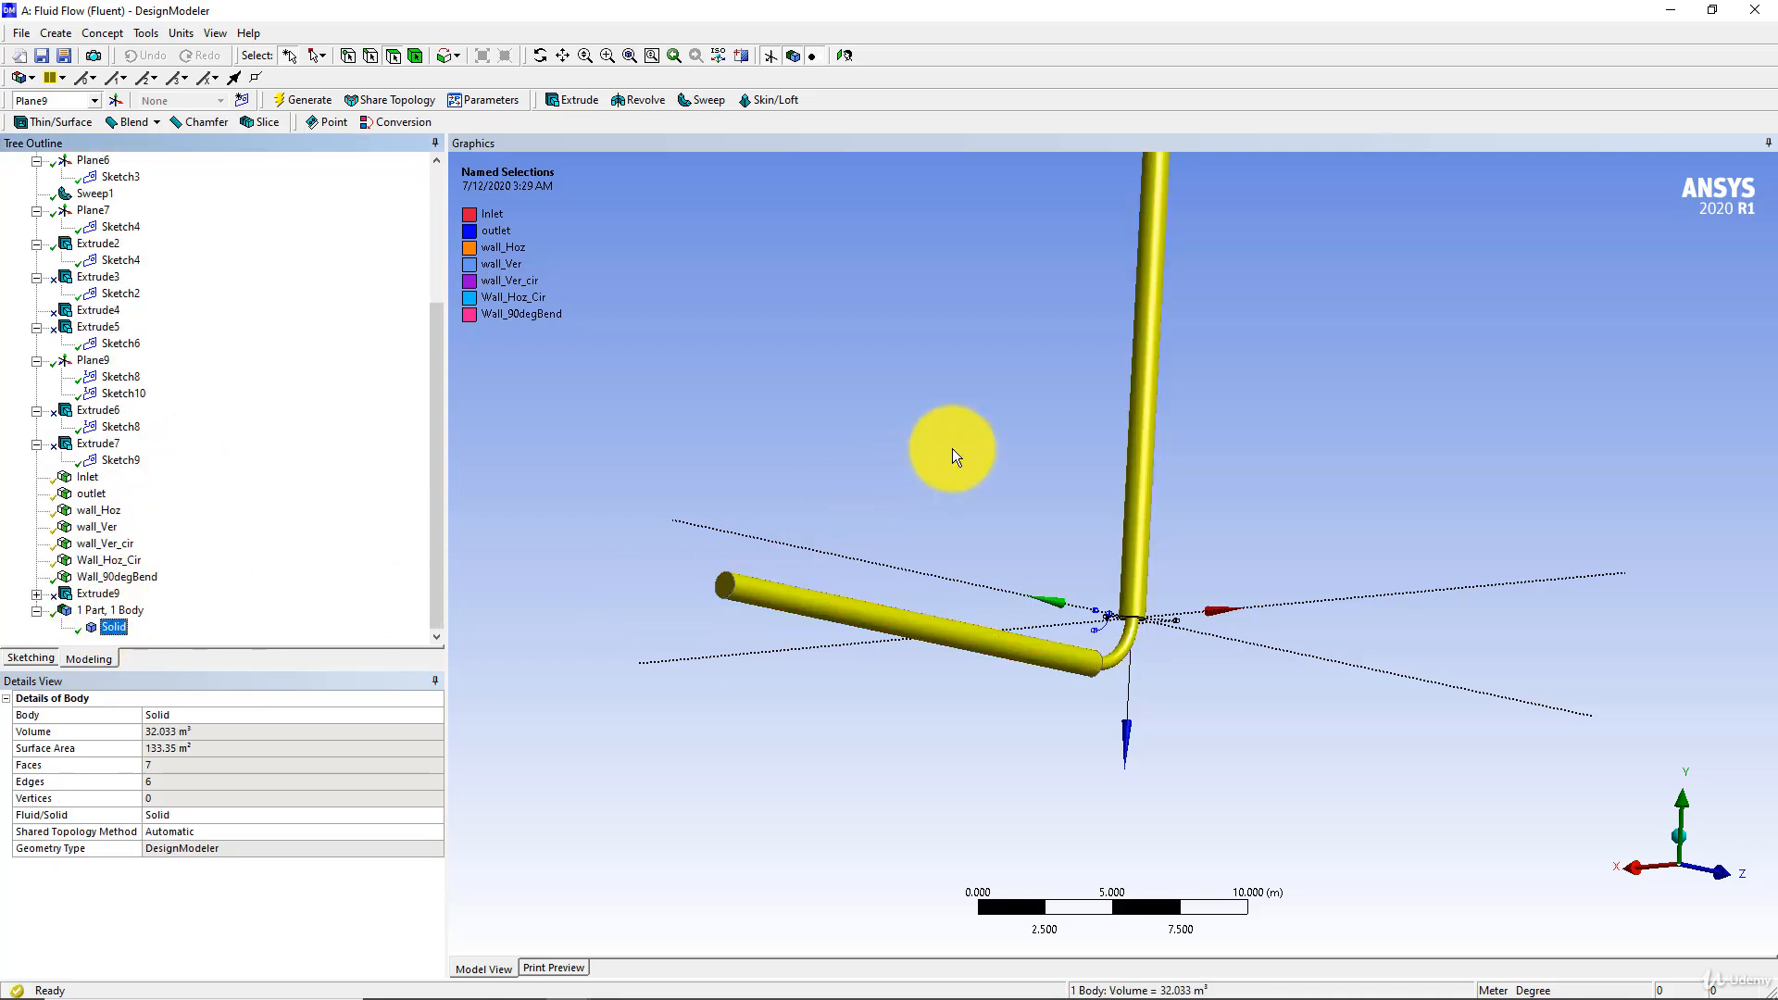
Switch to Workbench and reopen the Mesh cell of the Fluent system with the updated geometry
left_click(520, 979)
double_click(365, 215)
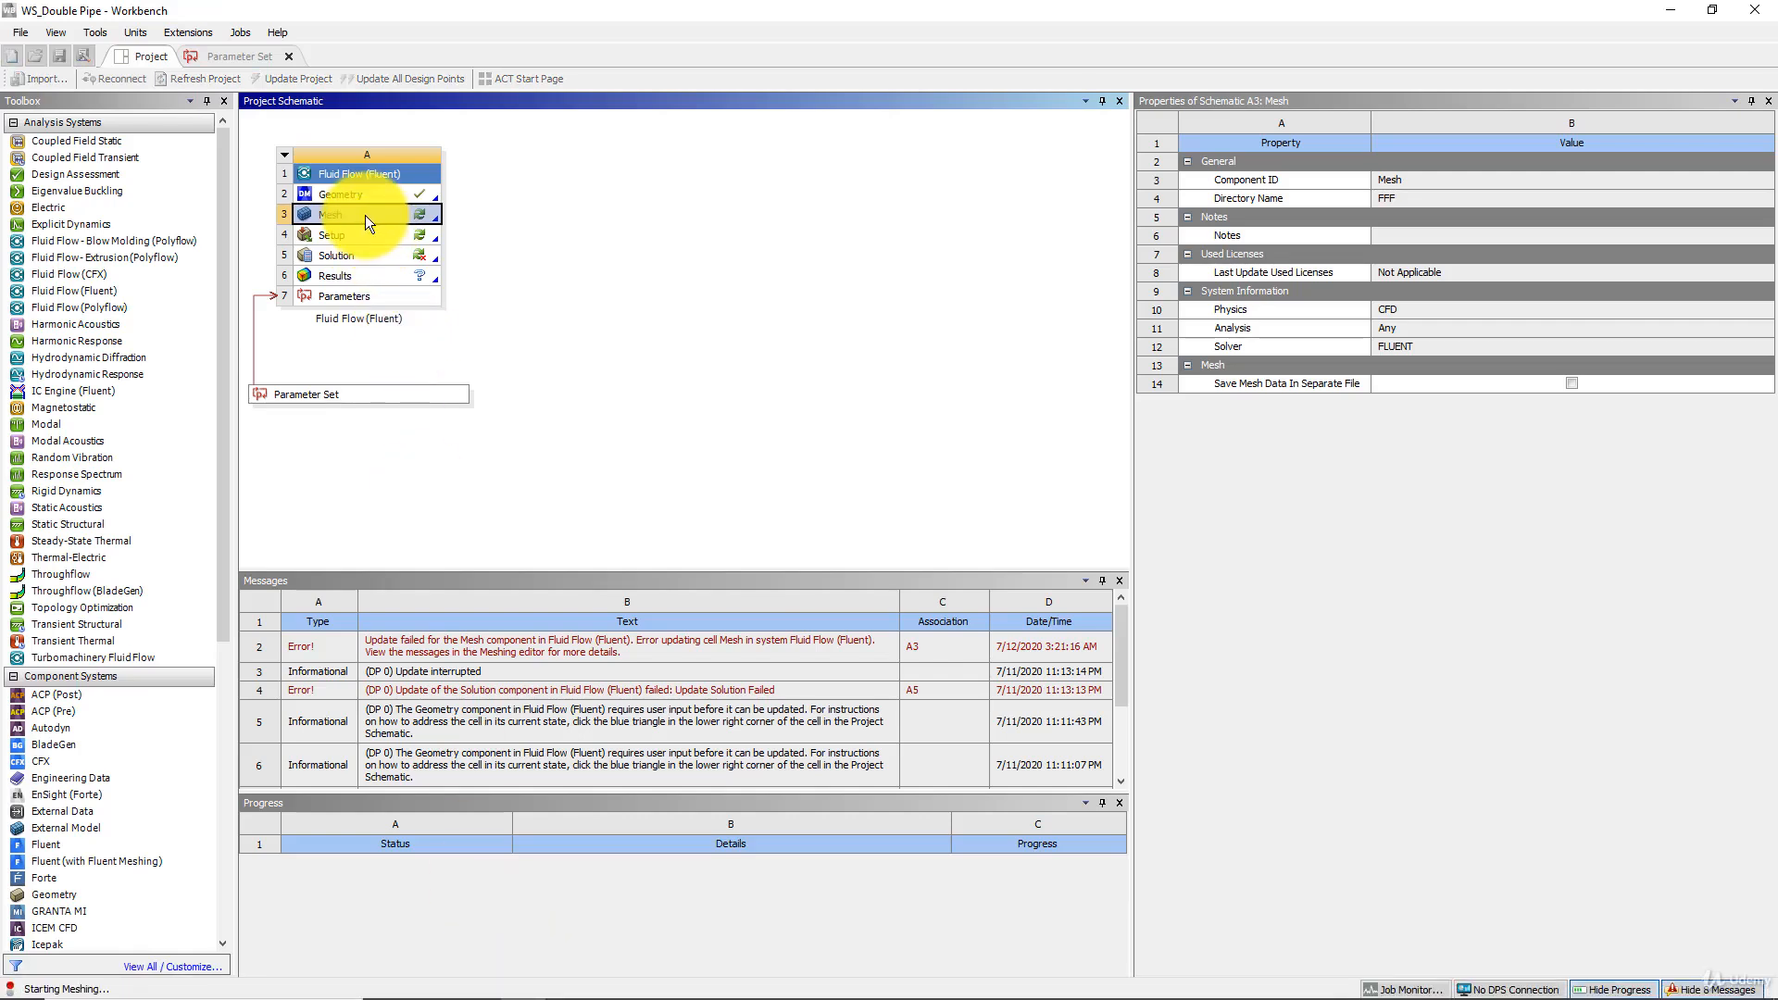
left_click(947, 548)
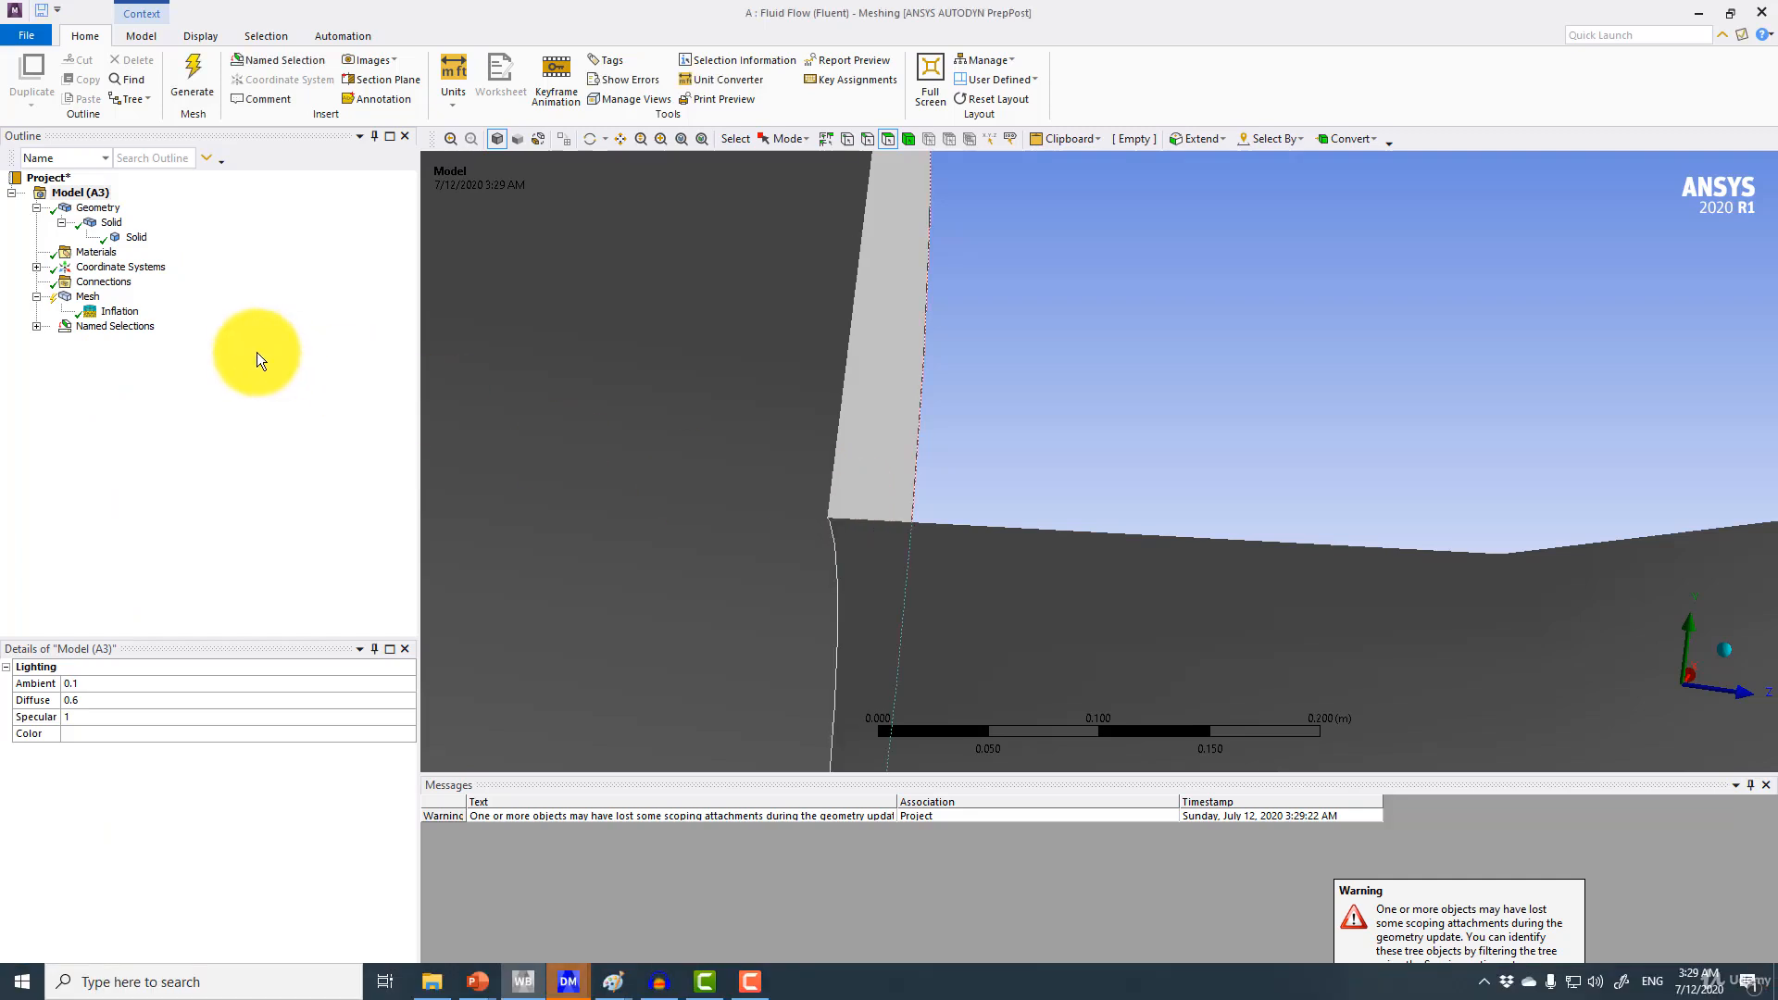
Re-scope the inflation boundary to five faces of the merged pipe solid, including the annular steps at the diameter changes, and generate the mesh
left_click(109, 315)
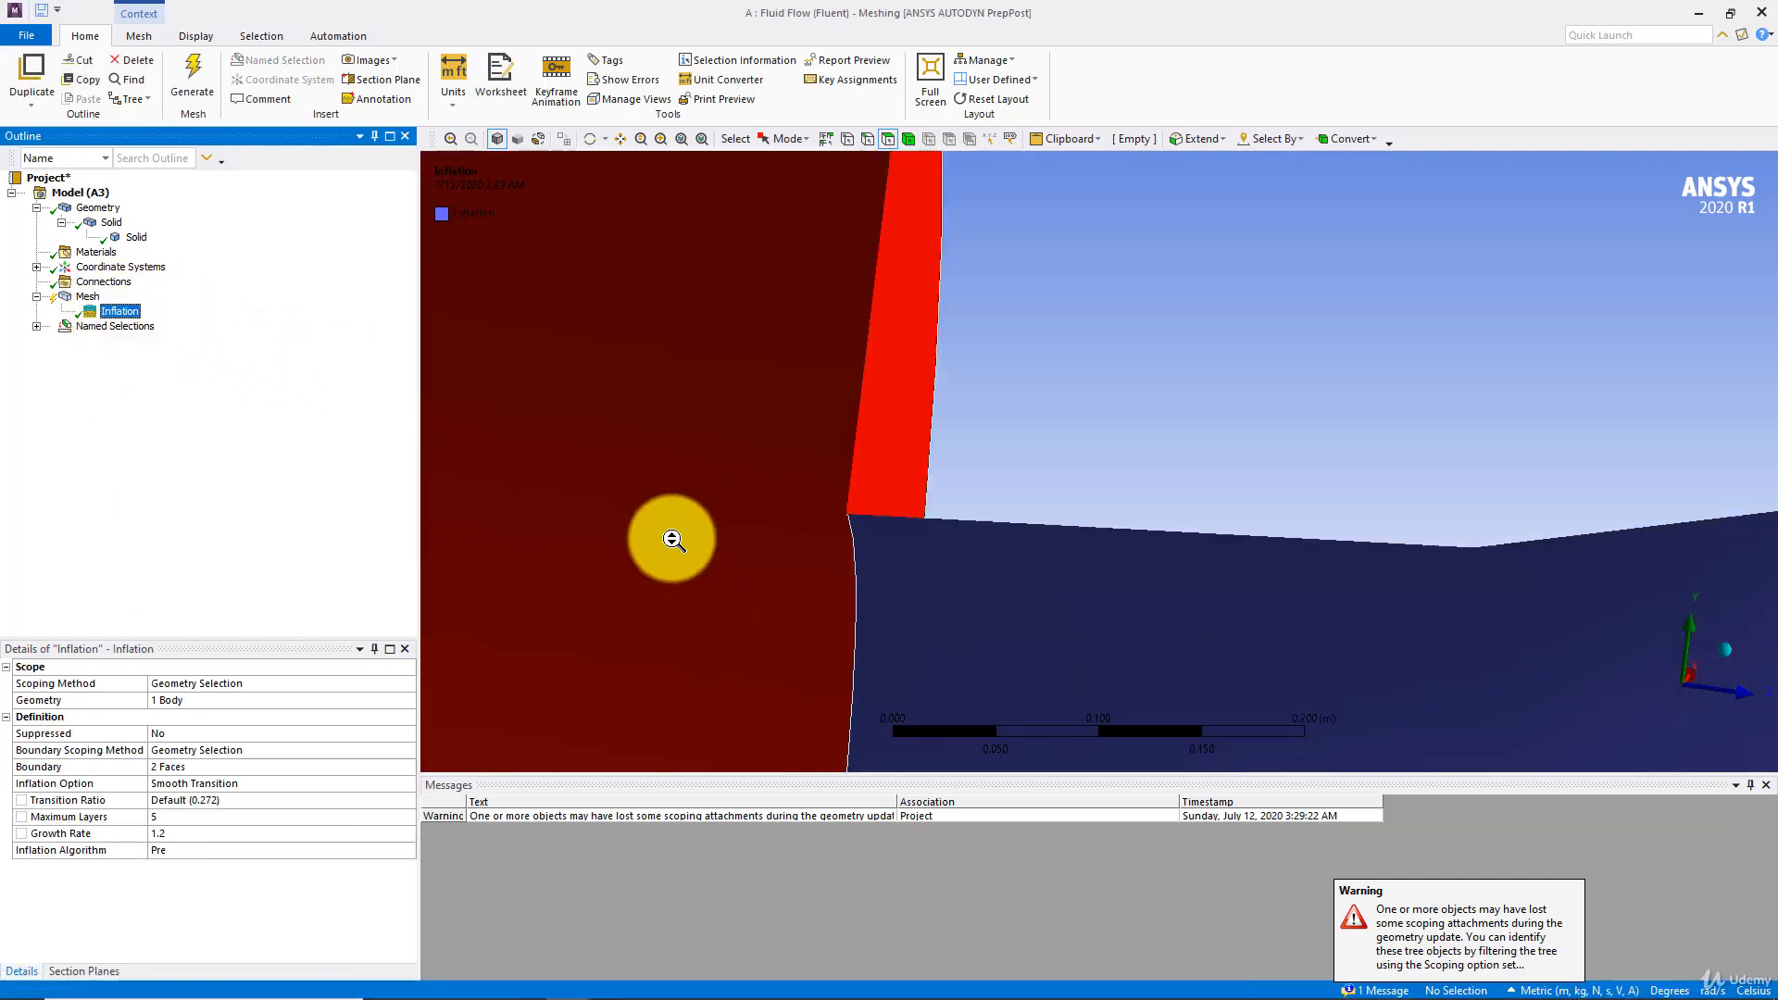
scroll(671, 556, "down", 10)
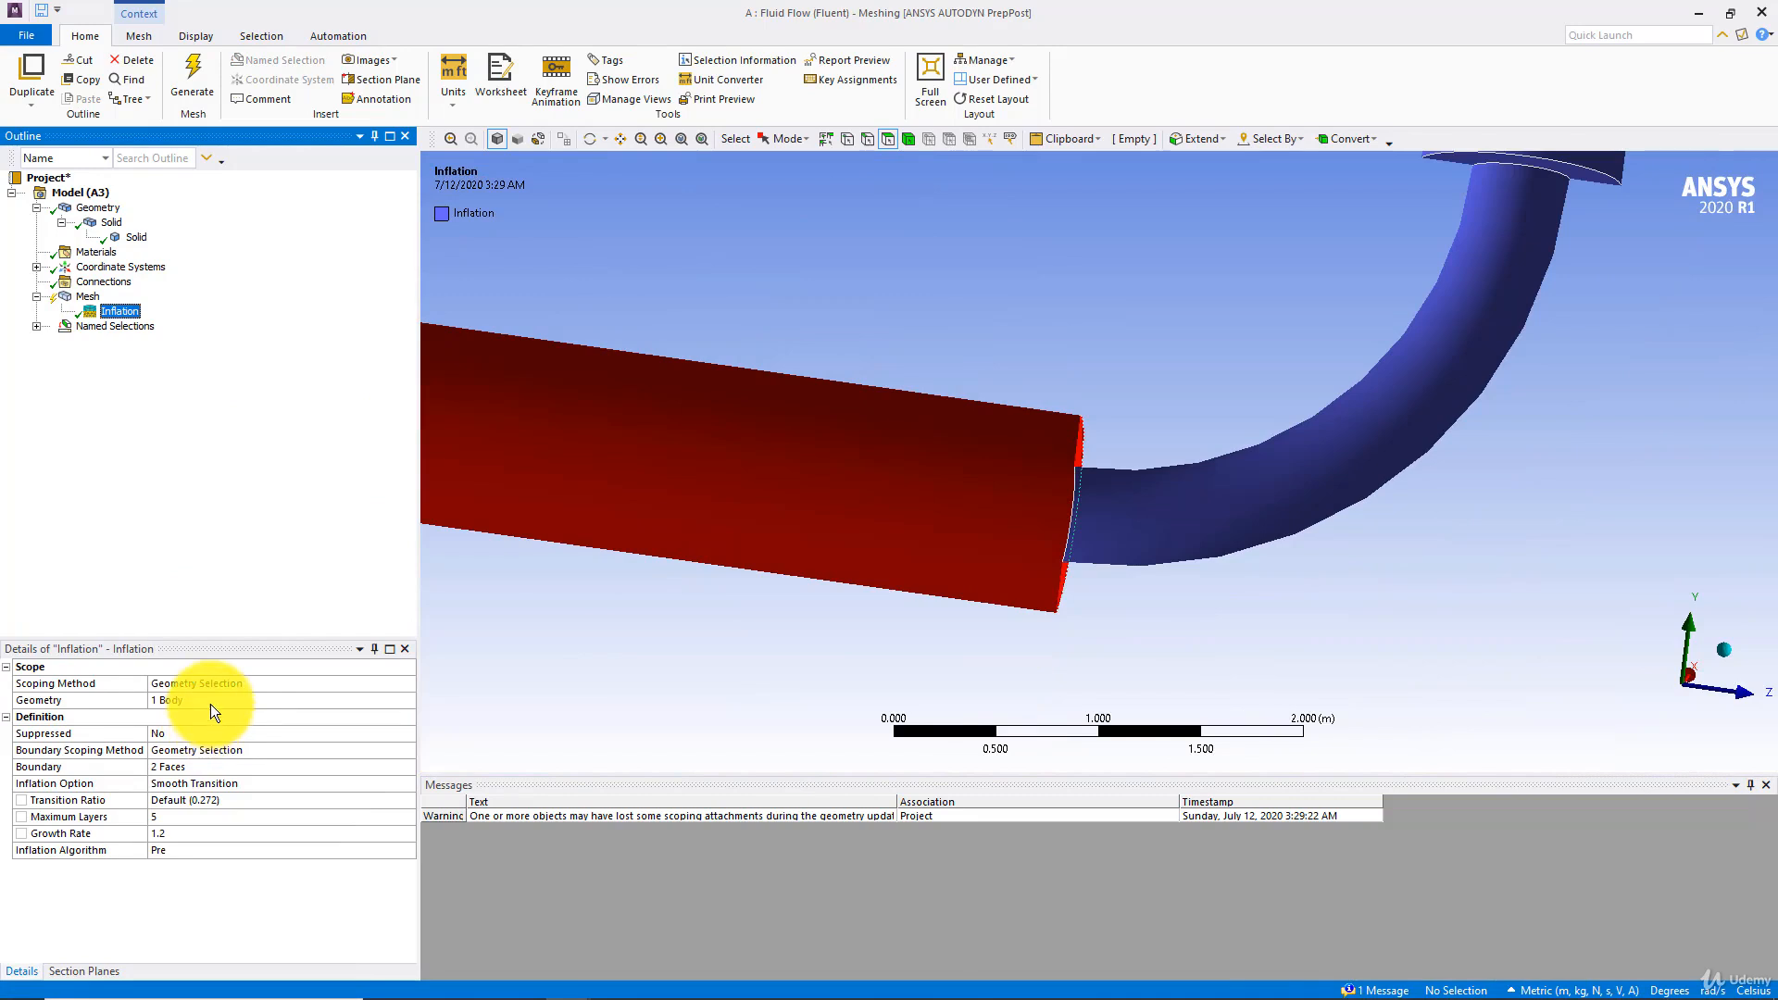
left_click(213, 702)
left_click(219, 700)
left_click(195, 763)
middle_click_drag(1032, 499, 1235, 405)
left_click(1095, 465, "ctrl")
left_click(1055, 285)
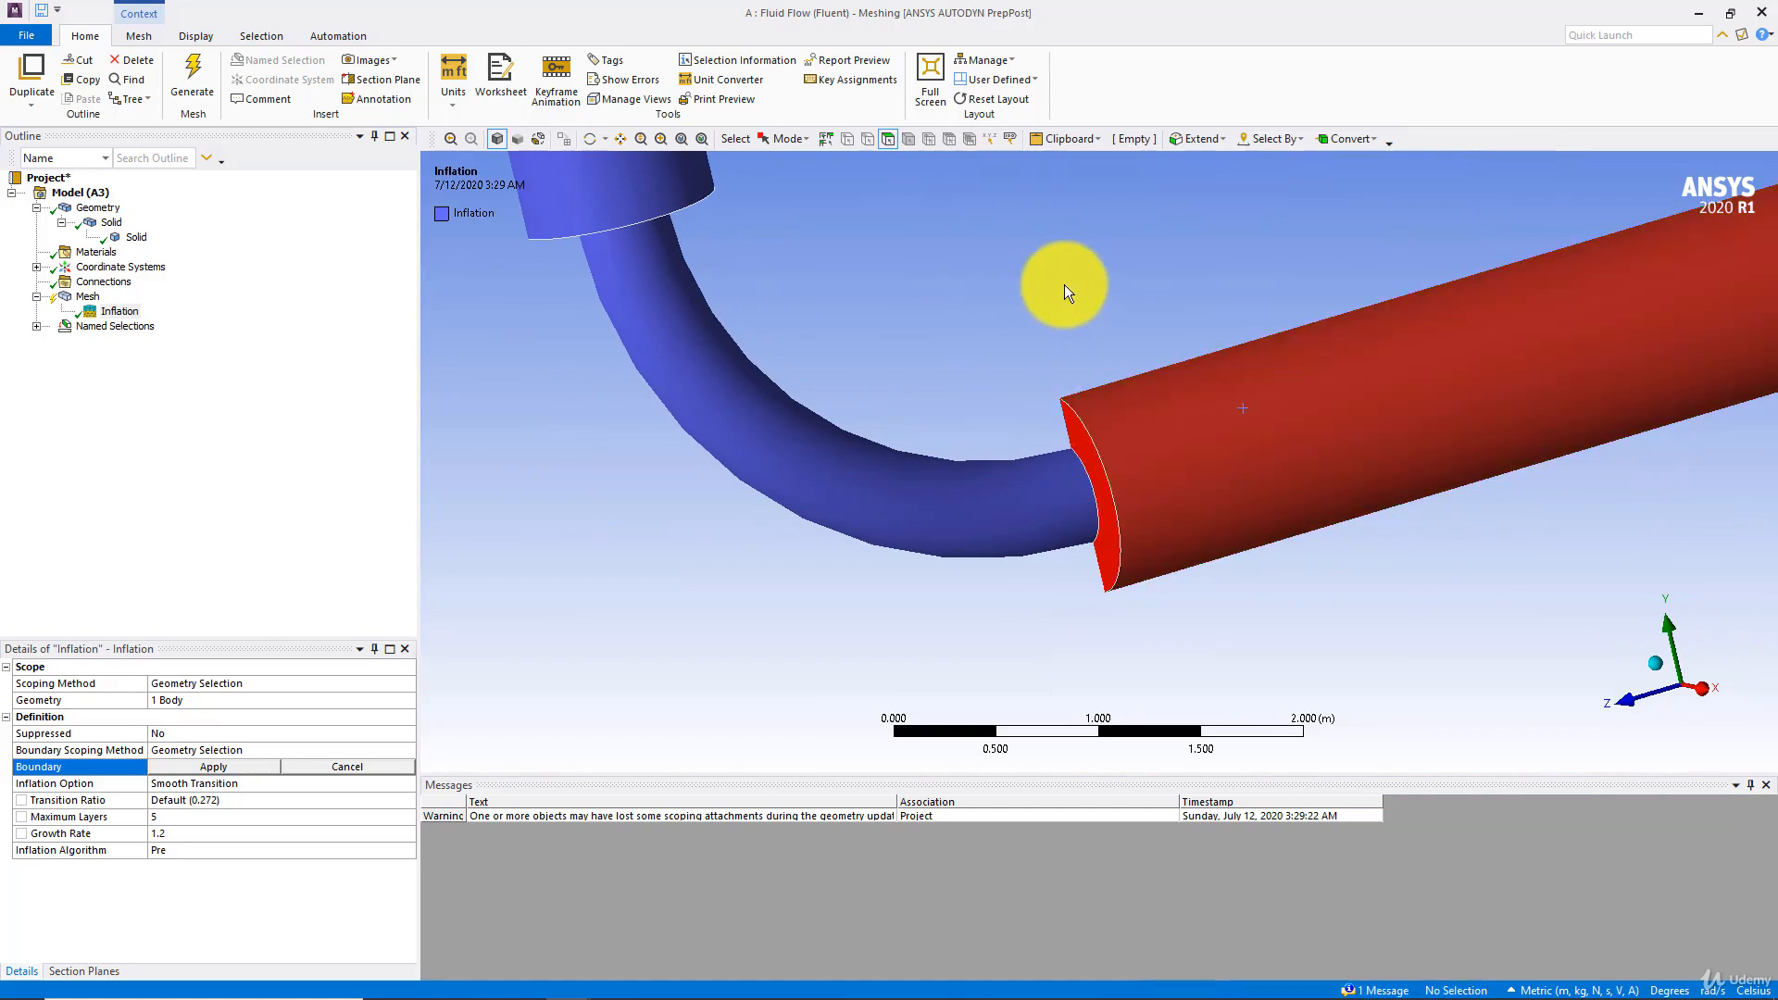
left_click(1144, 454)
left_click(1096, 472, "ctrl")
left_click(997, 491, "ctrl")
middle_click_drag(720, 396, 952, 507)
left_click(976, 481, "ctrl")
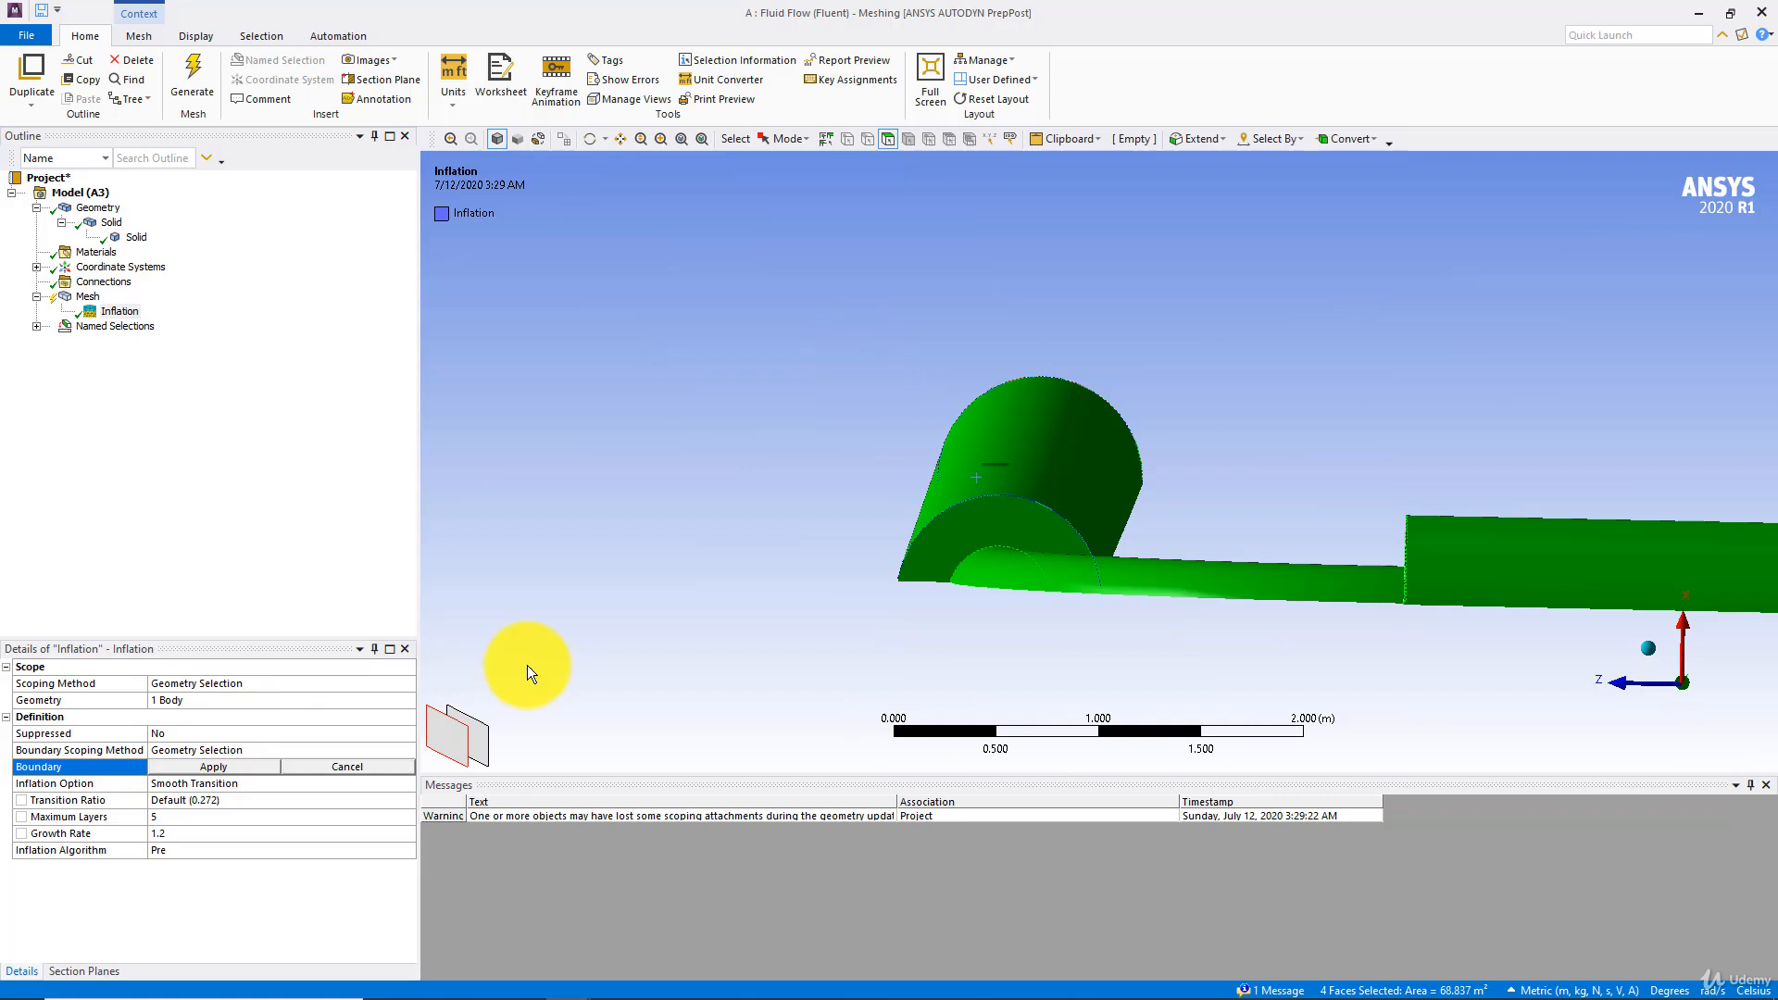
left_click(214, 766)
left_click(208, 74)
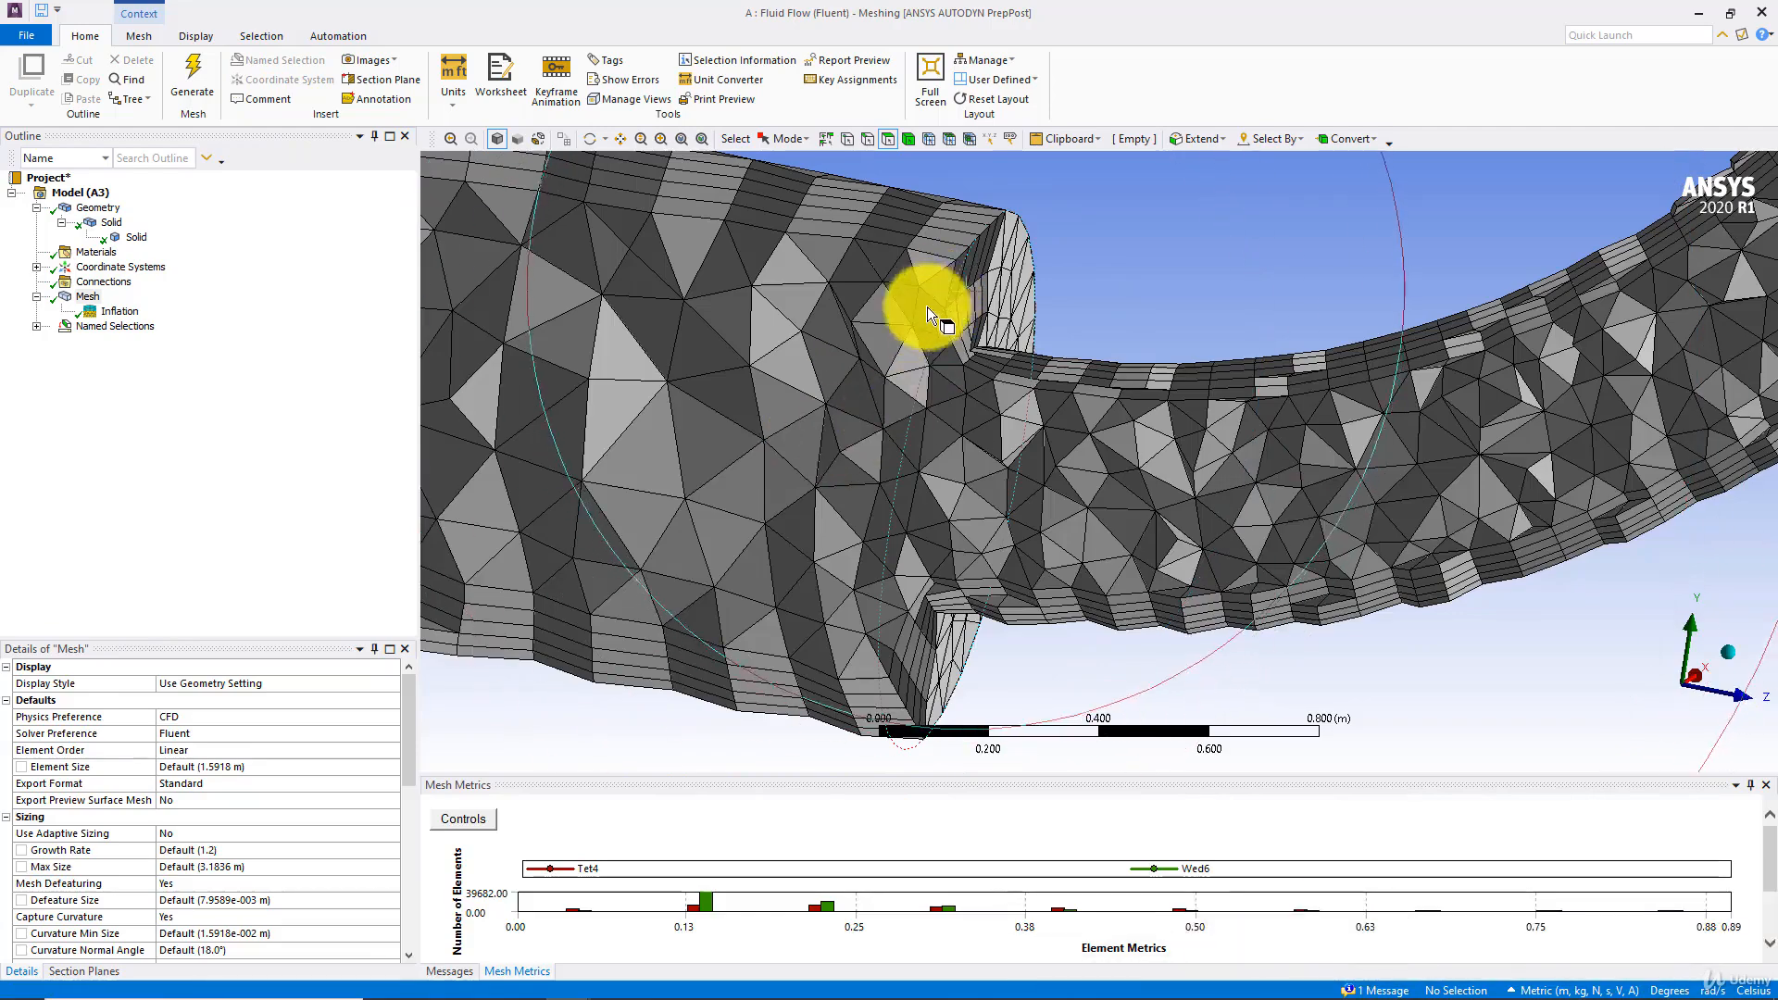
Turn off whole-element display in the section view and examine the inflation layers where the large pipe meets the bend
middle_click_drag(934, 314, 825, 371)
left_click(71, 971)
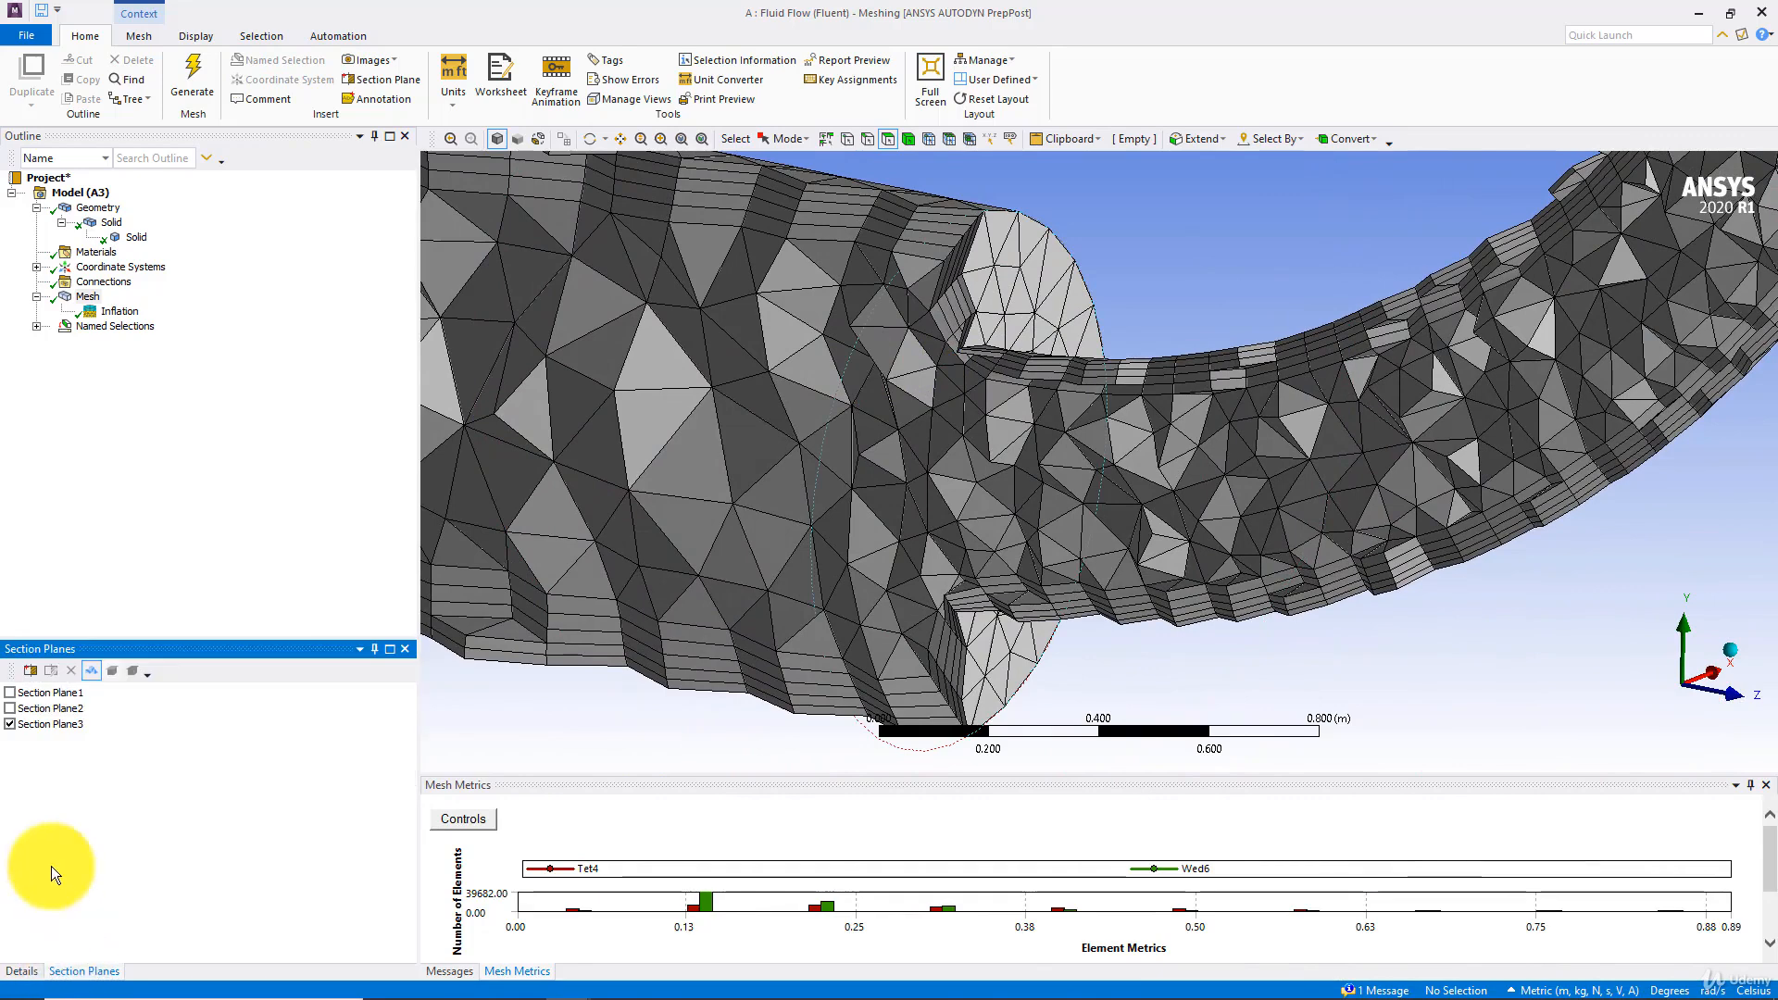
left_click(93, 671)
middle_click_drag(875, 465, 1032, 412)
middle_click_drag(980, 224, 987, 289)
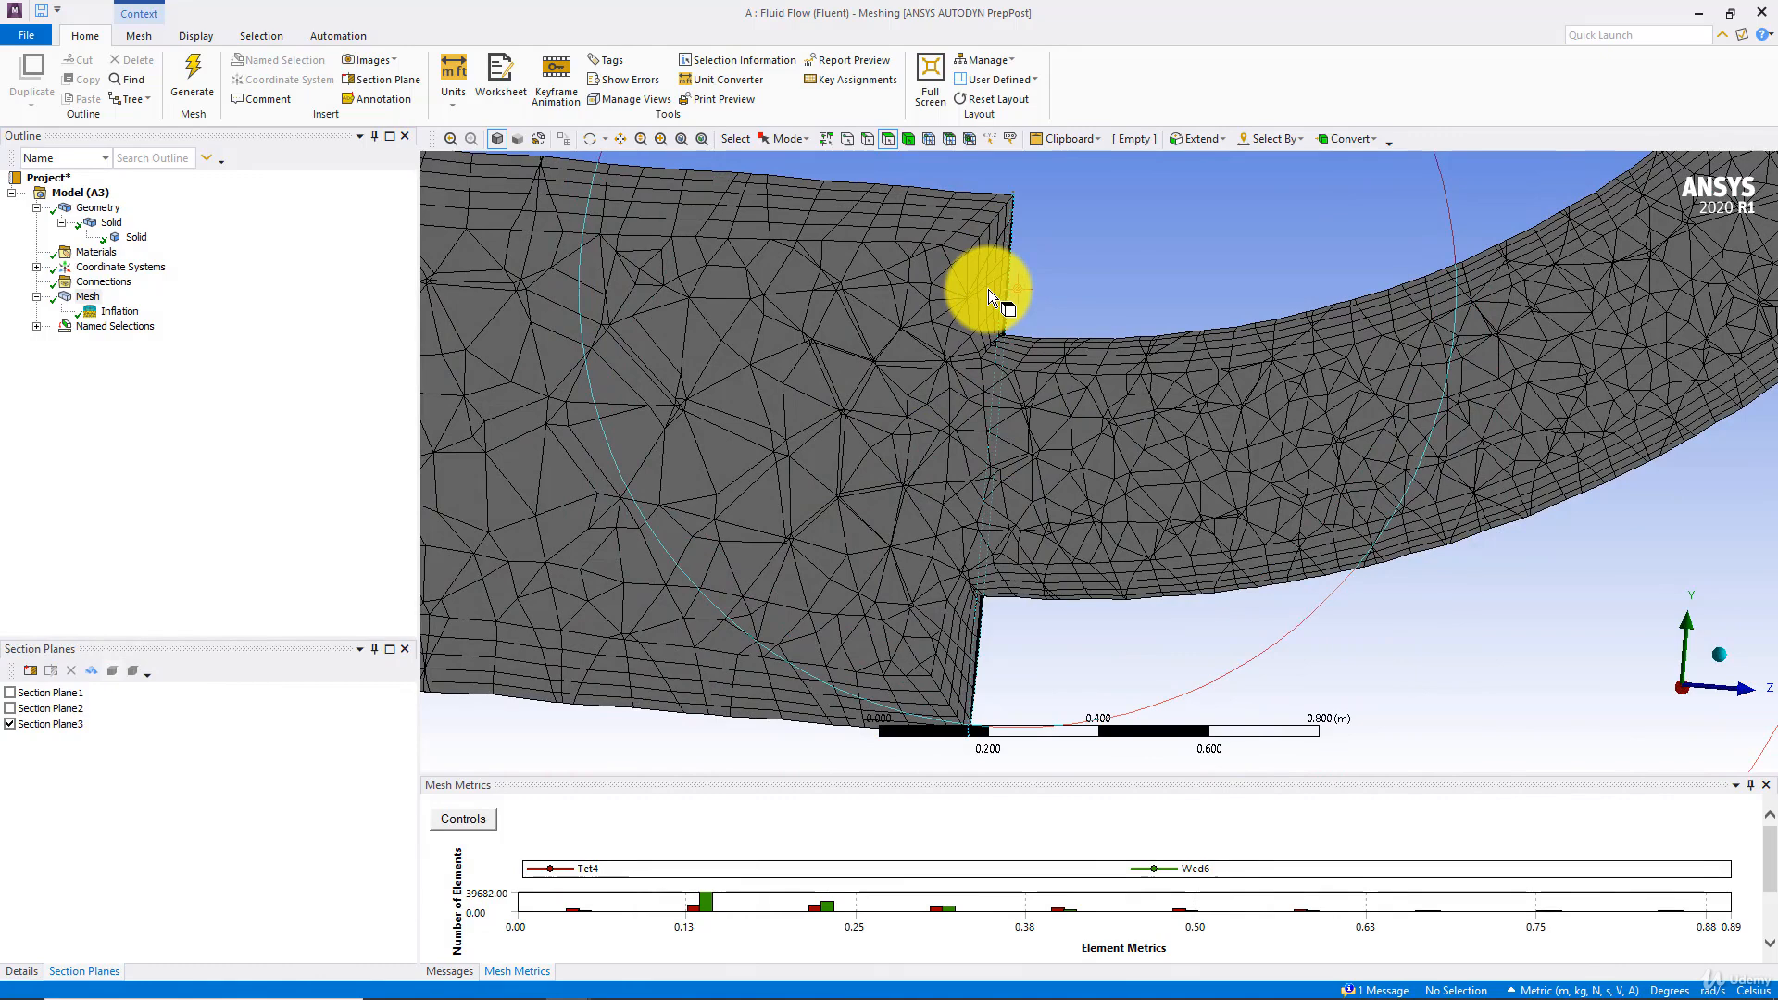
middle_click_drag(988, 289, 1185, 452)
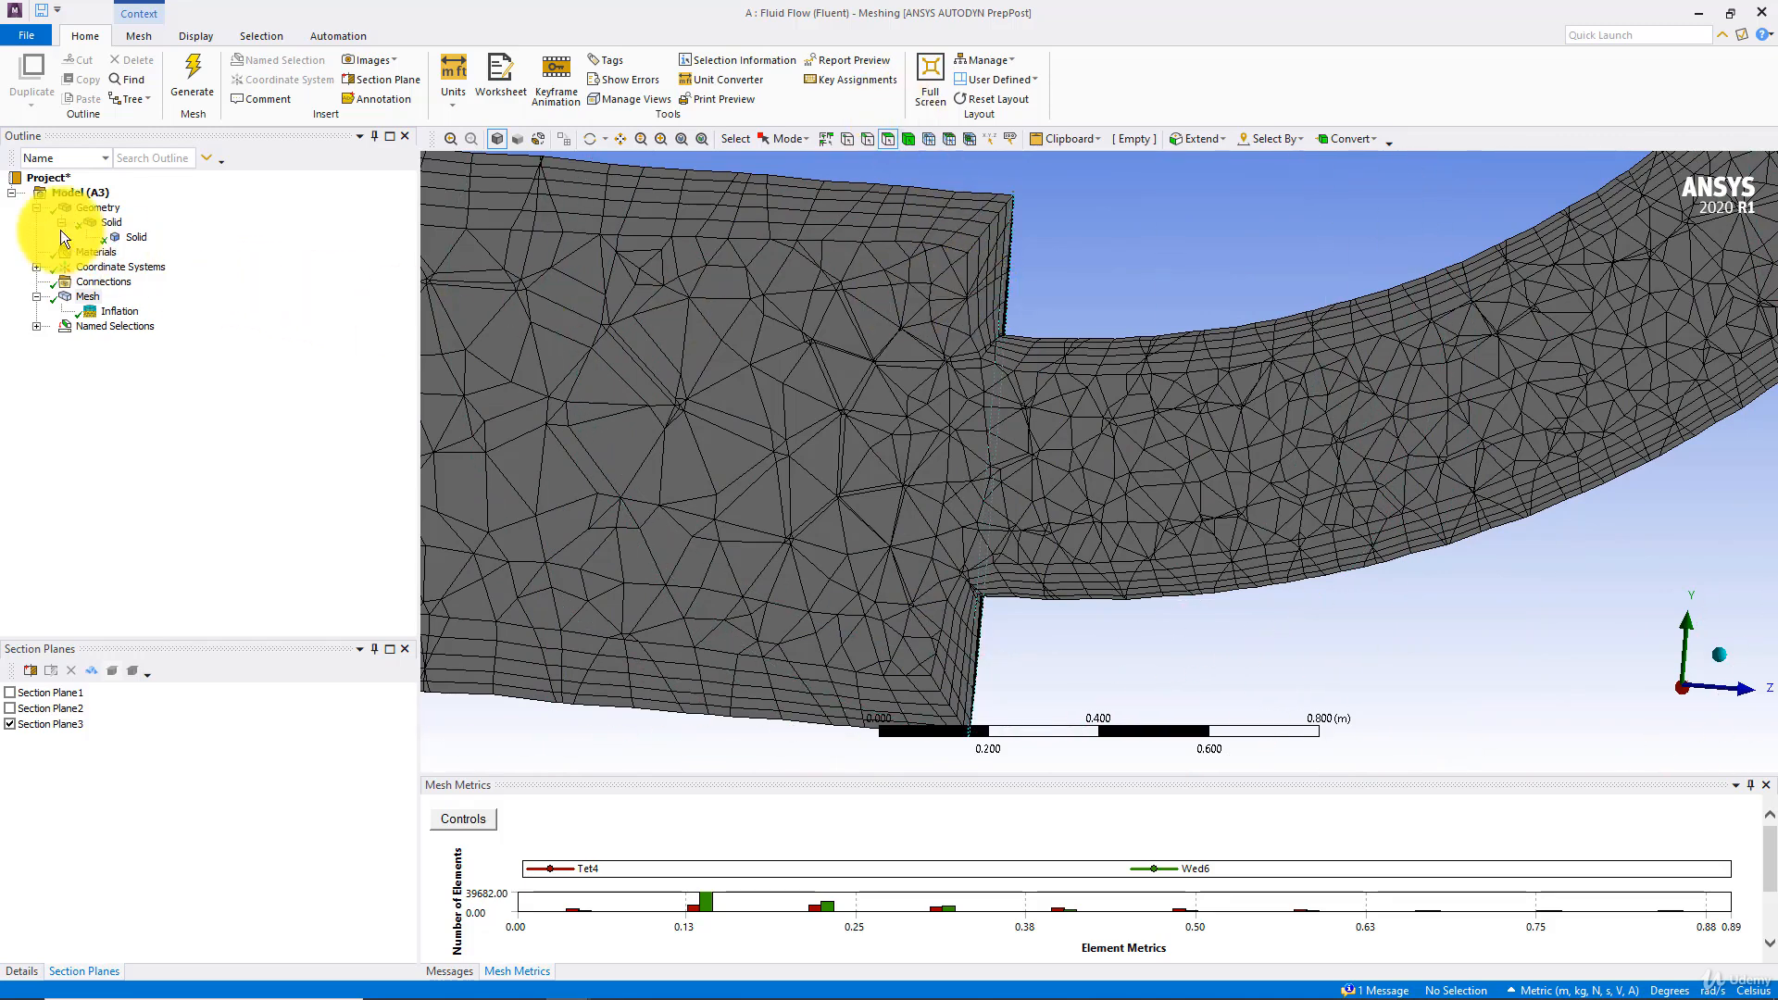
middle_click_drag(903, 278, 397, 380)
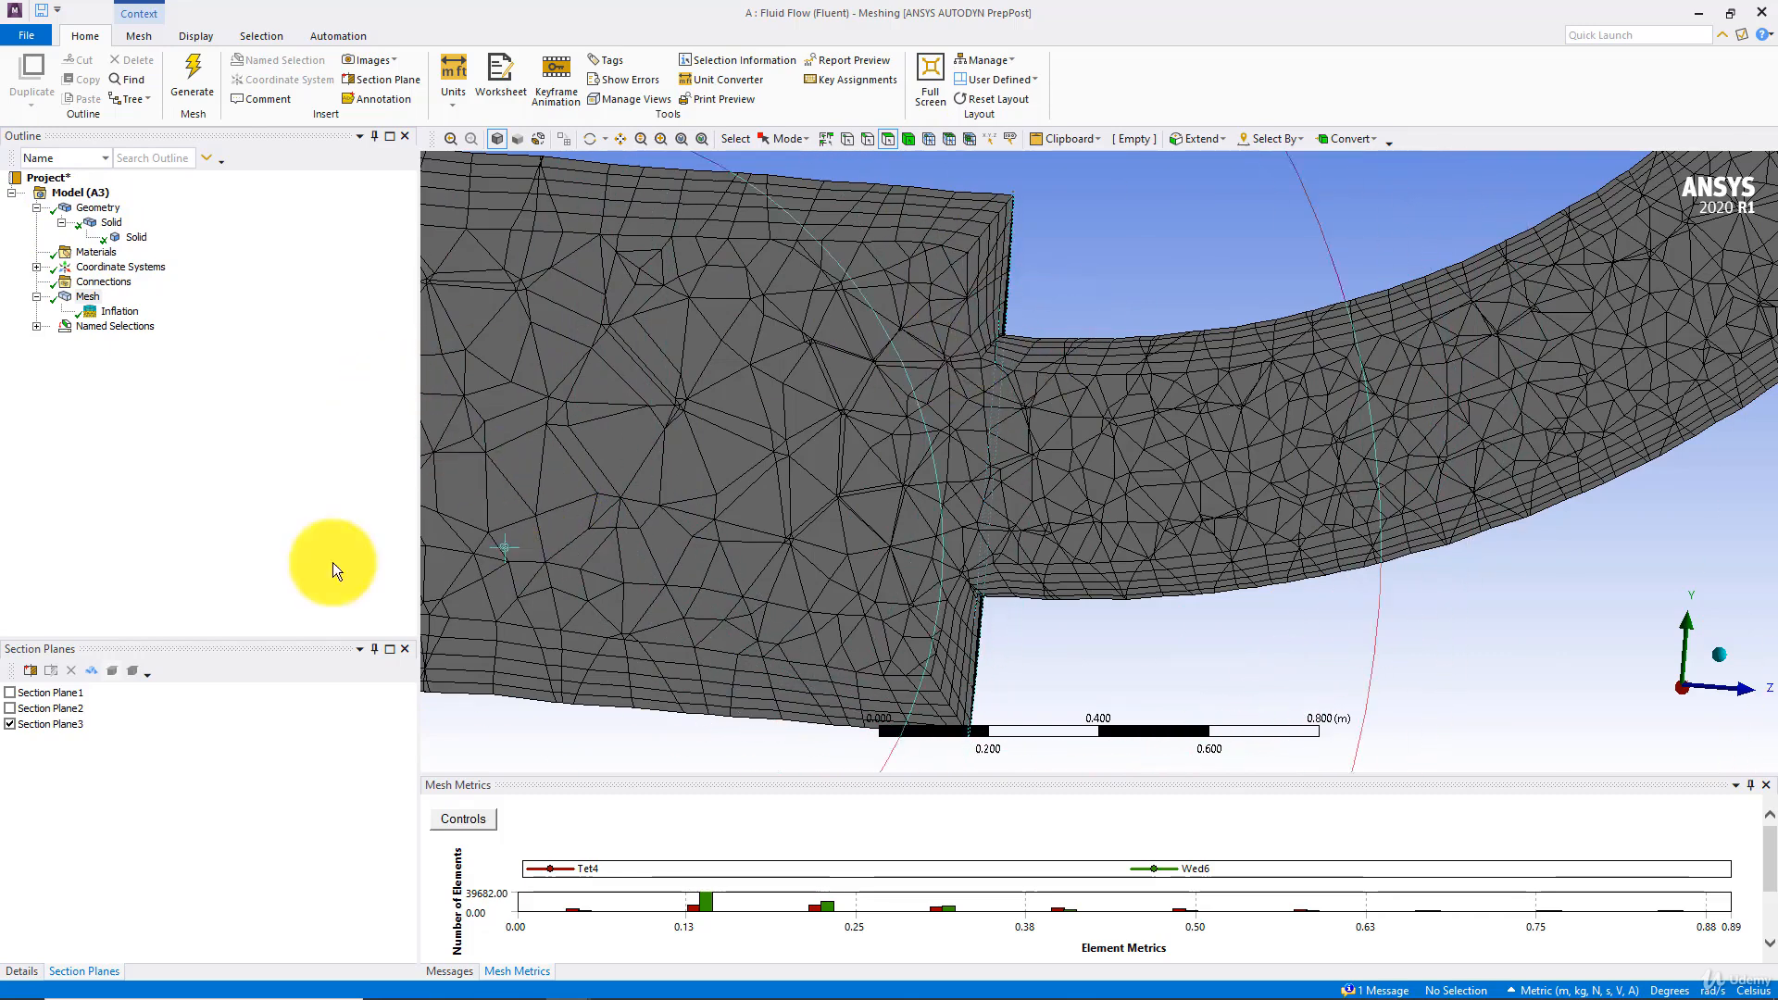
Add a mesh method scoped to the merged solid, set it to MultiZone and generate the mesh
right_click(96, 298)
mouse_move(130, 309)
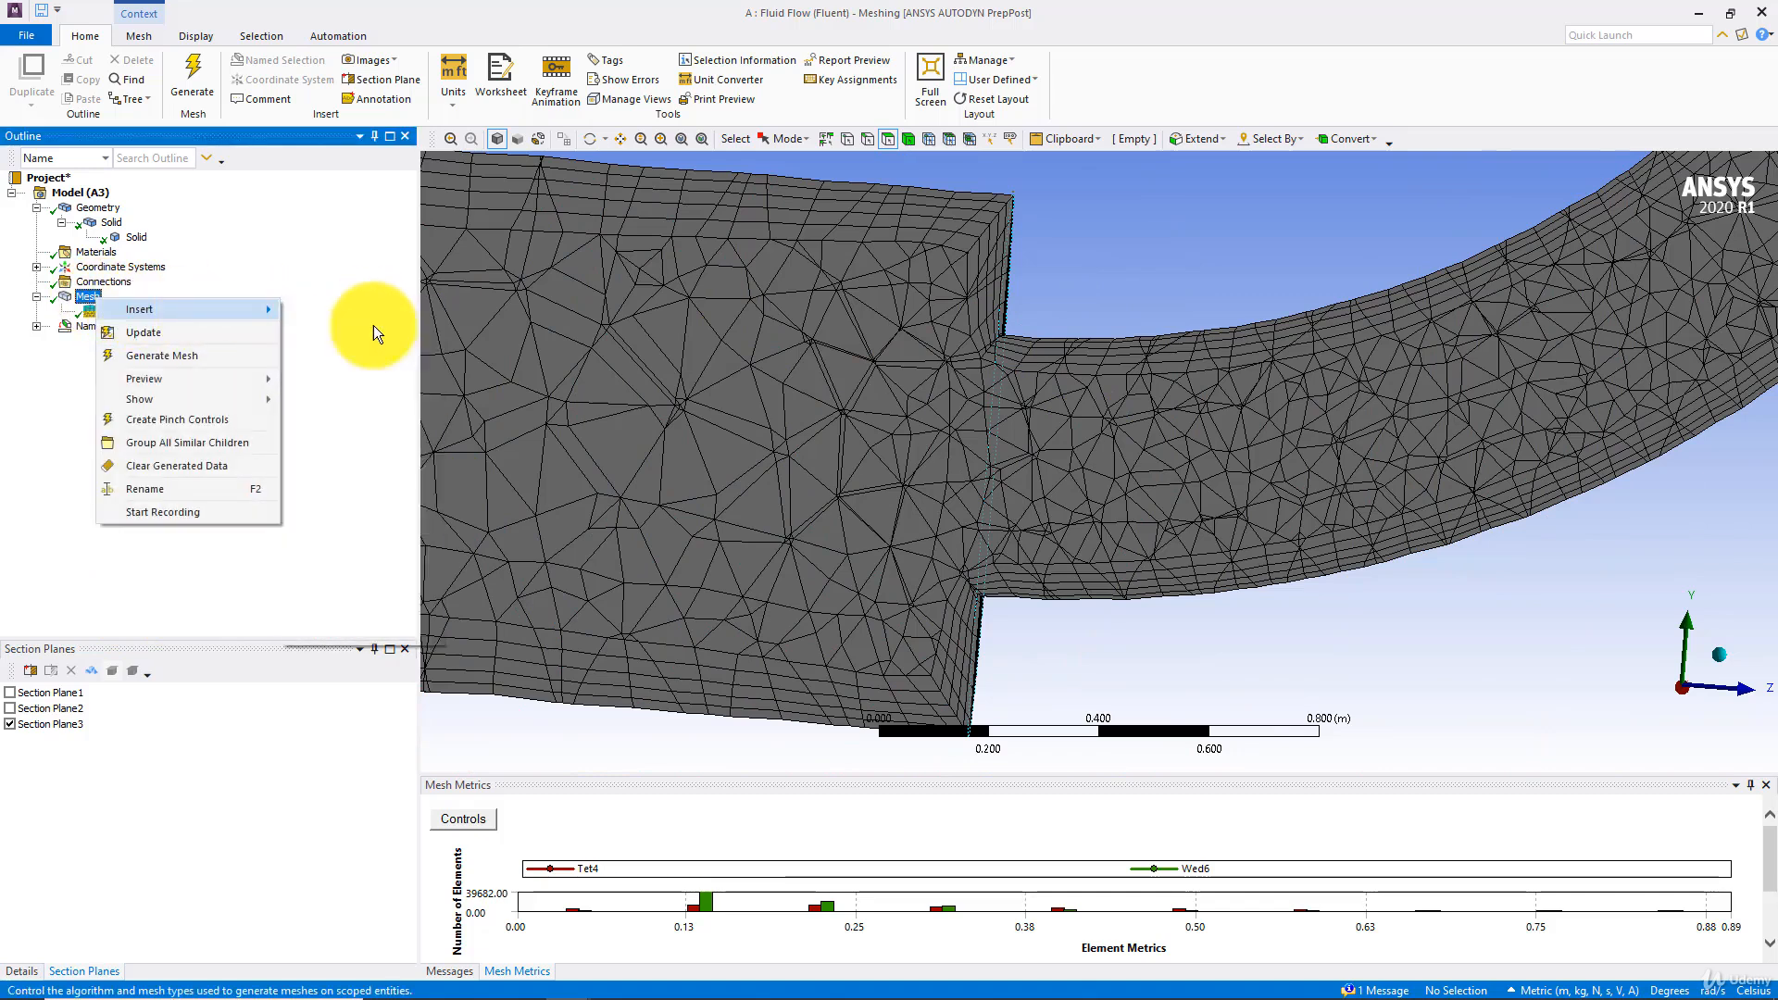
left_click(370, 315)
left_click(827, 405)
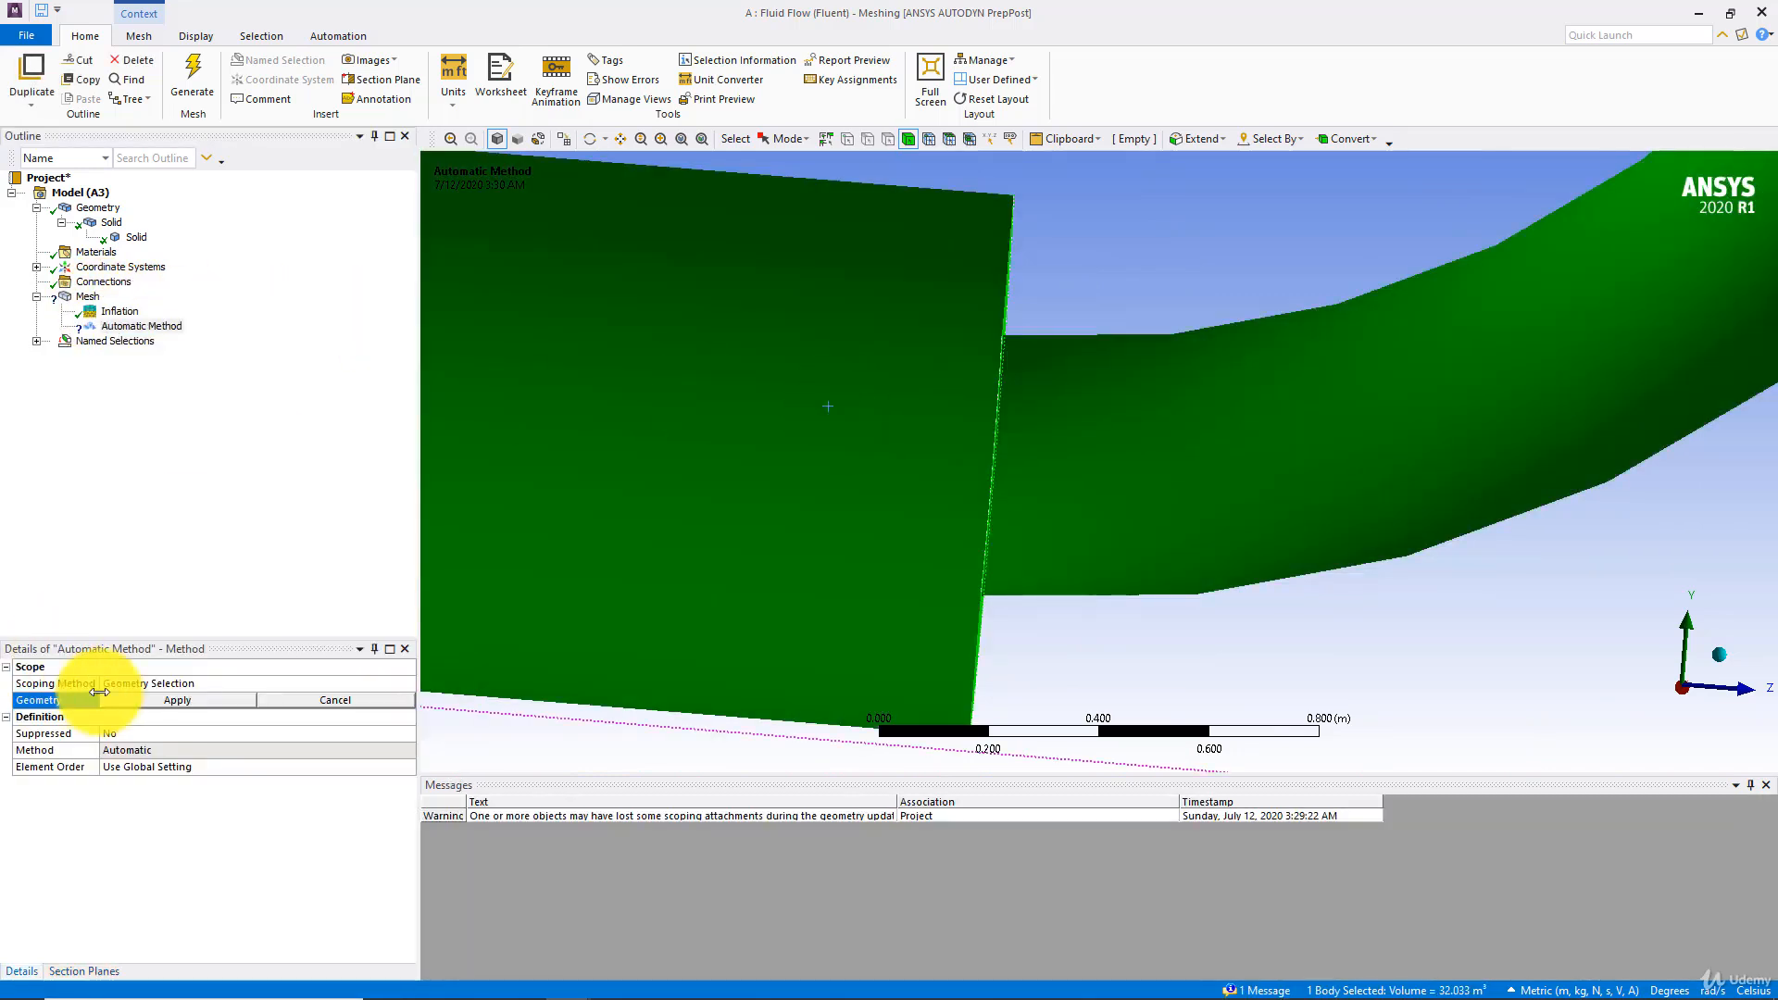
left_click(183, 699)
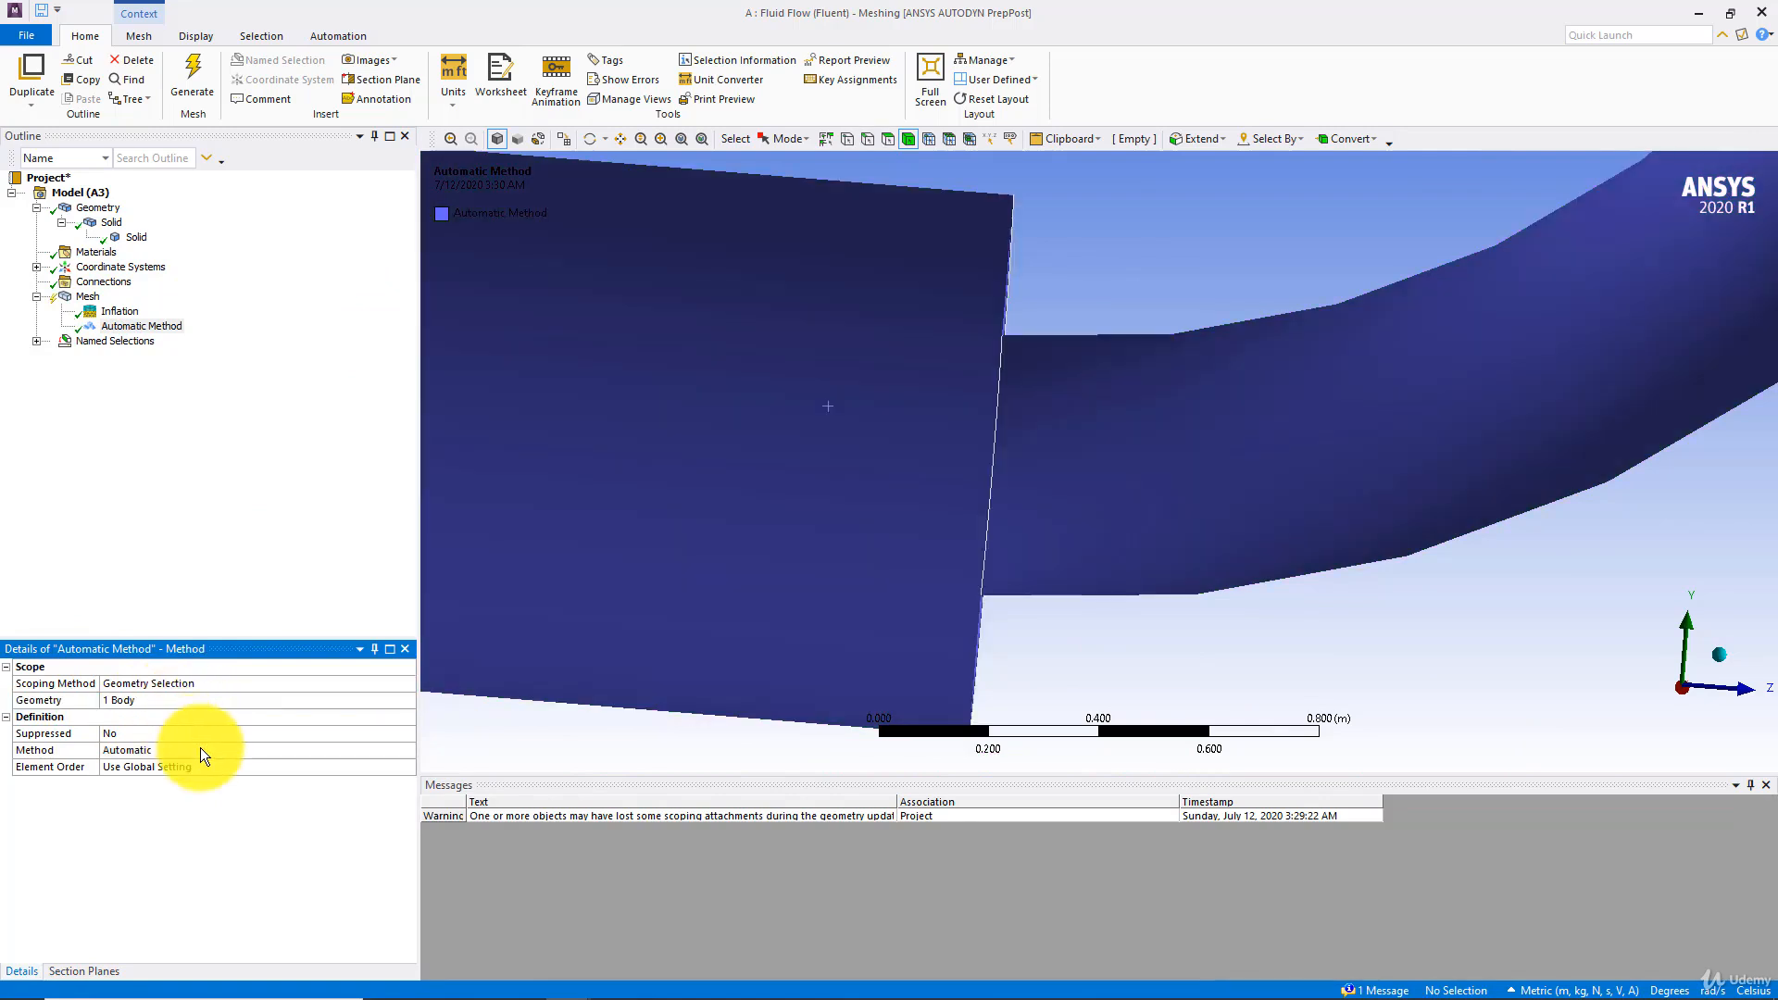
left_click(200, 750)
left_click(407, 750)
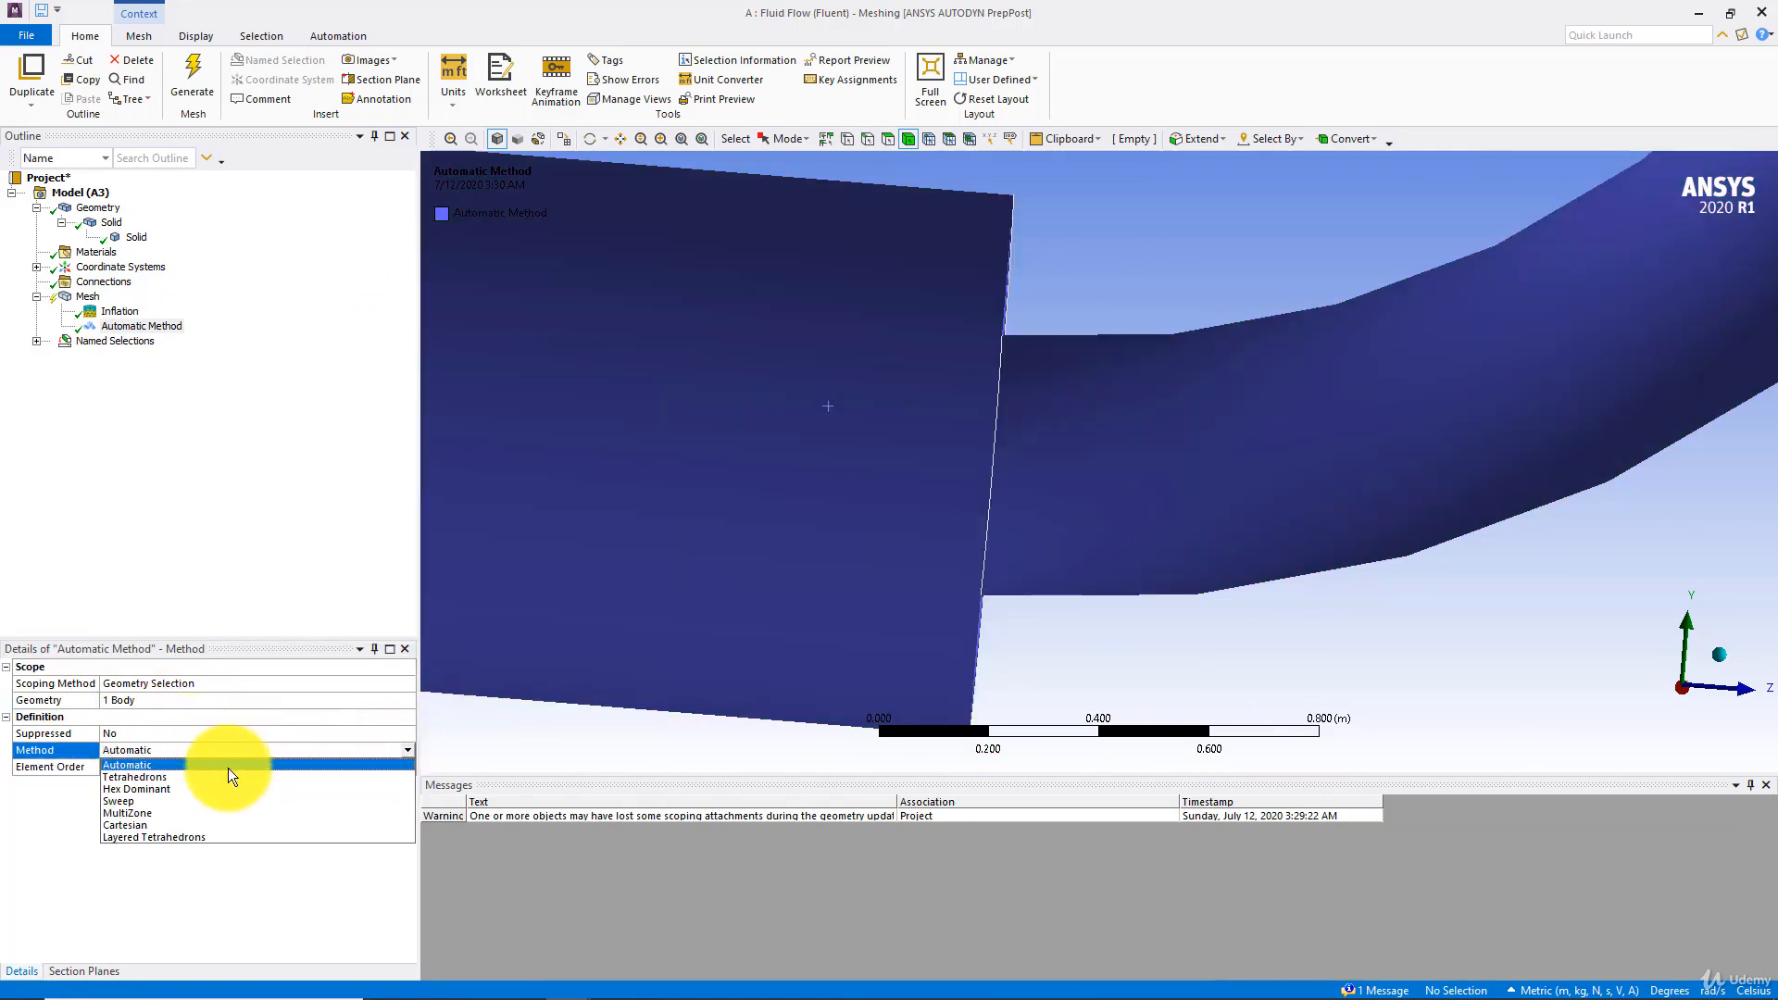
left_click(147, 811)
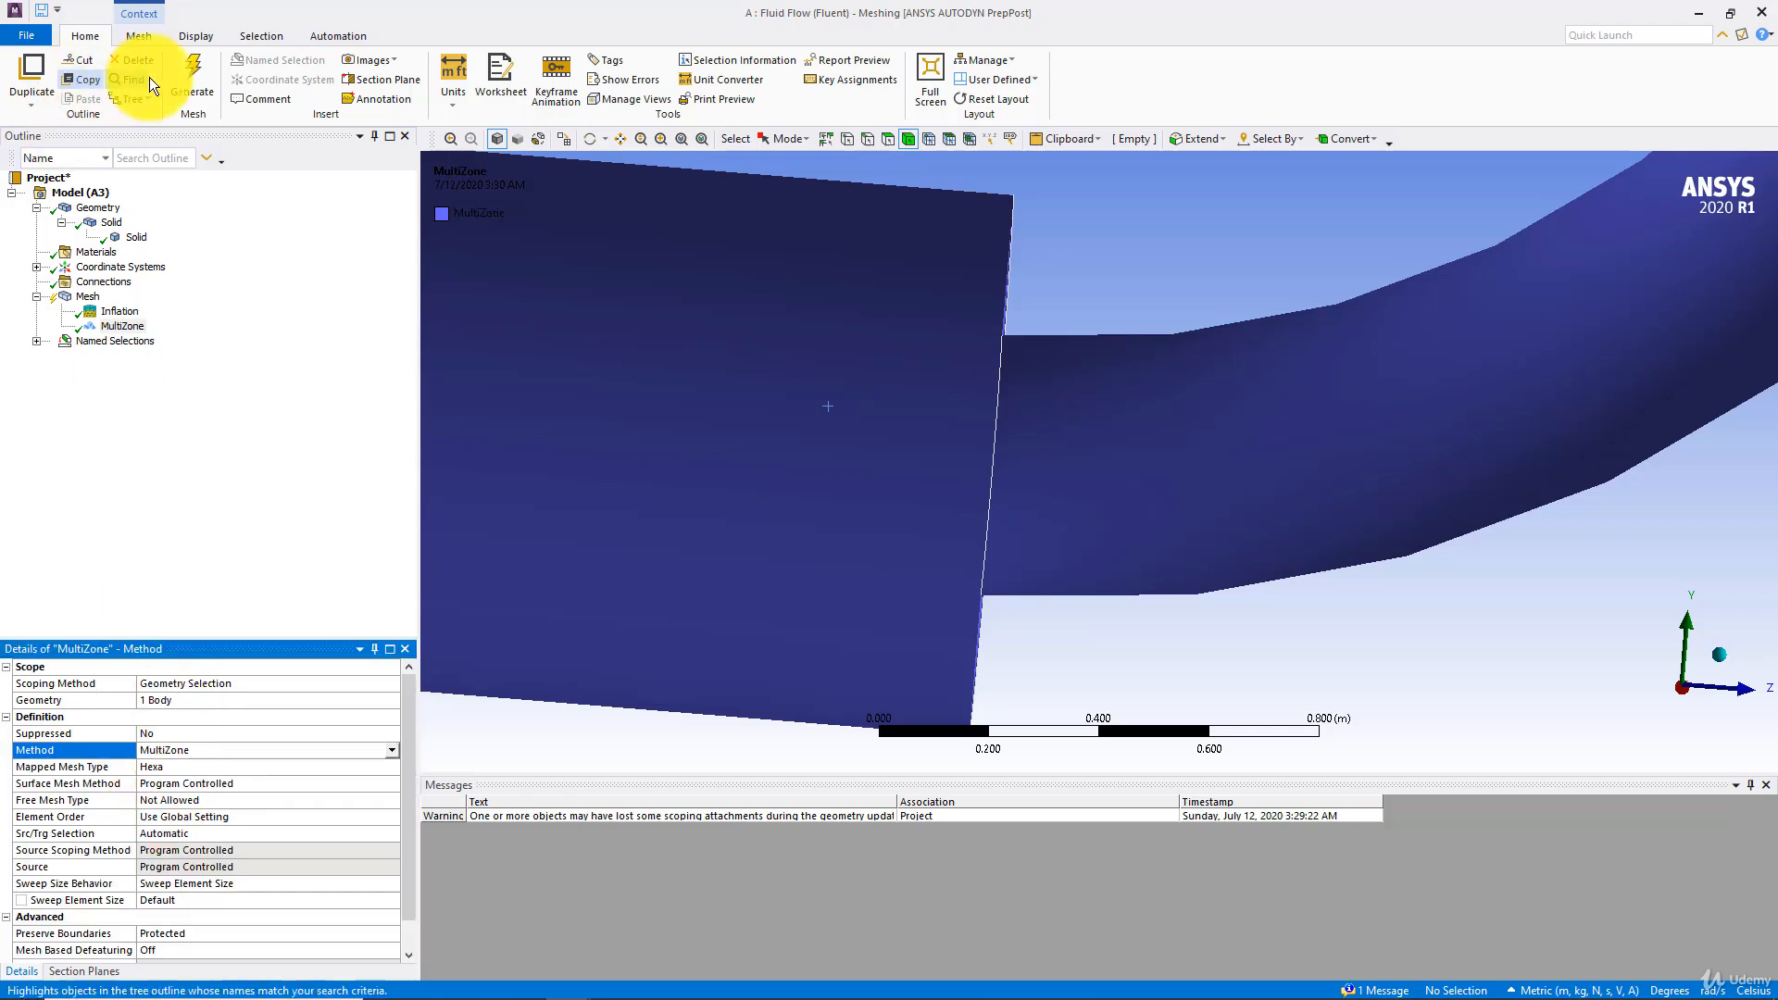
left_click(185, 74)
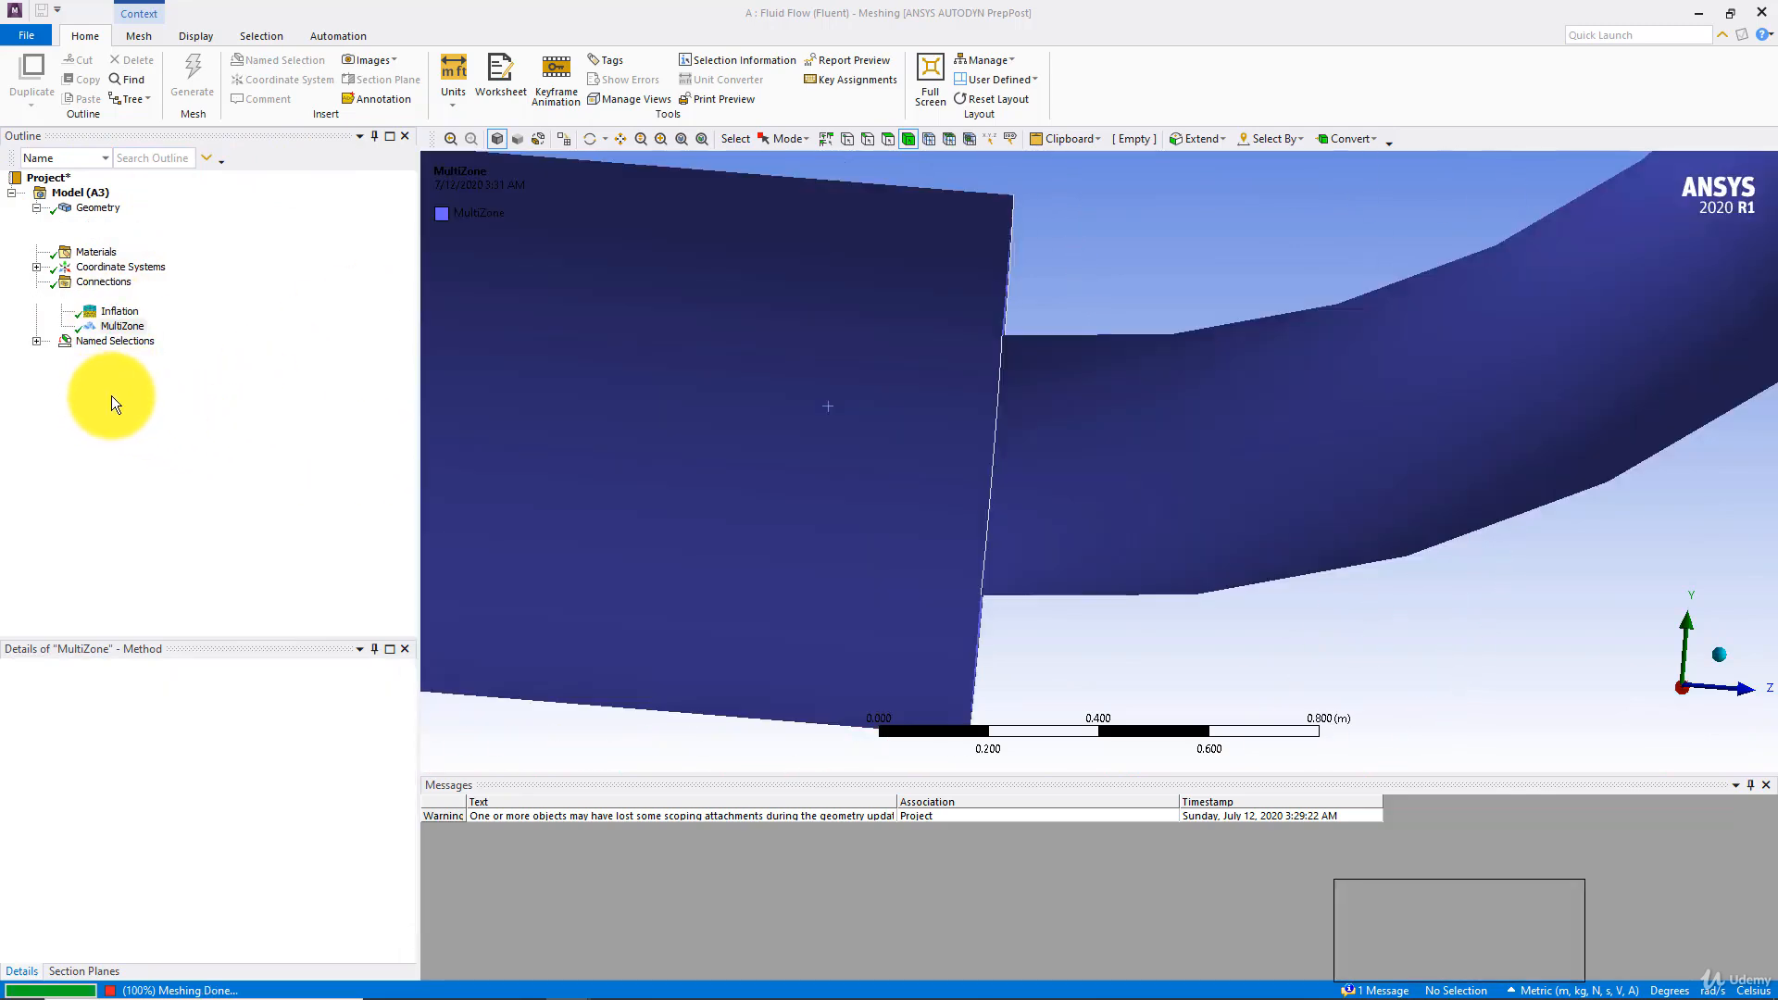
Turn off Section Plane3 and examine the MultiZone mesh on the large horizontal pipe's circular end face
left_click(89, 303)
scroll(695, 386, "down", 3)
middle_click_drag(683, 386, 778, 463)
left_click(81, 973)
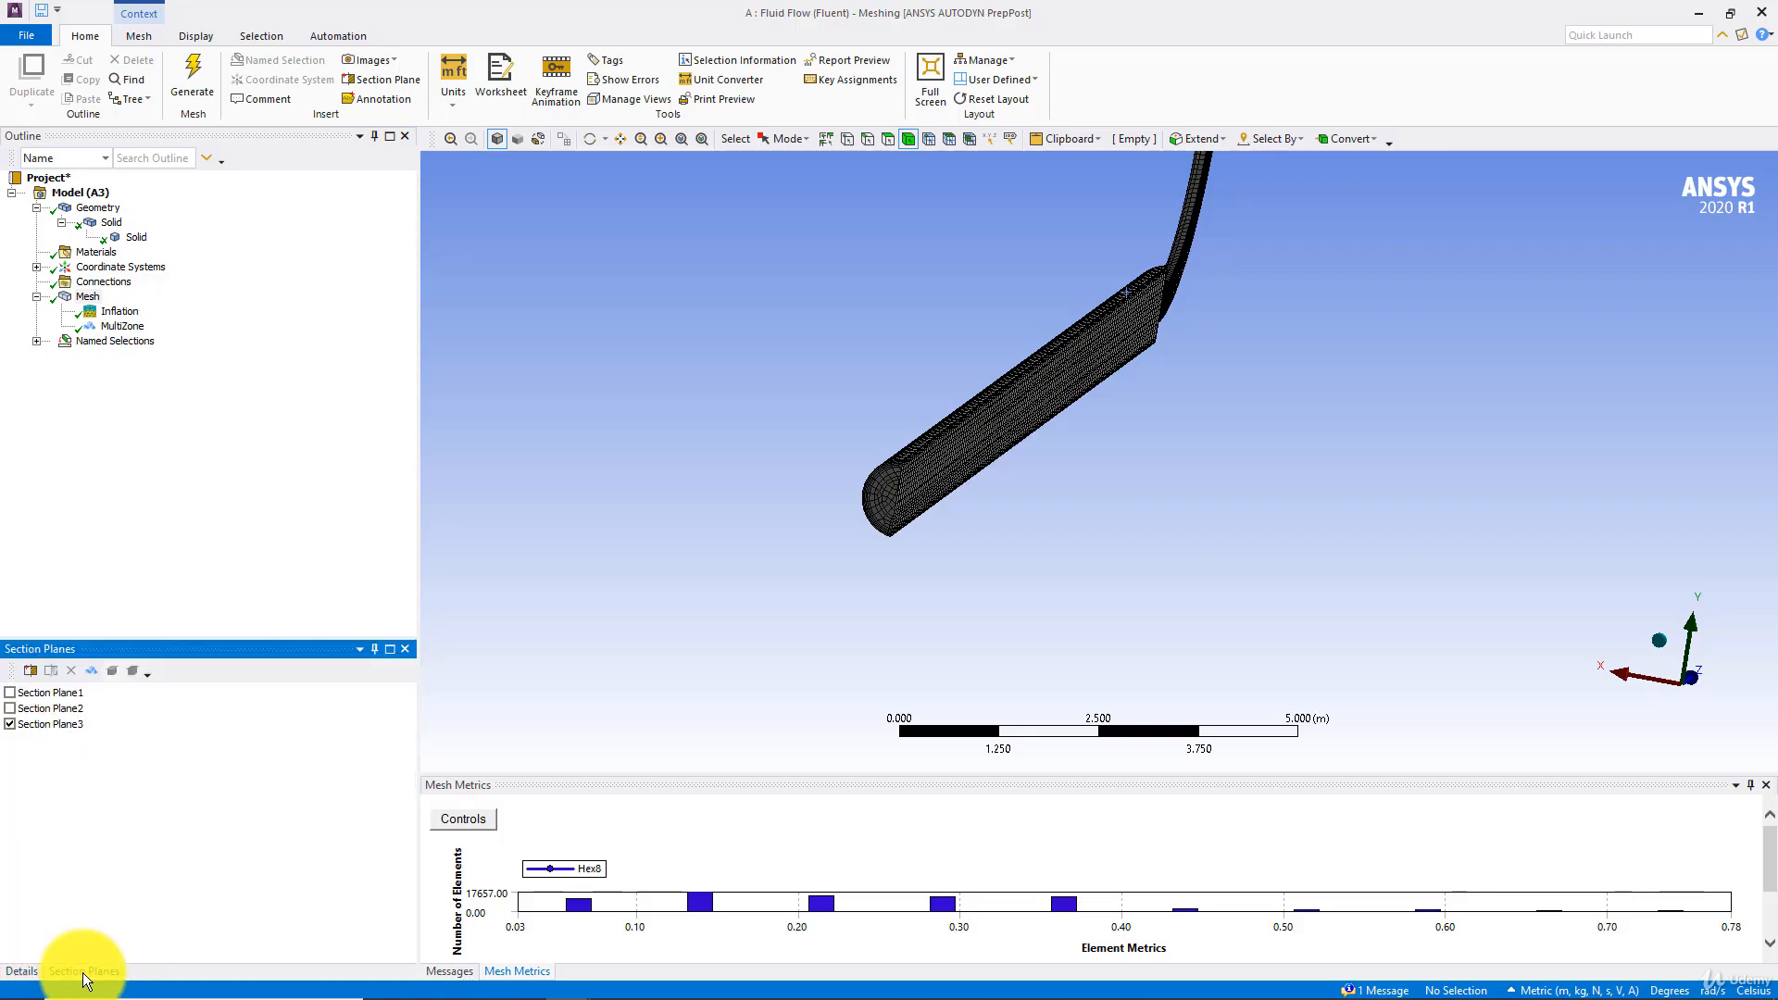
left_click(11, 726)
scroll(817, 554, "up", 5)
middle_click_drag(772, 550, 965, 519, "ctrl")
scroll(963, 525, "up", 5)
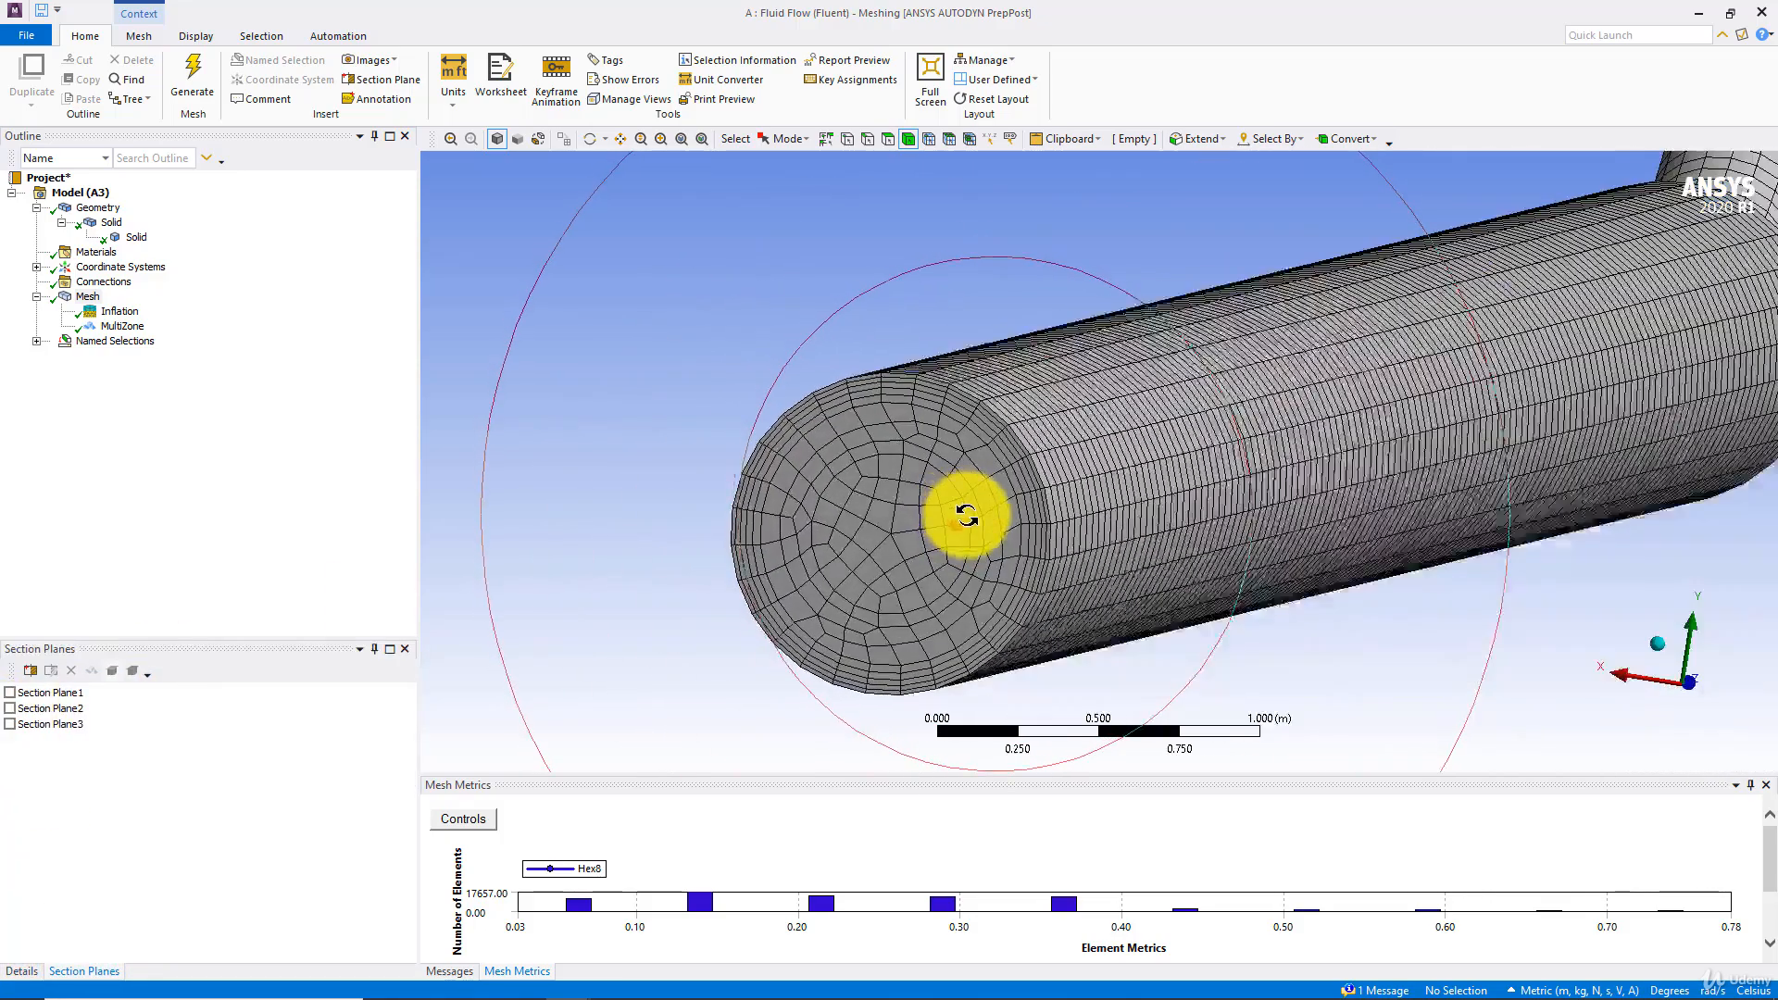
scroll(965, 519, "up", 4)
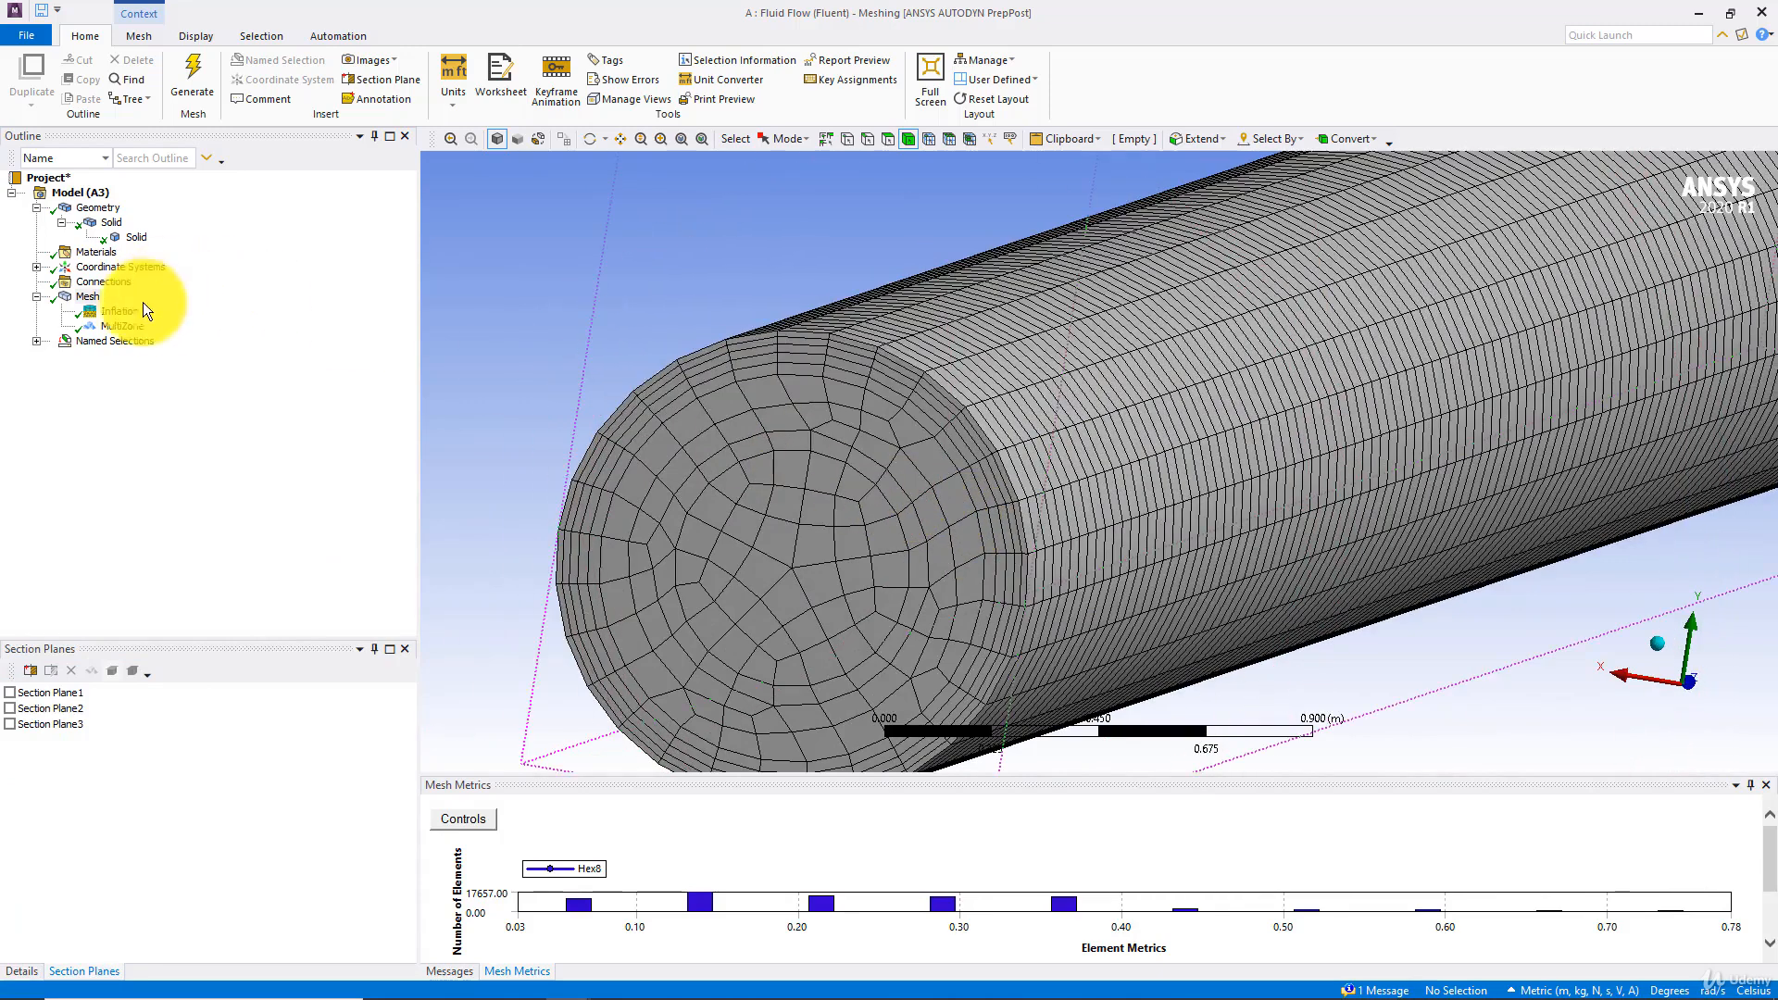
Add Face Meshing to the large horizontal pipe's circular end face and generate the mesh
right_click(89, 297)
mouse_move(133, 309)
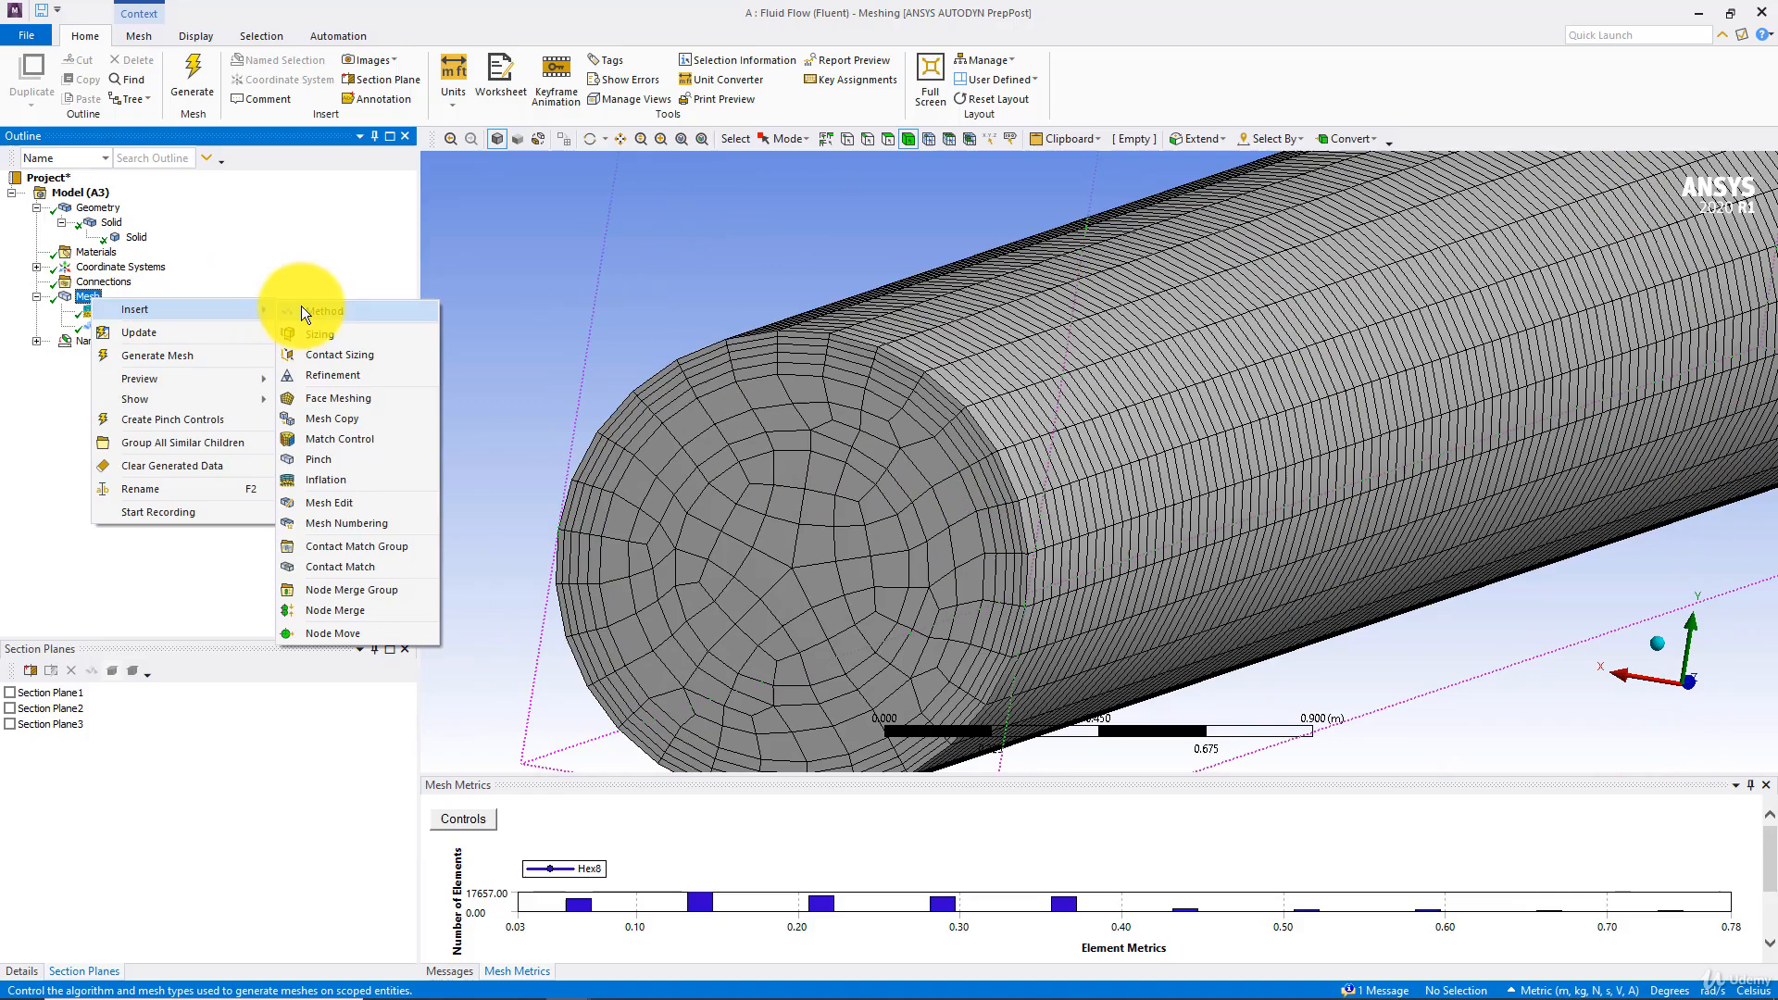
left_click(335, 398)
left_click(228, 699)
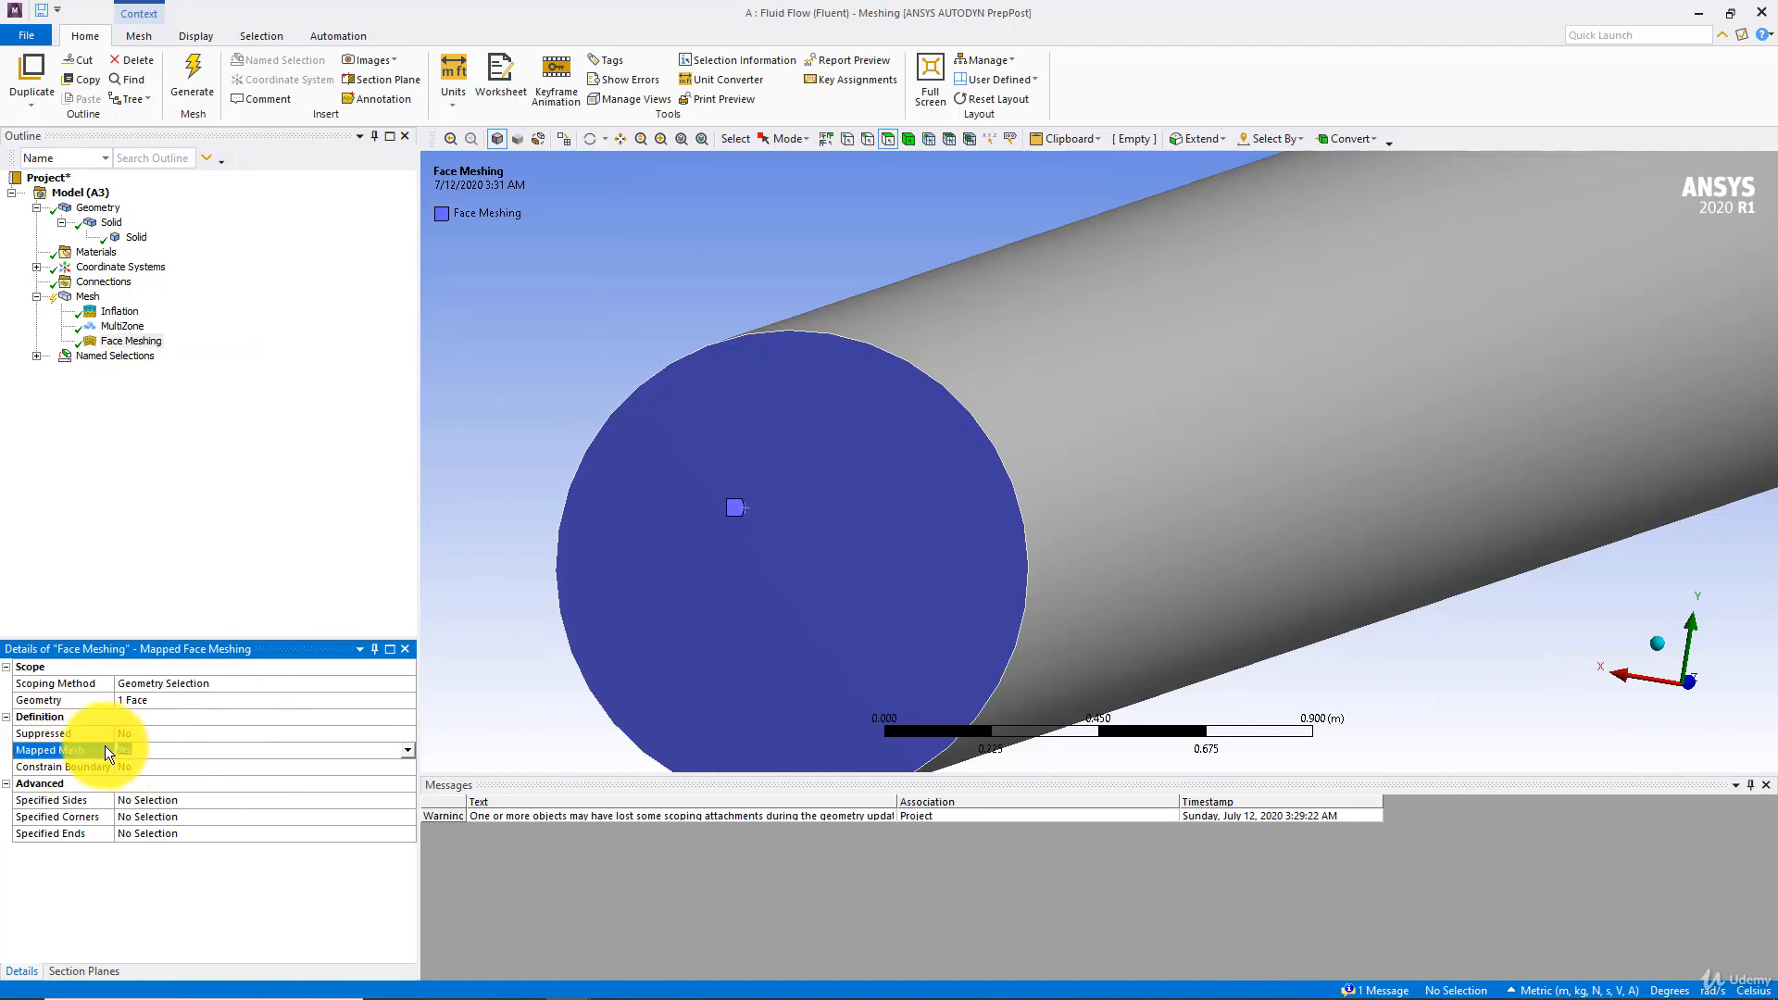
left_click(192, 78)
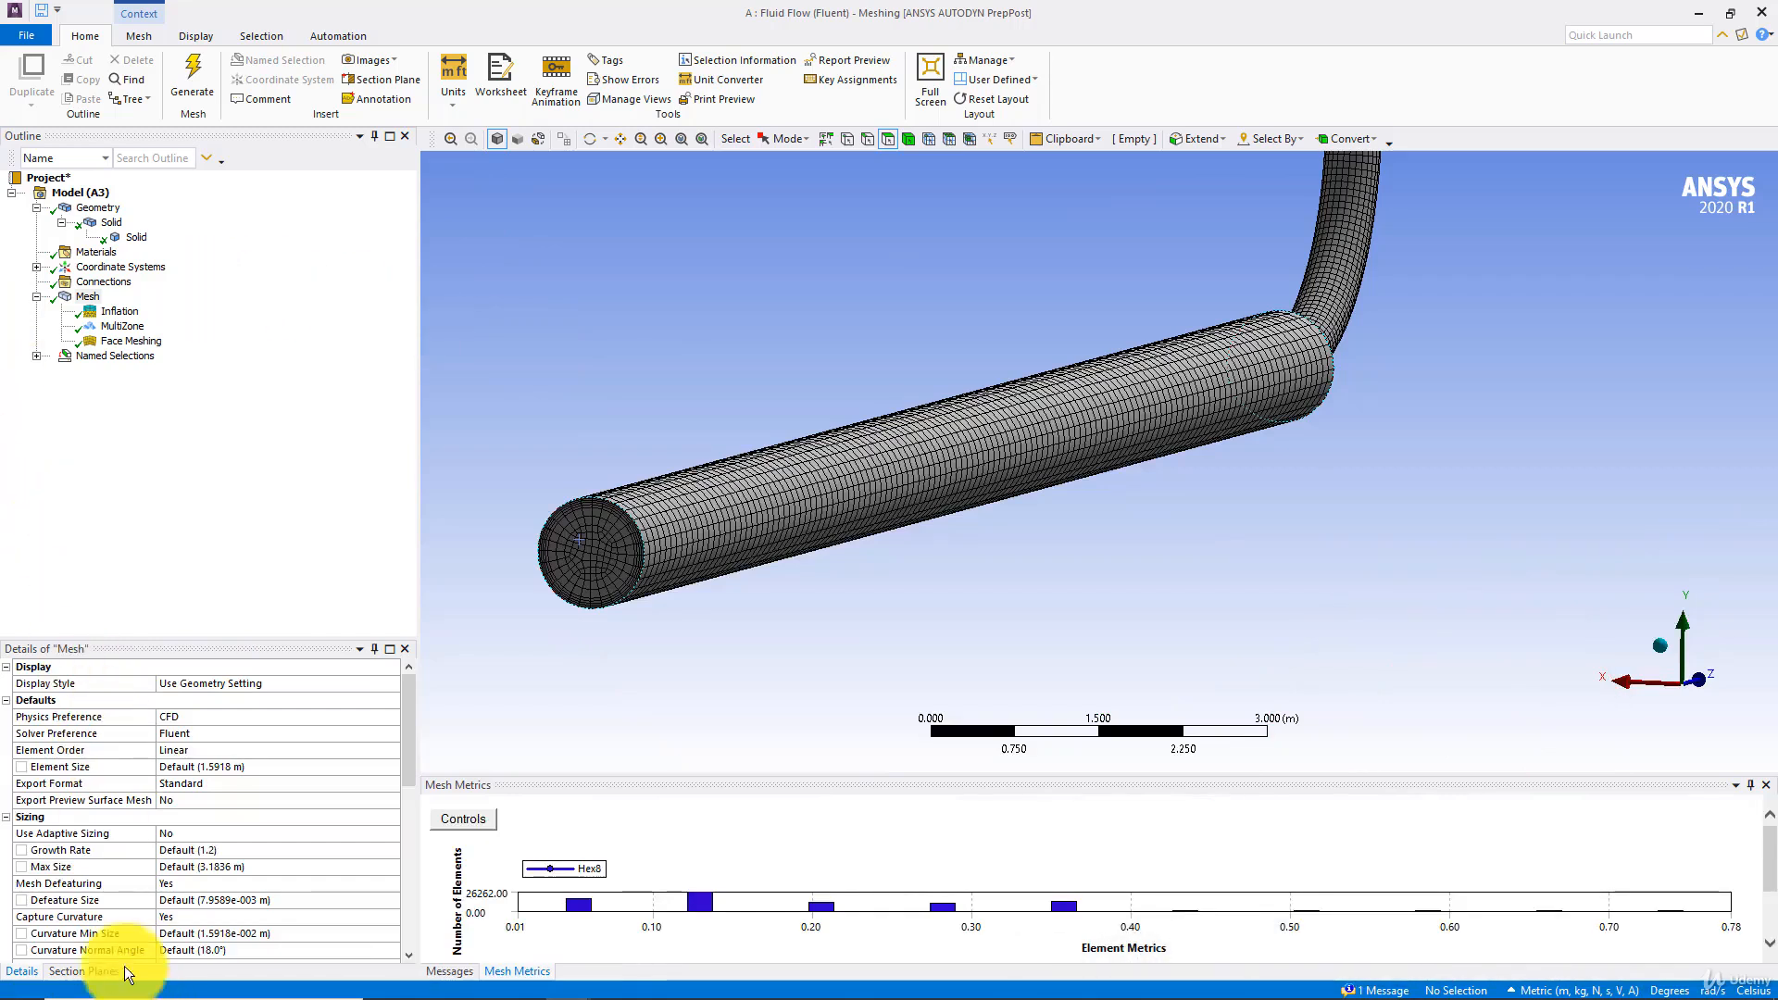
Section the mesh with Section Plane3, showing whole elements, and examine the elements at the bend junction and inside the large pipe
left_click(111, 970)
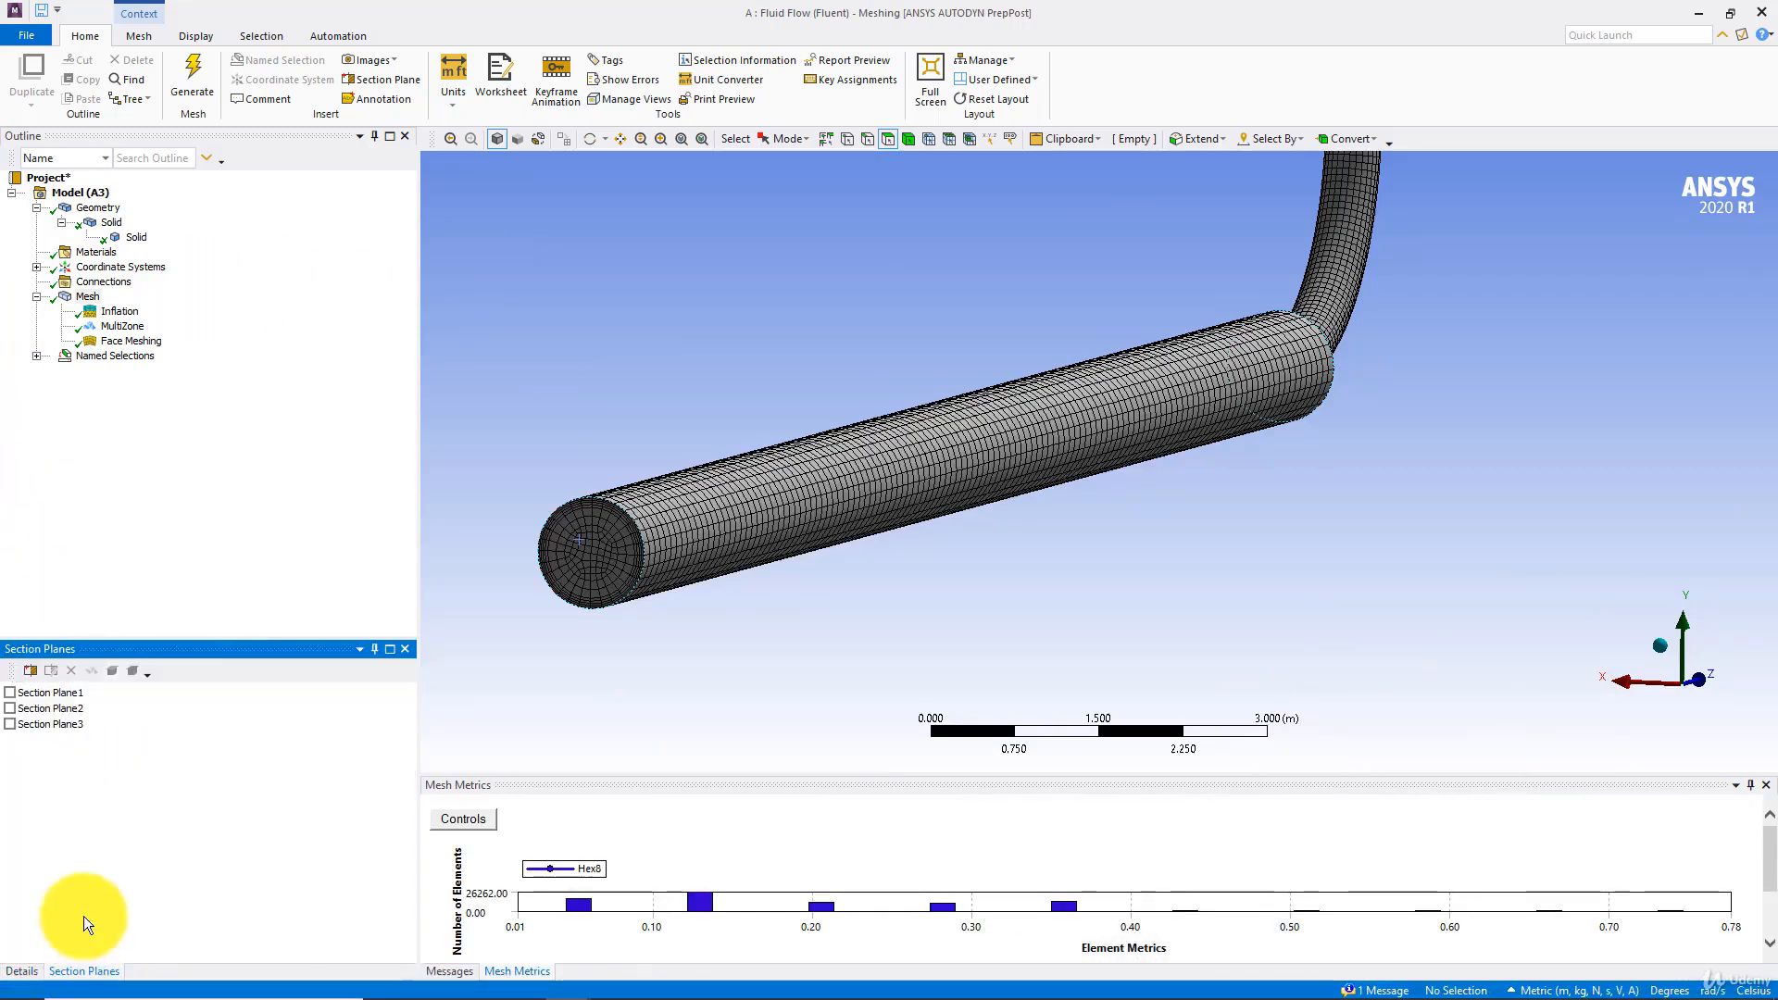
left_click(9, 724)
middle_click_drag(1065, 282, 1167, 314)
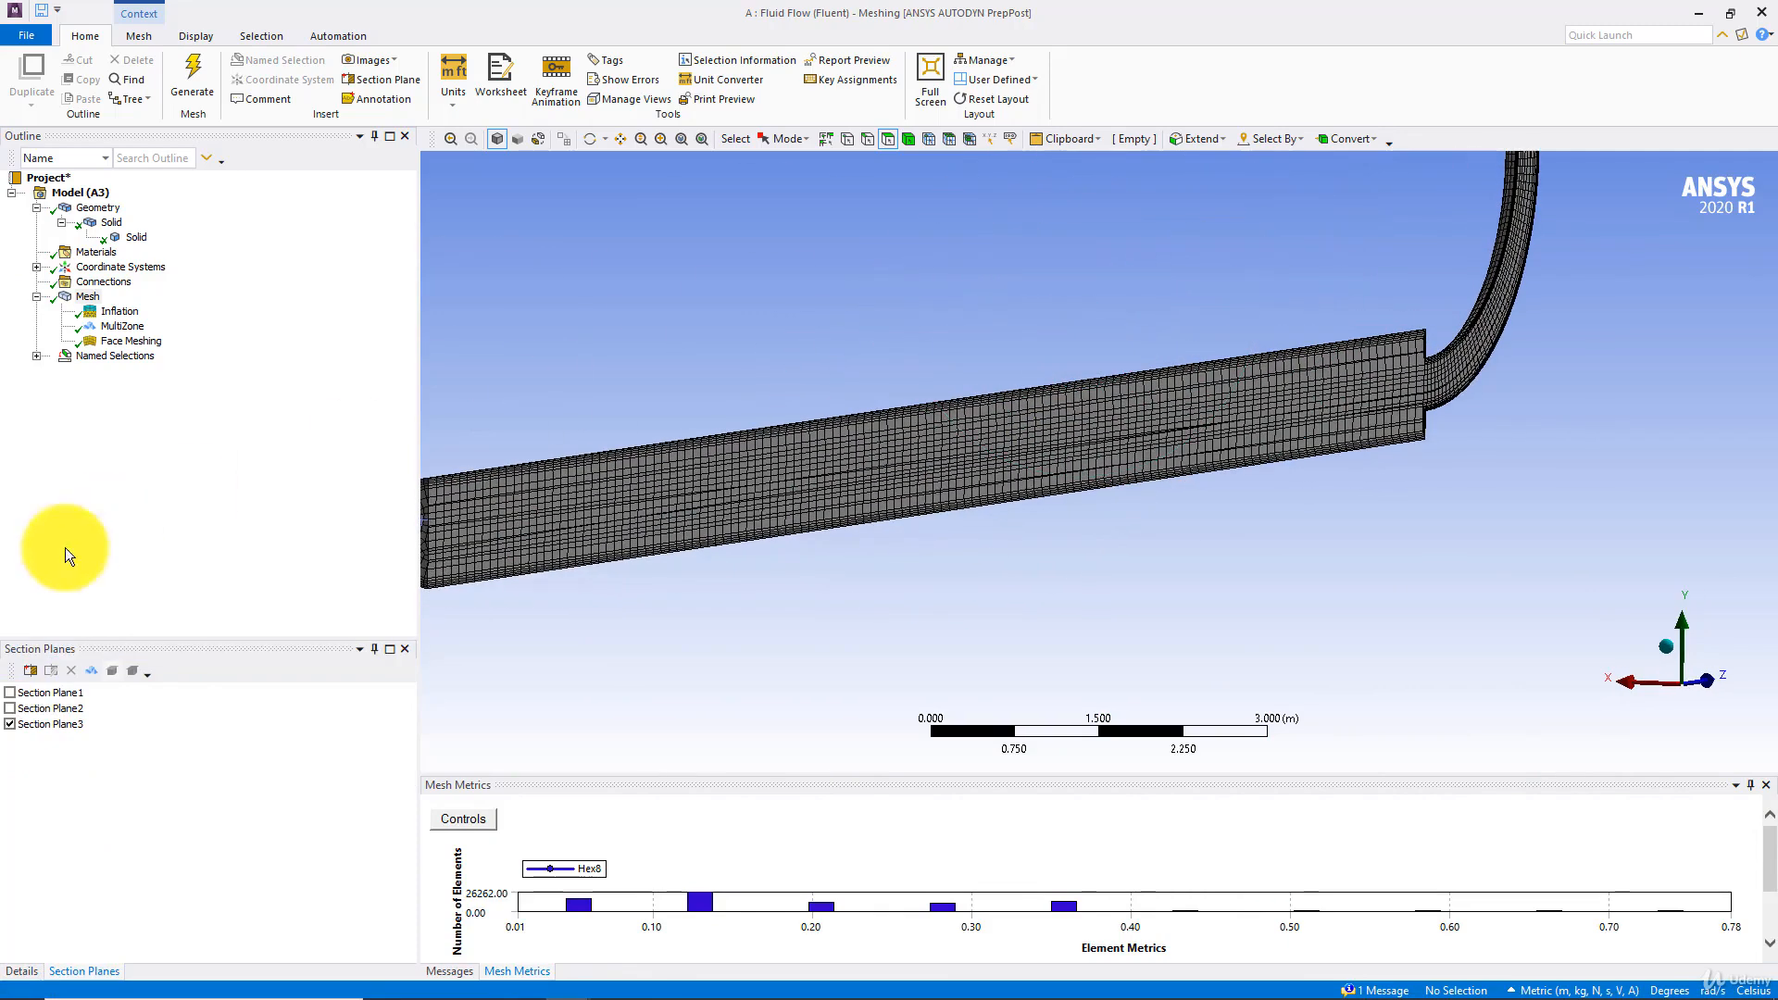
left_click(90, 669)
middle_click_drag(806, 405, 1215, 401)
mouse_move(1030, 422)
middle_mouse_down()
mouse_move(1151, 457)
mouse_move(1132, 515)
mouse_move(1247, 415)
mouse_move(1131, 485)
mouse_move(970, 500)
mouse_move(1620, 414)
mouse_move(1715, 441)
mouse_move(814, 564)
mouse_move(1473, 535)
middle_mouse_up()
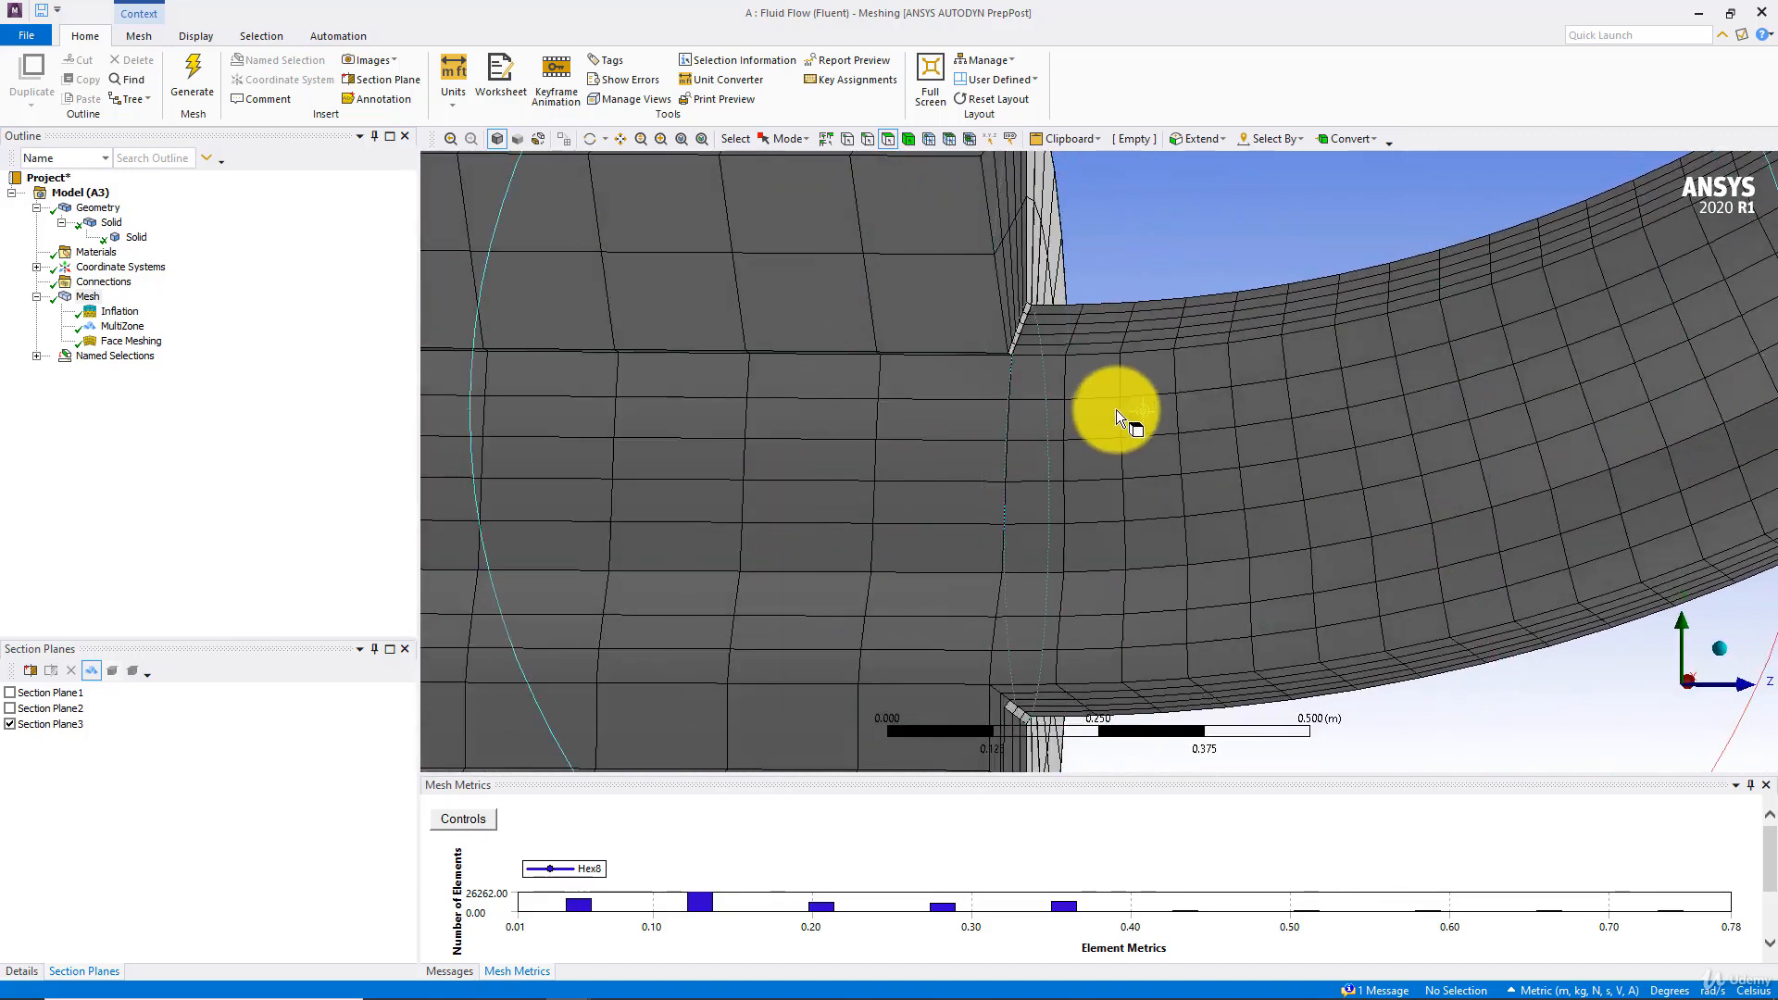
scroll(1115, 411, "down", 9)
middle_click_drag(1047, 444, 1113, 442, "ctrl")
scroll(1113, 443, "up", 5)
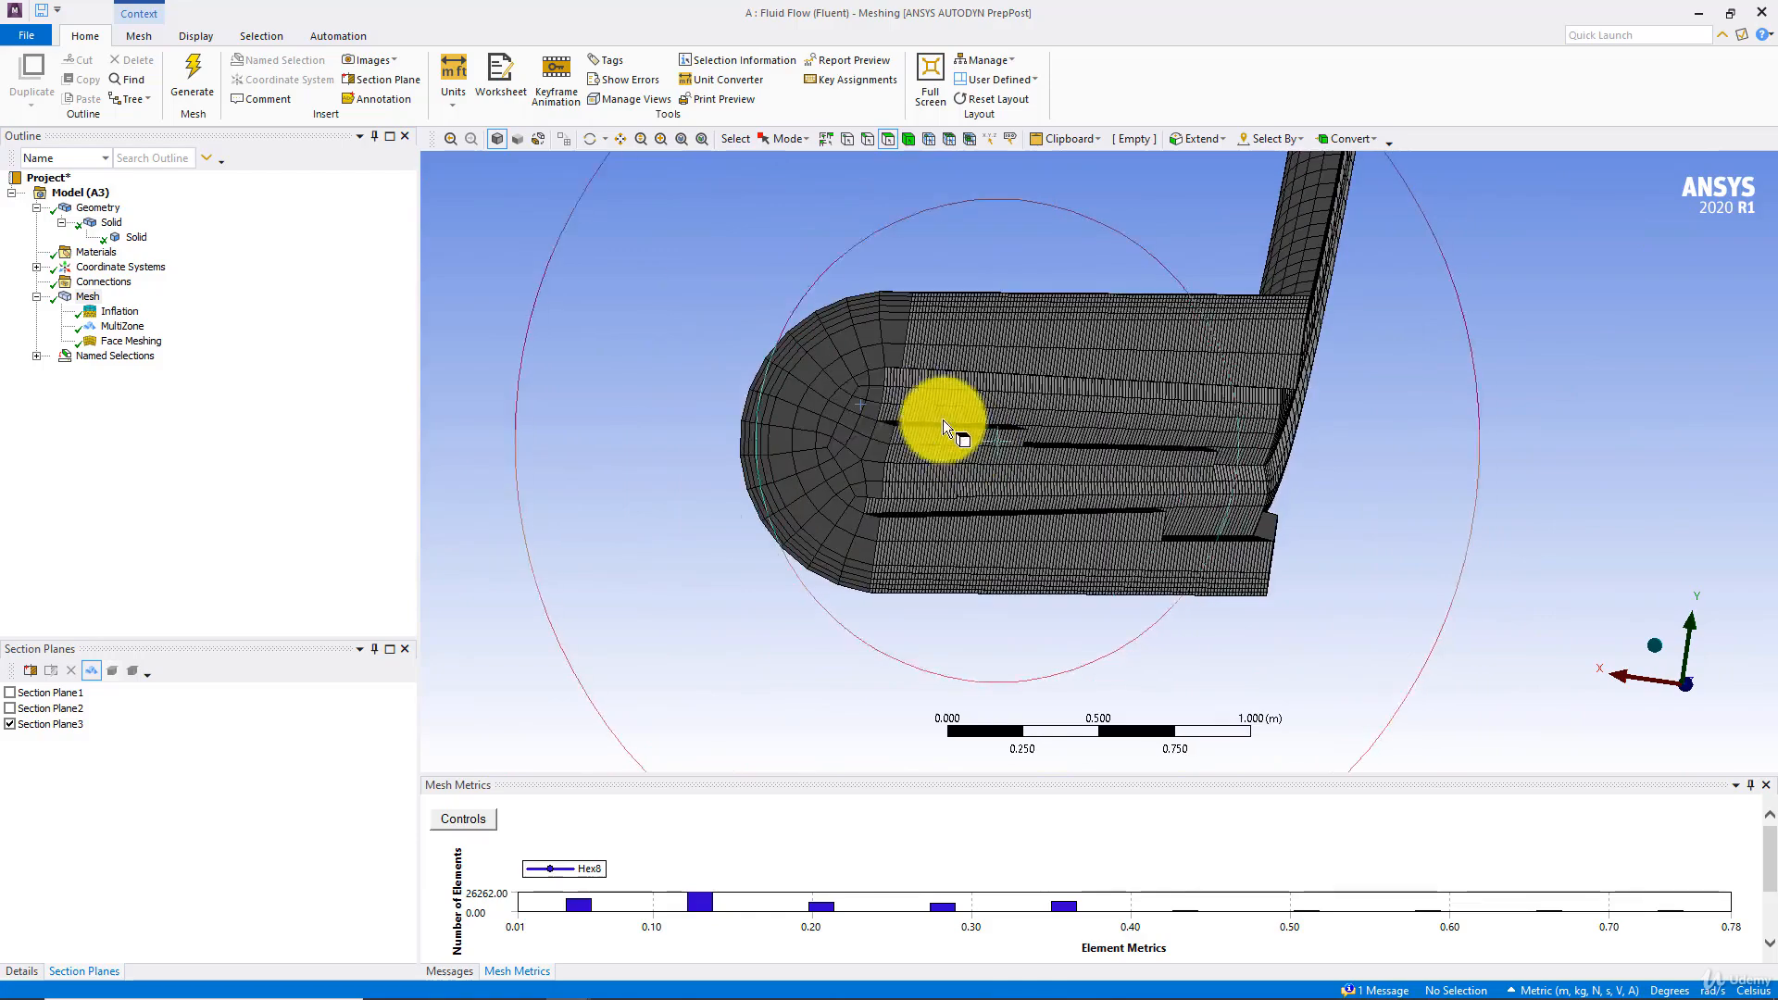
scroll(806, 334, "up", 5)
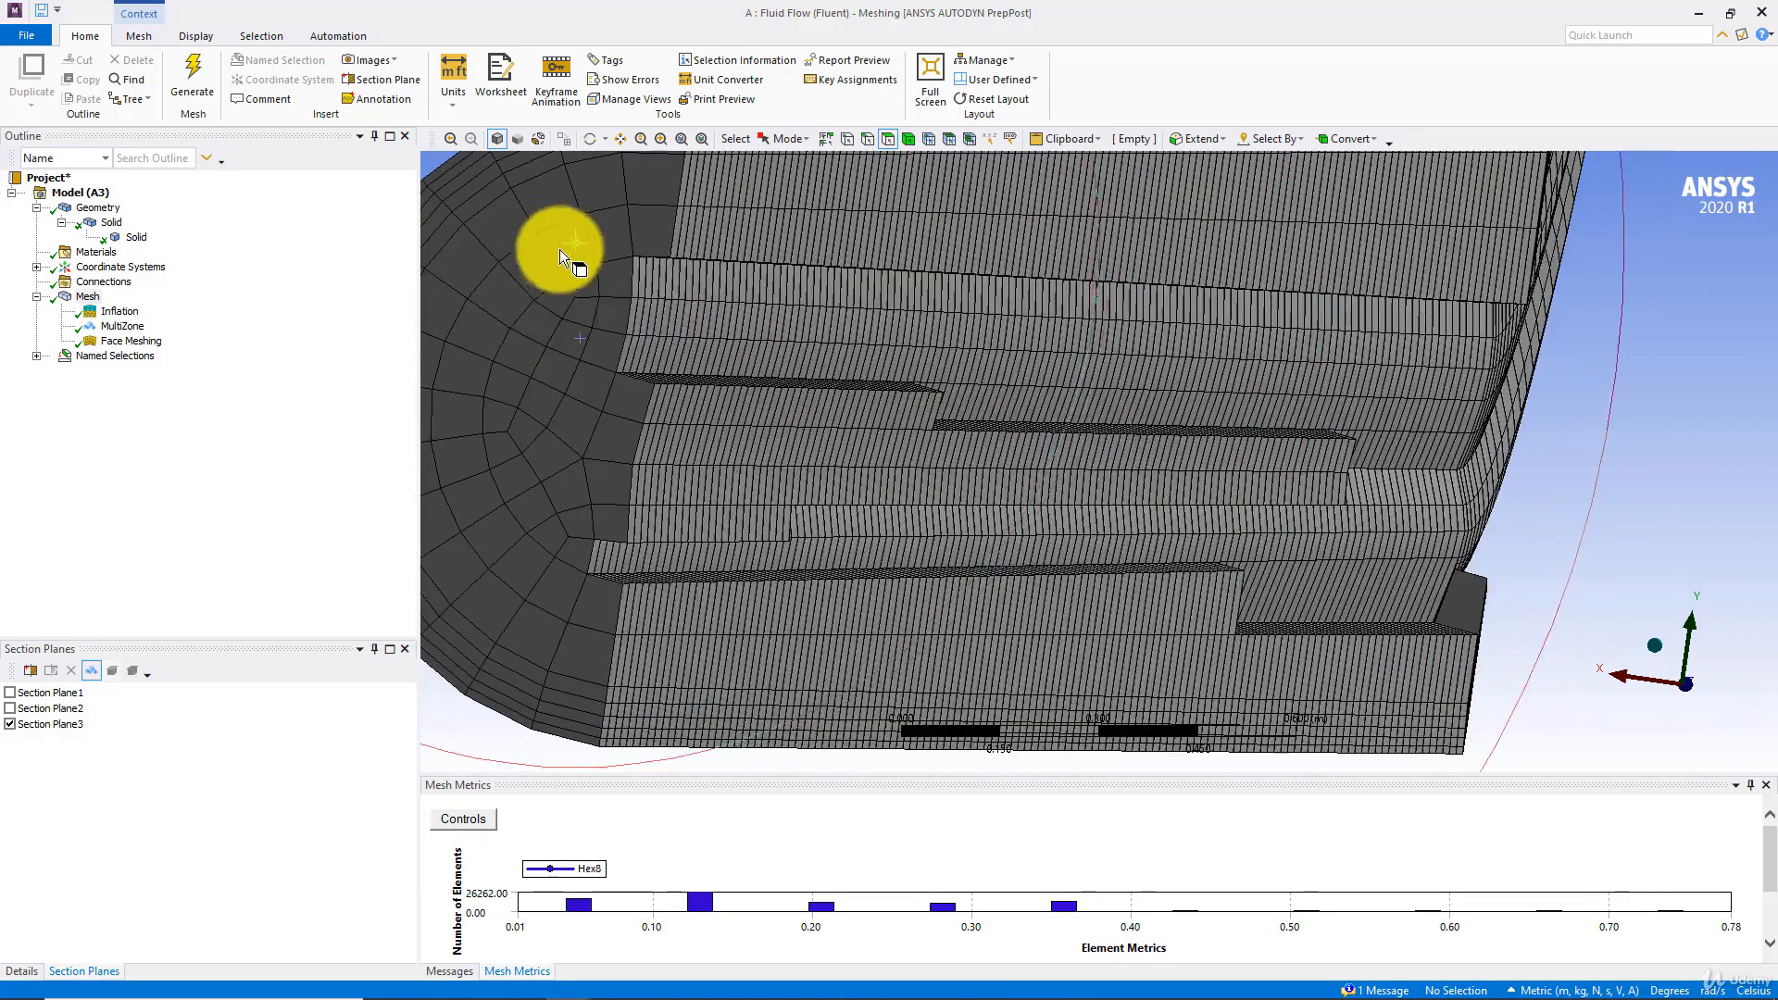